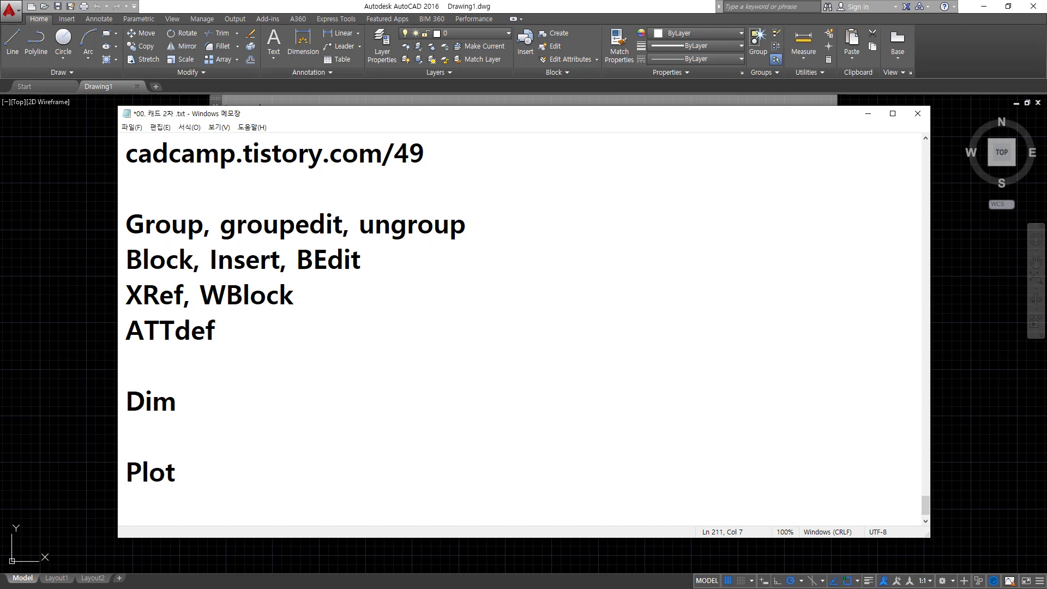
Step: Correct the "ATTdef" entry in the notes to "ATtdef" and append ", ATTEDit" to that line
key(BackSpace)
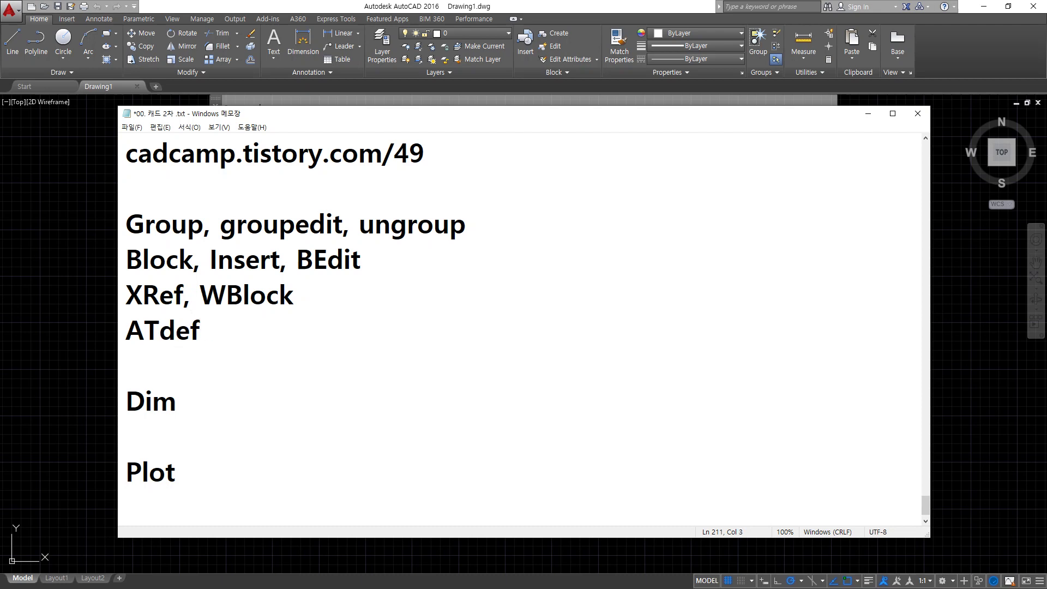
text(t)
key(End)
text(, )
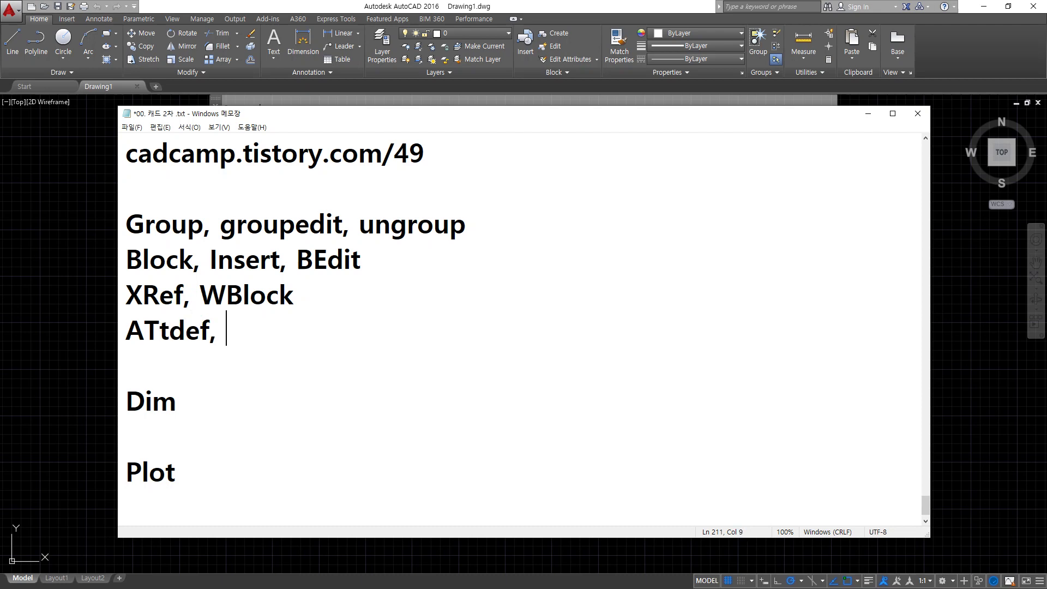
text(ATTEDit)
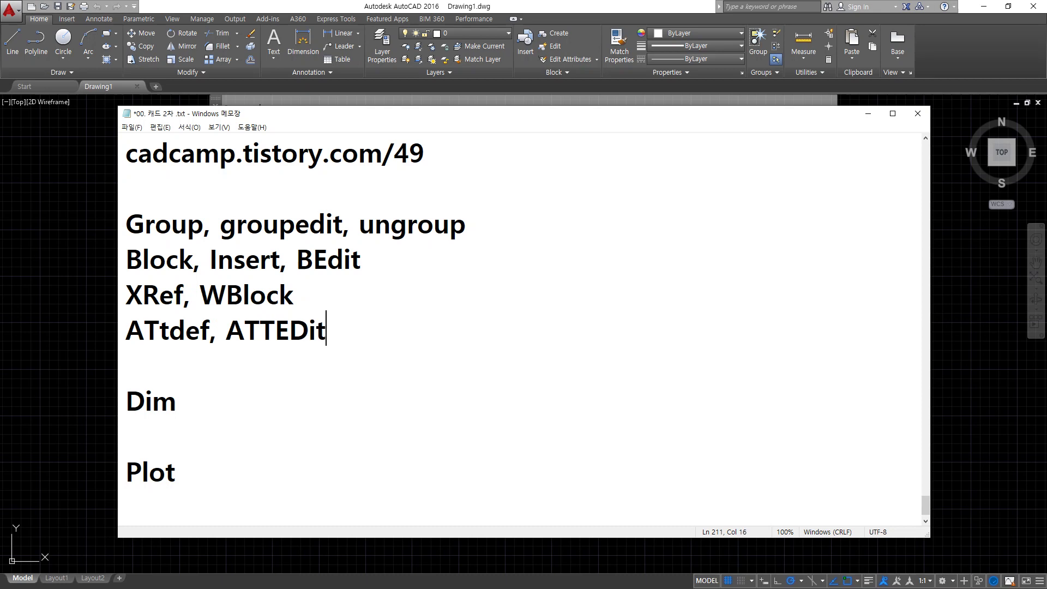
Step: Insert the Korean label "그룹 - " at the start of the "Group, groupedit, ungroup" line
drag(206, 240, 110, 242)
key(Escape)
click(140, 201)
text(r)
key(BackSpace)
key(Hangul)
text(그룹)
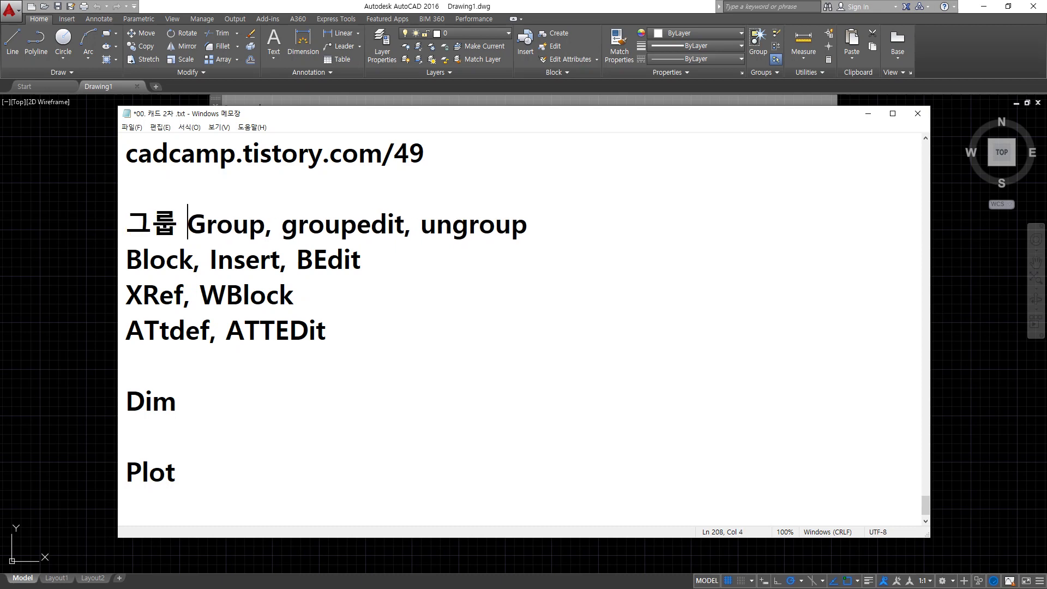
text( -)
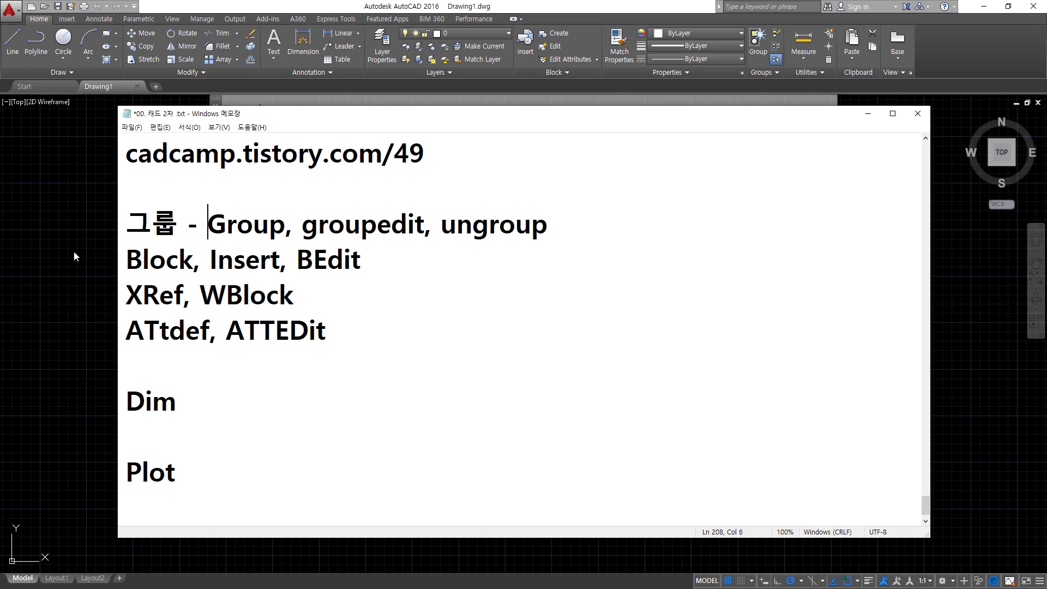
Step: Switch to AutoCAD and draw a rectangle 900 wide and 200 high
click(37, 273)
scroll(240, 365, down, 1)
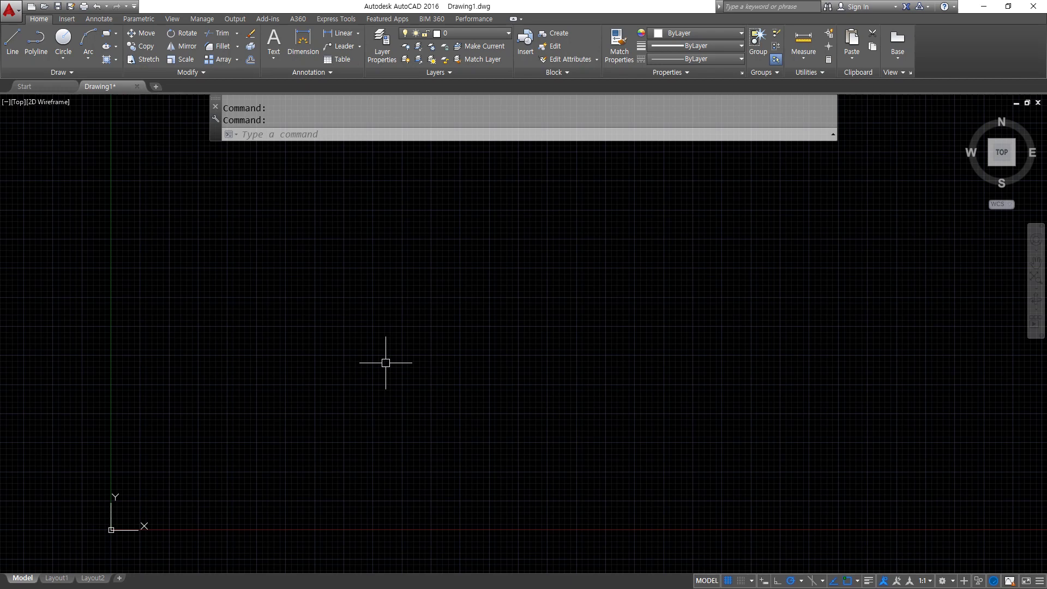
scroll(451, 421, down, 2)
middle_drag(451, 421, 299, 388)
text(rec)
key(Return)
click(248, 403)
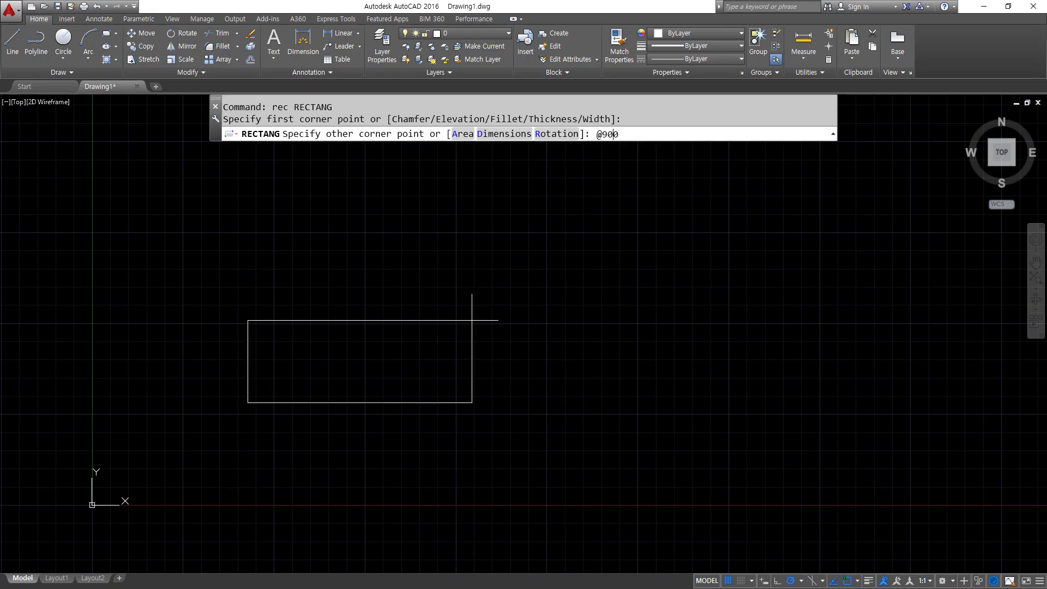
text(@900,200)
key(Return)
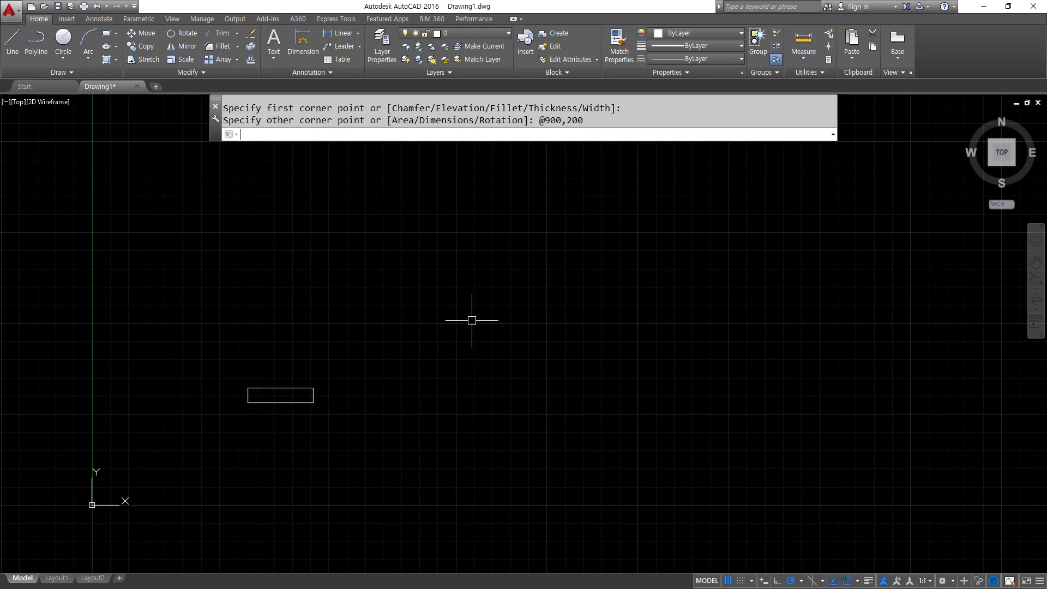
Step: Turn on the lineweight display and explode the rectangle into separate lines
click(869, 581)
scroll(273, 401, up, 10)
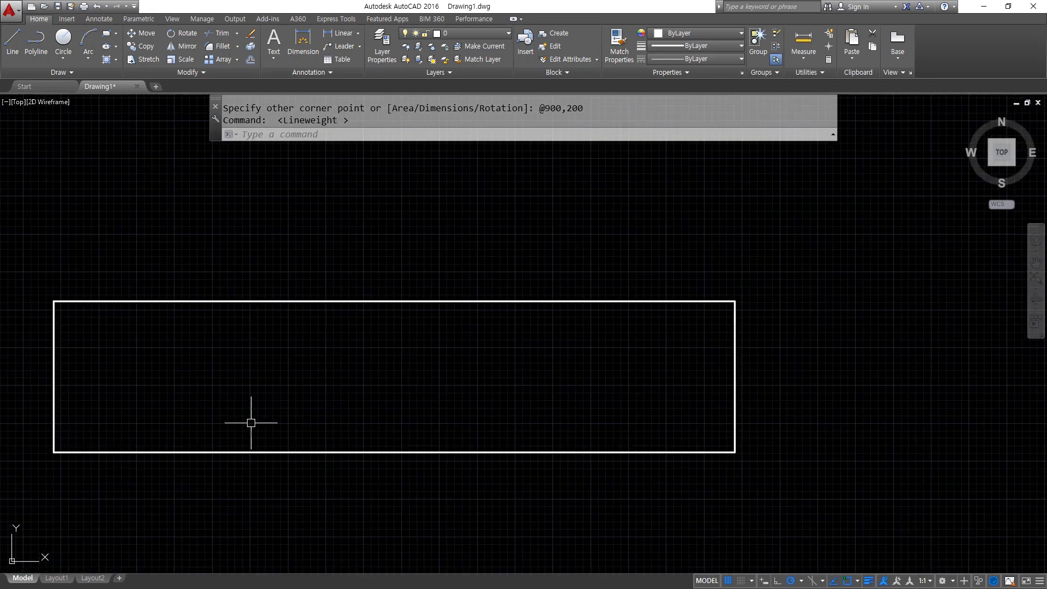
text(x)
key(Return)
click(397, 482)
click(304, 251)
key(Return)
Step: Offset the rectangle's left and right vertical lines 40 inward
text(o)
key(Return)
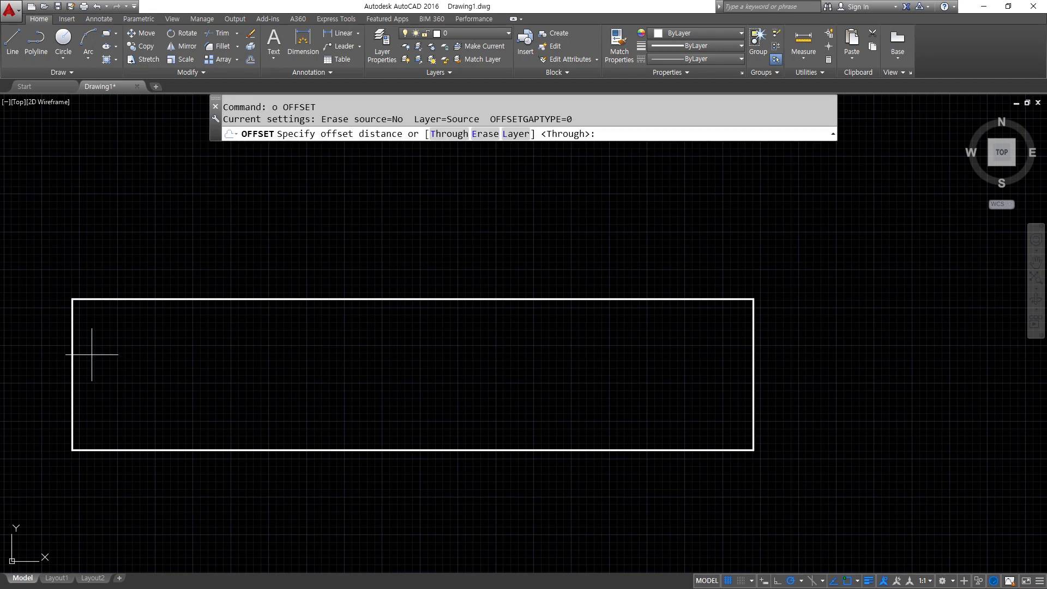
text(40)
key(Return)
click(72, 376)
click(204, 367)
click(754, 354)
click(596, 362)
key(Return)
text(tr)
key(Return)
key(Return)
click(470, 287)
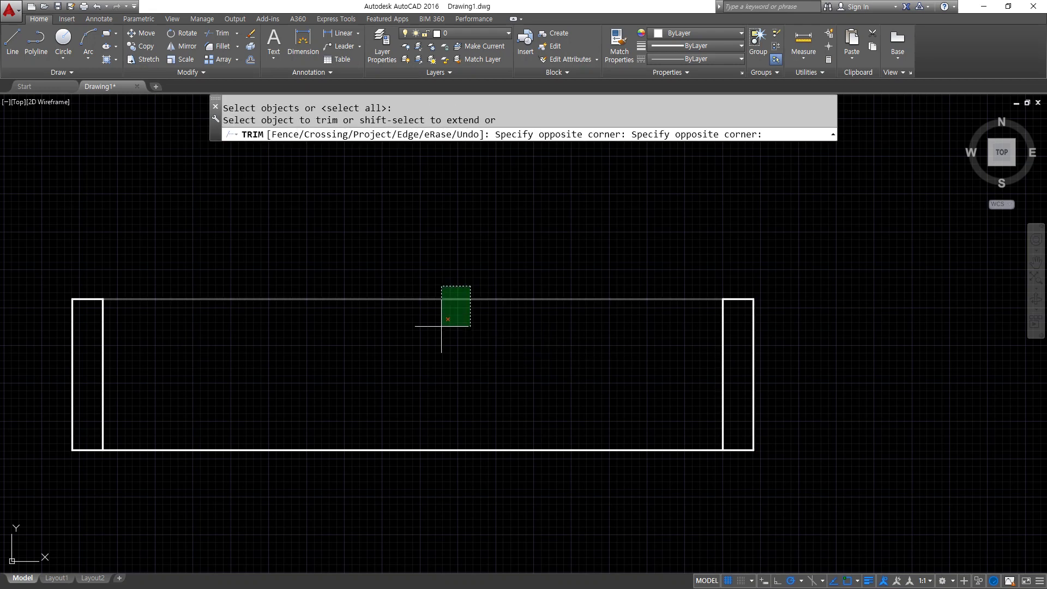
key(Escape)
key(Escape)
Step: Offset the rectangle's top line 40 downward
text(o)
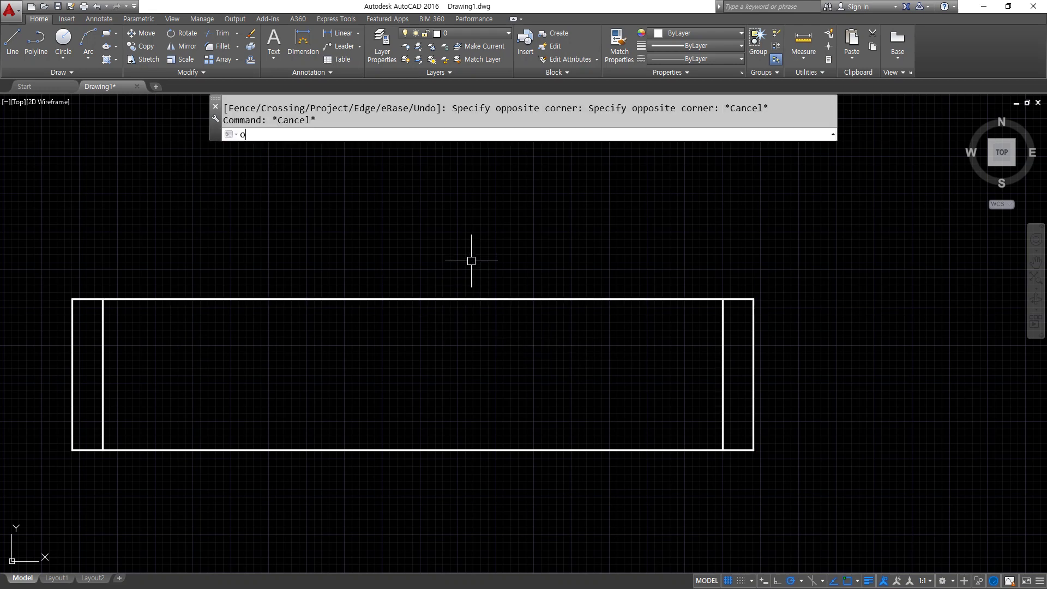
key(Return)
key(Return)
click(470, 298)
click(433, 370)
key(Return)
click(456, 491)
click(409, 429)
text(e)
key(Return)
text(re)
key(Return)
key(ctrl+z)
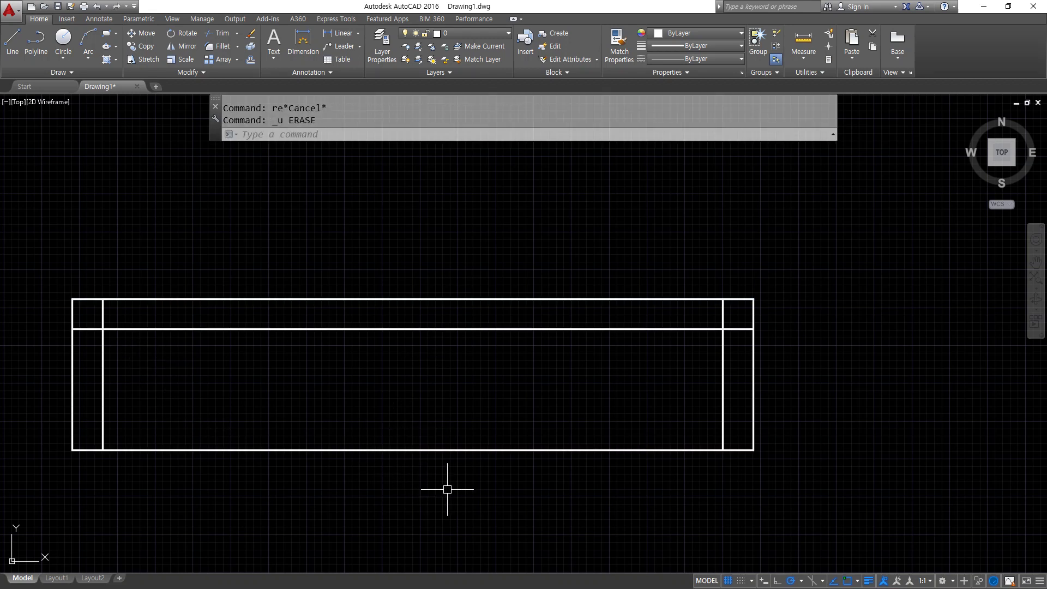
Step: Trim away the outer top and bottom lines between the two jambs, leaving each jamb as a closed box
text(tr)
key(Return)
key(Return)
click(486, 486)
click(434, 424)
click(405, 305)
click(372, 281)
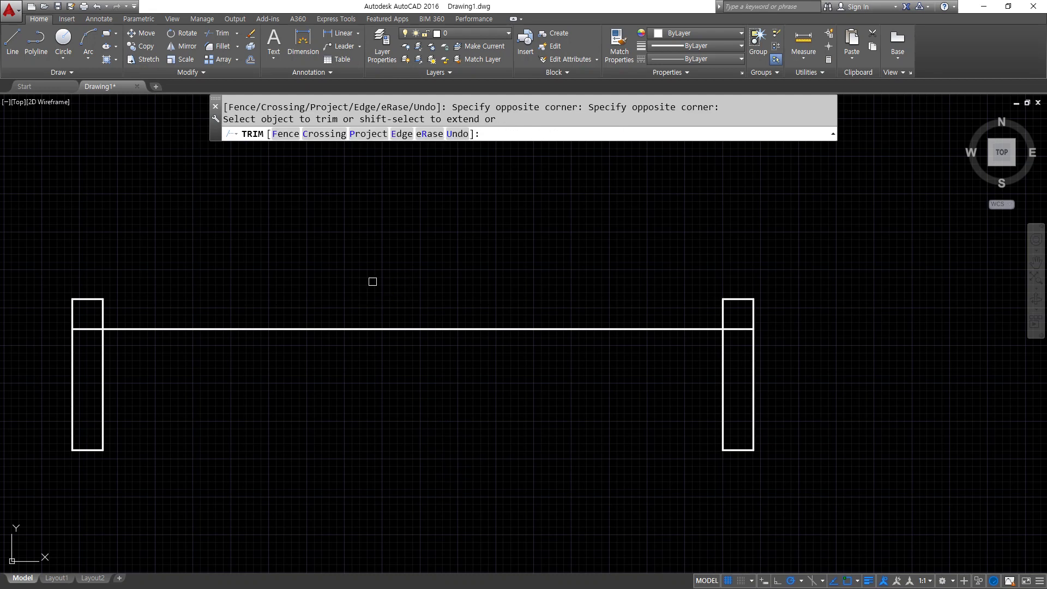
key(Return)
Step: Draw the door leaf rectangle between the jambs from their top edge down to the offset line, and erase that offset line
text(rec)
key(Return)
click(102, 299)
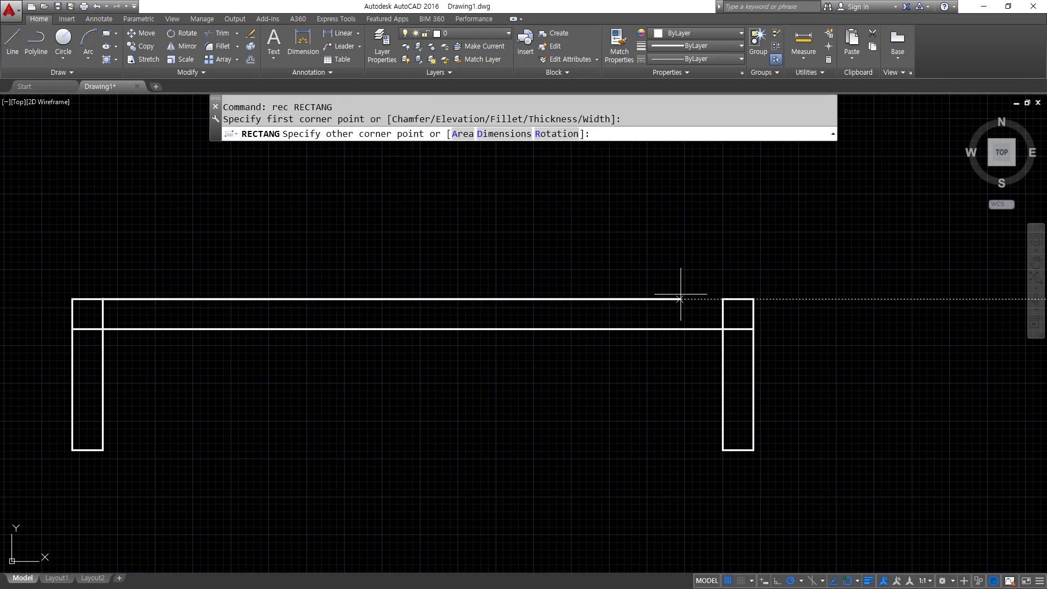
click(724, 329)
click(737, 330)
text(e)
key(Return)
Step: Rotate the door leaf 90 degrees about the left jamb's inner top corner
text(ro)
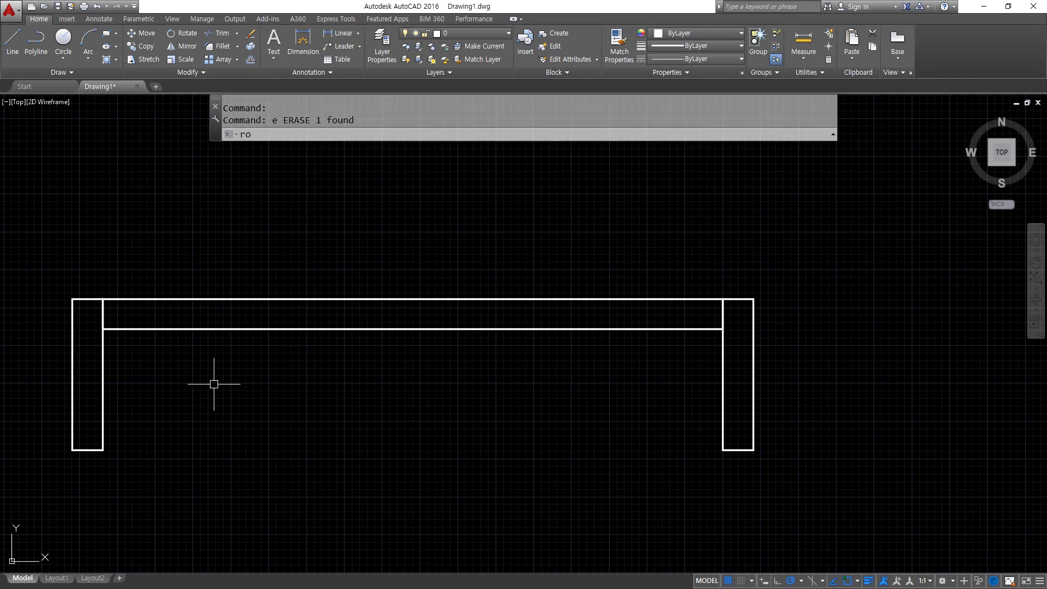
key(Return)
click(202, 328)
key(Return)
click(102, 299)
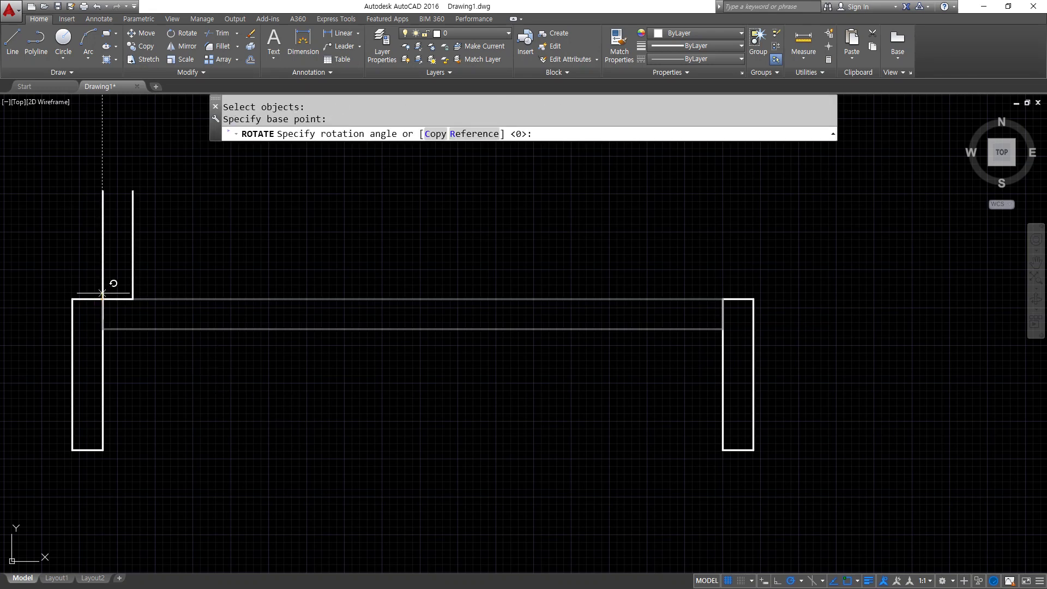
text(90)
key(Return)
Step: Draw the door swing as a Start, End, Direction arc from the right jamb's inner top corner to the leaf's top, tangent vertically upward
scroll(181, 341, down, 4)
middle_drag(180, 348, 243, 496)
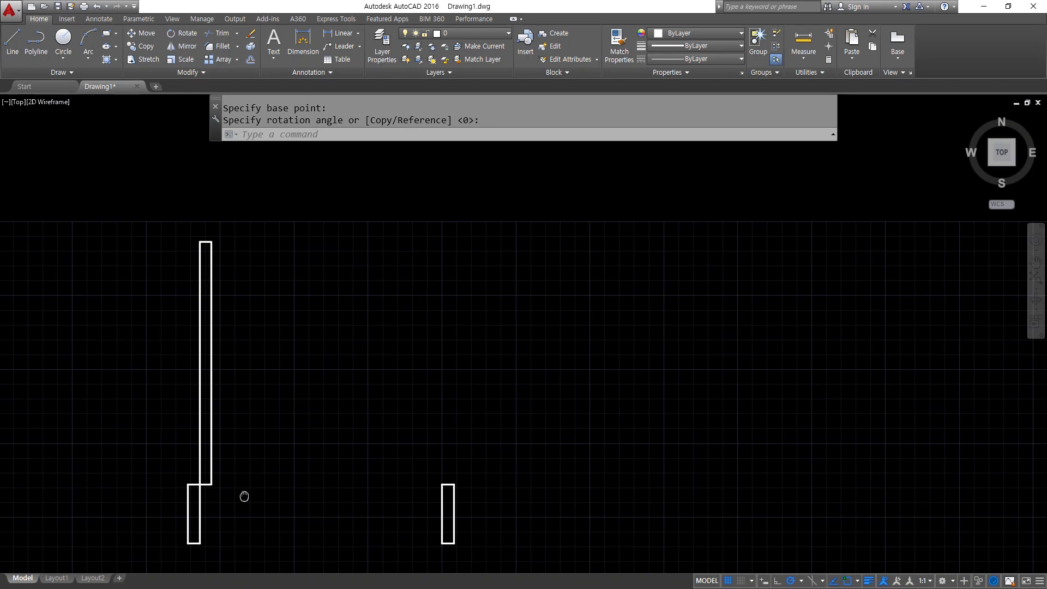
scroll(253, 477, up, 2)
middle_drag(204, 428, 150, 452)
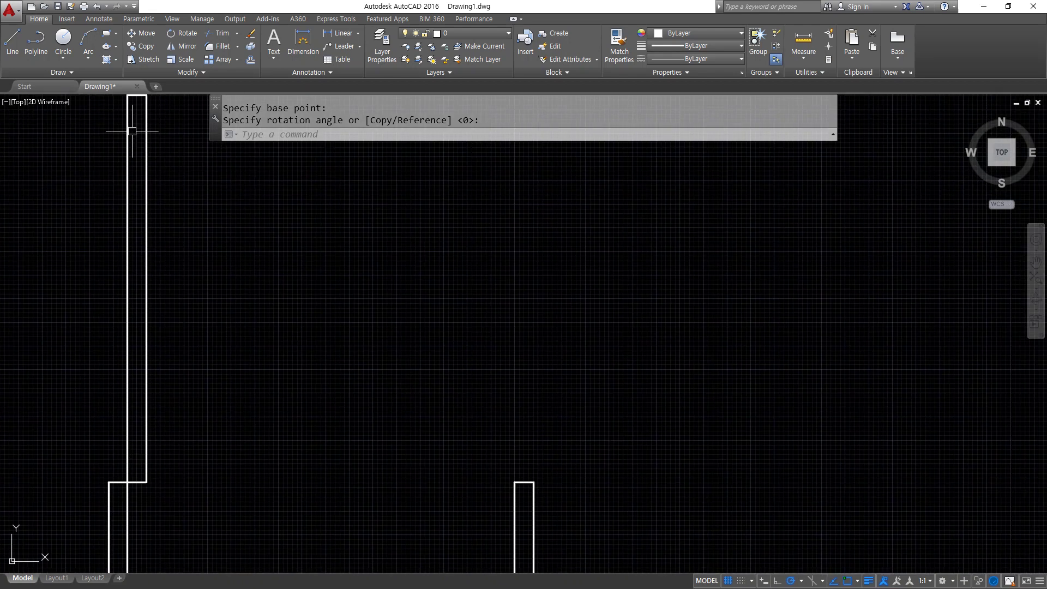
click(90, 59)
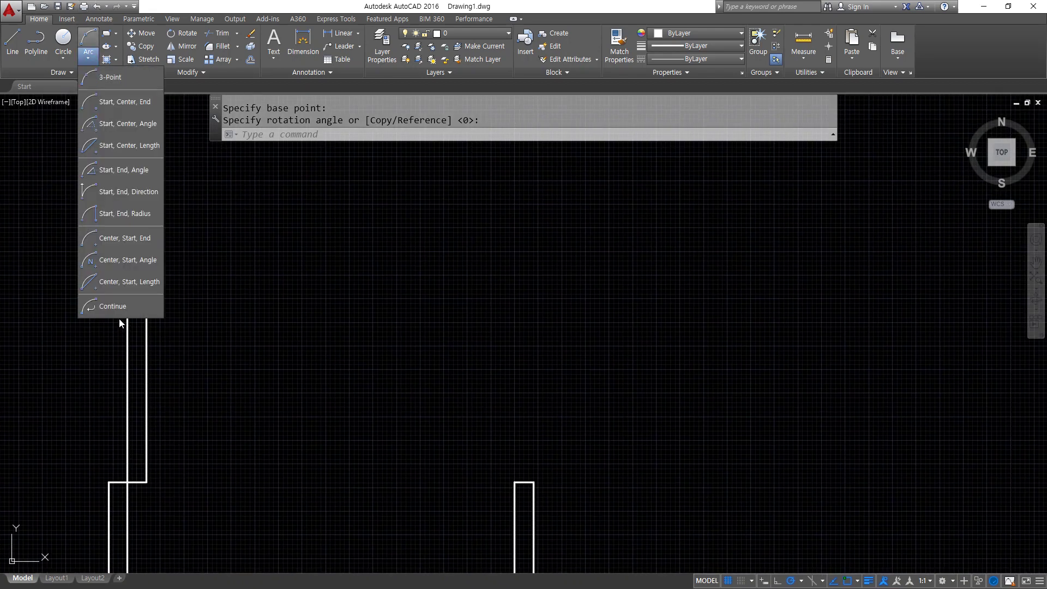
click(126, 198)
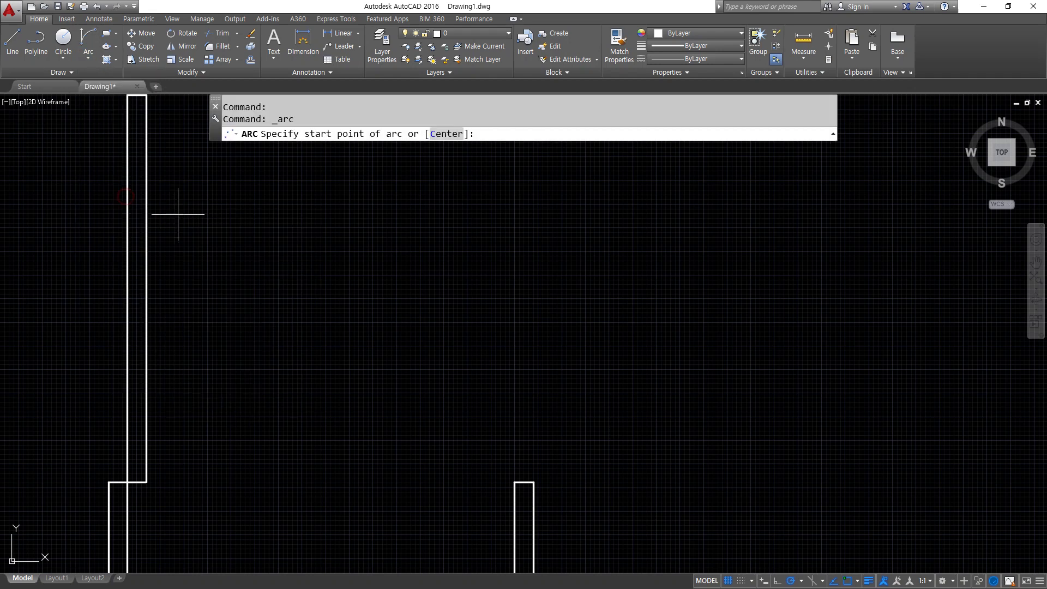
click(514, 482)
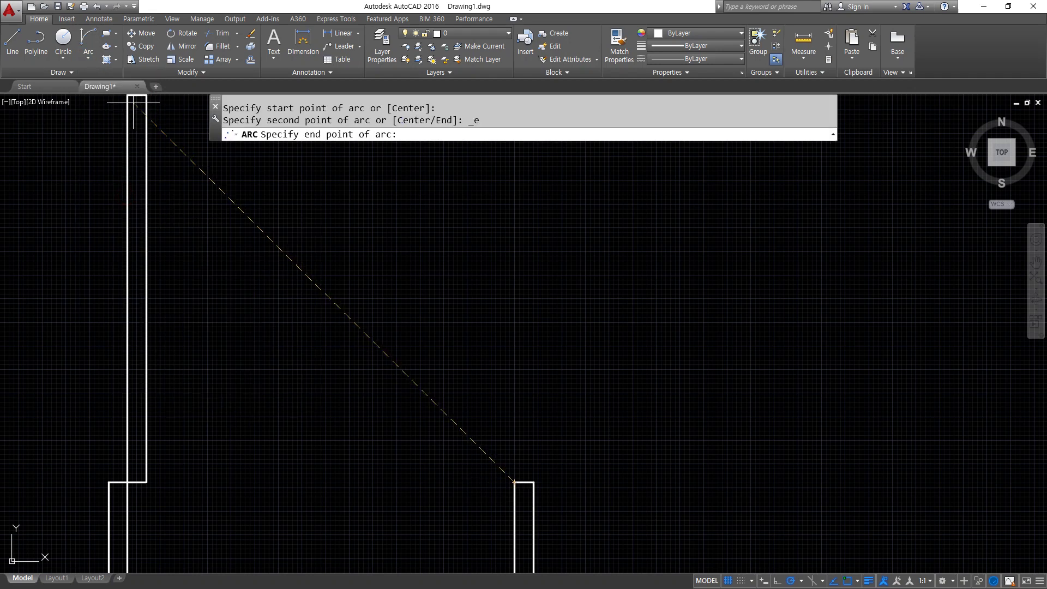
click(144, 97)
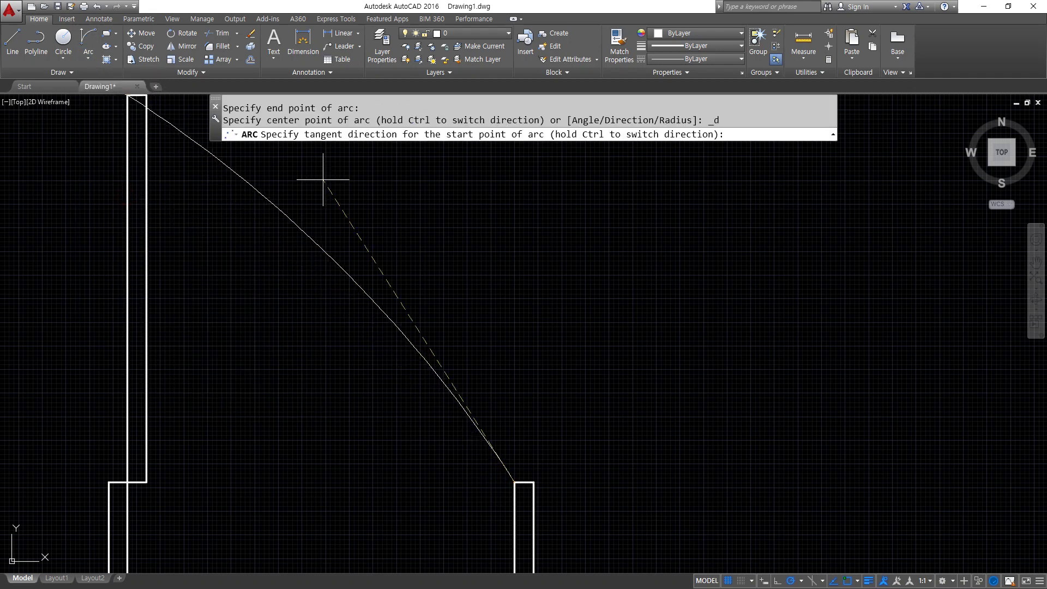
click(516, 231)
Step: Create a layer named "cen" and set its color to red
scroll(334, 269, down, 2)
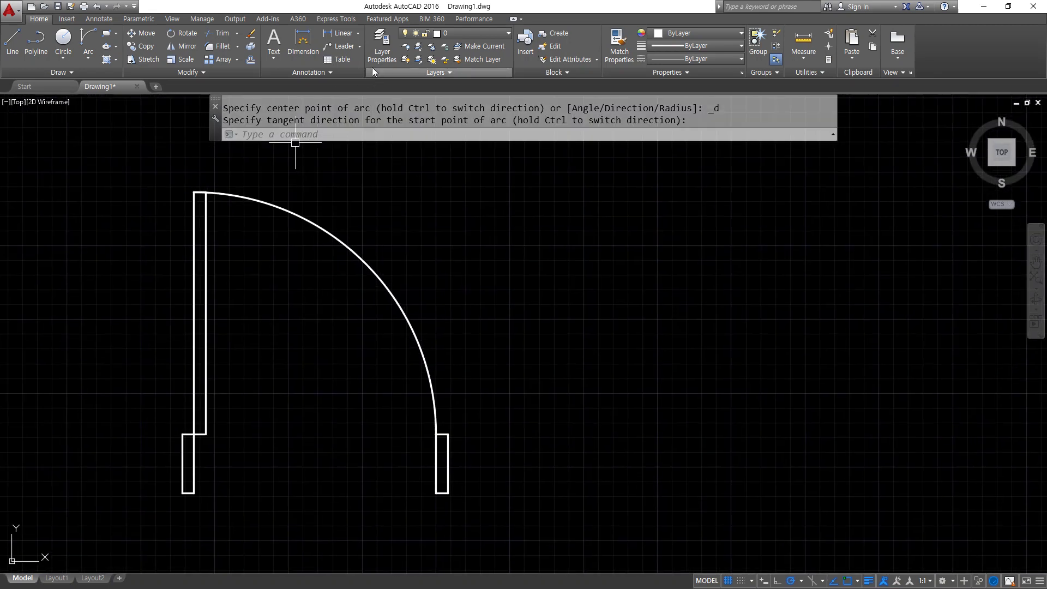
click(382, 47)
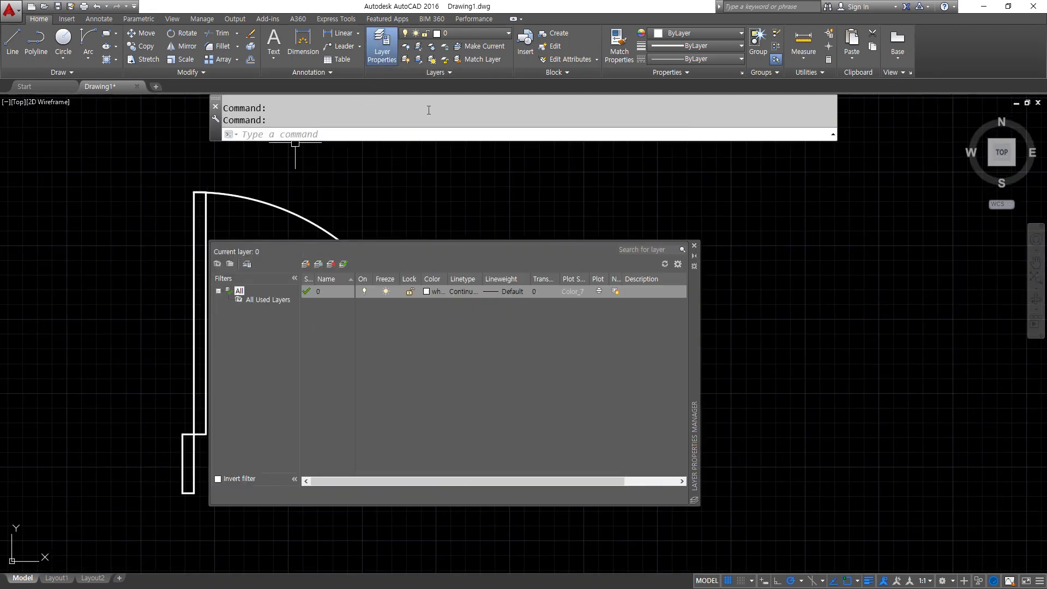
click(306, 264)
text(cen)
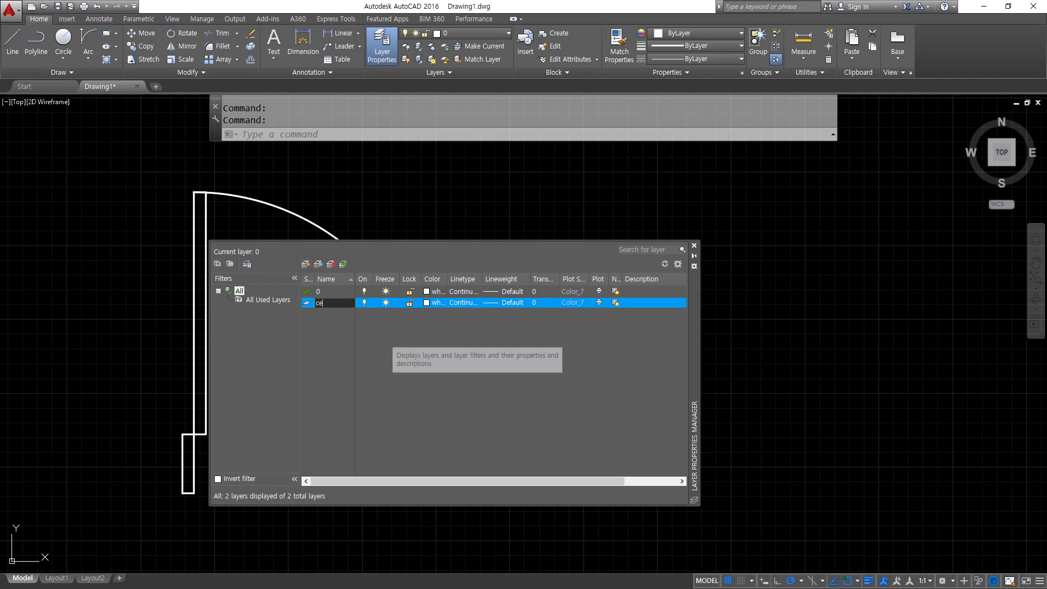
click(435, 303)
click(439, 322)
click(507, 383)
Step: Load the CENTER linetype, assign it to the "cen" layer and close the layer manager
click(462, 305)
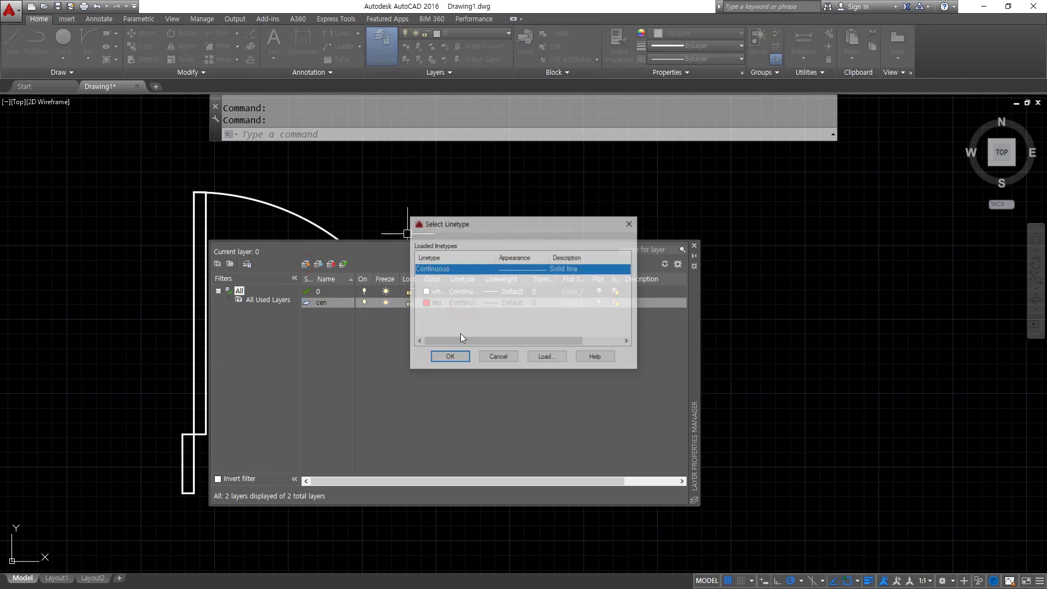
click(544, 355)
click(429, 322)
scroll(429, 322, down, 6)
click(431, 278)
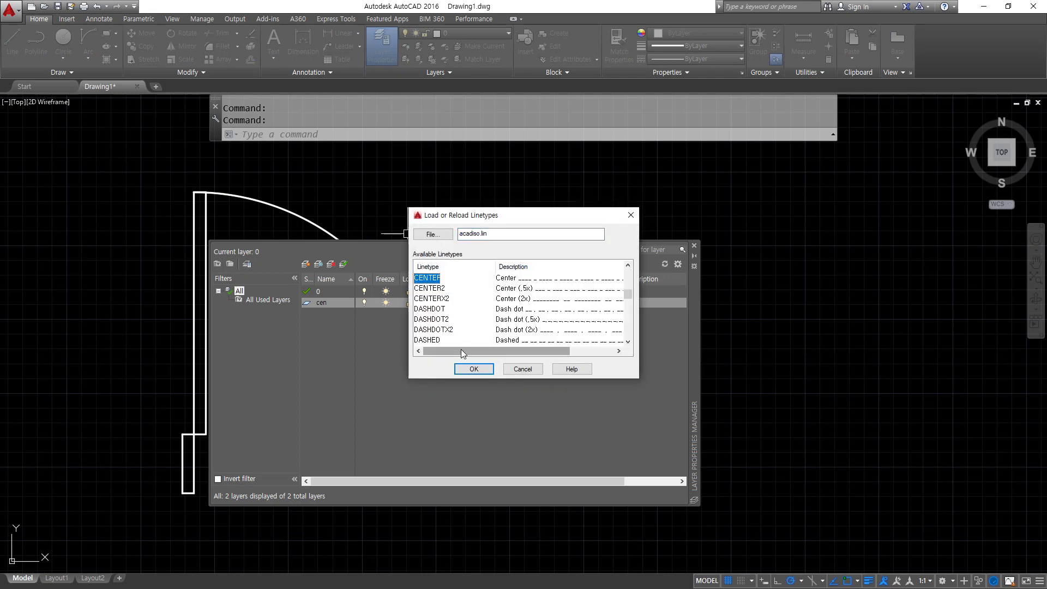
click(474, 368)
click(425, 269)
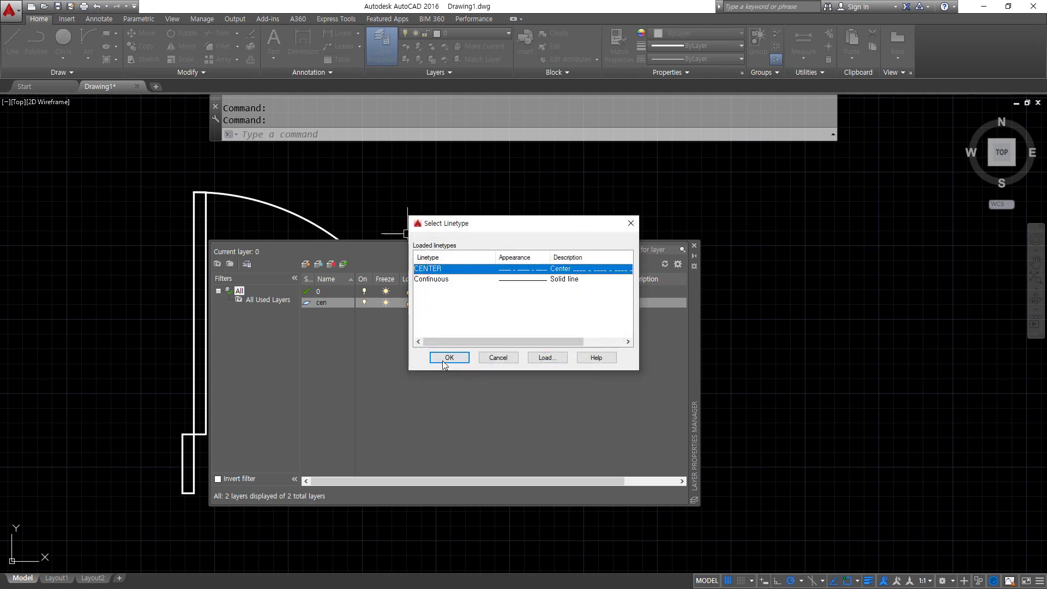
click(449, 357)
click(694, 245)
Step: Move the door swing arc to the "cen" layer
click(346, 229)
click(304, 276)
click(464, 33)
click(458, 59)
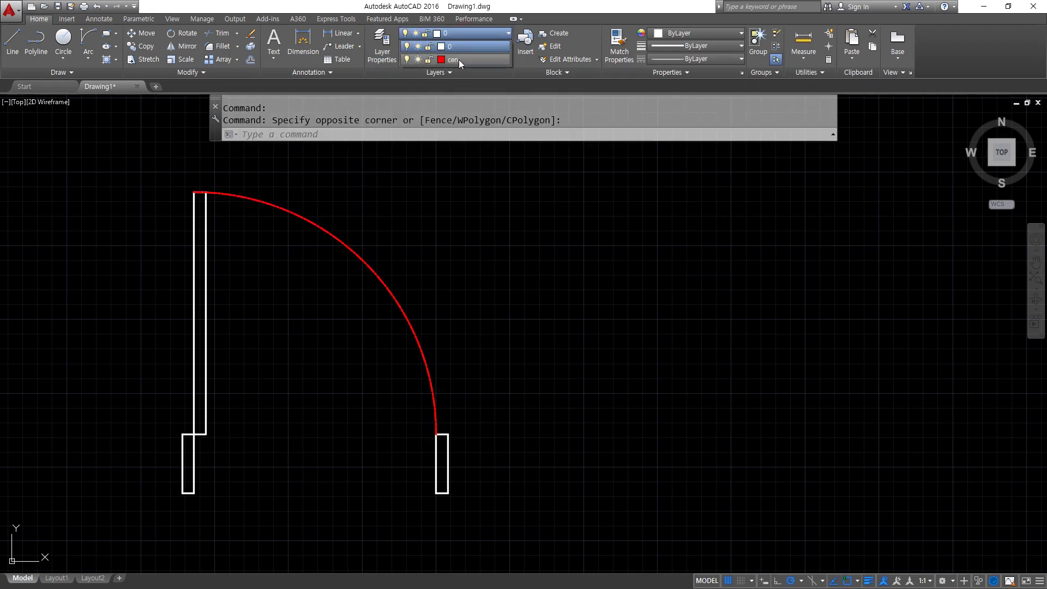
key(Escape)
key(Escape)
Step: Set the global linetype scale (LTSCALE) to 5
text(lt)
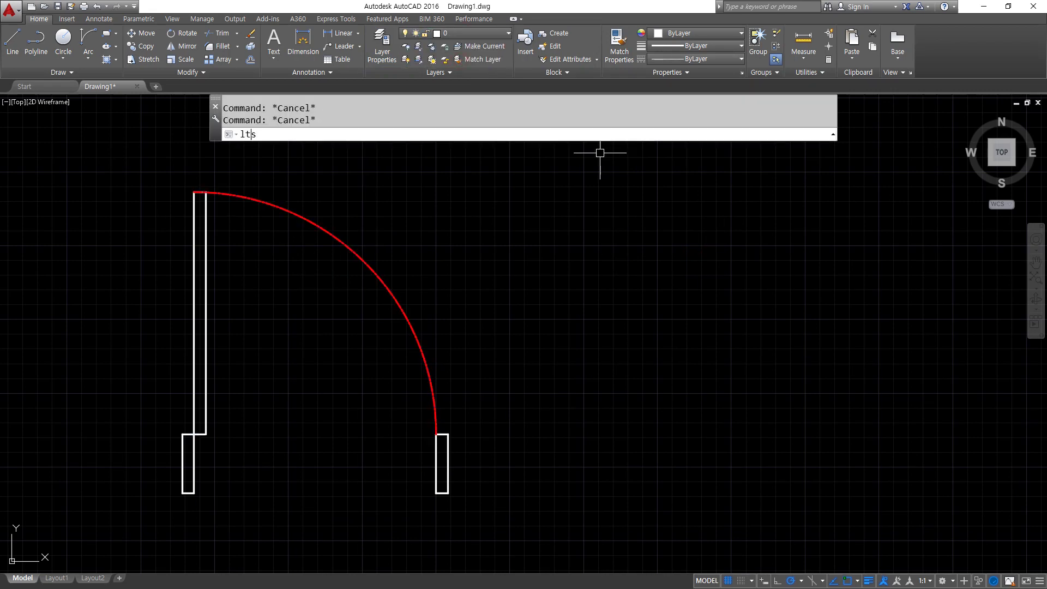
text(s)
key(Return)
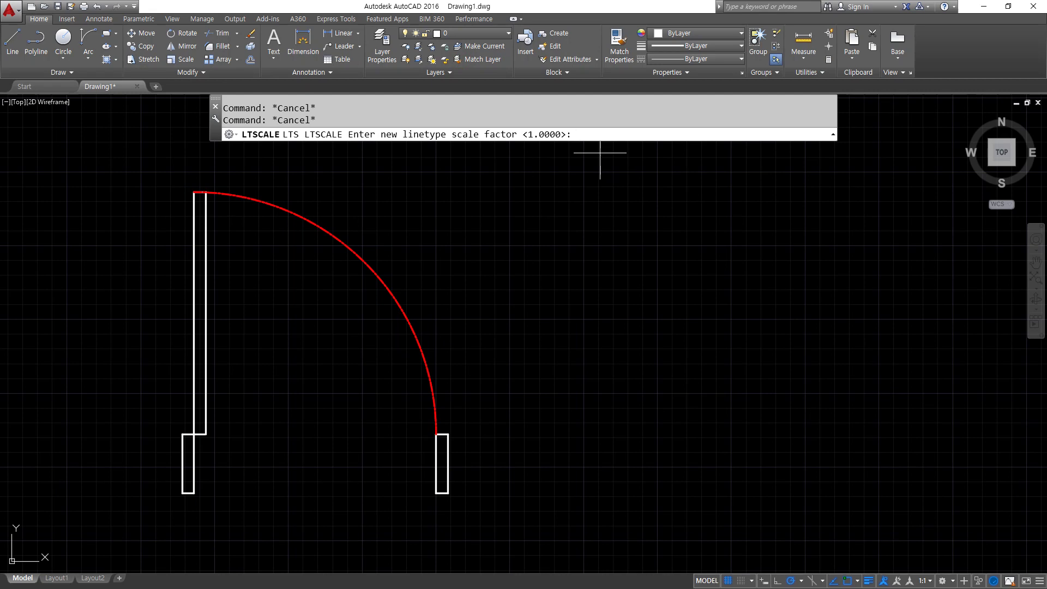
key(Return)
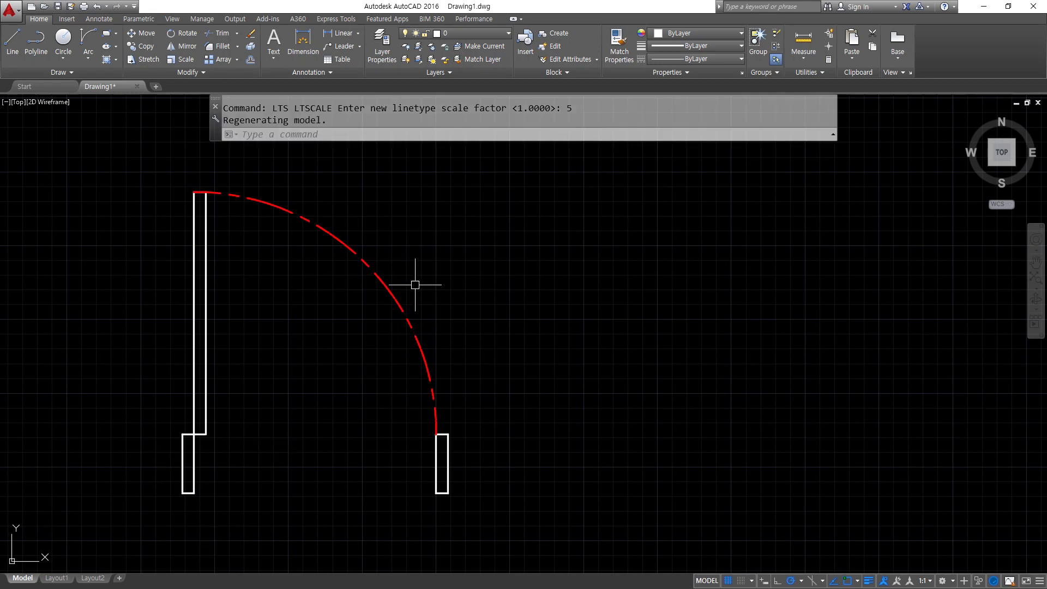
Step: Select the swing arc, leaf and jambs in turn to check that they are separate objects, and clear the selection
click(58, 267)
key(Escape)
click(383, 240)
click(335, 281)
click(276, 320)
click(163, 295)
click(245, 493)
click(137, 458)
click(482, 512)
key(Escape)
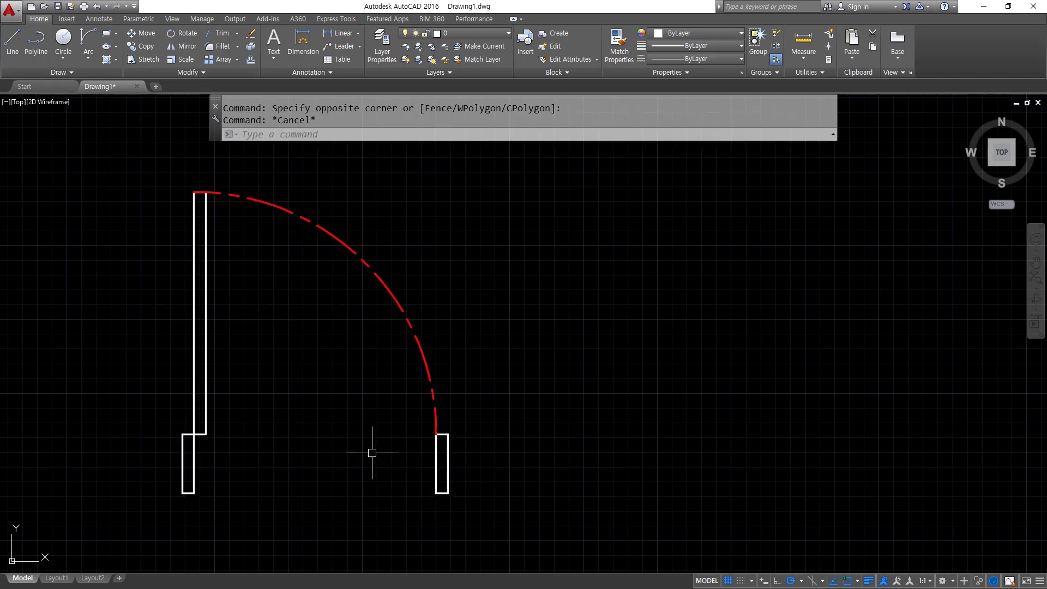
Step: Group the door's jambs, leaf and swing arc into one unnamed group
text(g)
key(Return)
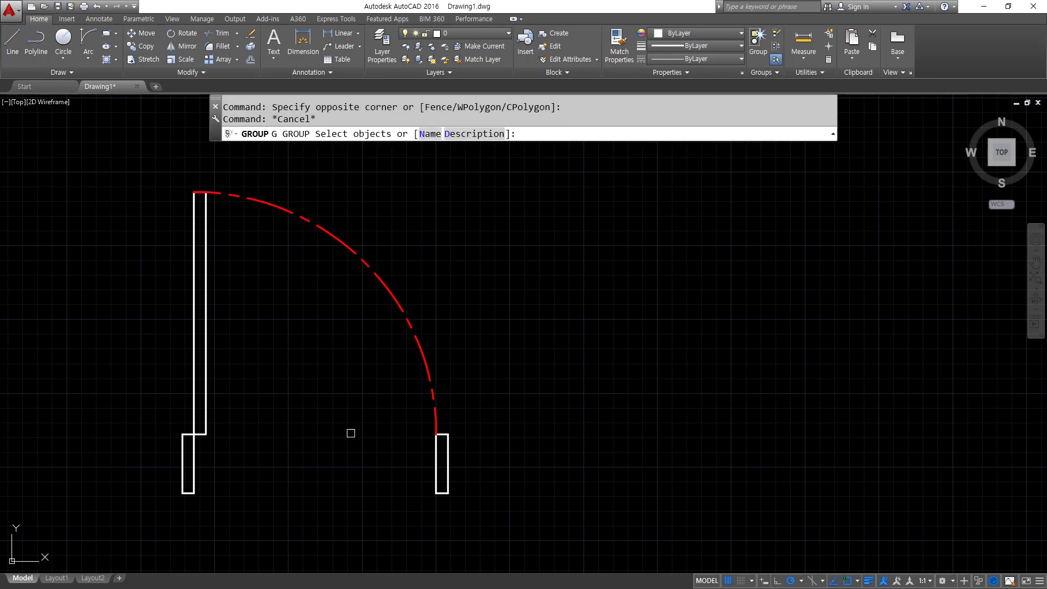
click(120, 162)
click(537, 551)
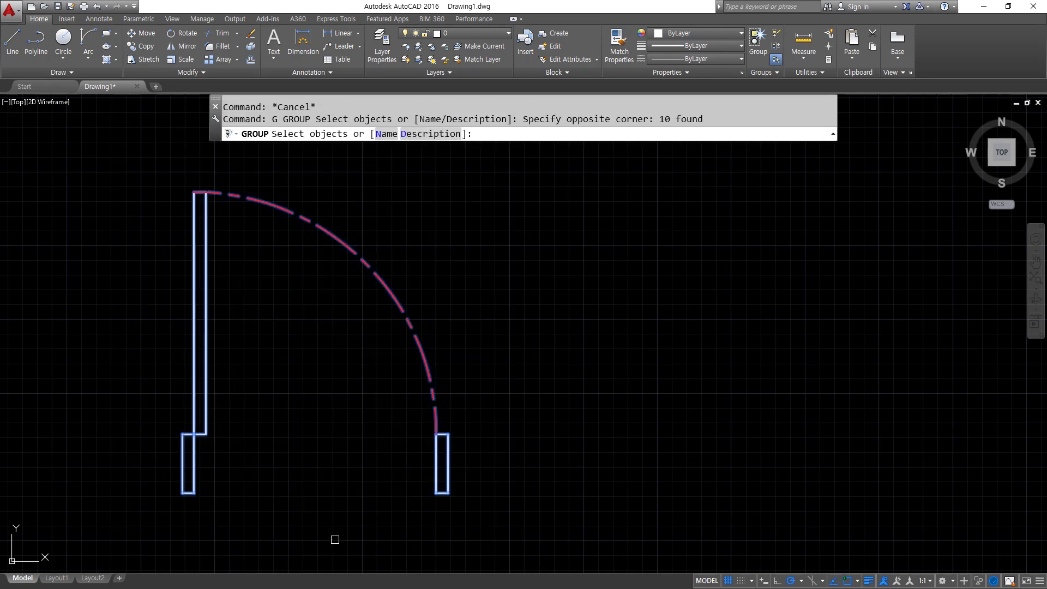
key(Return)
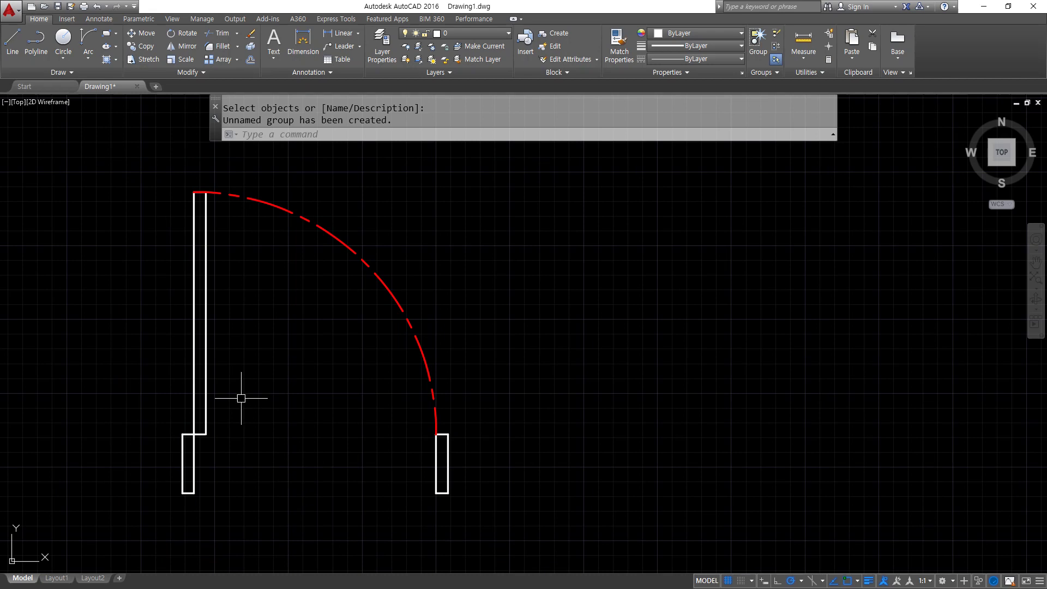
Step: Move the door group horizontally to the right, using a lower corner of the left jamb as base point
click(203, 373)
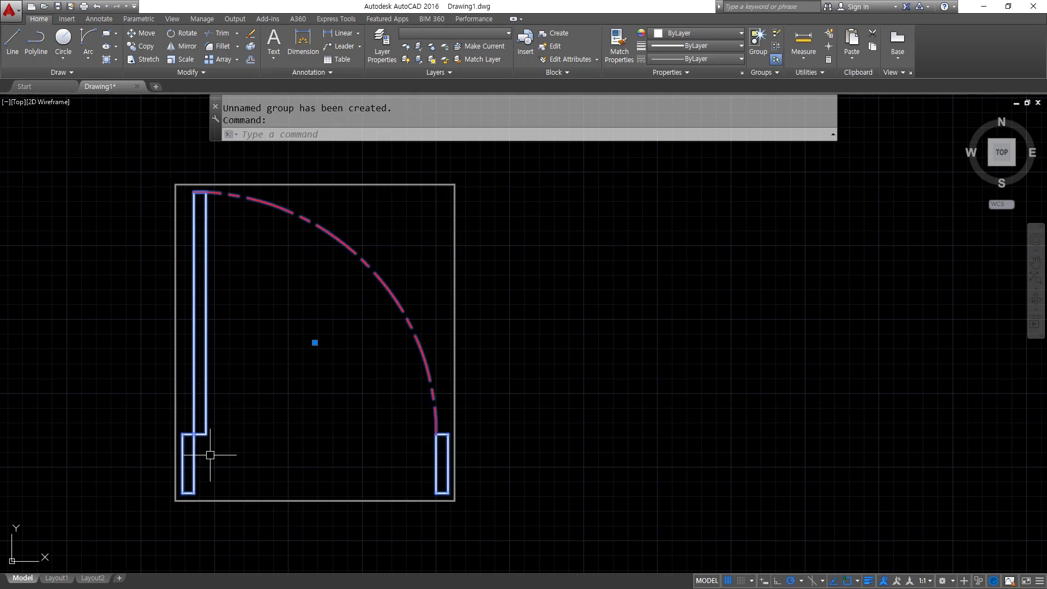
text(m)
key(Return)
click(193, 491)
click(557, 490)
key(Escape)
Step: Copy the door group horizontally to the right of the original, based on the left jamb's lower-left corner
middle_drag(496, 441, 419, 428)
text(cp)
key(Return)
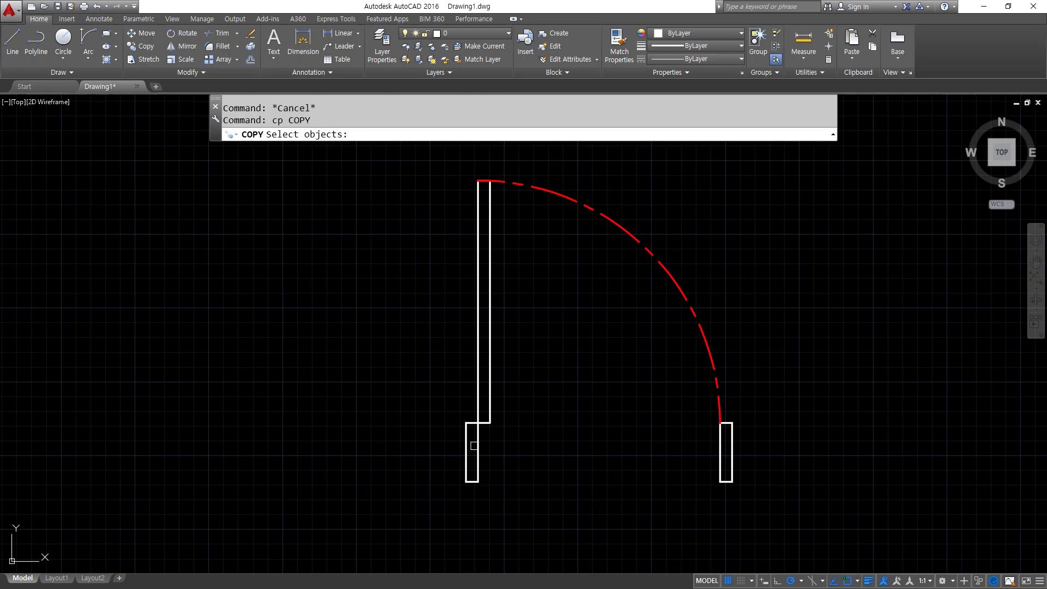
click(469, 451)
key(Return)
click(465, 482)
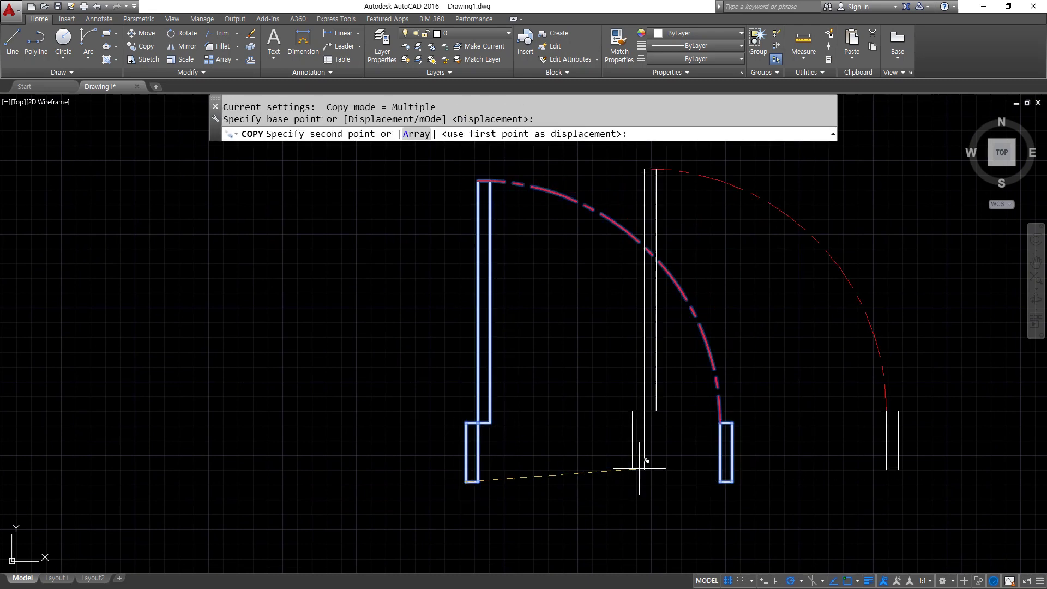
scroll(796, 455, down, 2)
middle_drag(601, 444, 577, 443)
click(572, 454)
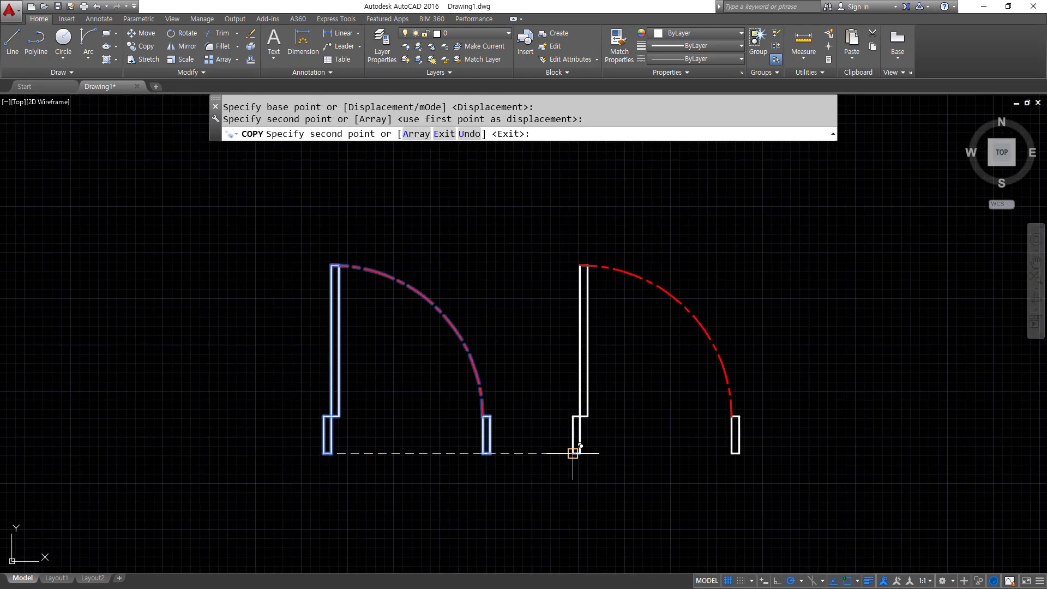
key(Escape)
Step: Select the original and the copied door to check that each behaves as a group, and clear the selection
click(581, 432)
click(479, 382)
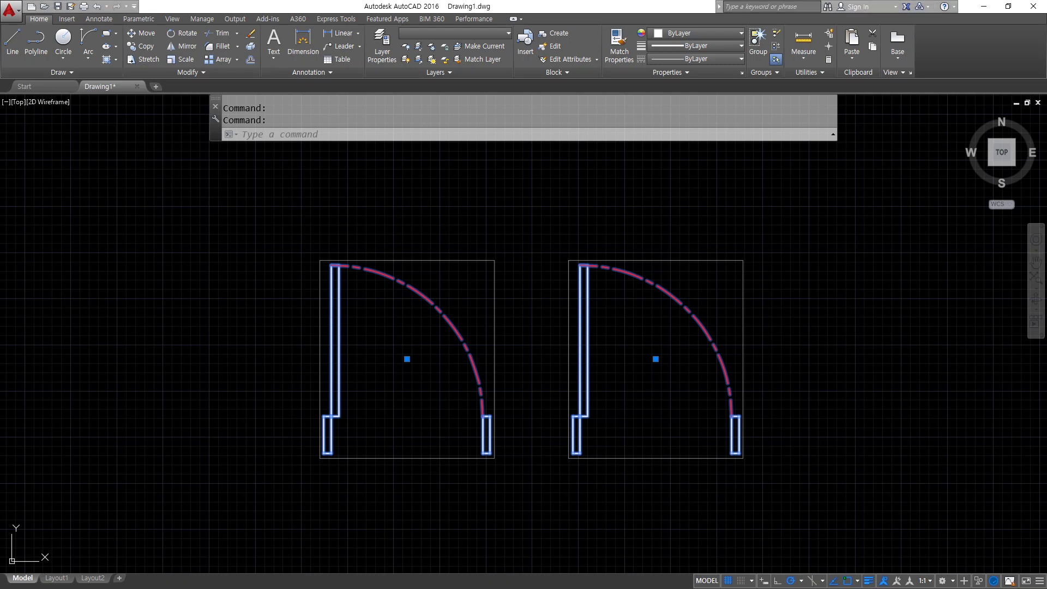
key(Escape)
key(Escape)
Step: Stretch the lower ends of both jambs of the copied door about 600 units straight down
middle_drag(627, 445, 461, 402)
text(s)
key(Return)
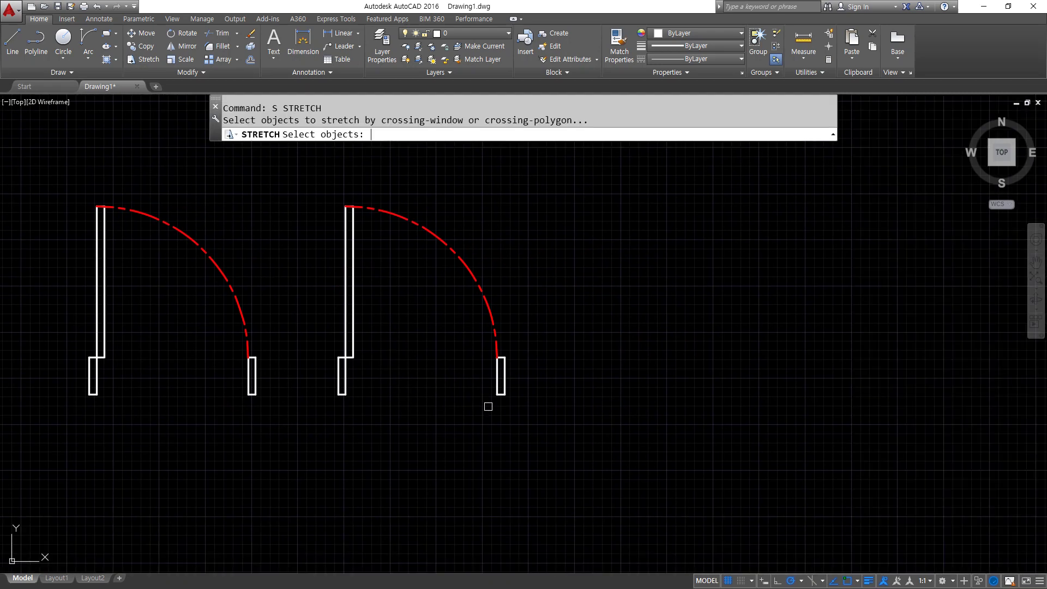
click(553, 416)
click(317, 377)
key(Return)
click(338, 394)
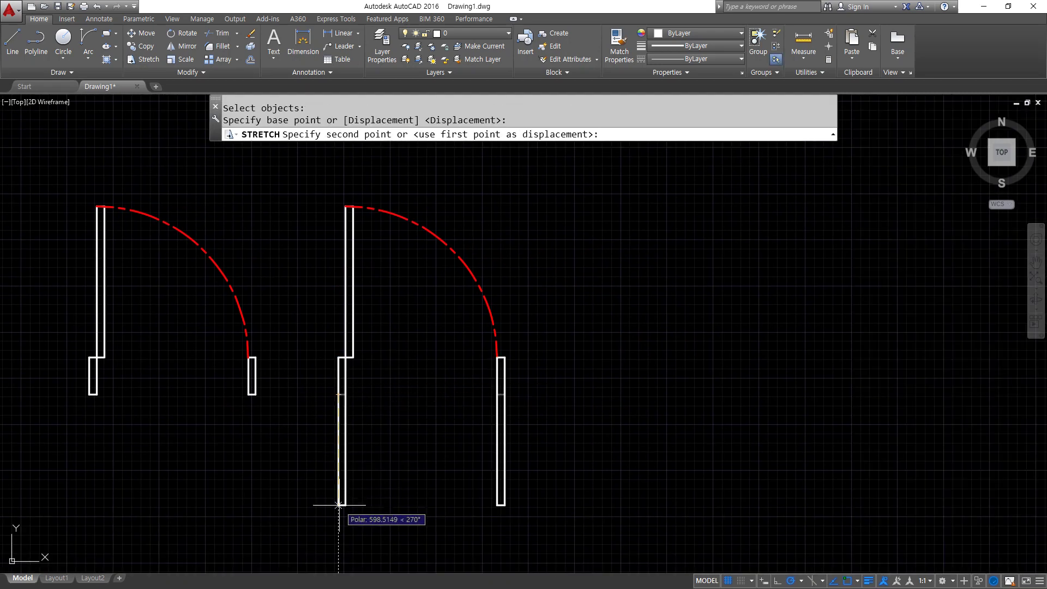
click(321, 505)
Step: Stretch the copied door's jamb ends back up to their original level with a perpendicular snap
key(Return)
click(545, 519)
click(308, 486)
key(Return)
click(338, 505)
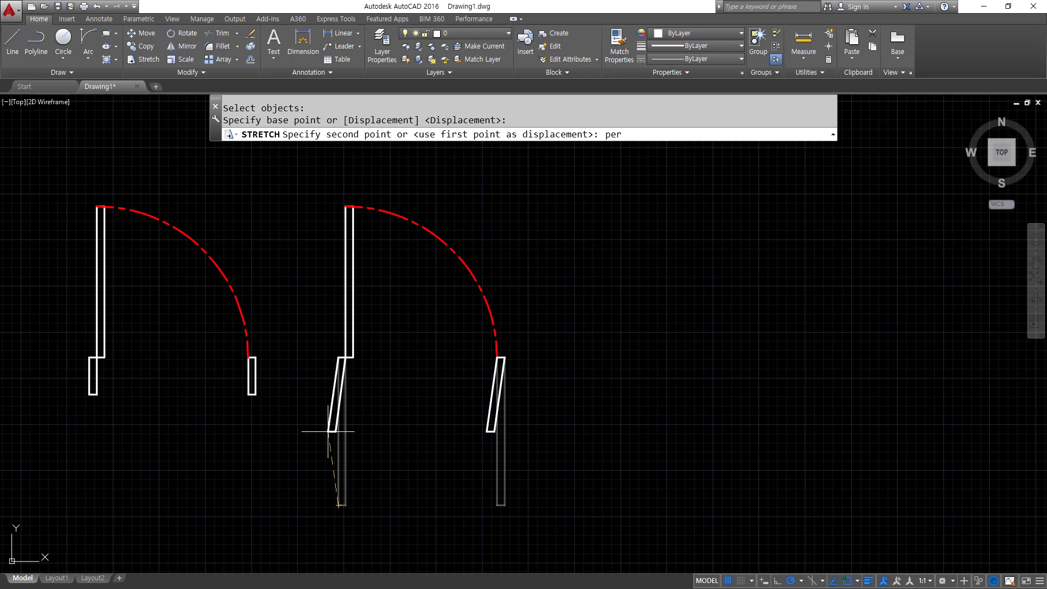
text(per)
key(Return)
click(339, 393)
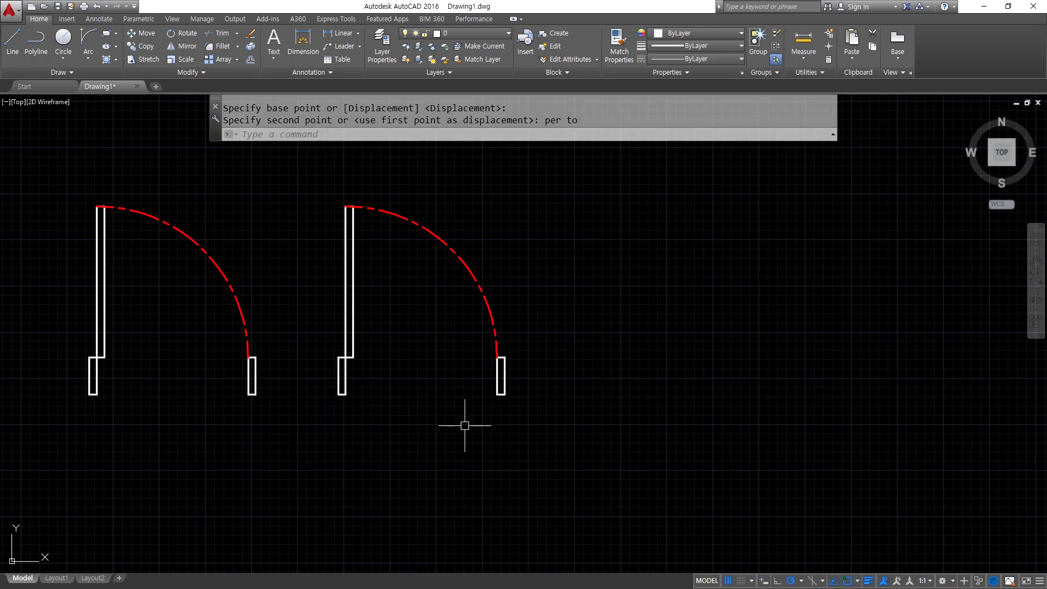
Step: Stretch the lower ends of the copied door's two jambs straight down to lengthen both jambs
key(Return)
click(530, 421)
click(311, 383)
key(Return)
click(310, 385)
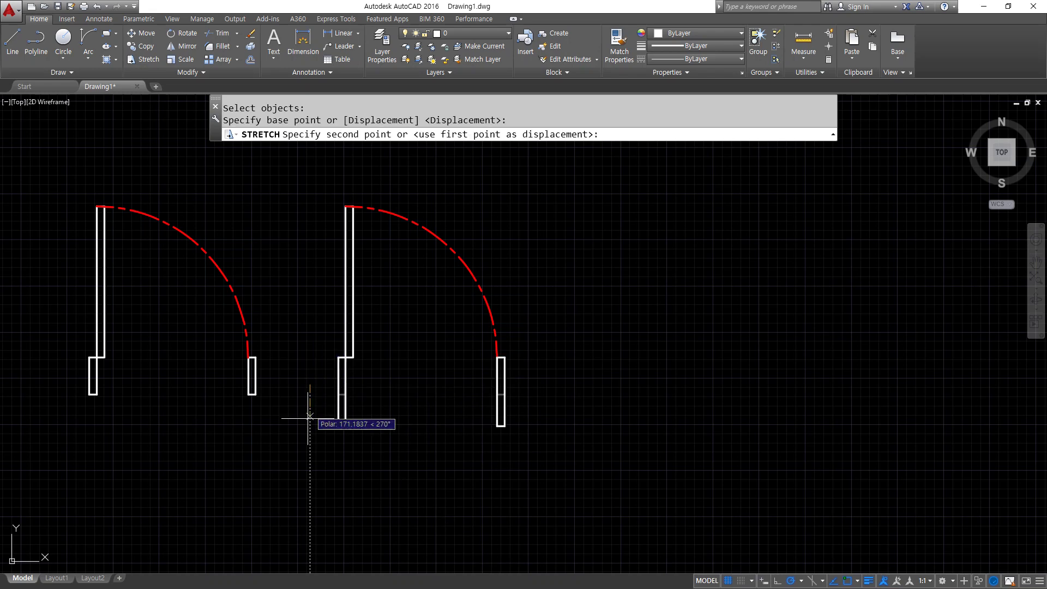
click(309, 444)
Step: Draw a horizontal line from the original door's right jamb corner across both jambs of the copied door
text(l)
key(Return)
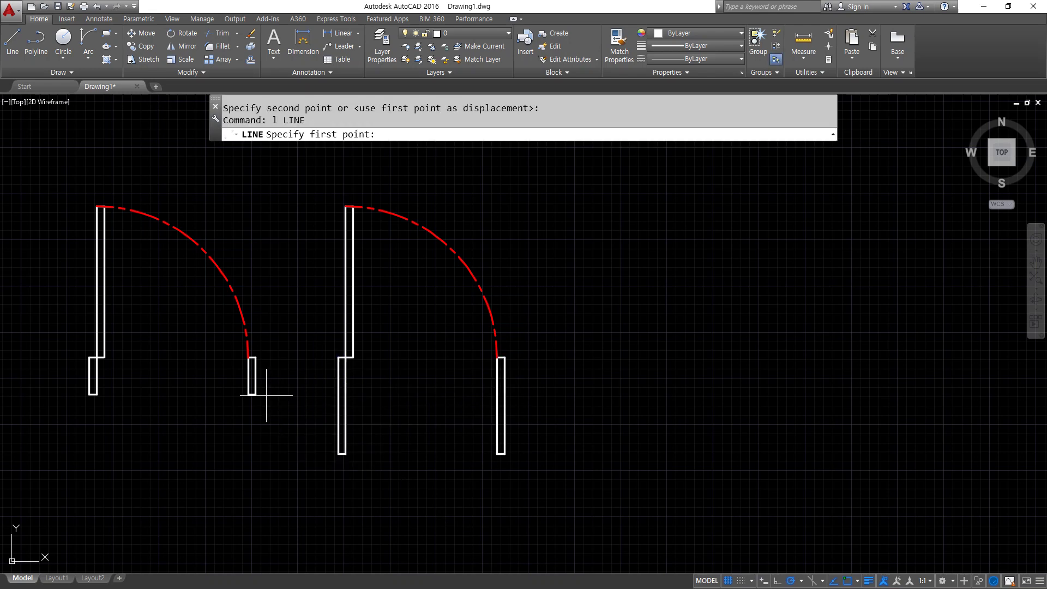
click(256, 395)
click(558, 395)
key(Return)
Step: Trim the copied door's jamb sides below the horizontal line
text(tr)
key(Return)
click(537, 394)
key(Return)
click(546, 465)
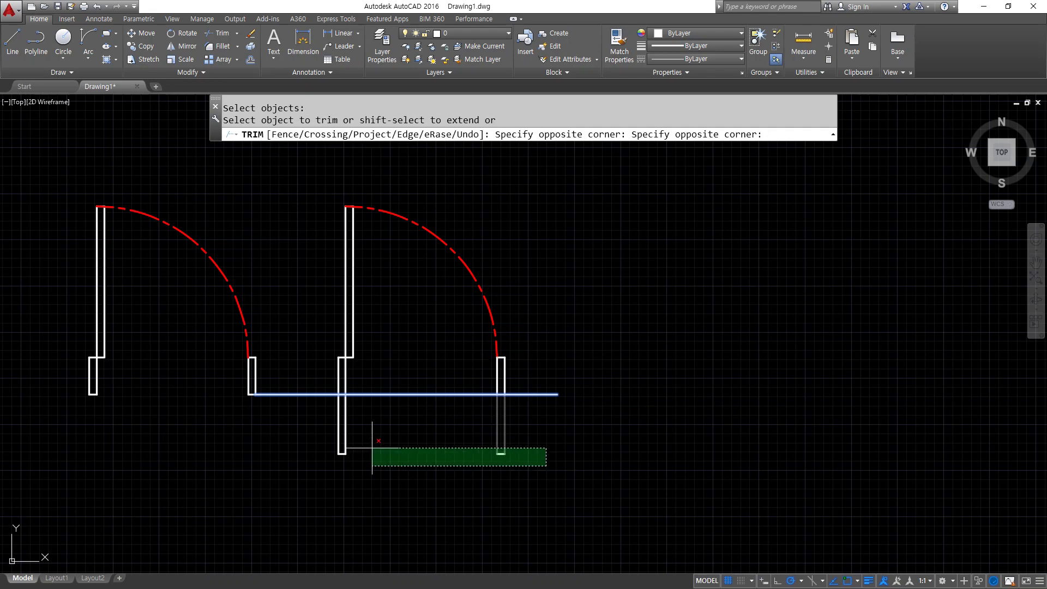
click(249, 438)
key(Return)
Step: Erase the horizontal line used as the cutting edge
click(428, 402)
click(416, 392)
text(e)
key(Return)
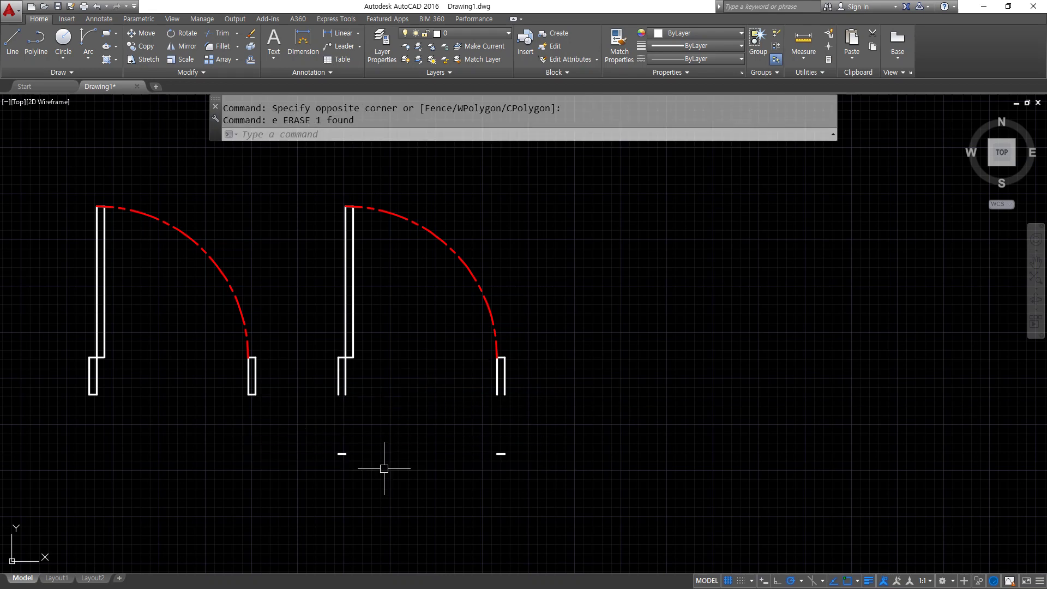
Step: Select the copied door group to check whether the two detached jamb end lines belong to it
scroll(352, 417, up, 2)
click(346, 367)
click(327, 368)
drag(318, 495, 352, 493)
mouse_move(612, 501)
mouse_down()
mouse_move(559, 494)
mouse_move(579, 510)
mouse_up()
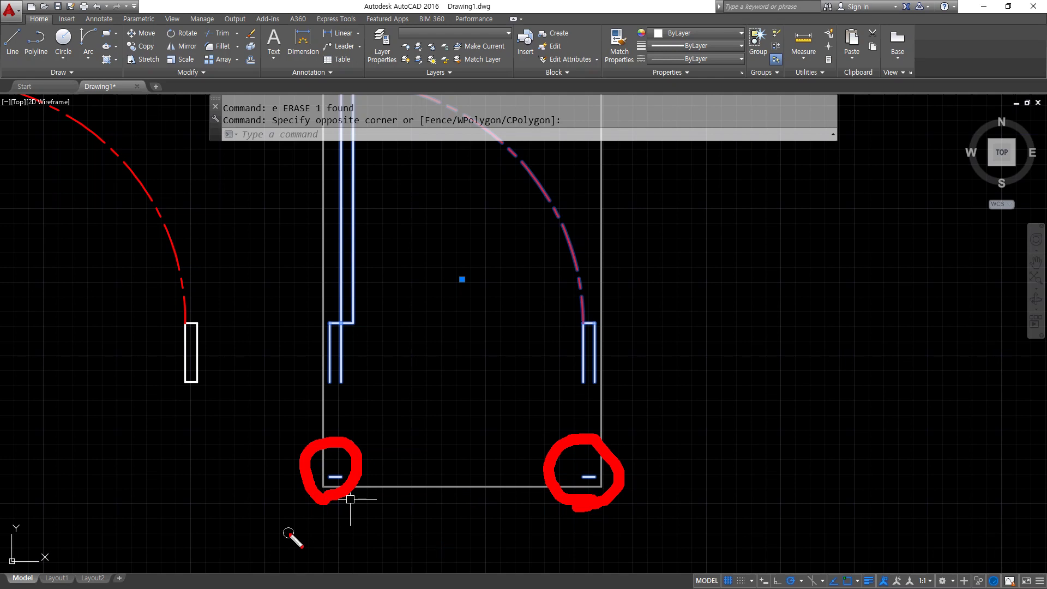
mouse_move(640, 356)
mouse_down()
mouse_move(666, 450)
mouse_move(680, 455)
mouse_up()
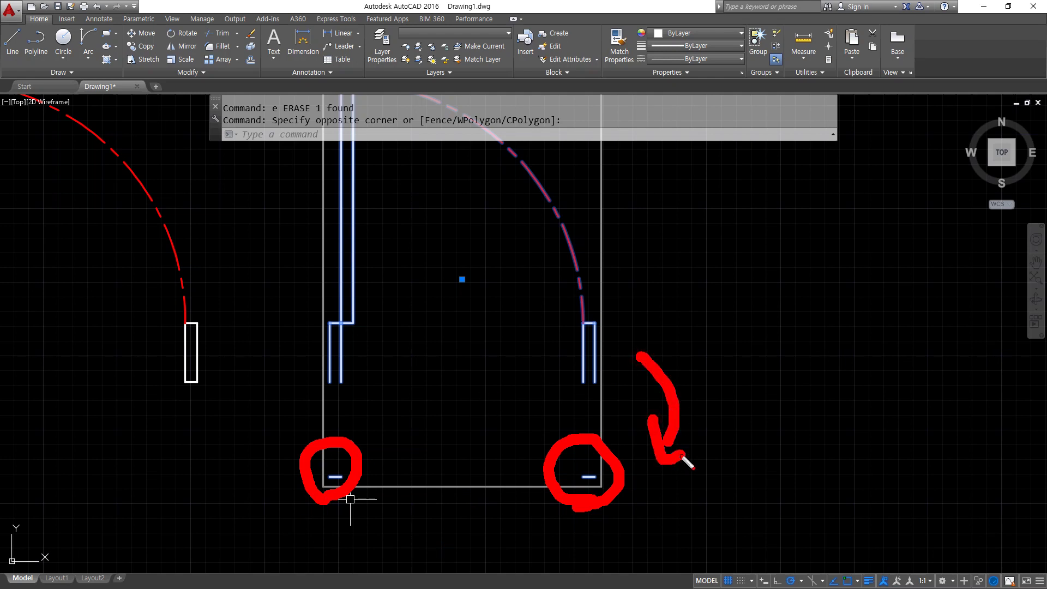
mouse_move(442, 486)
mouse_down()
mouse_move(445, 428)
mouse_move(454, 440)
mouse_up()
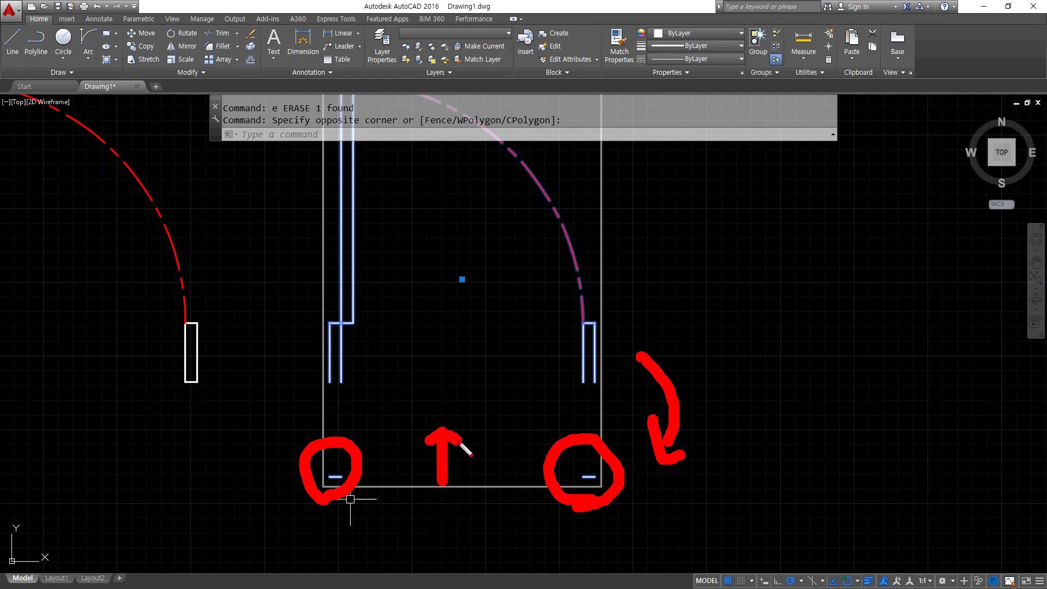
Step: Switch to Notepad and add "Ctrl+Shift+A" to the end of the line listing the group commands
key(alt+Tab)
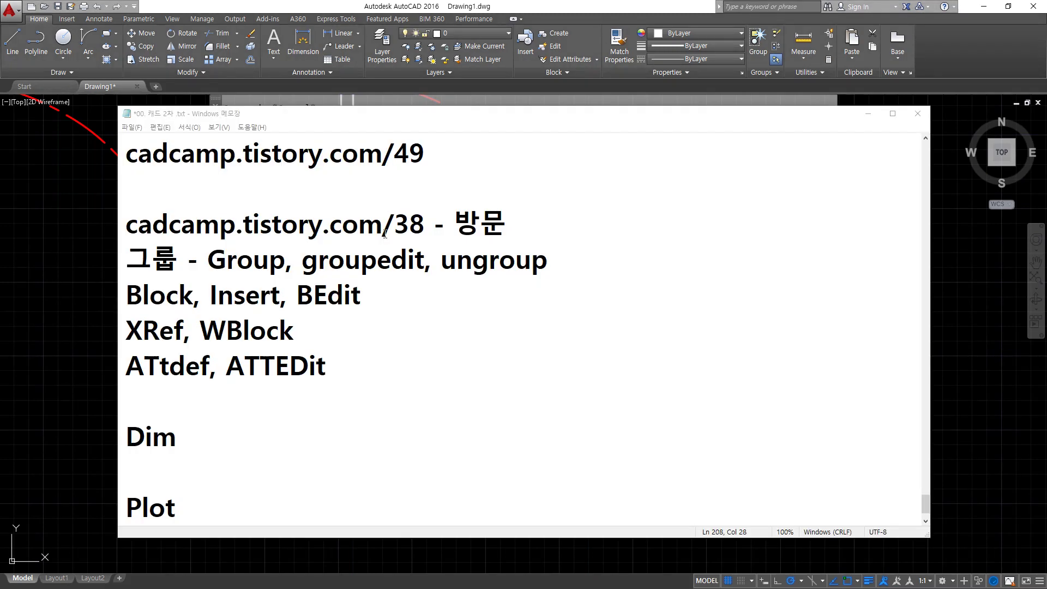
drag(303, 276, 419, 275)
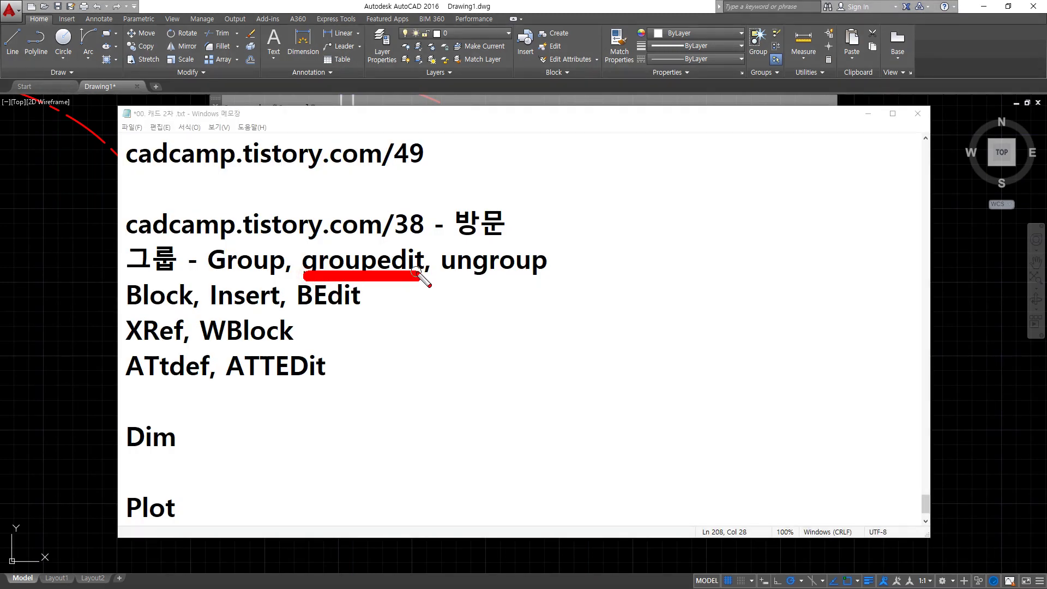
drag(445, 276, 555, 278)
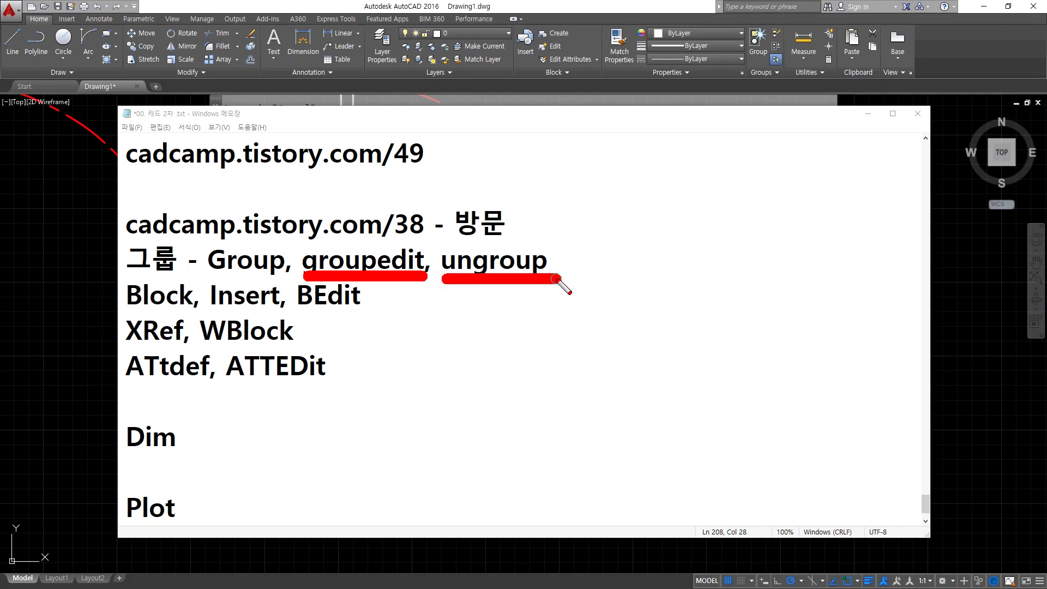
click(586, 261)
text(Ctrl+S)
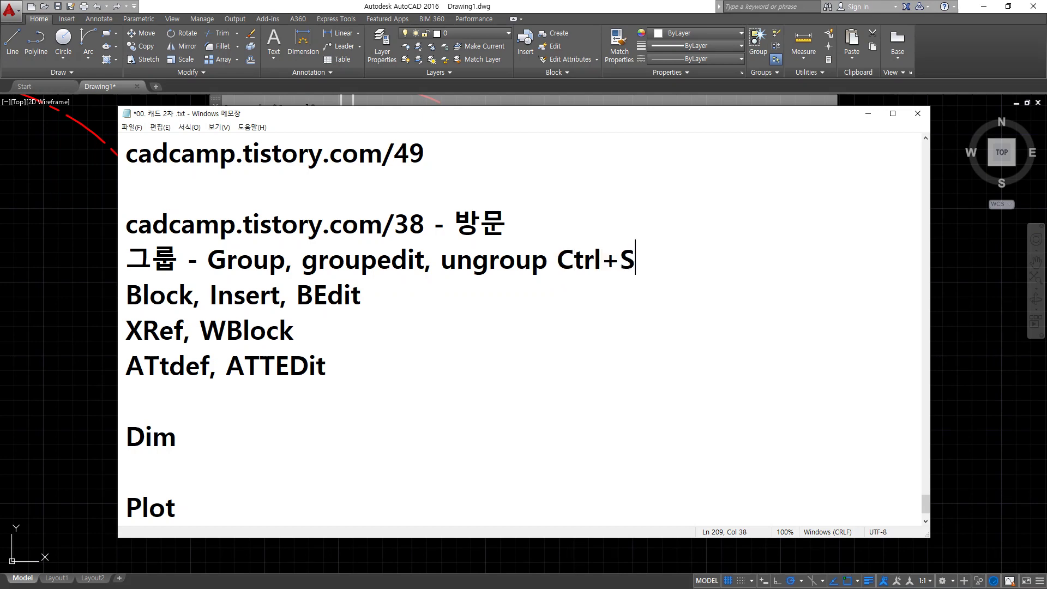
text(hift+)
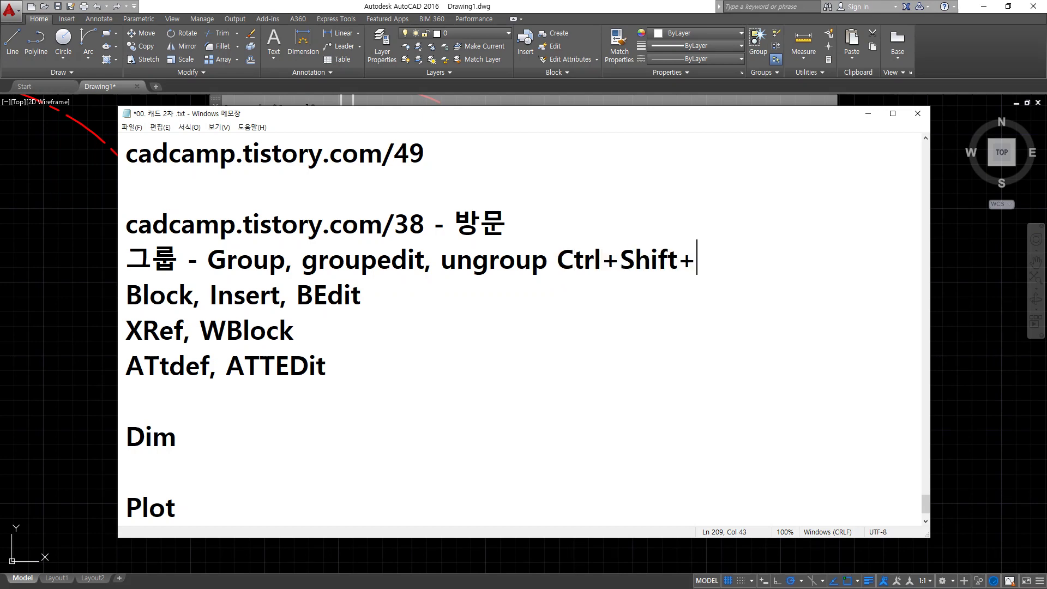
text(A)
scroll(538, 184, up, 1)
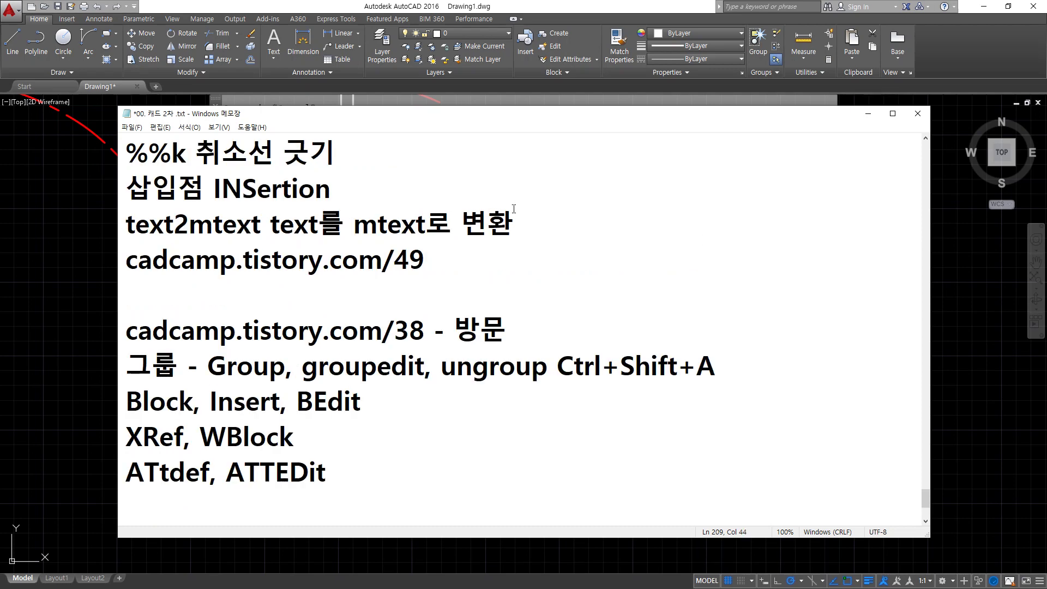
Step: Return to AutoCAD and toggle group selection so that it ends up off
click(48, 265)
key(ctrl+shift+a)
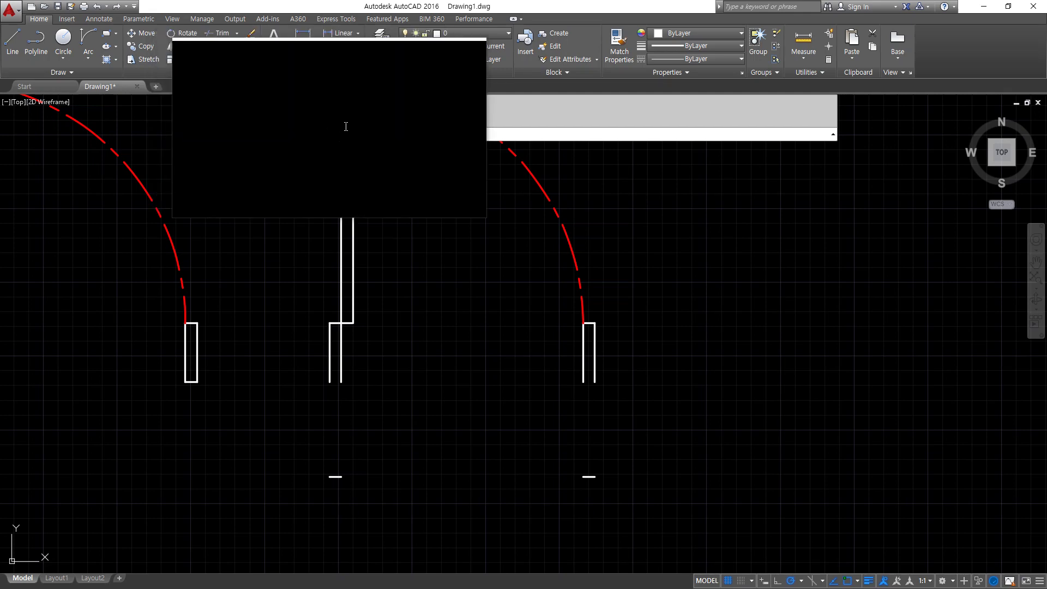
key(ctrl+shift+a)
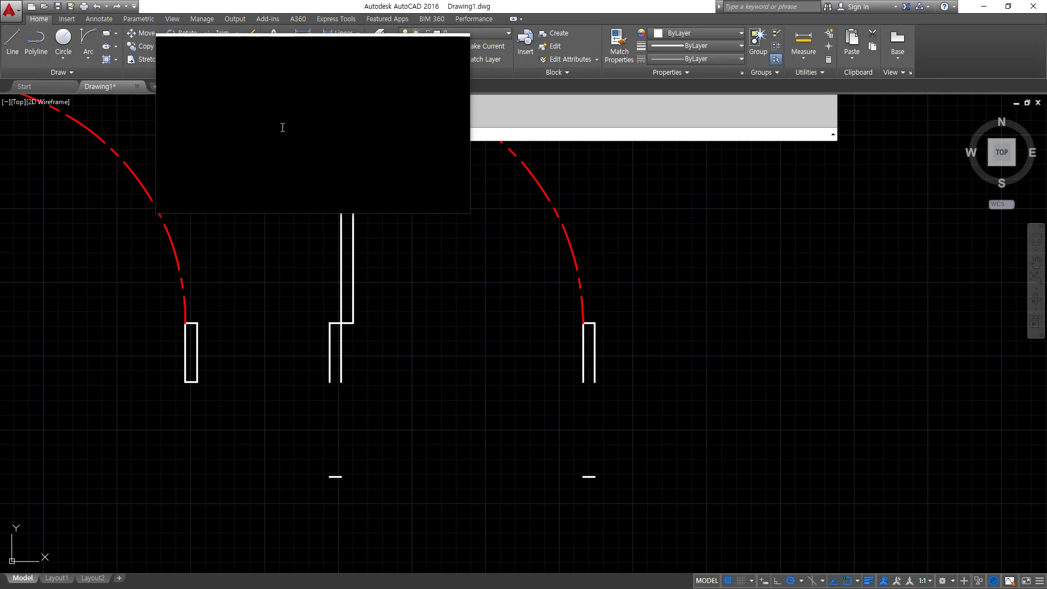
key(ctrl+shift+a)
Step: Select the copied door's jamb lines and swing arc individually to check the group's selection behaviour, and clear the selection
click(341, 352)
click(322, 356)
click(334, 362)
click(608, 374)
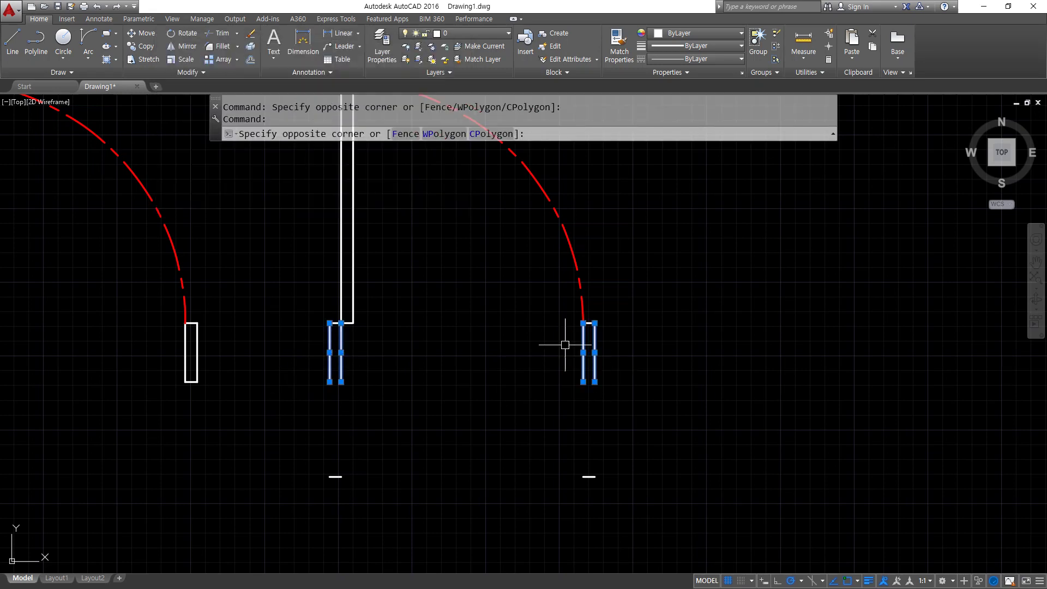
click(564, 344)
click(593, 274)
click(571, 265)
scroll(408, 382, down, 3)
scroll(338, 377, up, 2)
key(Escape)
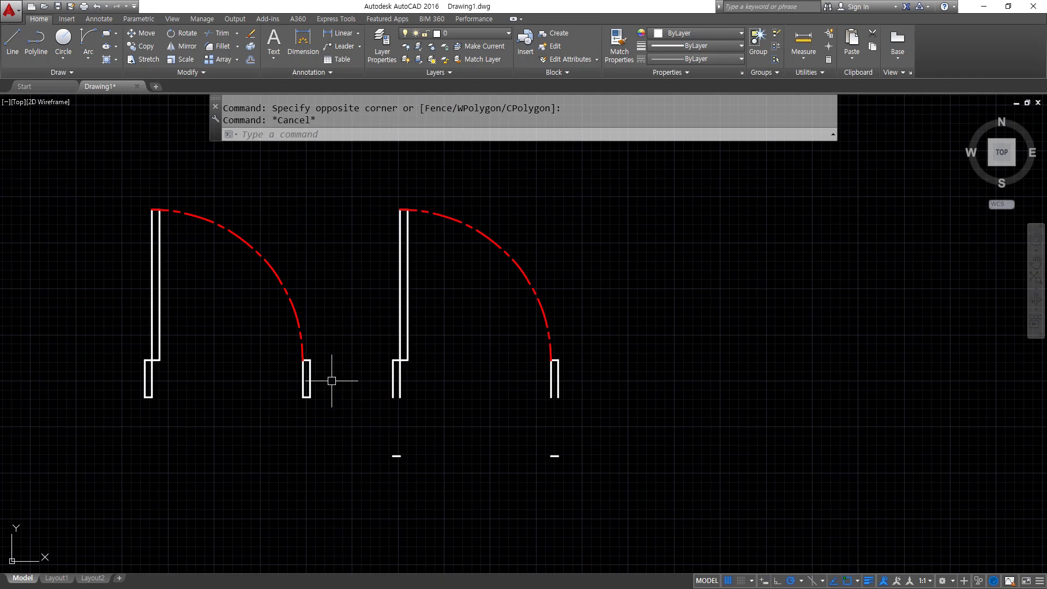
Step: Select the original door's right jamb, swing arc and leaf separately to check individual selection, and clear the selection
click(330, 378)
click(277, 369)
click(310, 263)
click(256, 307)
click(208, 283)
click(131, 320)
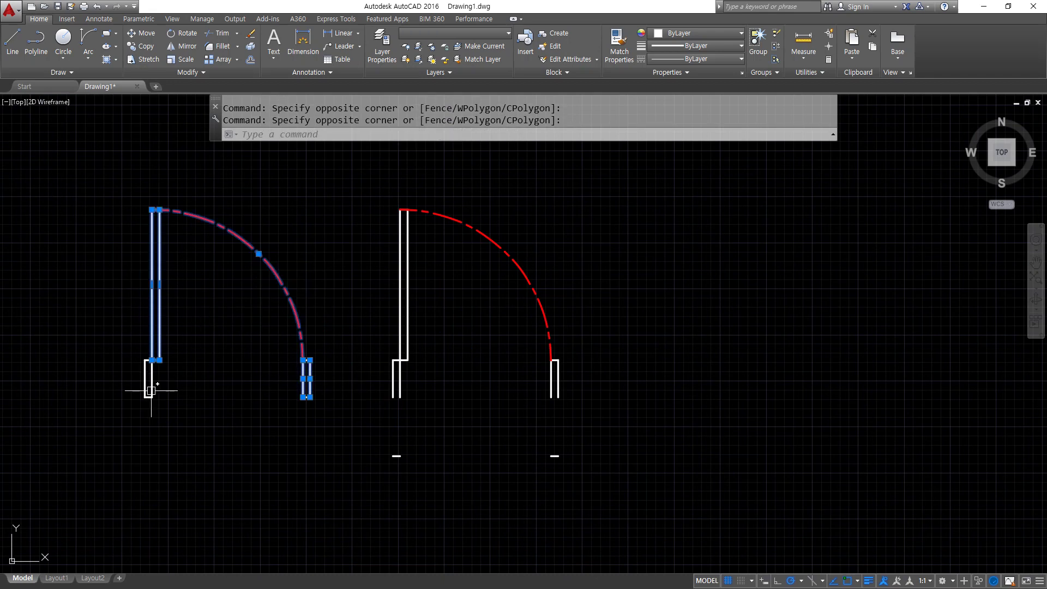
key(Escape)
click(152, 311)
key(Escape)
click(360, 444)
key(Escape)
Step: Move the two detached end lines straight up to close the lower ends of the copied door's jambs
scroll(534, 439, up, 4)
text(m)
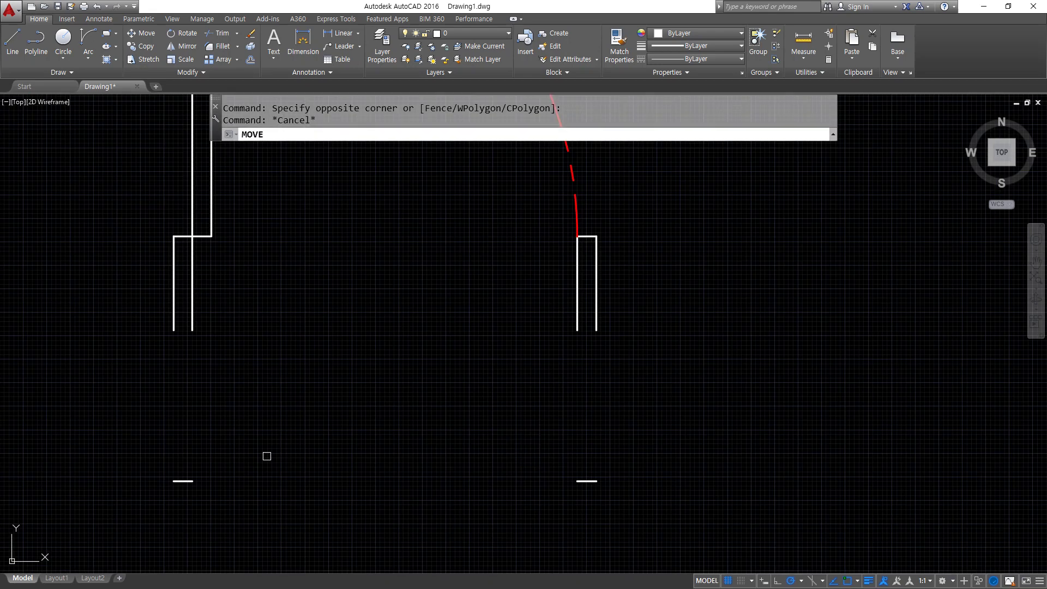
key(Return)
click(165, 468)
click(607, 510)
key(Return)
click(597, 482)
click(596, 330)
key(Return)
middle_drag(471, 382, 515, 468)
key(Escape)
scroll(502, 438, down, 1)
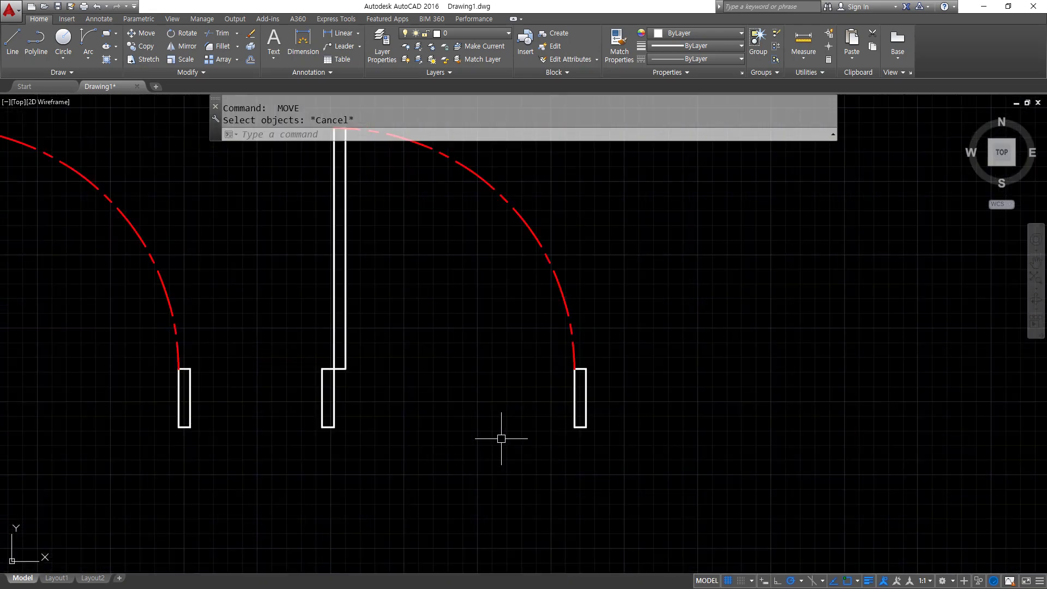
Step: Draw two horizontal threshold lines across the copied door's opening, at the jambs' lower and upper corners
middle_drag(465, 415, 483, 445)
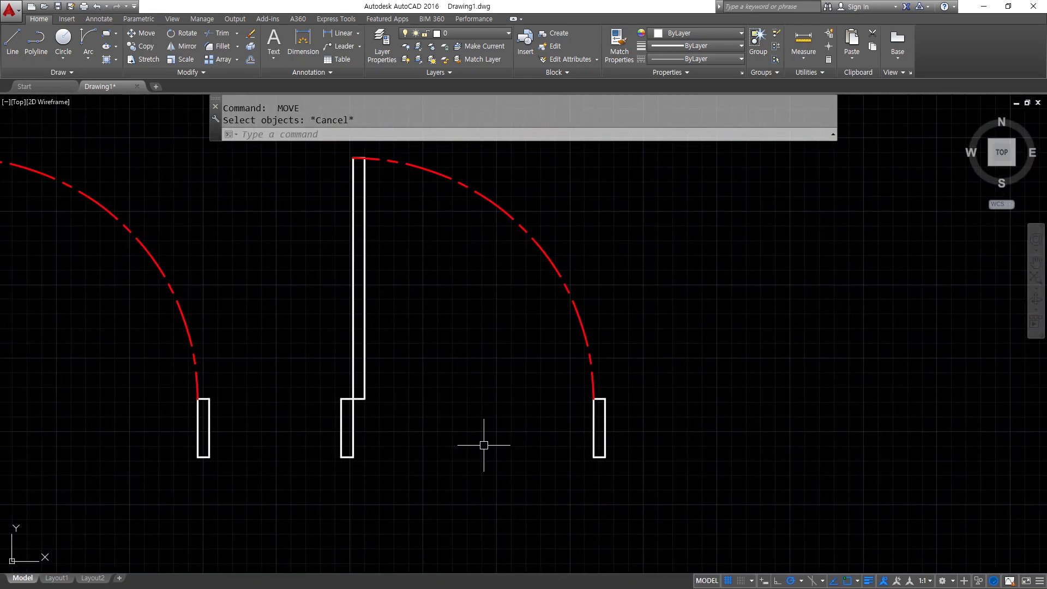
text(1)
key(Return)
click(354, 457)
click(593, 457)
key(Escape)
key(Return)
click(594, 399)
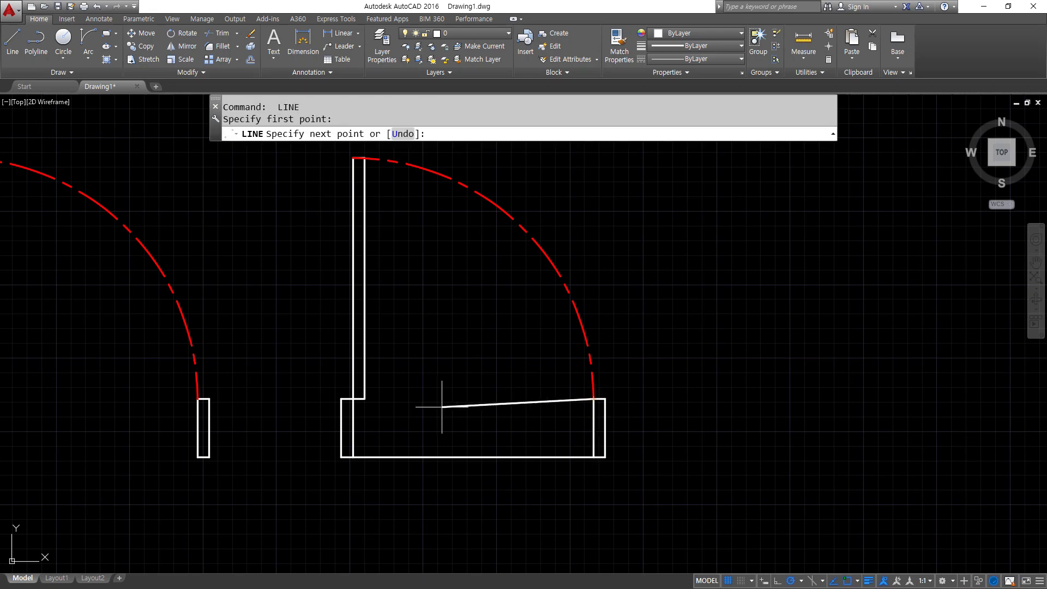
click(364, 399)
key(Return)
Step: Turn group selection back on and select the copied door to check which lines are picked together, clearing the selection
click(358, 327)
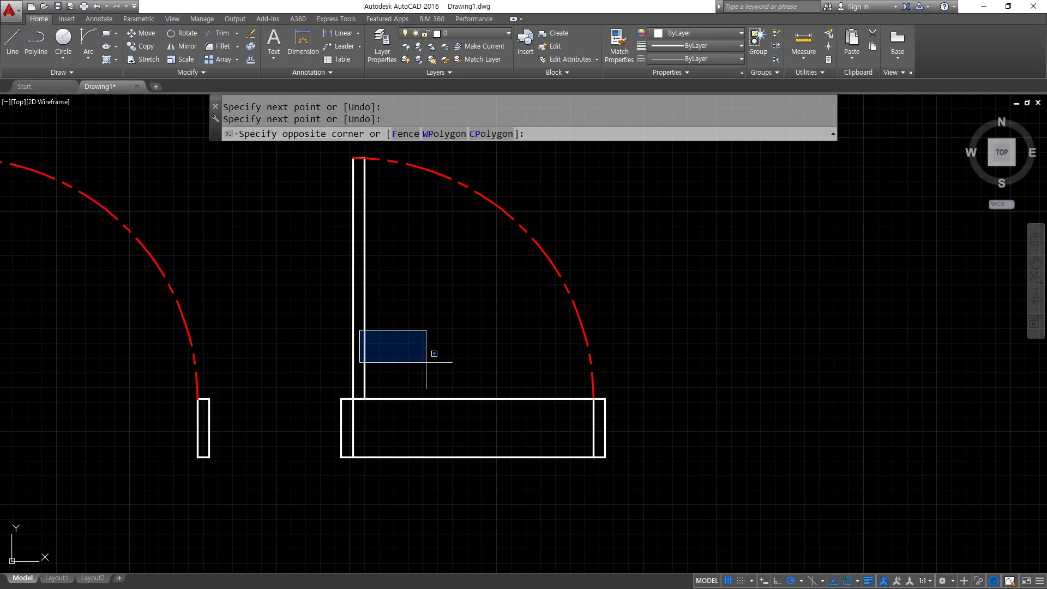
key(Escape)
key(ctrl+shift+a)
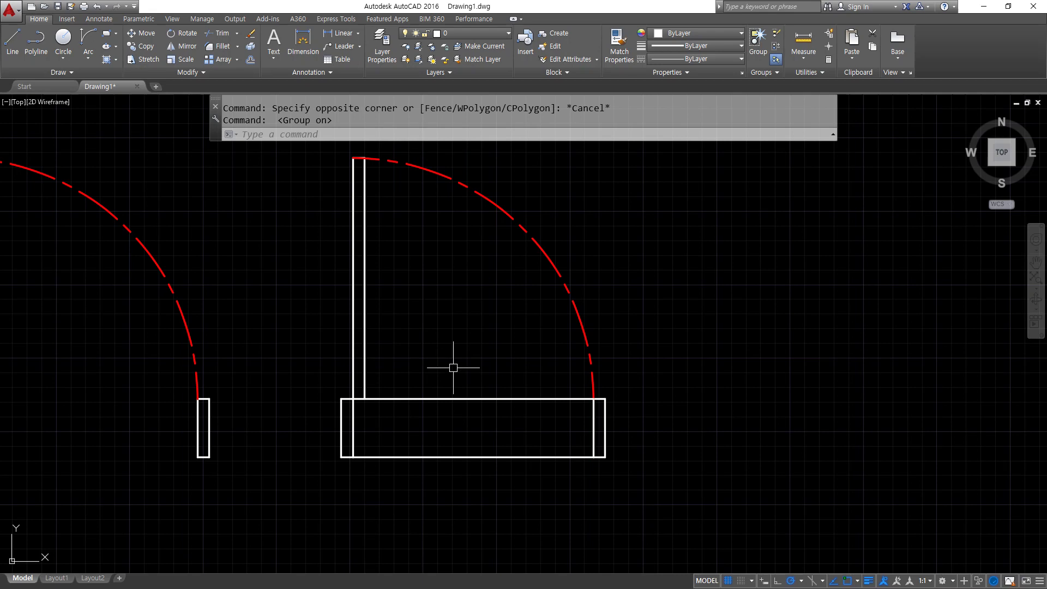
click(573, 297)
click(572, 322)
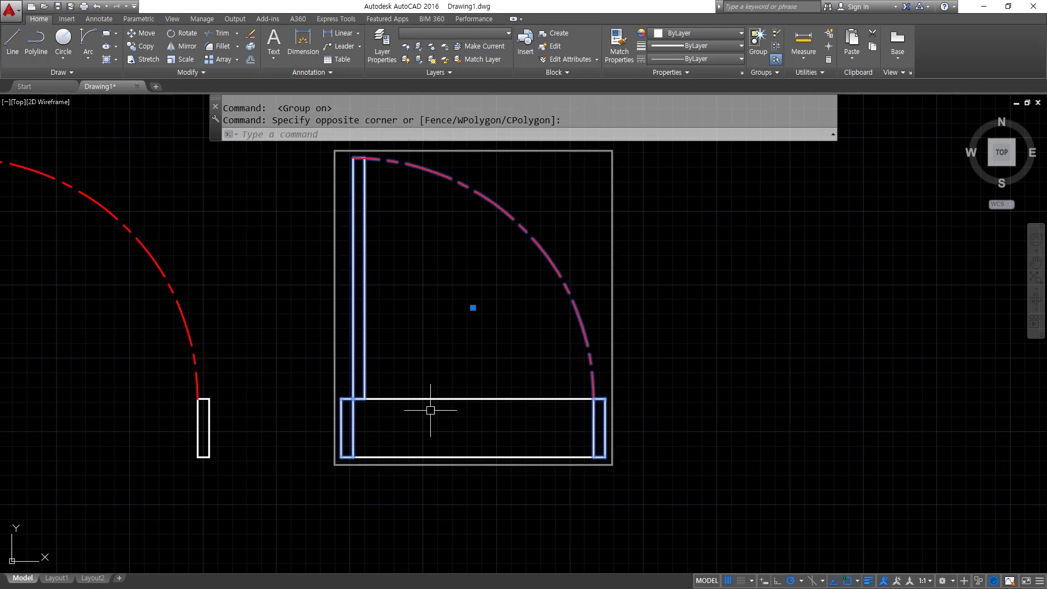
key(Escape)
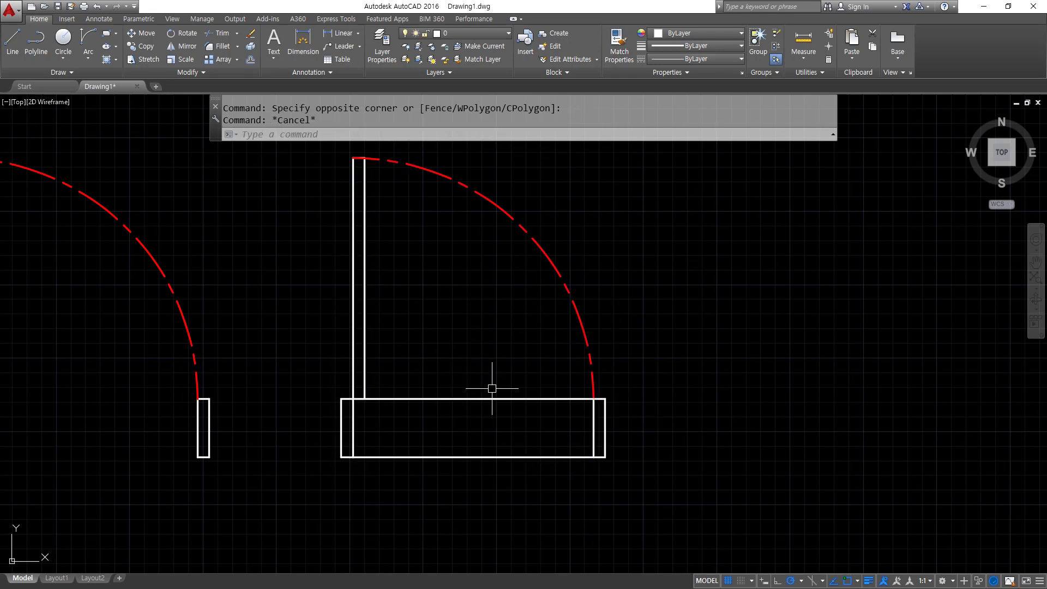
mouse_move(487, 377)
mouse_down()
mouse_move(494, 444)
mouse_move(469, 376)
mouse_up()
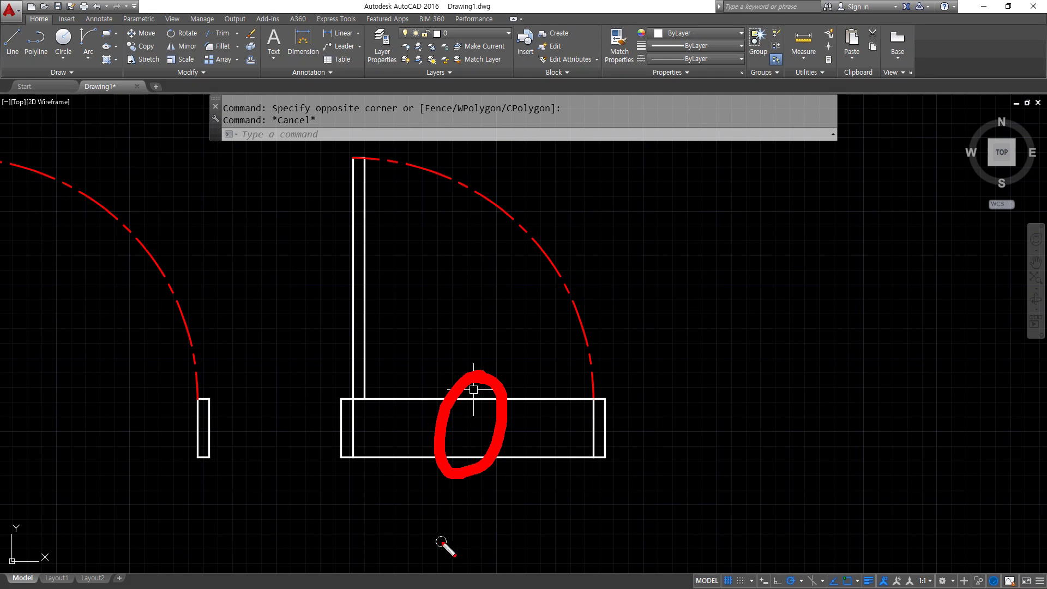
key(Escape)
key(ctrl+2)
mouse_move(486, 383)
mouse_down()
mouse_move(487, 474)
mouse_move(494, 385)
mouse_move(548, 323)
mouse_move(525, 300)
mouse_move(577, 323)
mouse_up()
key(Escape)
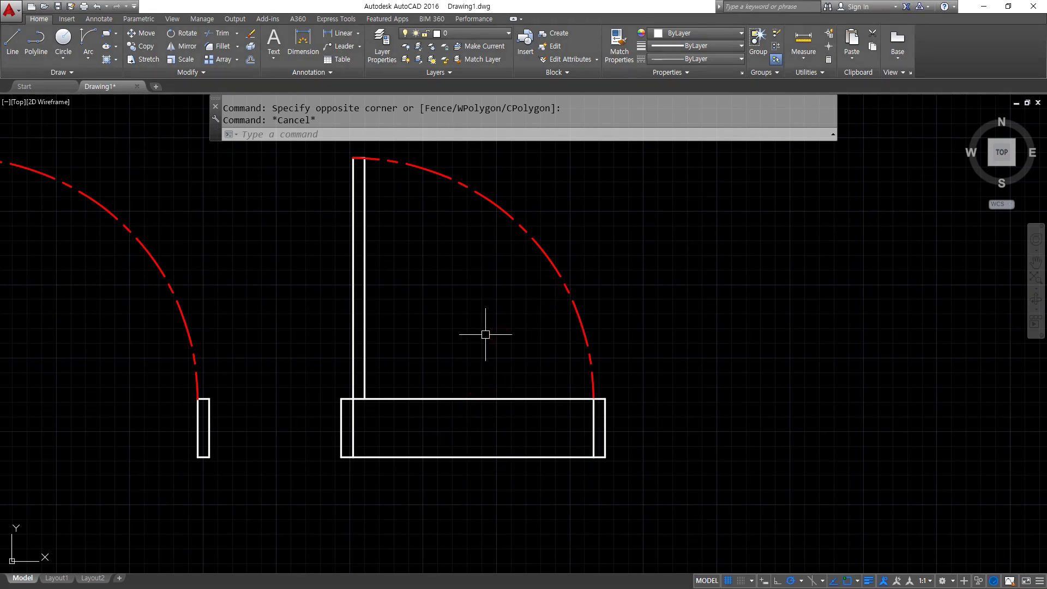
Step: Add the two horizontal threshold lines to the copied door's group with GROUPEDIT
text(g)
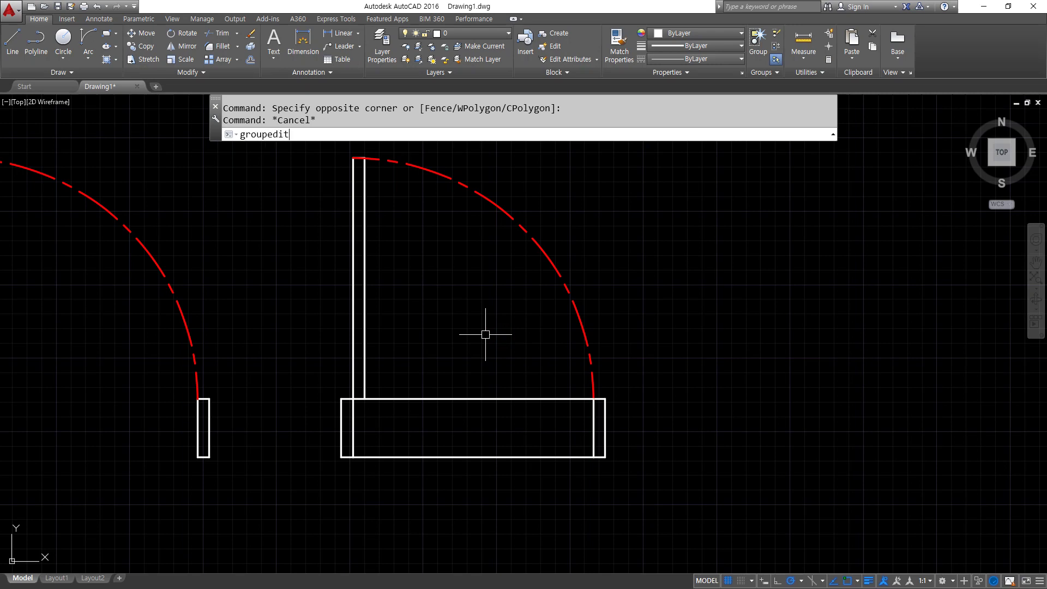
text(roupedit)
key(Return)
click(550, 255)
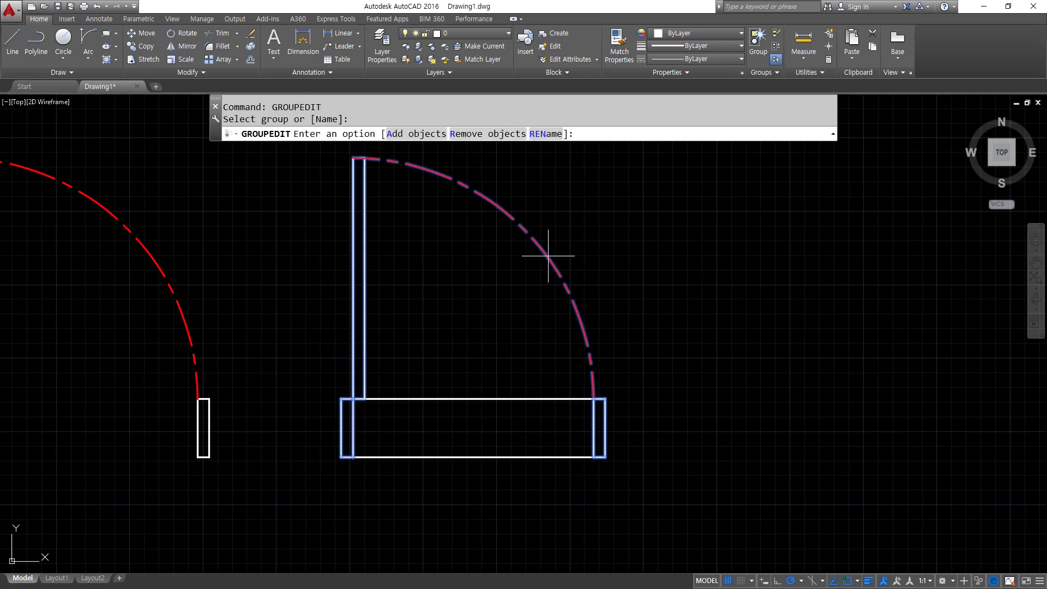
mouse_move(434, 158)
mouse_down()
mouse_move(399, 159)
mouse_move(426, 119)
mouse_move(437, 155)
mouse_up()
drag(546, 152, 483, 149)
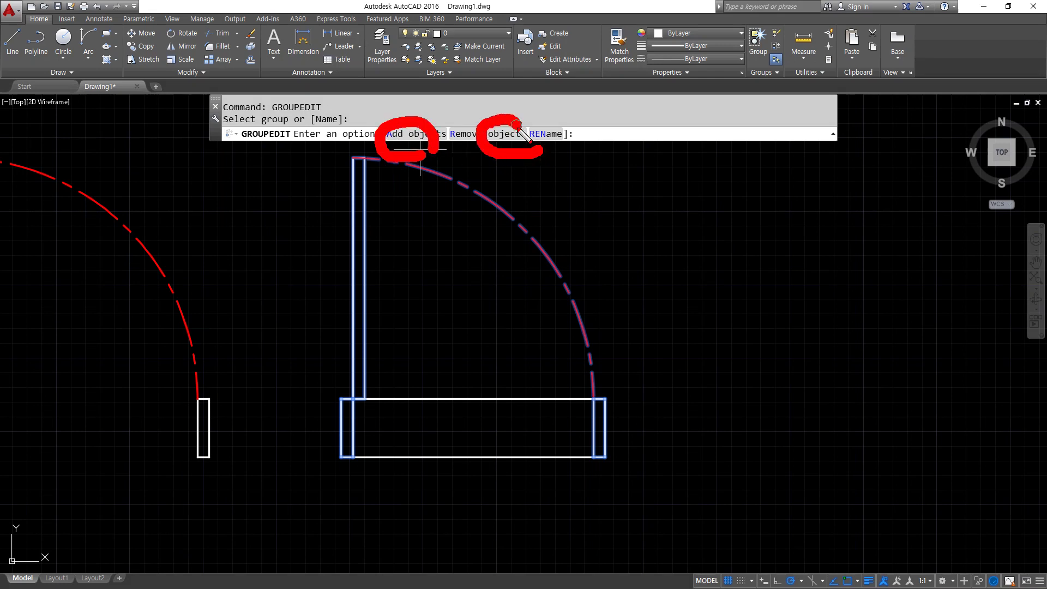
key(Escape)
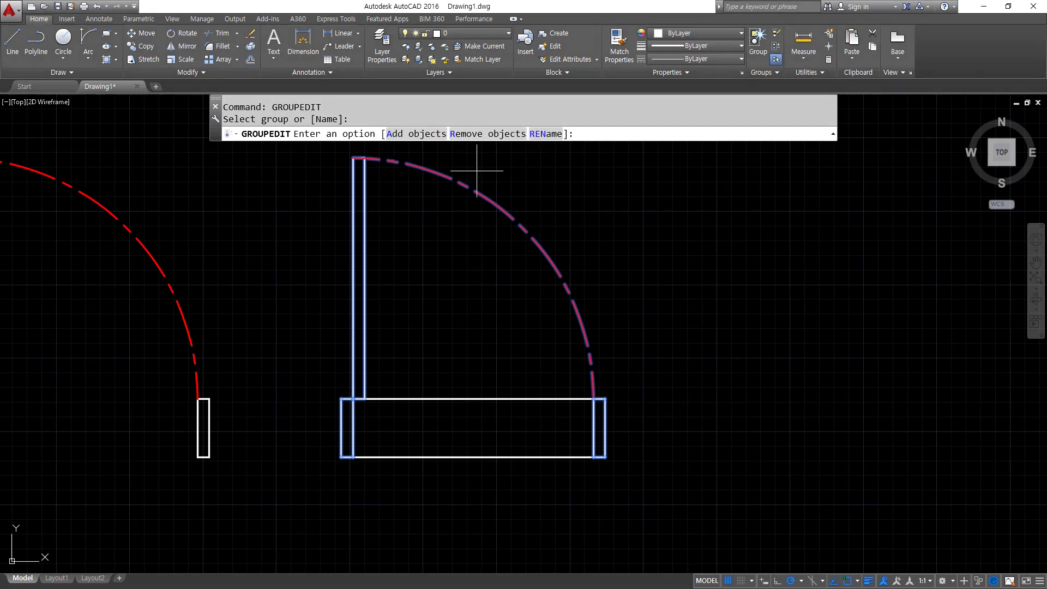
click(414, 133)
click(468, 348)
click(423, 498)
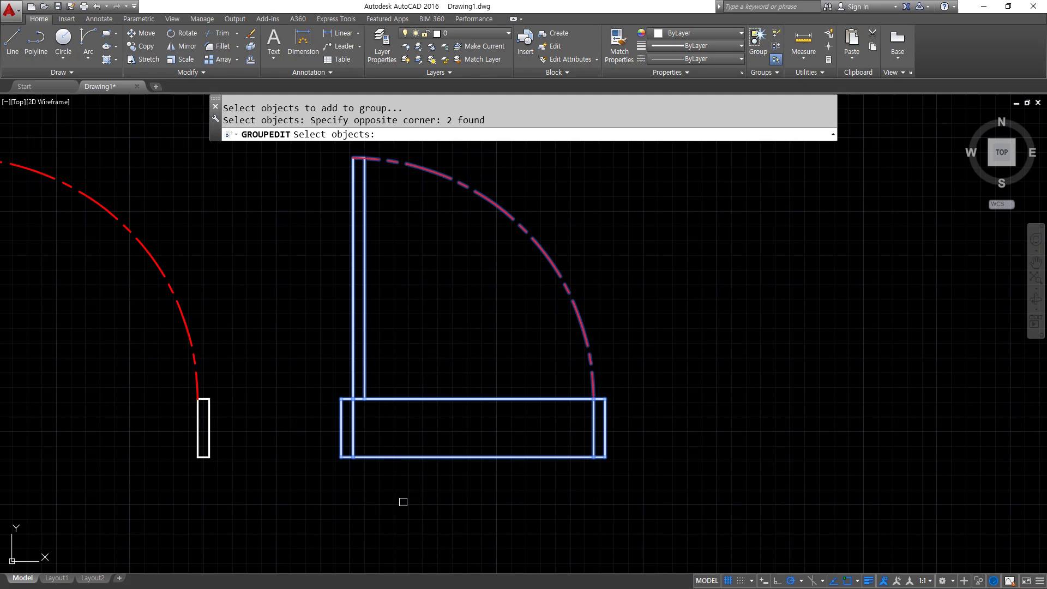
key(Return)
Step: Select the lower threshold line to check its group membership, and clear the selection
click(474, 443)
click(411, 461)
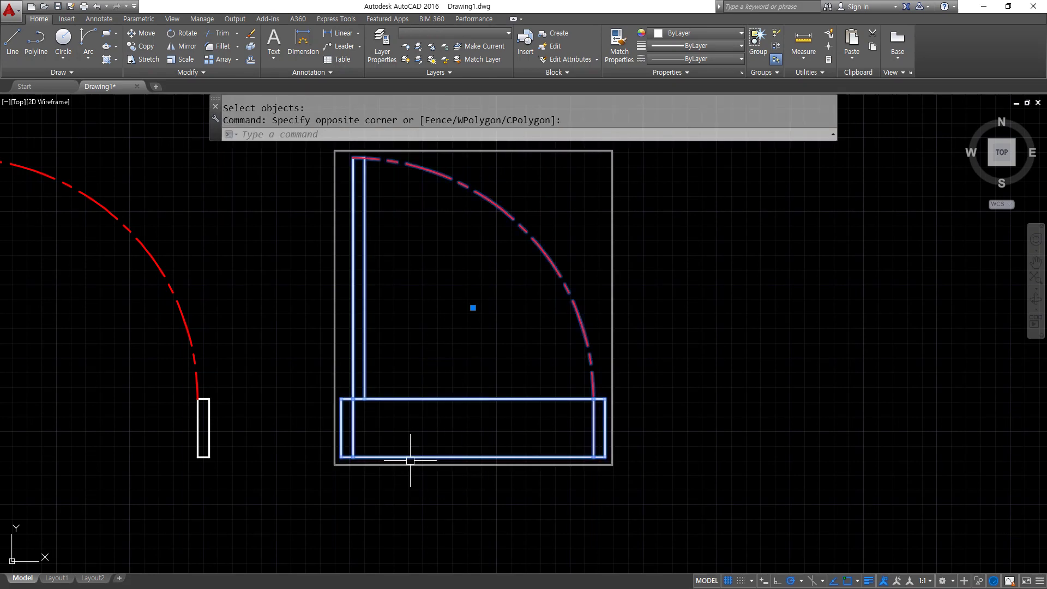
key(Escape)
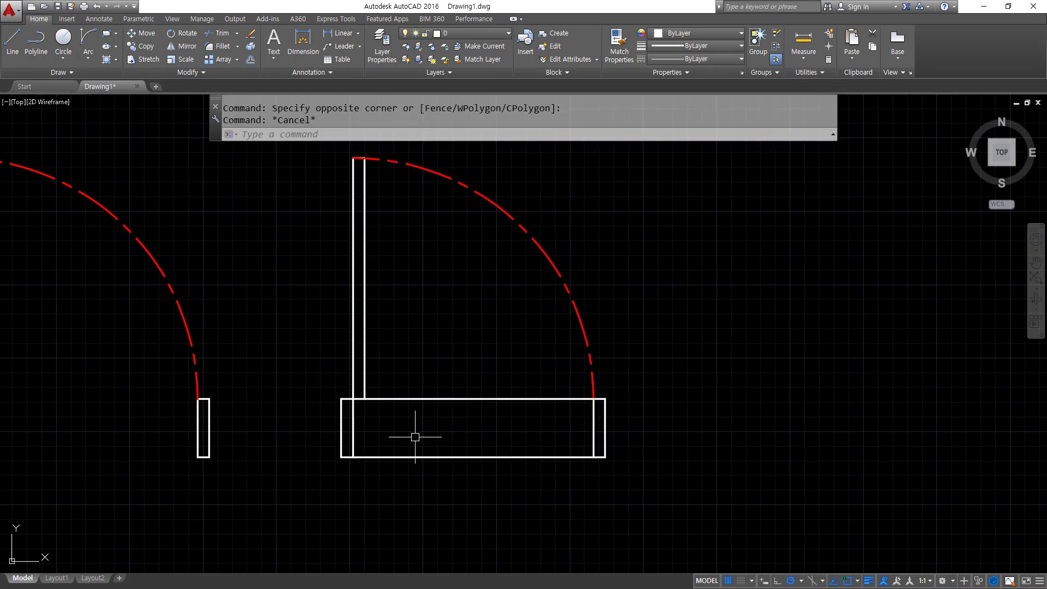
Step: Remove the two threshold lines from the copied door's group with GROUPEDIT
text(groupedi)
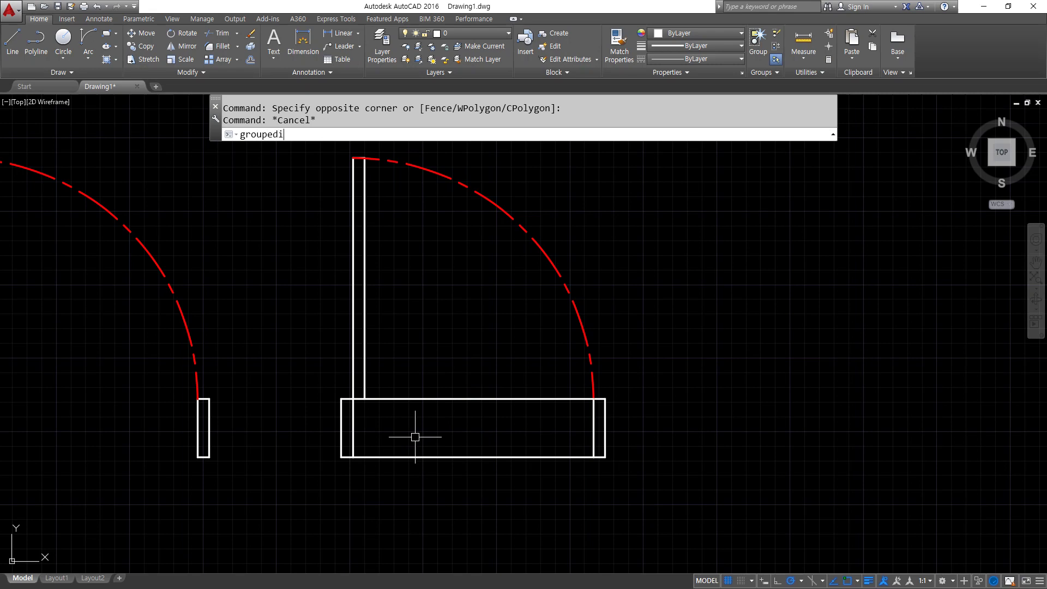
text(t)
key(Return)
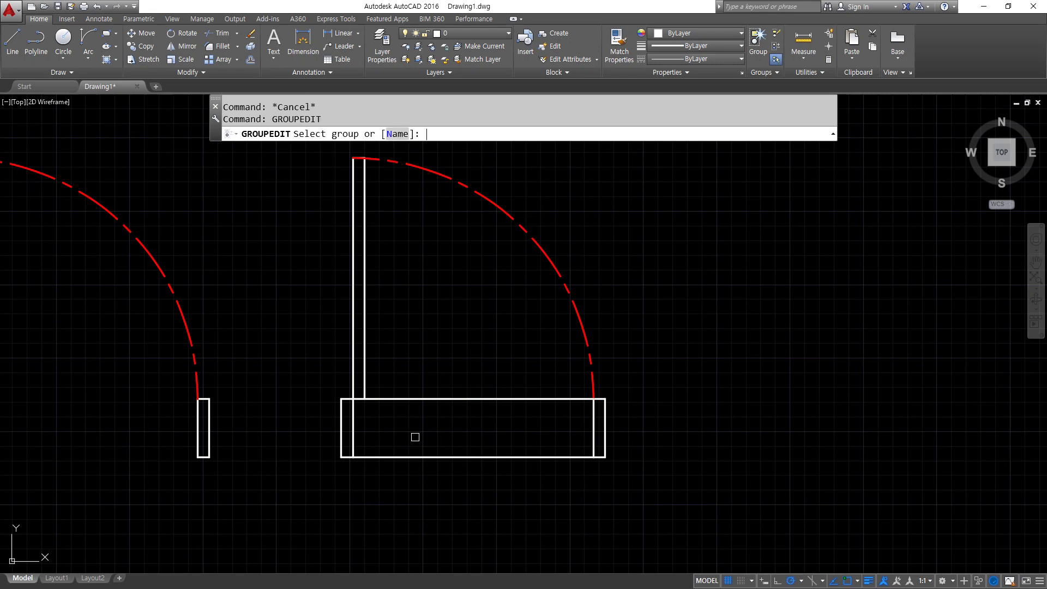
click(352, 228)
click(467, 135)
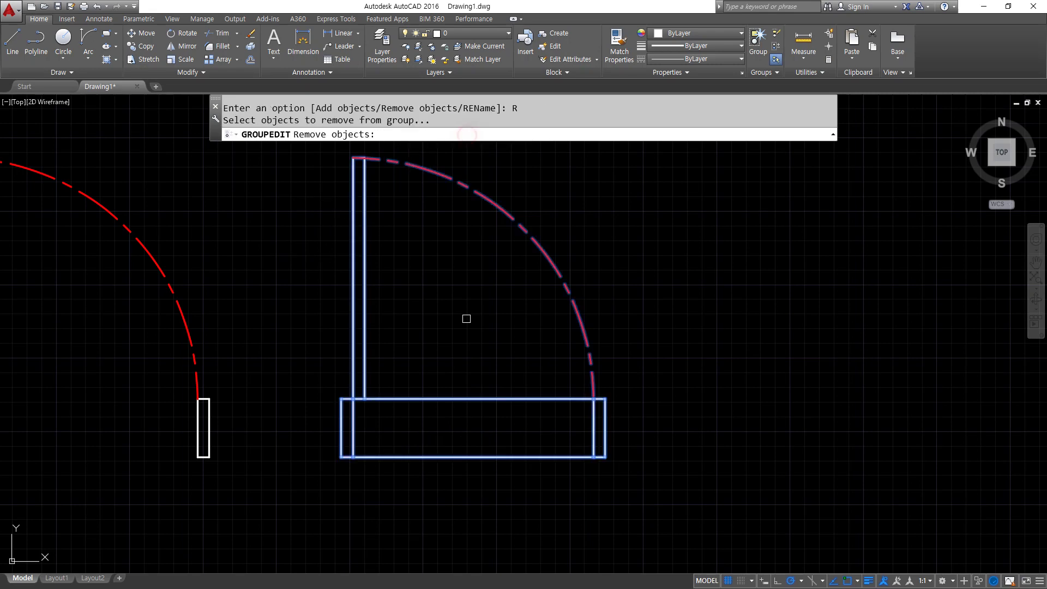
click(484, 349)
click(422, 511)
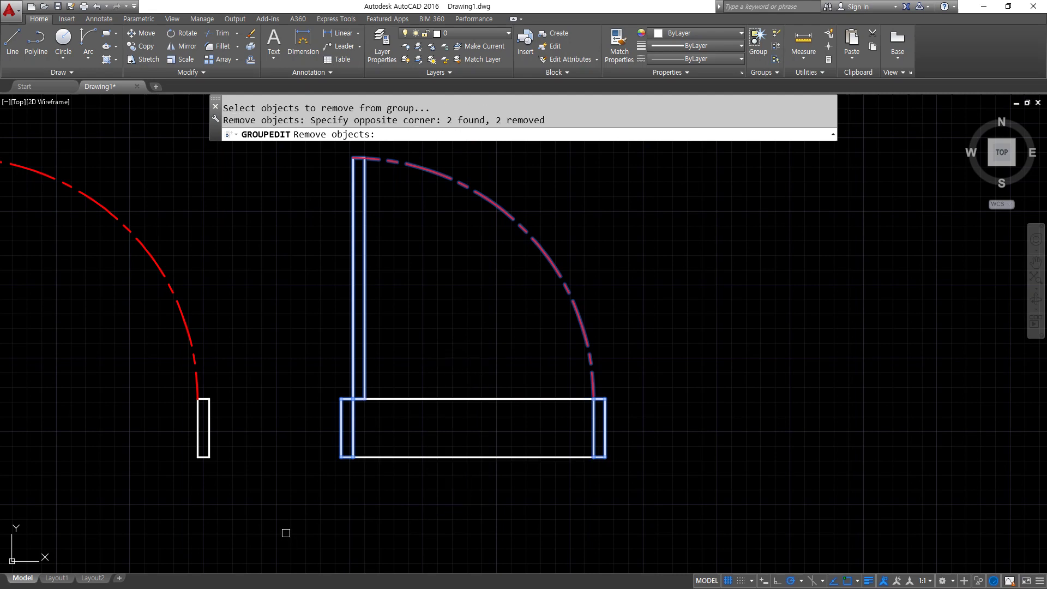
key(Return)
Step: Move the copied door group up and slightly left, away from the threshold lines
text(m)
key(Return)
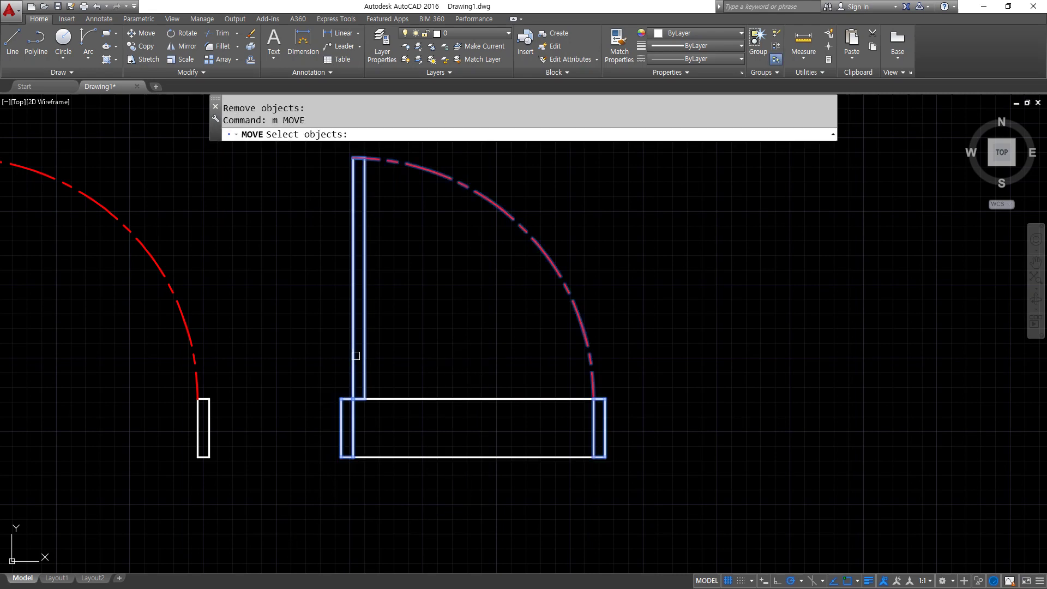
click(356, 356)
key(Return)
click(442, 332)
click(409, 245)
Step: Erase the two horizontal threshold lines
click(492, 379)
click(417, 486)
text(e)
key(Return)
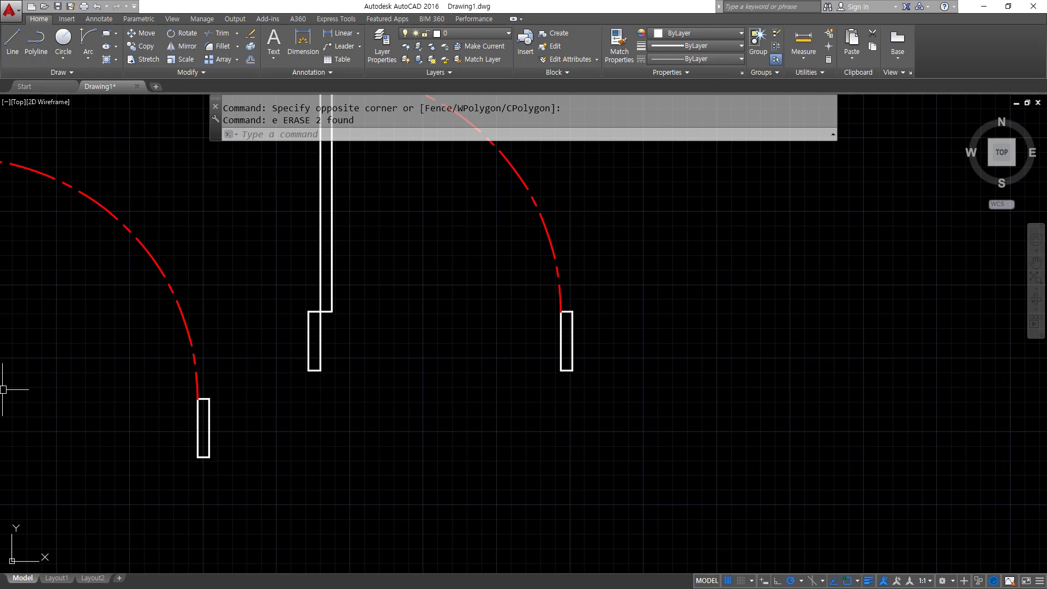
Step: Ungroup the copied door with the UNGROUP command
scroll(136, 411, down, 2)
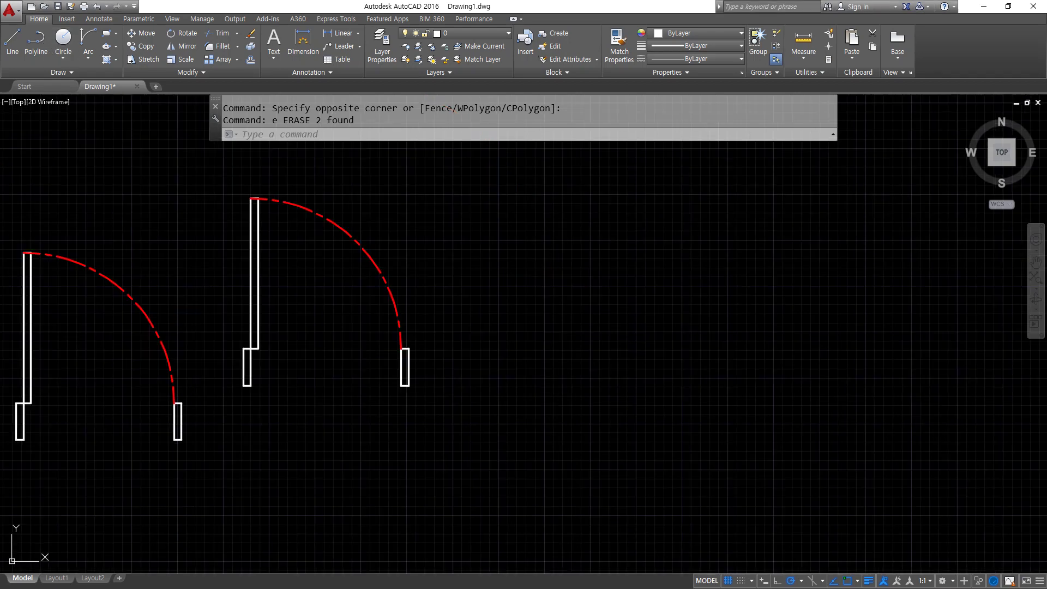
middle_drag(192, 311, 320, 339)
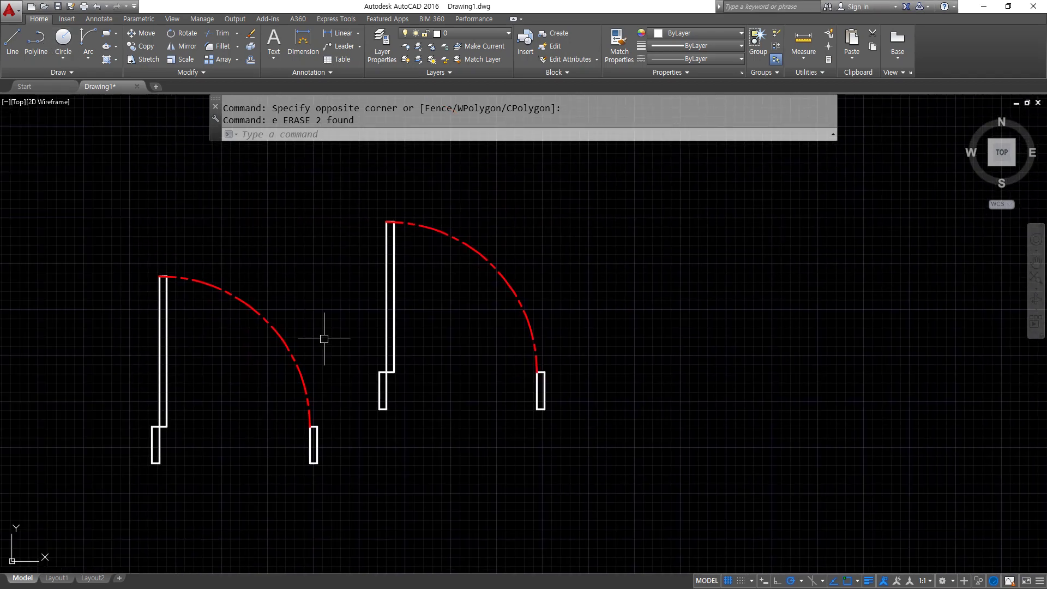
scroll(298, 340, up, 2)
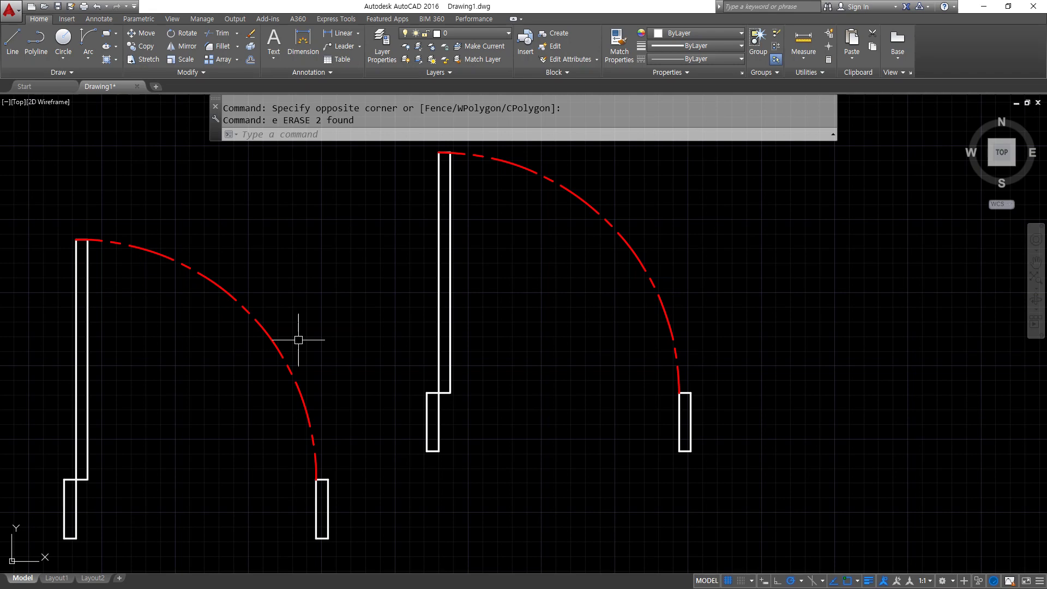
text(ungroup)
key(Return)
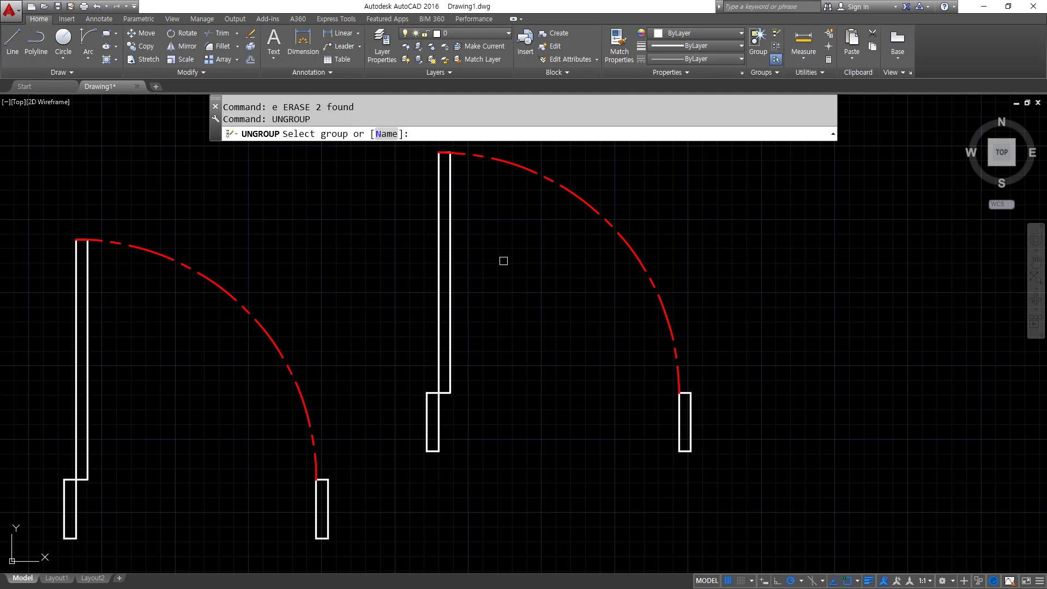
click(450, 265)
Step: Select the copied door's leaf, swing arc and jamb parts to check individual selection, and clear the selection
click(445, 267)
click(644, 251)
click(679, 415)
click(418, 433)
key(Escape)
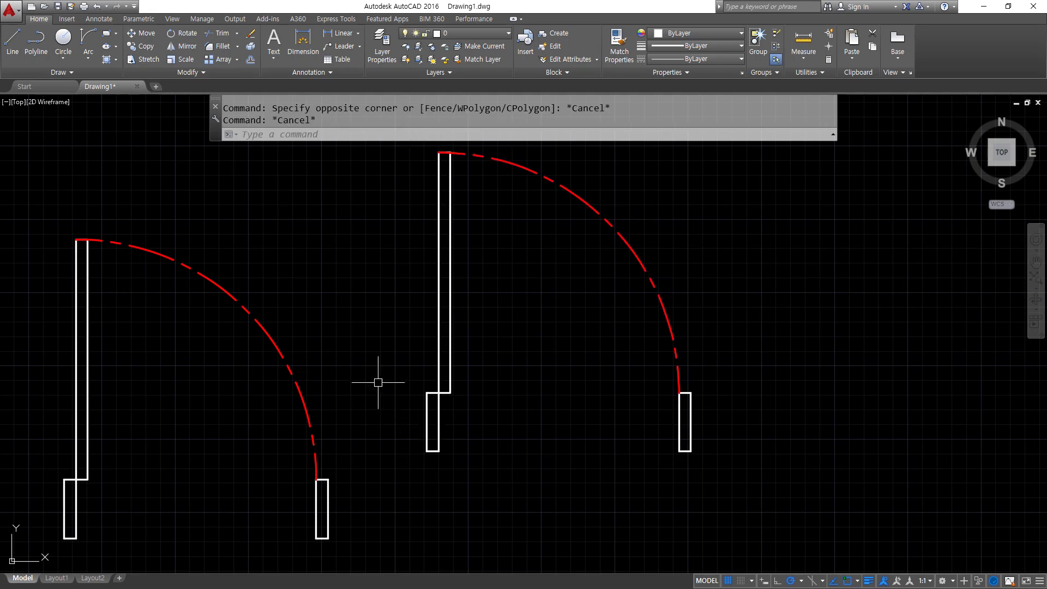
Step: Draw a freehand rectangle in the empty area beside the copied door
scroll(403, 292, down, 2)
scroll(363, 276, down, 2)
text(rec)
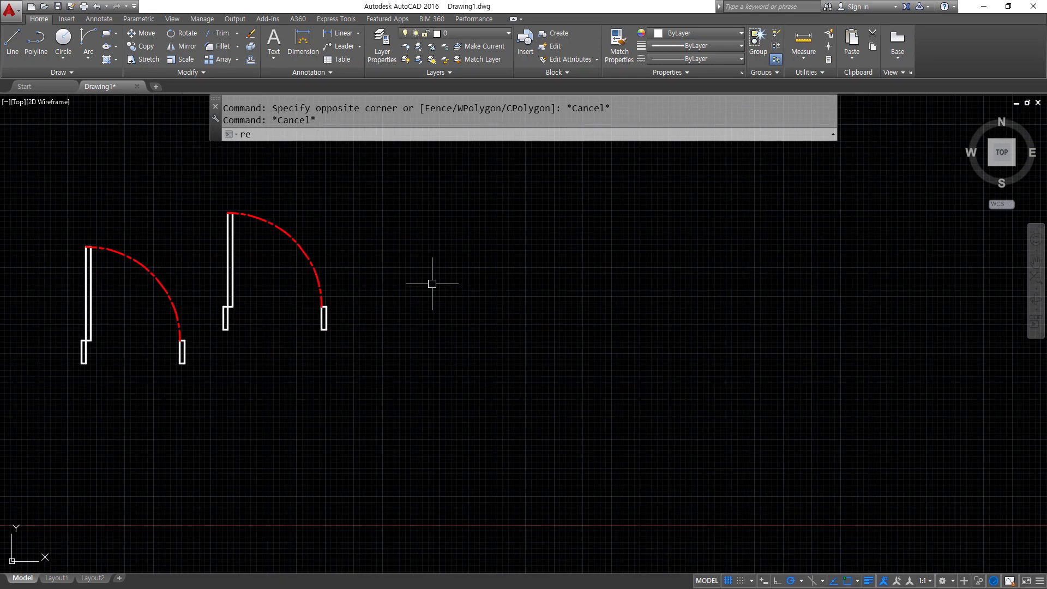
key(Return)
click(429, 312)
click(493, 229)
Step: Explode the rectangle into separate lines
scroll(450, 239, up, 5)
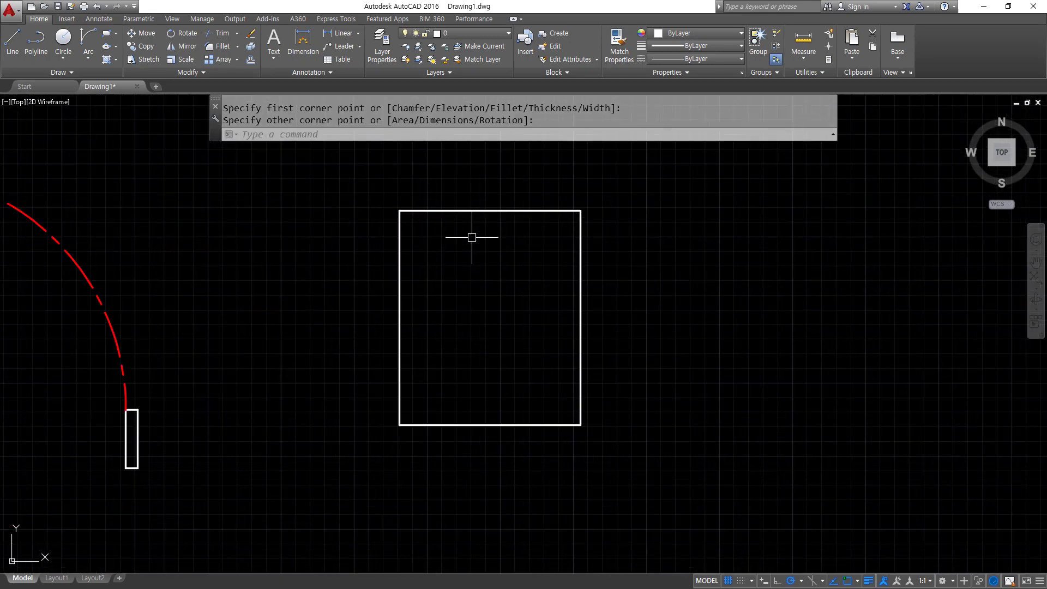
text(x)
key(Return)
click(463, 231)
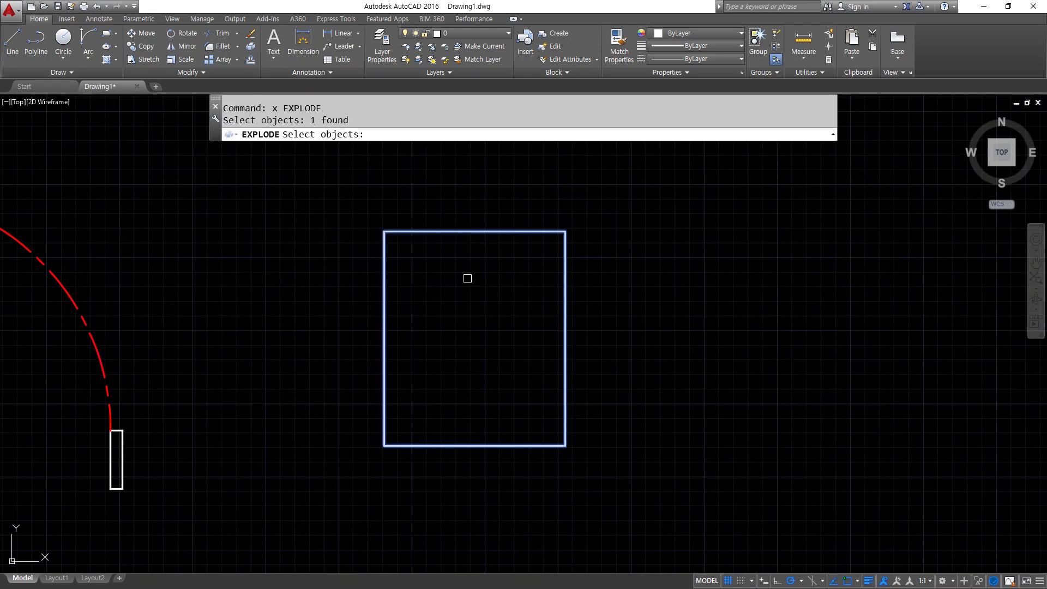
key(Return)
Step: Select the exploded rectangle's edges to check that they are separate lines, and clear the selection
click(475, 218)
click(440, 343)
click(415, 338)
click(332, 334)
key(Escape)
Step: Group the four lines of the exploded rectangle
middle_drag(444, 393, 736, 402)
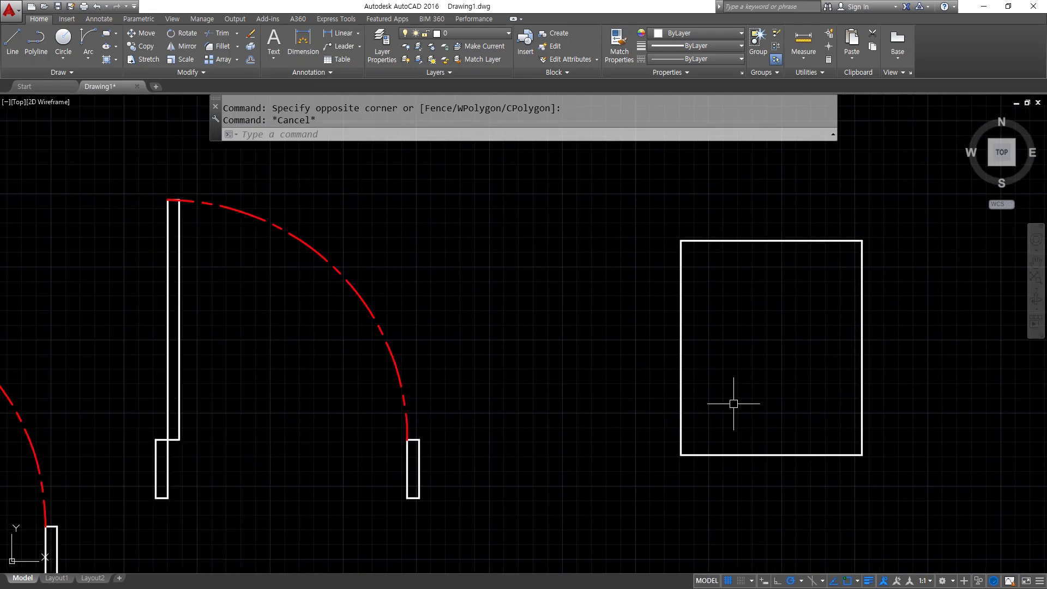
middle_drag(643, 334, 517, 332)
text(g)
key(Return)
click(516, 216)
click(741, 481)
key(Return)
Step: Try to explode the grouped rectangle lines with the Explode command
text(x)
key(Return)
click(672, 454)
key(Return)
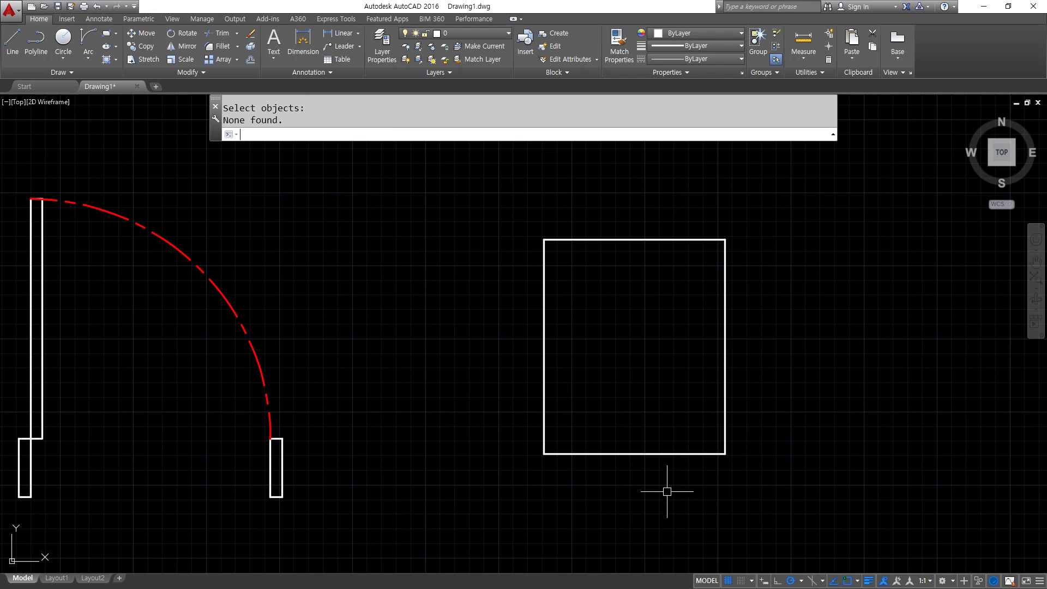
Step: Ungroup the grouped rectangle lines with the UNGROUP command
click(650, 453)
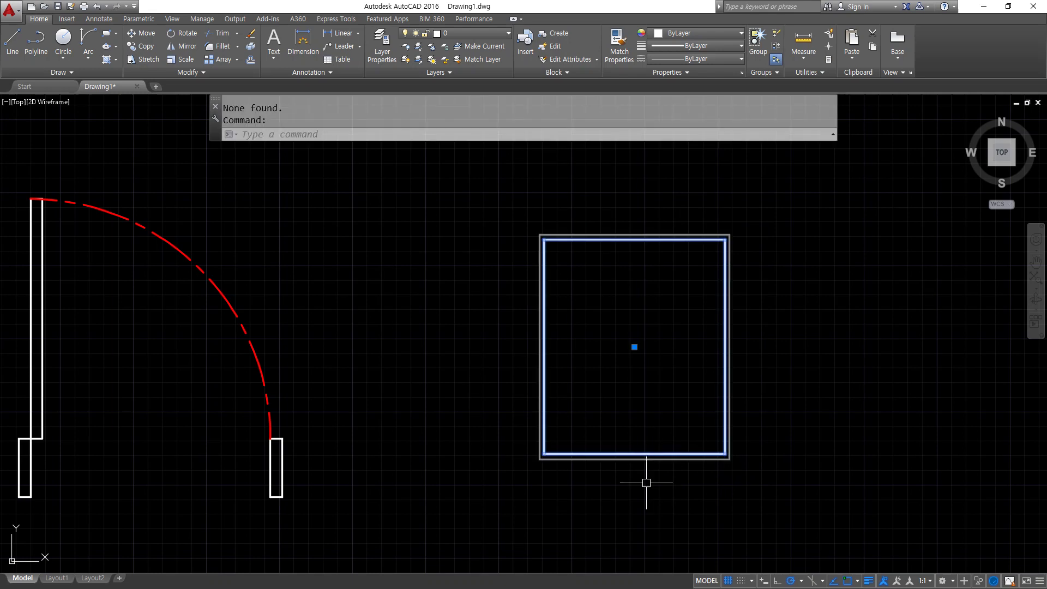
text(ungroup)
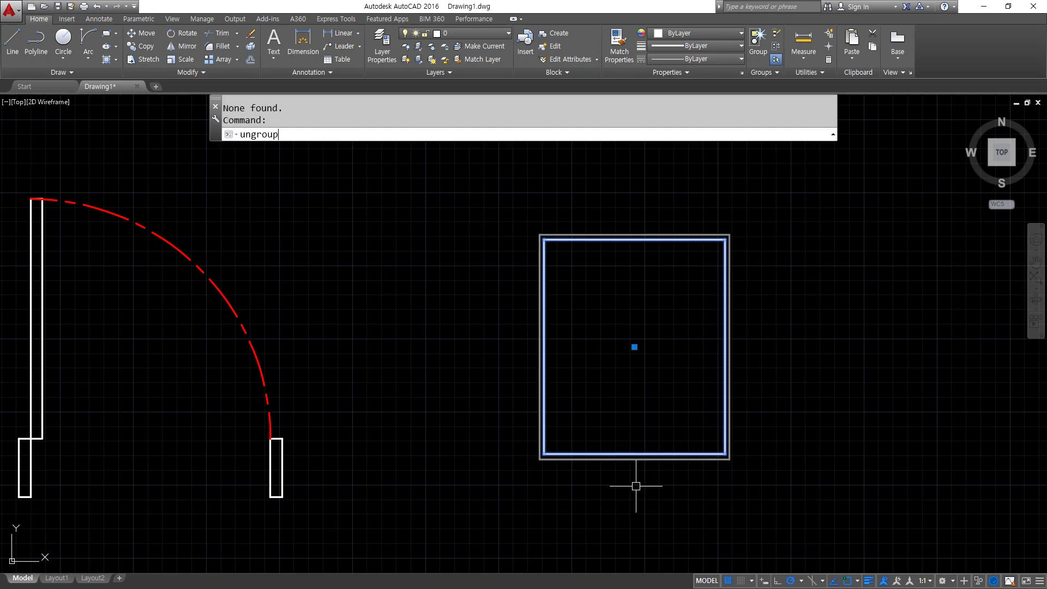
key(Return)
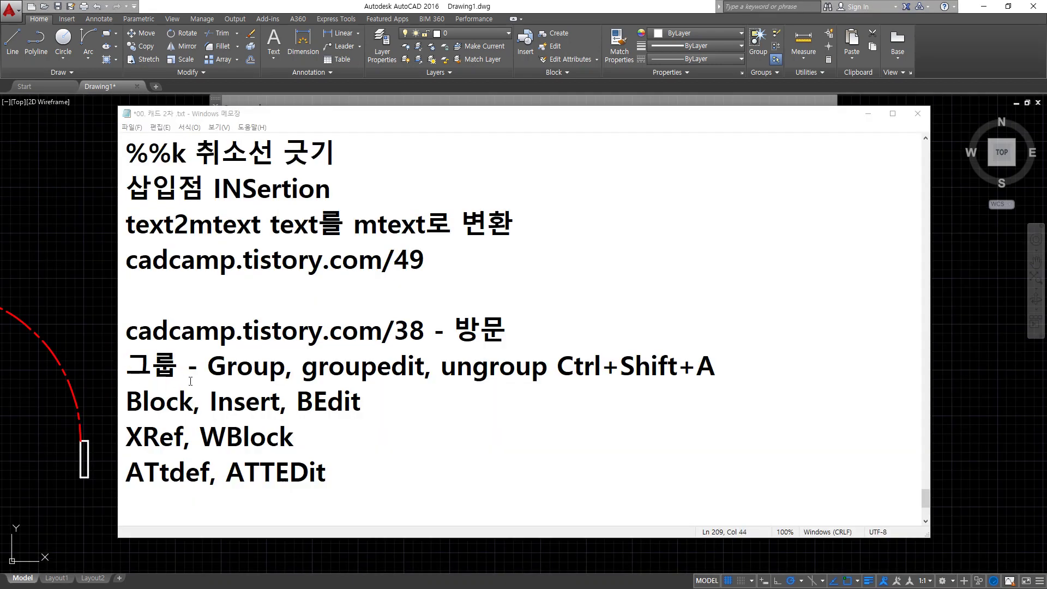
Step: In the Notepad notes, insert the label "블록 - " at the start of the line "Block, Insert, BEdit"
click(133, 400)
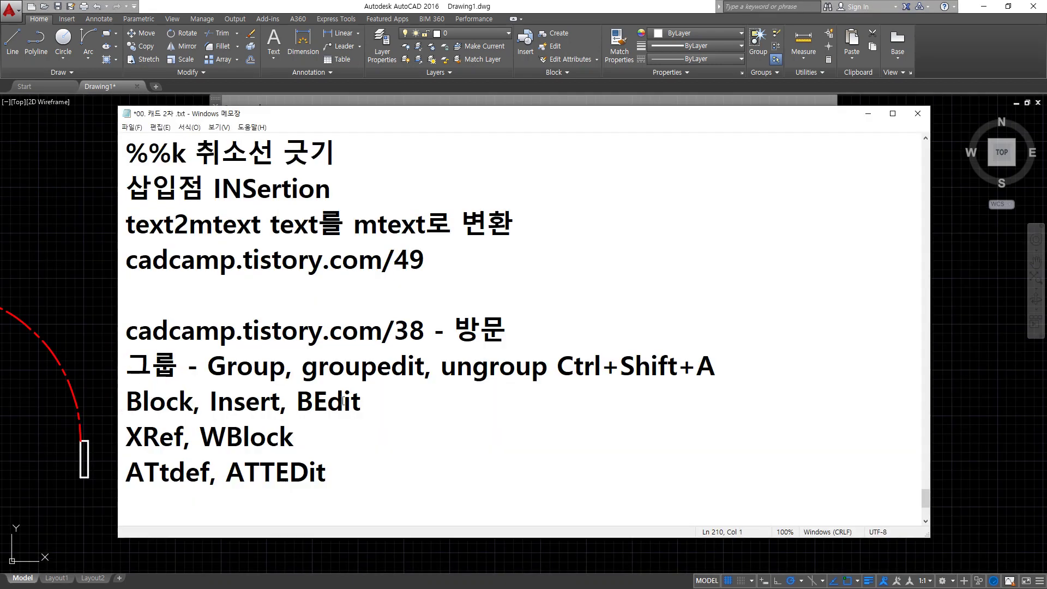
text(q)
key(BackSpace)
text(블로)
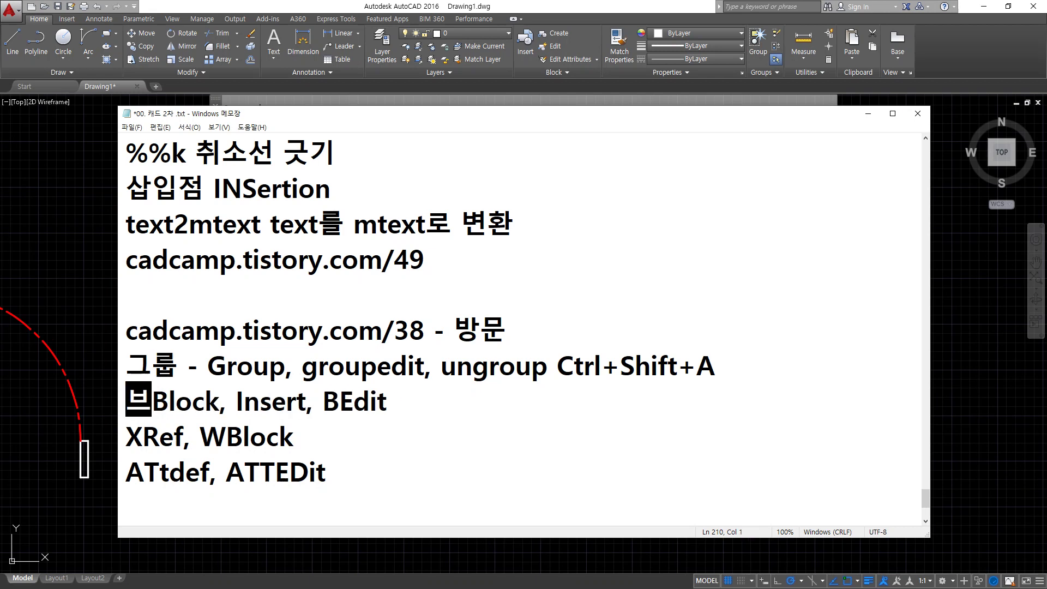
text(록 -)
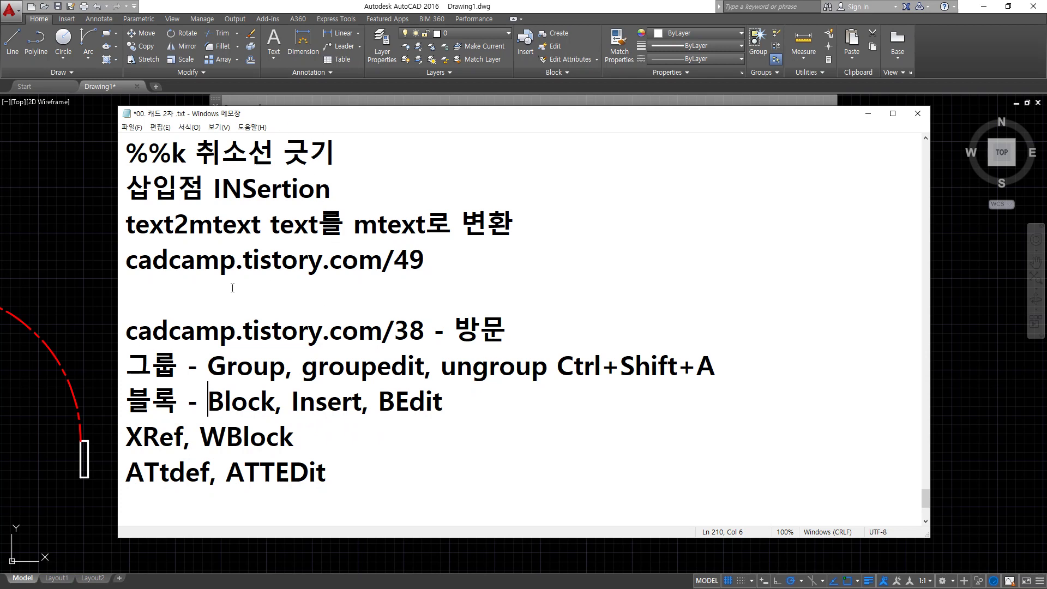
mouse_move(256, 418)
mouse_down()
mouse_move(241, 417)
mouse_move(261, 391)
mouse_move(250, 412)
mouse_up()
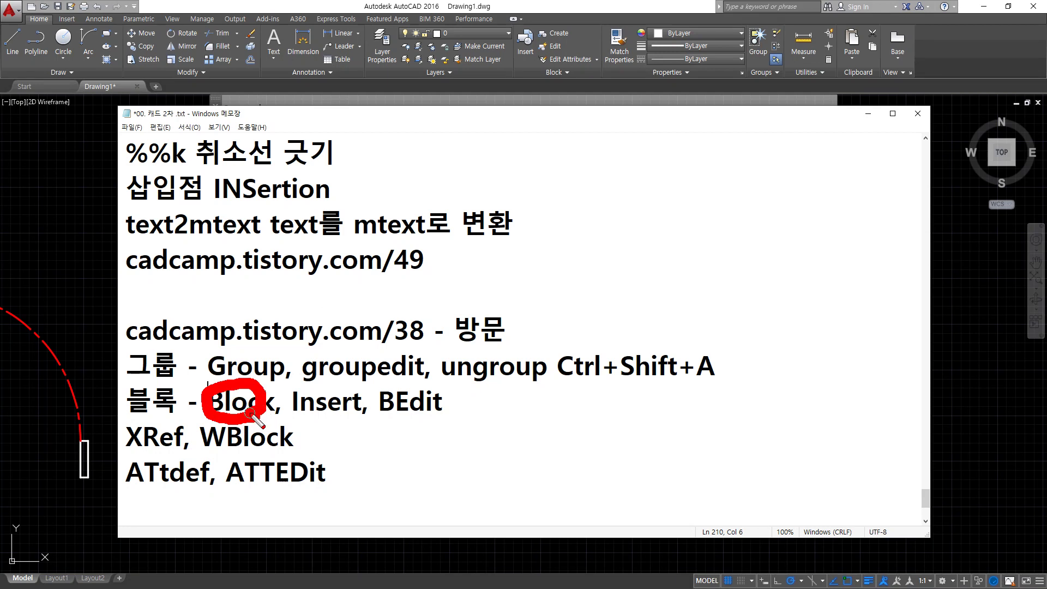
mouse_move(335, 414)
mouse_down()
mouse_move(319, 382)
mouse_move(334, 413)
mouse_up()
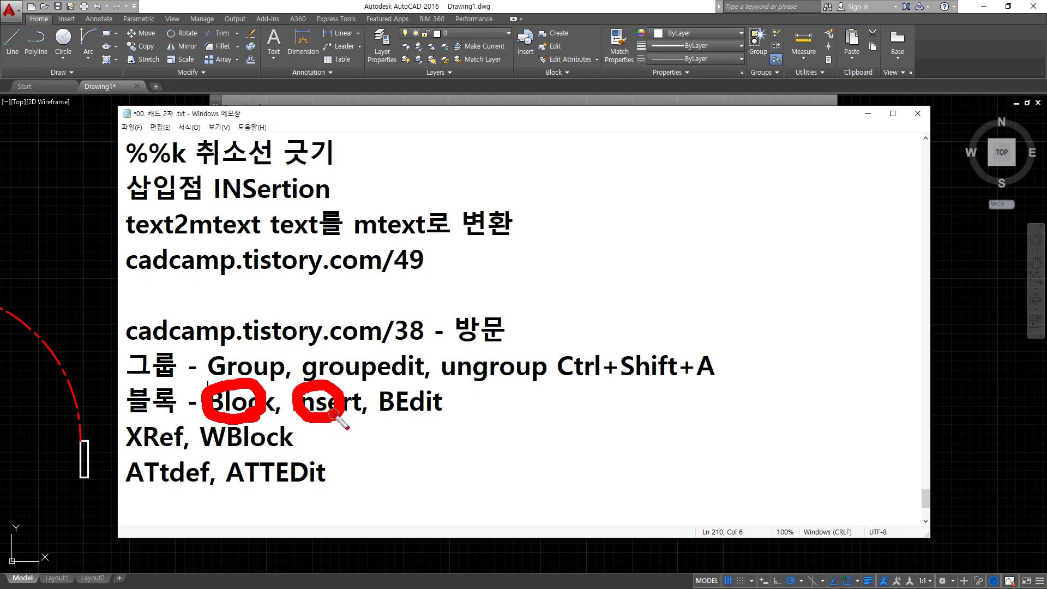
mouse_move(416, 416)
mouse_down()
mouse_move(376, 390)
mouse_move(409, 419)
mouse_up()
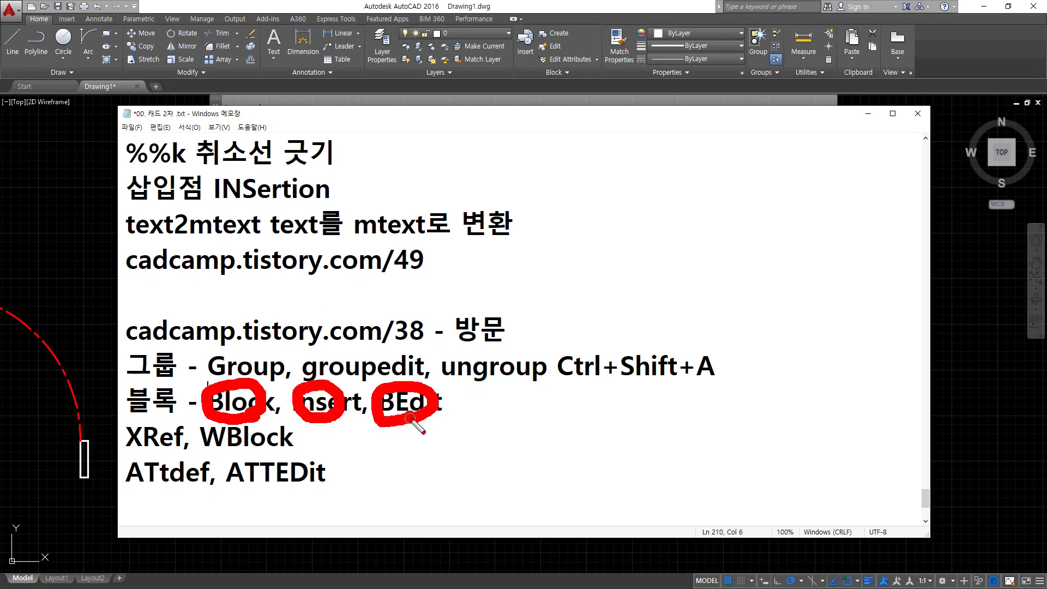
key(Escape)
Step: In the Notepad notes, insert "(블록정의)" directly after the word "Block"
click(276, 401)
text((블록정)
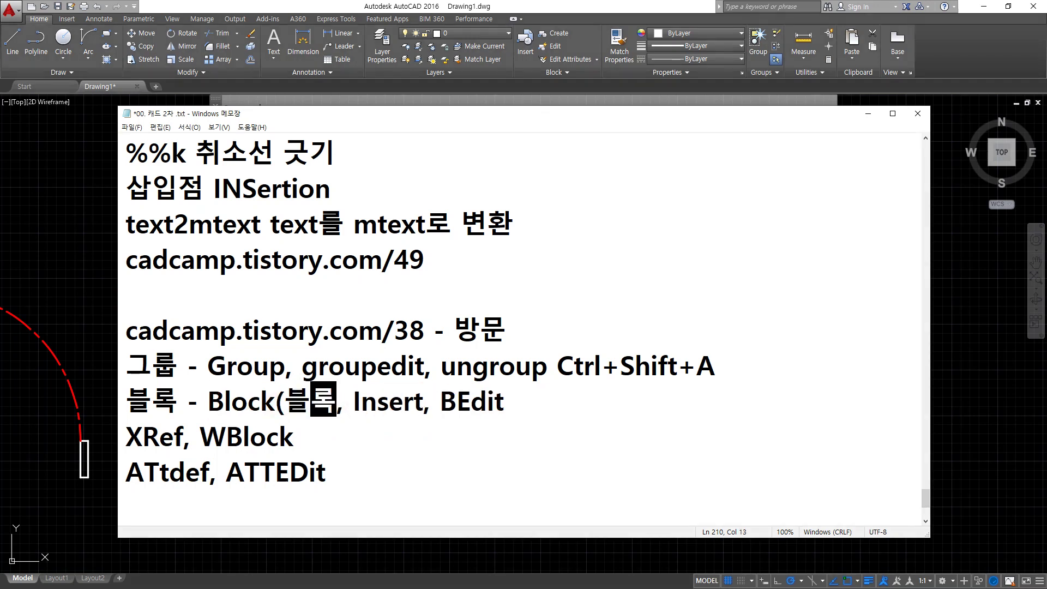
text(의))
Step: Insert "(삽입, 불러오기)" directly after the word "Insert" in the same notes line
key(Right)
key(Right)
key(Right)
key(Right)
key(Right)
key(Right)
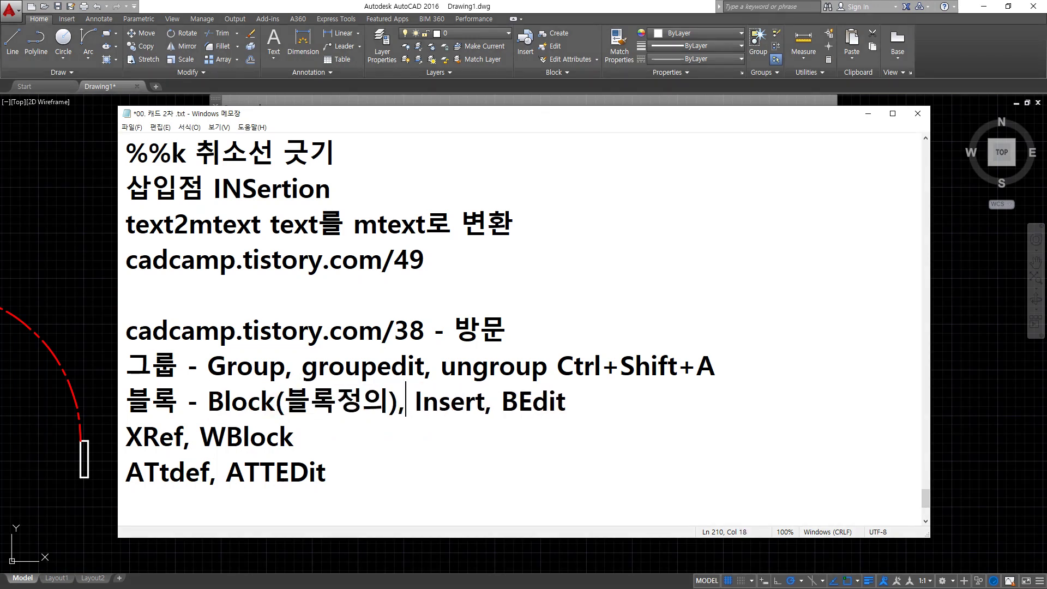
text((삽입)
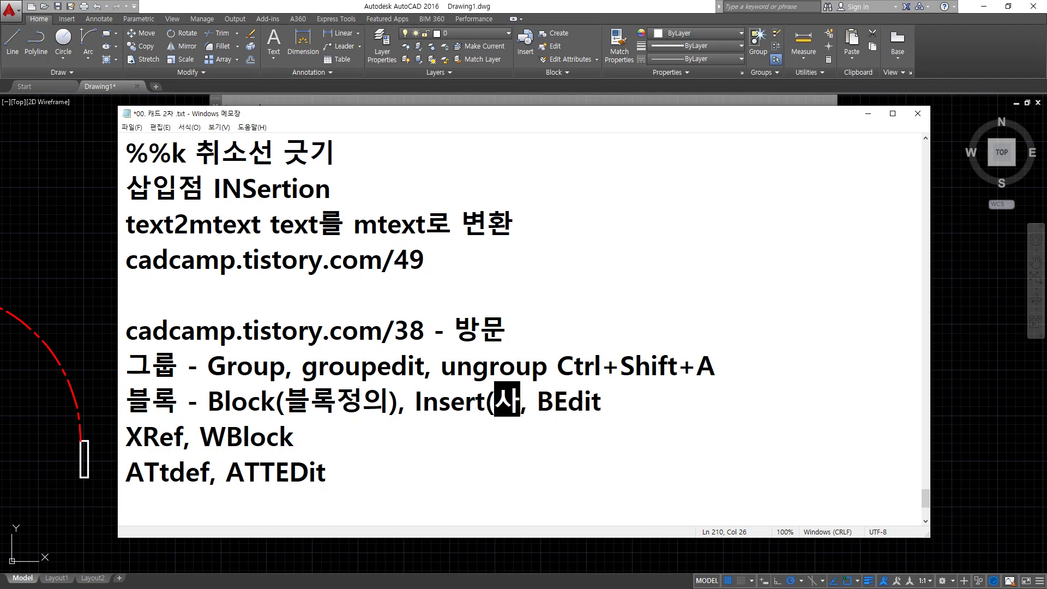
text(, 불러오기))
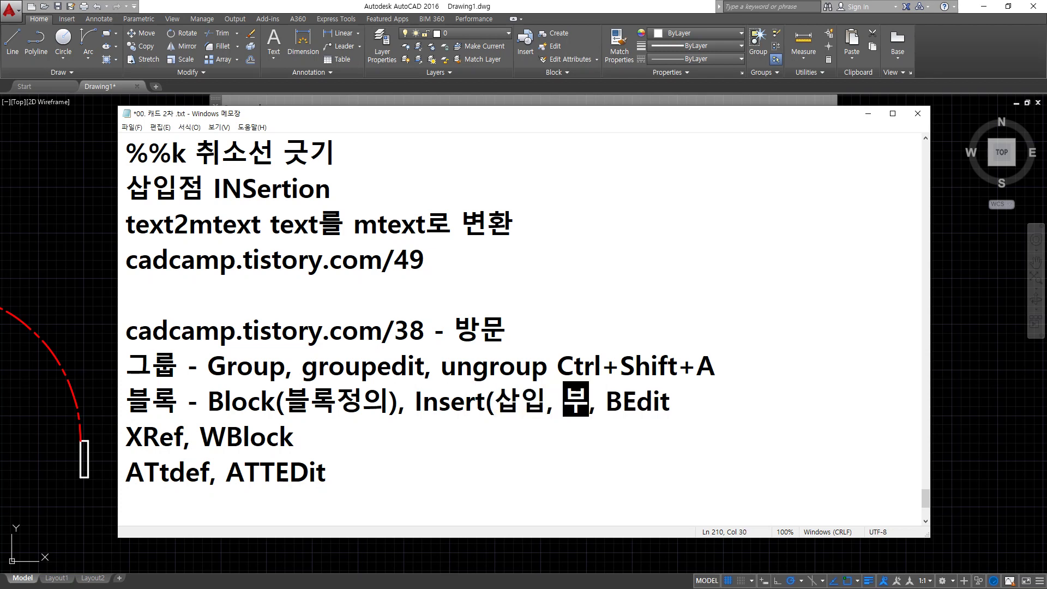
Step: Add "(수정)" after "BEdit" at the end of the block line
key(End)
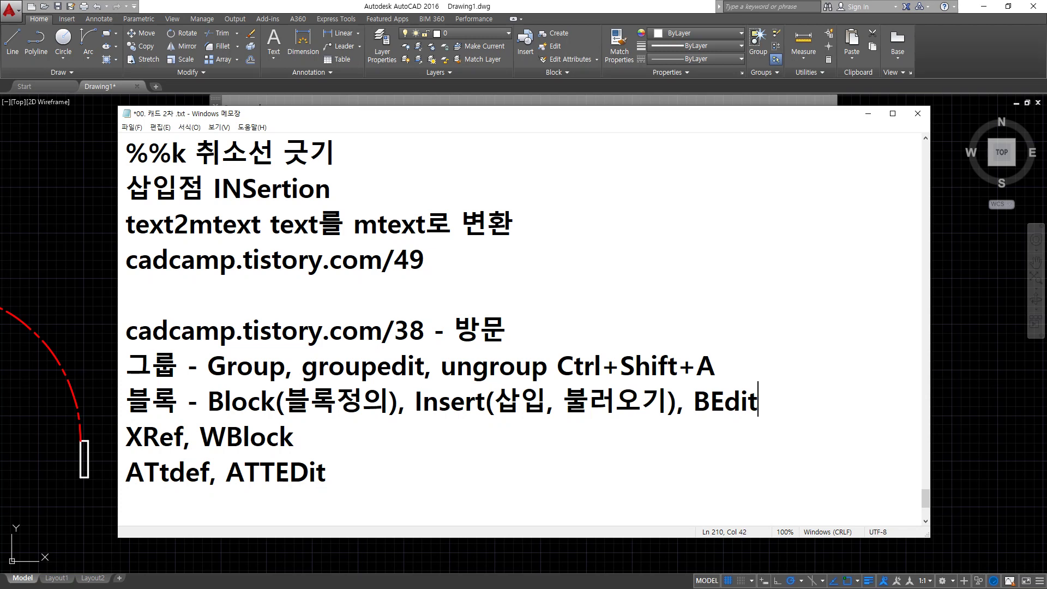
text((숫)
text(정))
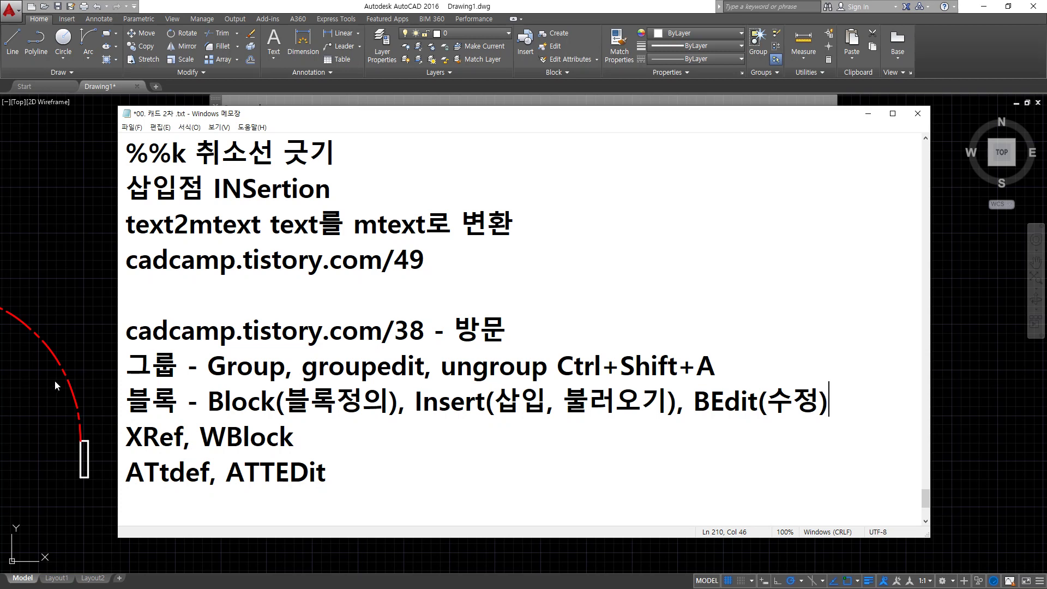
Step: Switch to AutoCAD, start a Block definition and pick the lower-left corner of the right-hand door's left frame as base point
key(alt+Tab)
scroll(96, 359, down, 2)
click(136, 366)
key(Escape)
scroll(114, 269, up, 2)
text(b)
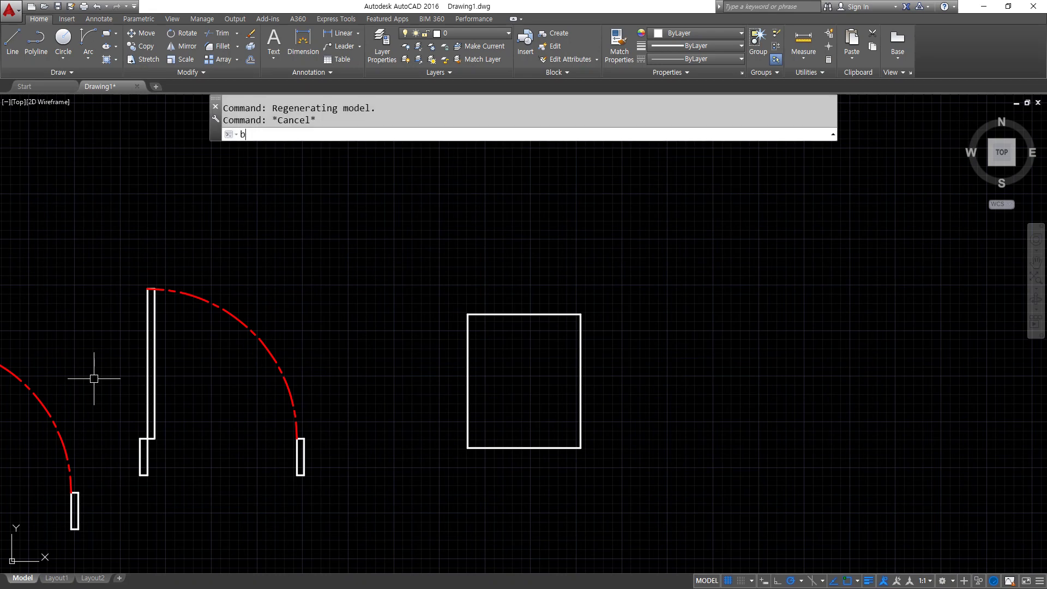
key(Return)
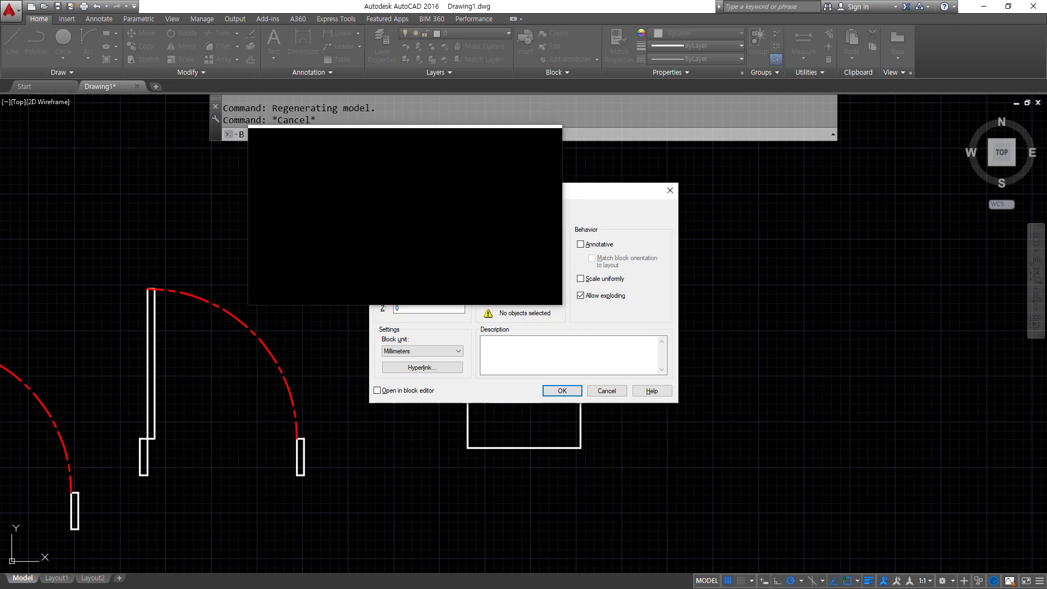
drag(406, 222, 405, 268)
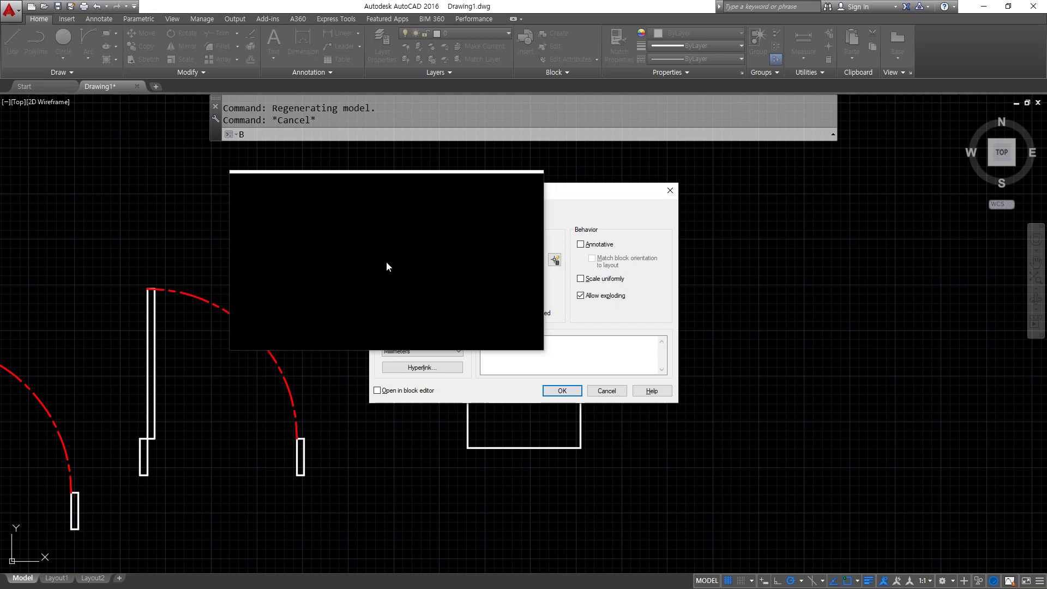
click(386, 263)
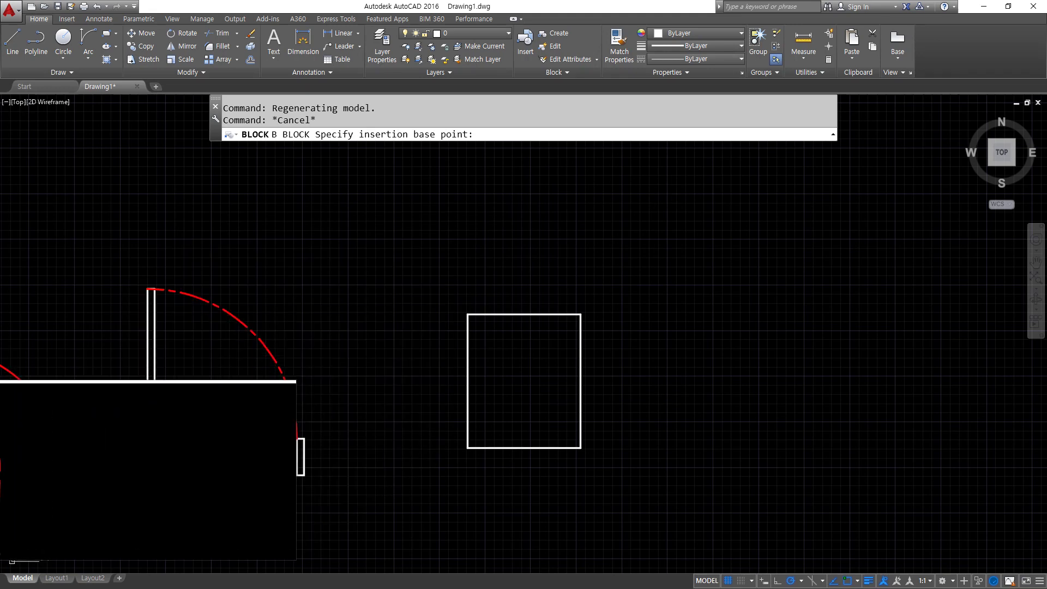
click(139, 473)
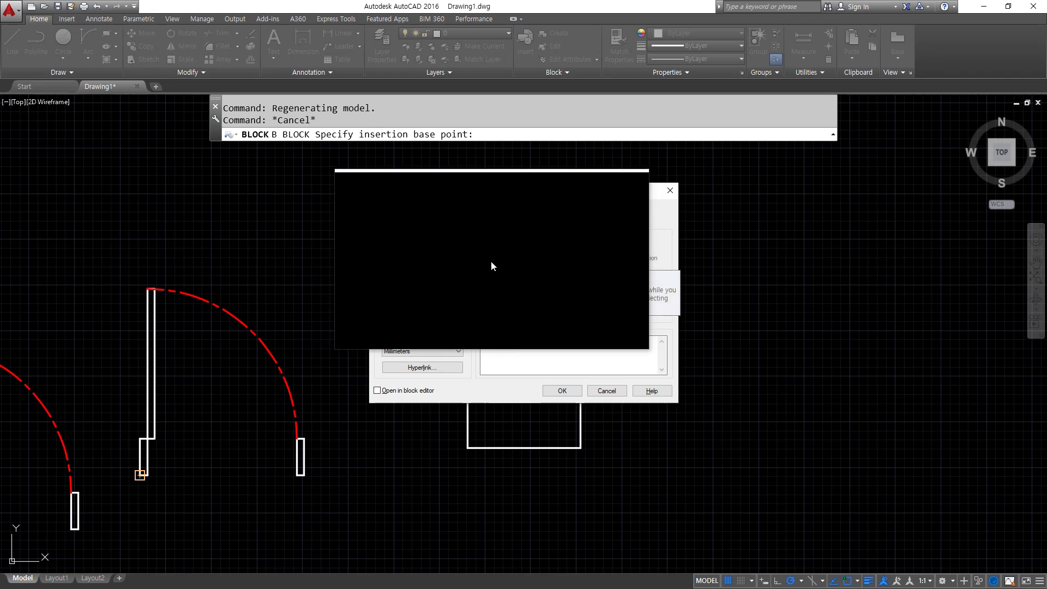
Step: Select all objects of that door symbol and create the block as Door_900, removing the original objects from the drawing
click(492, 266)
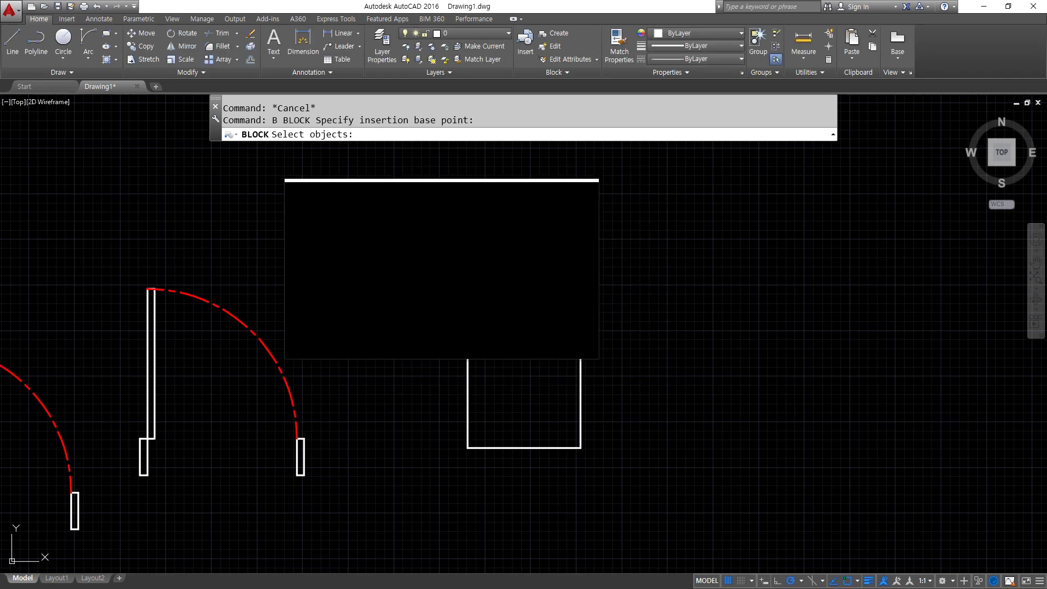
click(181, 283)
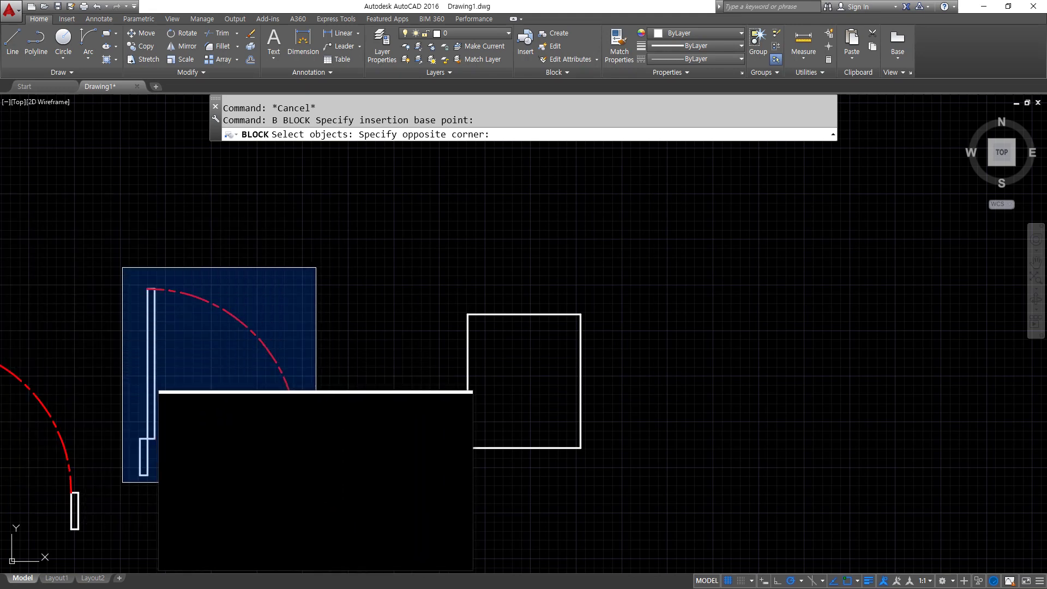
click(316, 482)
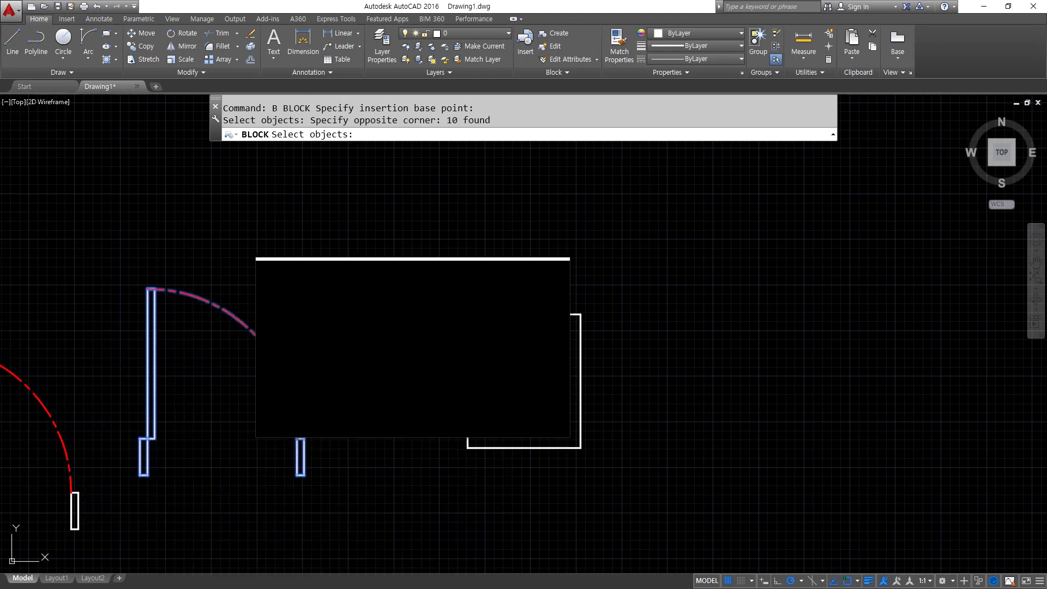
key(Return)
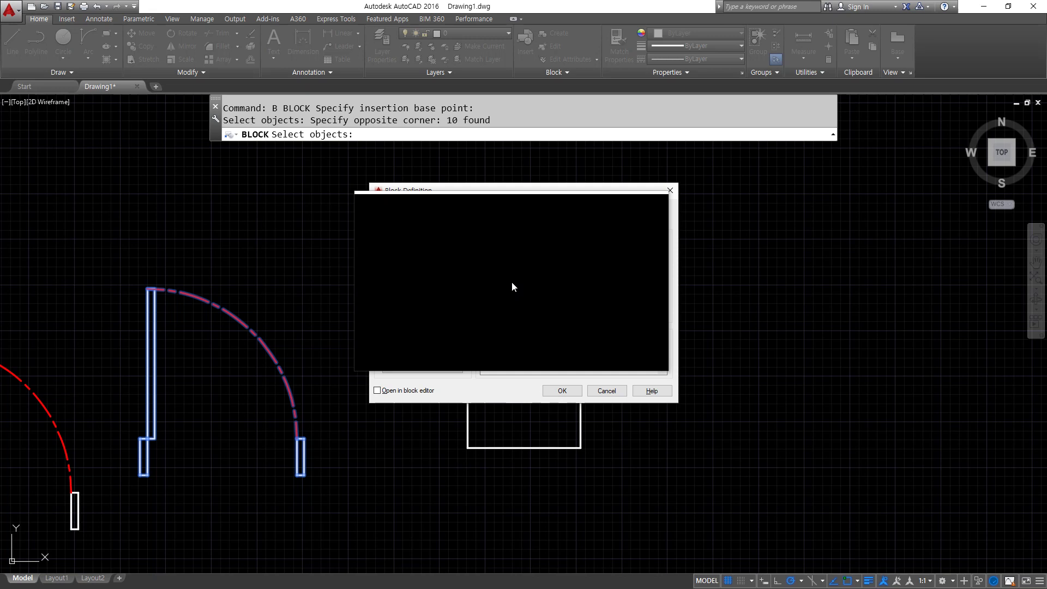
drag(507, 285, 623, 275)
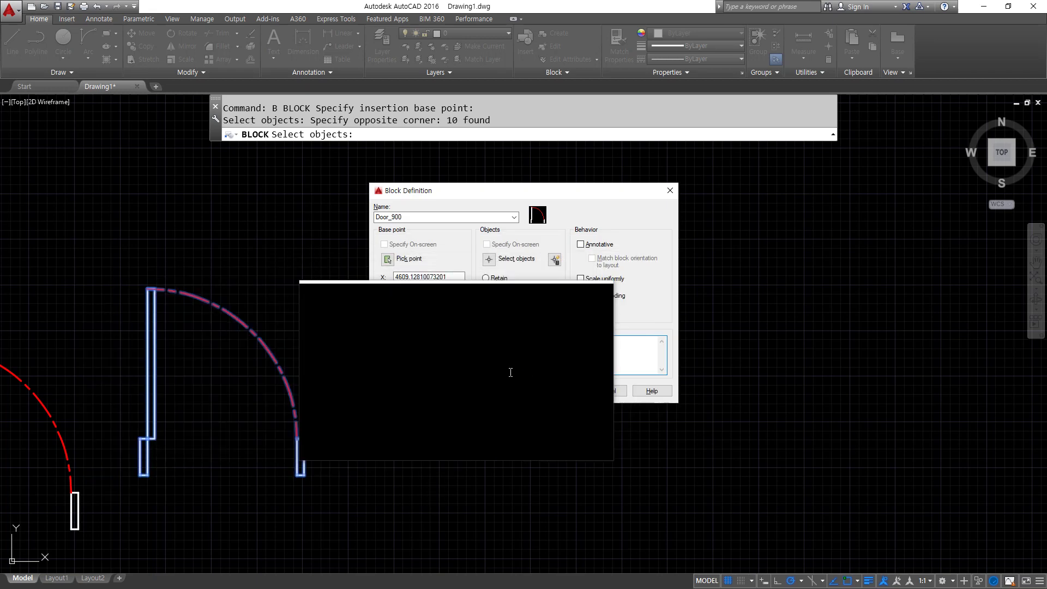
click(560, 395)
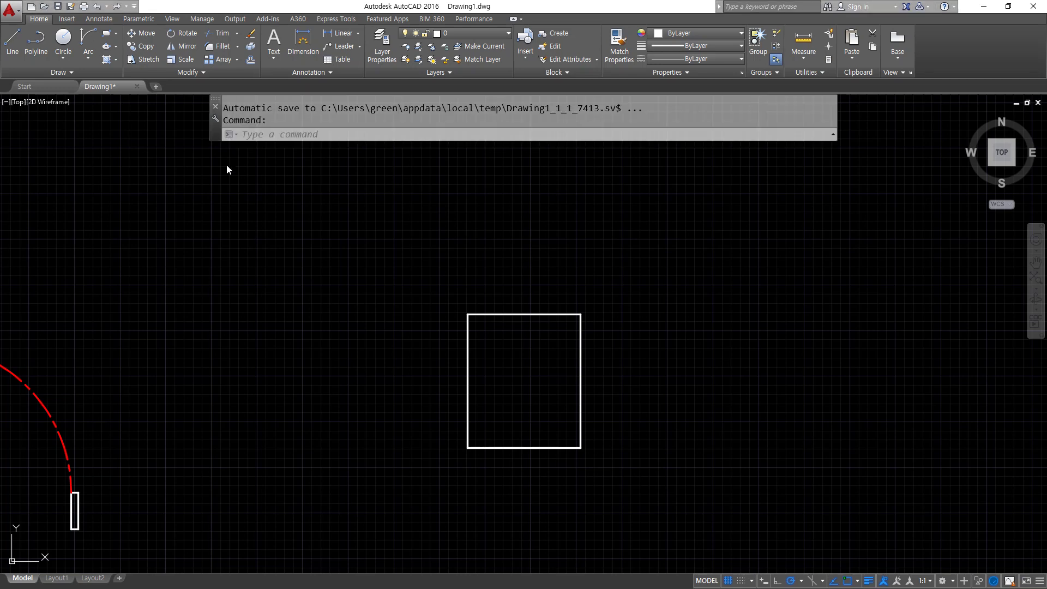
drag(268, 255, 295, 252)
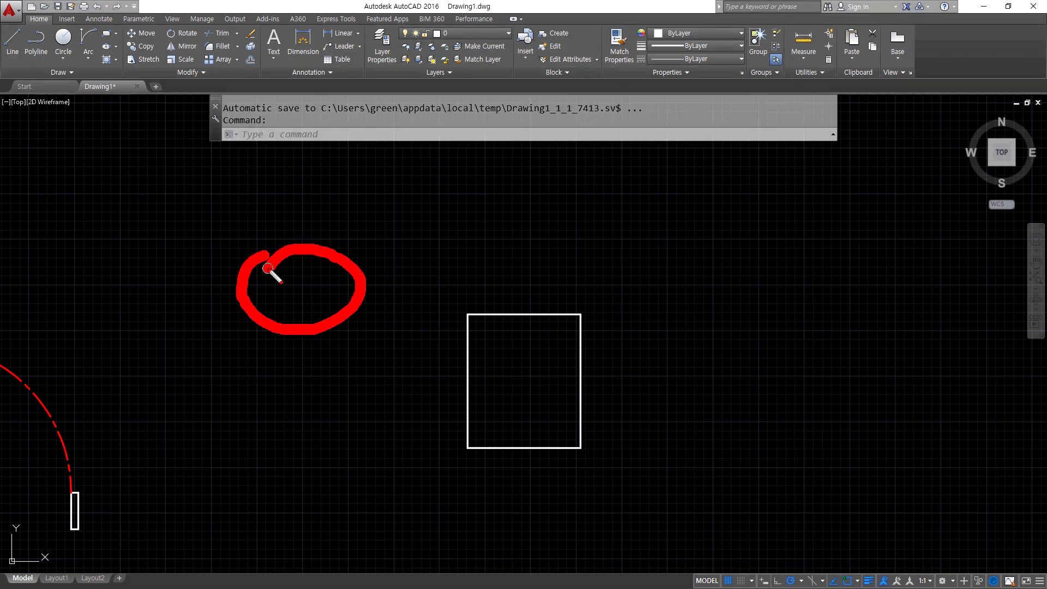
mouse_move(351, 285)
mouse_down()
mouse_move(282, 248)
mouse_move(359, 326)
mouse_up()
mouse_move(206, 296)
mouse_down()
mouse_move(362, 509)
mouse_move(385, 320)
mouse_move(191, 311)
mouse_up()
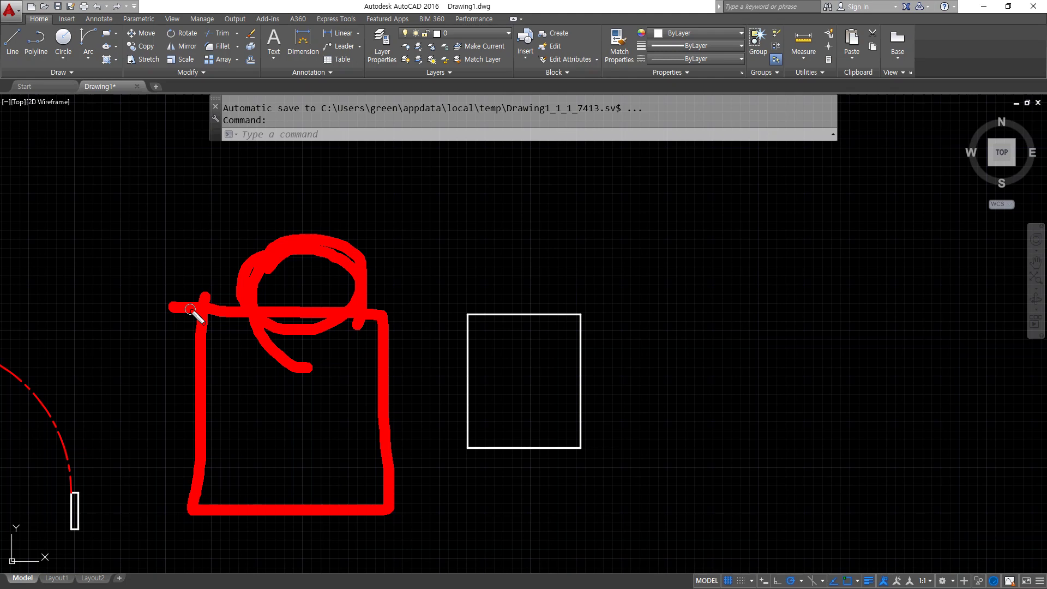
key(Escape)
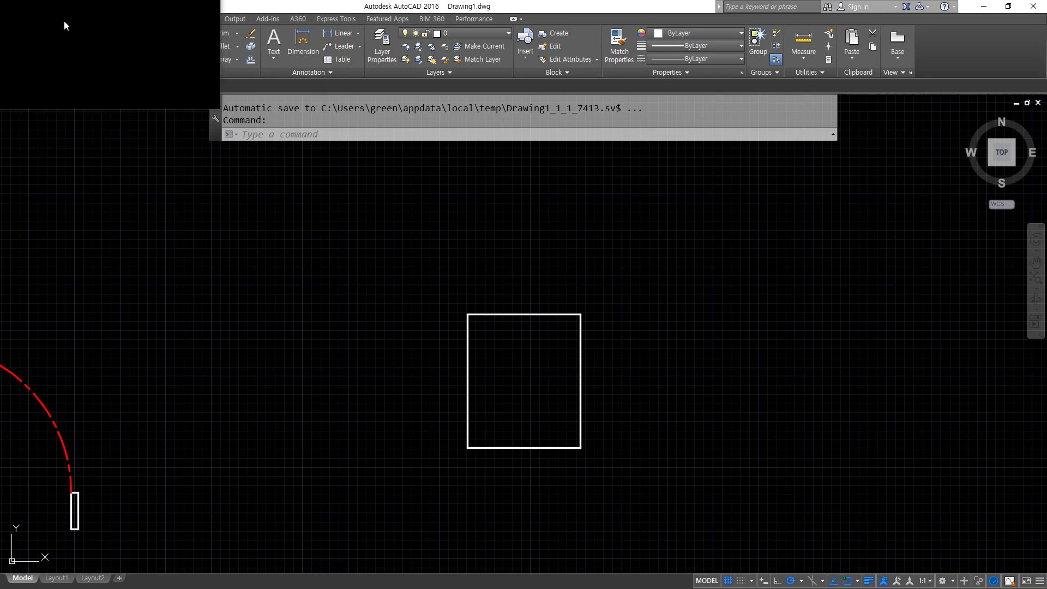
Step: Insert the Door_900 block in the empty area between the remaining door and the rectangle
click(66, 19)
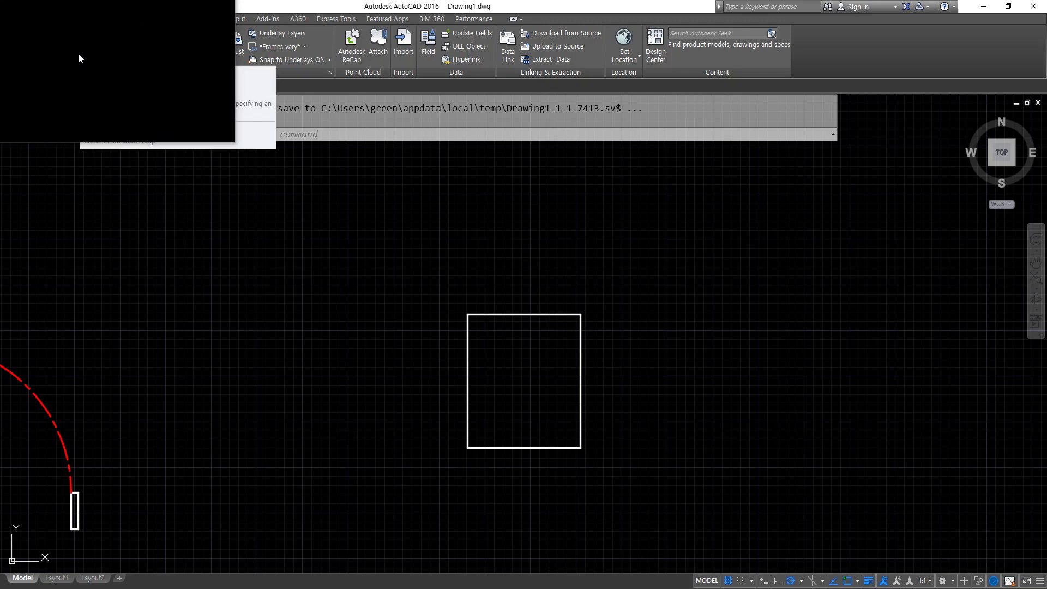
drag(82, 55, 8, 81)
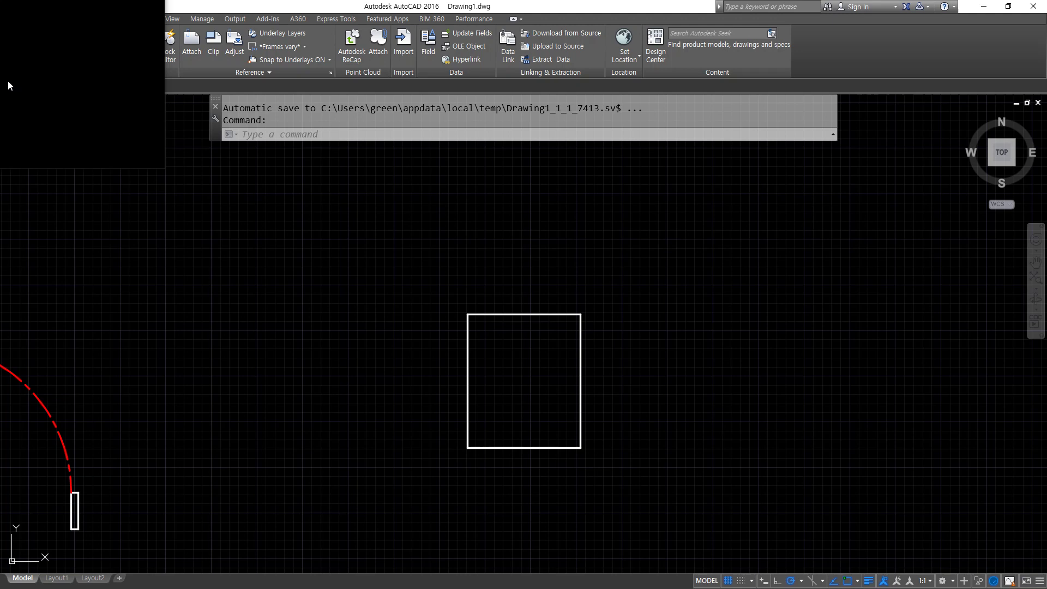
click(38, 83)
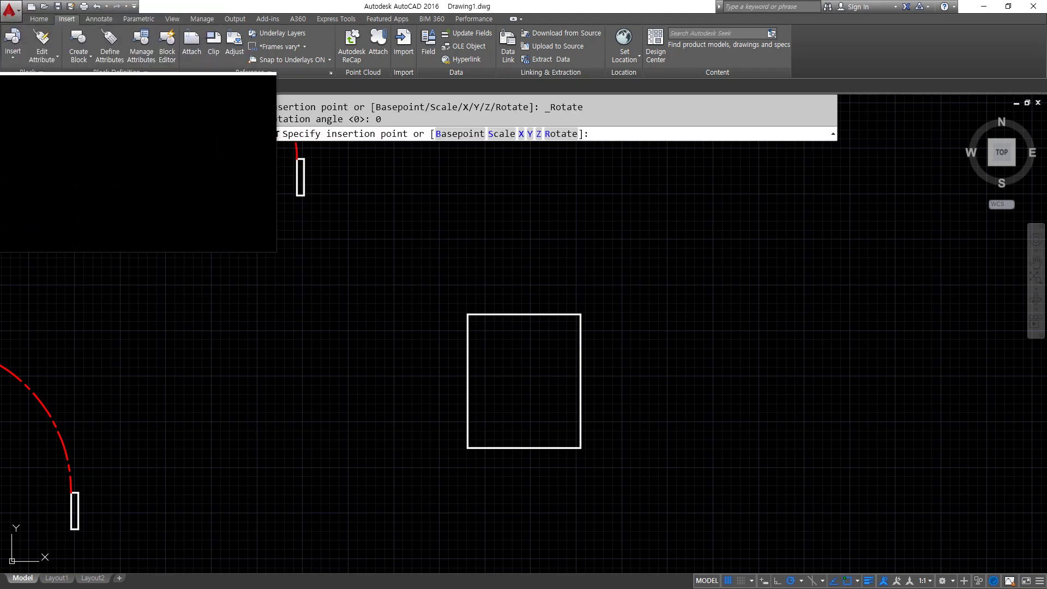
click(172, 368)
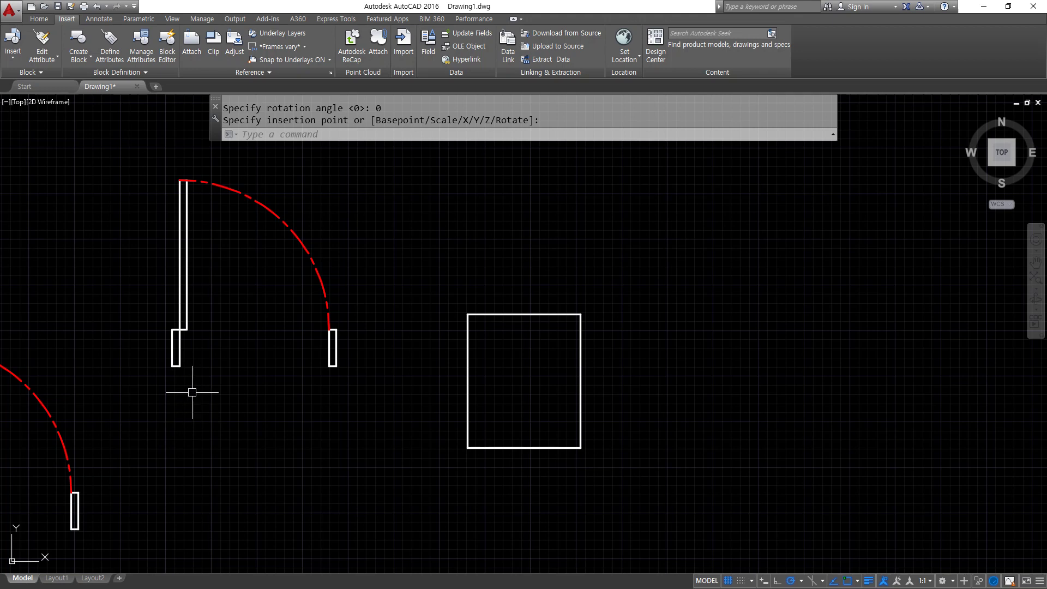
Step: Insert another Door_900 block in the empty area to the right of the rectangle
scroll(235, 347, down, 2)
click(7, 64)
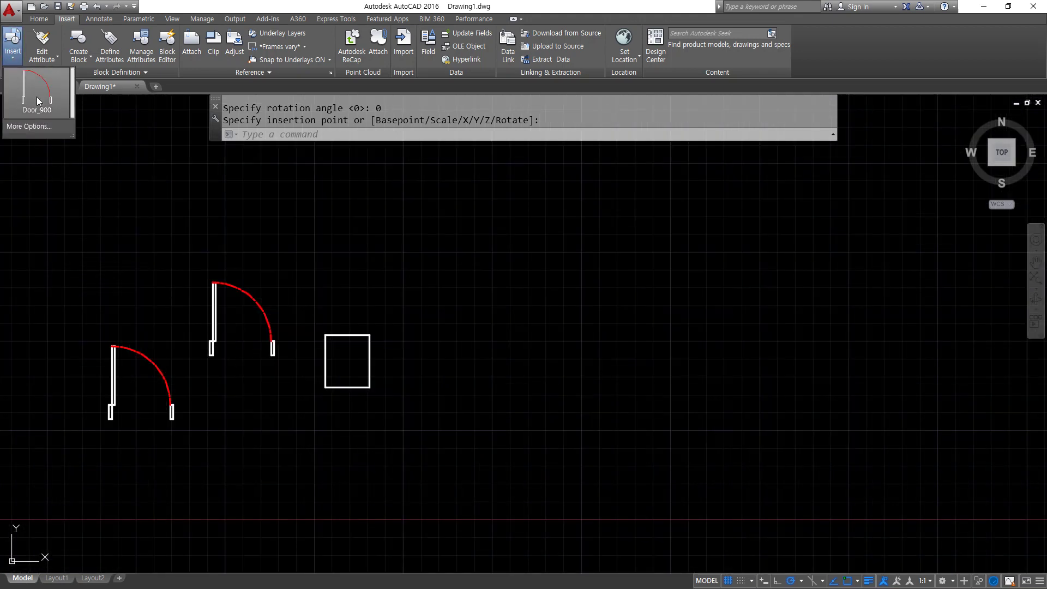
click(38, 97)
click(424, 327)
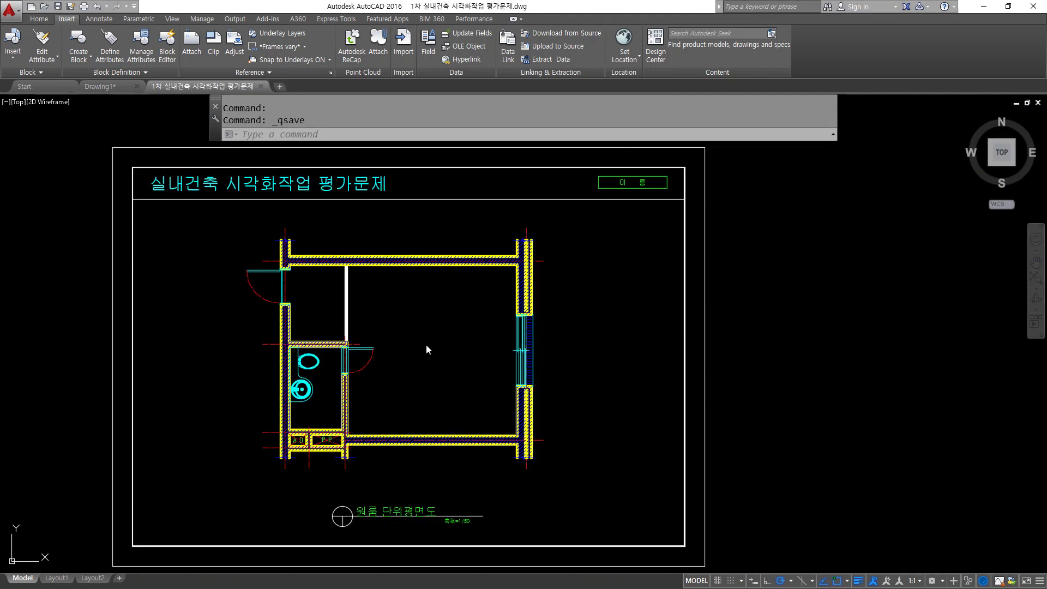
Step: In the one-room floor plan drawing, insert the 옷장 wardrobe block in the main room, southeast of the bathroom door
scroll(390, 348, up, 2)
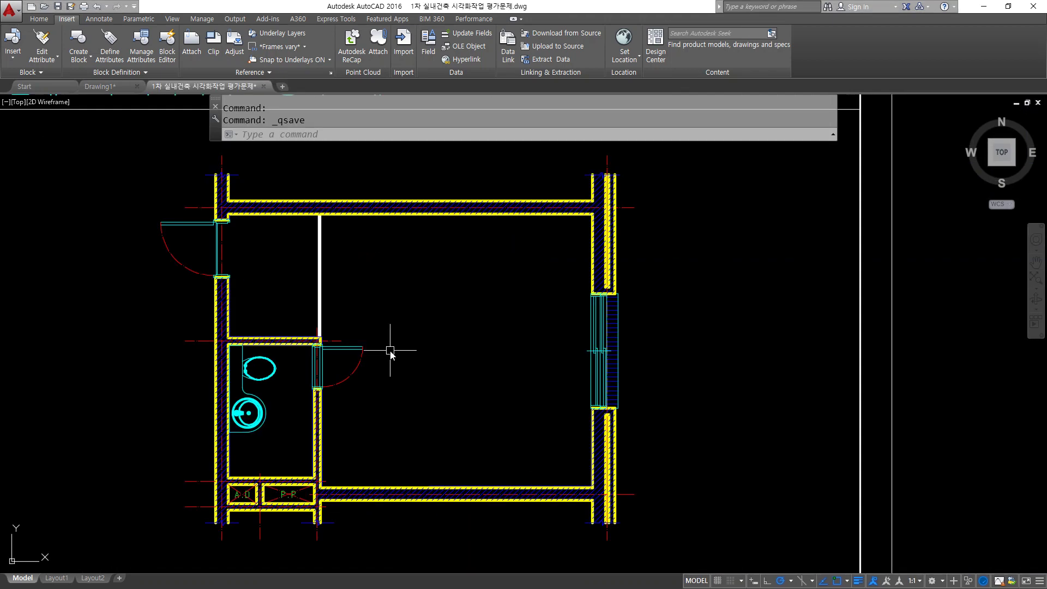
middle_drag(384, 371, 412, 368)
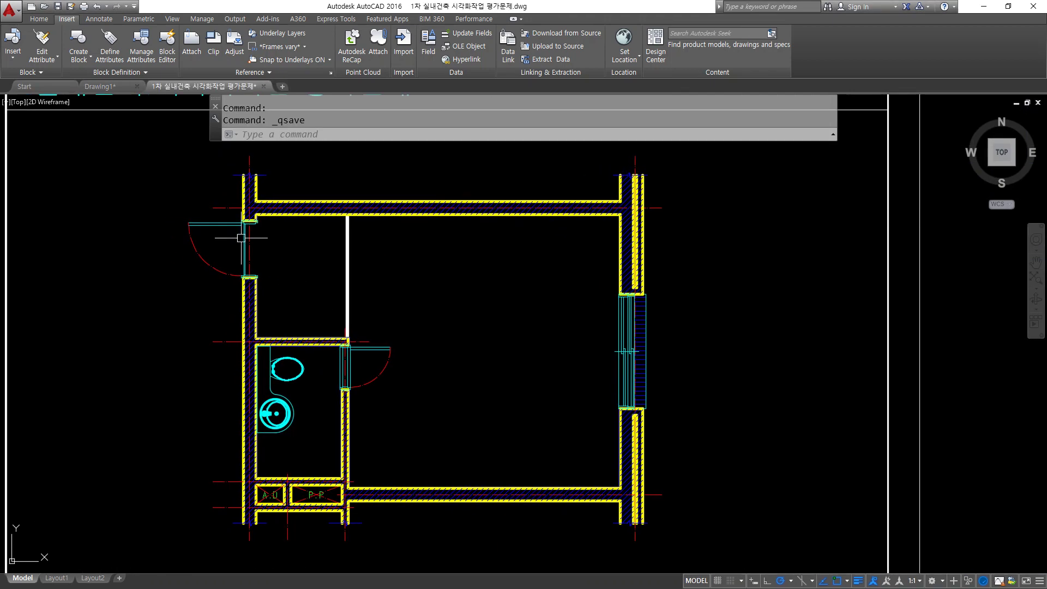
click(13, 61)
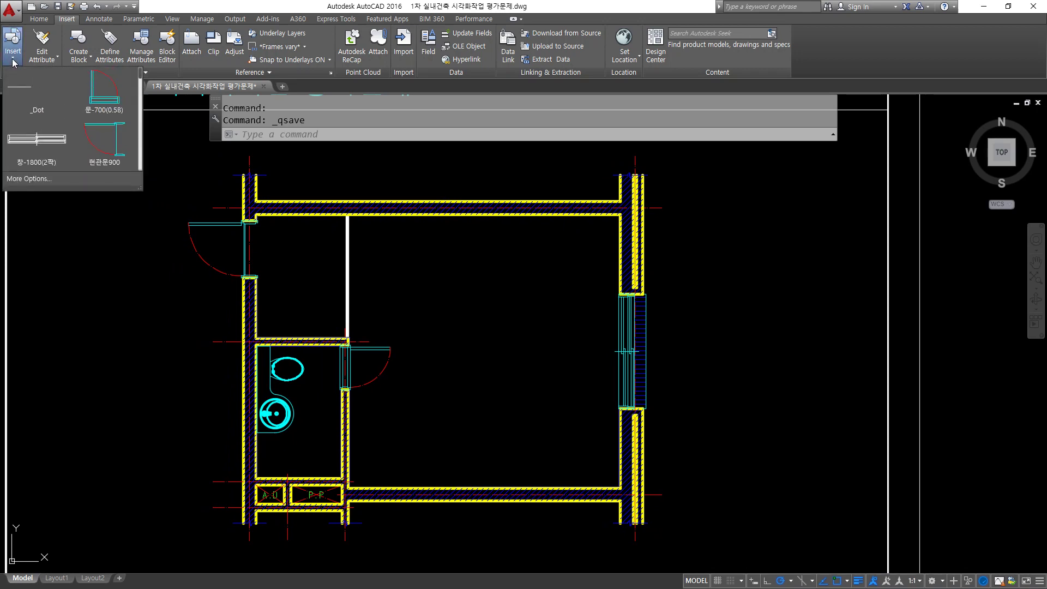
drag(140, 189, 212, 453)
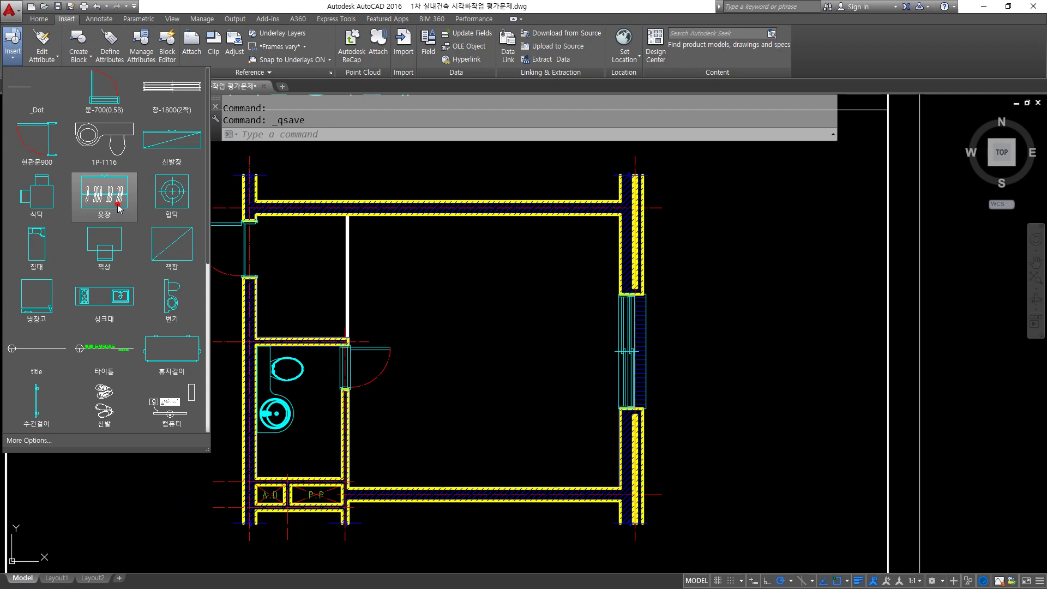
click(36, 143)
scroll(451, 429, up, 4)
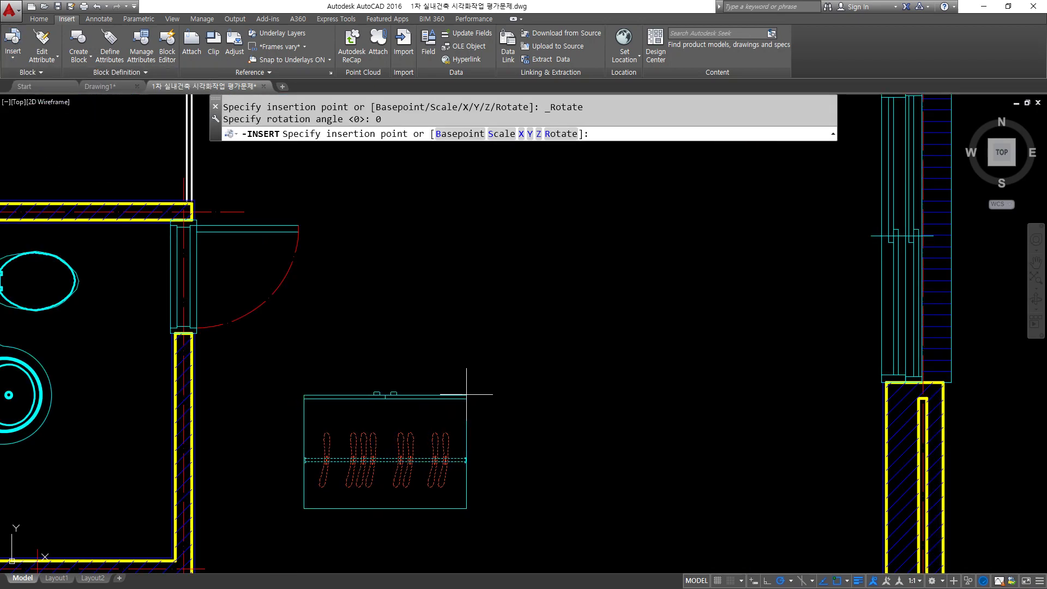
click(474, 417)
Step: Move the wardrobe by its southeast corner to the southwest inner wall corner of the main room
scroll(474, 417, down, 3)
text(m)
key(Return)
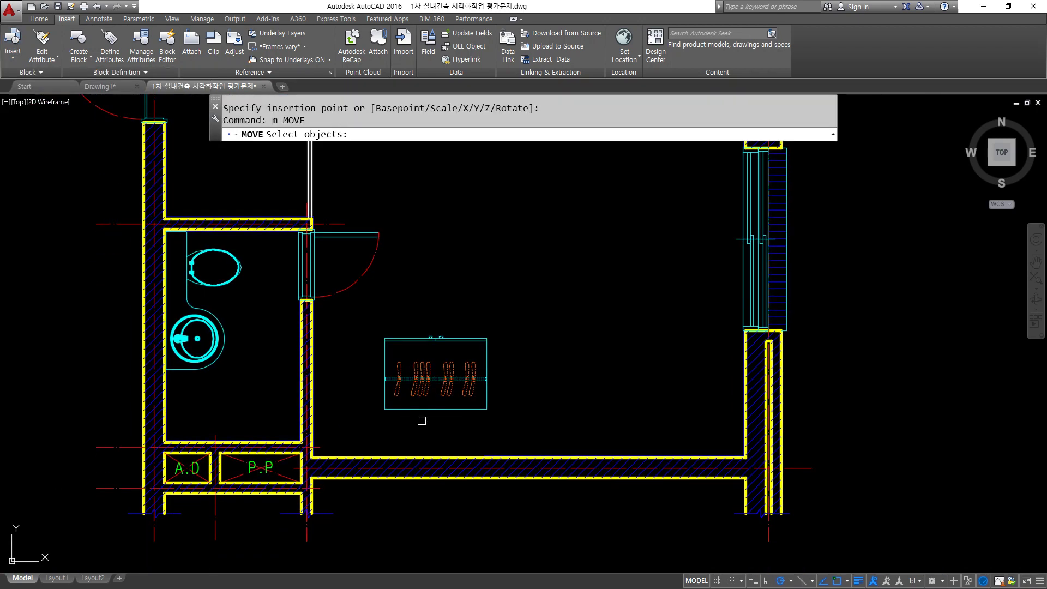
click(417, 413)
key(Return)
click(487, 409)
scroll(311, 457, up, 2)
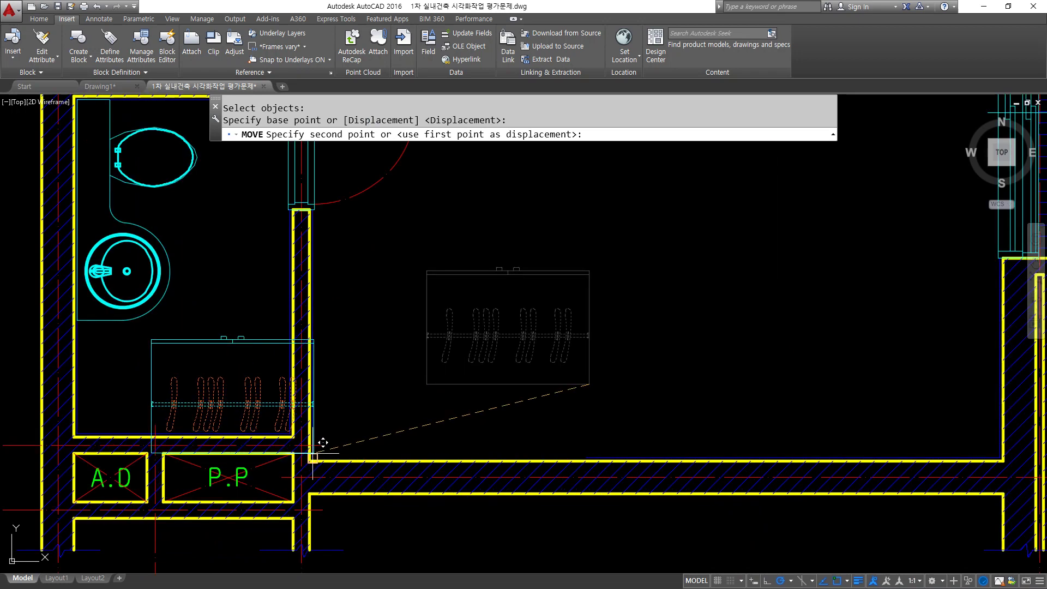
scroll(309, 461, up, 3)
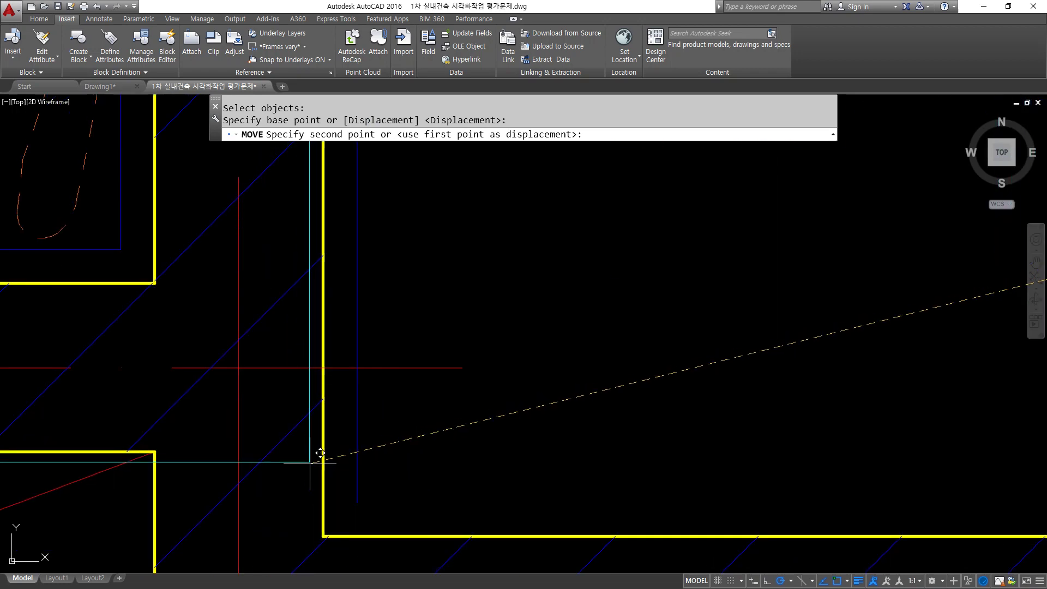
click(324, 533)
Step: Rotate the wardrobe by 270 degrees about that wall corner so it stands inside the main room against the bathroom wall
scroll(340, 446, down, 3)
text(ro)
key(Return)
click(229, 349)
key(Return)
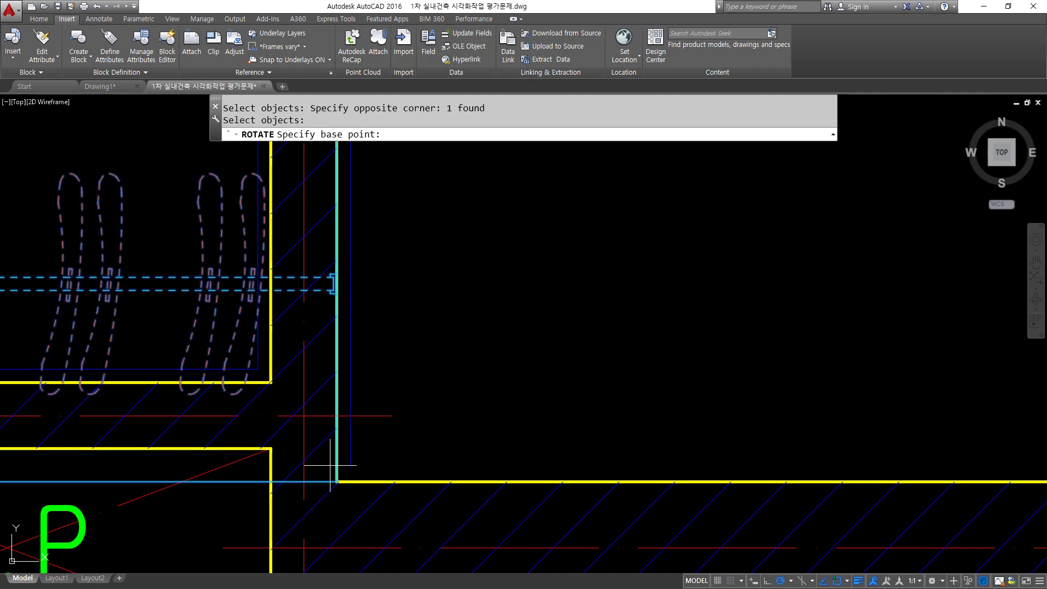
click(337, 481)
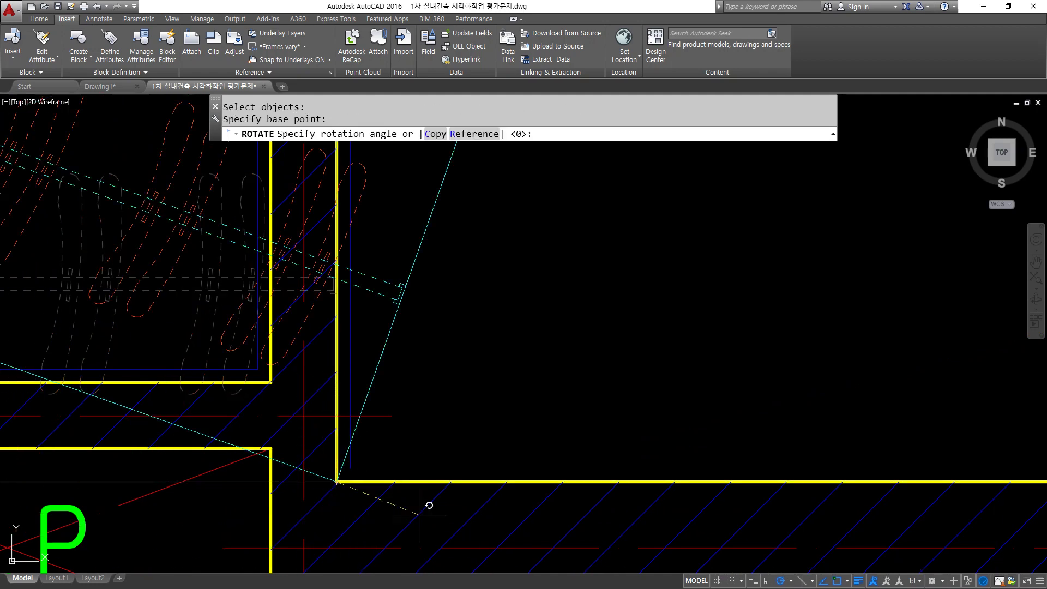
click(337, 521)
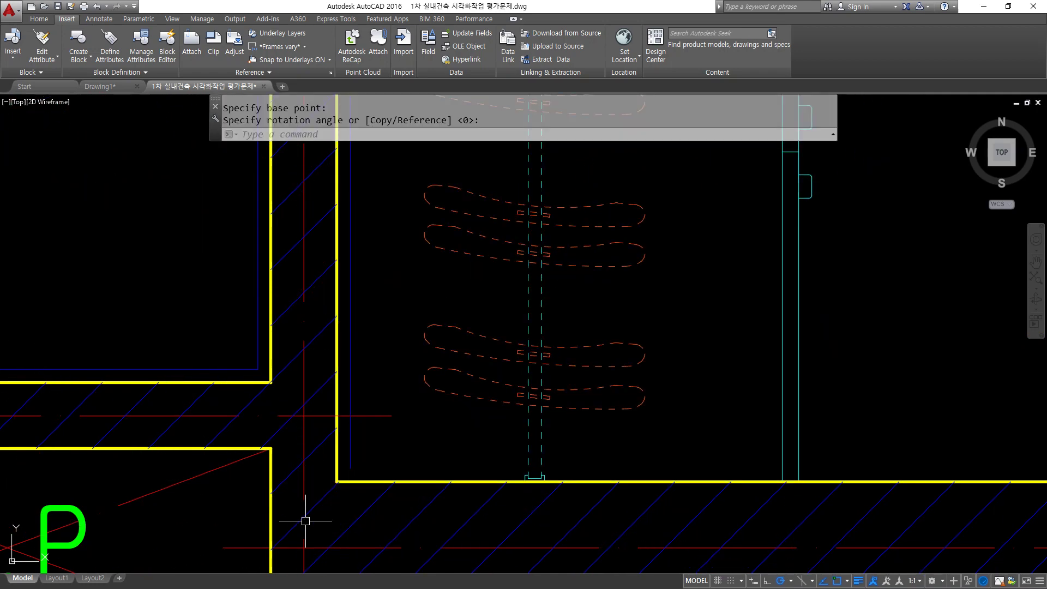
scroll(374, 451, down, 4)
scroll(649, 257, down, 2)
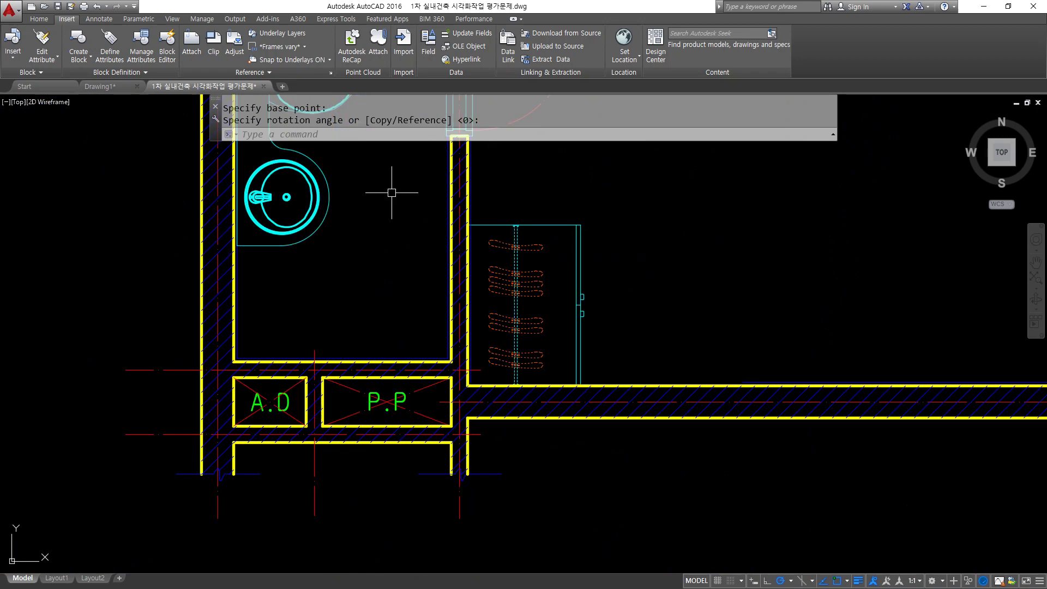
Step: Insert the 침대 bed block in the middle of the main room, between the bathroom door and the window
click(11, 62)
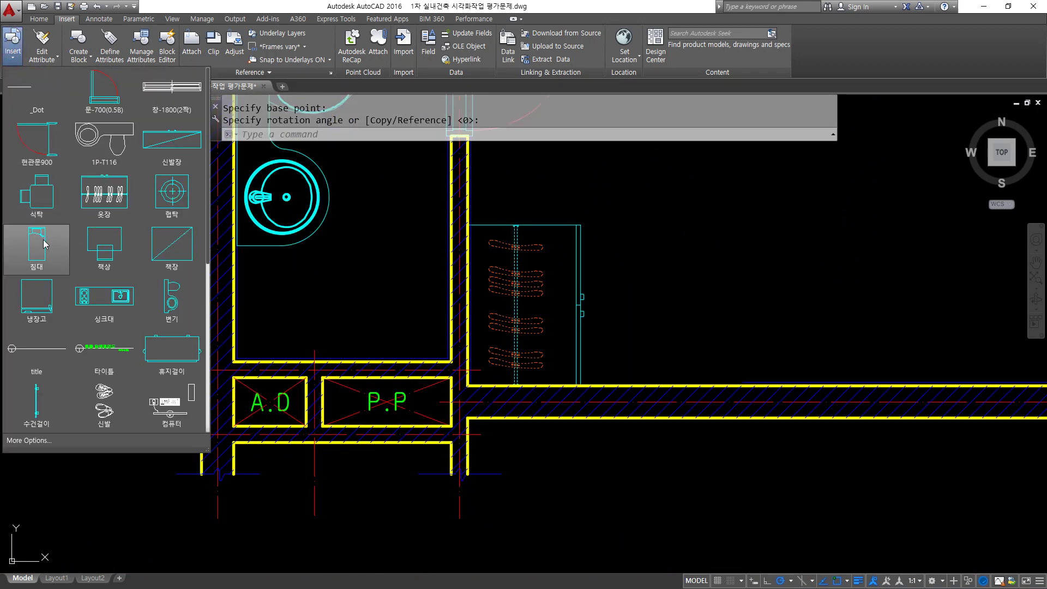
click(48, 283)
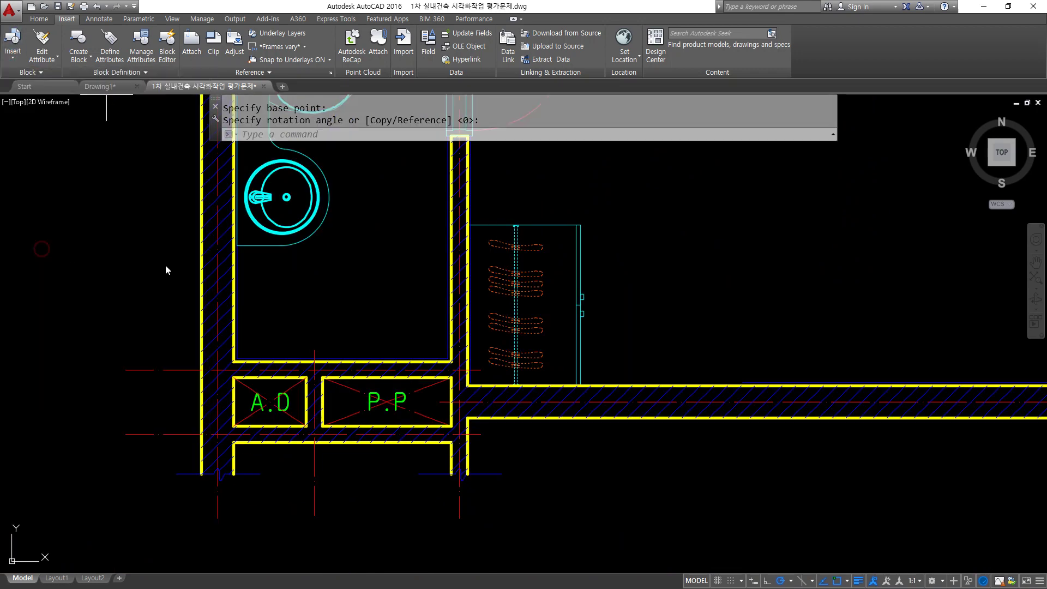
scroll(267, 373, down, 3)
click(467, 224)
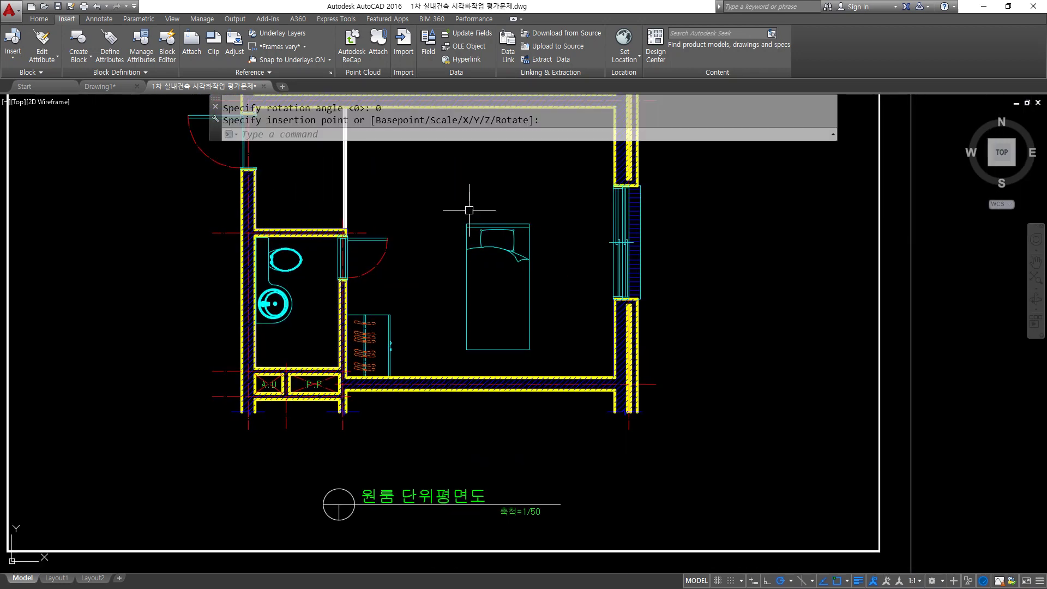
Step: Rotate the bed by 270 degrees about its northeast corner so the pillow end faces the window wall
scroll(474, 200, up, 2)
text(ro)
key(Return)
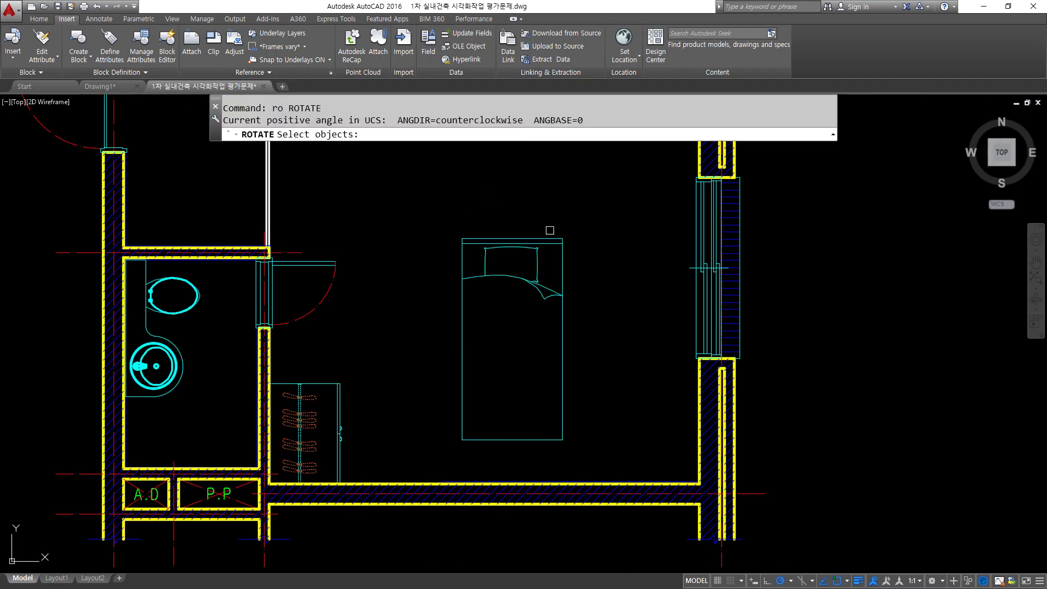
click(555, 239)
key(Return)
click(562, 238)
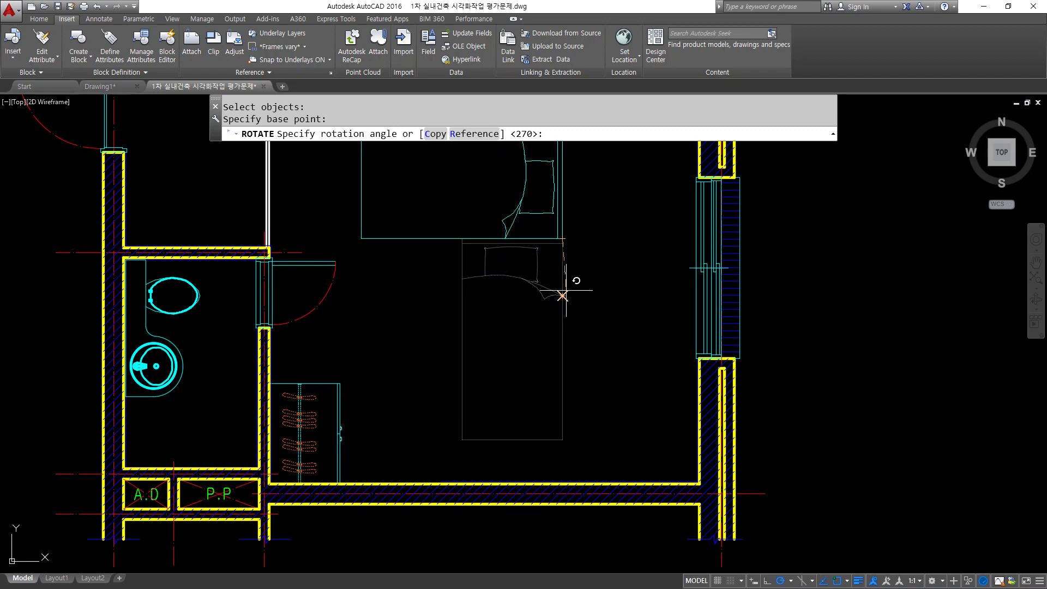
key(Escape)
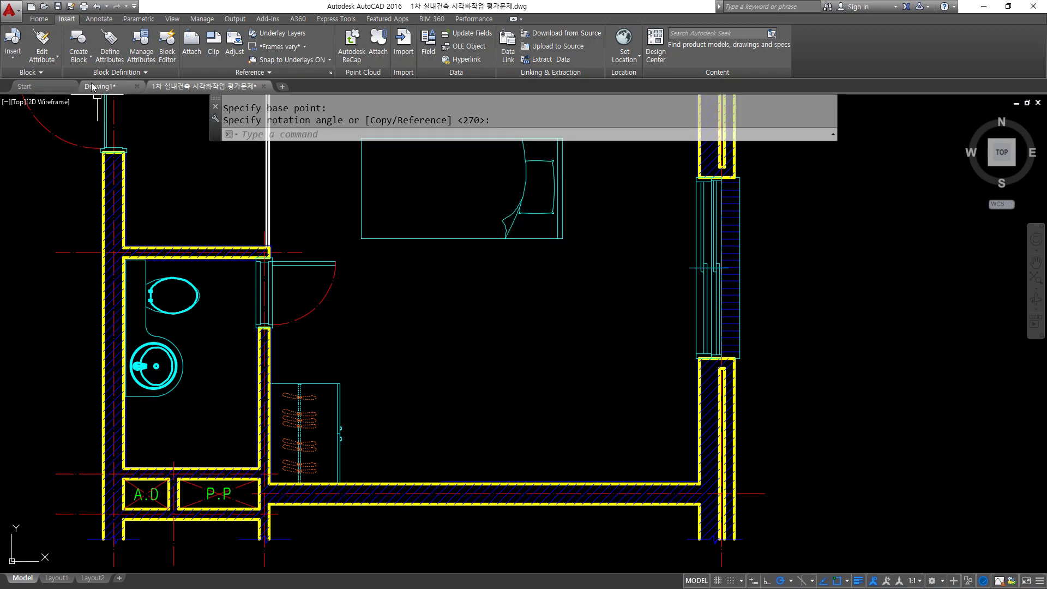
Step: Insert the 협탁 nightstand block in the open floor area south of the bed
click(34, 72)
click(17, 63)
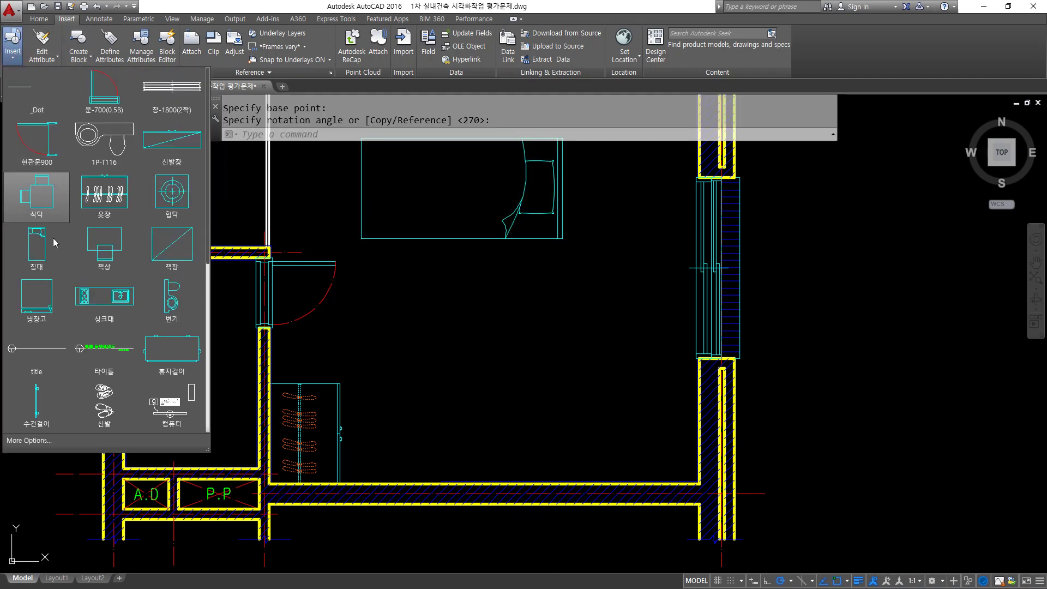
scroll(86, 278, down, 2)
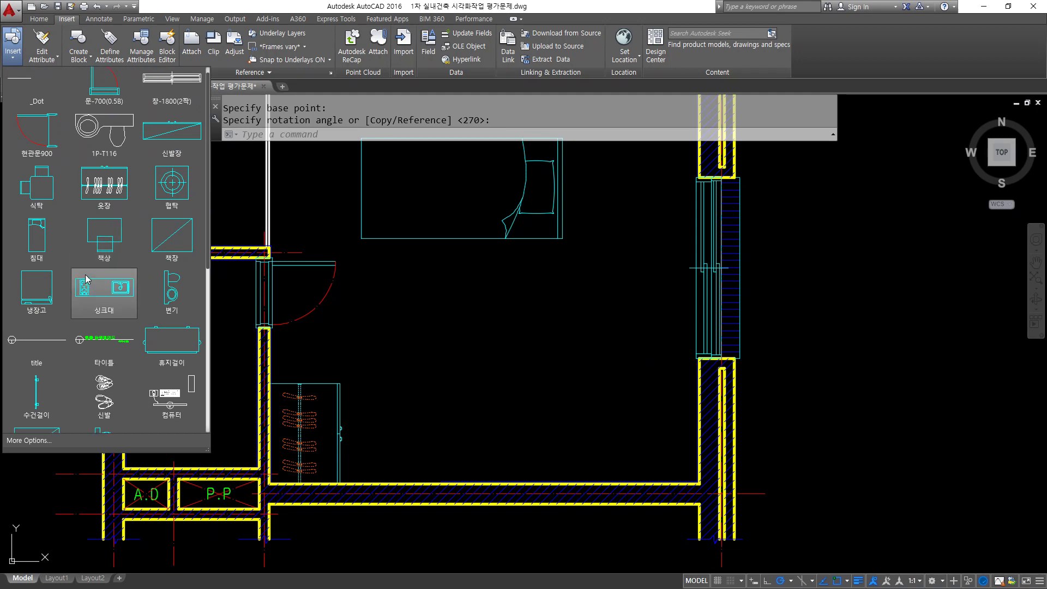
scroll(86, 278, down, 3)
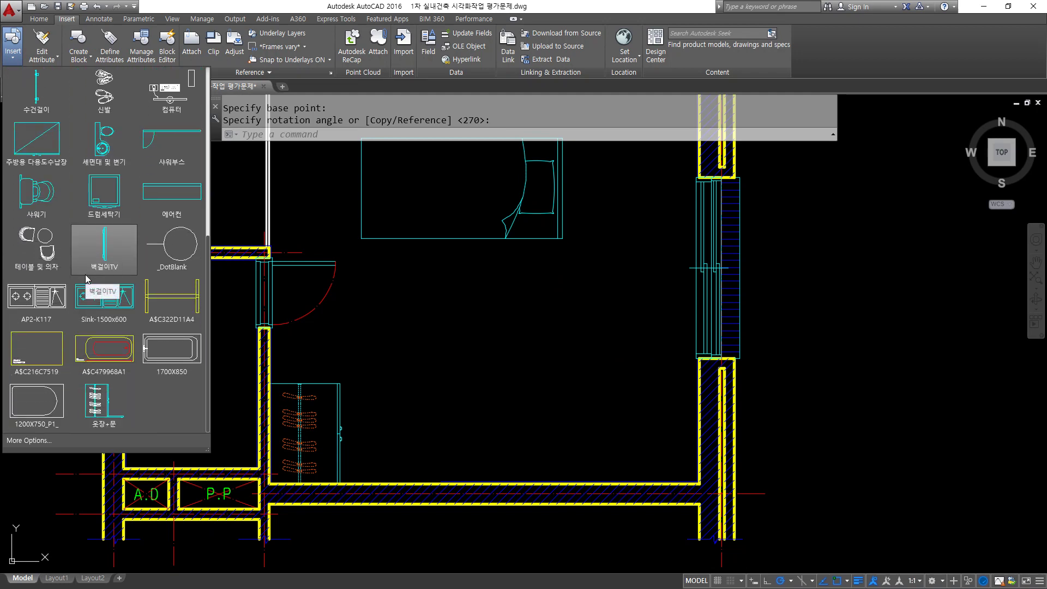
scroll(103, 300, up, 2)
scroll(118, 316, up, 3)
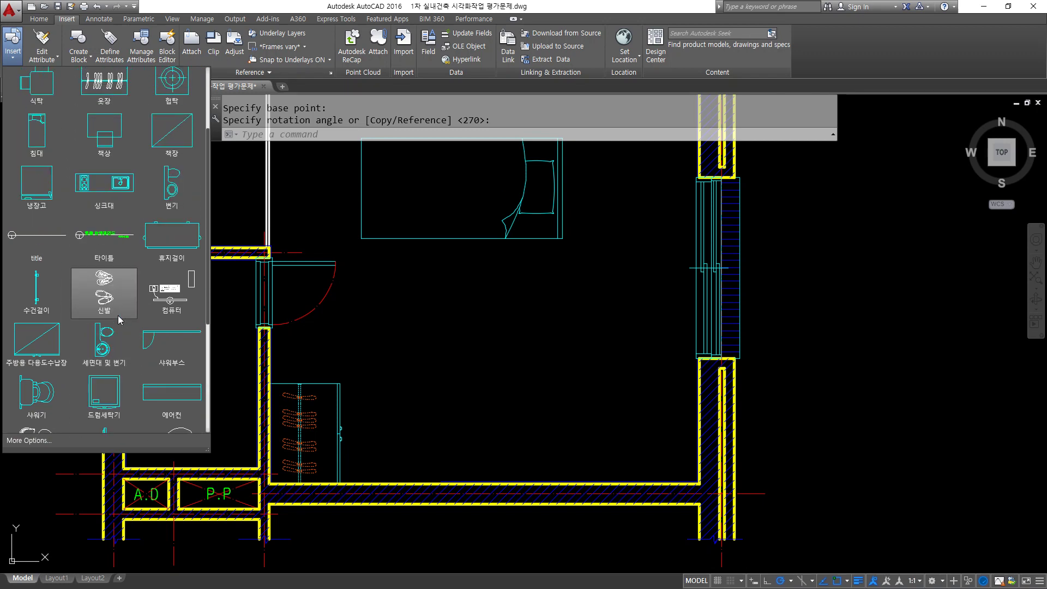
click(169, 184)
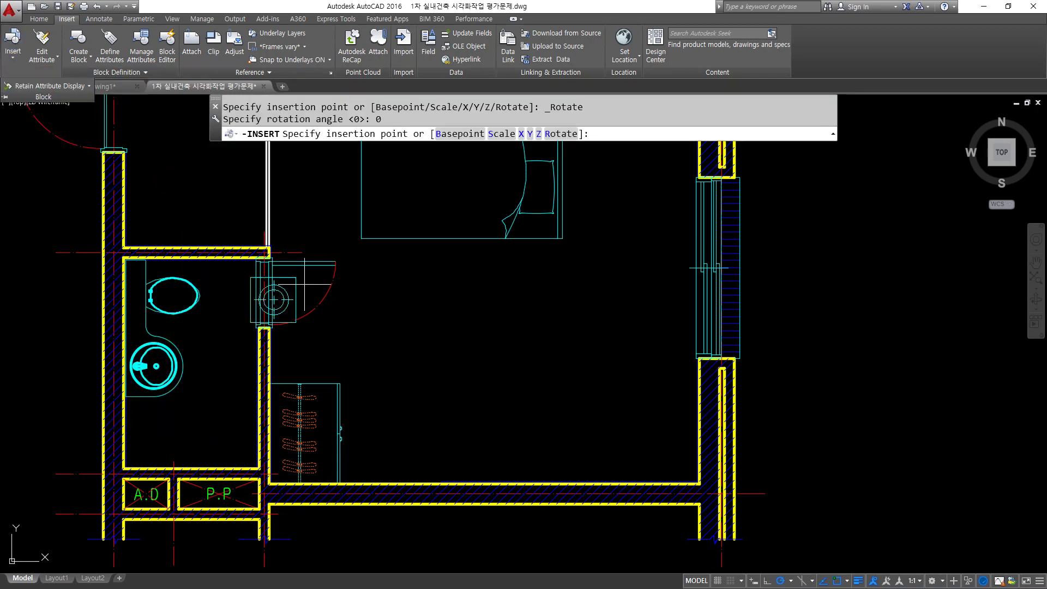
scroll(560, 382, up, 2)
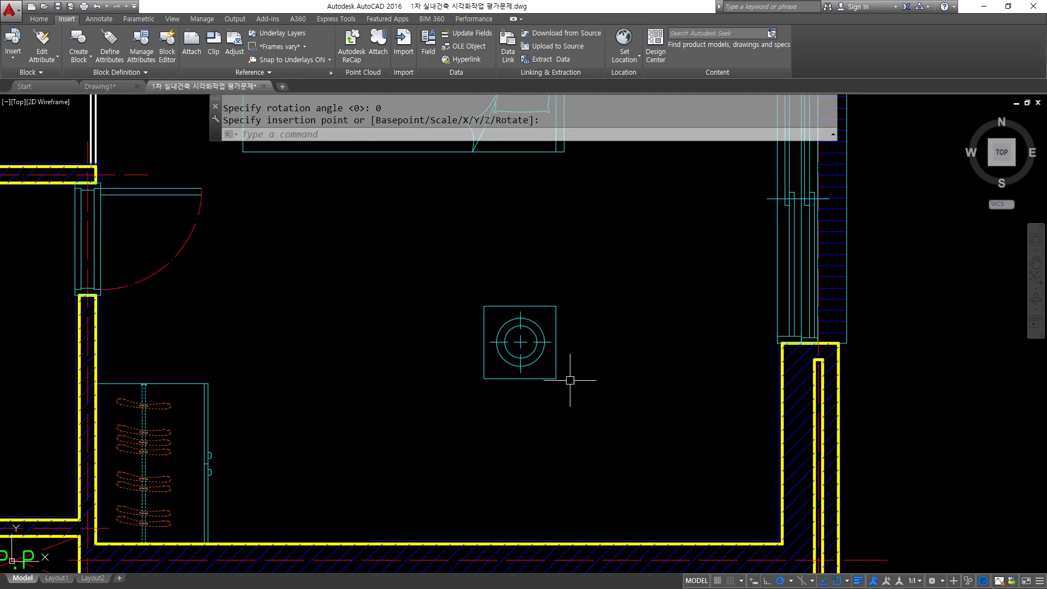
Step: Move the nightstand by its southeast corner into the southeast corner of the main room
text(m)
key(Return)
click(556, 379)
key(Return)
click(556, 379)
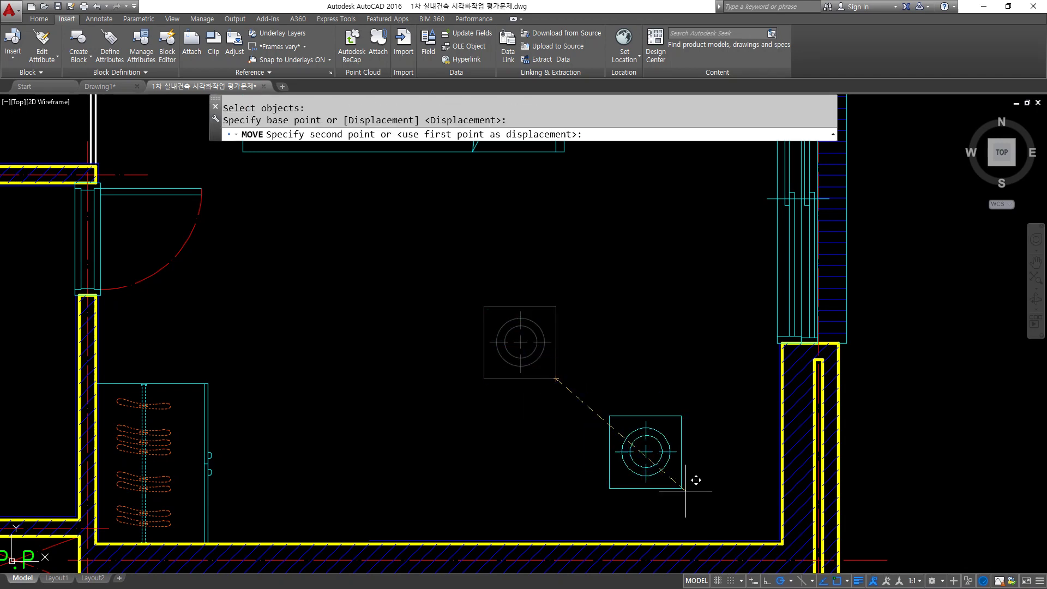
click(778, 545)
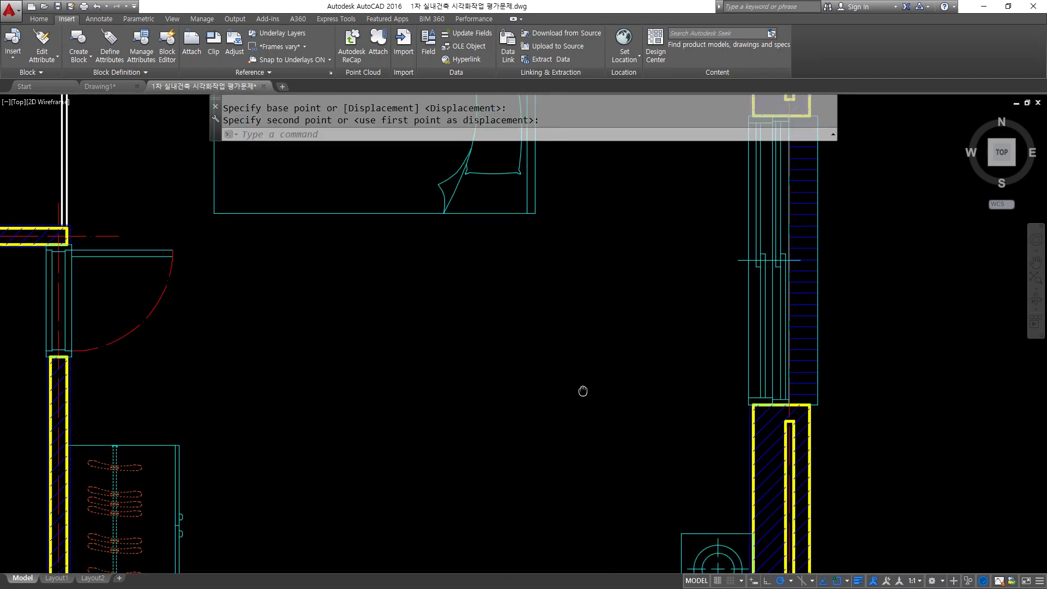
Step: Move the bed by its southeast corner against the window-side wall, just north of the nightstand
text(m)
key(Return)
click(509, 290)
key(Return)
click(509, 290)
scroll(510, 339, down, 2)
scroll(510, 339, up, 2)
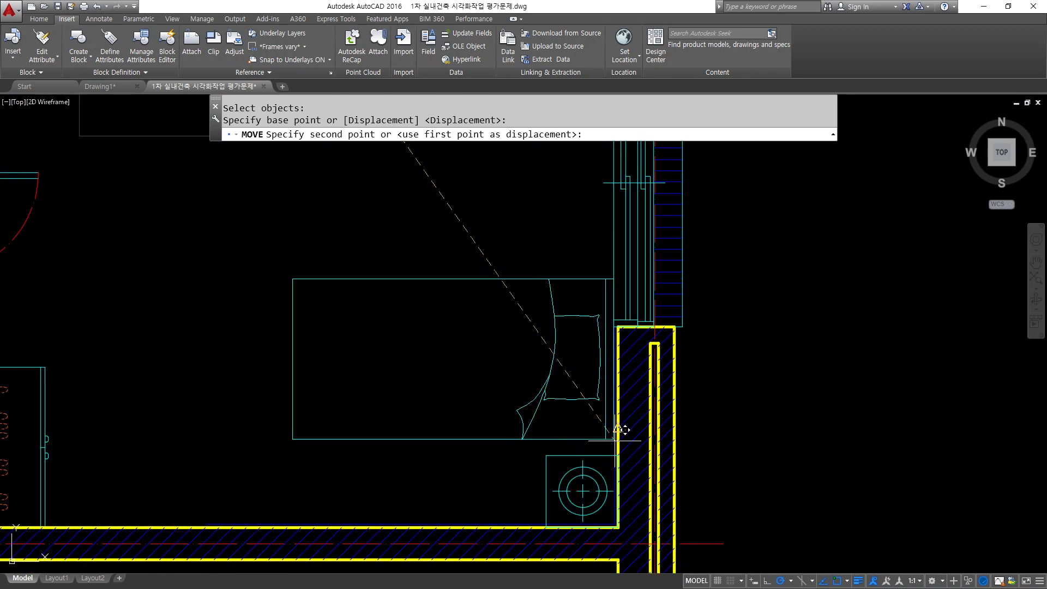
click(614, 443)
scroll(354, 359, down, 2)
scroll(351, 304, down, 3)
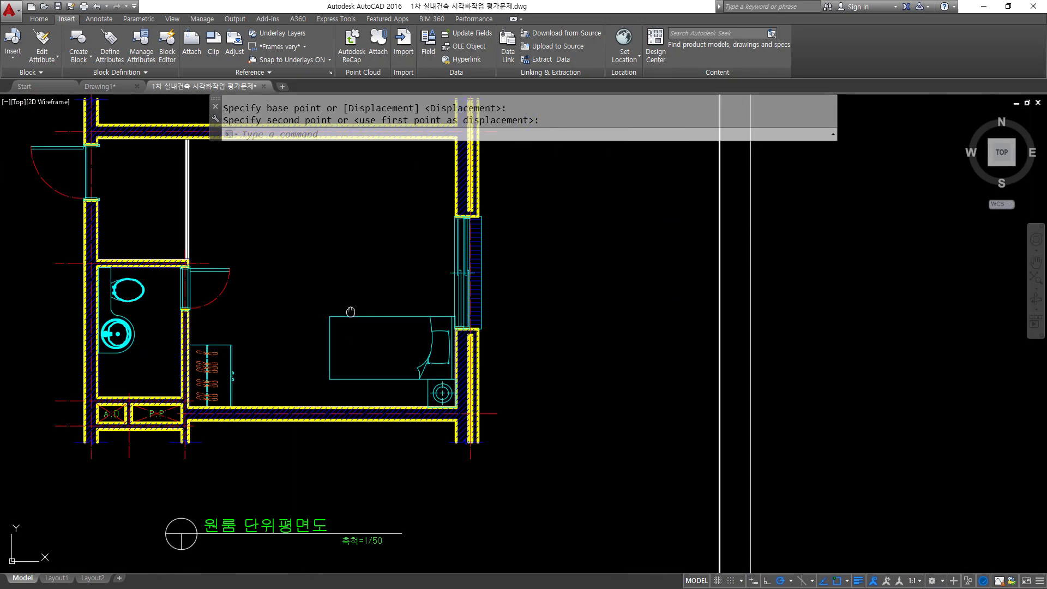
Step: Insert the 싱크대 kitchen sink block below the north wall and the 냉장고 refrigerator block in the room's northeast corner
scroll(378, 217, up, 1)
click(13, 44)
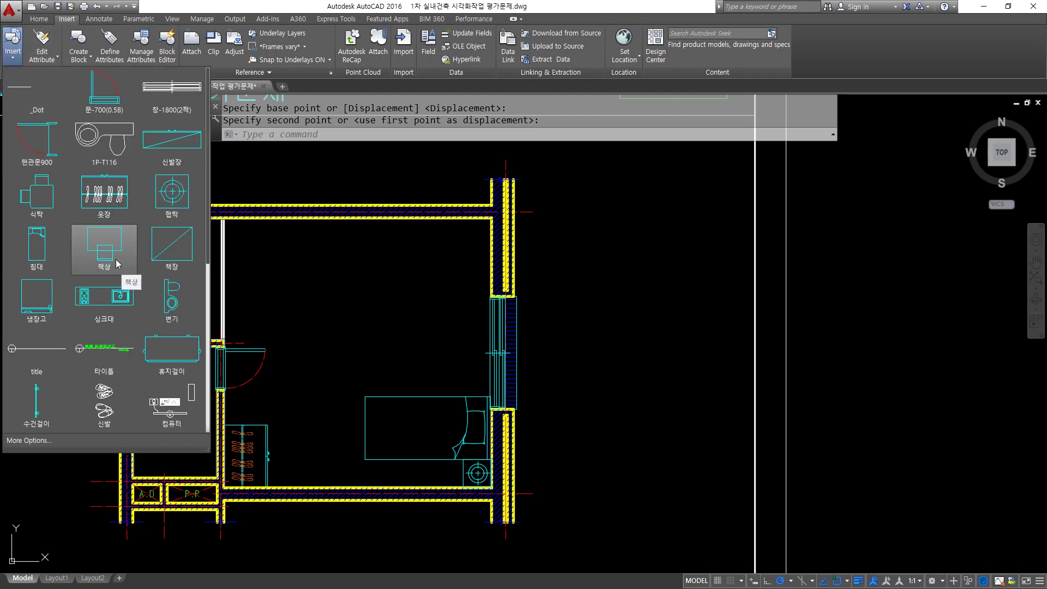
scroll(106, 243, down, 1)
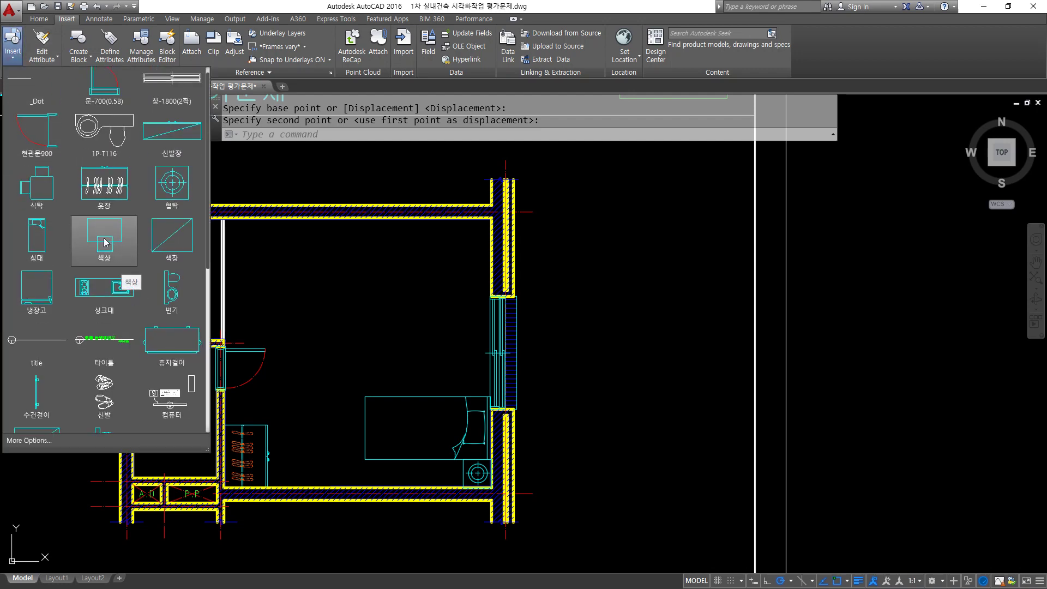
click(101, 285)
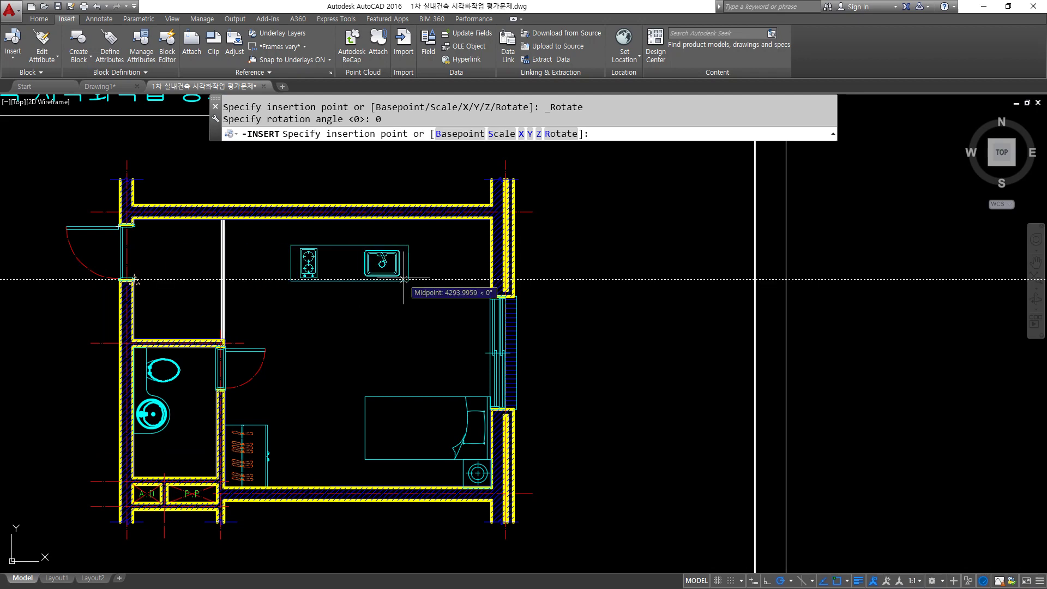
click(403, 279)
scroll(359, 249, up, 4)
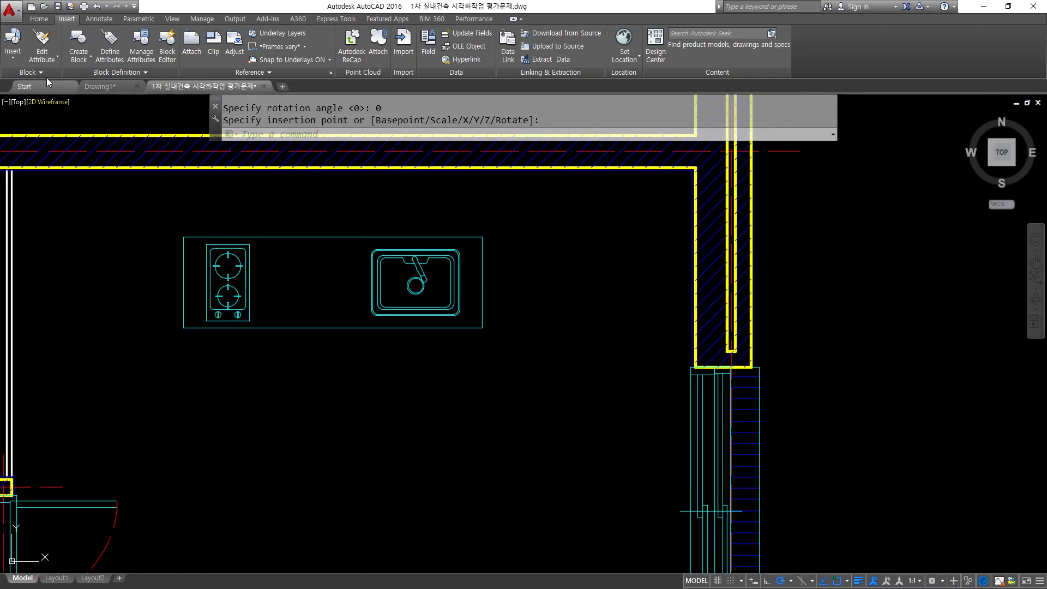
click(12, 43)
click(36, 303)
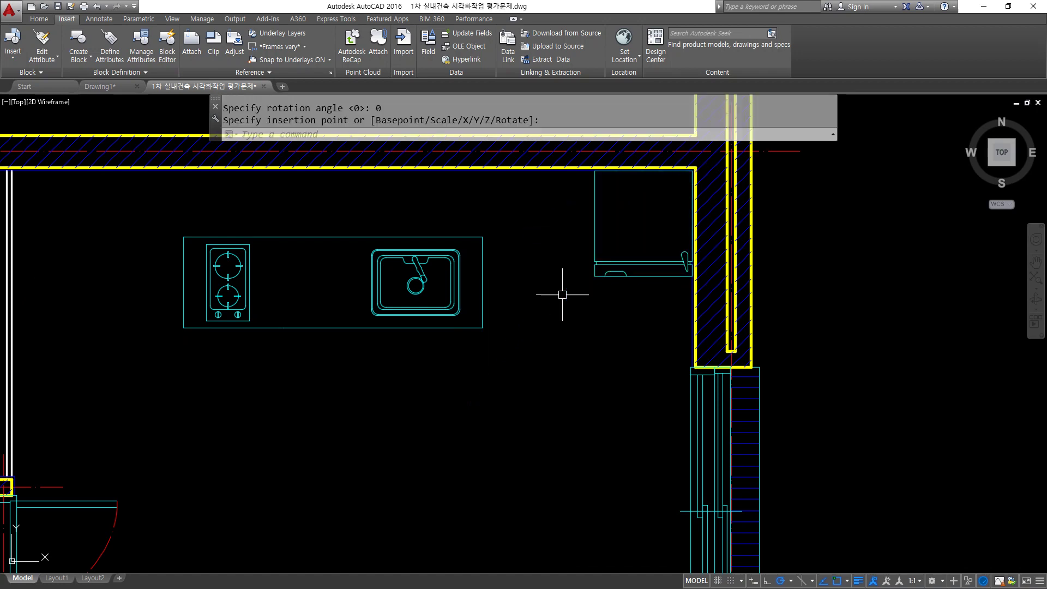
Step: Move the kitchen sink unit by its northeast corner to the refrigerator's northwest corner, along the north wall
text(m)
key(Return)
click(475, 327)
key(Return)
click(483, 236)
click(594, 171)
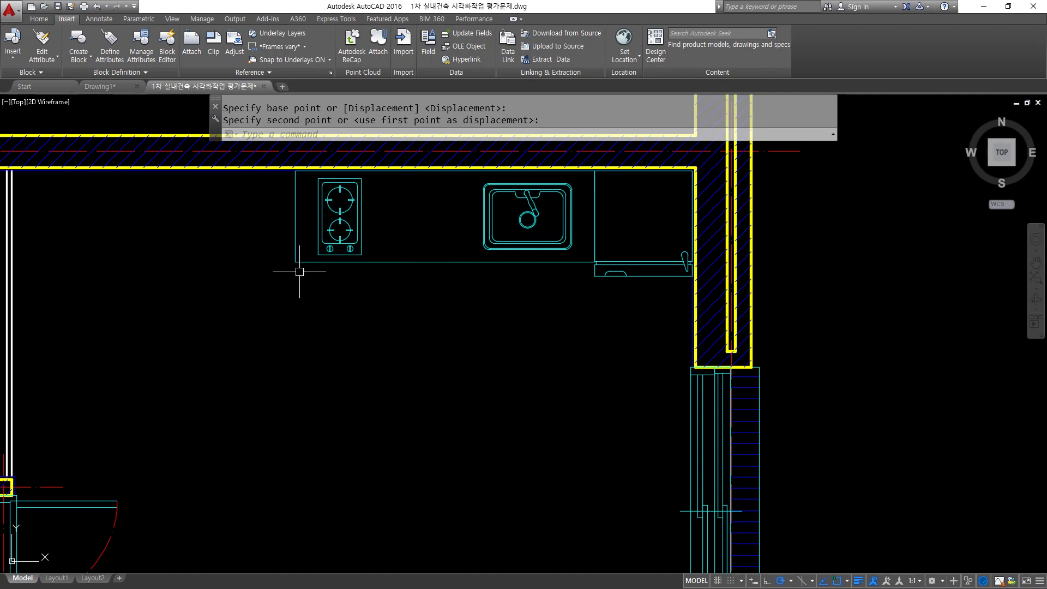
scroll(297, 271, down, 2)
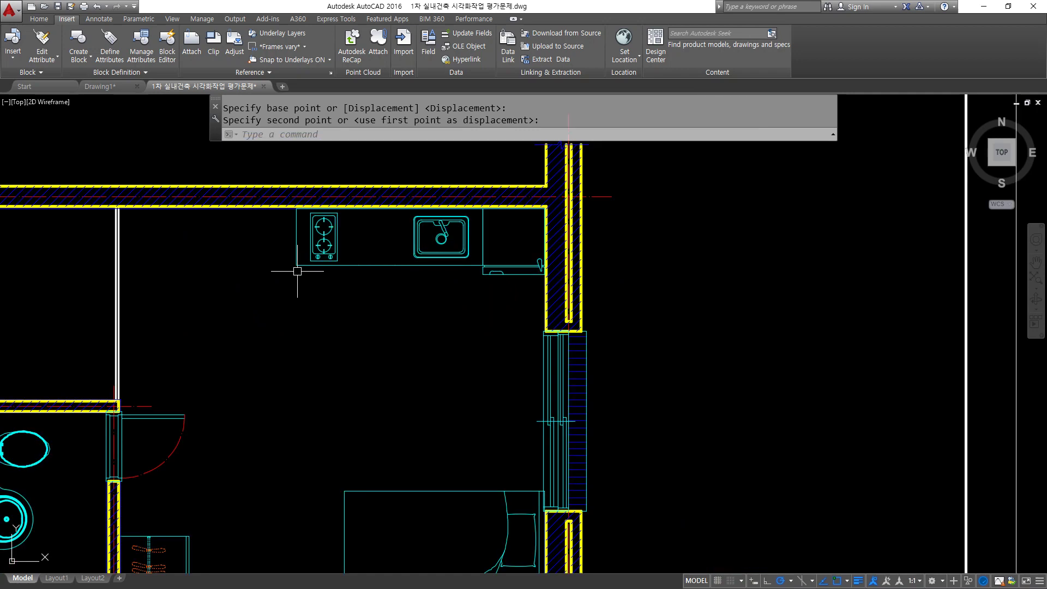
Step: Insert the 신발 shoes block in the entrance area, just west of the white partition
click(14, 60)
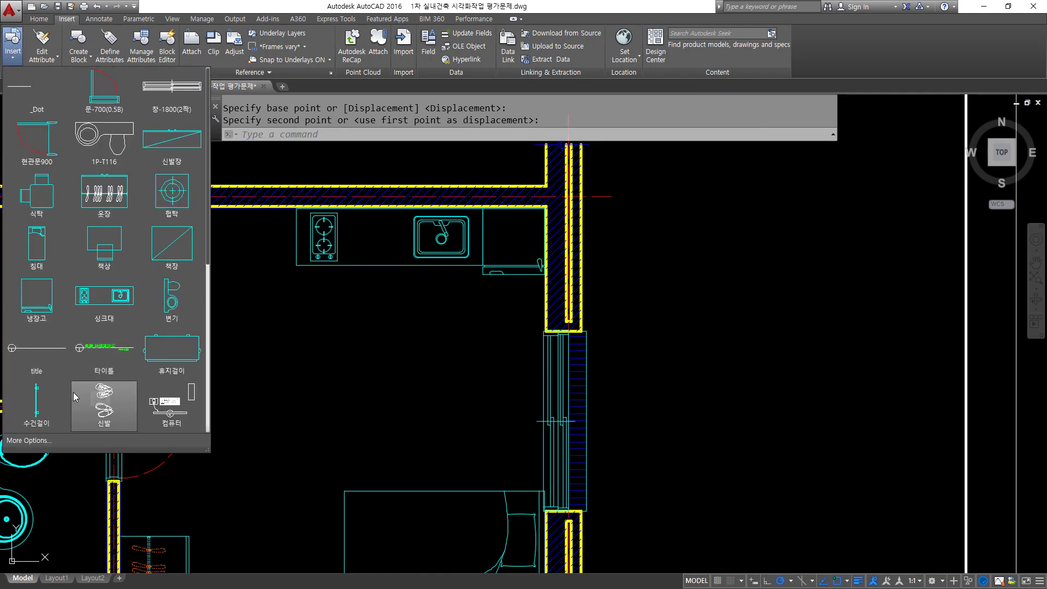
scroll(71, 385, down, 1)
scroll(132, 401, down, 2)
click(112, 366)
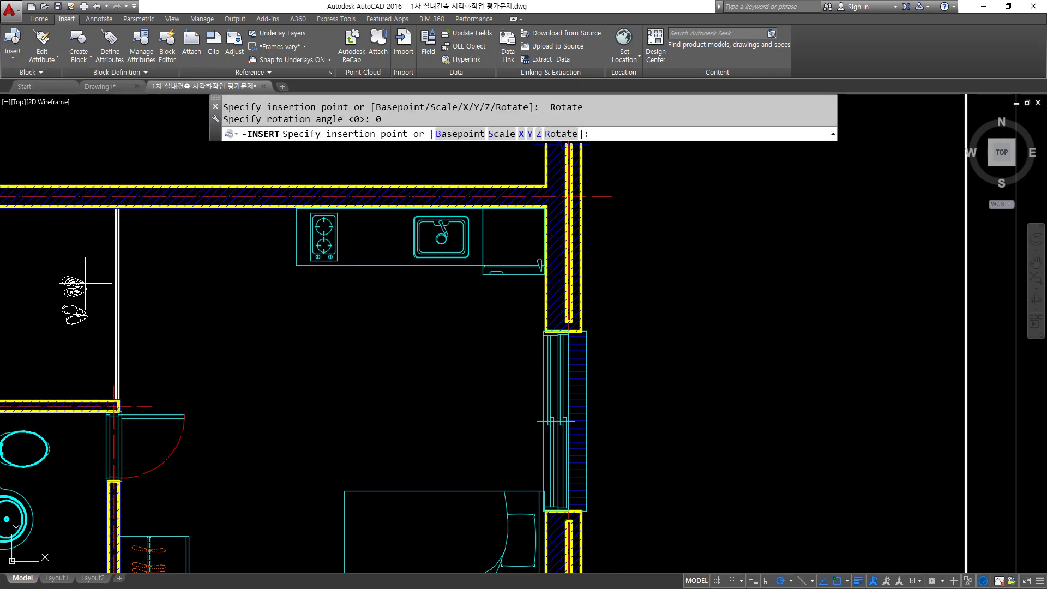
click(96, 279)
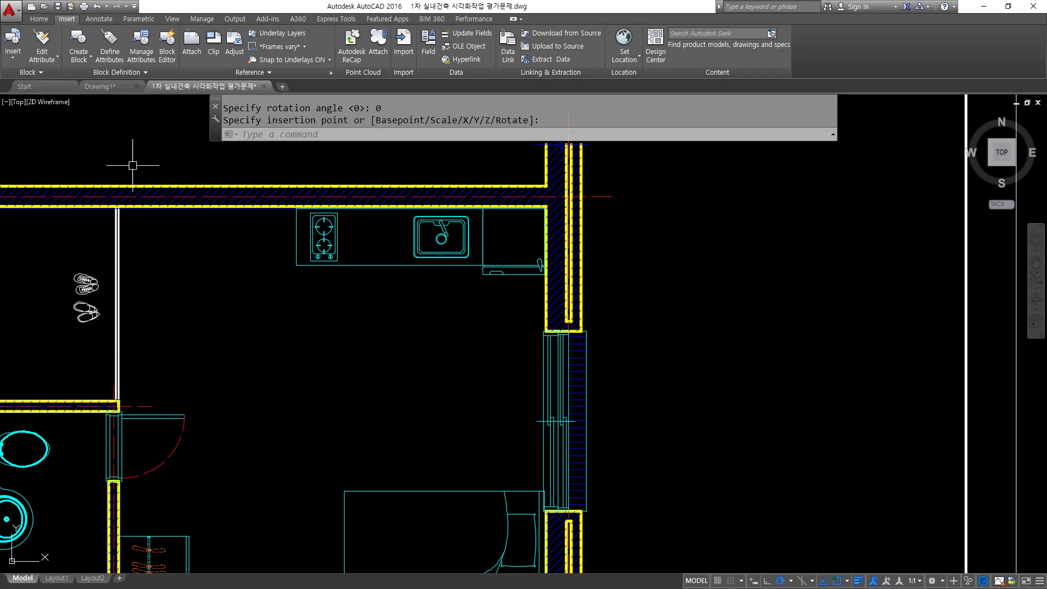
Step: Insert the 주방용 다용도수납장 kitchen storage block at the sink unit's northwest corner, along the north wall
click(14, 55)
scroll(88, 309, down, 4)
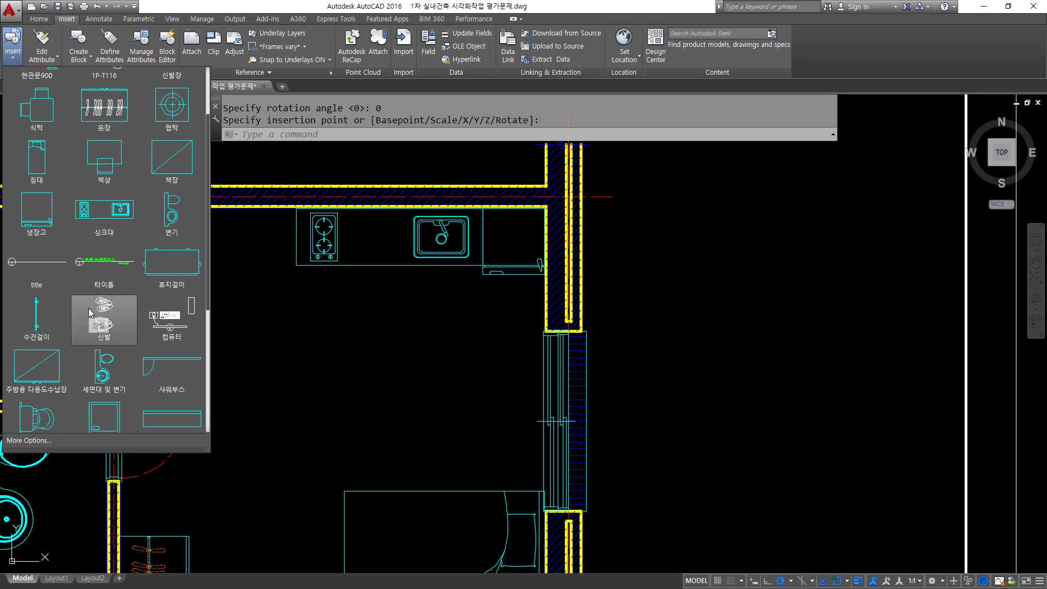
click(30, 356)
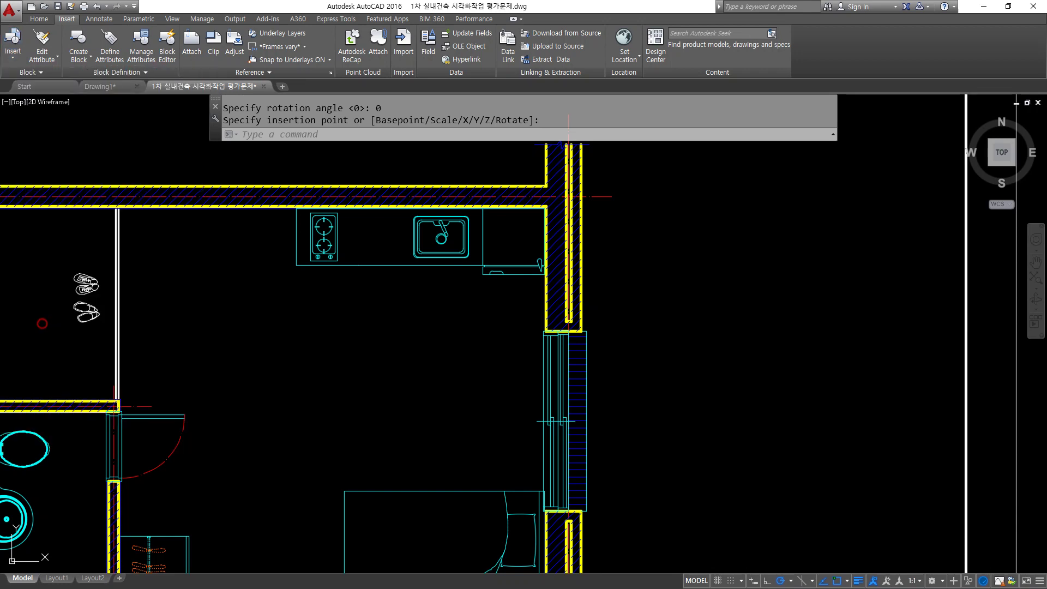
click(296, 208)
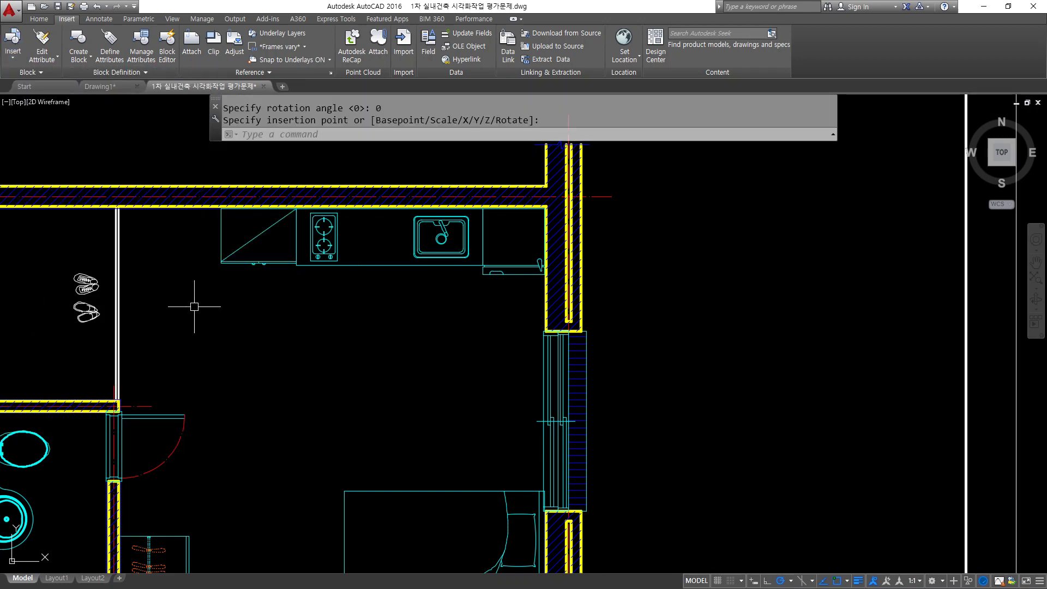
Step: Insert the 드럼세탁기 washing machine block between the white partition and the kitchen storage cabinet
click(13, 43)
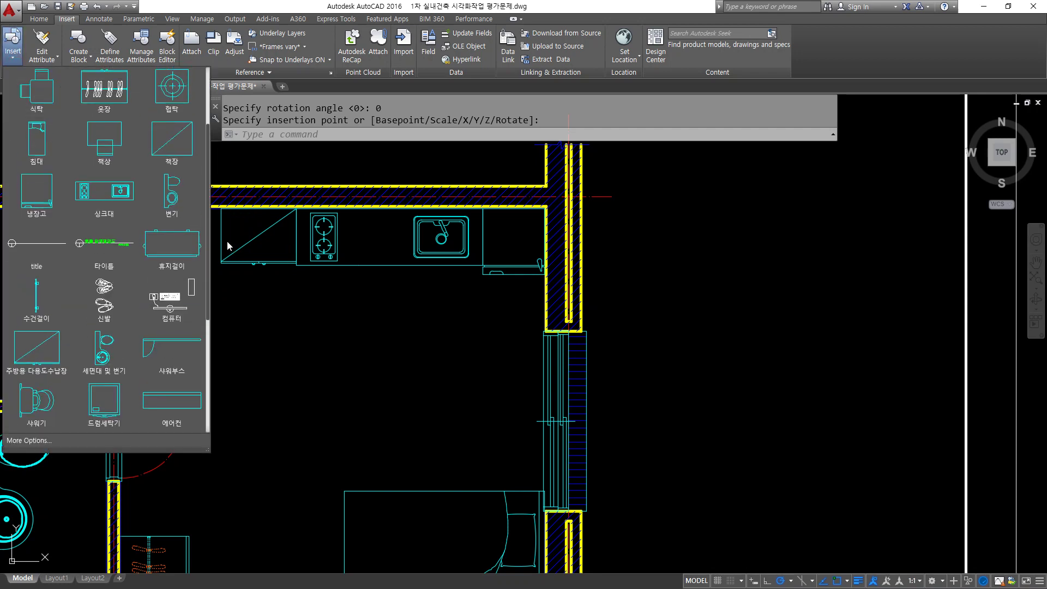
scroll(57, 344, down, 4)
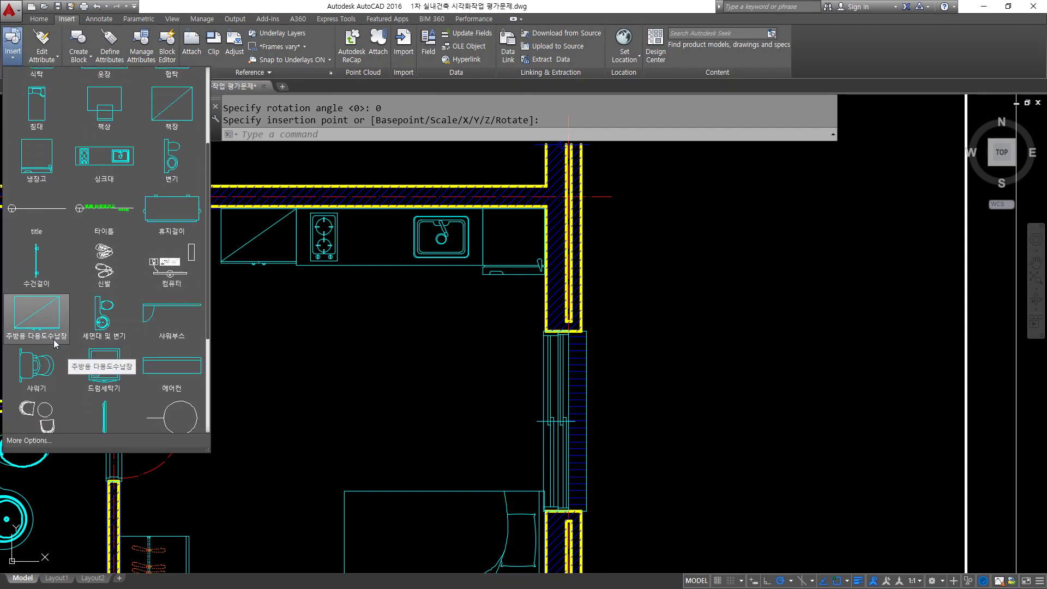
click(107, 369)
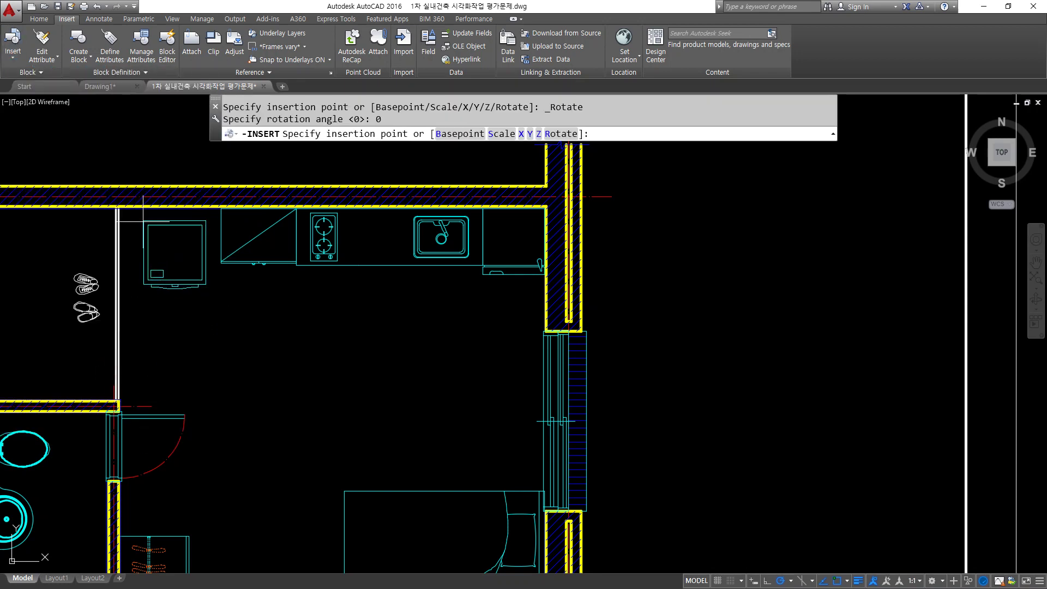
click(158, 240)
Step: Move the washing machine by its northeast corner to the storage cabinet's northwest corner, against the north wall
text(m)
key(Return)
click(204, 257)
key(Return)
click(213, 223)
click(230, 196)
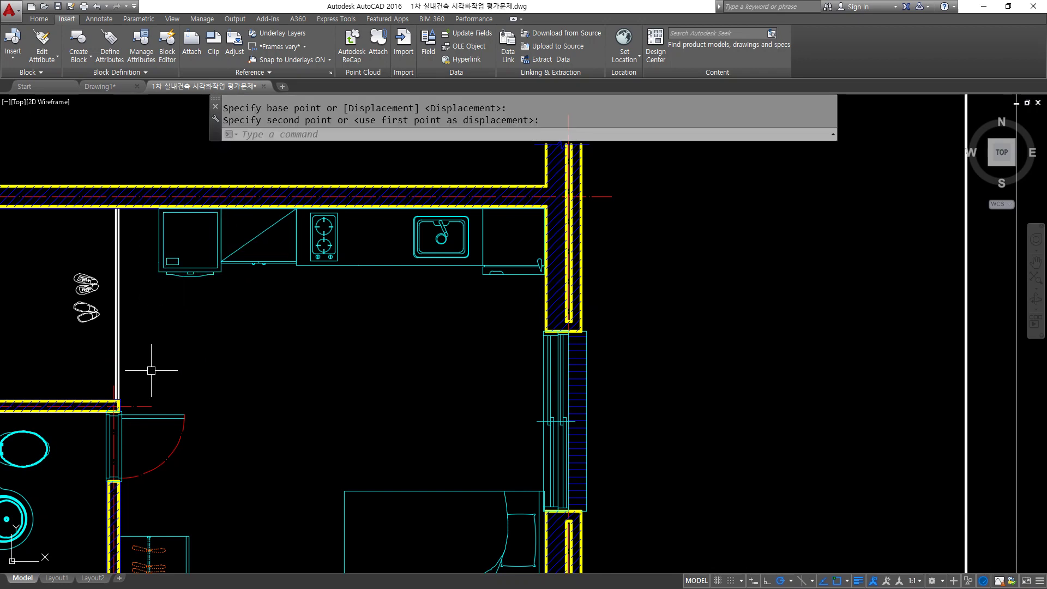
Step: Insert the 책상 desk block in the open floor area between the wardrobe and the bed
click(11, 66)
scroll(117, 273, down, 2)
scroll(119, 273, down, 2)
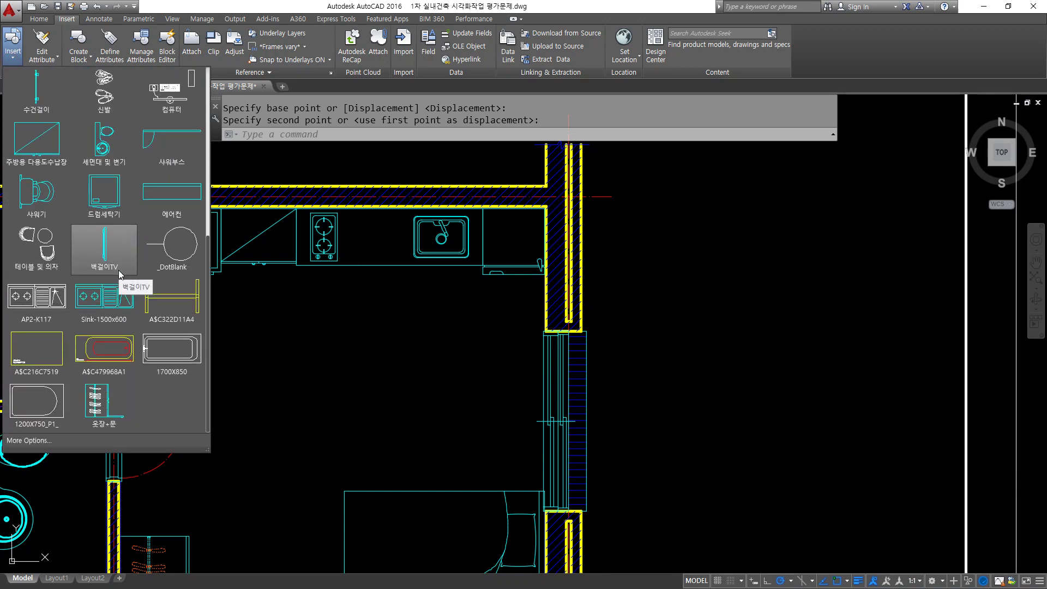
scroll(119, 270, up, 2)
scroll(119, 270, up, 2)
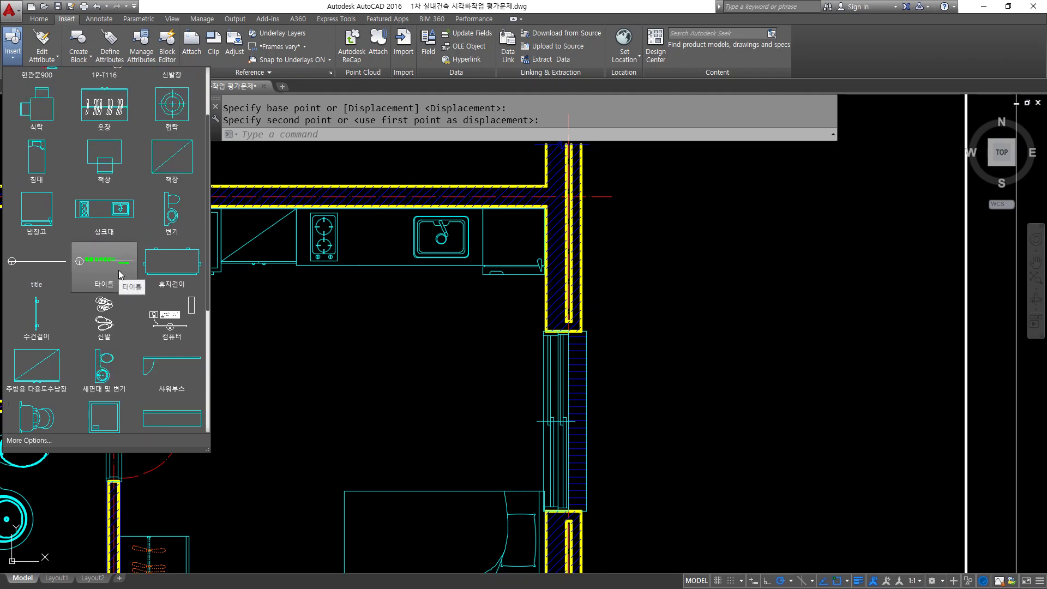
click(108, 162)
middle_drag(286, 453, 281, 306)
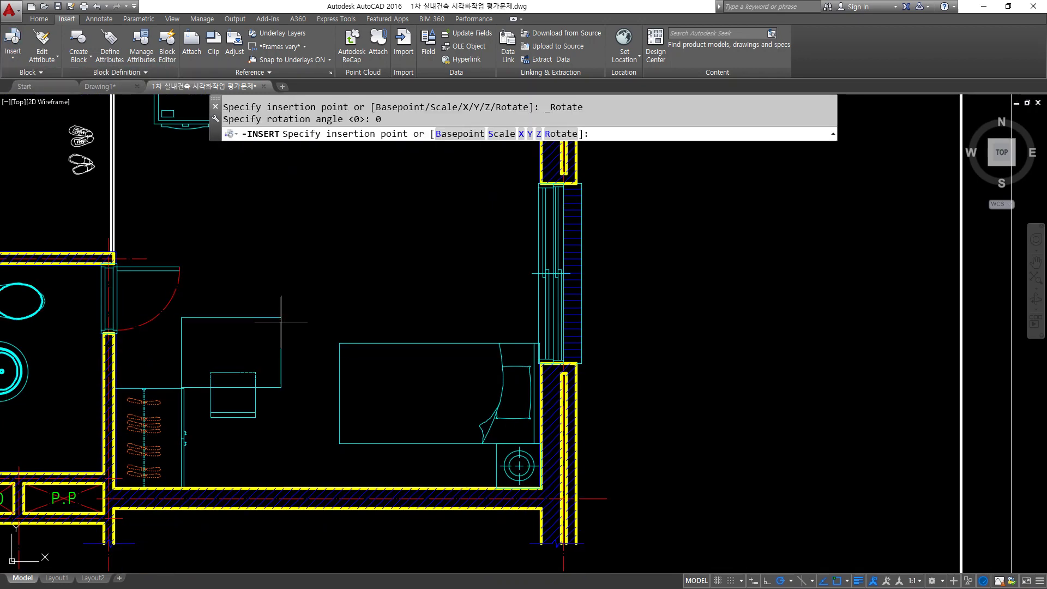
click(304, 335)
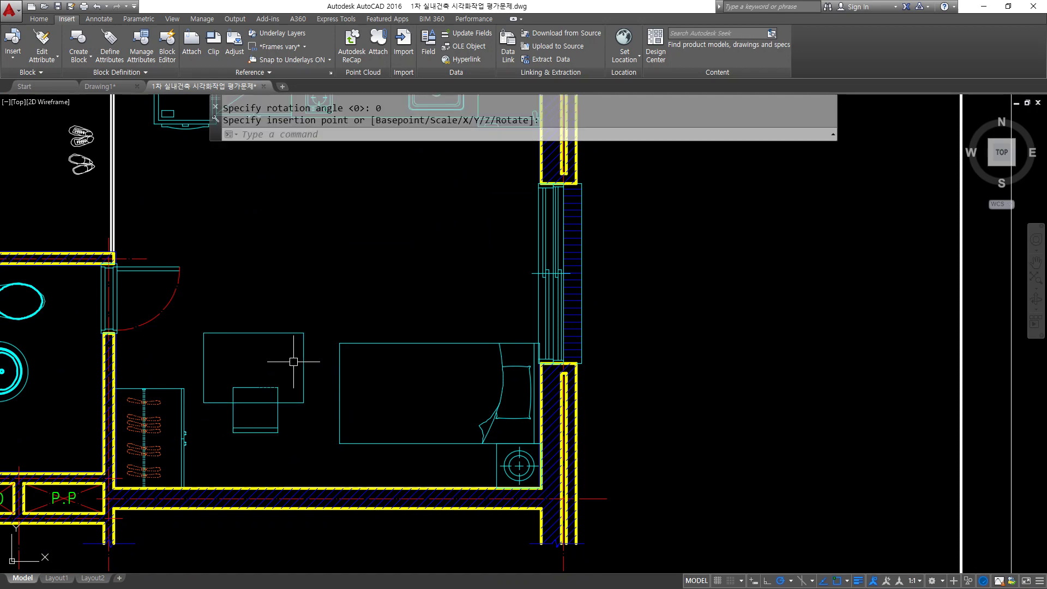
Step: Rotate the desk 180 degrees about the midpoint of its north edge
text(ro)
key(Return)
click(249, 333)
key(Return)
click(253, 333)
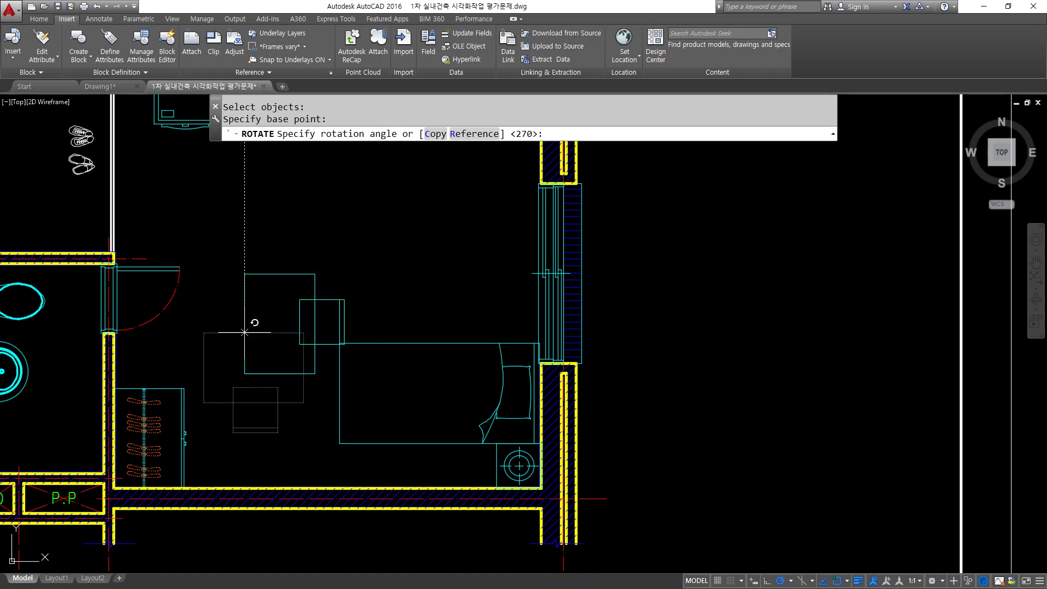
text(180)
key(Return)
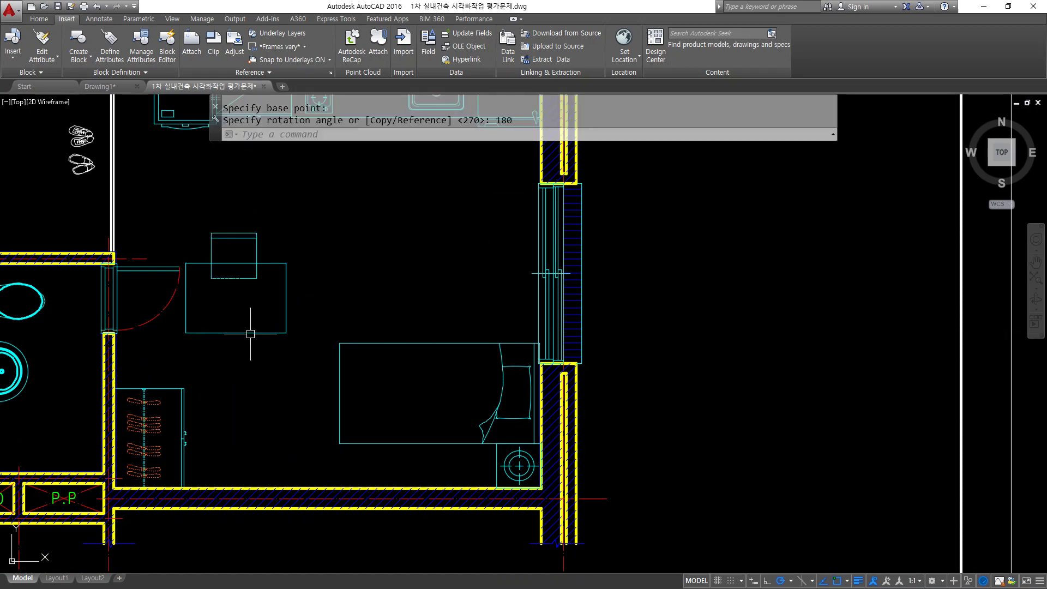
Step: Move the desk by its southeast corner to the bed's southwest corner
text(m)
key(Return)
click(285, 337)
key(Return)
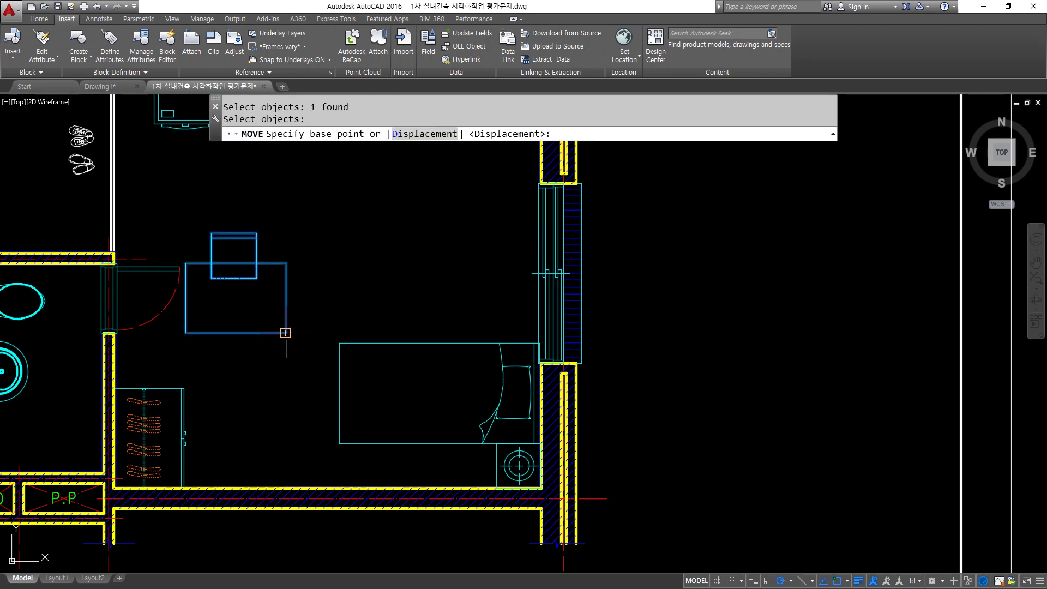
click(285, 333)
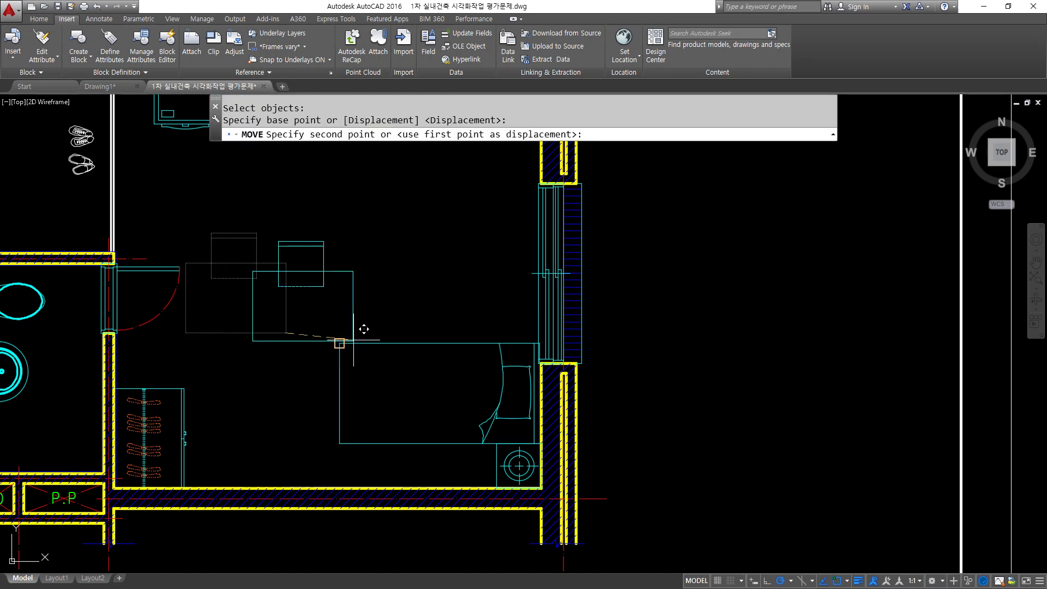
click(340, 443)
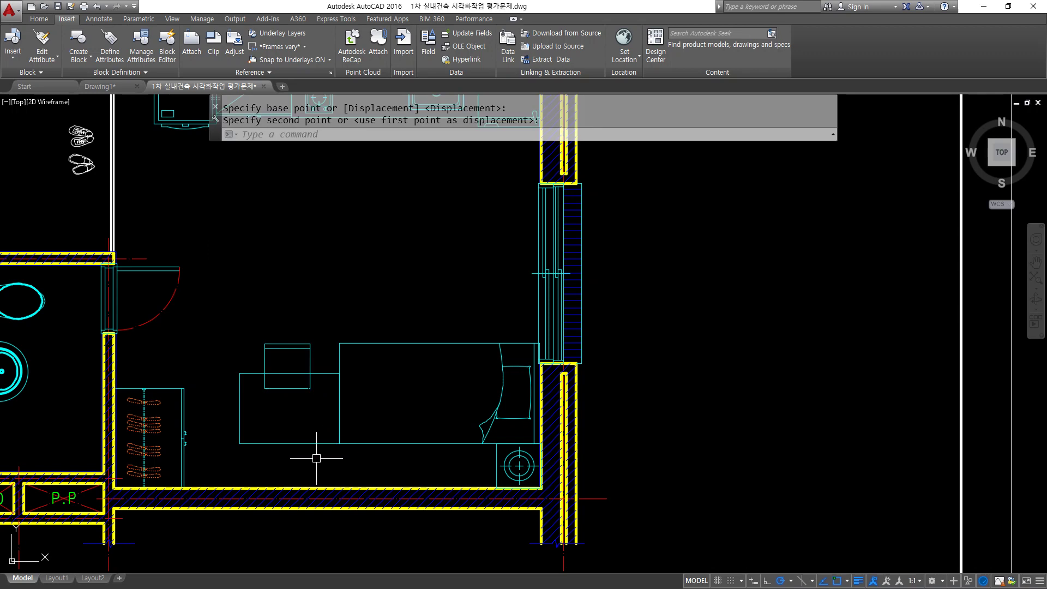
Step: Undo the desk's last move and rotation
text(m)
key(Return)
key(Escape)
key(ctrl+z)
key(ctrl+z)
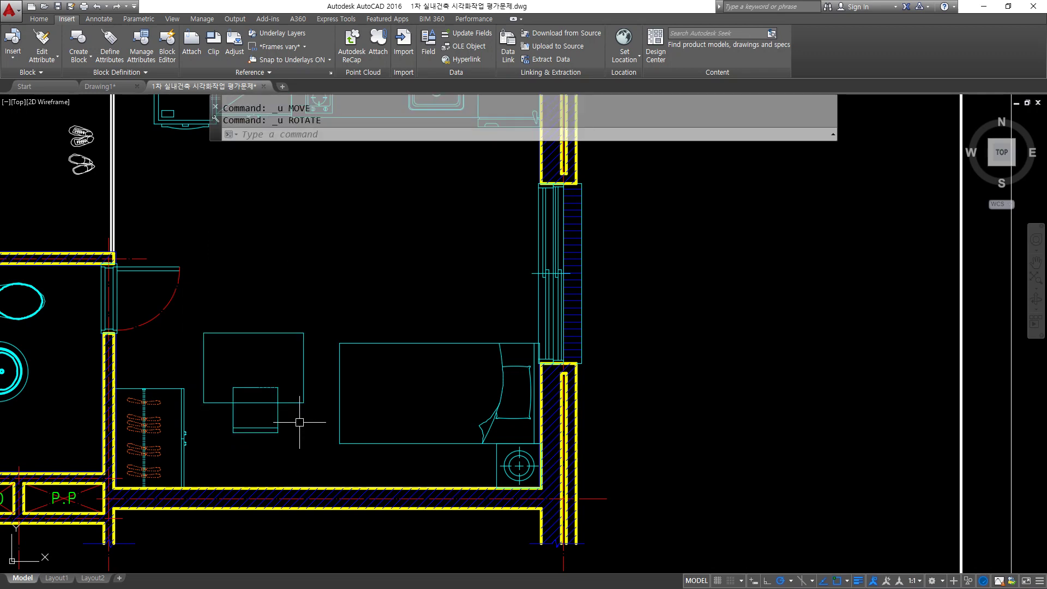
Step: Rotate the desk 270 degrees about its northeast corner so the chair faces west
text(RO)
key(Return)
click(297, 402)
key(Return)
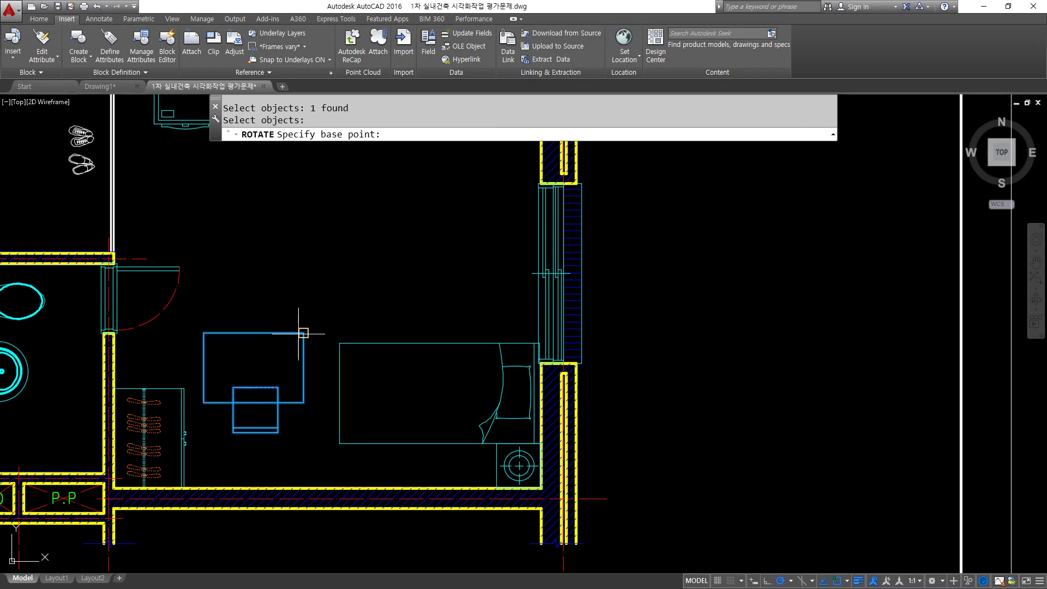
click(304, 333)
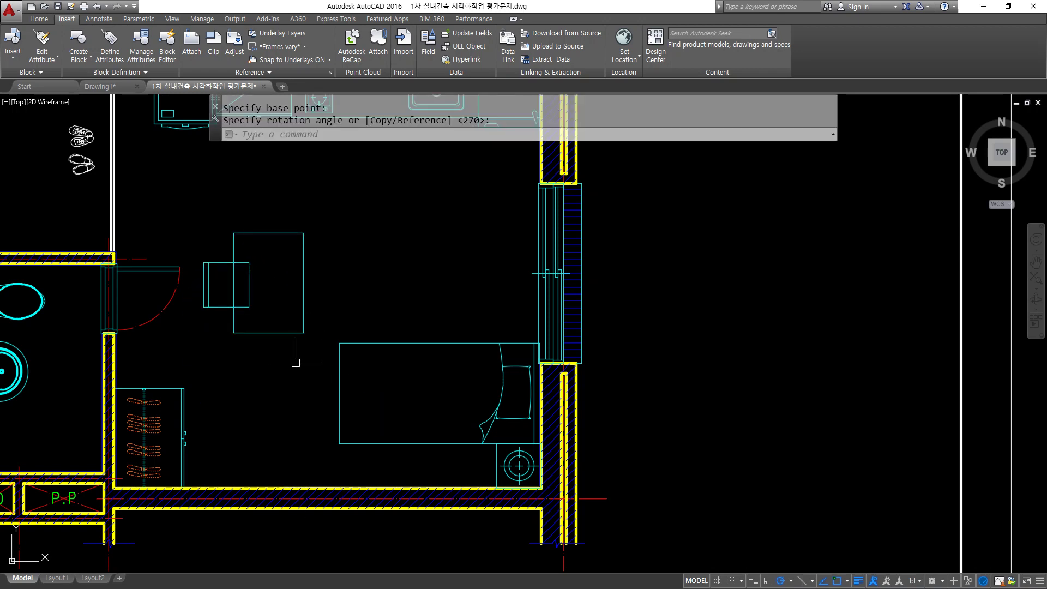
Step: Move the desk by its southeast corner to the window on the east wall, north of the bed
text(m)
key(Return)
click(304, 327)
key(Return)
click(303, 333)
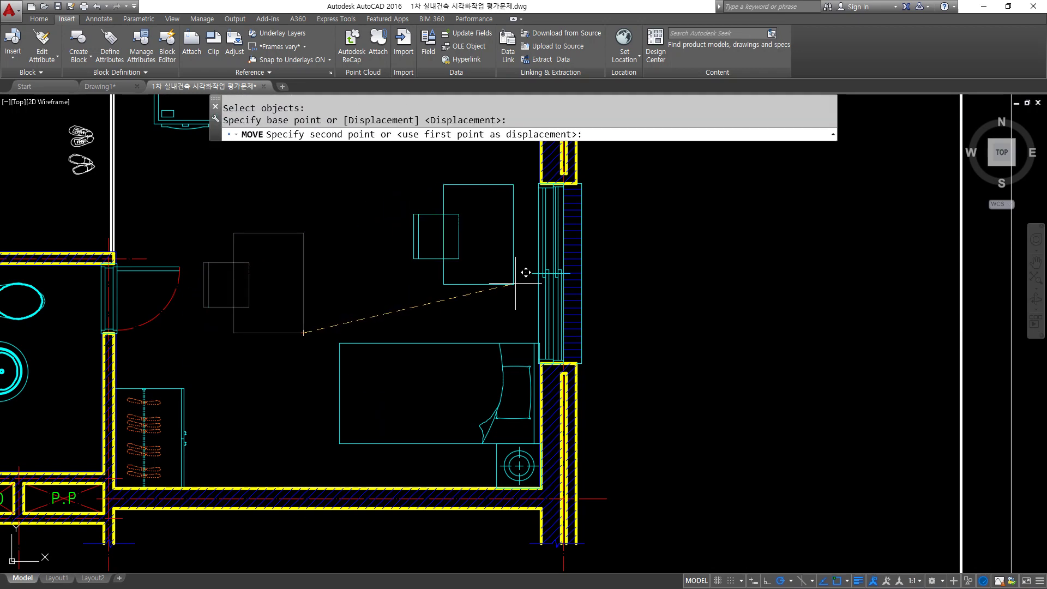
click(528, 273)
Step: Move the desk straight south along the window so its south edge meets the bed's north edge
middle_drag(446, 304, 420, 418)
text(m)
key(Return)
click(470, 388)
key(Return)
click(503, 388)
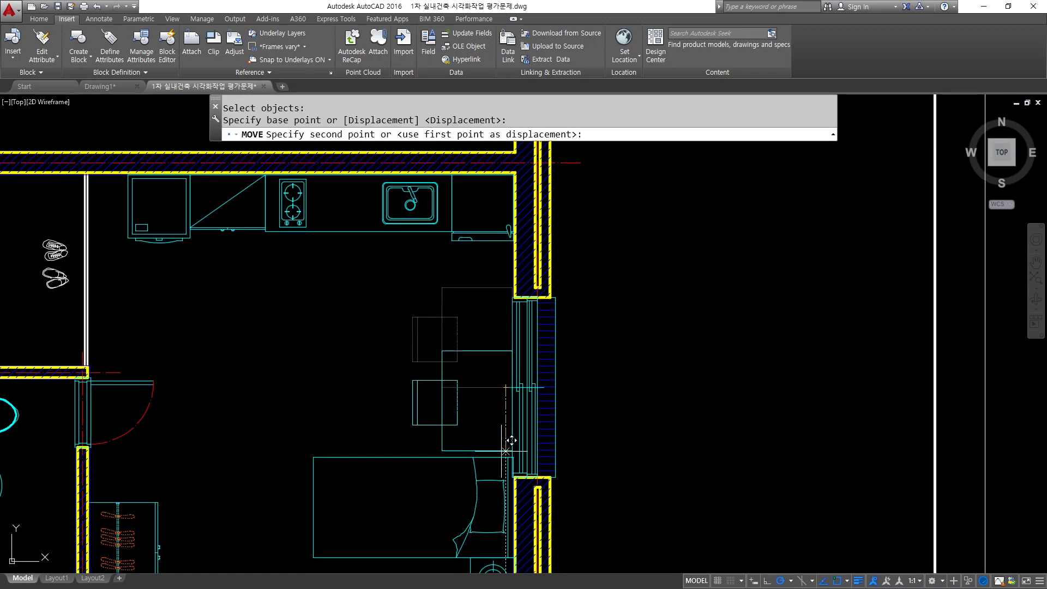
scroll(510, 439, up, 8)
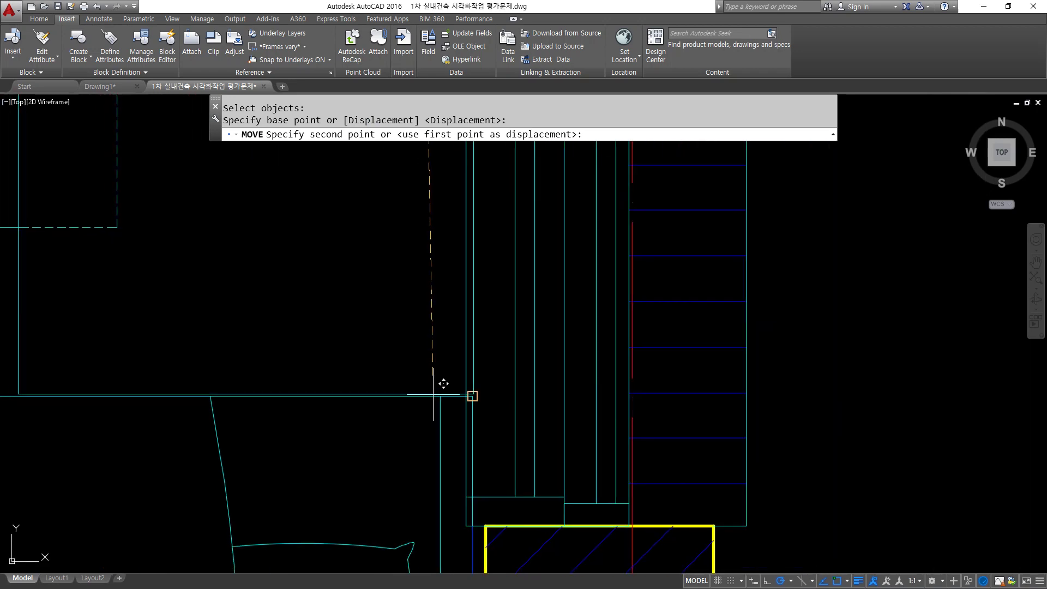
click(425, 393)
scroll(339, 393, down, 6)
scroll(305, 386, down, 5)
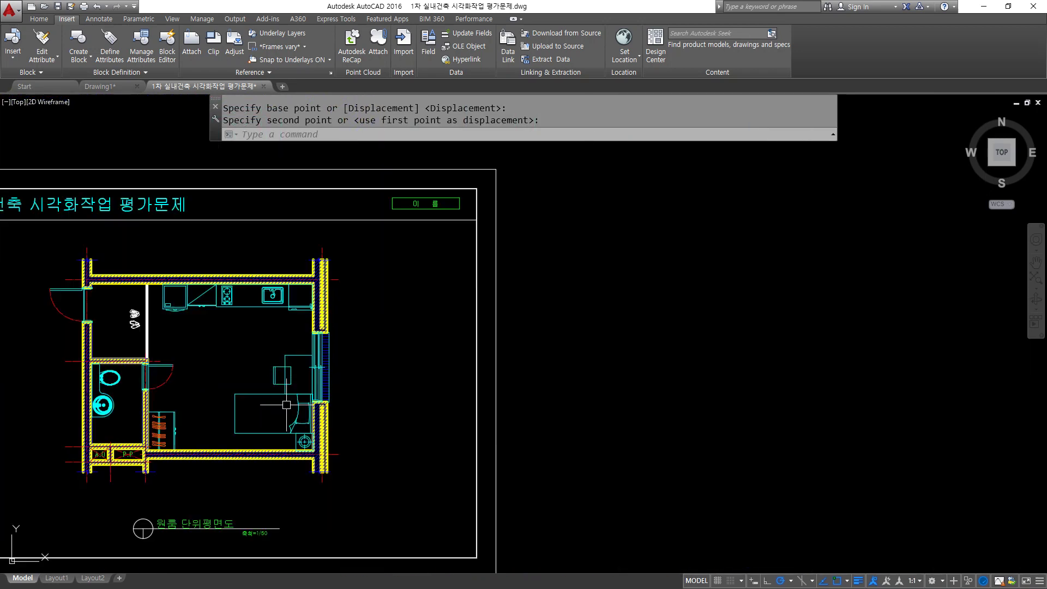
Step: Examine the list of block names available in the Insert dialog, then leave it without inserting anything
scroll(74, 504, up, 4)
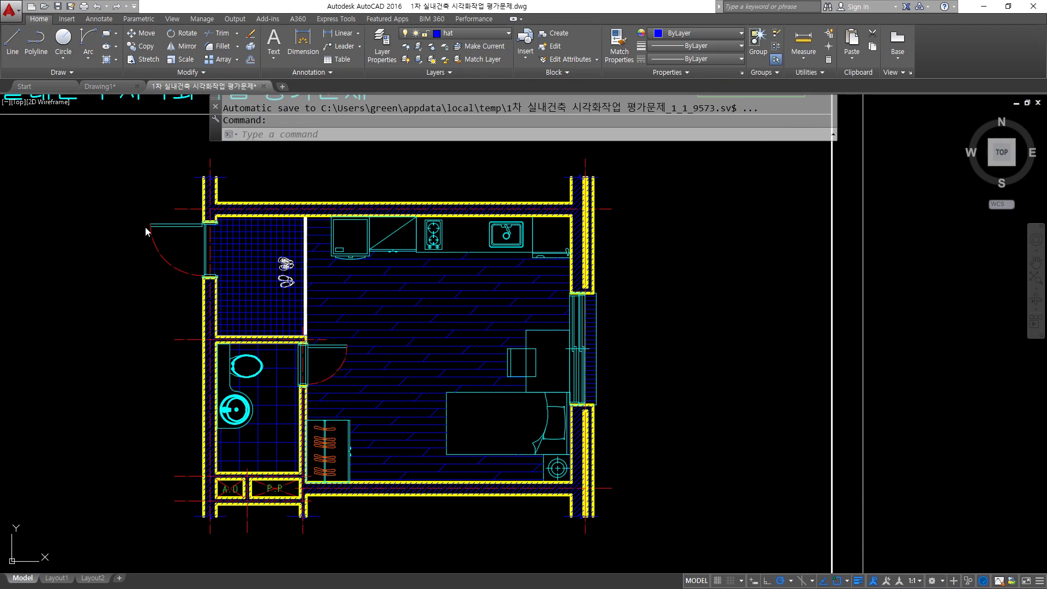
middle_drag(749, 294, 693, 293)
middle_drag(876, 321, 535, 320)
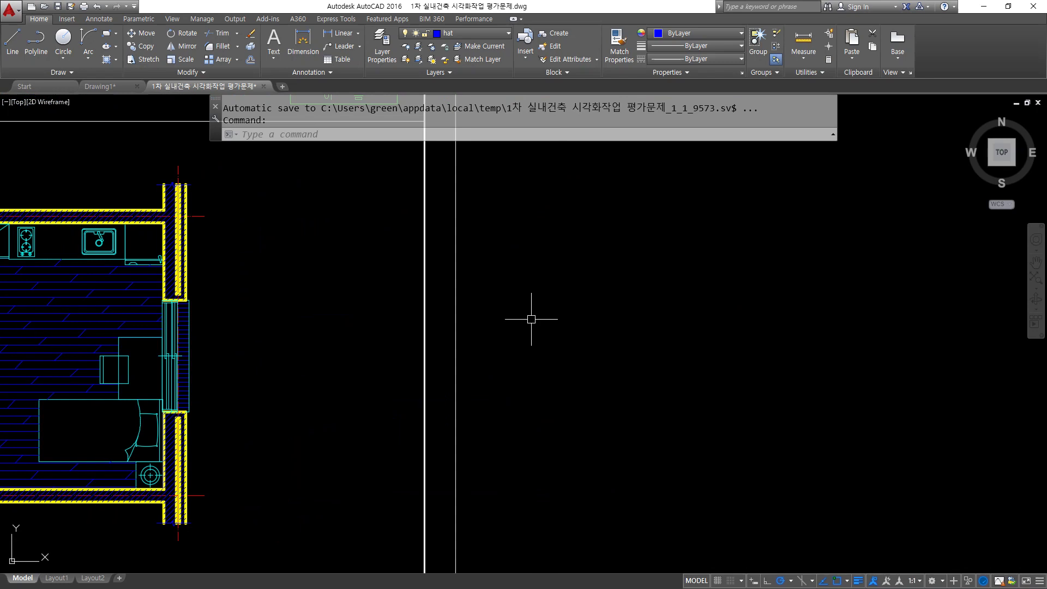
text(i)
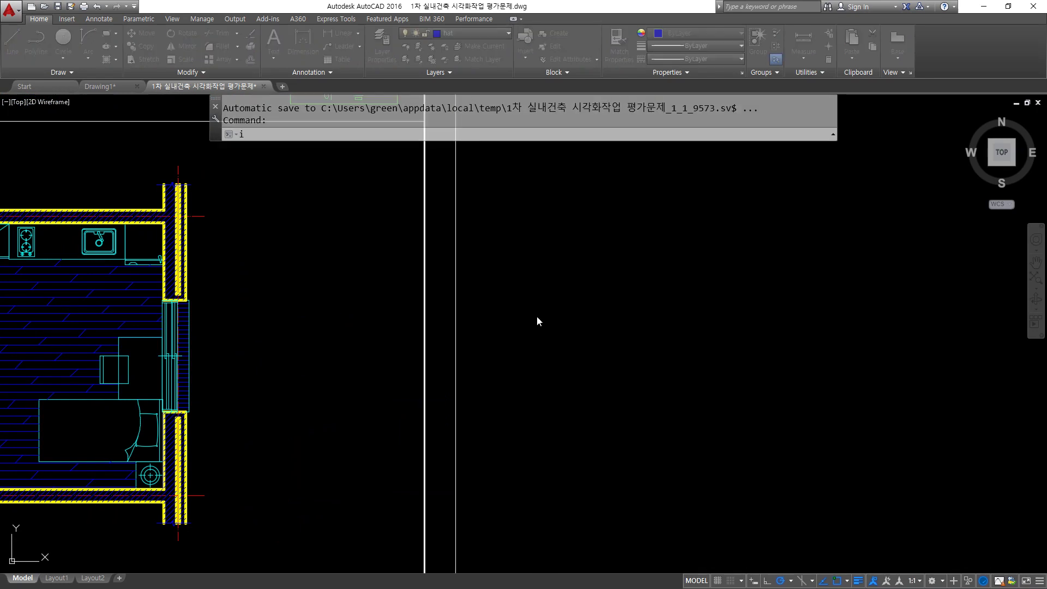
key(Return)
click(523, 231)
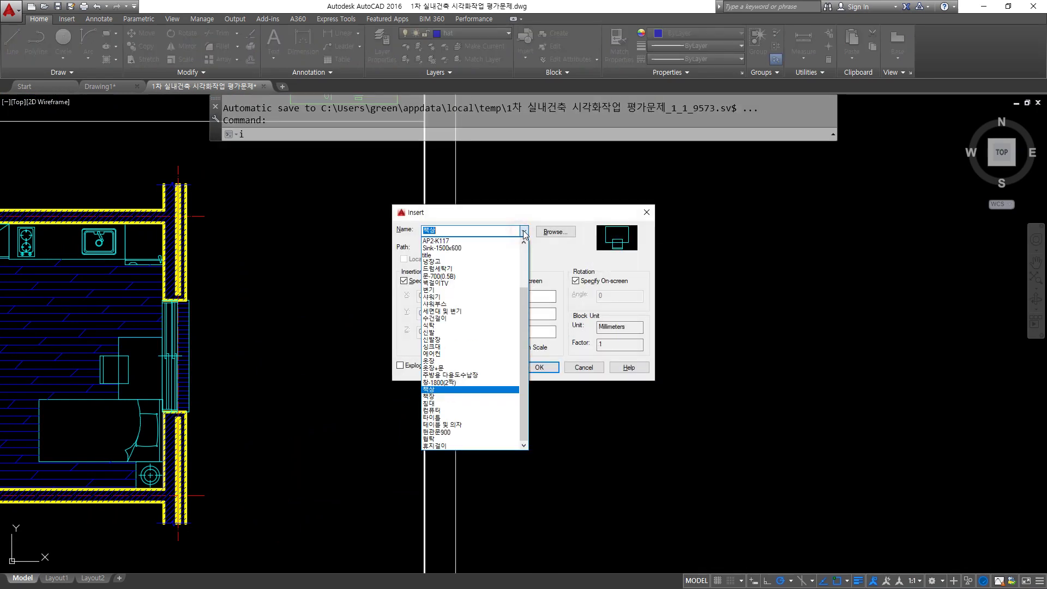
click(524, 309)
drag(526, 316, 530, 279)
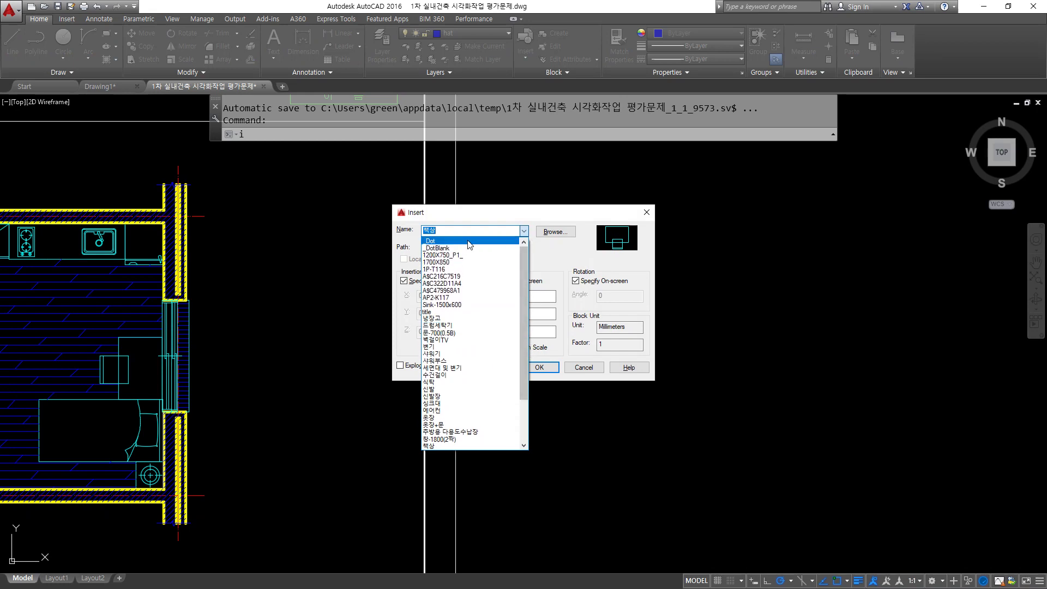
key(Escape)
key(Escape)
key(Escape)
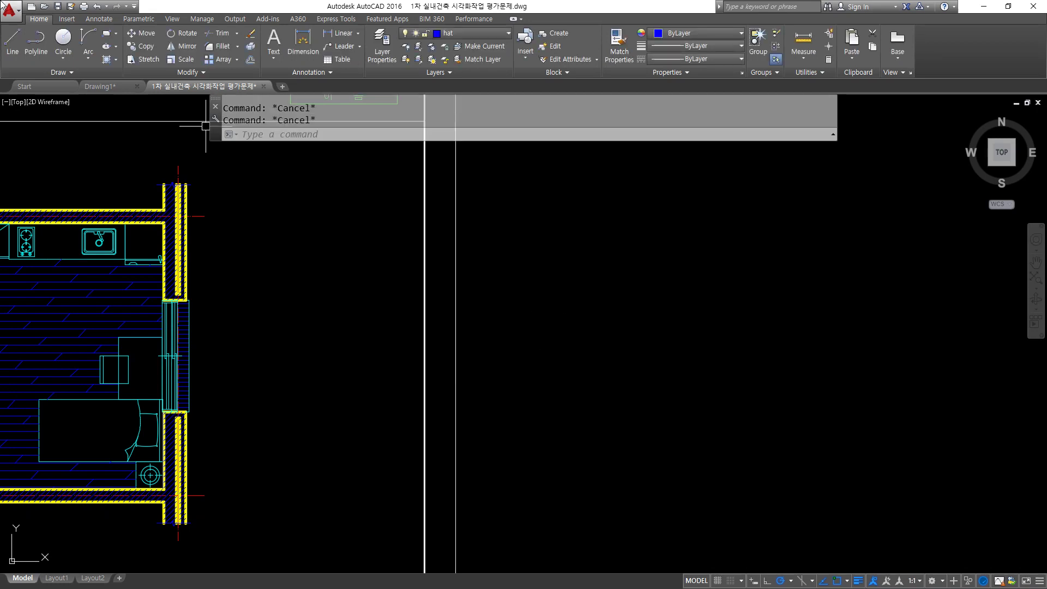
Step: Enlarge the block gallery to view the thumbnails of all defined blocks, then close it
click(66, 19)
click(13, 44)
scroll(139, 374, down, 1)
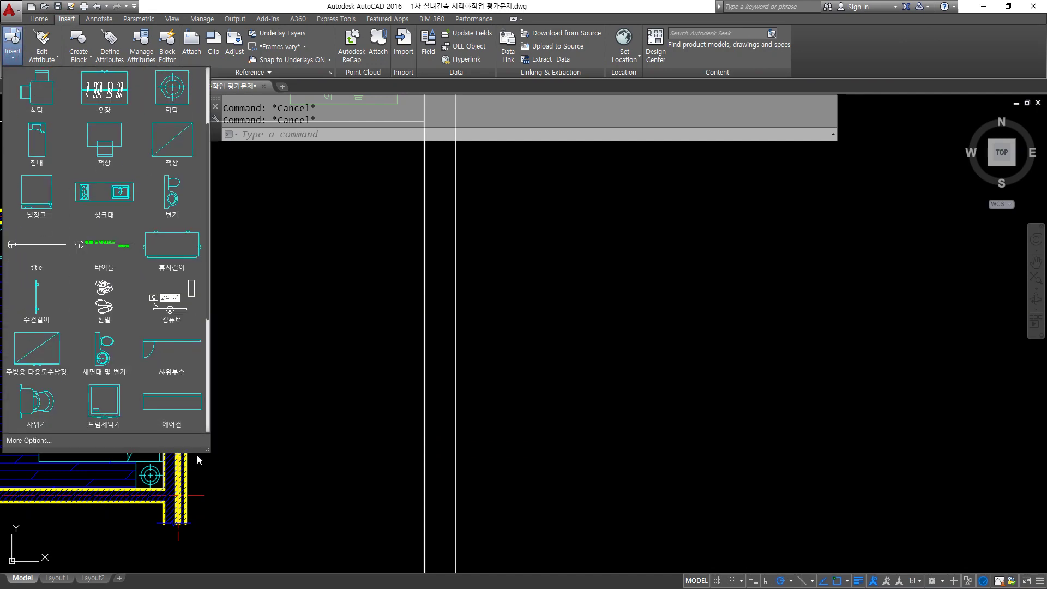
drag(208, 450, 449, 409)
drag(510, 402, 480, 399)
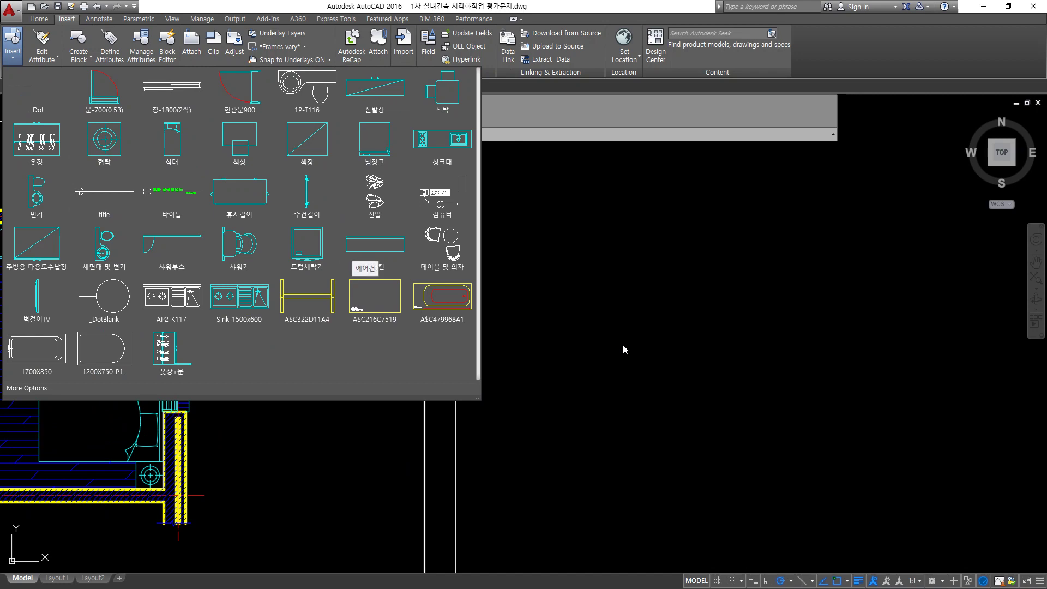
key(Escape)
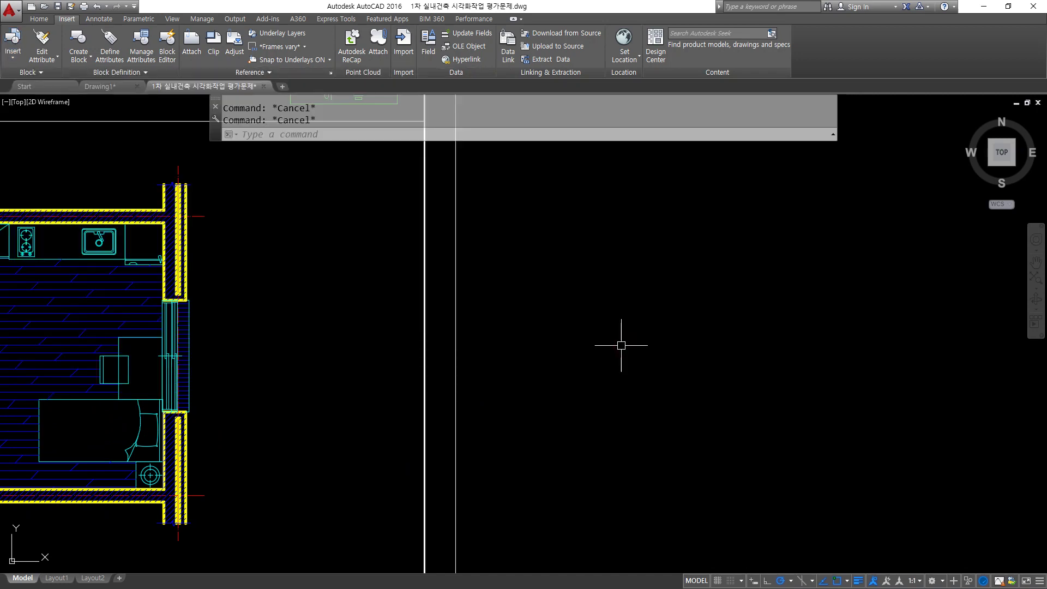
Step: Preview the 에어컨 block in the Insert dialog, then choose the 드럼세탁기 block as the one to insert
text(I)
key(Return)
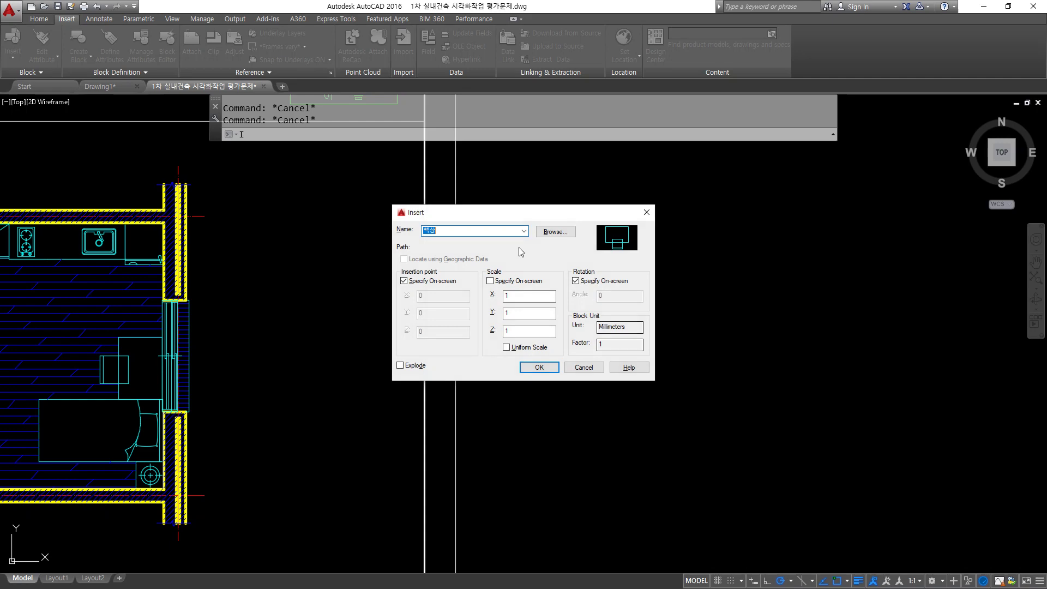
click(525, 231)
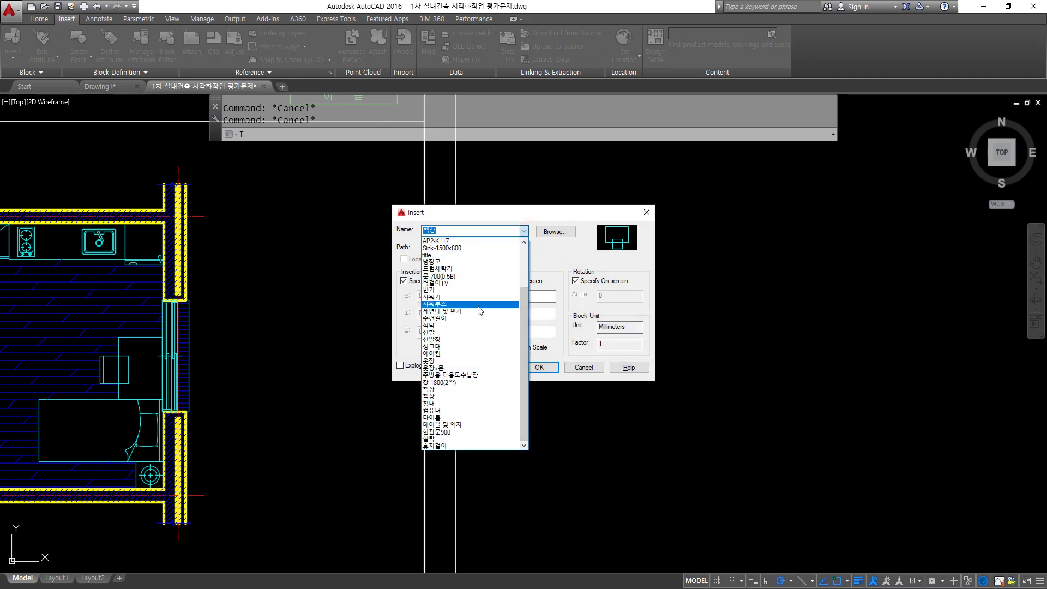
click(478, 304)
drag(636, 214, 644, 228)
click(524, 232)
click(478, 355)
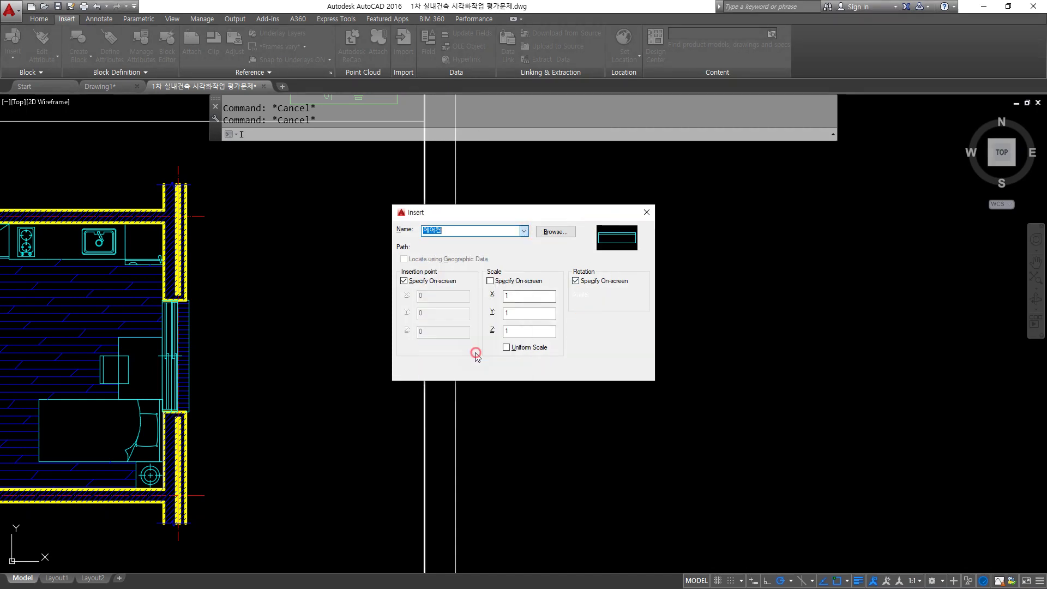
click(524, 232)
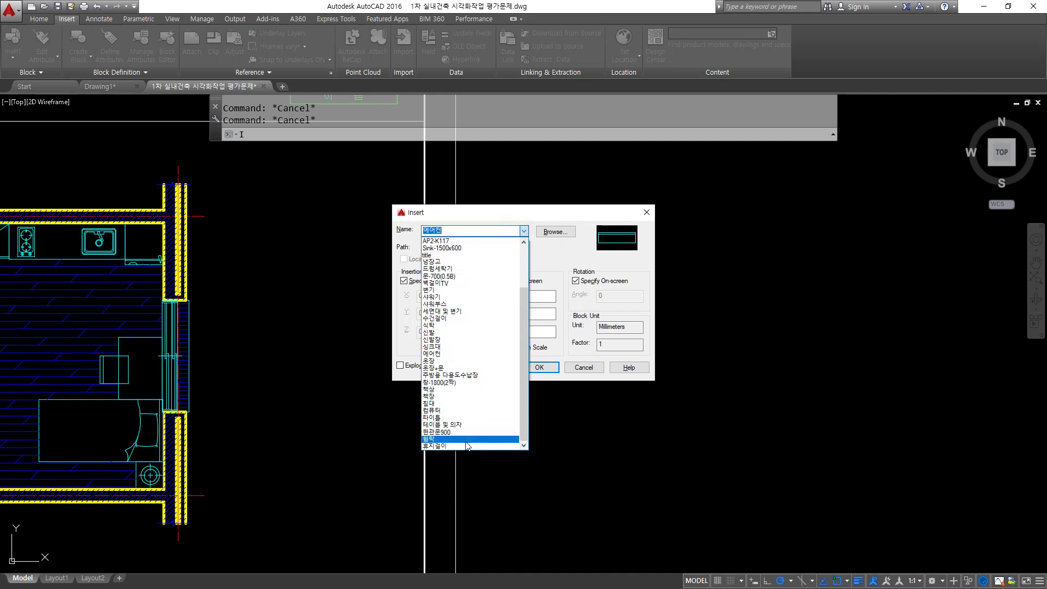
click(468, 269)
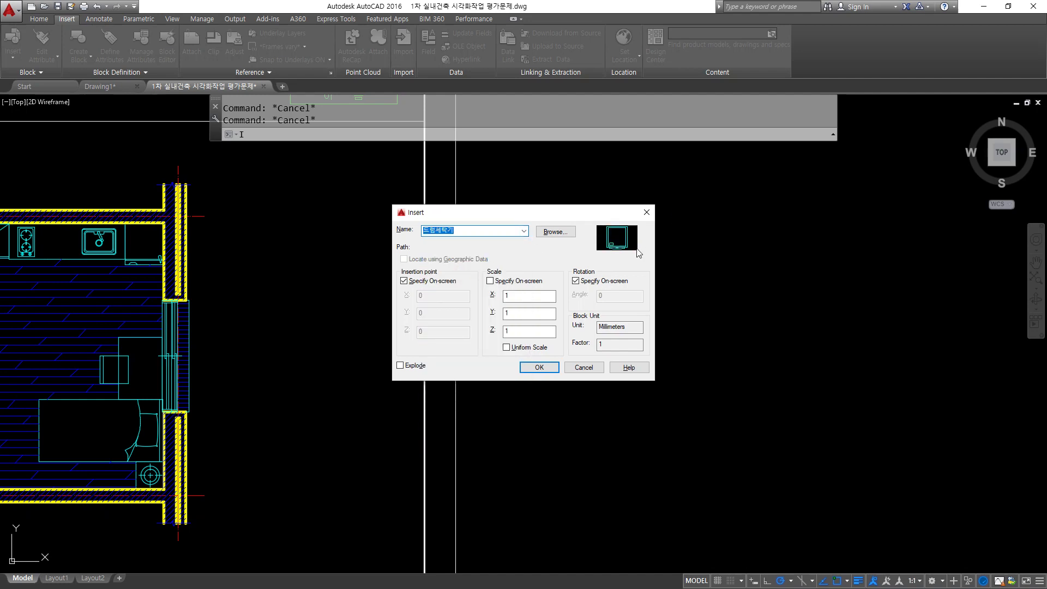
Step: Insert the 드럼세탁기 block without an on-screen insertion point, using coordinates 0,0,0 and the default rotation of 0
click(456, 231)
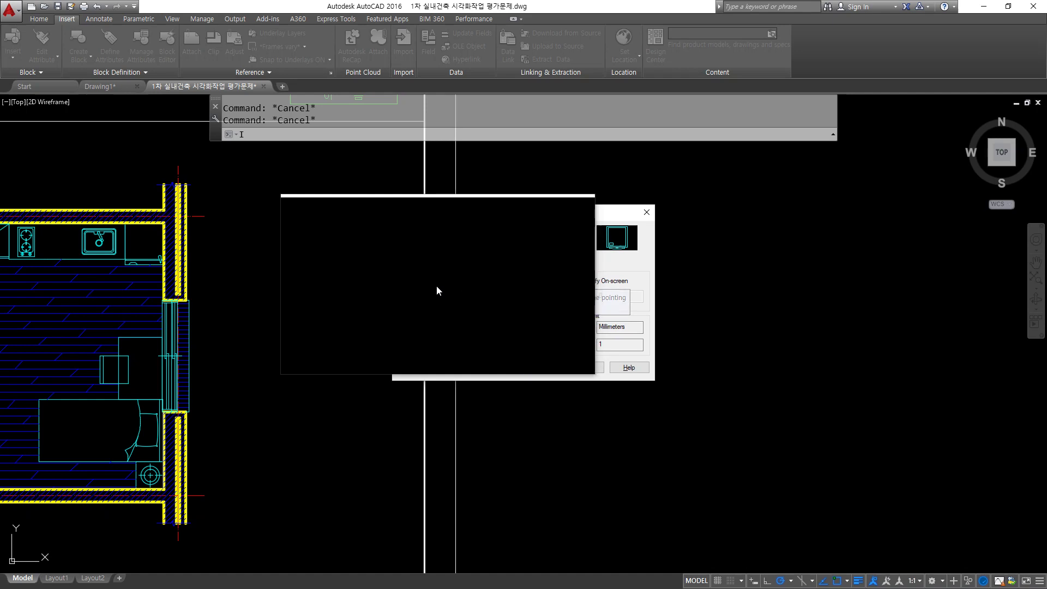
mouse_move(430, 280)
mouse_down()
mouse_move(430, 328)
mouse_move(427, 298)
mouse_up()
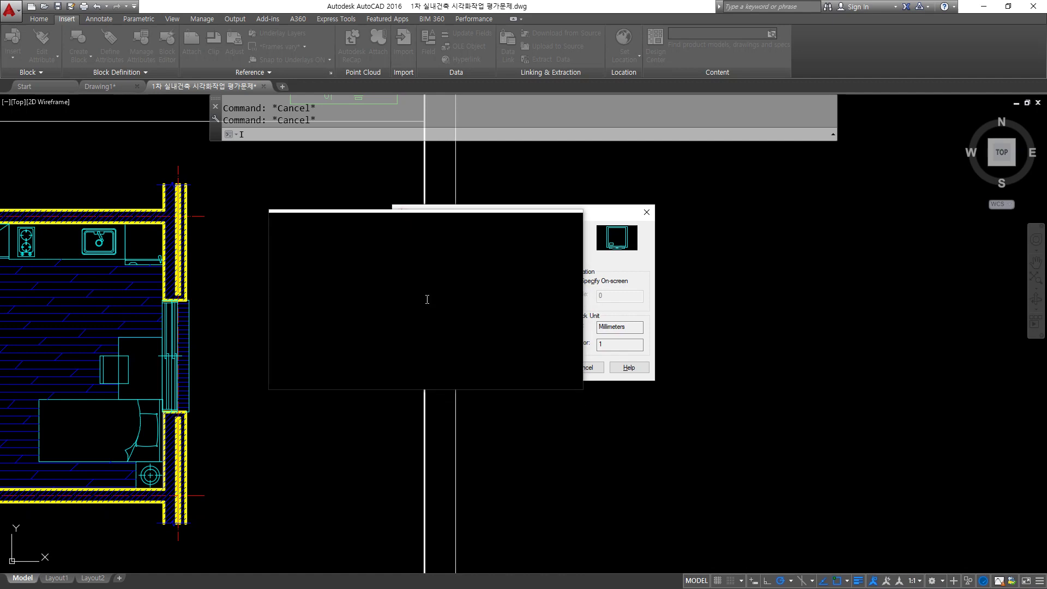
click(535, 366)
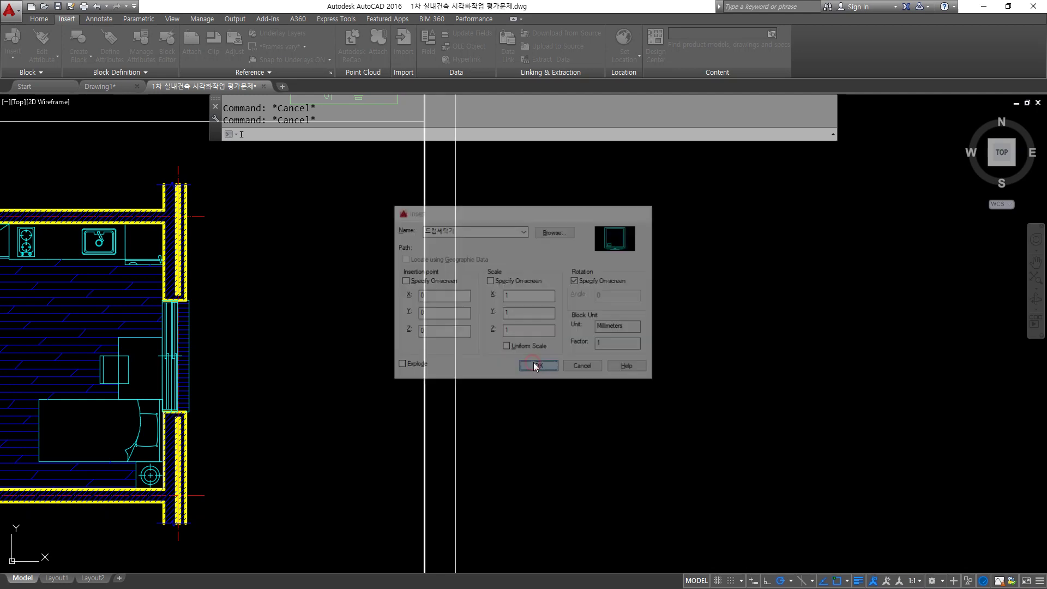
scroll(507, 317, down, 4)
scroll(360, 355, up, 4)
scroll(350, 333, down, 4)
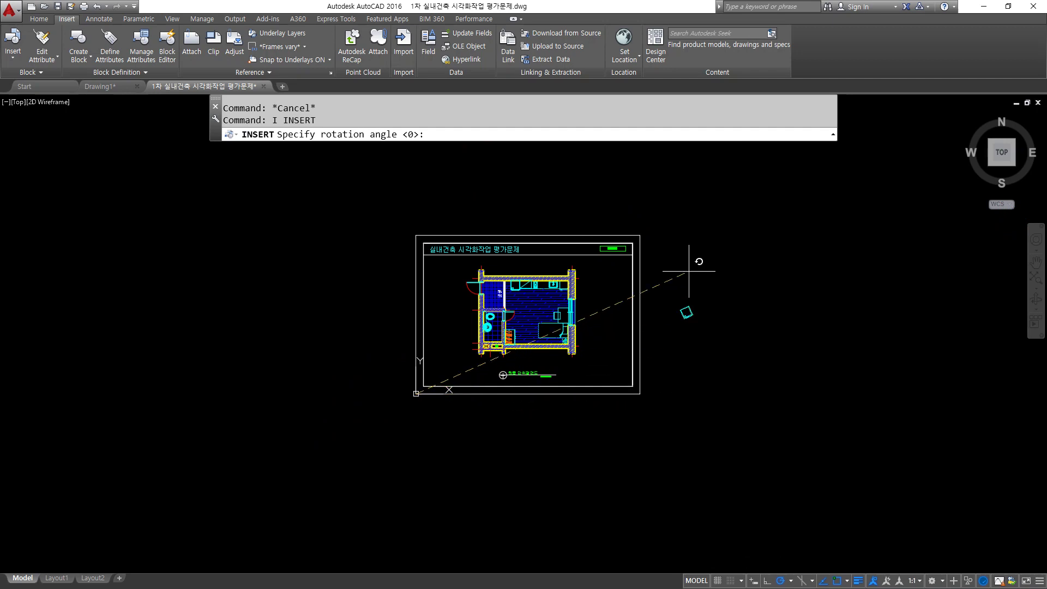
scroll(688, 322, up, 3)
scroll(692, 311, down, 3)
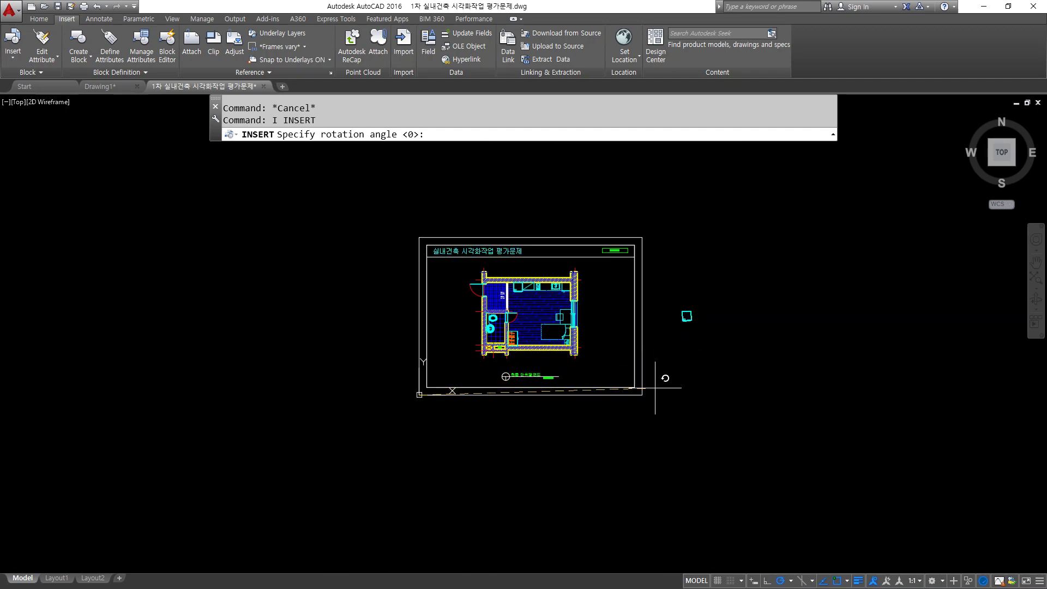
key(Return)
scroll(696, 309, up, 7)
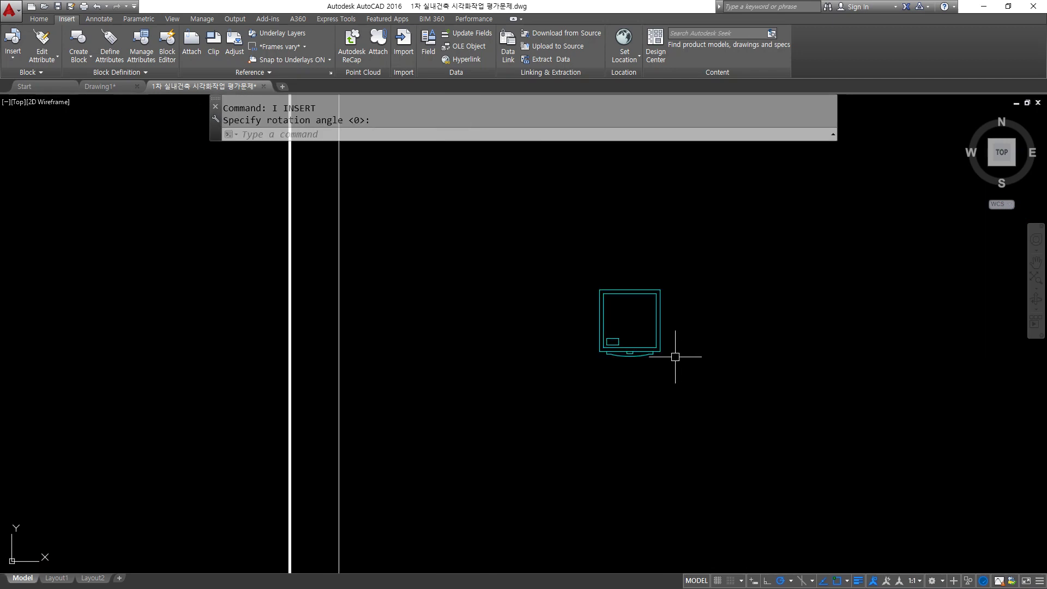
Step: Erase the inserted 드럼세탁기 block outside the drawing sheet
click(642, 362)
click(506, 210)
text(E)
key(Return)
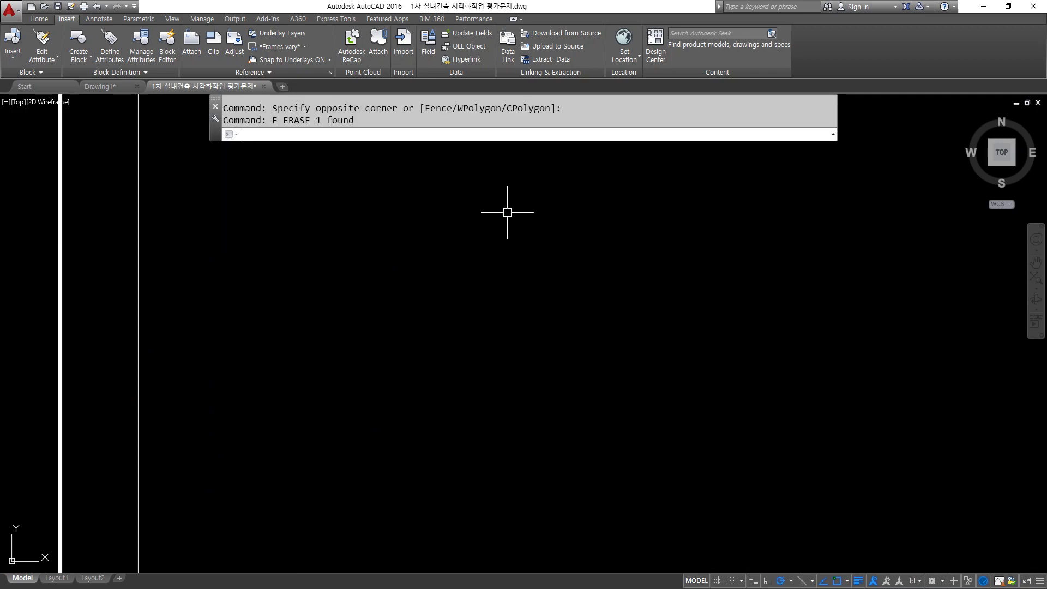
Step: Insert the 드럼세탁기 block at a point picked on screen in the empty area east of the sheet, rotated 180°
text(i)
key(Return)
click(433, 282)
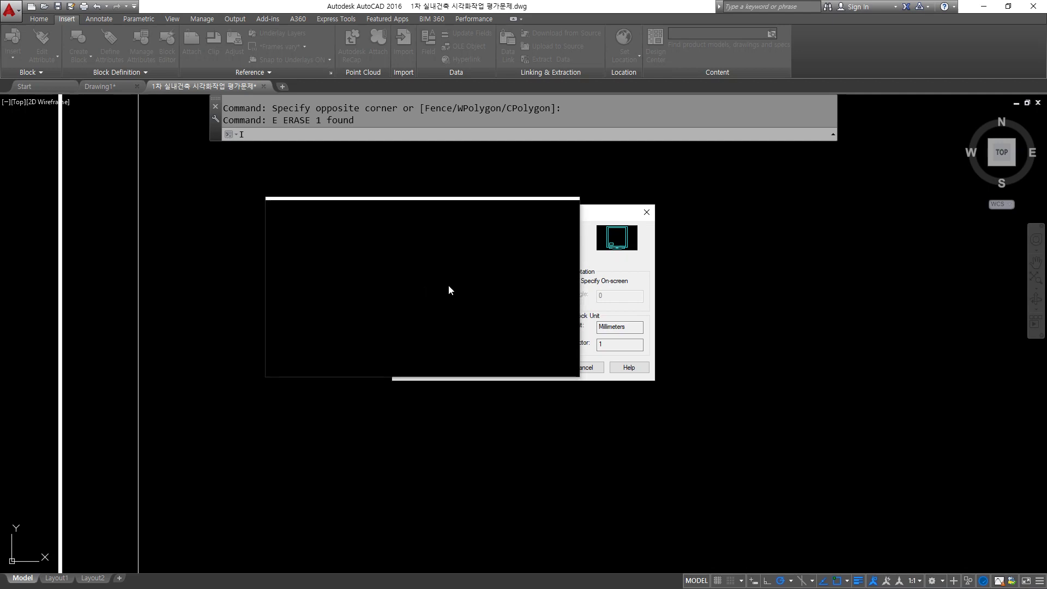
drag(524, 301, 594, 283)
click(551, 368)
click(550, 353)
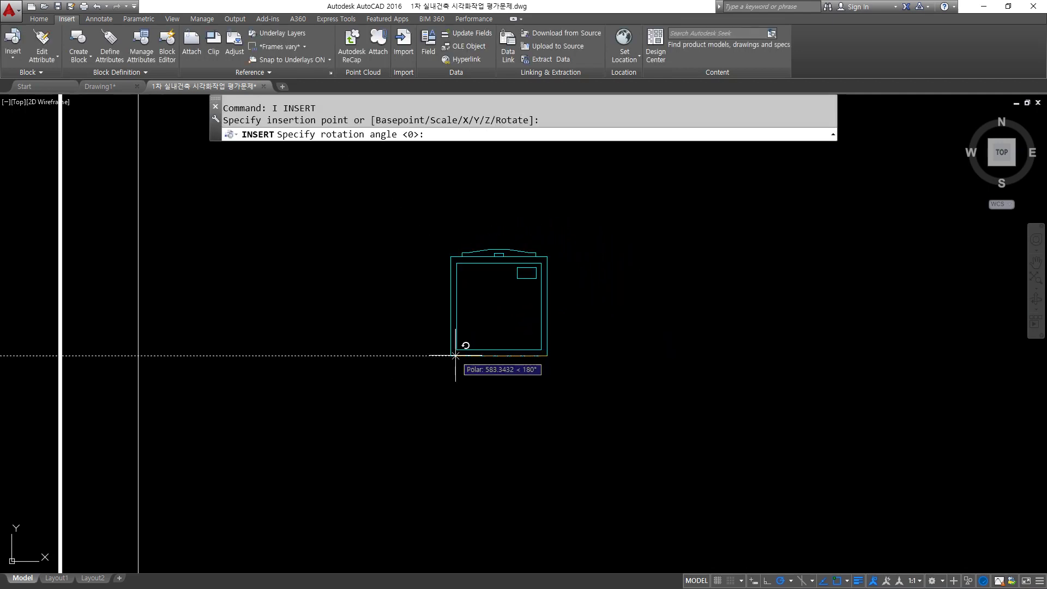
key(Return)
Step: Insert a second, unrotated 드럼세탁기 block at a picked point east of the first one
key(Return)
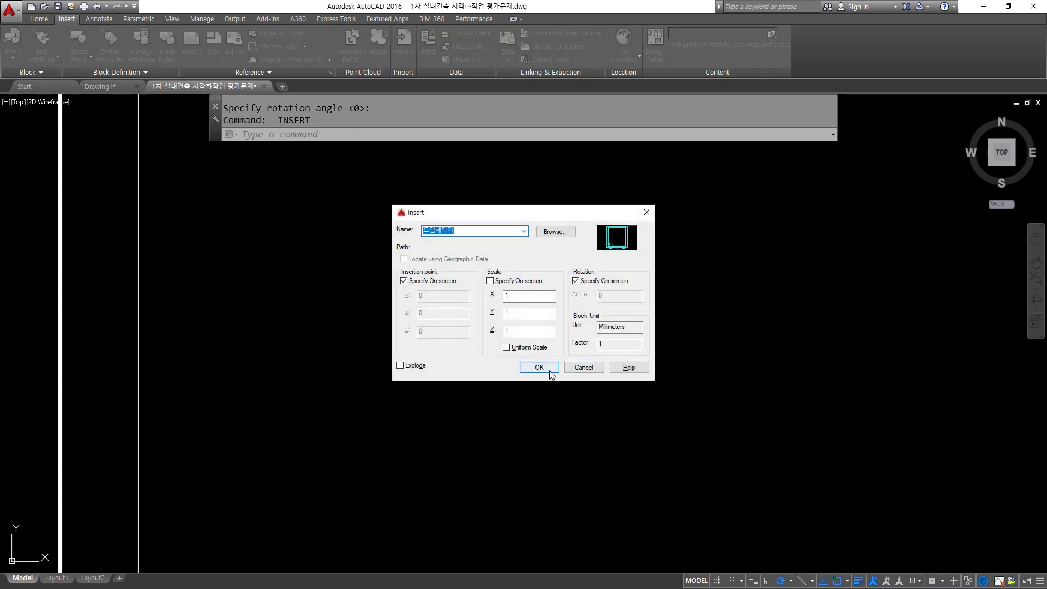
click(693, 256)
text(180)
key(Return)
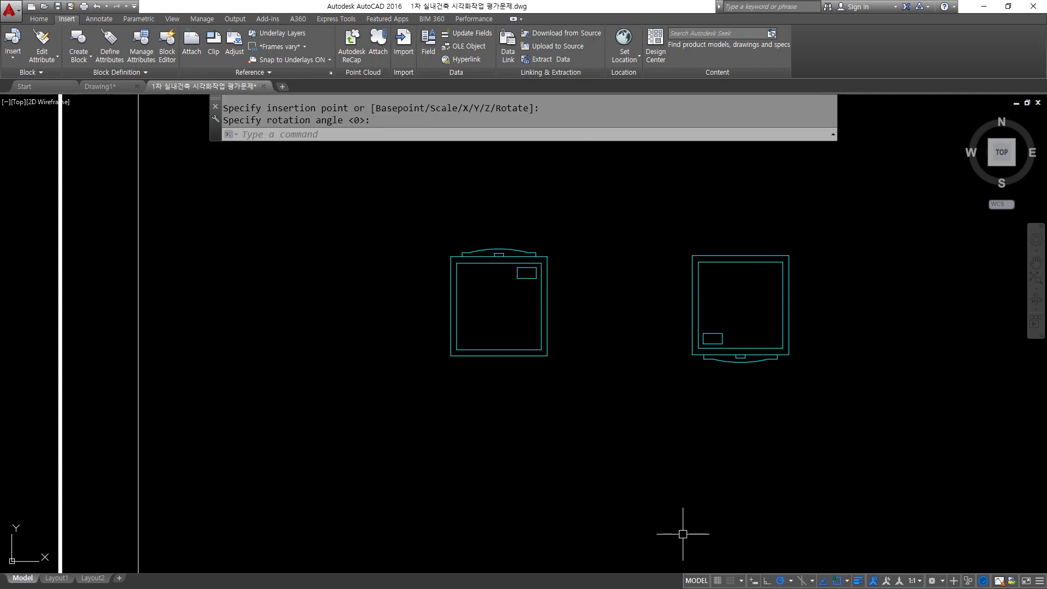
Step: Erase both 드럼세탁기 blocks outside the sheet and zoom to the whole drawing
click(836, 211)
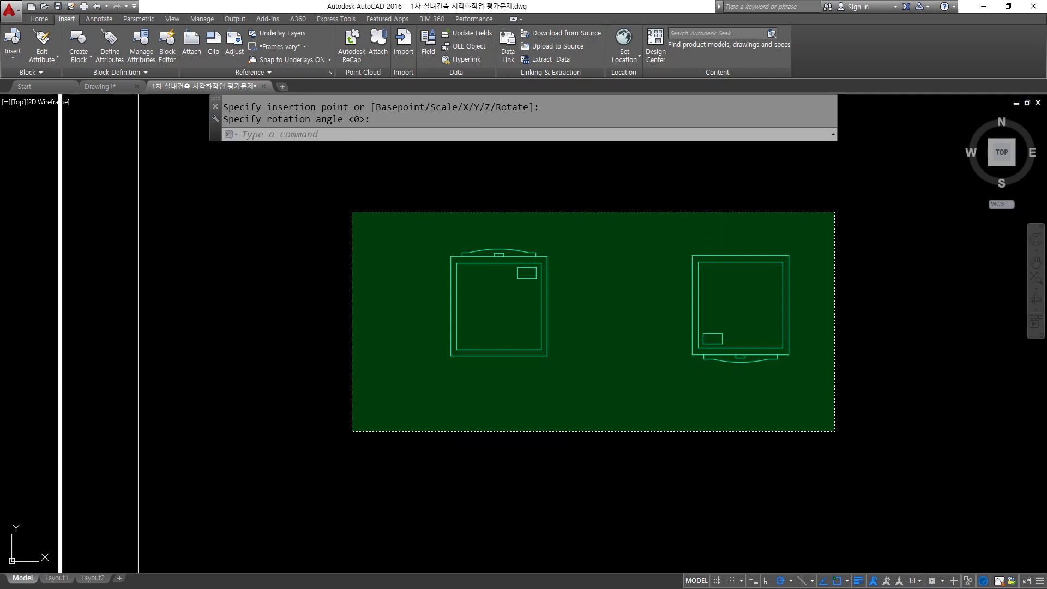
click(350, 428)
key(Delete)
text(z)
key(Return)
text(a)
key(Return)
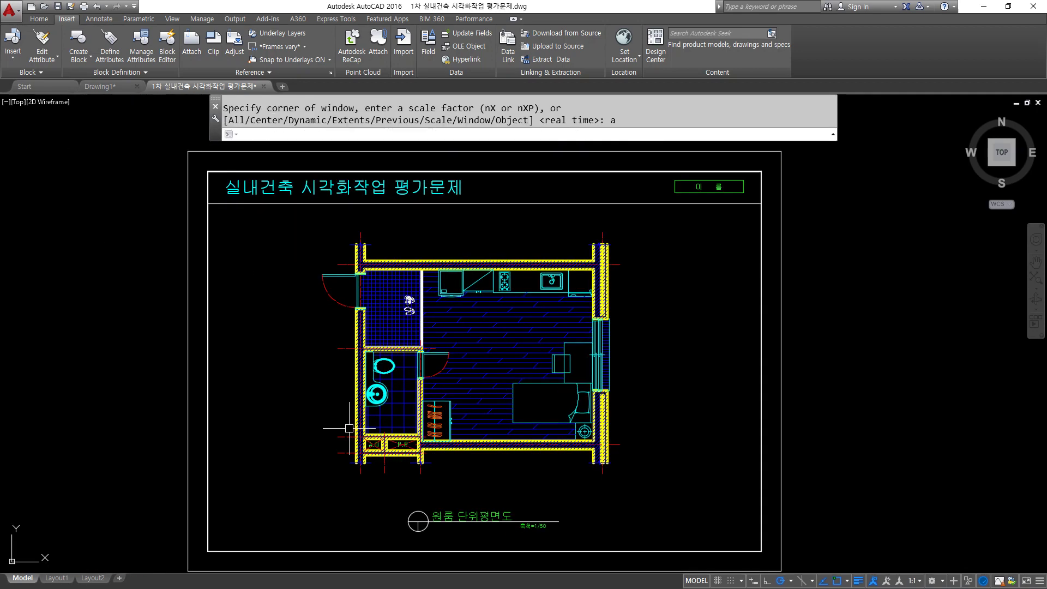
Step: Switch to the Drawing1 drawing and erase all of its objects
click(114, 88)
click(585, 205)
click(55, 529)
text(e)
key(Return)
Step: Start inserting a block from an external file and browse to the 502호 공유 folder on drive D
text(i)
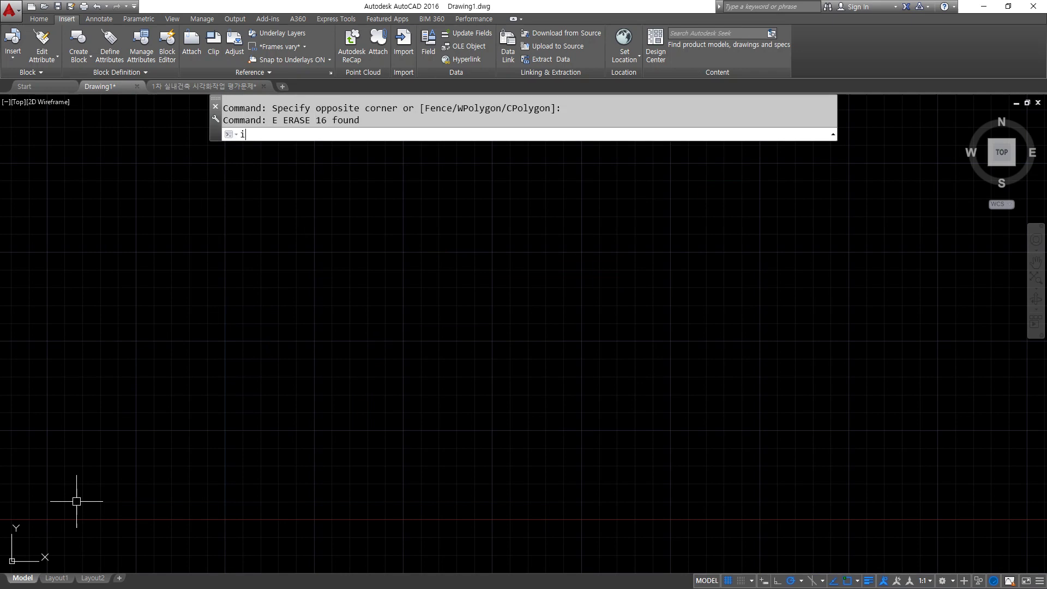
key(Return)
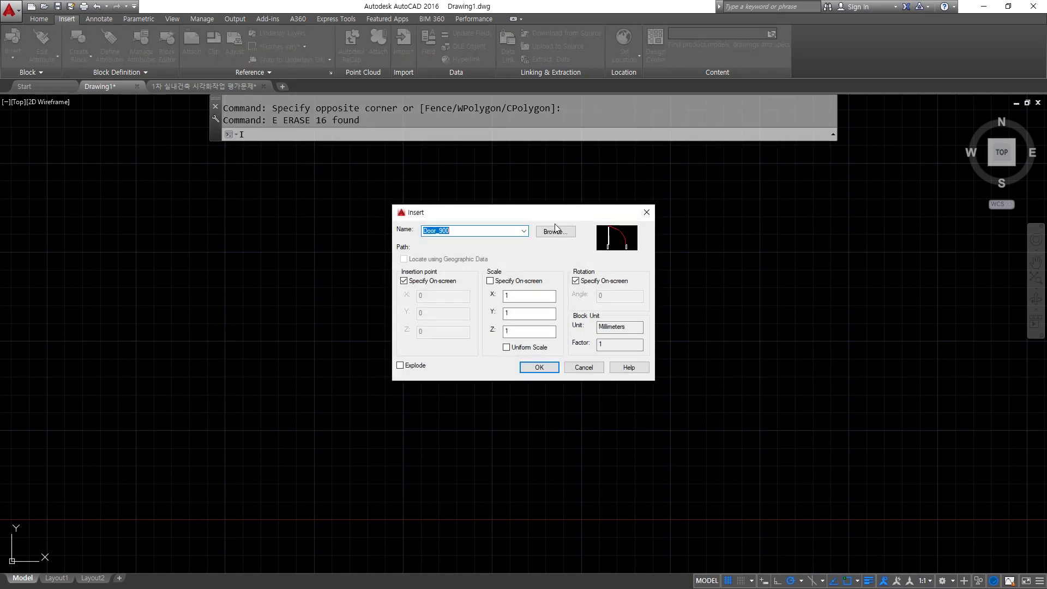
click(555, 231)
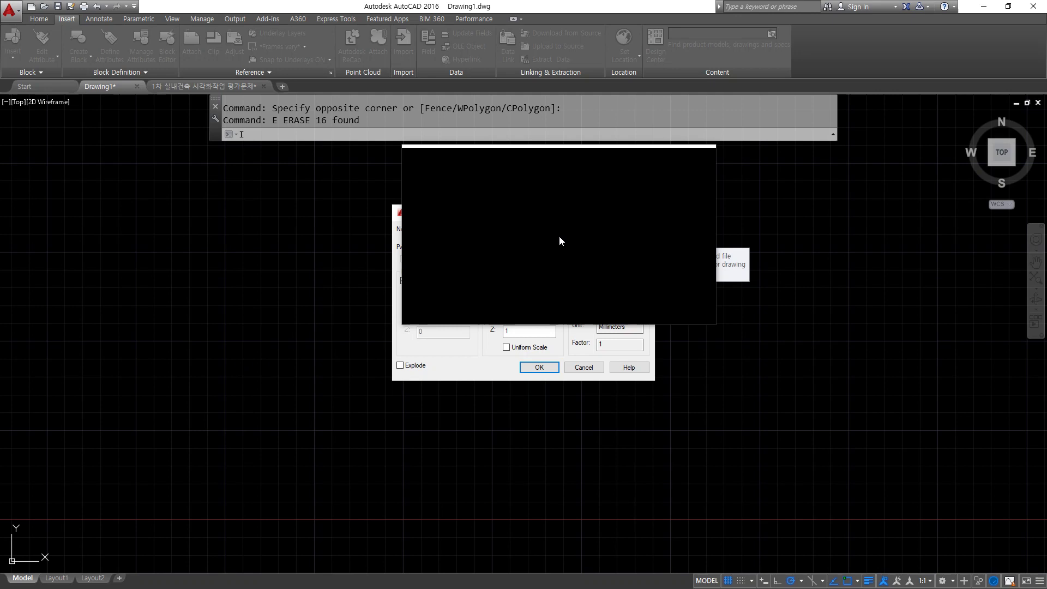
click(556, 233)
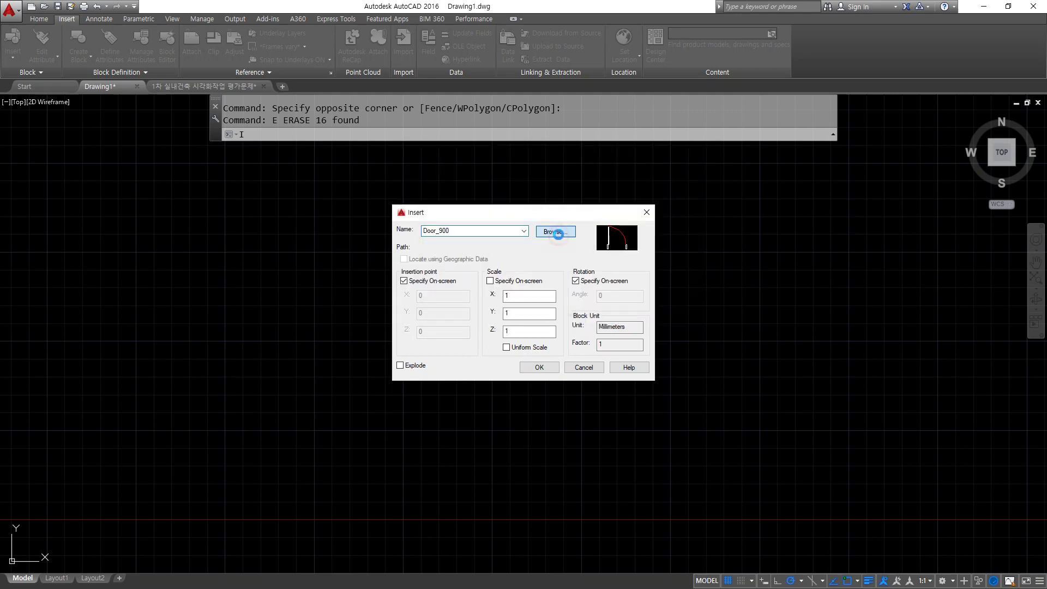
click(547, 181)
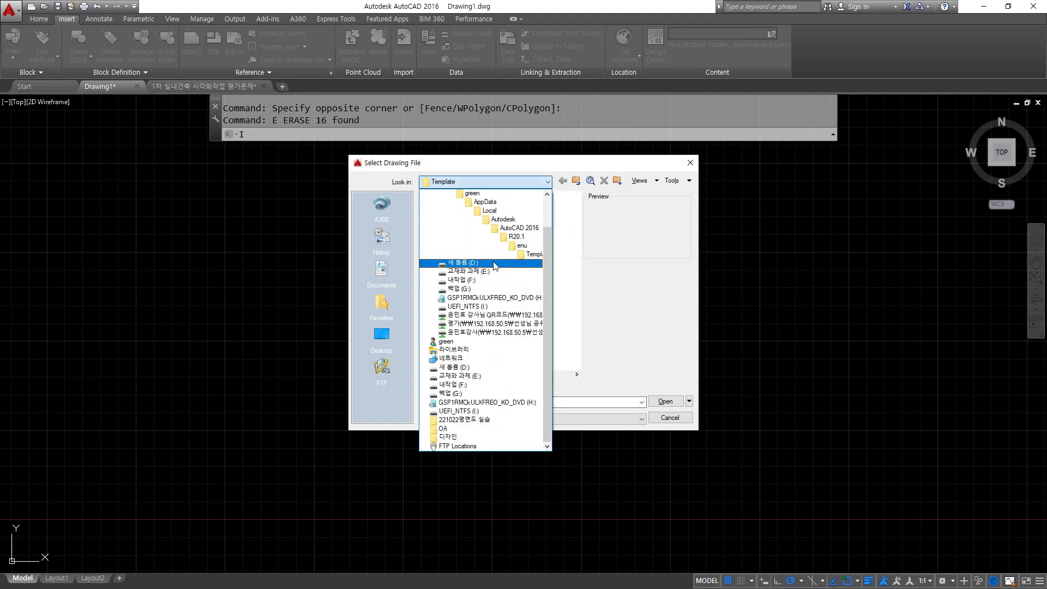
click(467, 263)
click(462, 231)
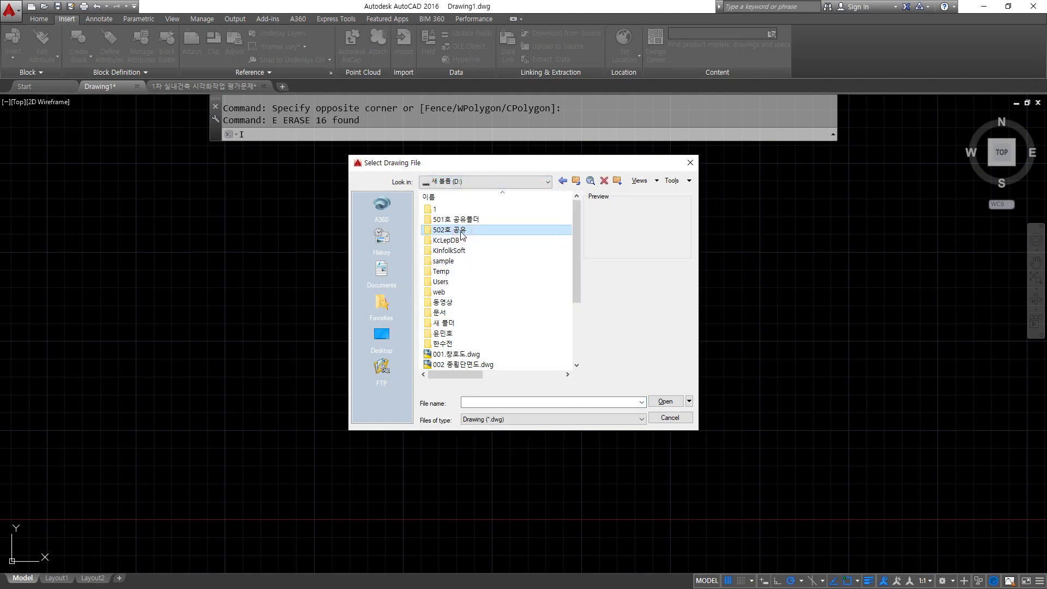
double_click(462, 231)
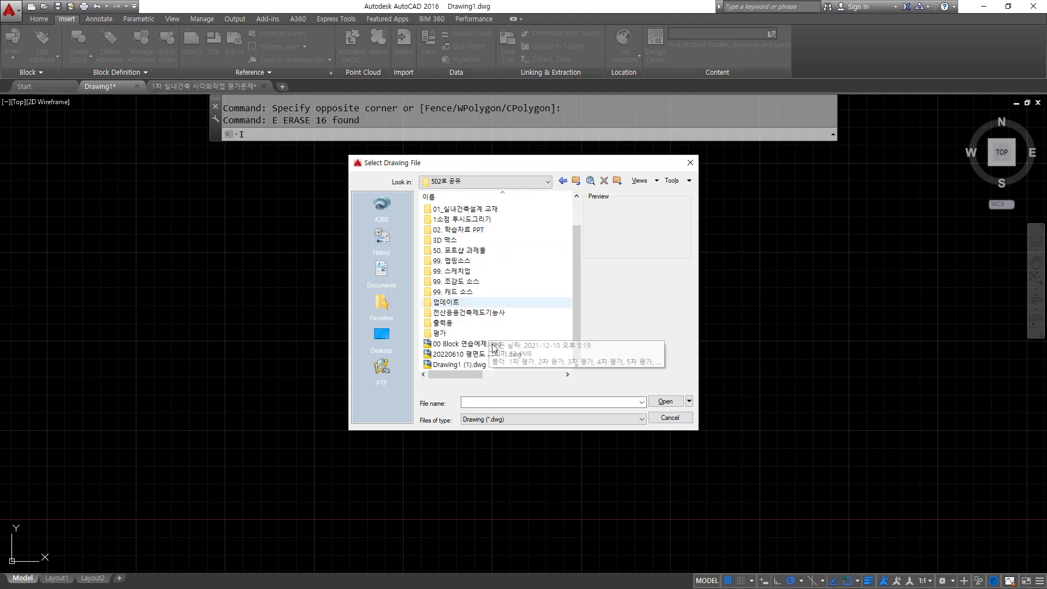
Step: Preview the drawing files in the folder and choose 00 Block 연습예제.dwg as the block source
click(473, 344)
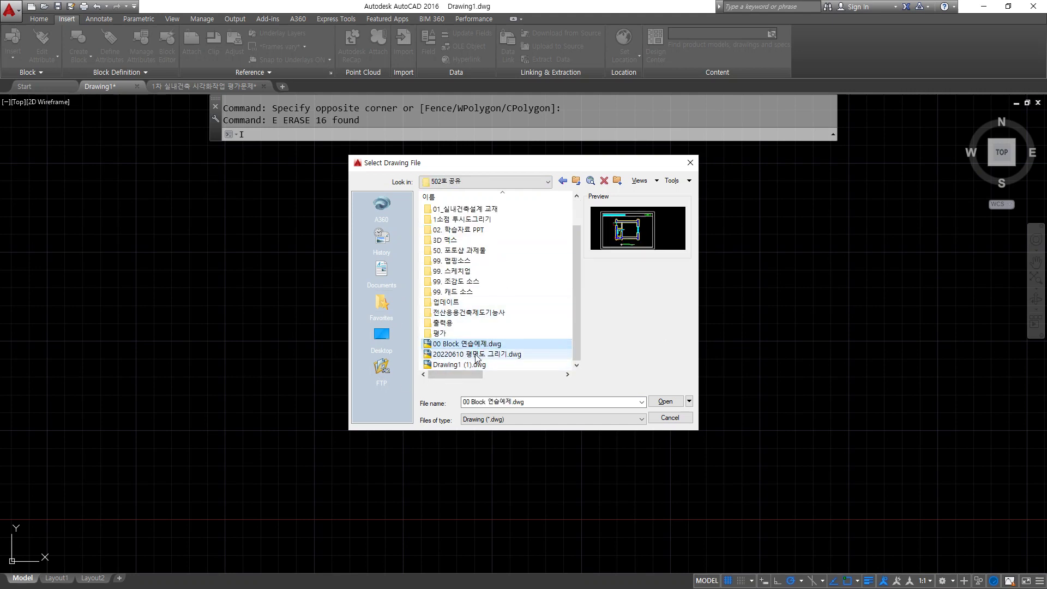
click(478, 354)
click(471, 364)
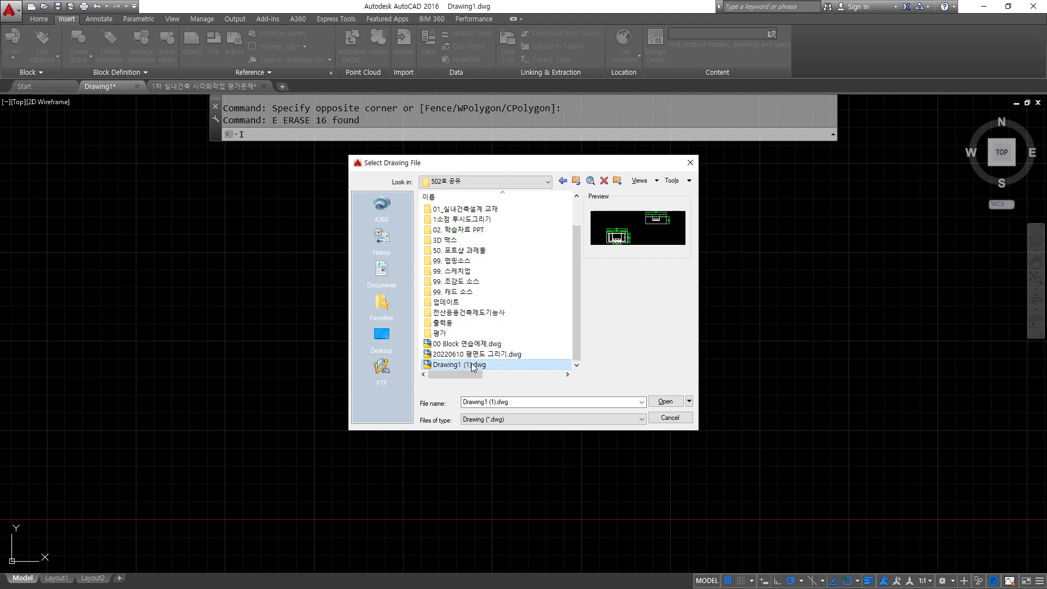
click(480, 345)
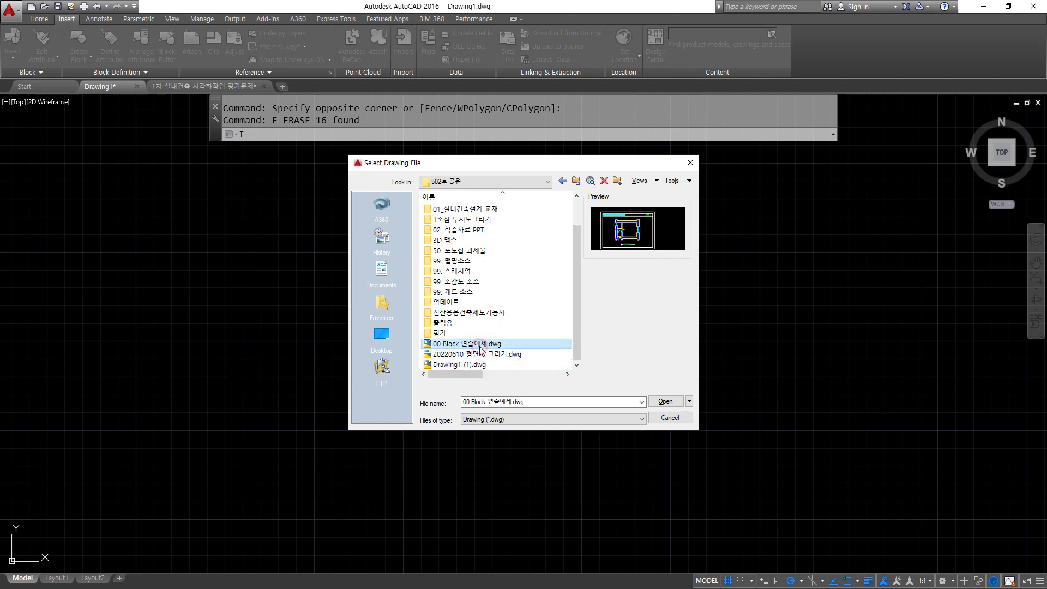
click(666, 402)
Step: Insert the 00 Block 연습예제 drawing at 0,0 with the default rotation of 0
click(539, 368)
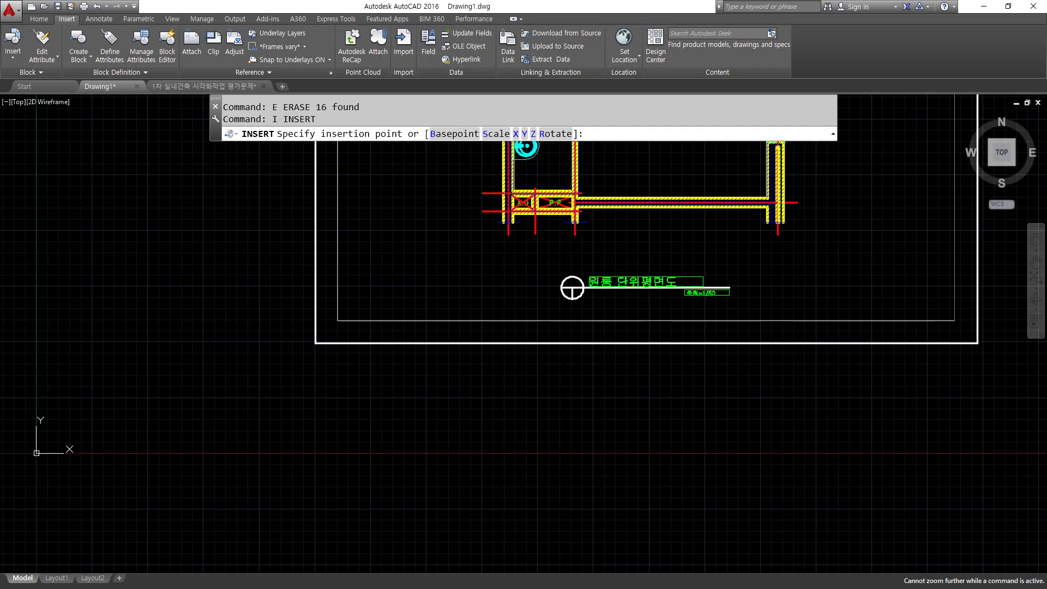
text(0,0)
key(Return)
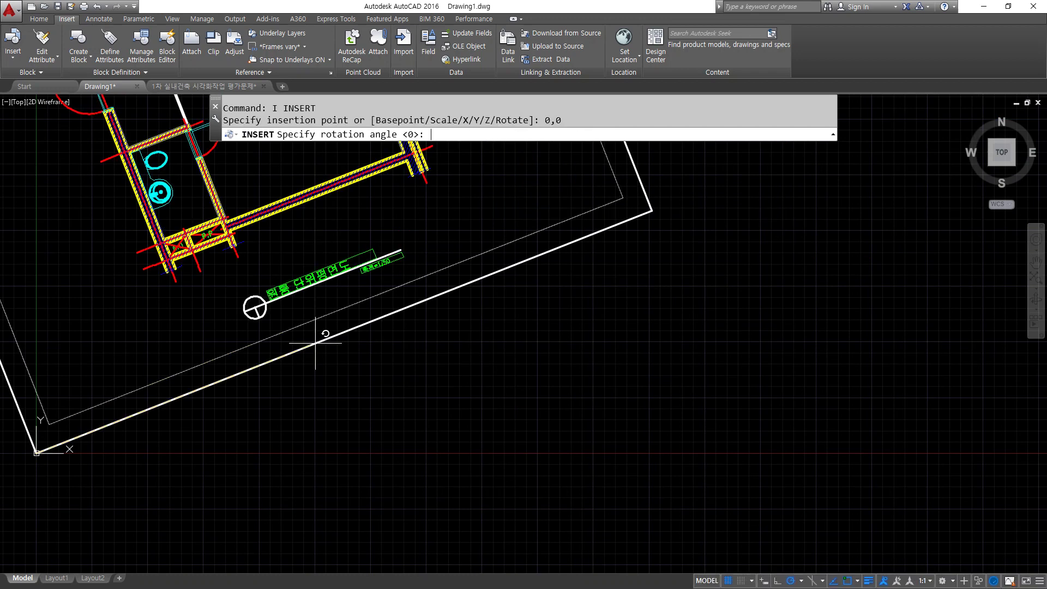
key(Return)
scroll(281, 427, down, 3)
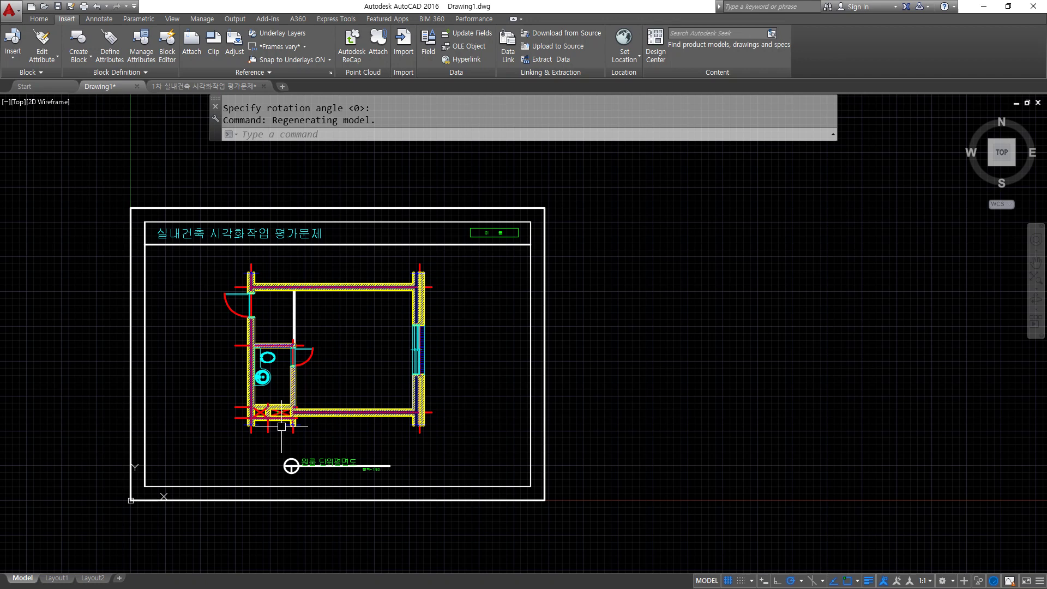
Step: Select the inserted floor plan to check how its objects are grouped, then clear the selection
click(303, 286)
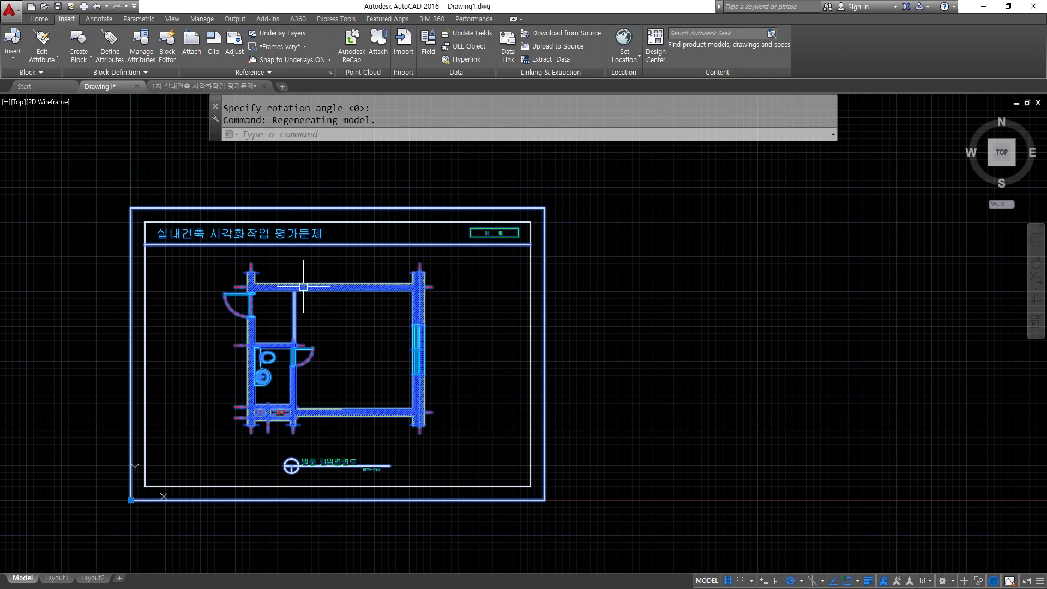
key(Escape)
key(Escape)
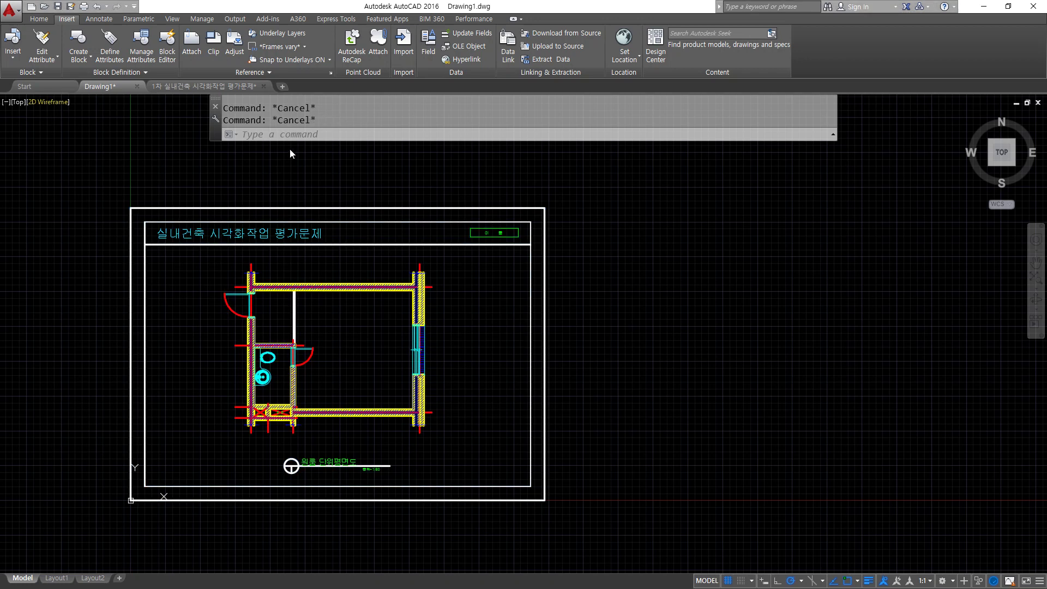
Step: Switch to the Notepad notes and highlight the BEdit command in the line about blocks
key(alt+Tab)
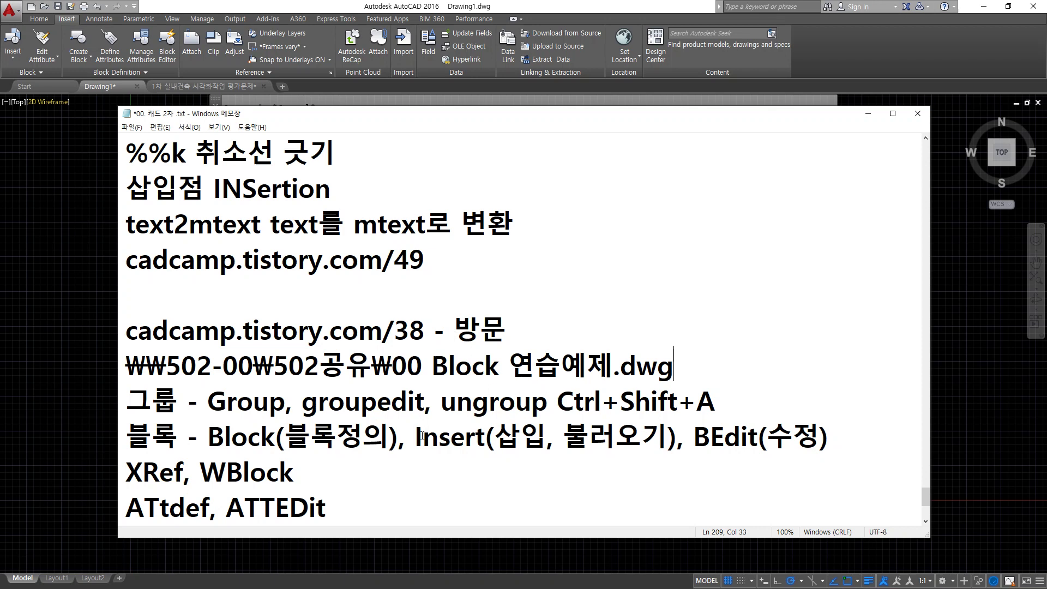
drag(695, 427, 749, 431)
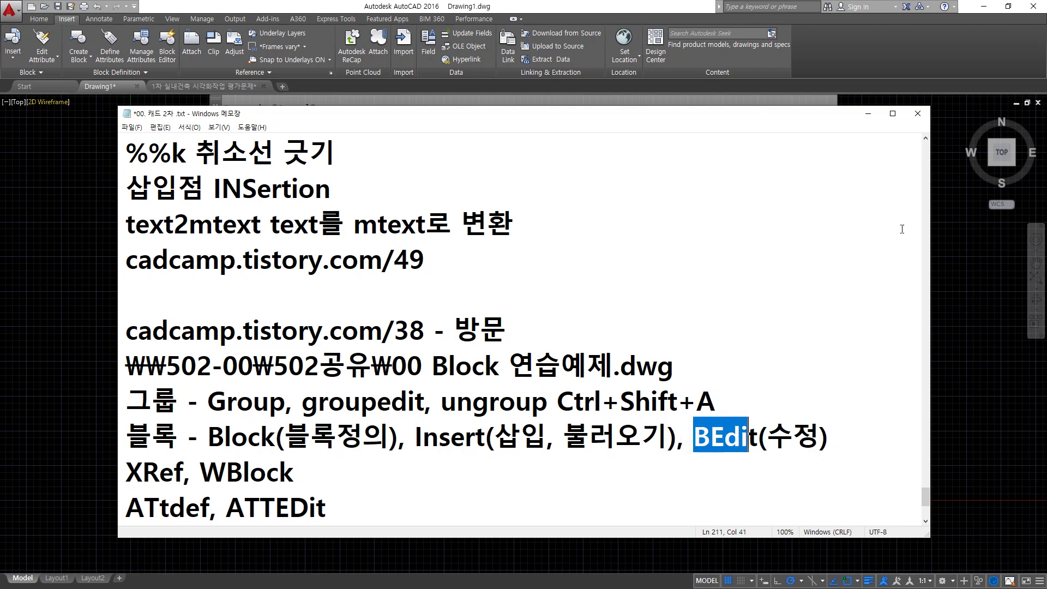
Step: Switch back to AutoCAD, select the inserted floor plan and open 00 Block 연습예제 in the Block Editor with BEdit
key(alt+Tab)
click(276, 335)
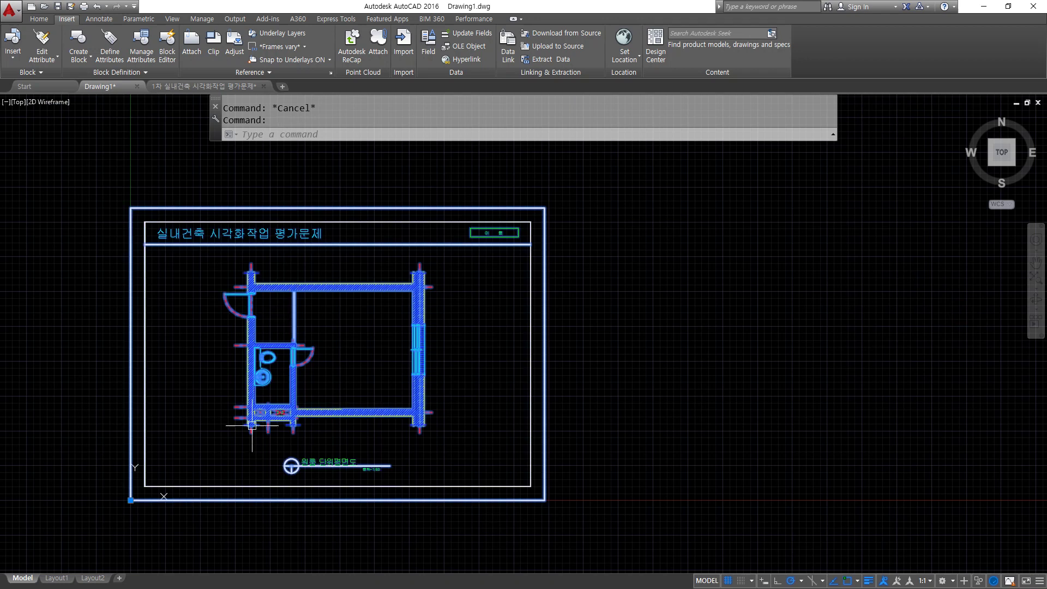
key(Return)
text(b)
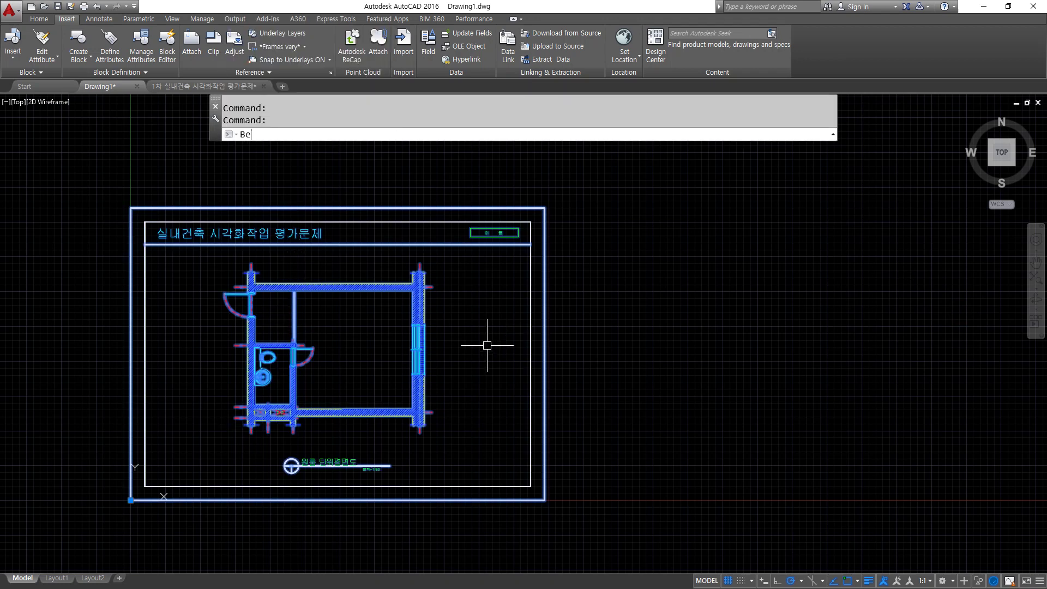
text(e)
key(Return)
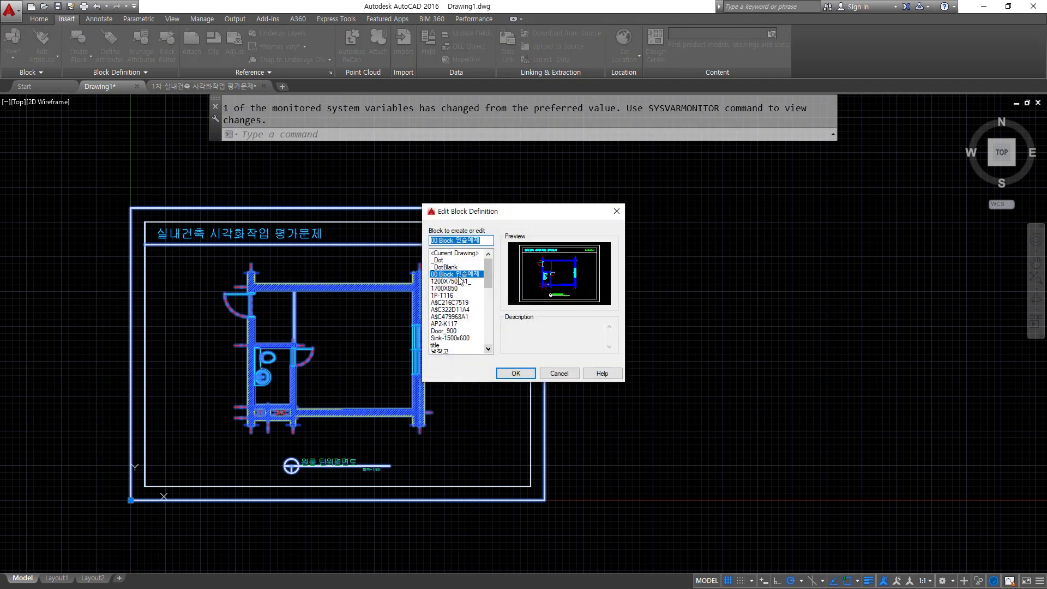
mouse_move(473, 282)
mouse_down()
mouse_move(429, 281)
mouse_move(488, 267)
mouse_move(495, 287)
mouse_up()
click(514, 373)
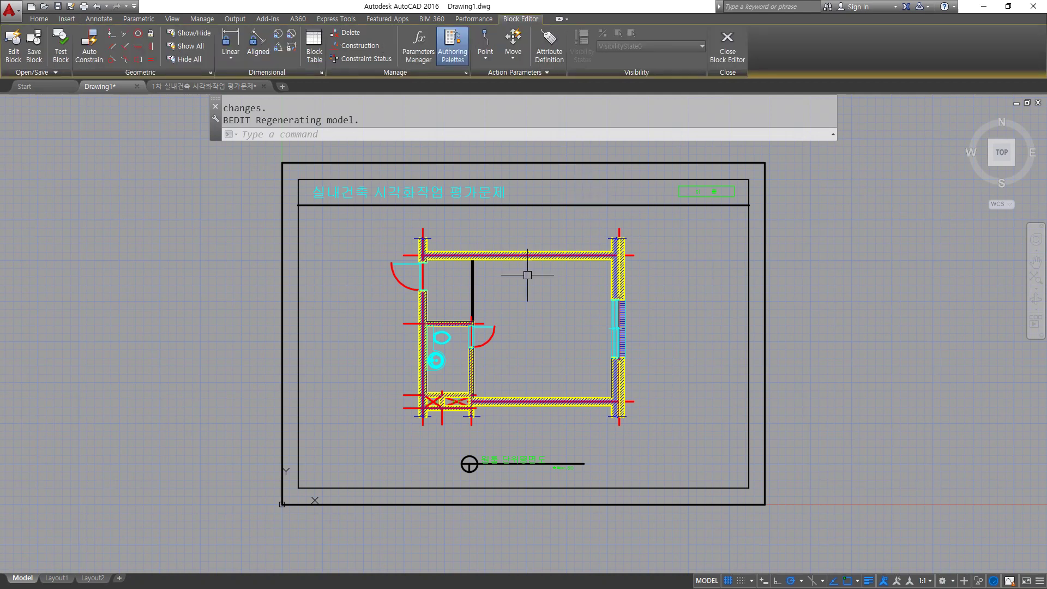
Step: Draw two overlapping circles of different sizes in the main room of the floor plan
text(c)
key(Return)
click(533, 311)
click(545, 326)
key(Return)
click(547, 347)
click(522, 350)
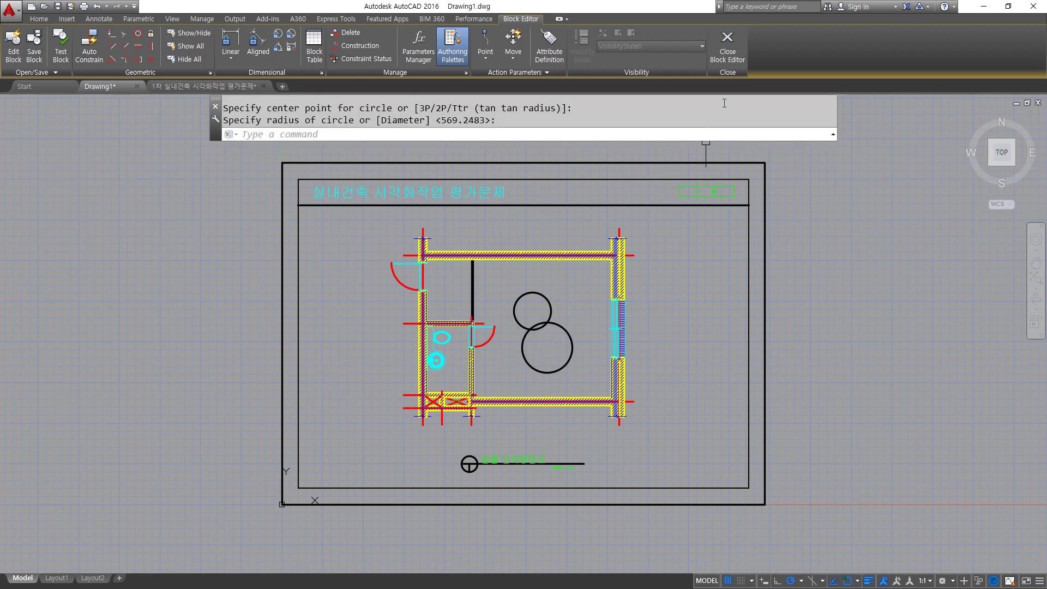
Step: Close the Block Editor and save the changes to 00 Block 연습예제
drag(749, 79, 705, 54)
drag(764, 57, 742, 82)
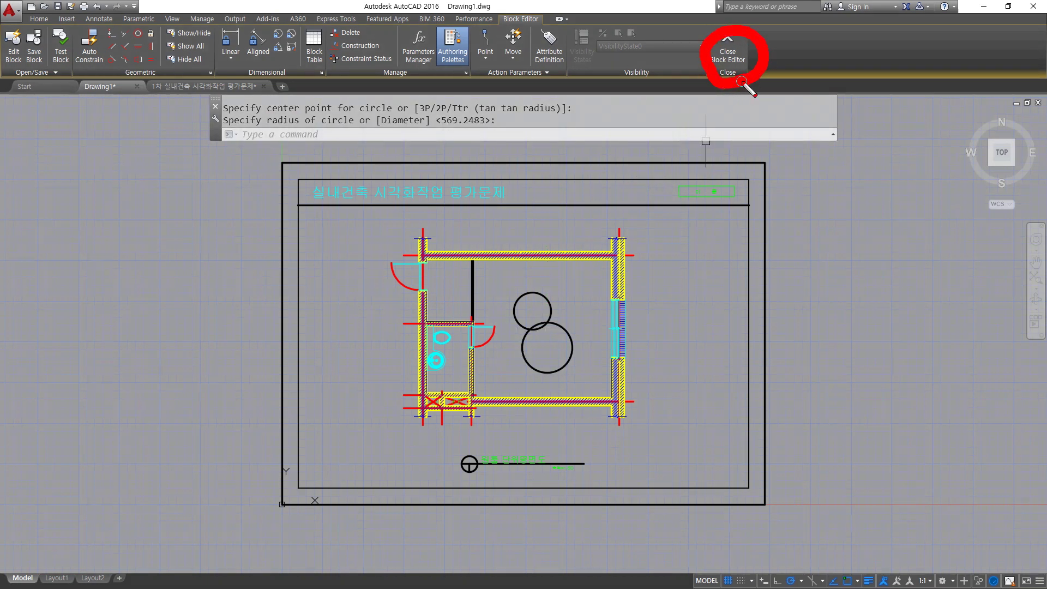
key(Escape)
click(728, 50)
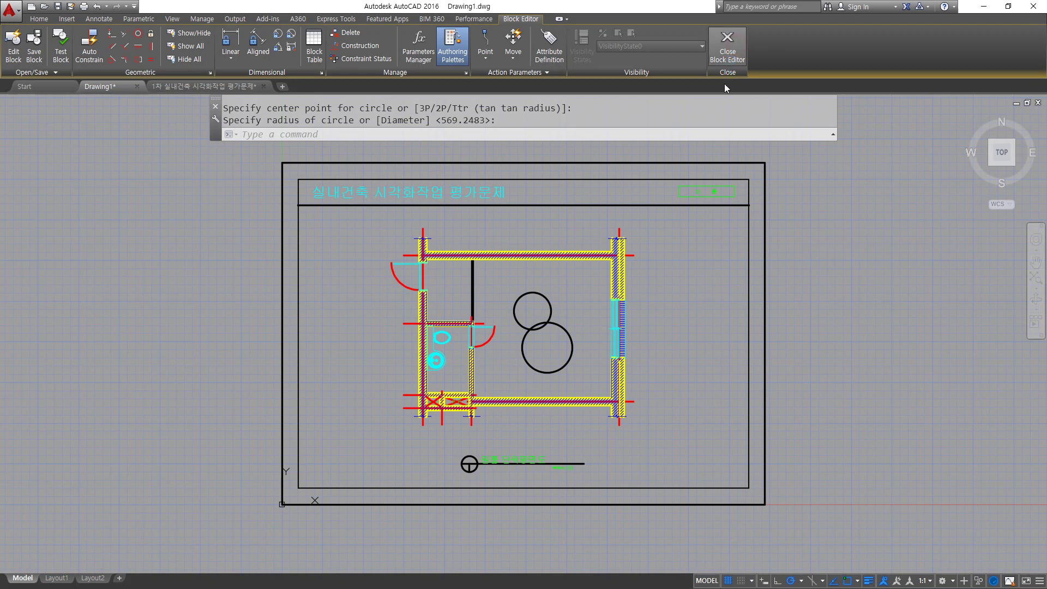
click(483, 280)
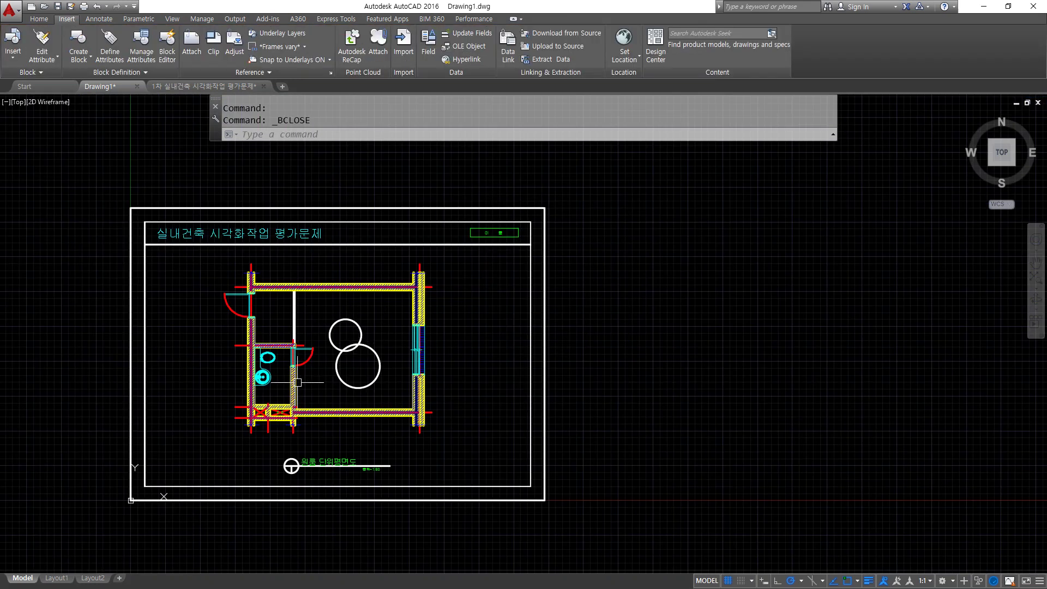
text(Cp)
key(Return)
key(Escape)
key(Escape)
key(Escape)
Step: Insert a second 00 Block 연습예제 at the lower-right frame corner of the first plan, keeping the default rotation
text(i)
key(Return)
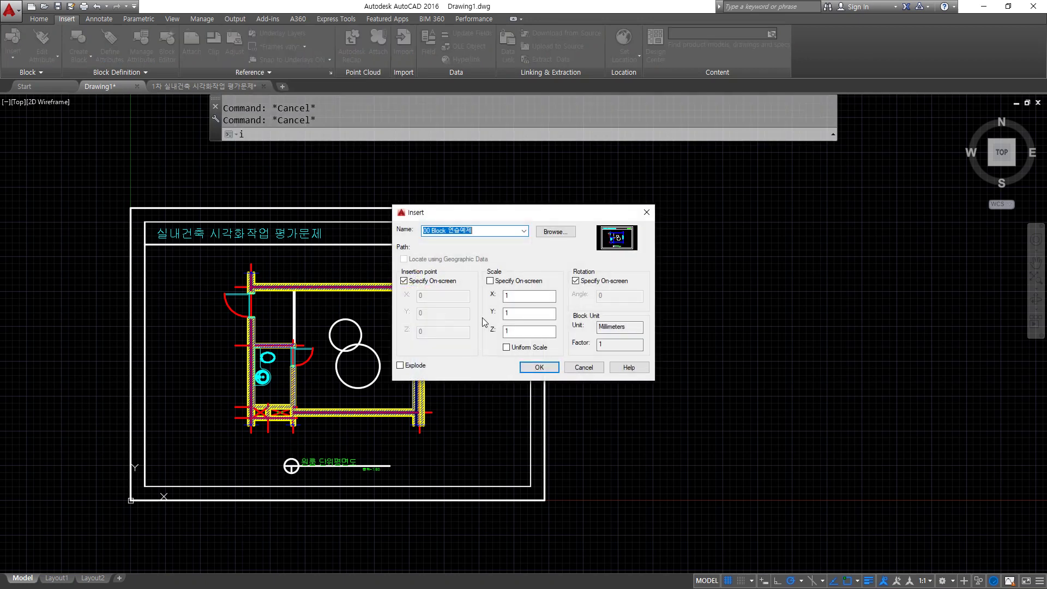
click(539, 367)
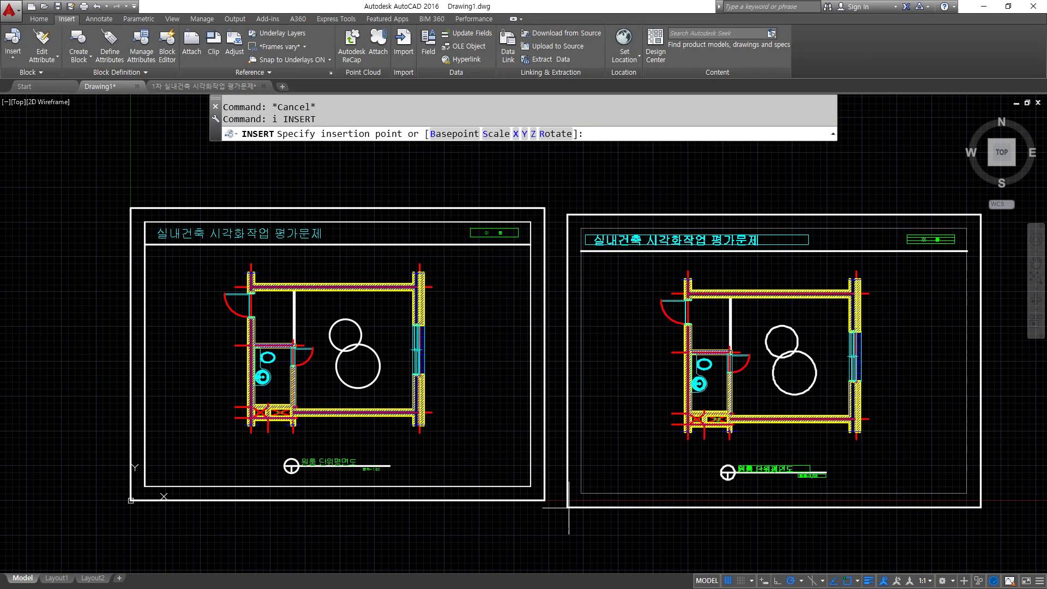
click(545, 500)
key(Return)
Step: Reopen 00 Block 연습예제 for editing directly from the first inserted floor plan
middle_drag(810, 465, 744, 456)
click(308, 377)
double_click(319, 463)
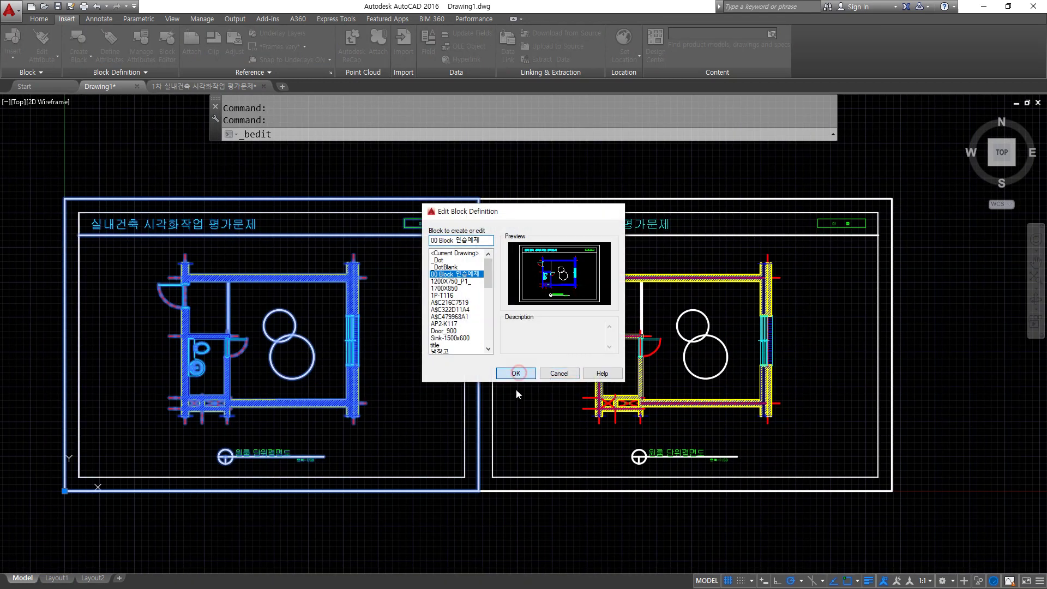
click(530, 375)
Step: Erase both circles from the main room, then close the Block Editor and save the block changes
click(577, 305)
click(527, 361)
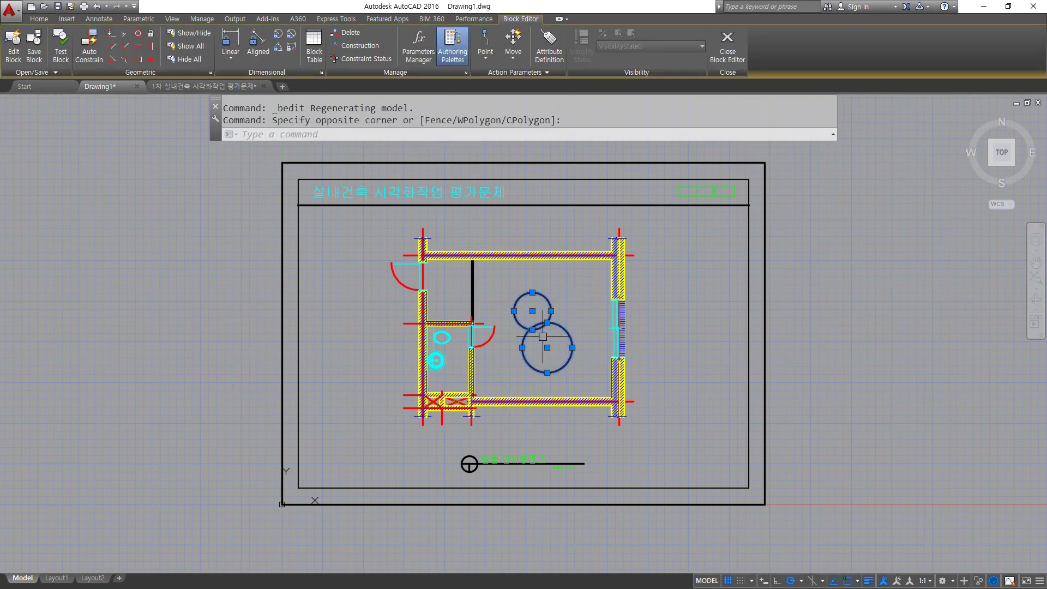
text(e)
key(Return)
click(728, 44)
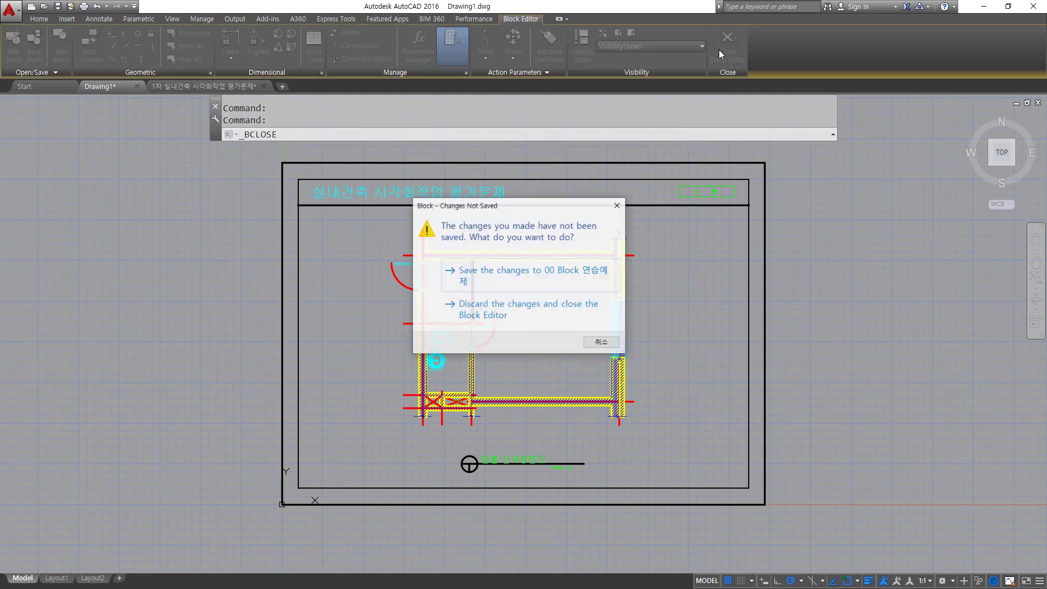
click(513, 279)
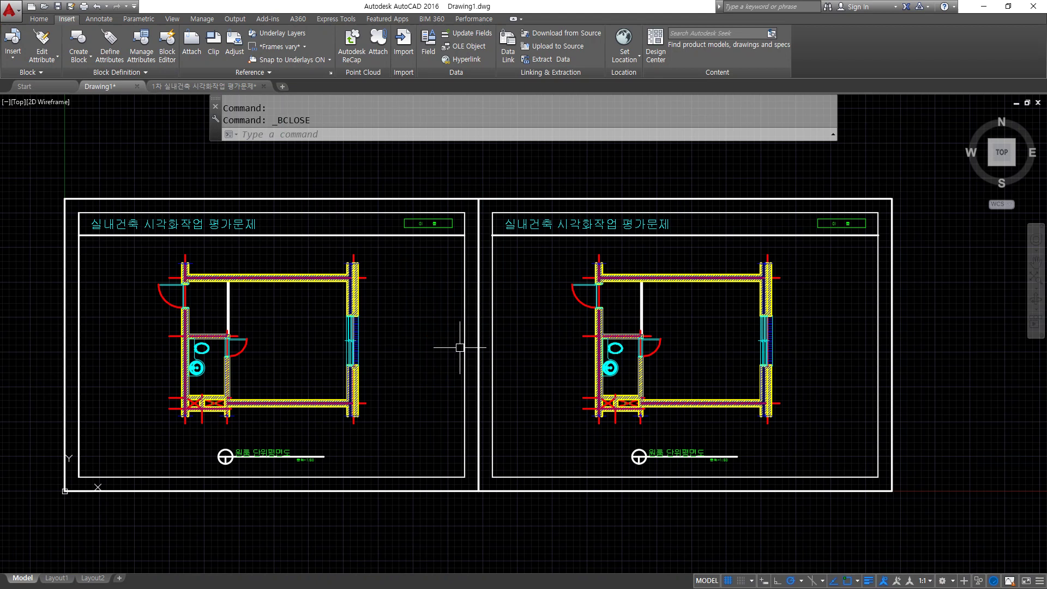
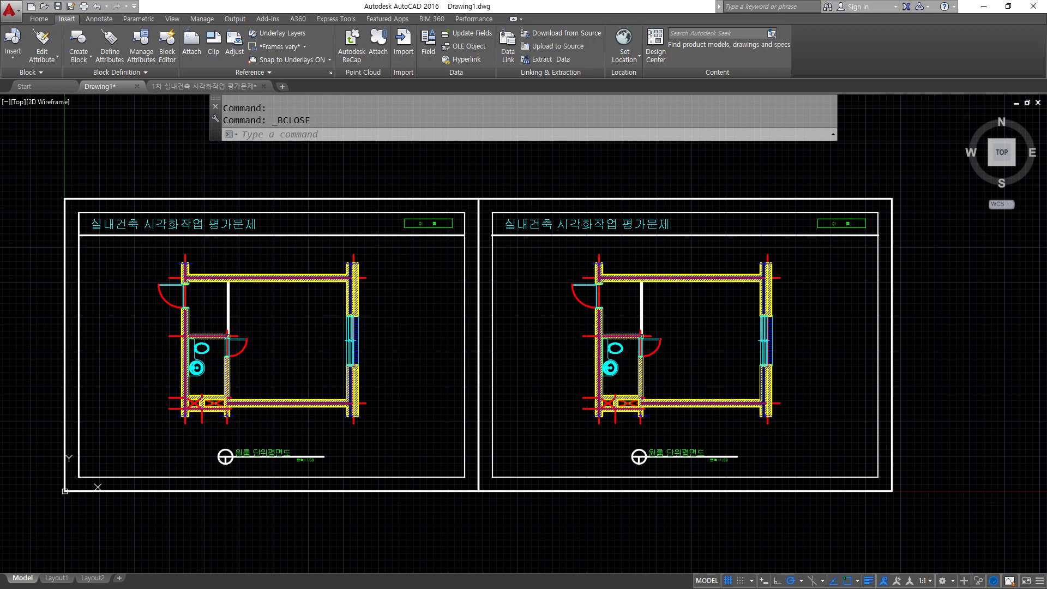
Step: Switch to File Explorer and open 캐드소스모음.dwg from the 99. 캐드 소스 folder in AutoCAD
key(alt+Tab)
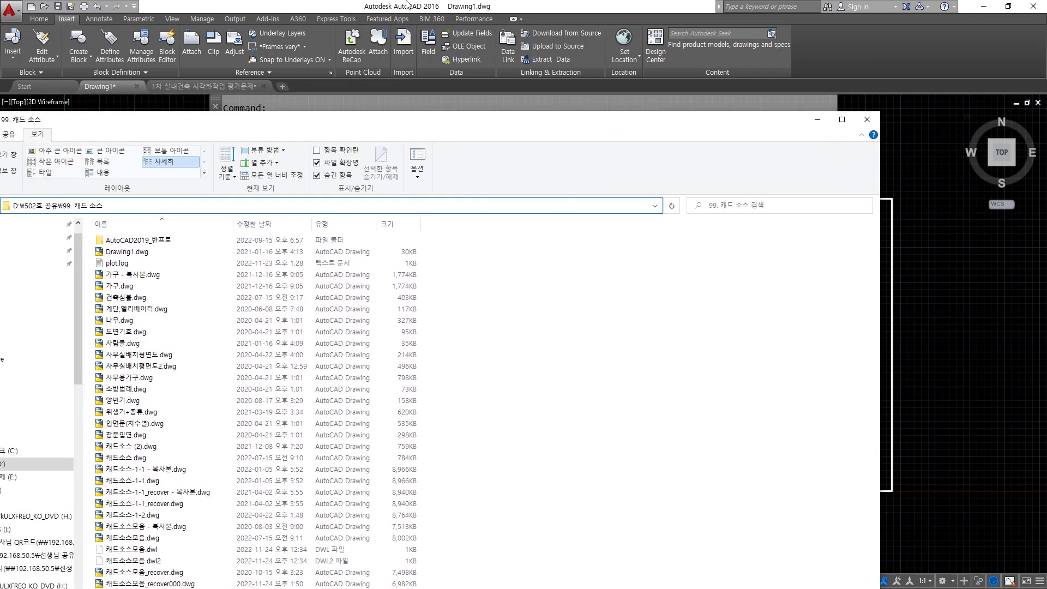
drag(360, 119, 511, 81)
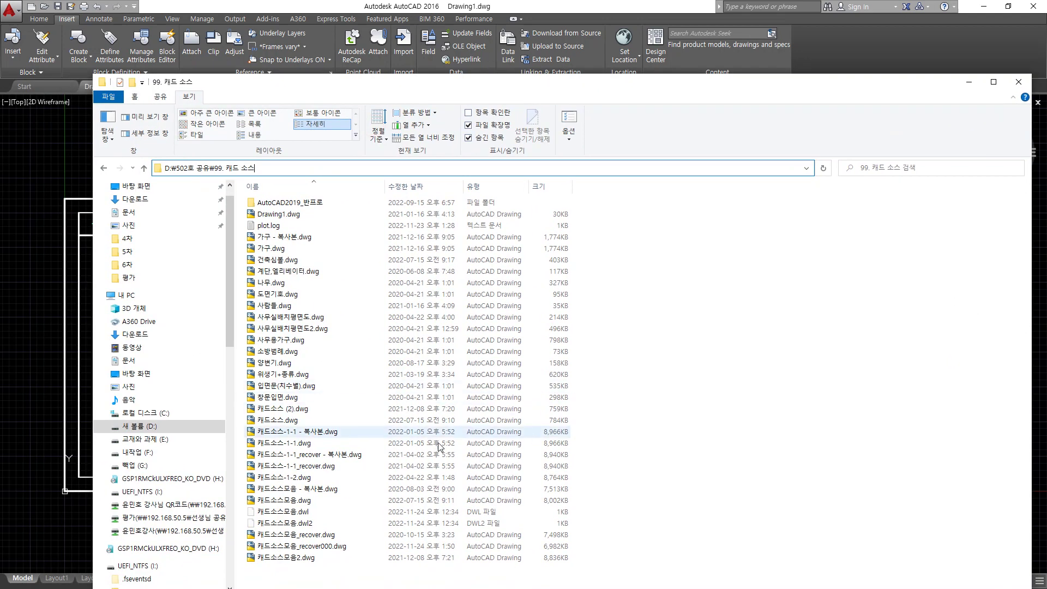
drag(295, 505, 512, 22)
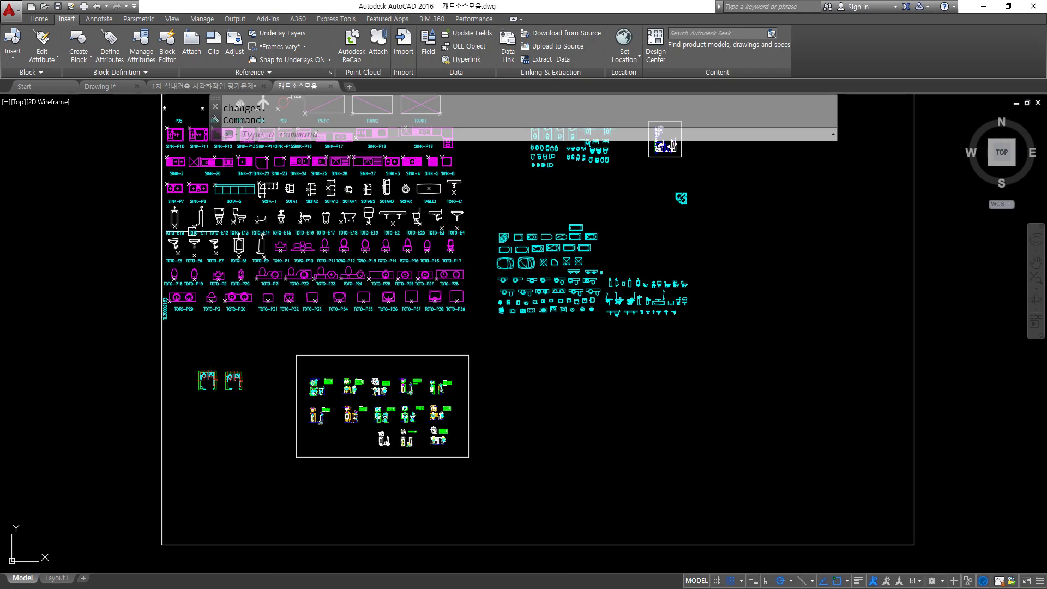
Step: Examine the door blocks in the 문 section of the 캐드소스모음 drawing
scroll(175, 330, down, 7)
scroll(185, 255, up, 5)
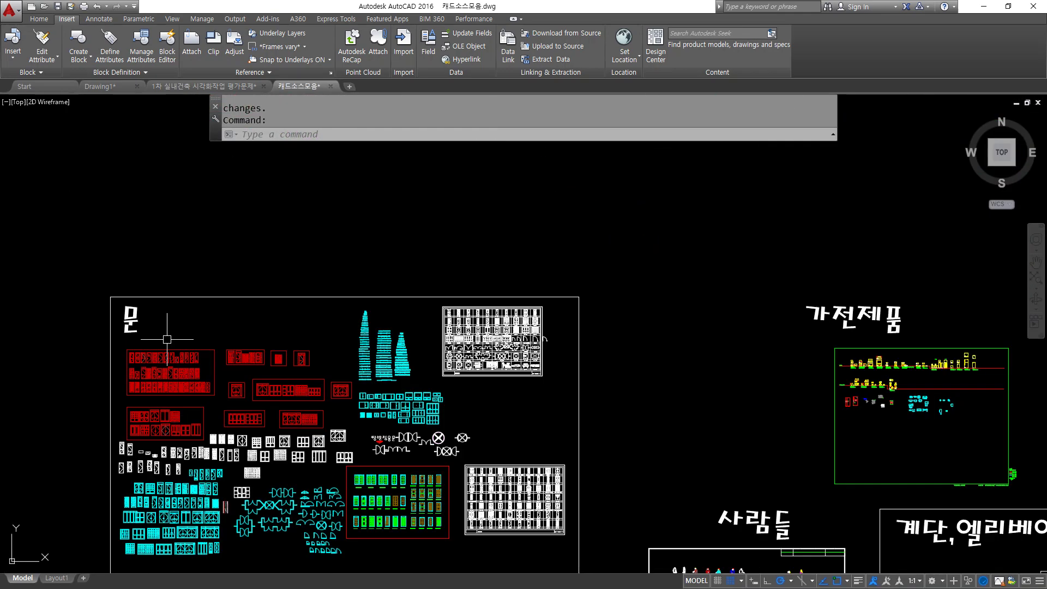
mouse_move(140, 424)
middle_down()
mouse_move(111, 342)
mouse_move(127, 354)
middle_up()
scroll(118, 372, down, 2)
scroll(127, 355, down, 1)
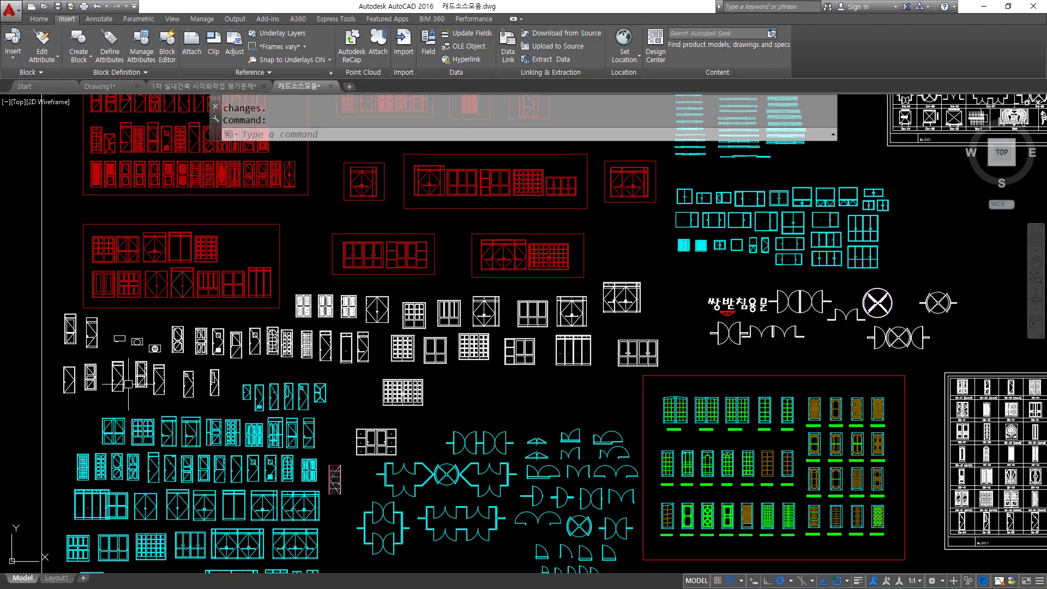
scroll(127, 354, down, 2)
middle_drag(109, 546, 163, 225)
middle_drag(180, 354, 180, 253)
Step: Examine the toilet and washbasin blocks in the 변기 세면대 section, including the restroom layouts and fixture details
scroll(203, 385, up, 2)
middle_drag(278, 533, 234, 374)
scroll(234, 374, up, 4)
middle_drag(129, 351, 498, 350)
scroll(244, 306, up, 7)
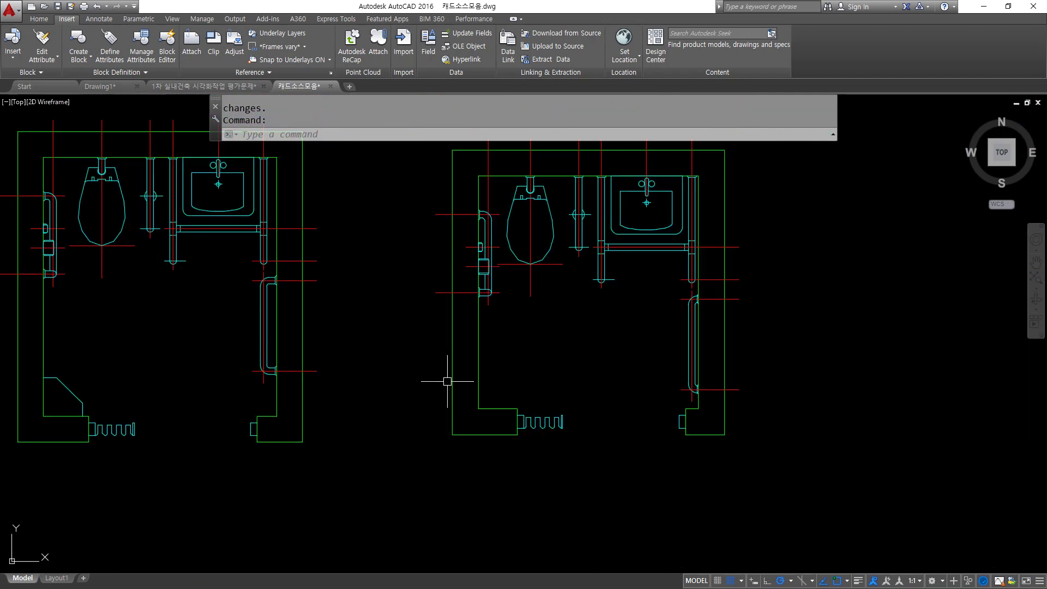
scroll(444, 374, down, 7)
middle_drag(444, 374, 297, 306)
scroll(613, 363, up, 4)
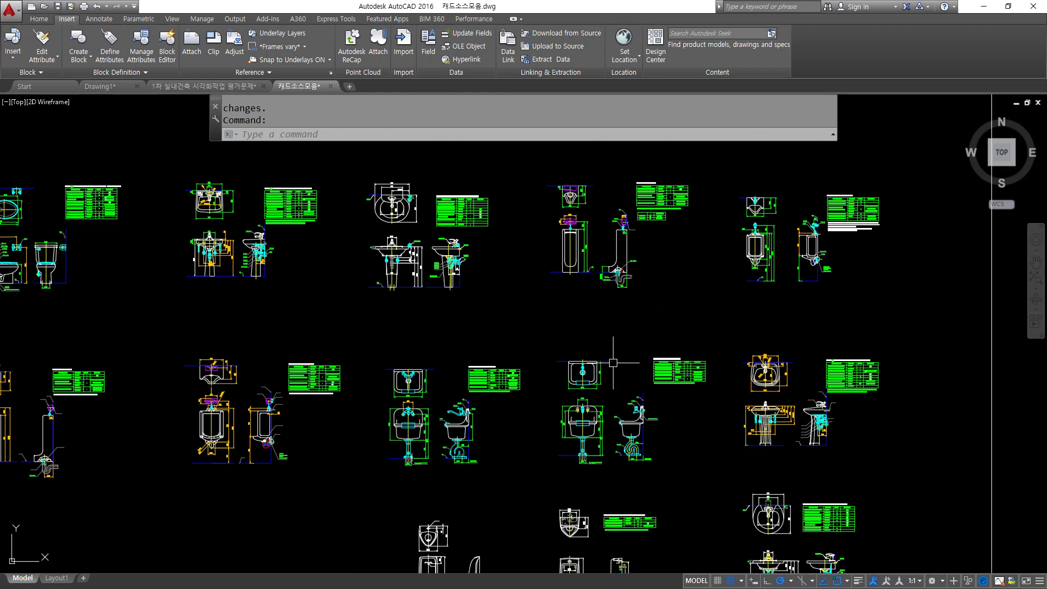
scroll(613, 363, down, 6)
Step: Examine the people figures, household appliances and kitchen blocks in the 사람들, 가전제품 and 주방 sections
scroll(492, 416, up, 6)
scroll(492, 417, up, 7)
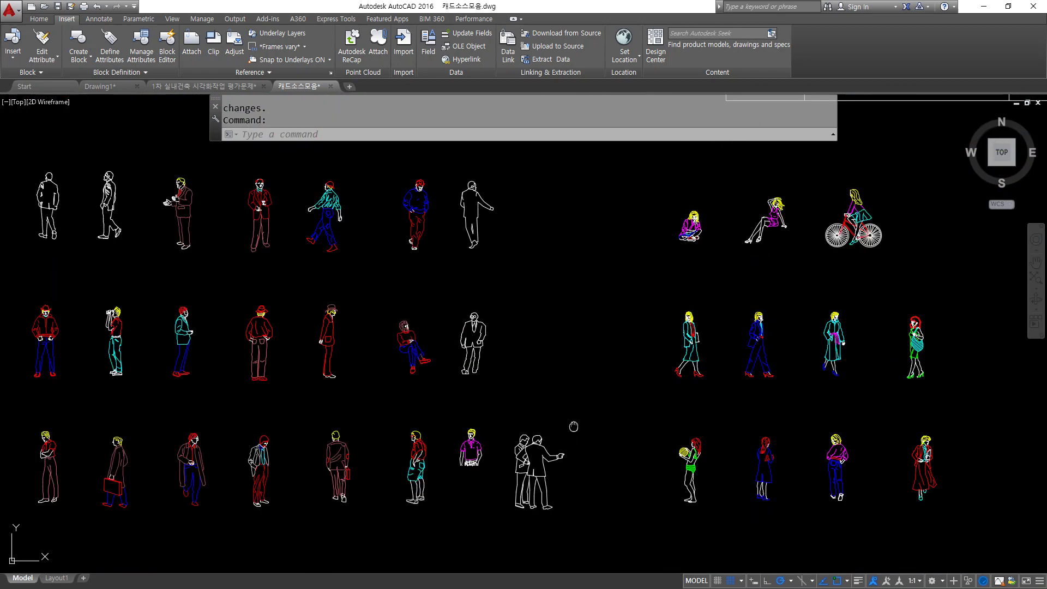
middle_drag(573, 426, 551, 420)
scroll(551, 420, down, 6)
scroll(386, 505, up, 2)
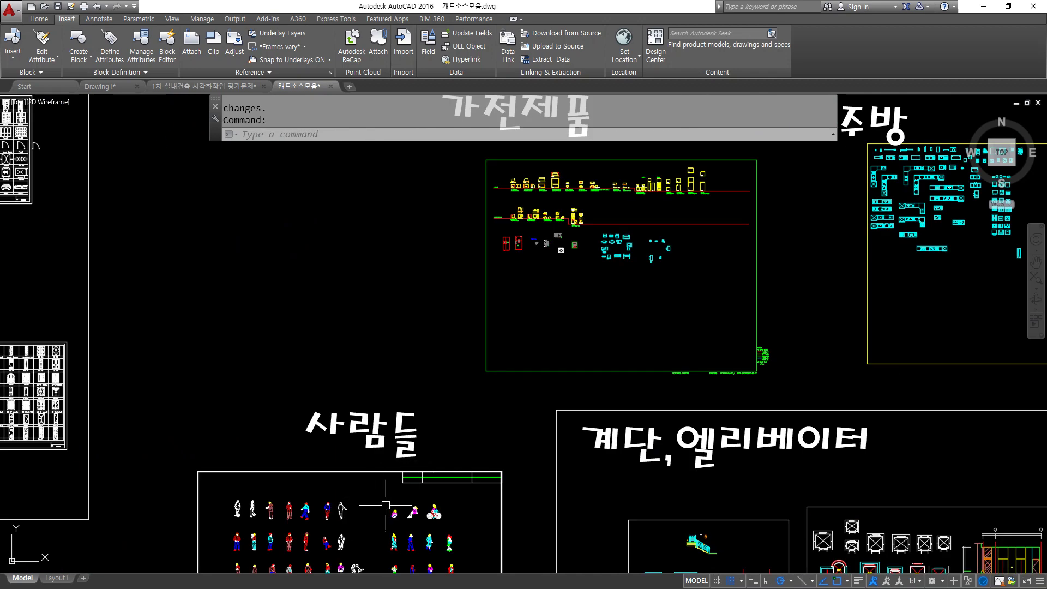
middle_drag(386, 505, 334, 496)
scroll(335, 496, up, 5)
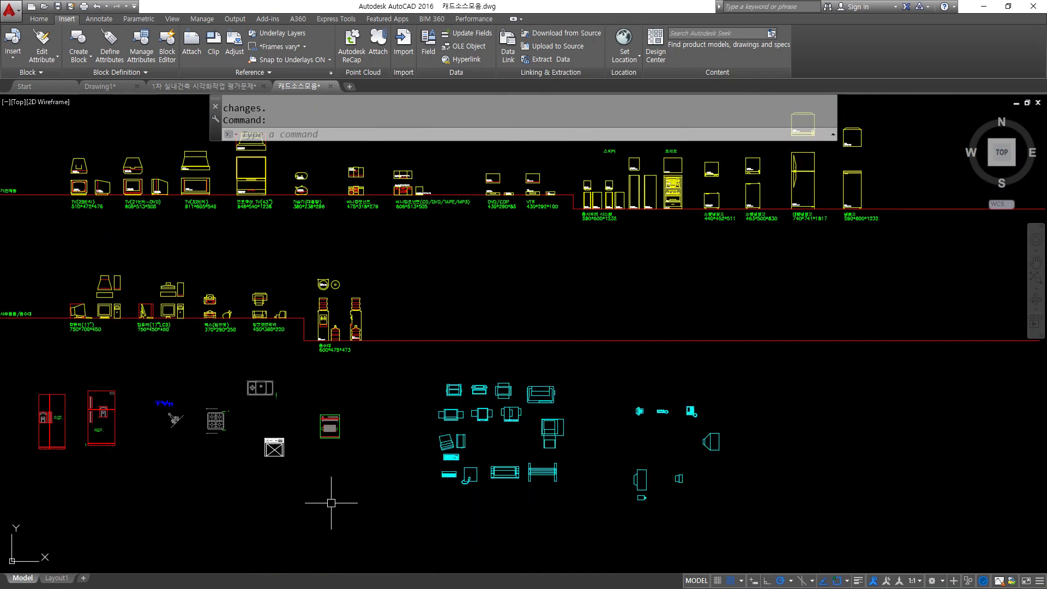
scroll(439, 486, down, 6)
scroll(512, 440, up, 5)
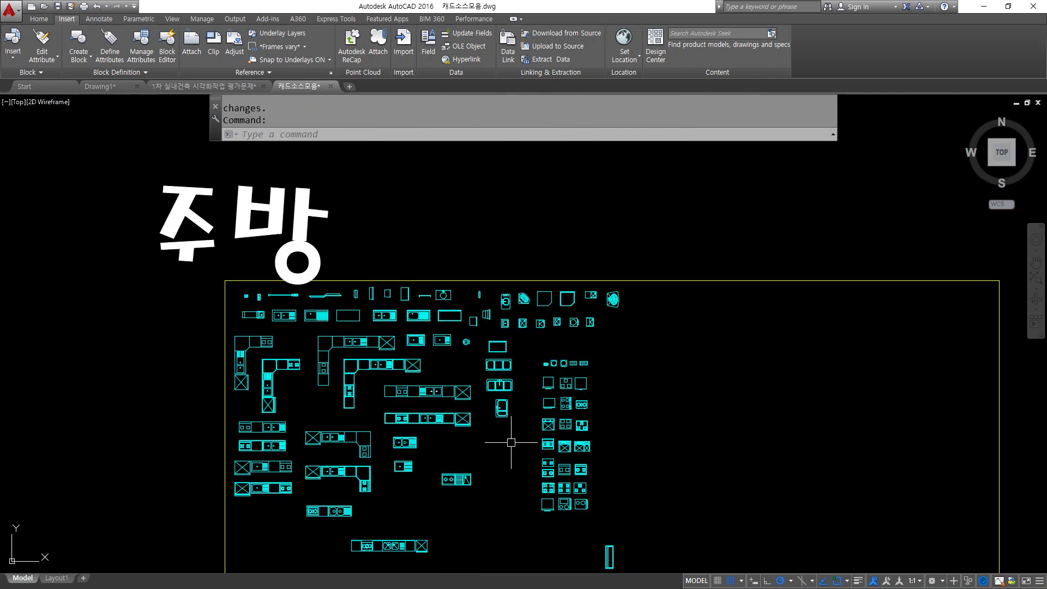
scroll(512, 443, down, 6)
Step: Examine the legend table of fire-safety, electrical and speaker symbols
middle_drag(512, 442, 131, 436)
scroll(436, 444, up, 6)
scroll(385, 443, up, 3)
middle_drag(385, 443, 231, 515)
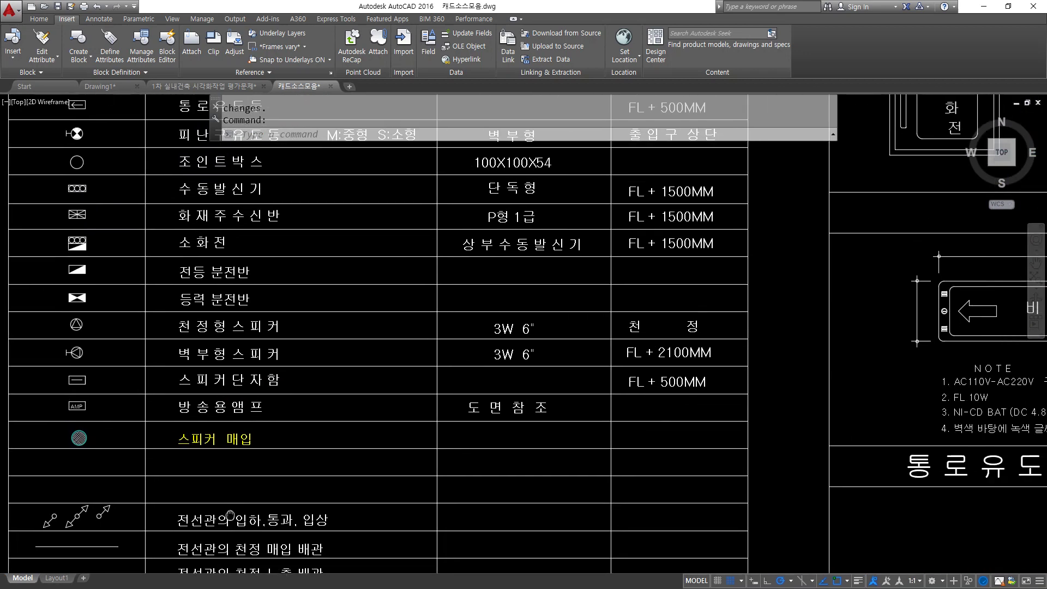
scroll(382, 327, down, 4)
scroll(709, 327, up, 3)
middle_drag(491, 327, 463, 328)
scroll(338, 382, down, 1)
scroll(490, 376, down, 4)
Step: Examine the sofa, chair and dining table blocks in the furniture section
scroll(490, 375, up, 6)
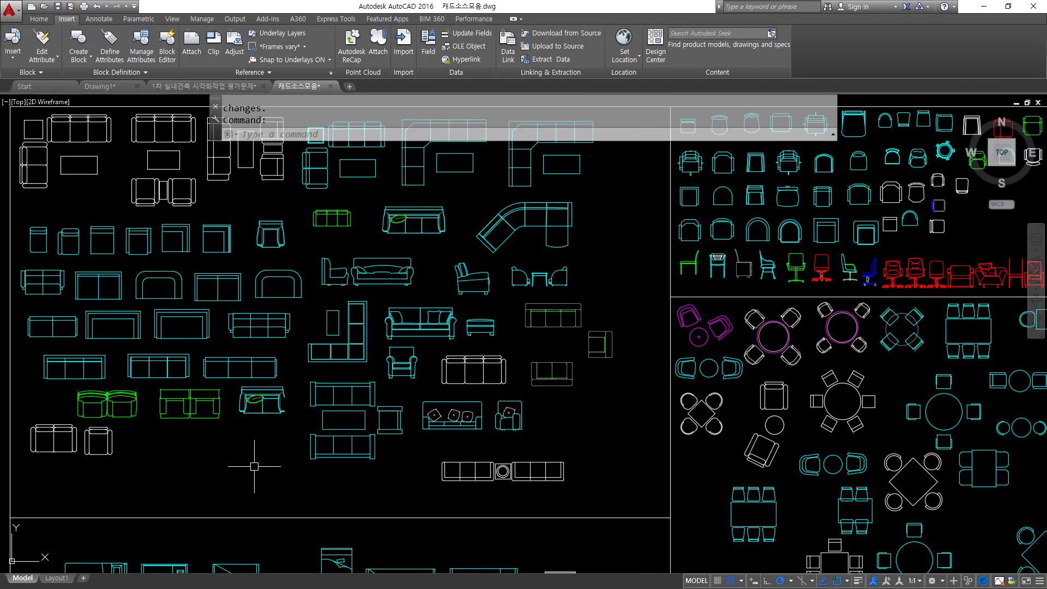
scroll(254, 467, down, 1)
middle_drag(255, 467, 304, 327)
scroll(303, 327, down, 1)
scroll(323, 353, up, 1)
scroll(324, 353, up, 1)
scroll(323, 353, down, 3)
scroll(323, 353, up, 1)
scroll(324, 353, up, 1)
mouse_move(323, 353)
middle_down()
mouse_move(324, 374)
mouse_move(322, 365)
middle_up()
scroll(323, 374, down, 1)
scroll(218, 436, down, 2)
scroll(179, 484, up, 3)
scroll(180, 484, up, 1)
scroll(180, 484, down, 2)
scroll(346, 321, up, 3)
middle_drag(346, 321, 343, 369)
scroll(343, 368, down, 2)
Step: Examine the hair salon, office and other furniture blocks in the 미용실 가구, 사무용가구 and 기타 가구 sections
middle_drag(835, 430, 327, 409)
scroll(738, 387, down, 2)
middle_drag(738, 386, 491, 355)
scroll(491, 356, up, 4)
scroll(597, 385, up, 2)
scroll(597, 386, down, 2)
scroll(194, 439, down, 2)
middle_drag(195, 439, 338, 260)
scroll(287, 421, down, 1)
scroll(327, 354, up, 8)
scroll(559, 367, down, 6)
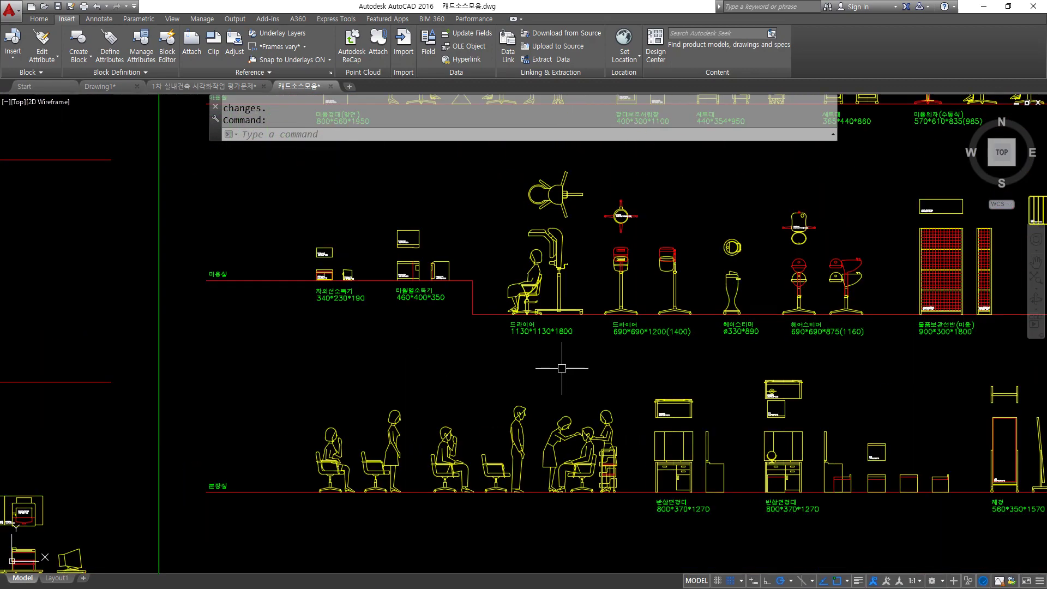
mouse_move(233, 397)
middle_down()
mouse_move(345, 454)
mouse_move(347, 341)
middle_up()
scroll(345, 454, down, 1)
scroll(347, 340, up, 5)
scroll(347, 341, down, 5)
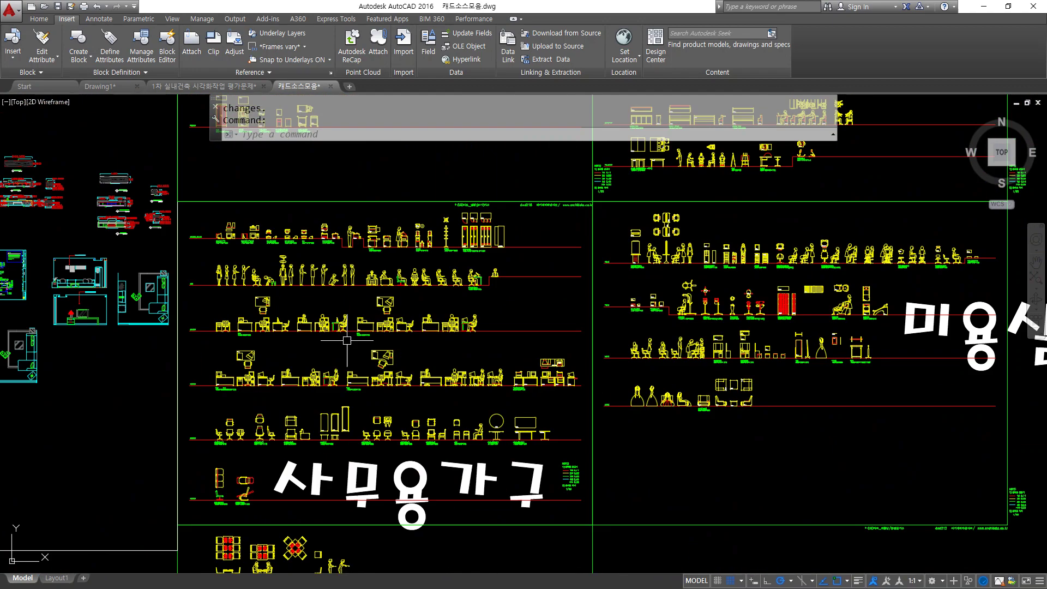
scroll(339, 342, up, 4)
scroll(356, 354, down, 8)
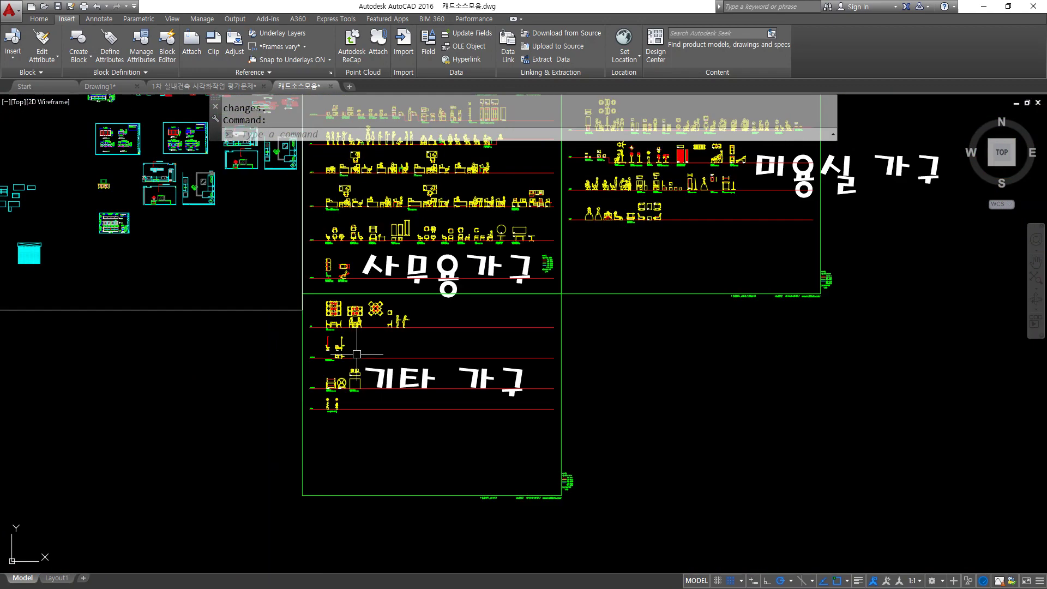
middle_drag(181, 385, 581, 245)
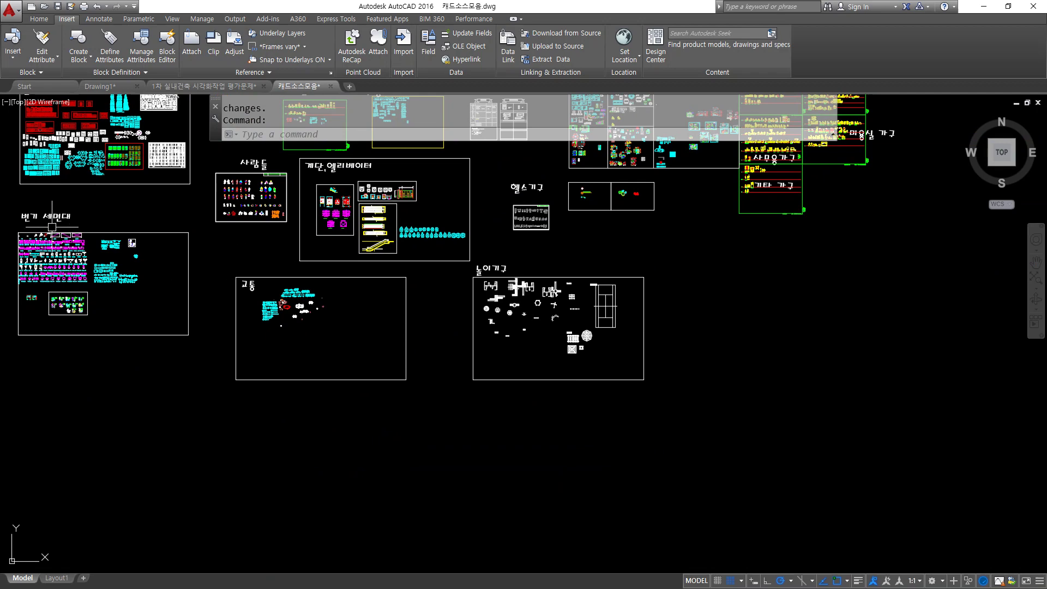
Step: Examine the playground and fitness equipment blocks in the 놀이기구 and 헬스기구 sections
middle_drag(56, 243, 82, 312)
scroll(518, 351, up, 6)
scroll(521, 351, up, 2)
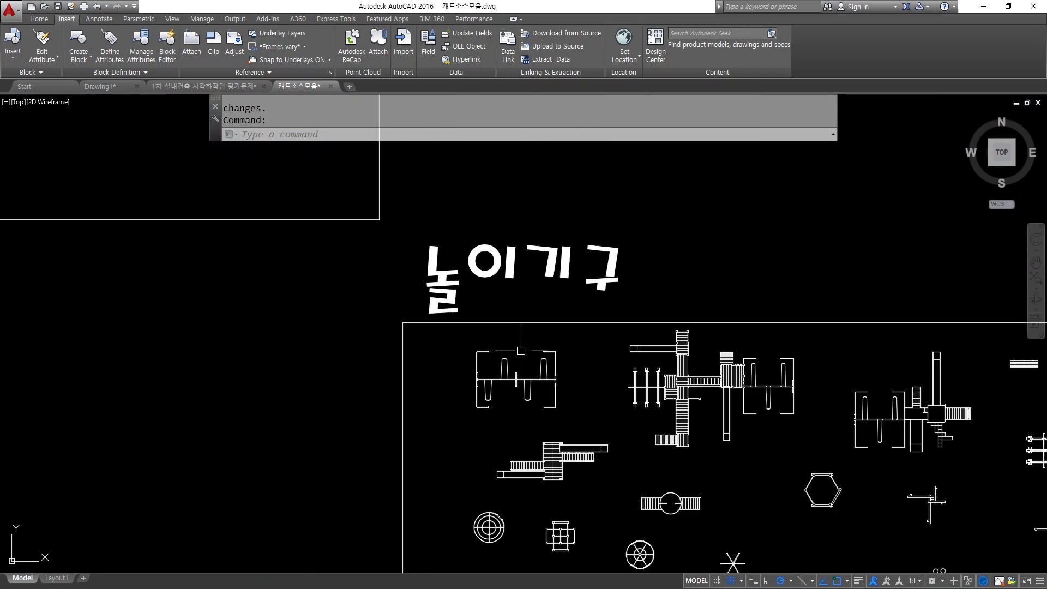
scroll(521, 351, down, 5)
middle_drag(533, 280, 440, 417)
scroll(345, 360, up, 8)
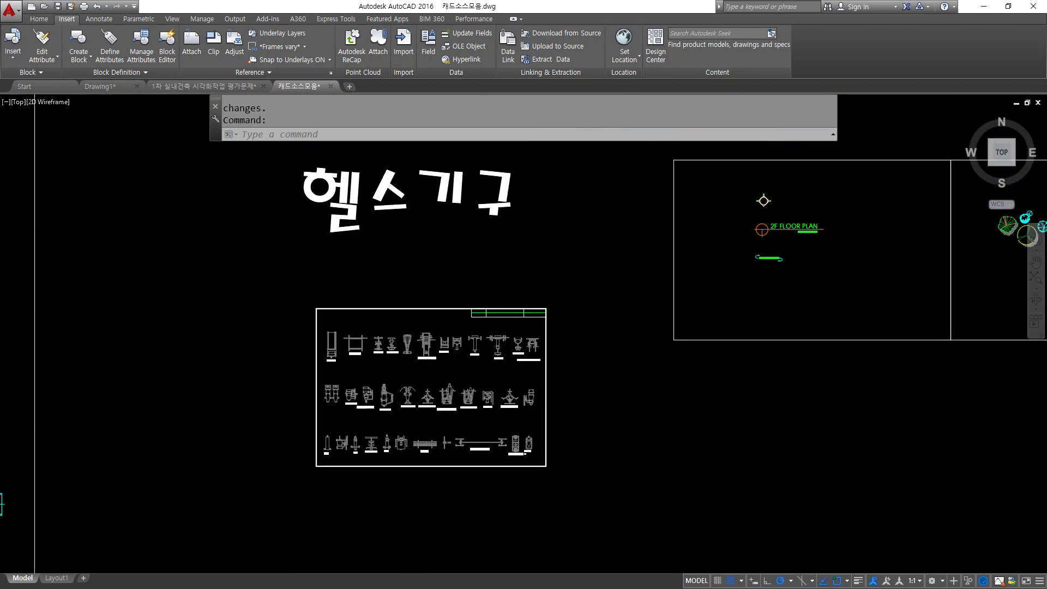
scroll(345, 359, down, 3)
scroll(306, 365, up, 3)
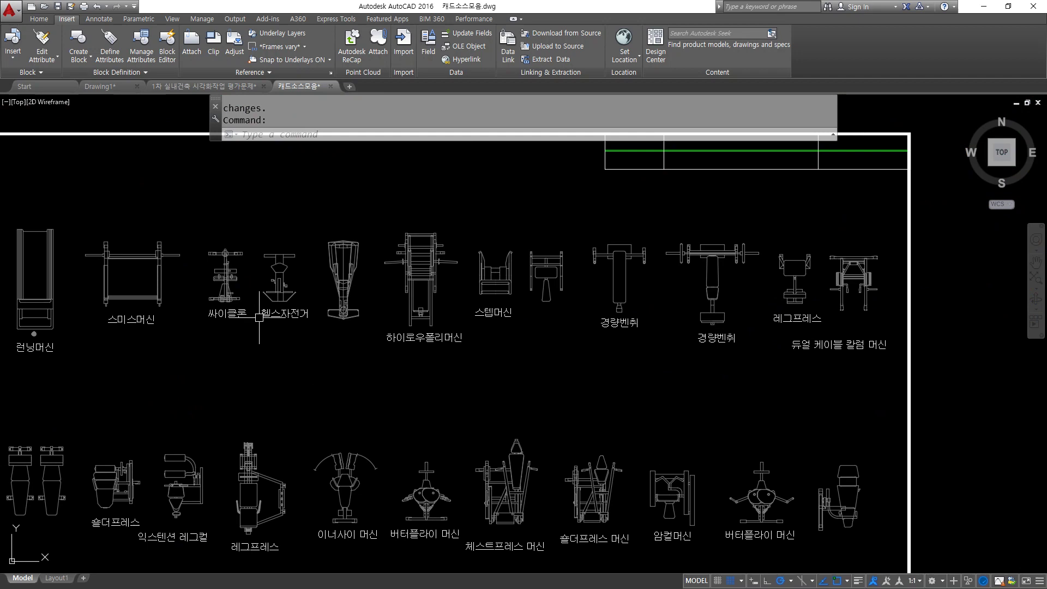
Step: Copy the 싸이클론 machine's geometry to the clipboard, also cutting it once and undoing the cut
scroll(189, 270, up, 2)
scroll(190, 271, up, 2)
click(276, 287)
key(Escape)
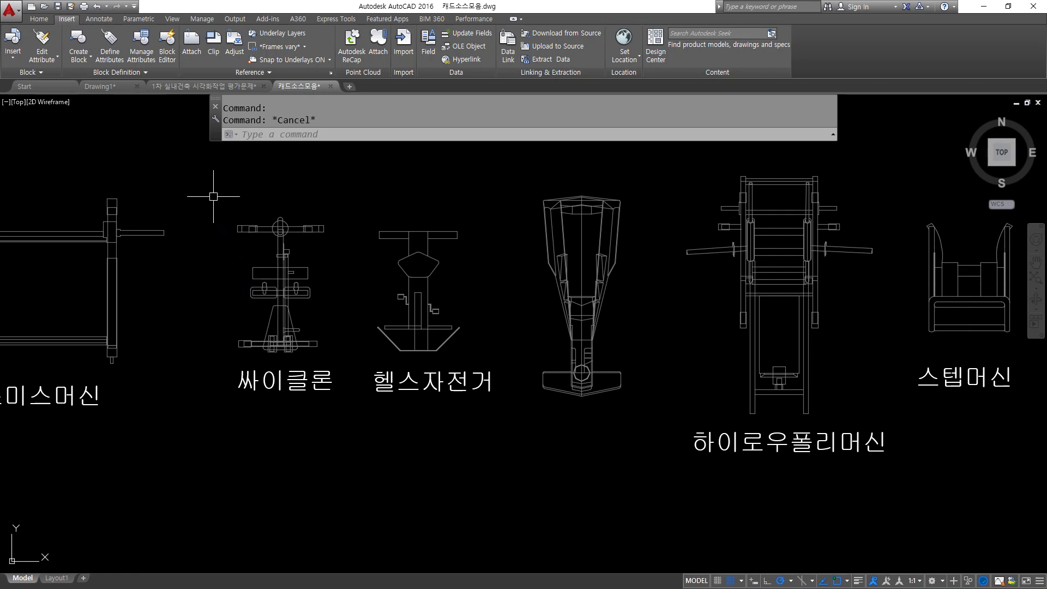
click(220, 185)
click(334, 359)
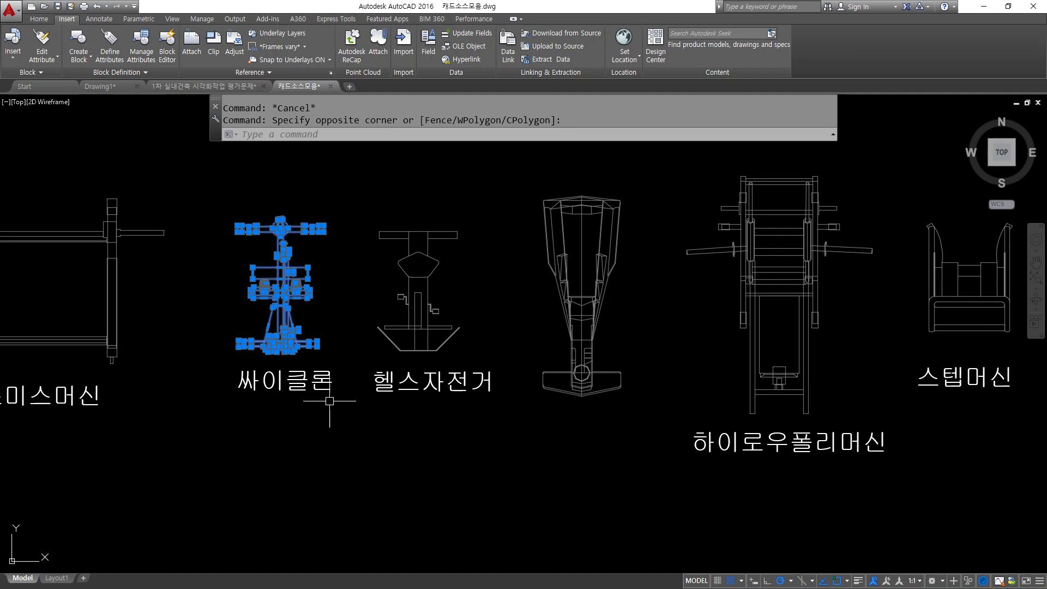
key(ctrl+c)
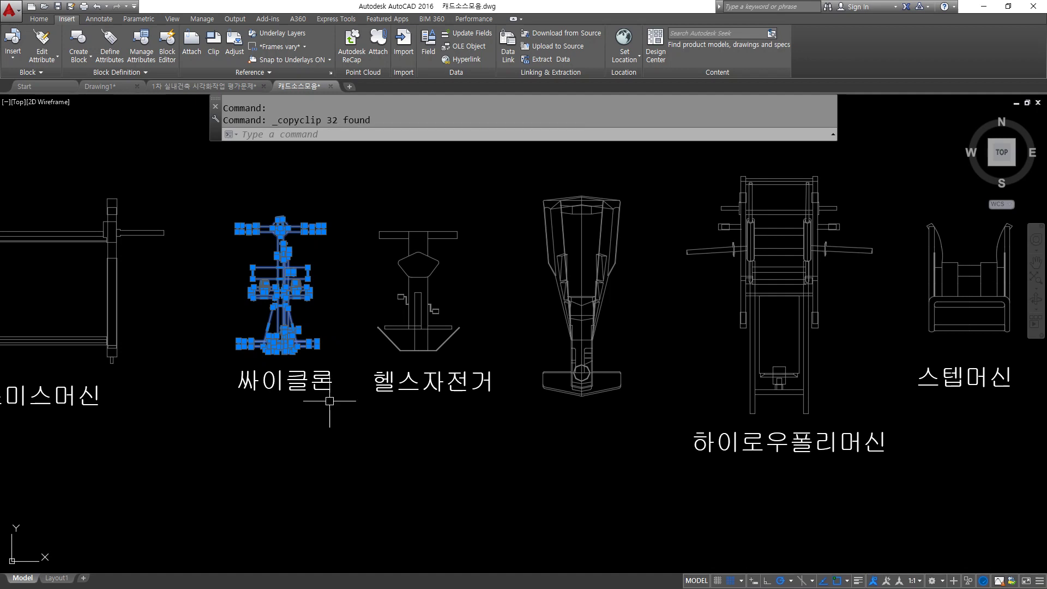
key(ctrl+x)
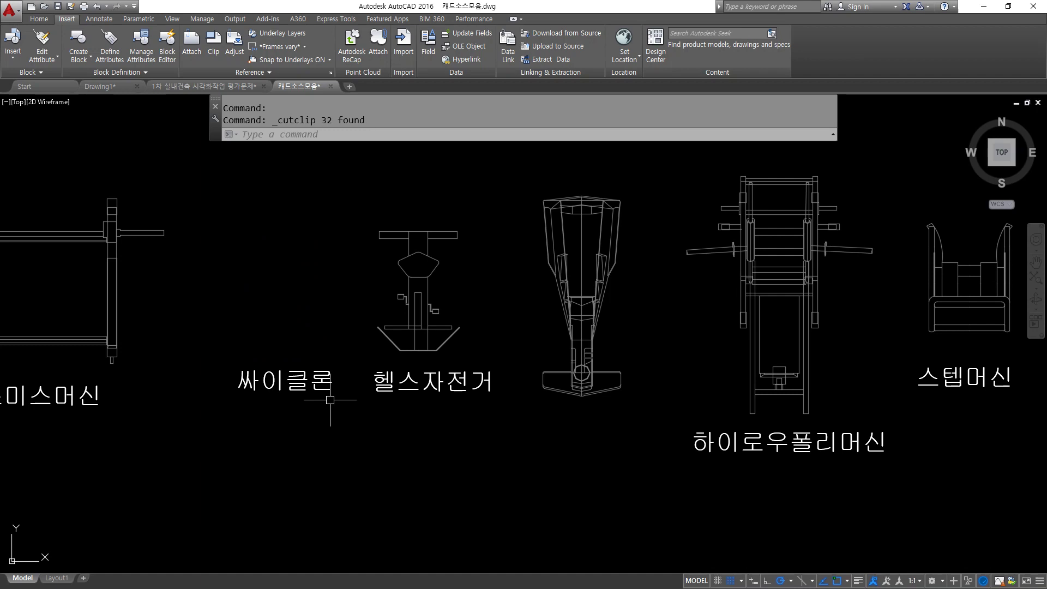
key(ctrl+z)
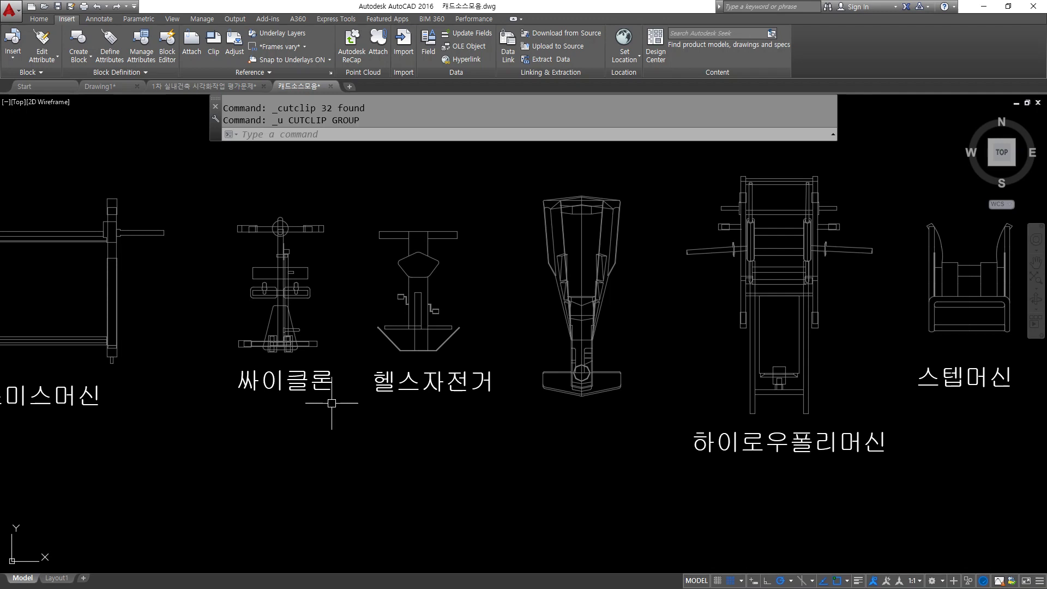
Step: Paste the copied 싸이클론 machine into the Drawing1 floor plan, inside the room beside the bathroom
click(101, 86)
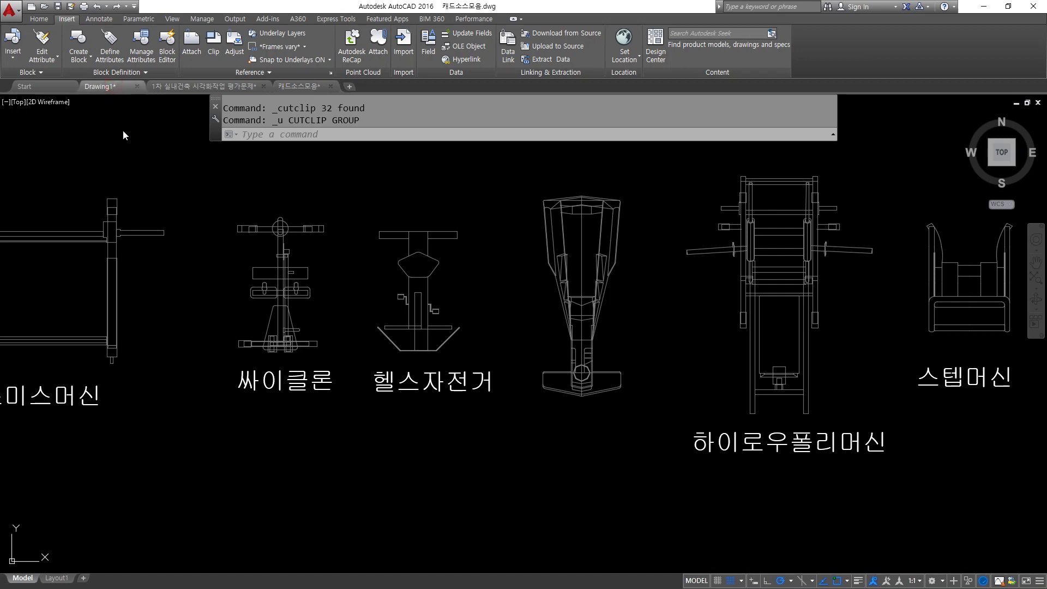
key(ctrl+v)
scroll(283, 349, up, 4)
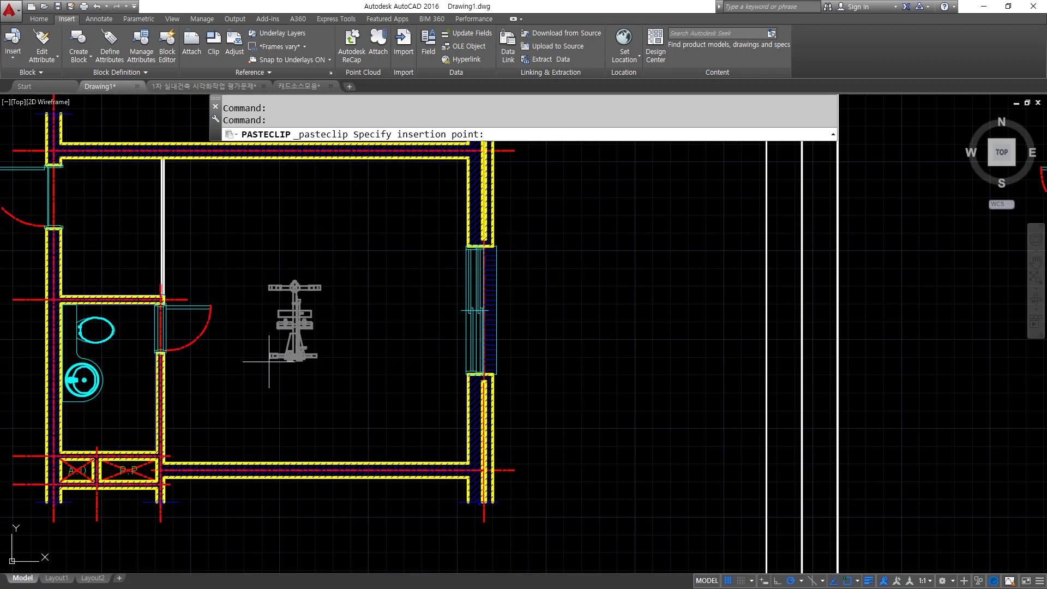
scroll(269, 361, up, 2)
click(214, 473)
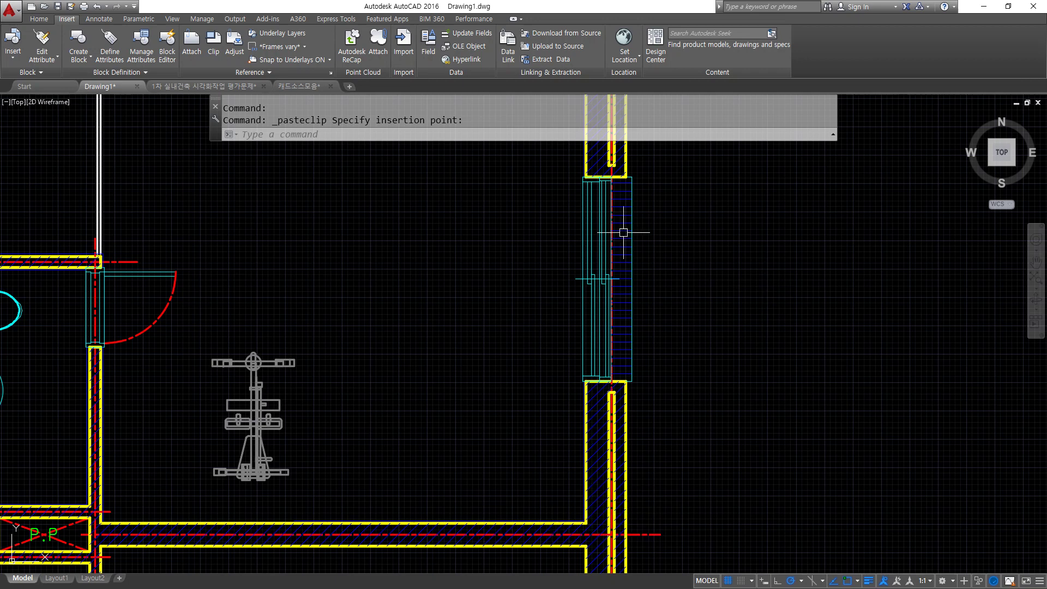
Step: Return to the 캐드소스모음 drawing, switch to the Notepad notes and add "(Save as selected " after WBlock
click(301, 86)
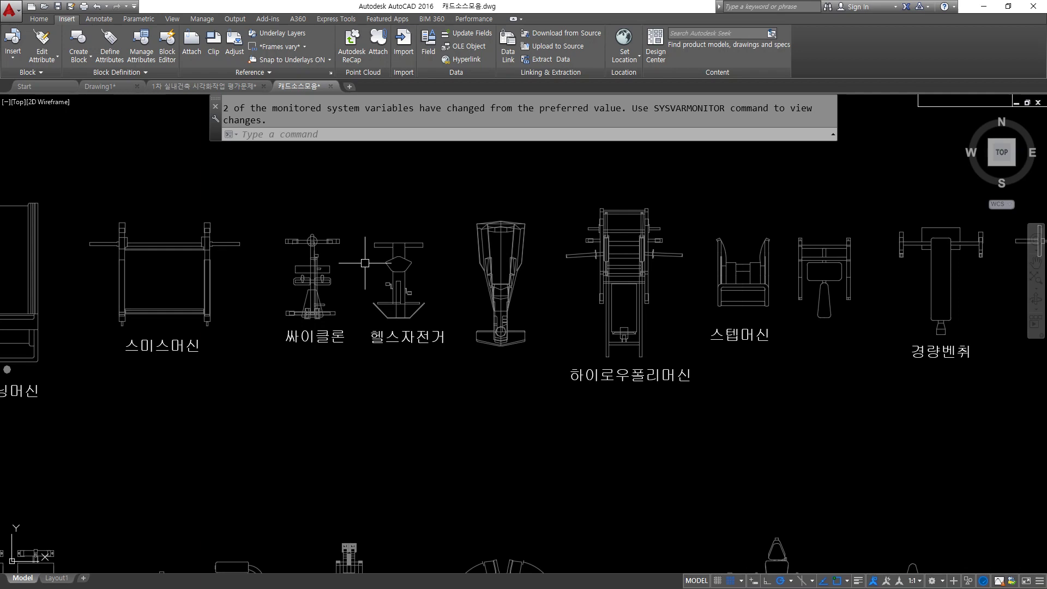
key(alt+Tab)
scroll(359, 428, down, 1)
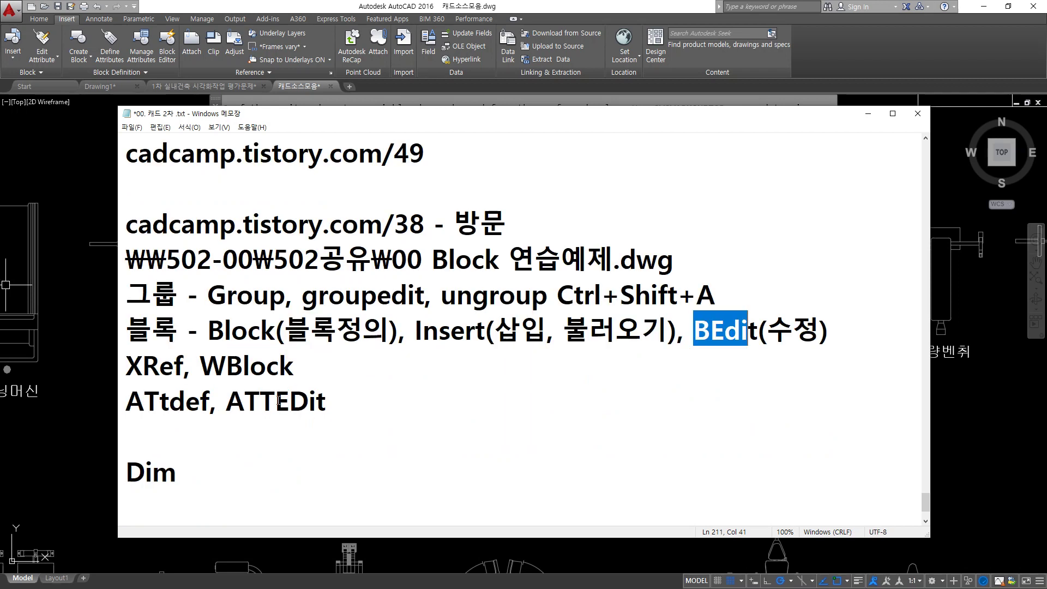
drag(204, 380, 295, 380)
click(304, 376)
text(()
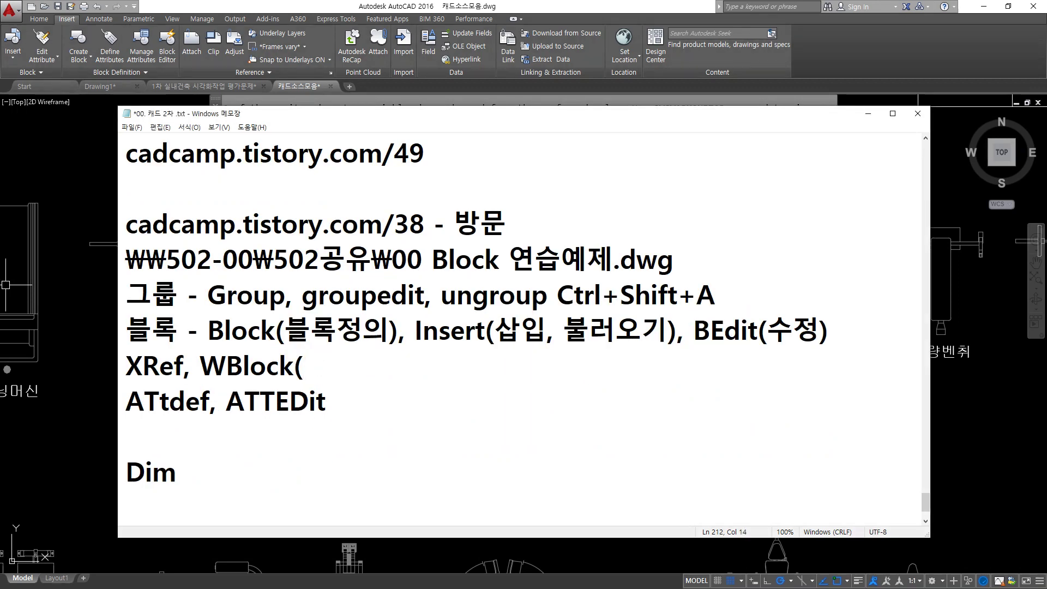
text(Save as)
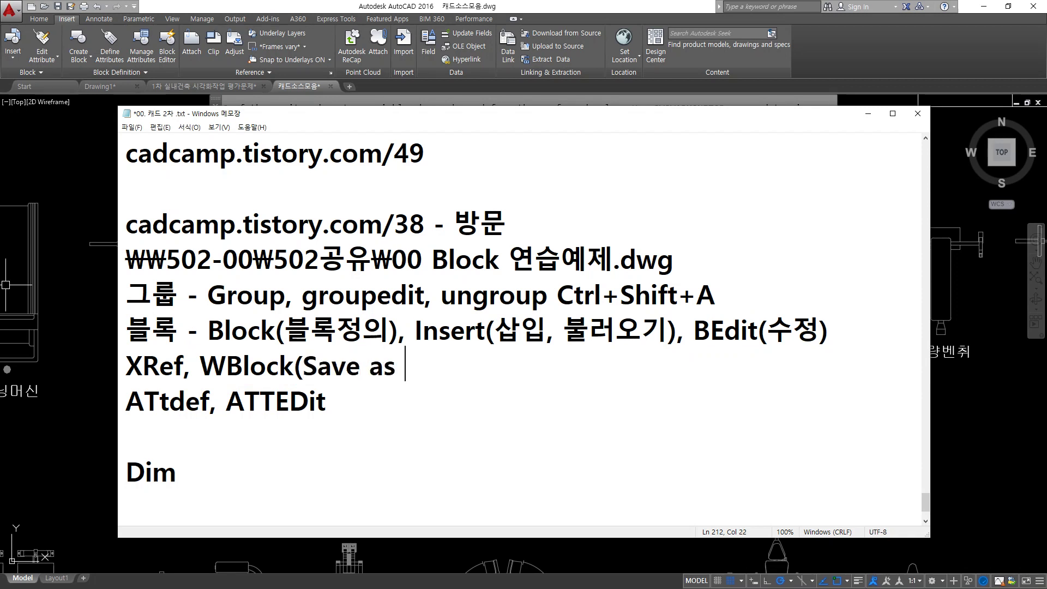
key(BackSpace)
key(BackSpace)
key(BackSpace)
key(BackSpace)
key(BackSpace)
text(ve as selected )
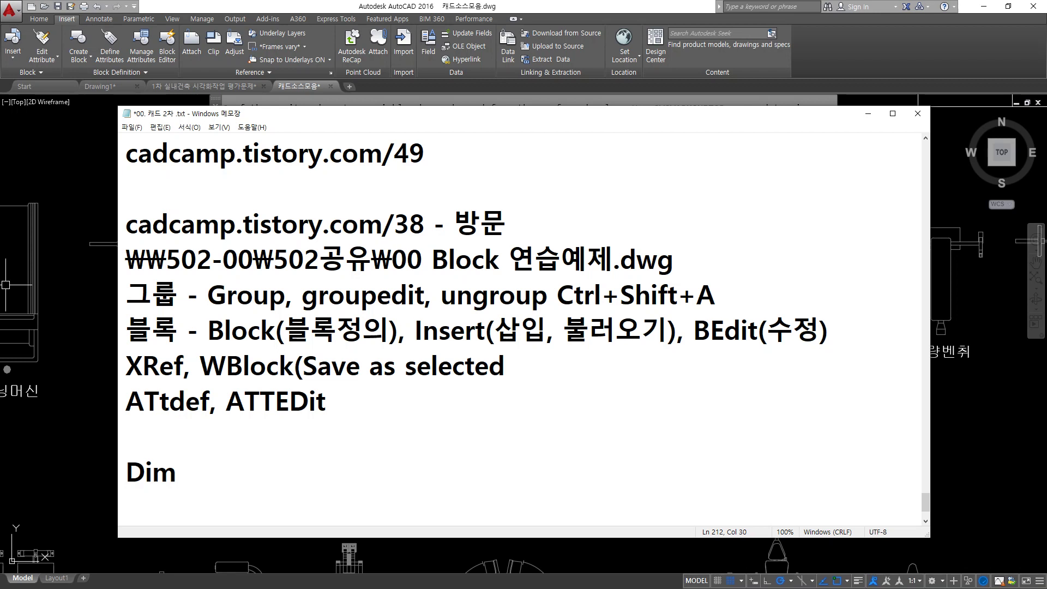
Step: Complete the WBlock note with "선택한 객체 파일로 저장" and a closing parenthesis
text())
key(Left)
text(선택한 객ㅊ체 파일로 저장)
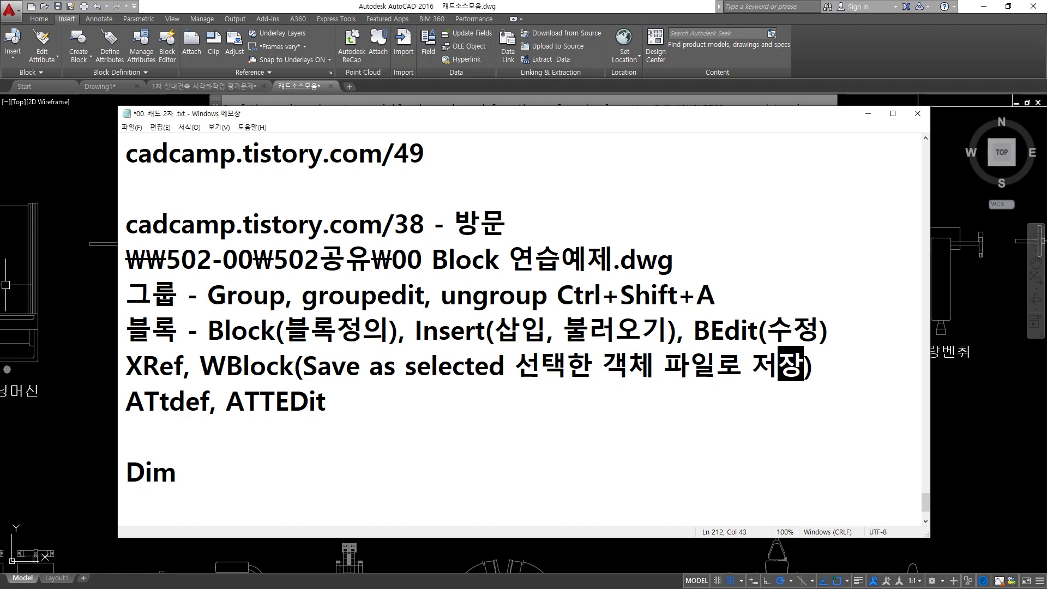
Step: Switch back to AutoCAD and start WBLOCK, setting the base point at the lower-left corner of the fitness equipment frame
click(643, 6)
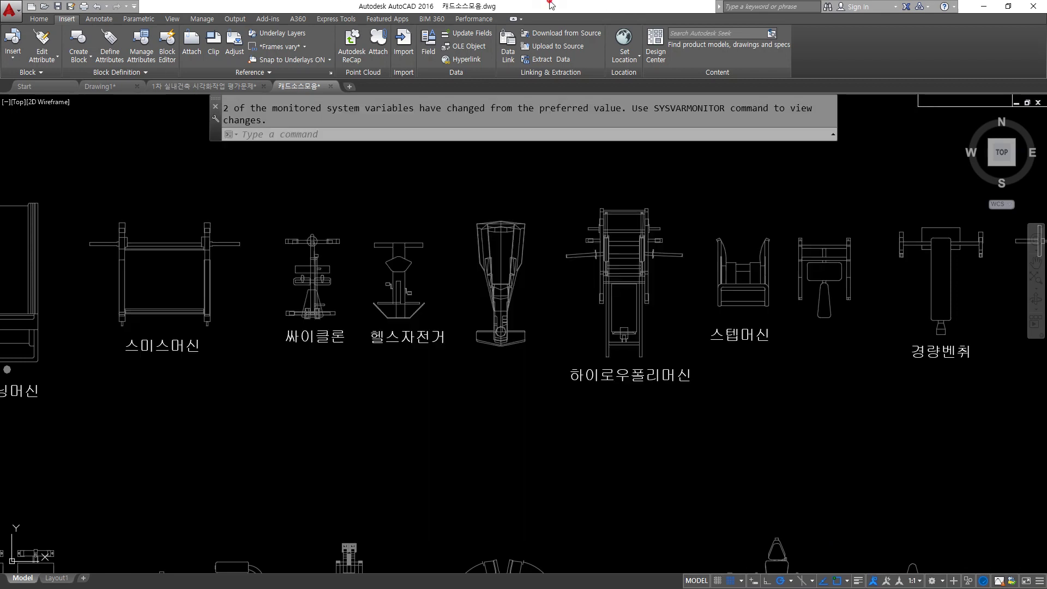
scroll(551, 394, down, 10)
scroll(551, 394, up, 5)
mouse_move(357, 534)
mouse_down()
mouse_move(311, 304)
mouse_move(772, 299)
mouse_move(660, 536)
mouse_move(355, 491)
mouse_up()
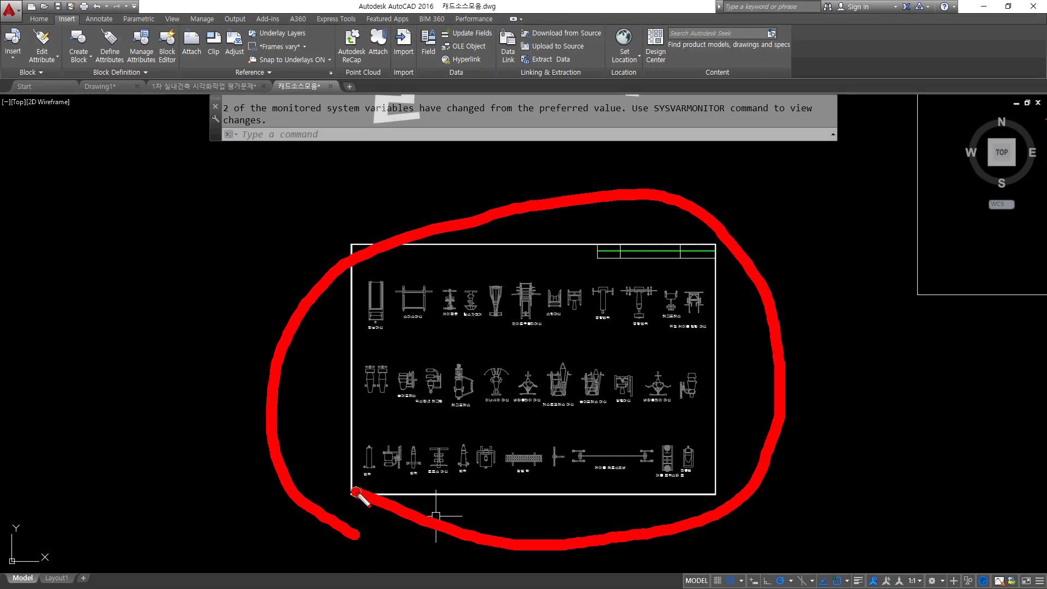
key(Escape)
text(WBlock)
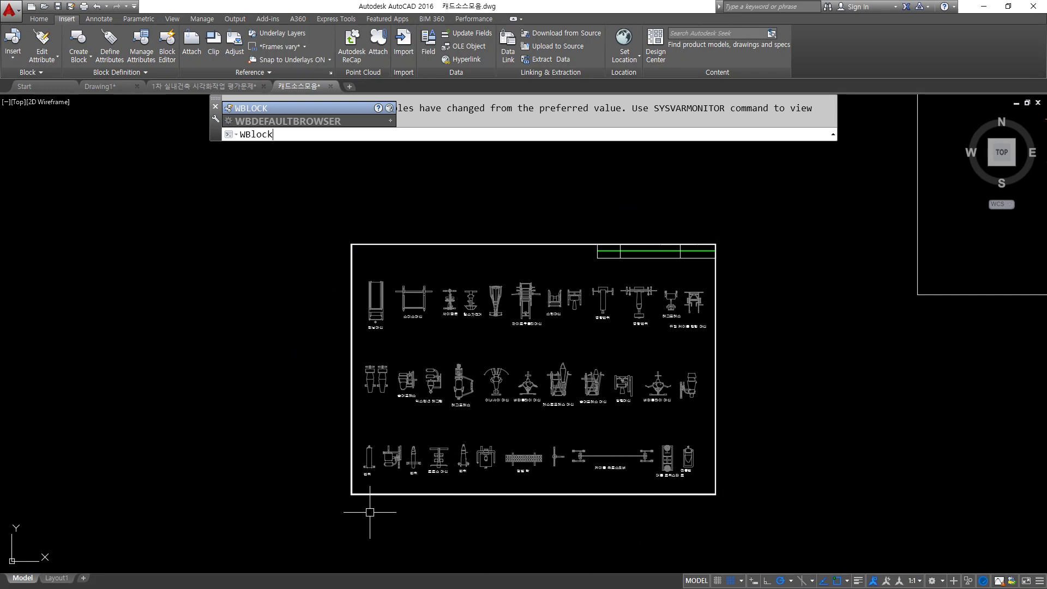
key(Return)
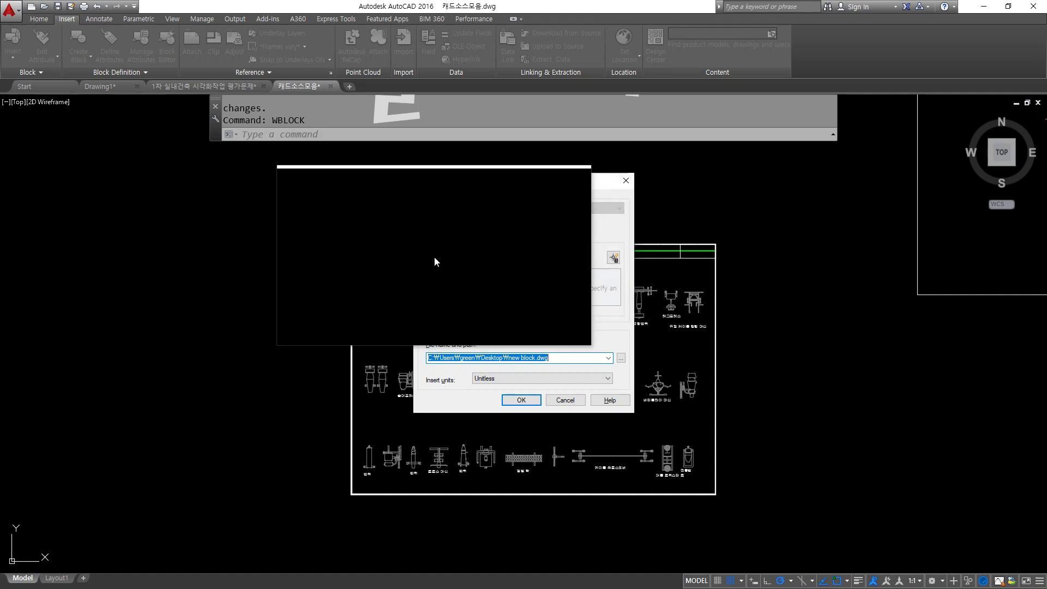
key(alt+k)
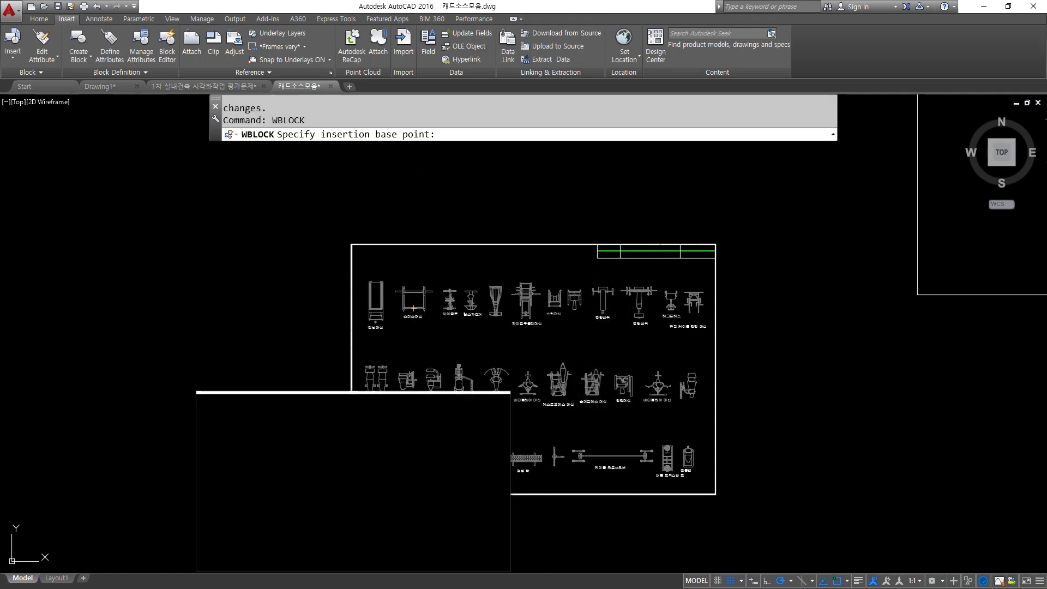
click(351, 494)
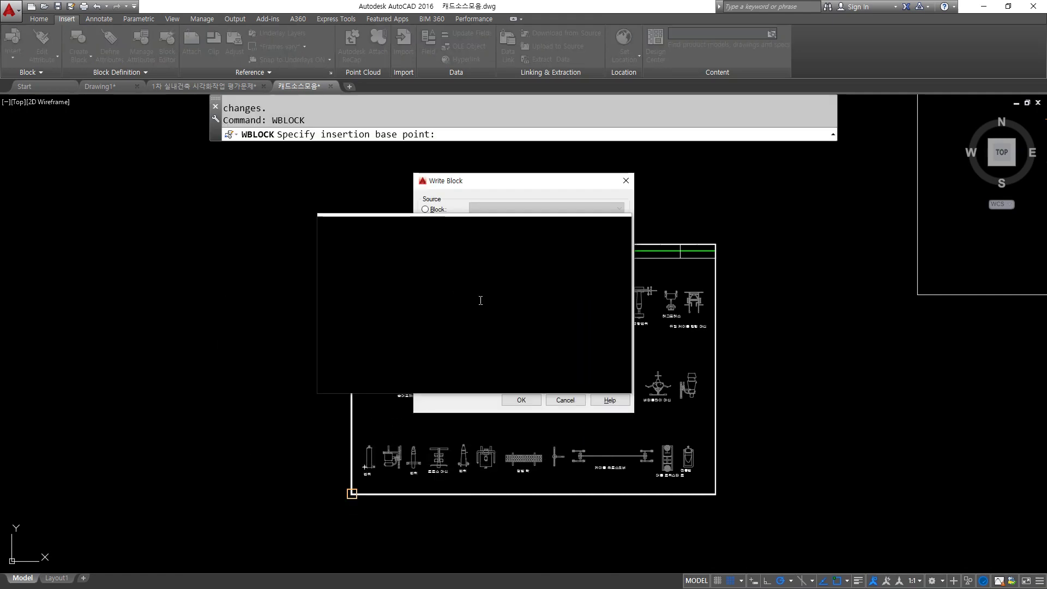
Step: Select the entire fitness equipment sheet, including its frame, as the objects for the written block
key(alt+t)
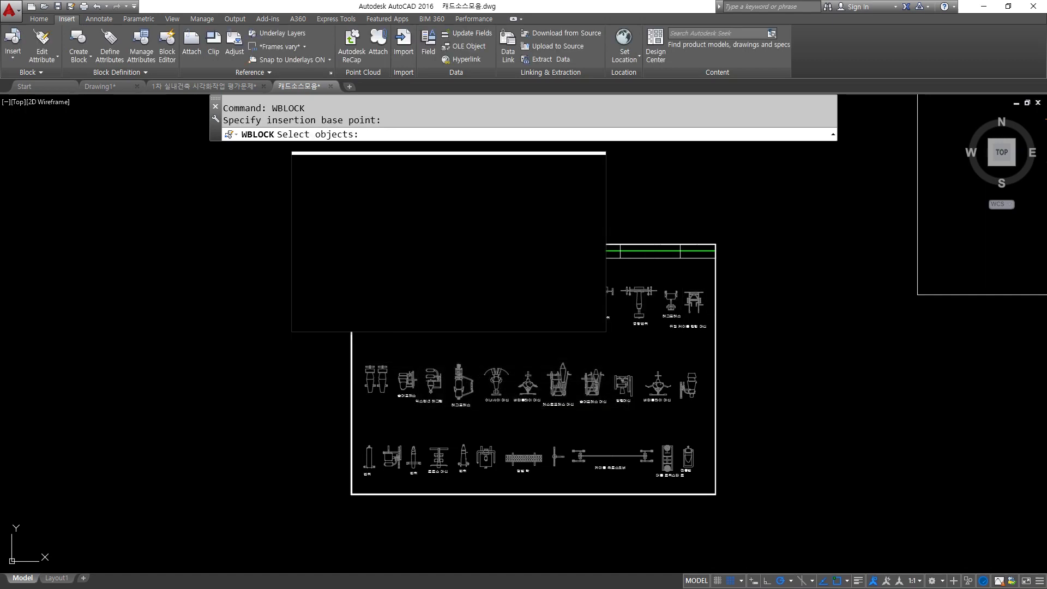
click(341, 233)
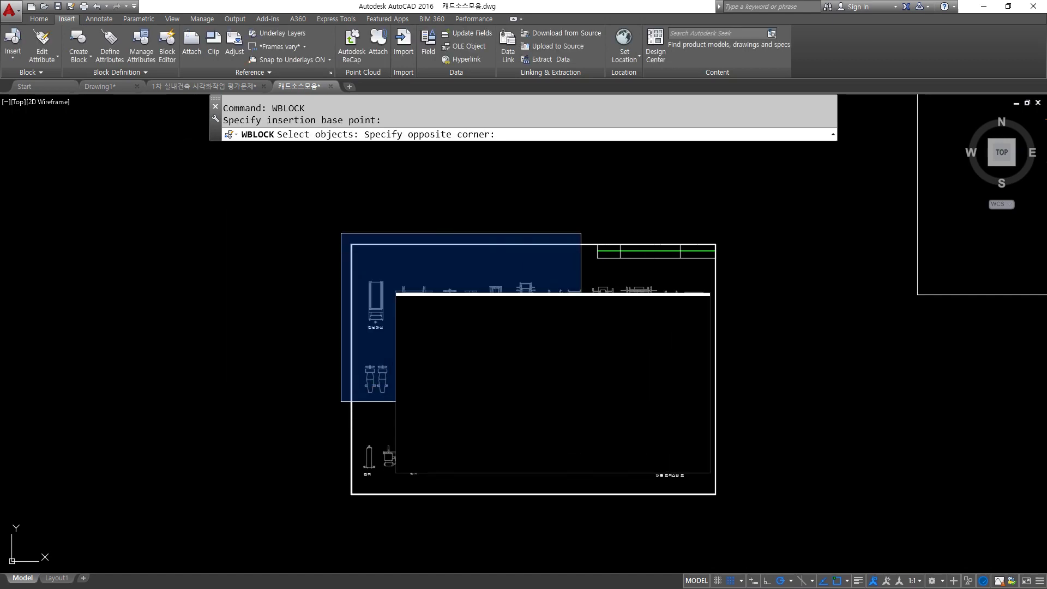
click(725, 504)
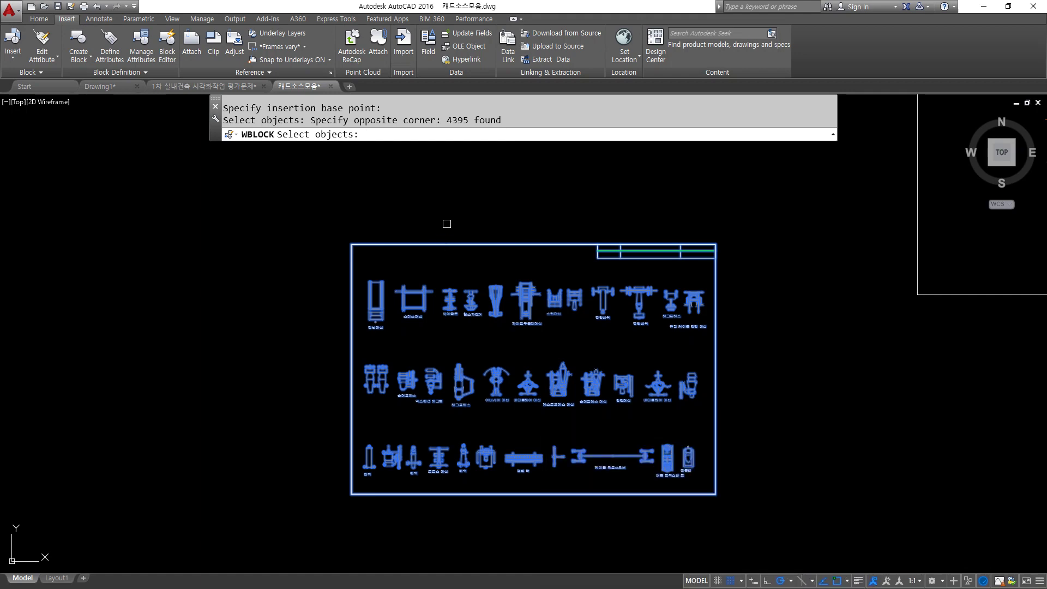
key(Return)
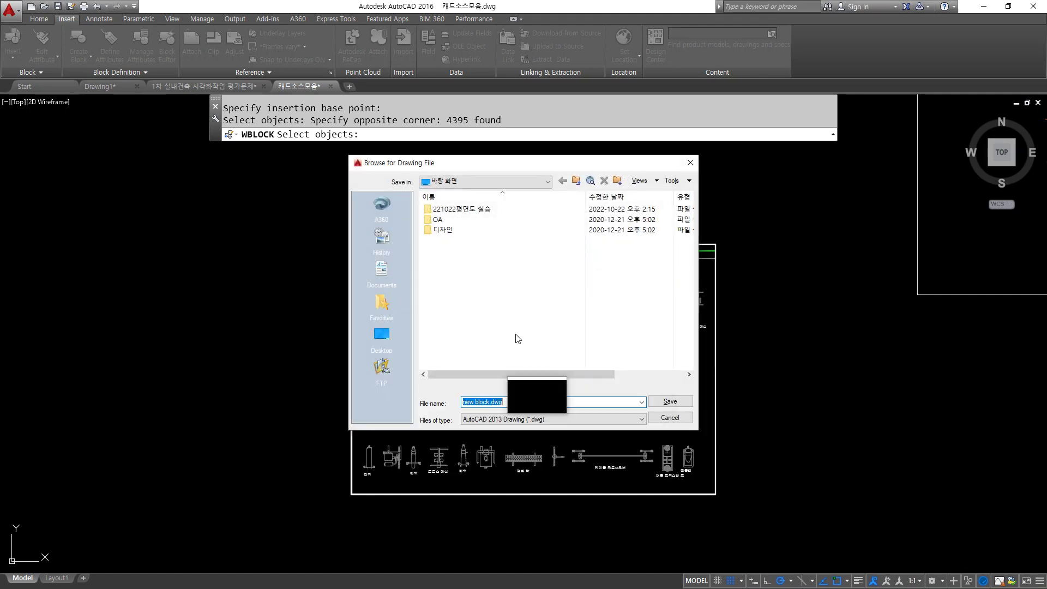
Step: Write the selected objects to a new drawing file named 헬스기구.dwg on the 새 볼륨 (D:) drive
click(490, 183)
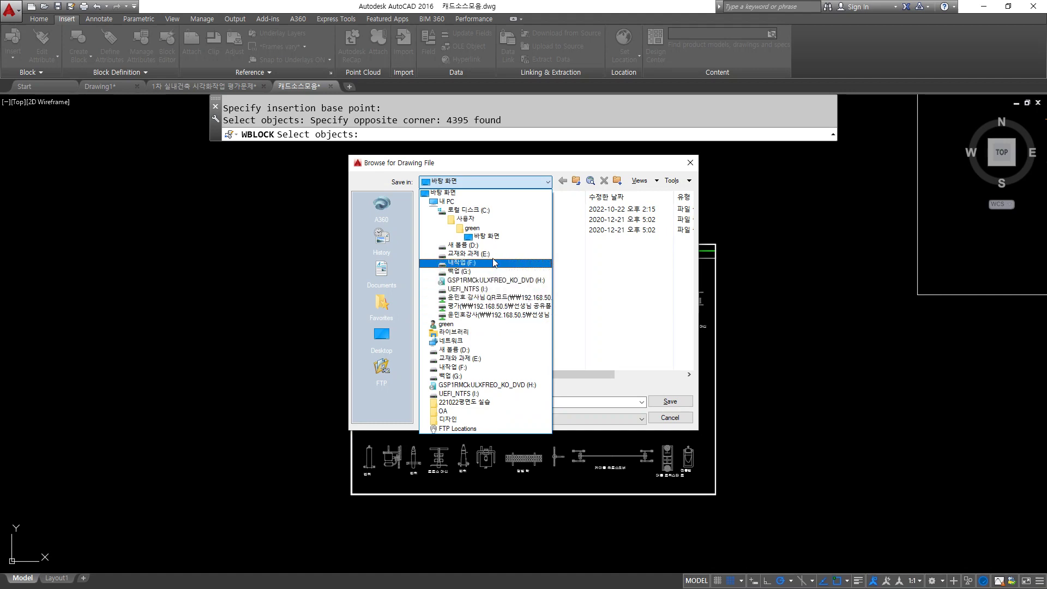
click(497, 249)
scroll(512, 353, down, 3)
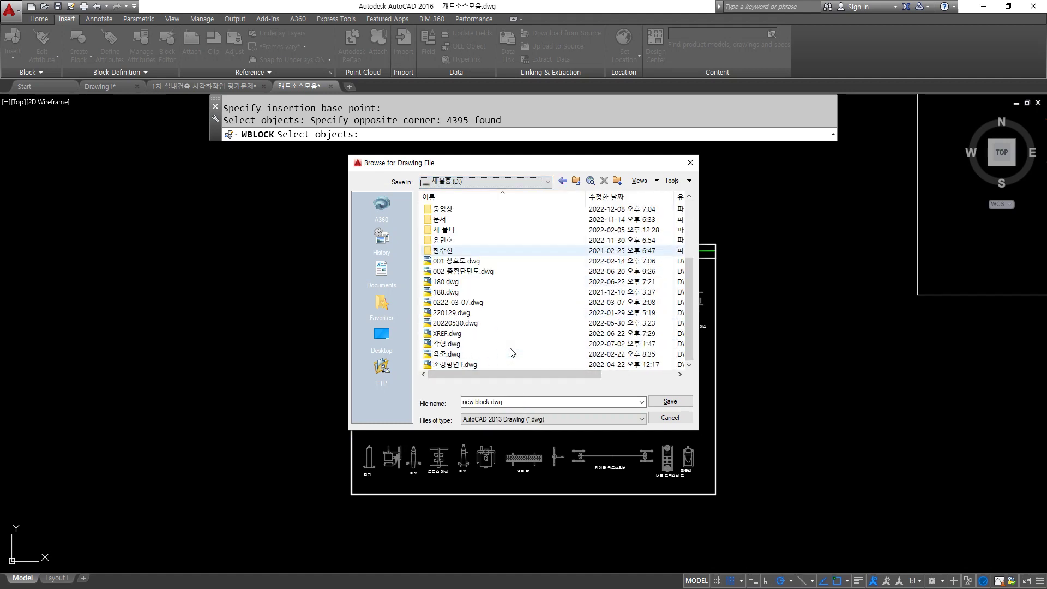
click(511, 402)
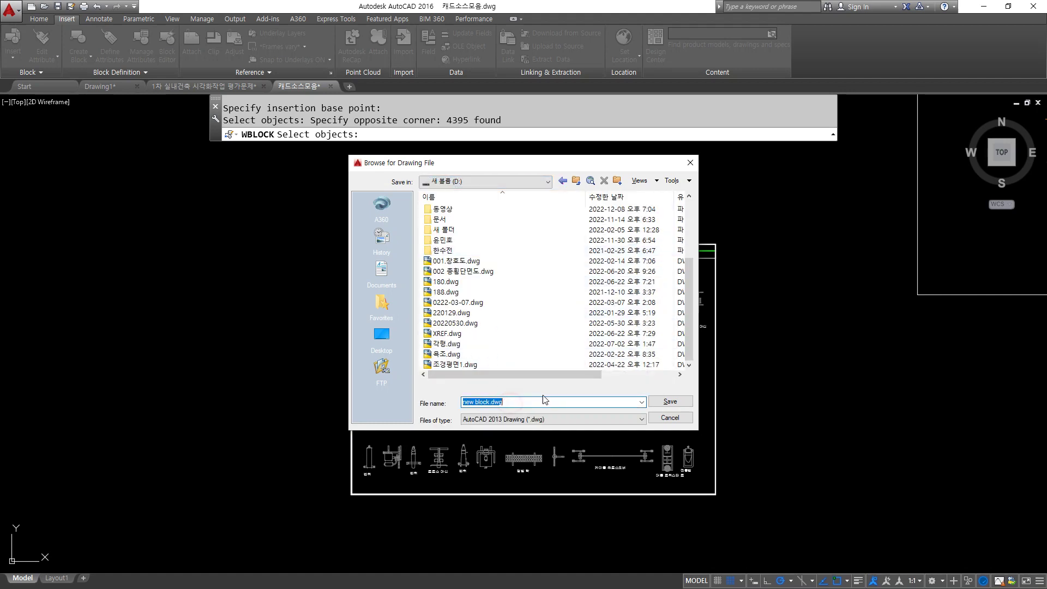
text(ㅂ)
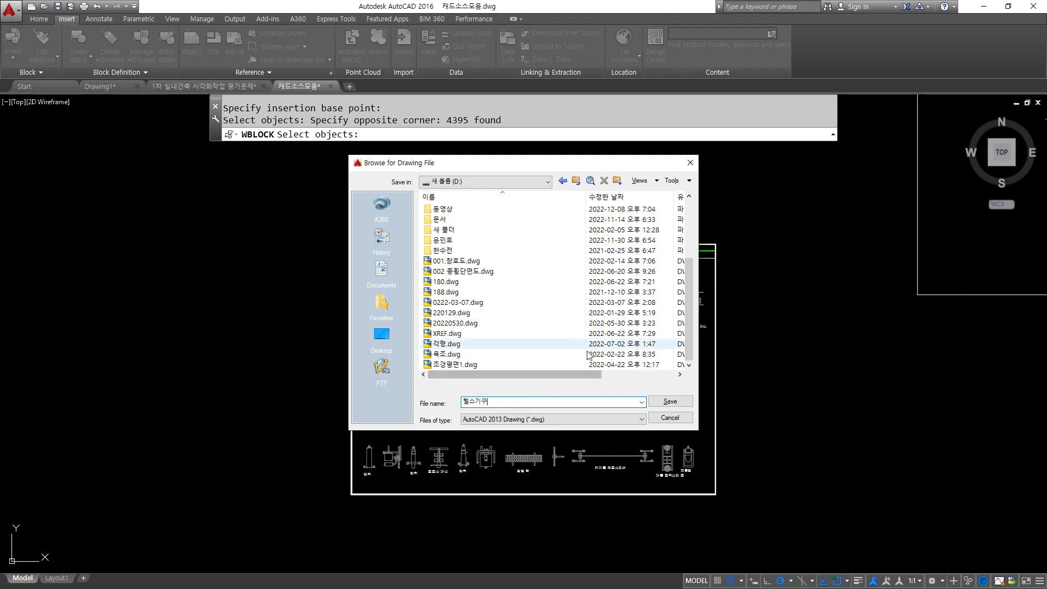
click(663, 400)
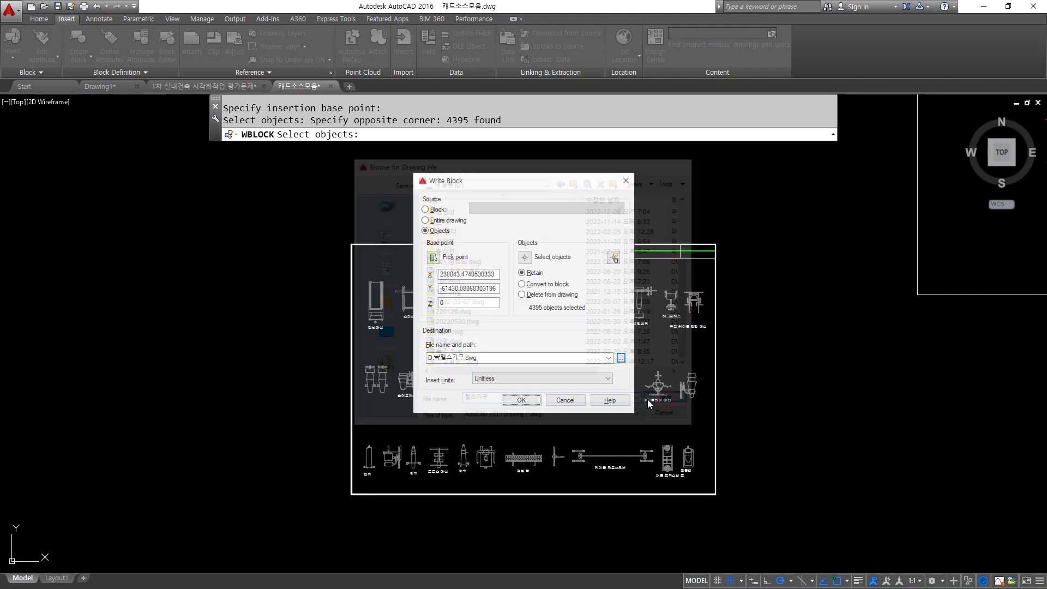
click(522, 398)
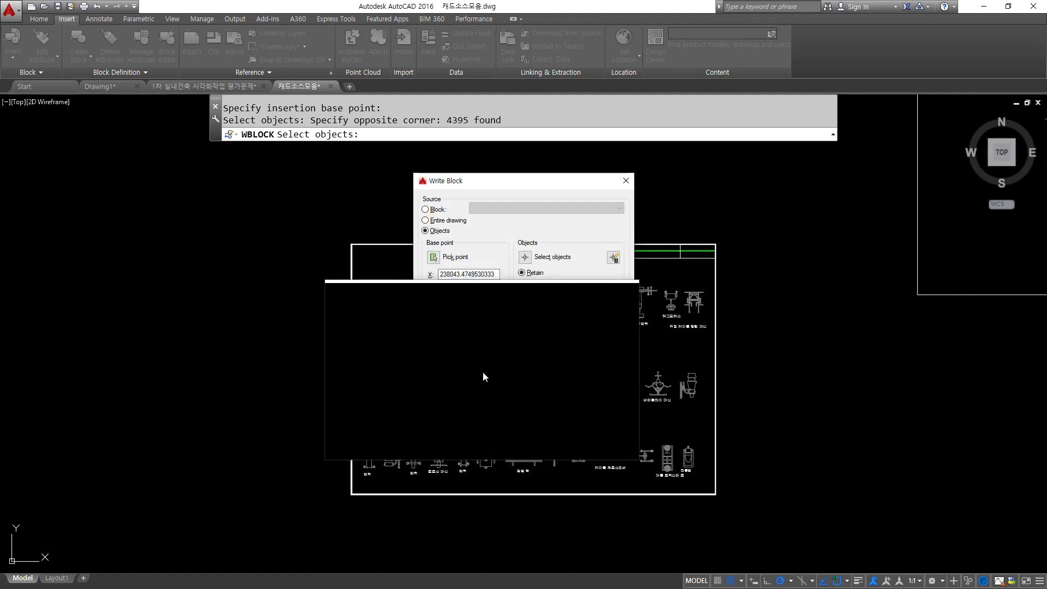
mouse_move(106, 123)
mouse_down()
mouse_move(88, 118)
mouse_move(65, 14)
mouse_move(141, 104)
mouse_move(94, 115)
mouse_up()
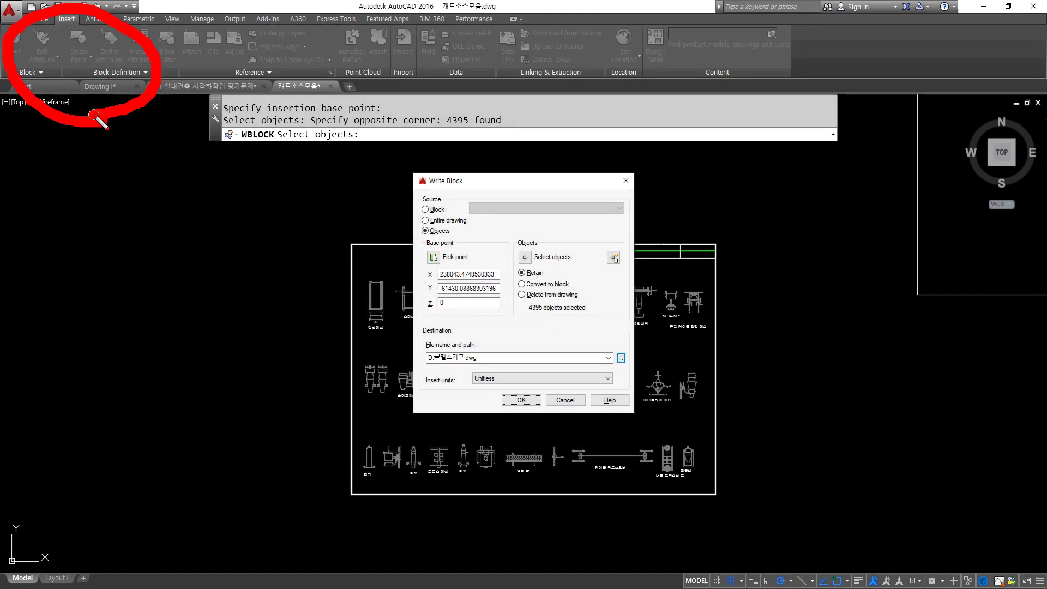
click(521, 400)
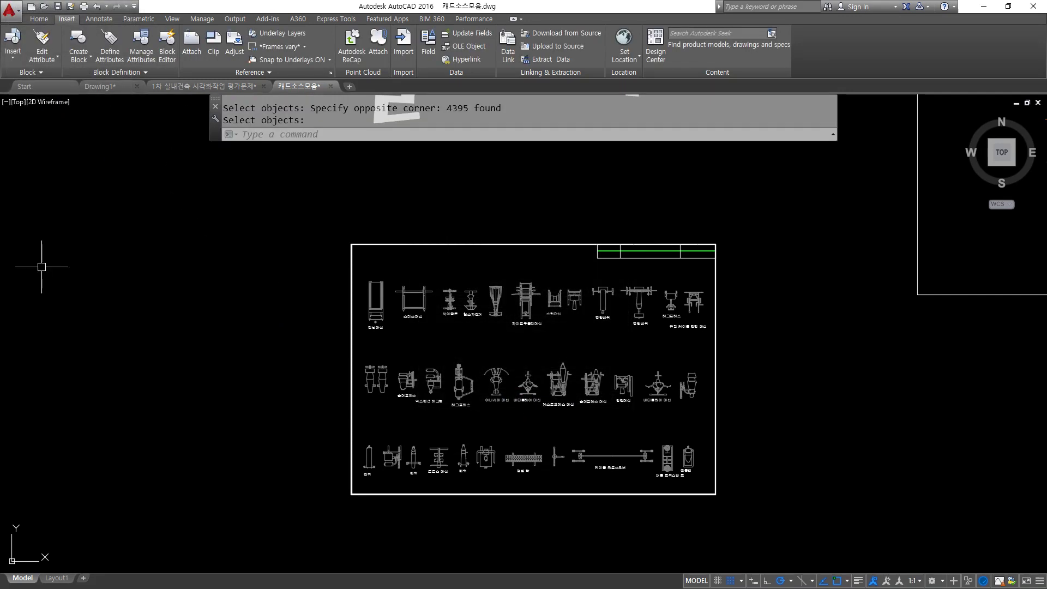
Step: Switch to File Explorer, find 헬스기구.dwg on the D: drive and open it in AutoCAD
key(alt+Tab)
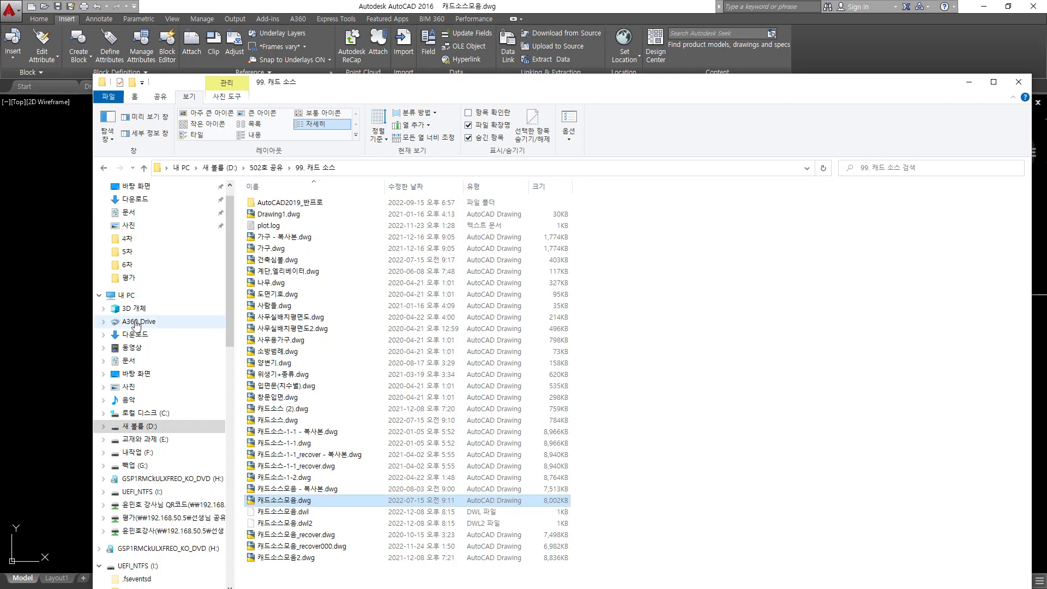
click(136, 428)
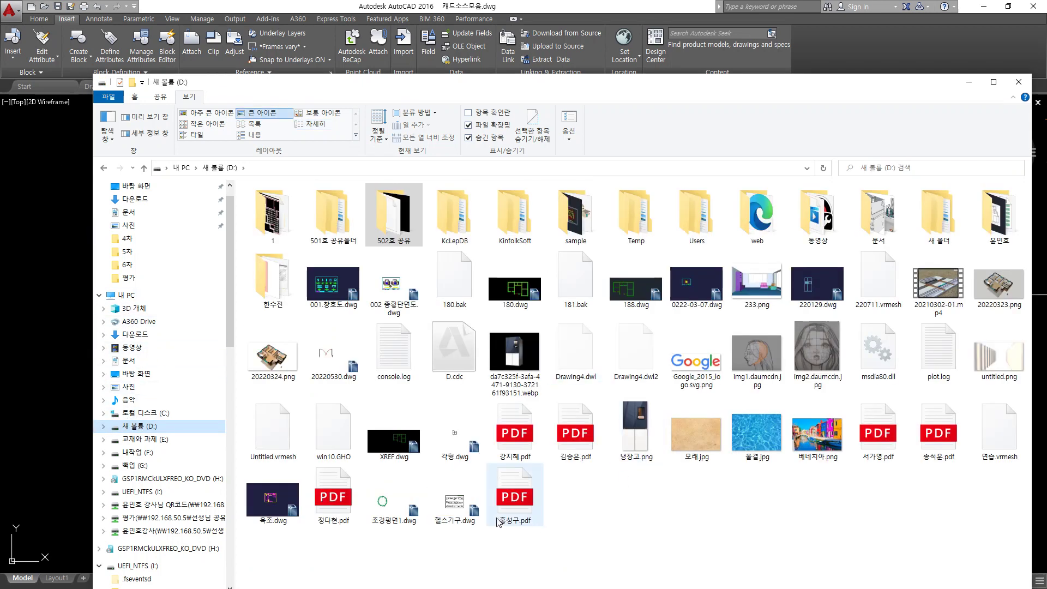
click(465, 513)
drag(460, 510, 600, 8)
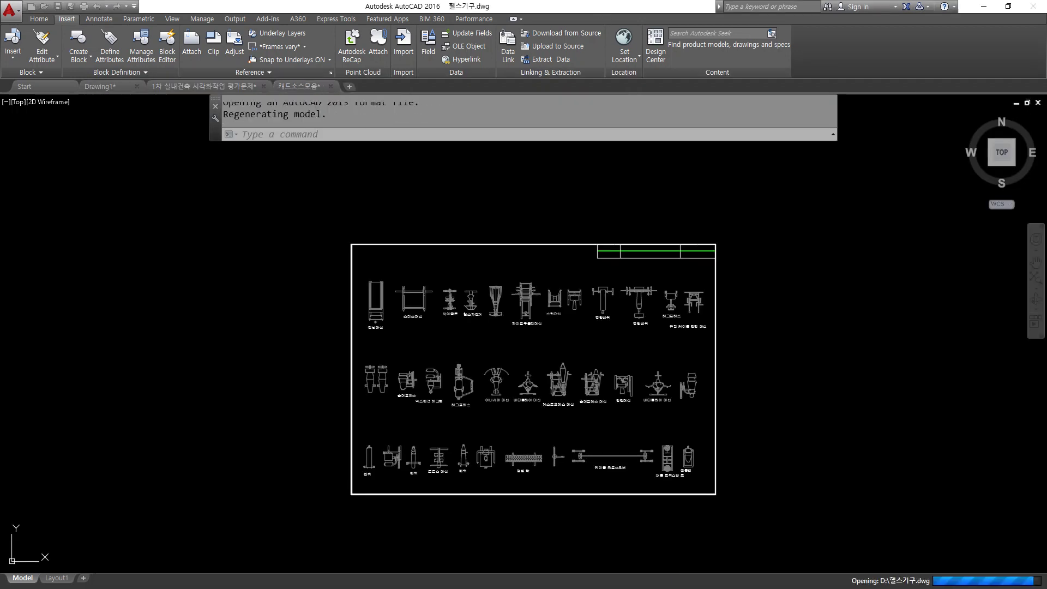
Step: Switch to the Notepad notes and insert "블록 속성 지정 - " before the ATtdef, ATTEDit entry
scroll(580, 220, up, 2)
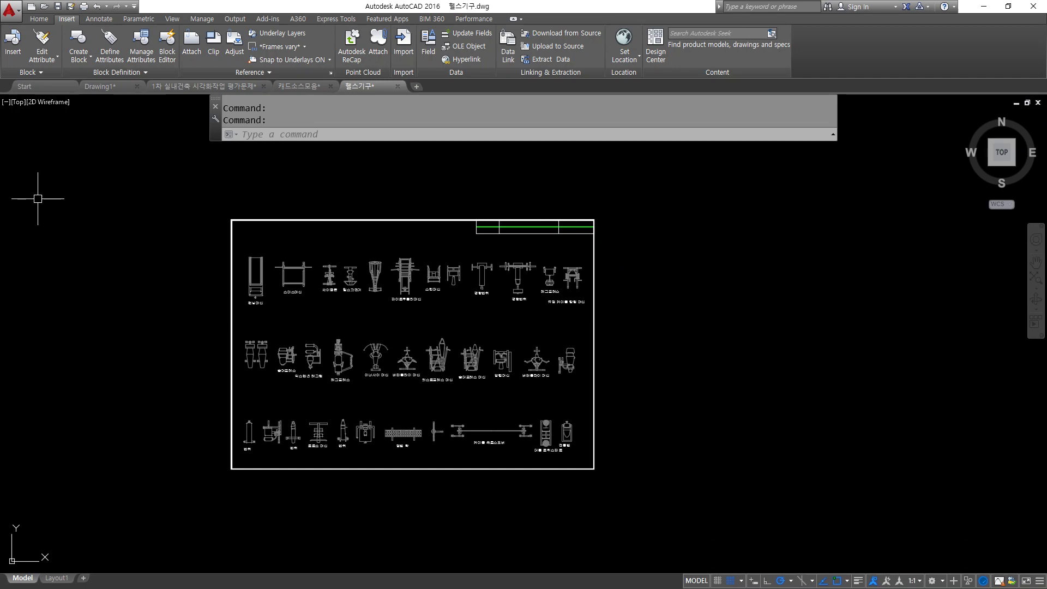
key(alt+Tab)
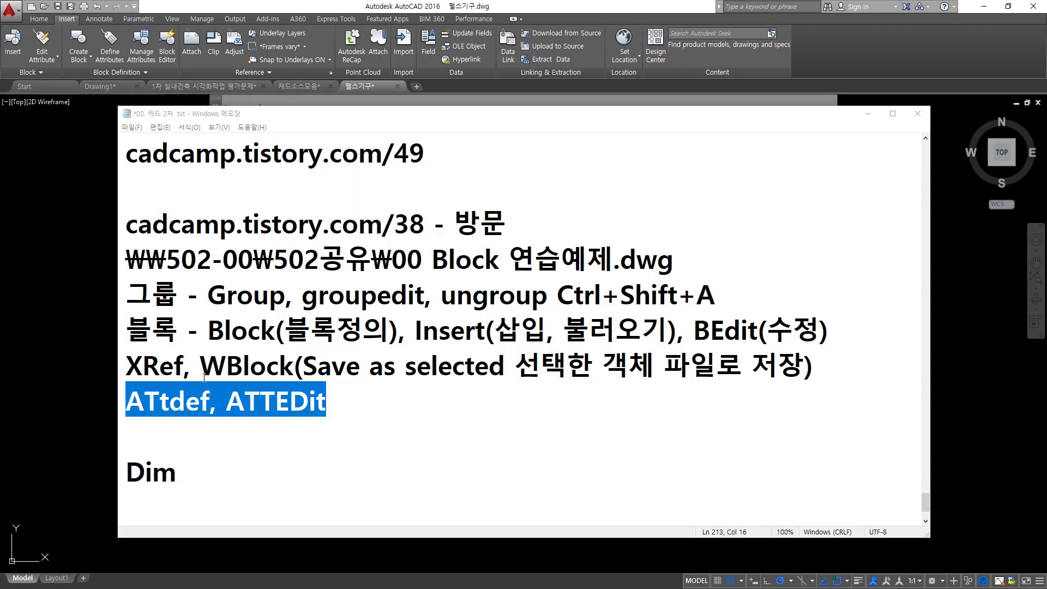
click(330, 404)
drag(354, 404, 128, 403)
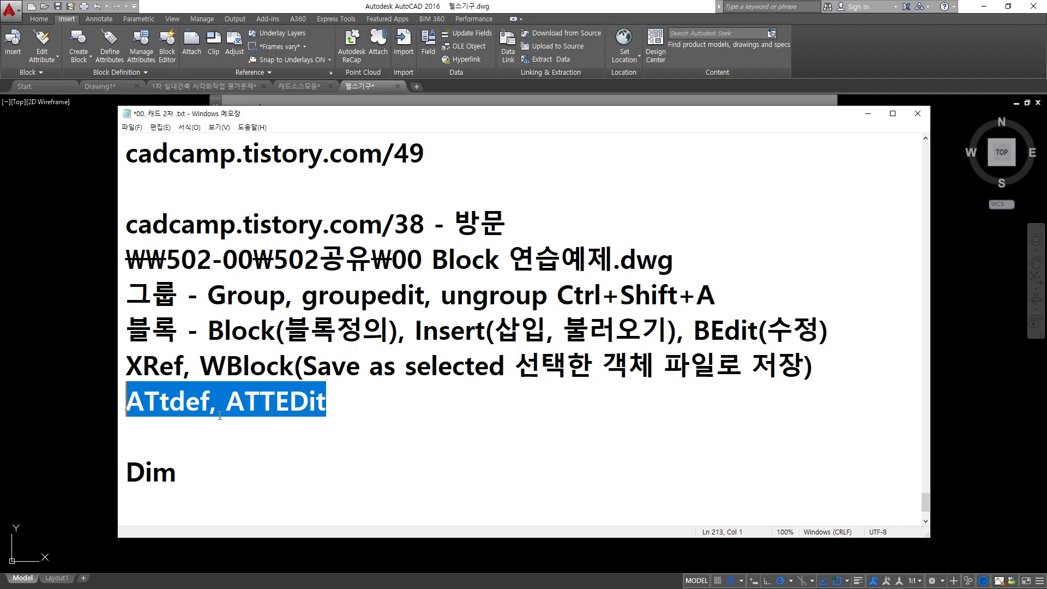
click(336, 408)
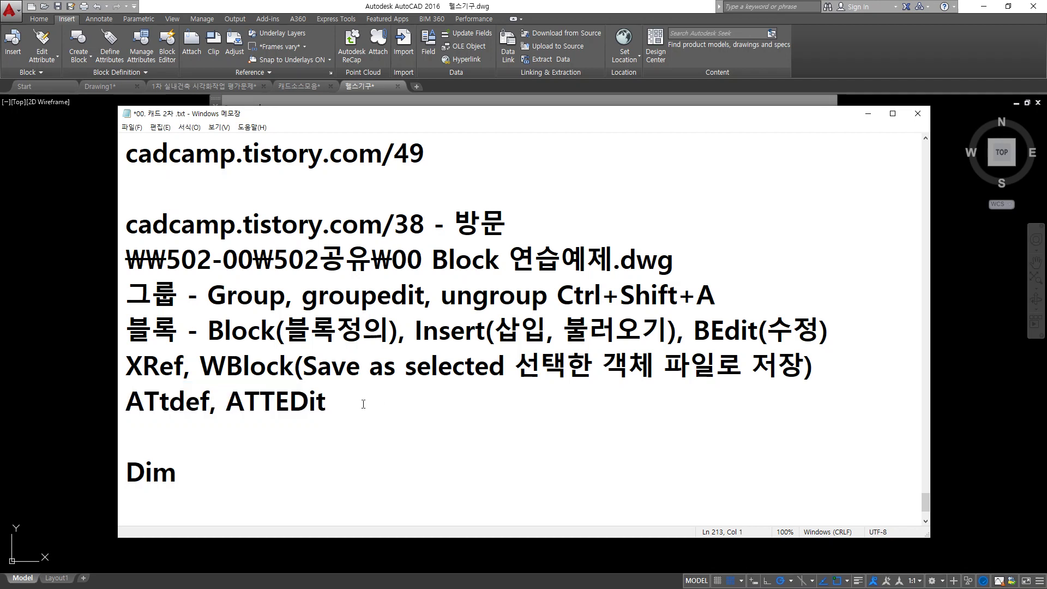
text(qm)
key(BackSpace)
key(BackSpace)
key(Hangul)
text(블록)
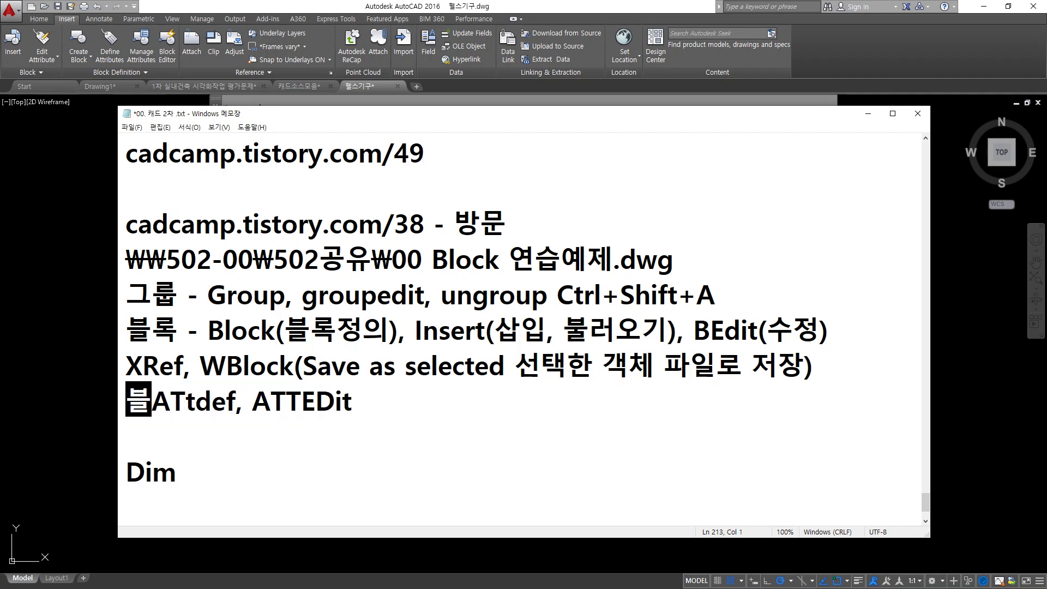
text( 속성)
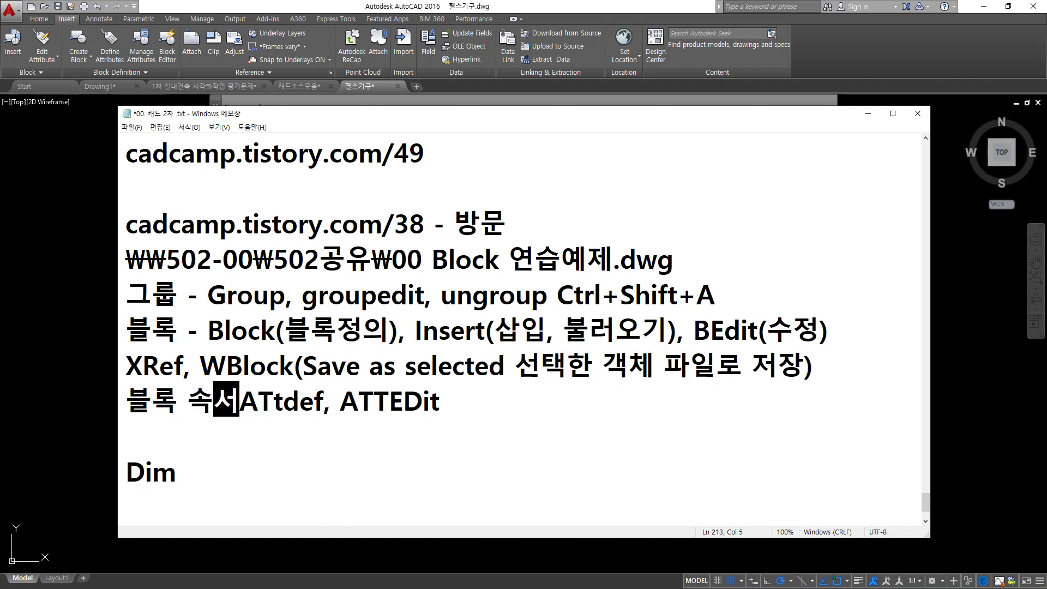
text( 지정 )
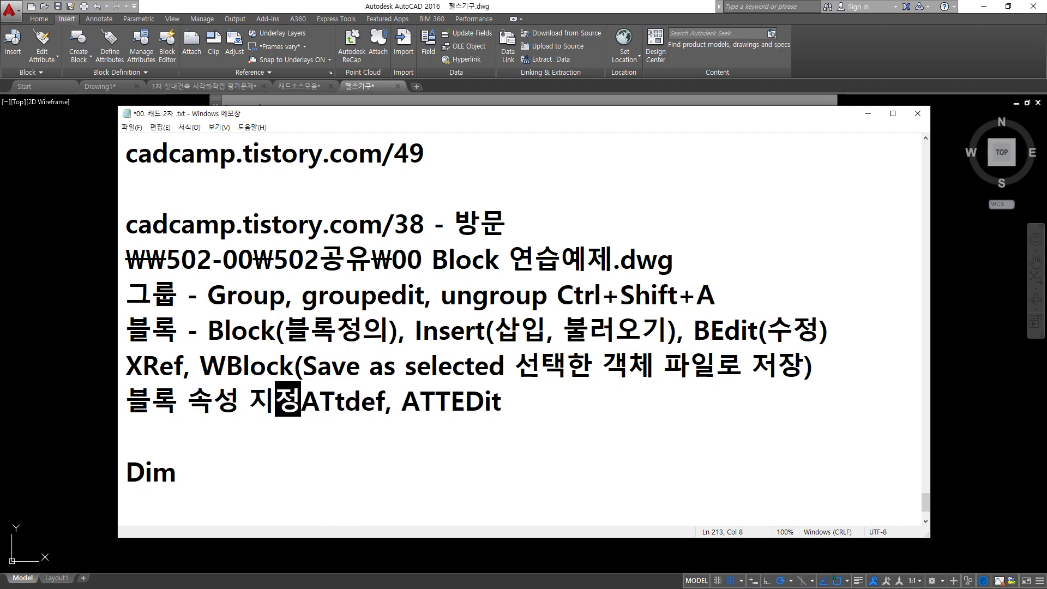
text(-)
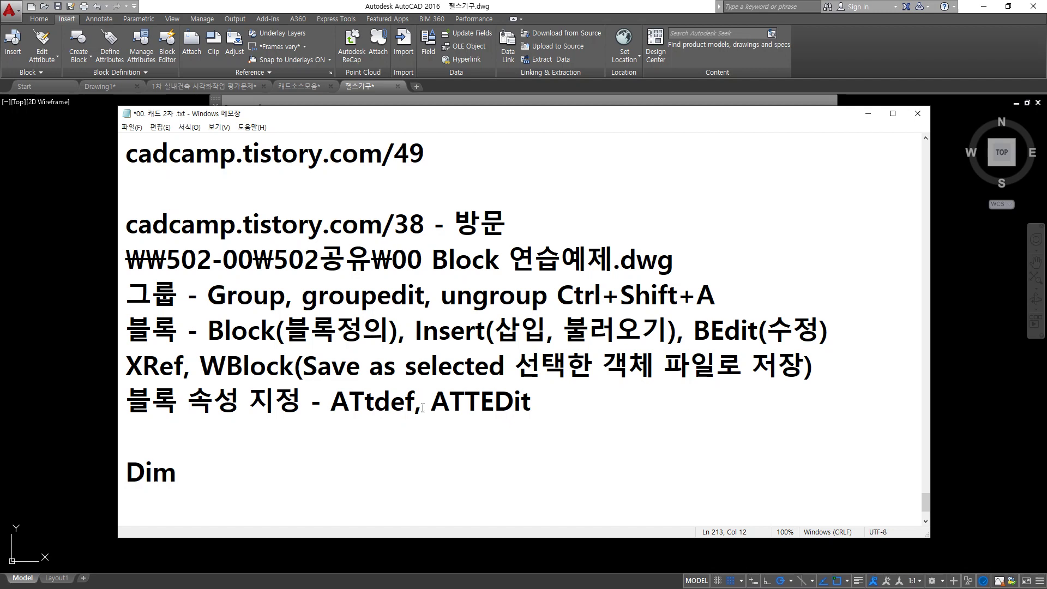
Step: Switch back to AutoCAD, create a new drawing from the default template and zoom to its full limits
key(alt+Tab)
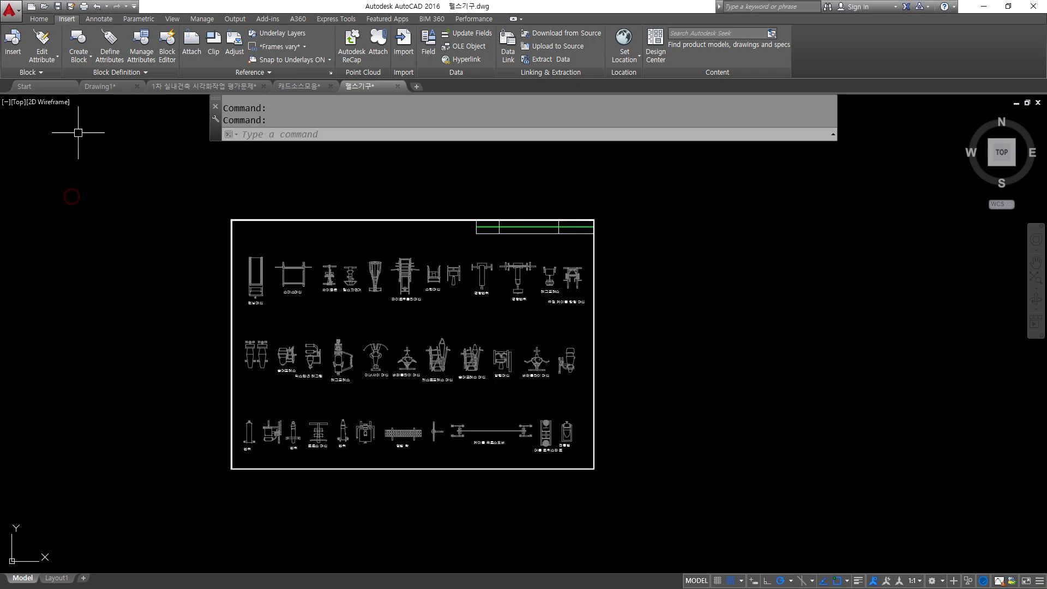
click(103, 86)
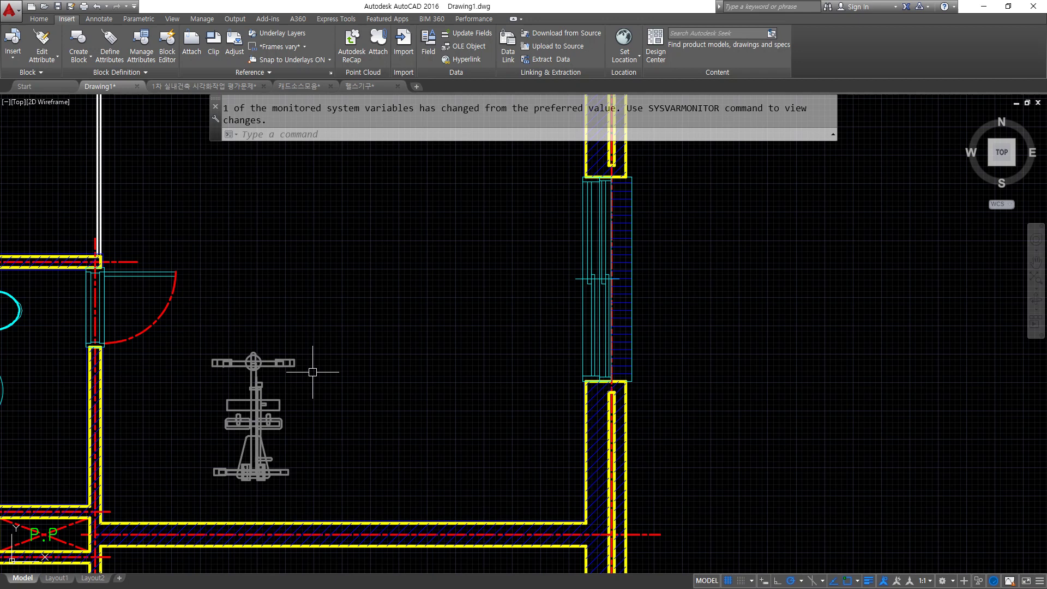
scroll(312, 372, down, 5)
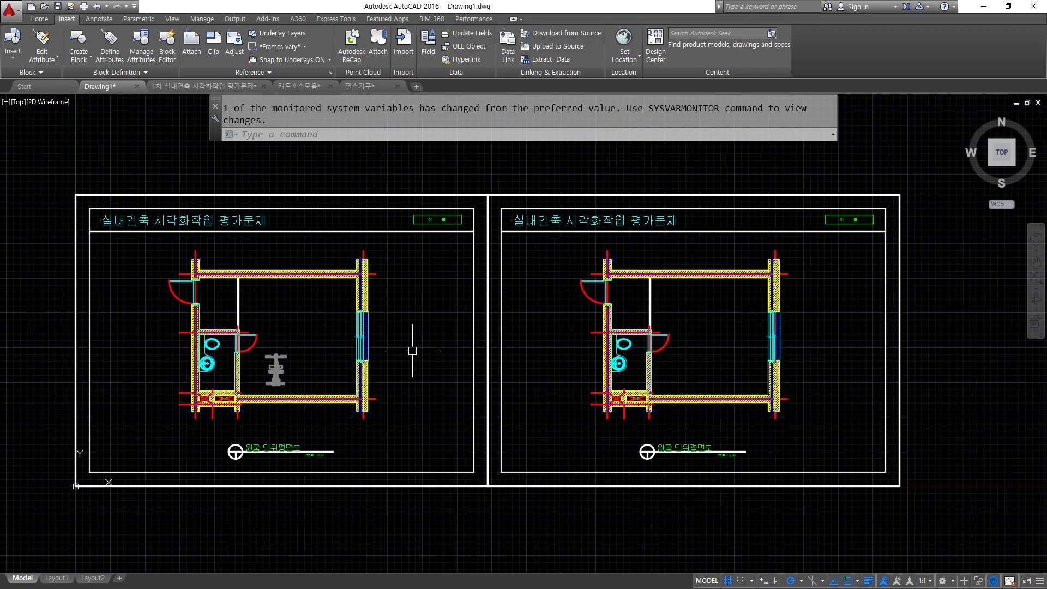
click(796, 463)
key(Escape)
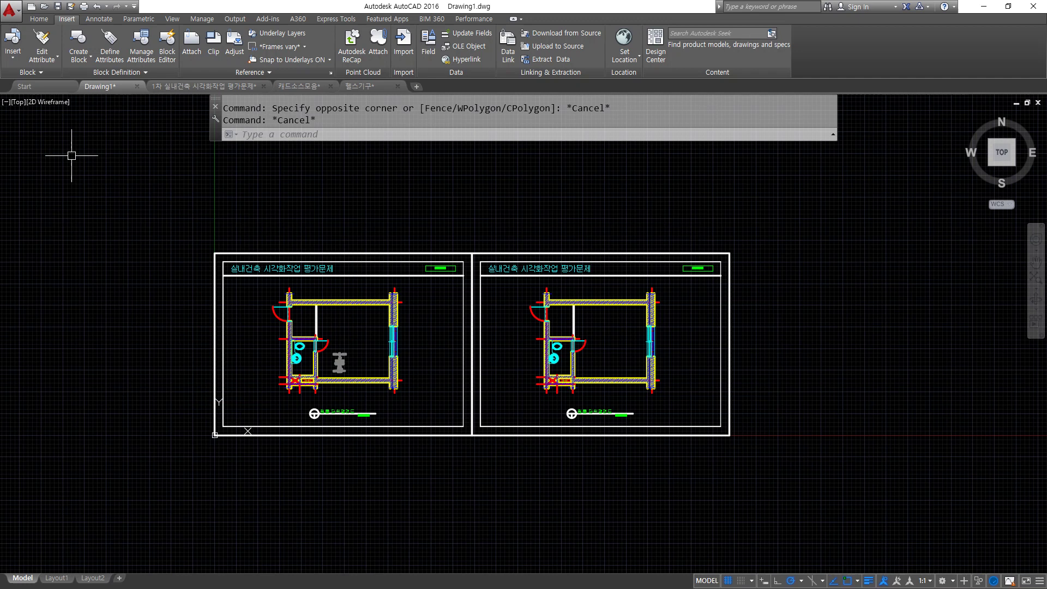
click(31, 6)
key(Return)
text(z)
key(Return)
text(a)
key(Return)
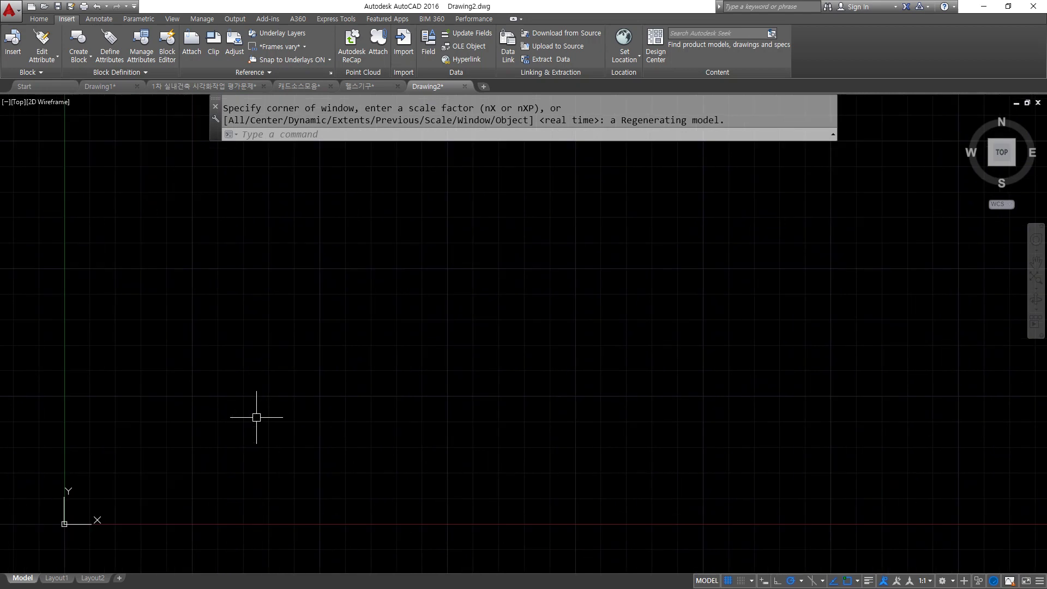
Step: Draw a horizontal and a vertical construction line crossing at one point, and turn on lineweight display
text(l)
key(Return)
key(Escape)
key(Escape)
text(xl)
key(Return)
click(251, 411)
click(288, 414)
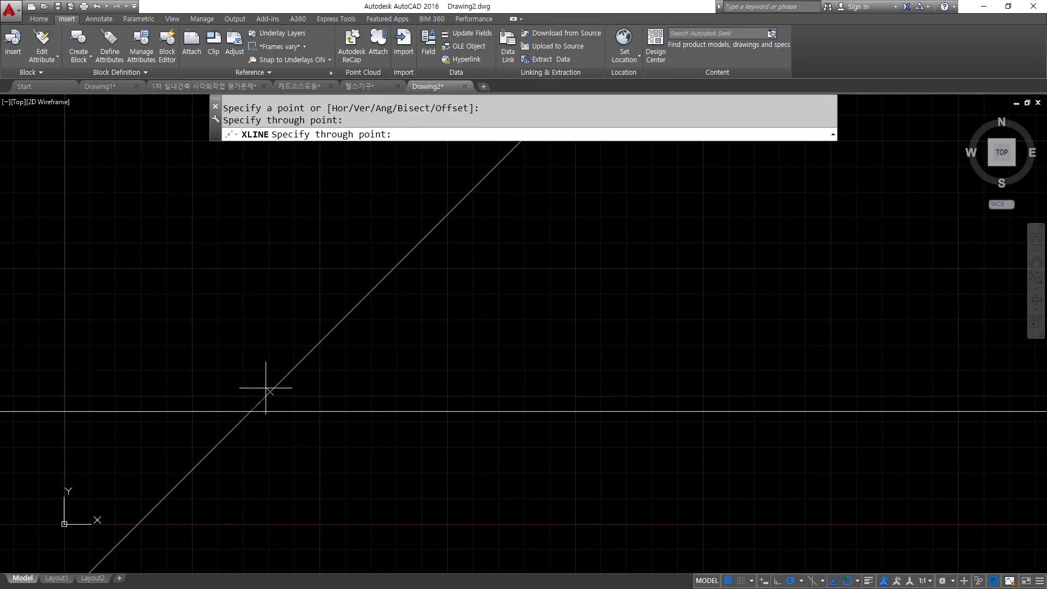
click(251, 384)
key(Escape)
click(868, 581)
scroll(243, 395, up, 4)
Step: Offset the horizontal construction line upward three times at a spacing of 8
text(o)
key(Return)
key(Return)
click(306, 440)
click(307, 414)
click(313, 387)
click(324, 341)
click(328, 333)
click(331, 303)
key(Return)
Step: Offset the vertical construction line 20 to the right
text(o)
key(Return)
text(2)
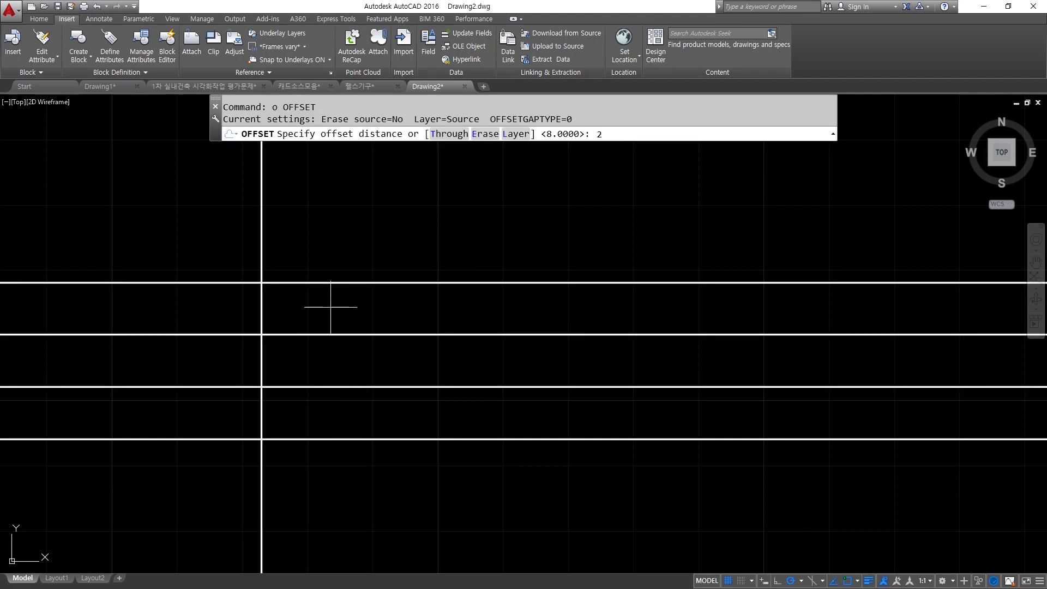
text(0)
key(Return)
click(266, 311)
click(323, 309)
key(Return)
Step: Offset the second vertical construction line 30 to the right to define the table's outer edge
text(o)
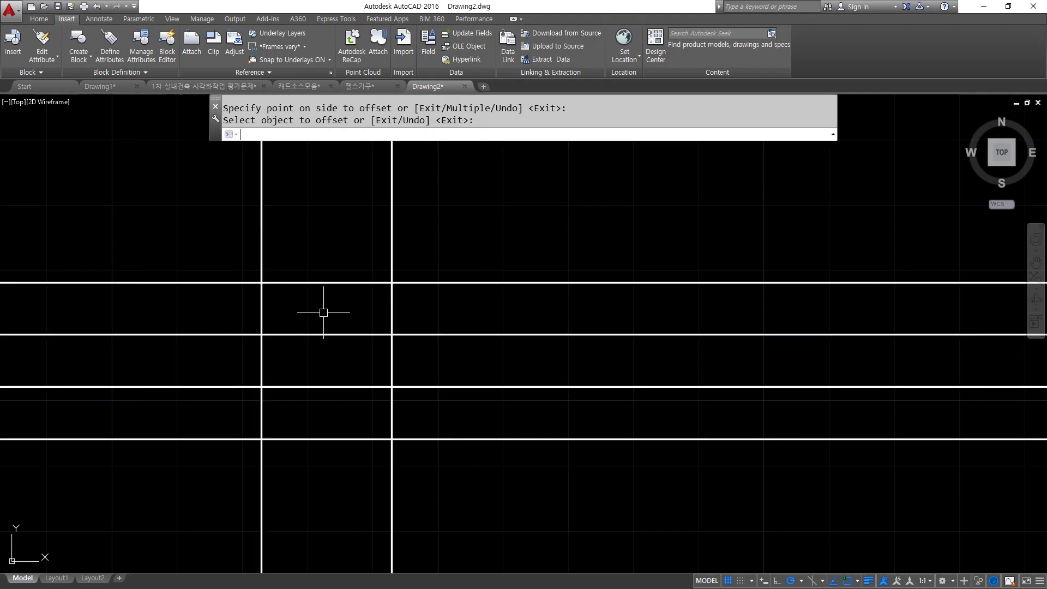
key(Return)
text(30)
key(Return)
click(391, 310)
click(583, 419)
key(Return)
Step: Trim all construction line ends outside the outer boundary to leave a table of three rows and two columns
text(te cor)
key(Return)
key(Return)
click(703, 483)
click(643, 237)
click(630, 260)
click(233, 227)
click(195, 276)
click(157, 473)
click(152, 504)
click(681, 502)
key(Return)
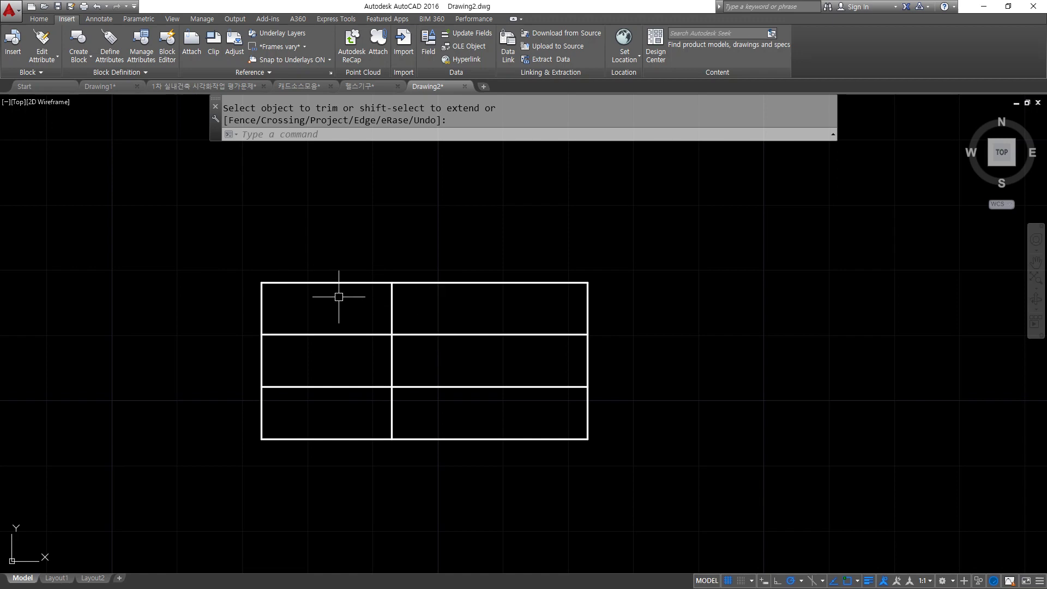
Step: Start multiline text spanning the top-left table cell and set its justification to Middle Center
scroll(369, 316, up, 2)
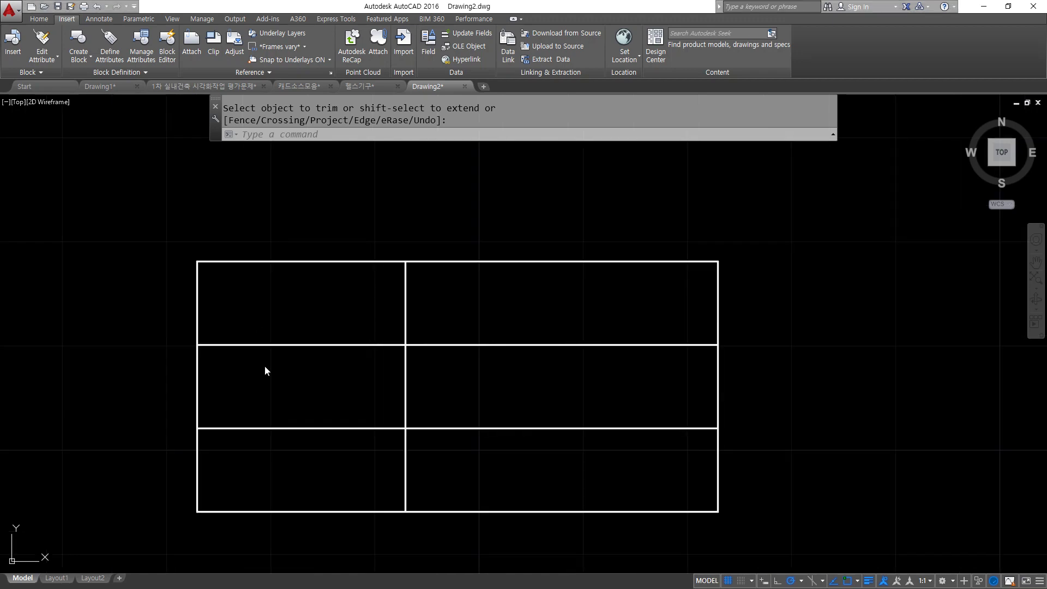
text(t)
click(197, 262)
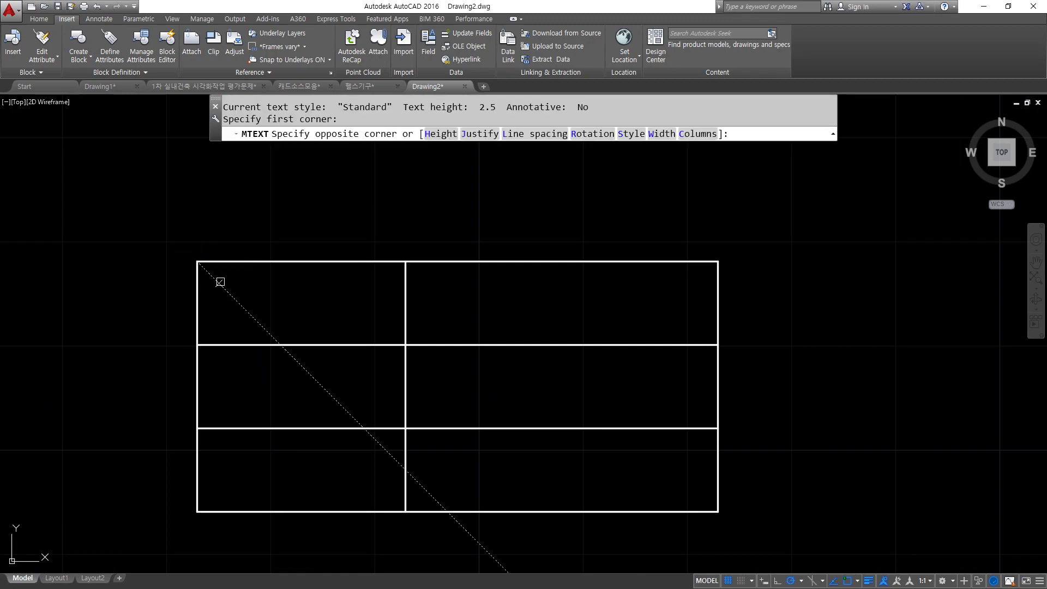
click(405, 345)
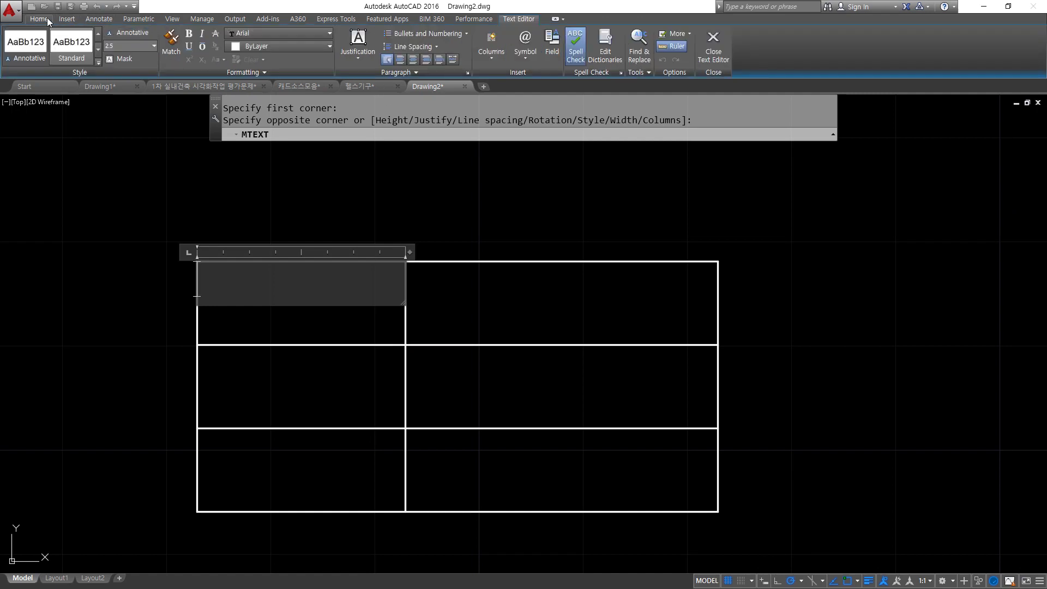
click(358, 43)
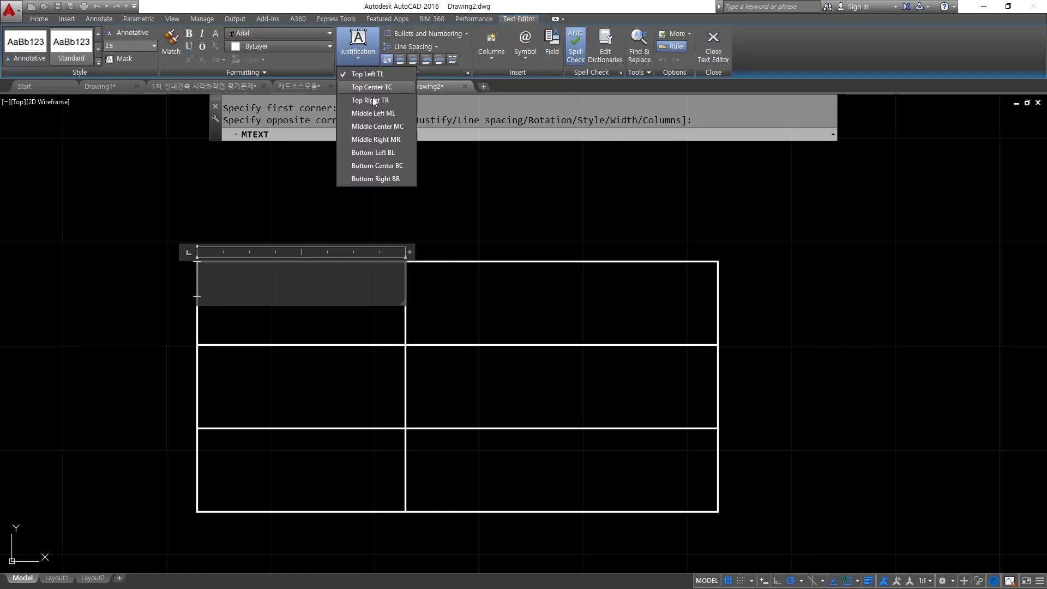
click(389, 126)
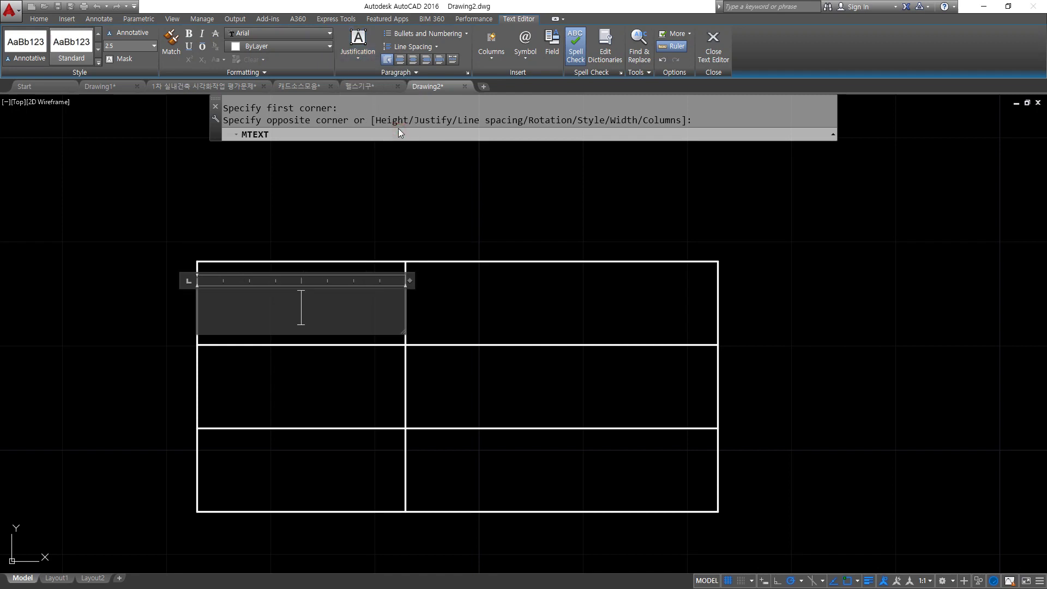
Step: Enter "날 짜" in the top-left cell and set its font to 맑은 고딕
text(날)
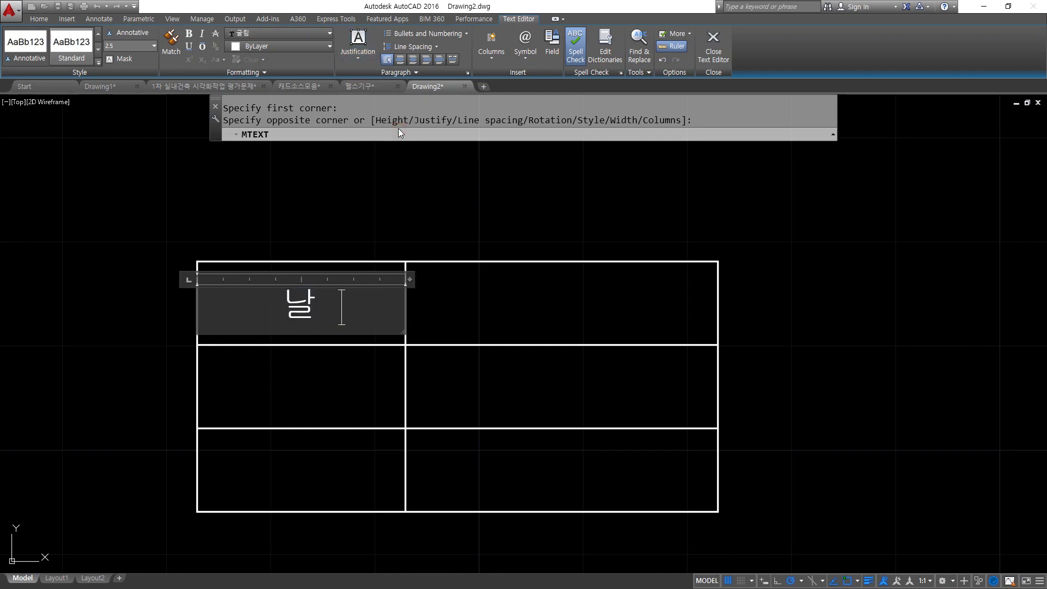
text(ㅉㅏ)
key(ctrl+a)
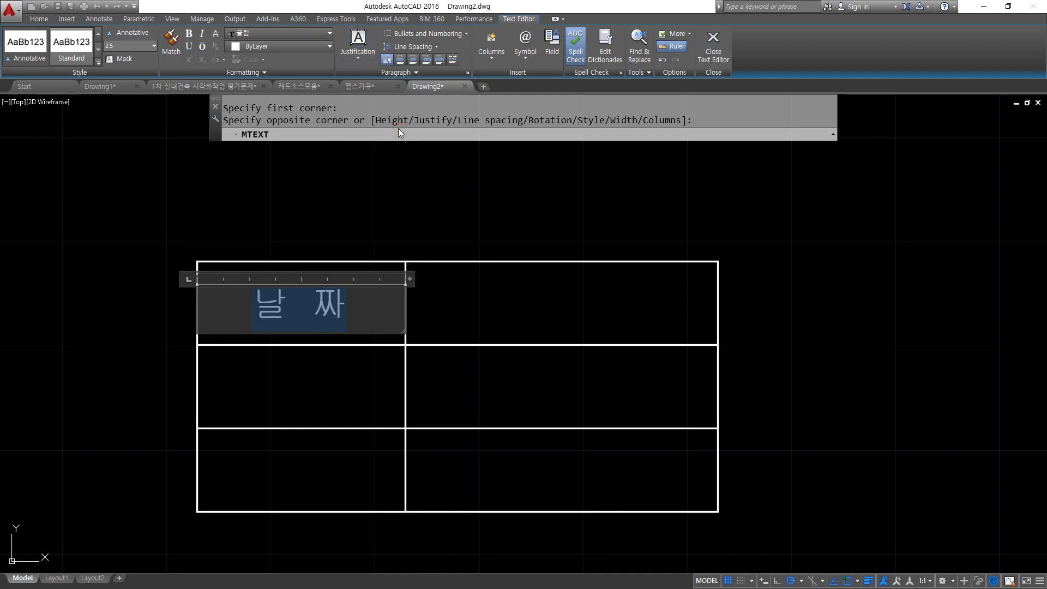
click(314, 34)
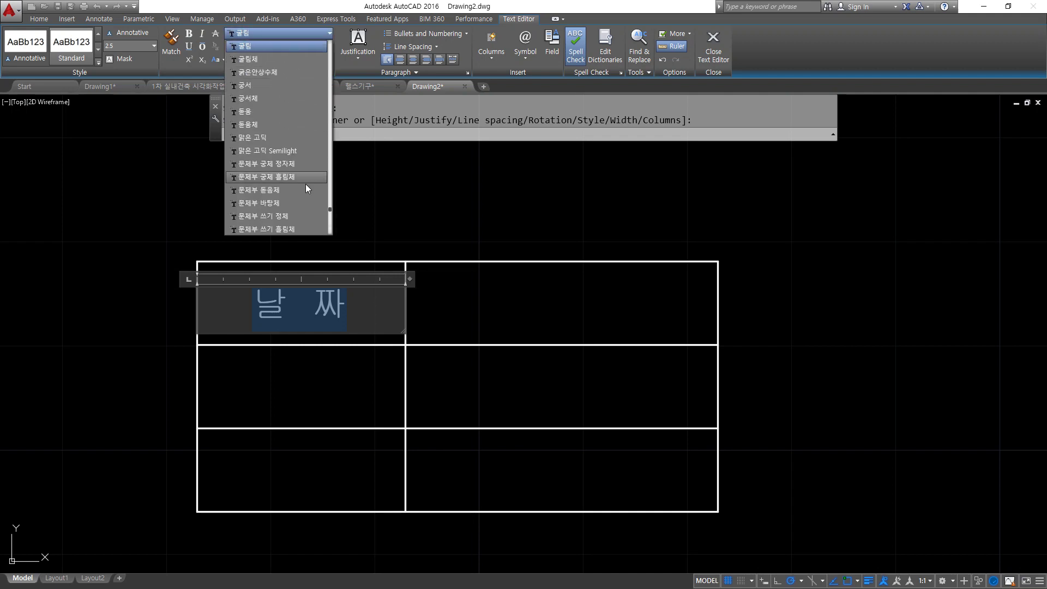
click(296, 138)
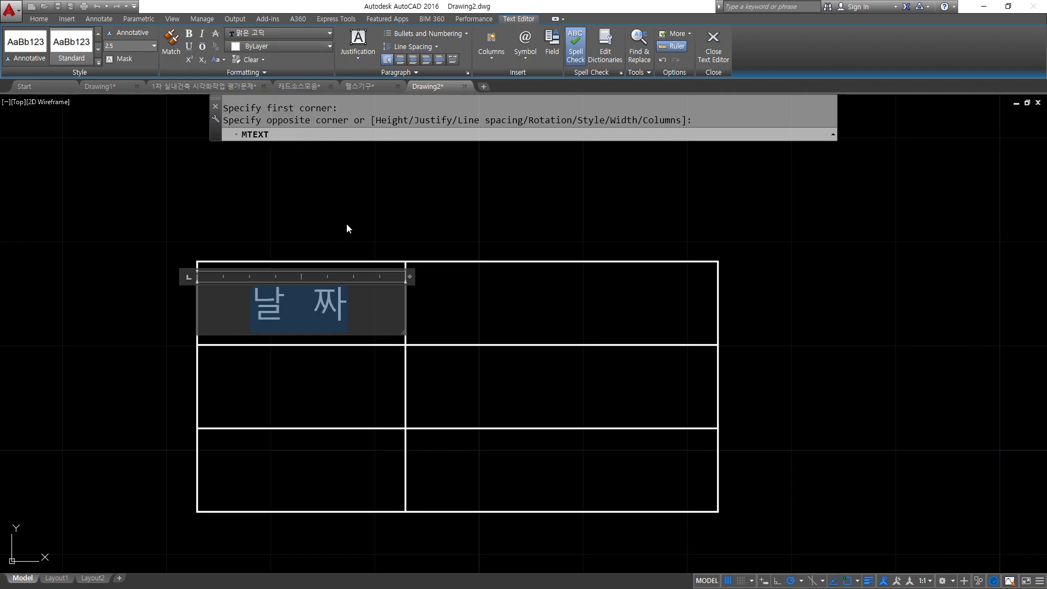
click(148, 218)
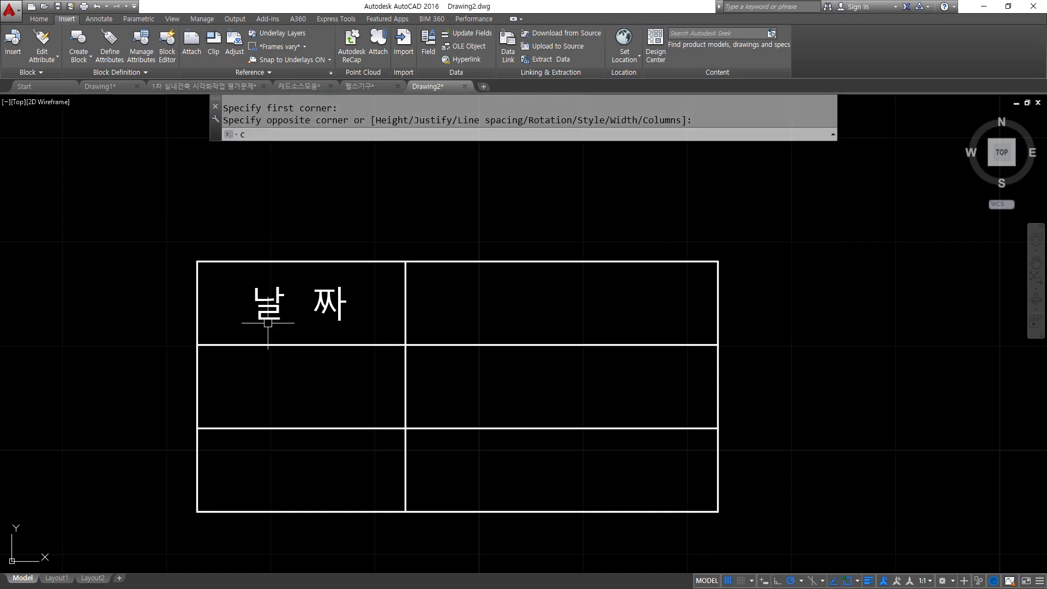
Step: Copy the 날 짜 text from its cell's upper-left corner into the two cells below
double_click(269, 323)
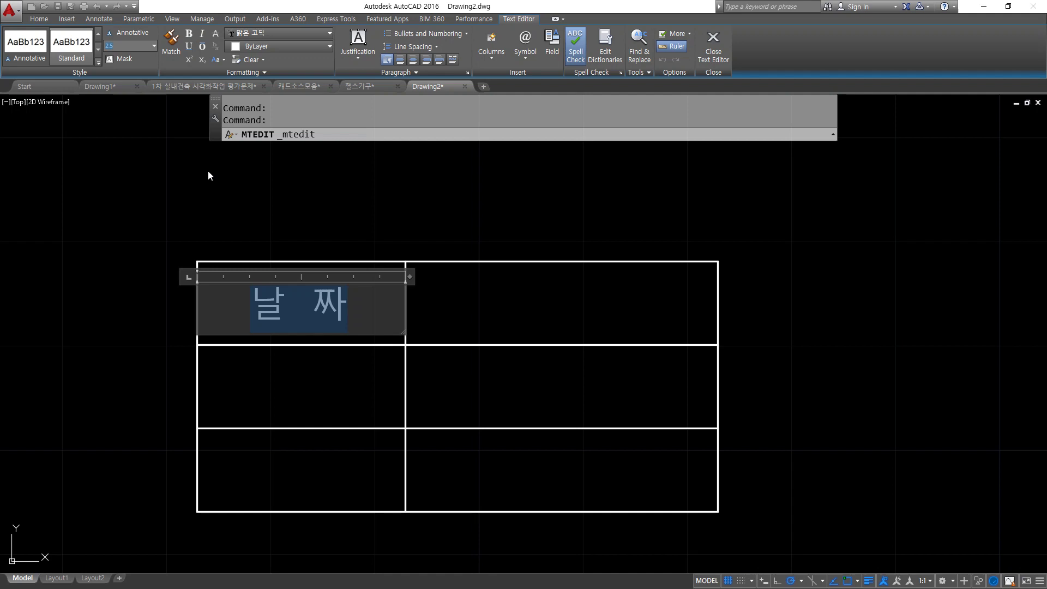
key(Escape)
text(cp)
key(Return)
click(227, 282)
key(Return)
click(197, 262)
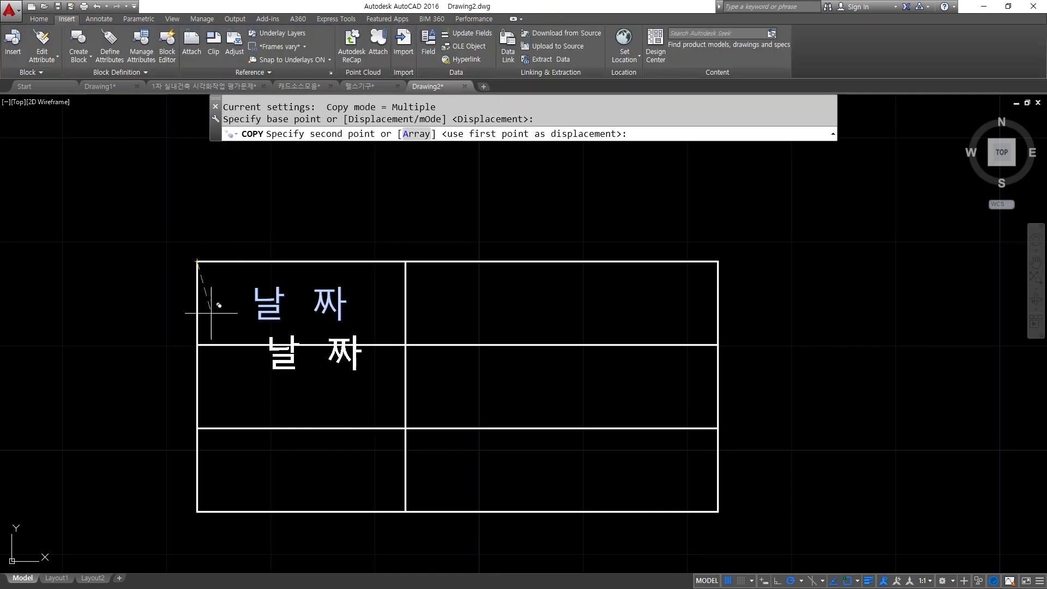
click(197, 345)
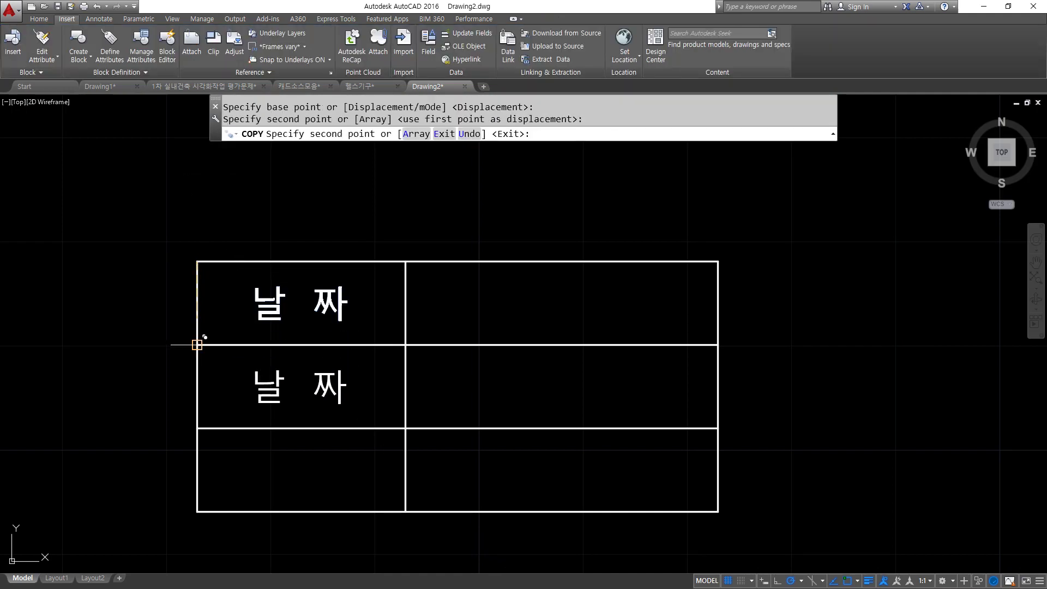
click(197, 428)
key(Escape)
Step: Replace the text in the middle-left cell with "도 명" and widen the gap between its two characters
text(ed)
key(Return)
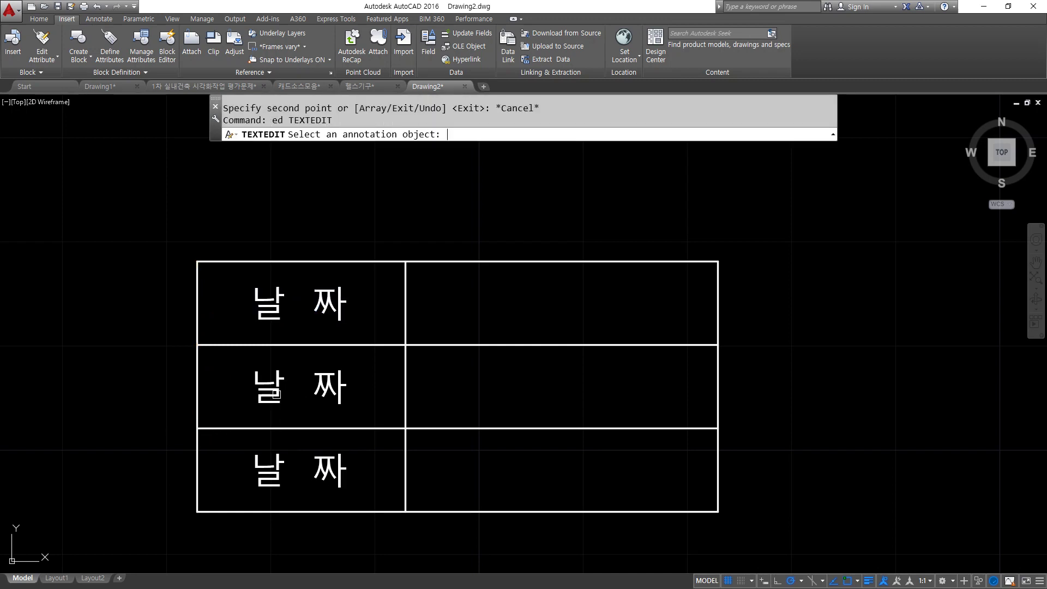
click(326, 397)
text(도 명)
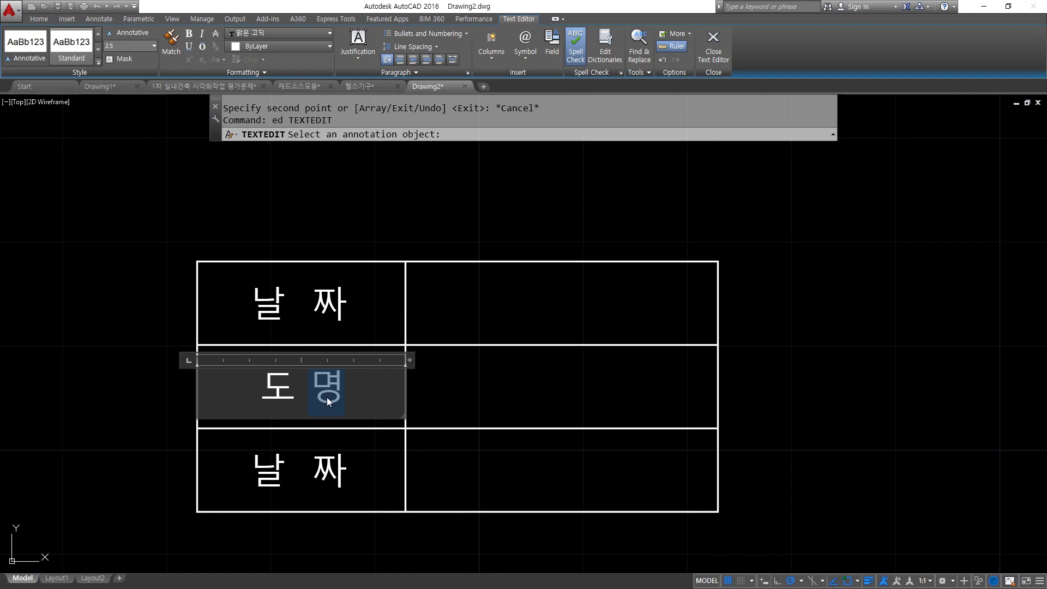
key(Escape)
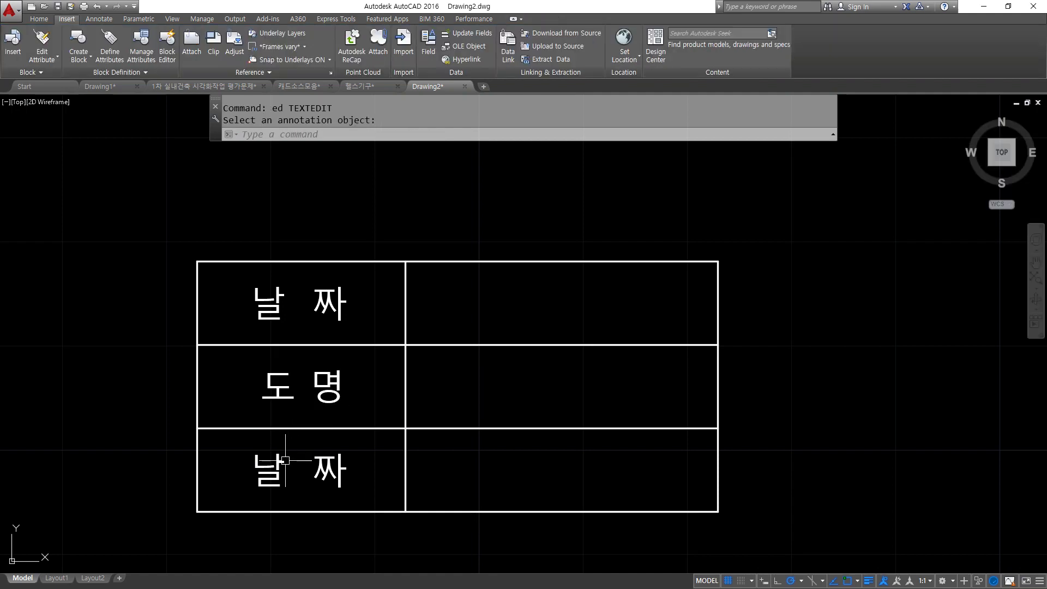
key(Return)
click(302, 386)
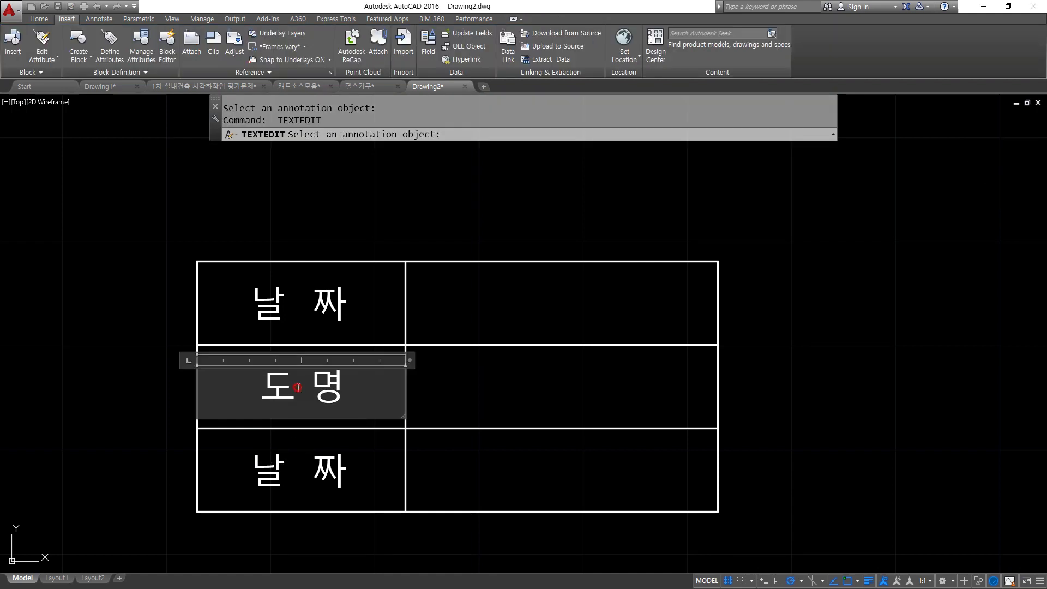
key(Escape)
key(Return)
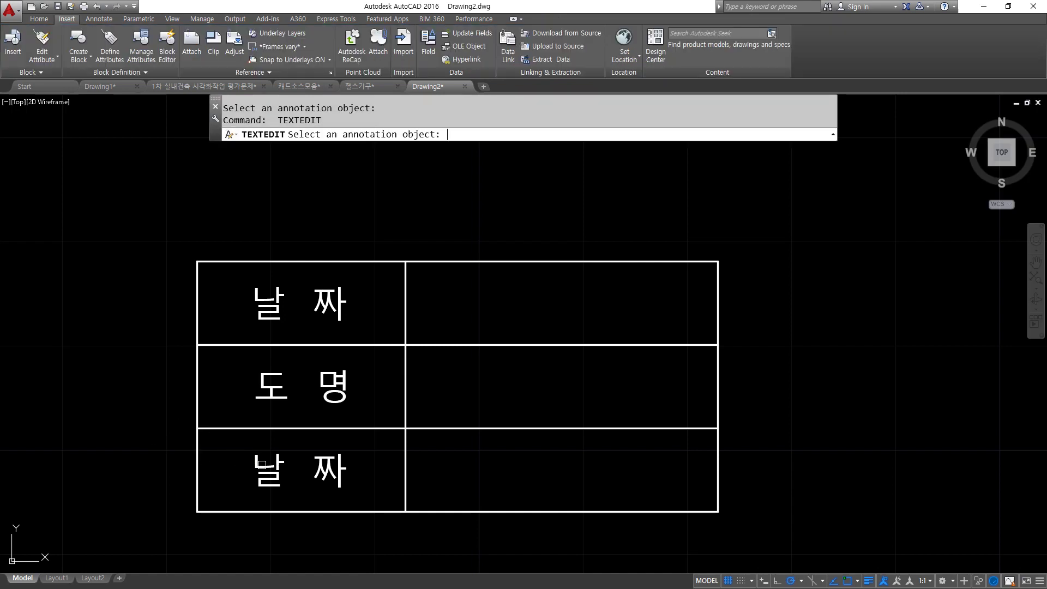
Step: Replace the text in the bottom-left table cell with "도 번"
click(336, 458)
text(도 번)
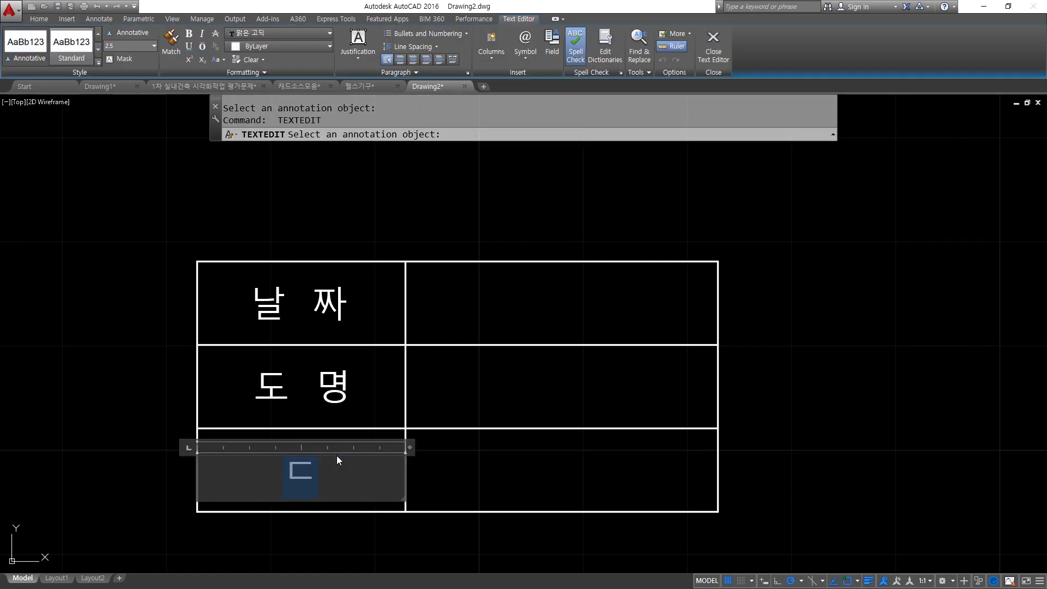
key(Escape)
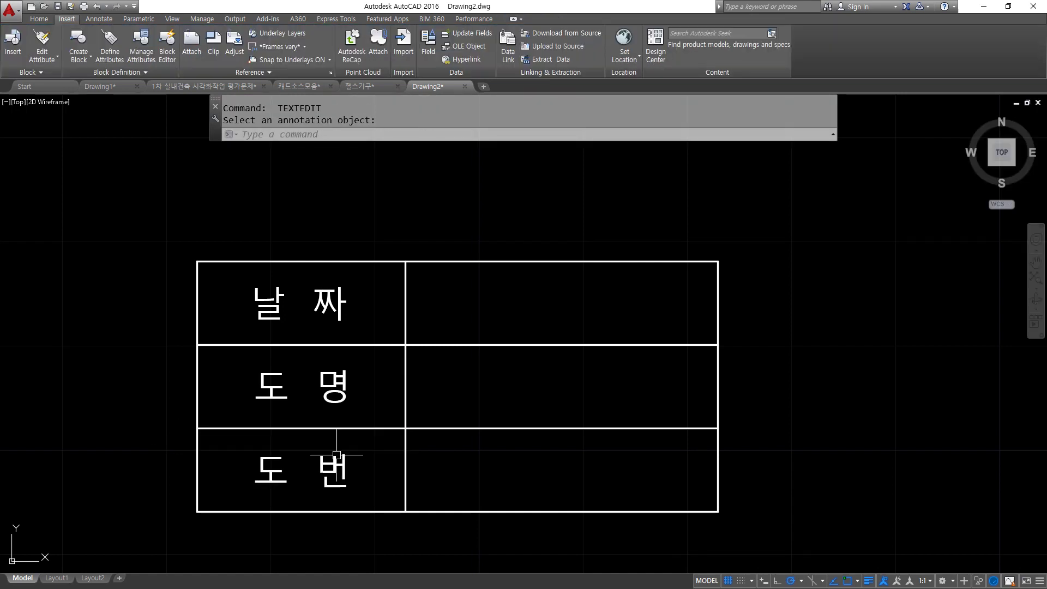
click(343, 381)
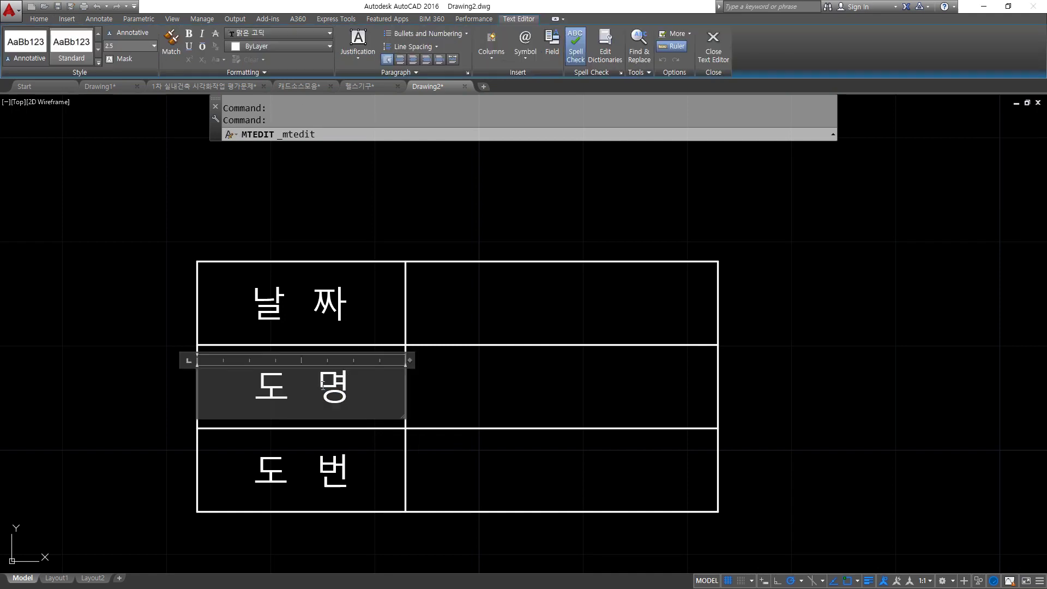
key(Escape)
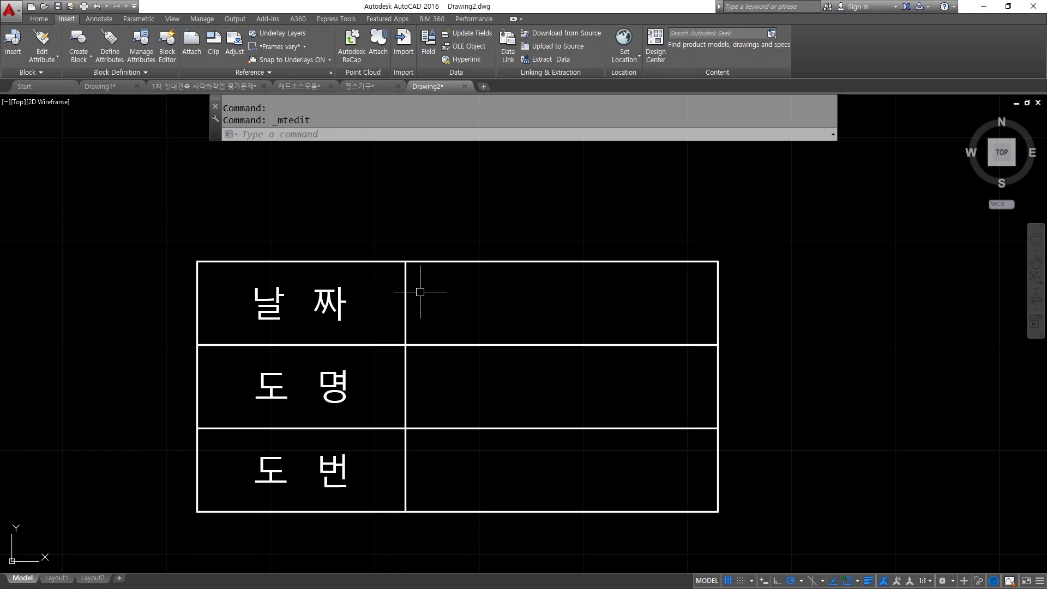
Step: Offset the table's vertical divider a short distance into the right column as a guide line
mouse_move(346, 334)
mouse_down()
mouse_move(316, 309)
mouse_move(369, 295)
mouse_move(342, 340)
mouse_up()
text(o)
key(Return)
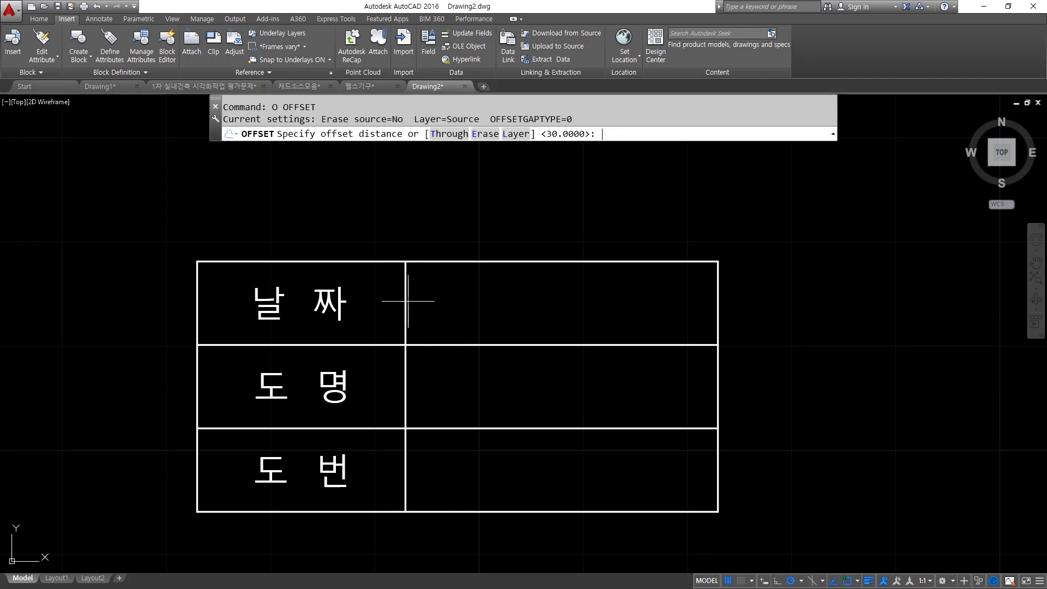
key(Return)
click(405, 307)
click(456, 304)
key(Return)
Step: Offset the table's top edge and both horizontal dividers 4 units downward to create mid-row guide lines
key(Return)
text(4)
key(Return)
click(476, 262)
click(484, 328)
click(486, 345)
click(486, 350)
click(479, 428)
click(470, 463)
key(Return)
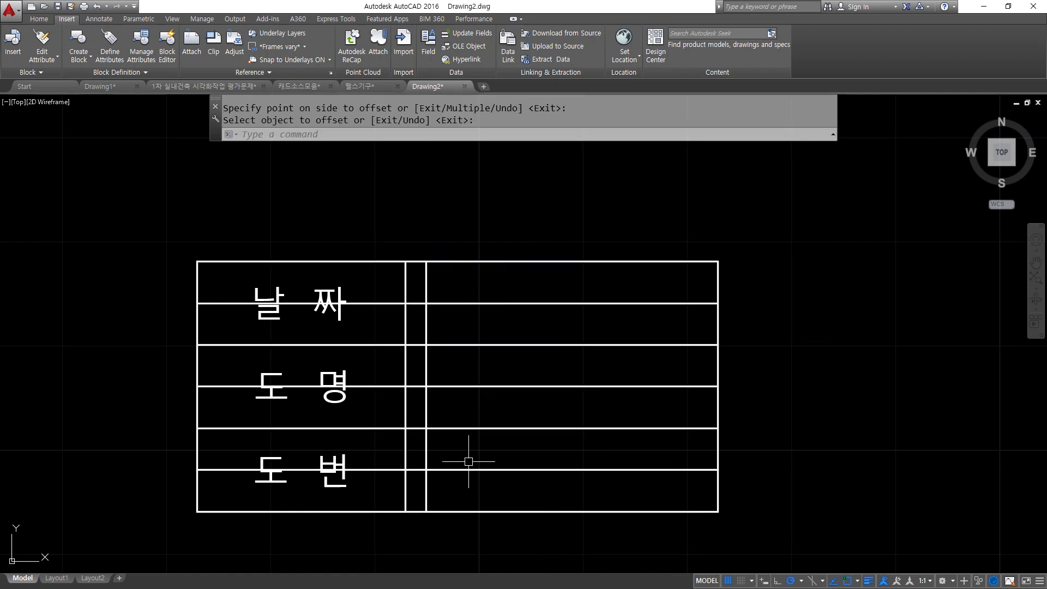
text(r)
key(Escape)
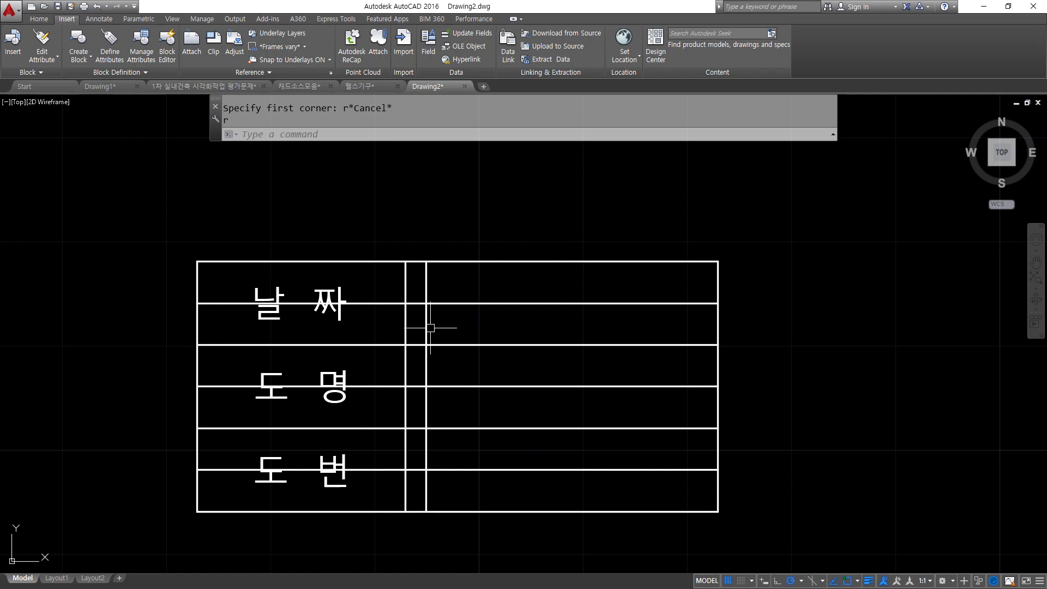
Step: Trim the three mid-row guide lines back to the vertical guide, removing their parts across the label column
text(tr)
key(Return)
click(426, 326)
key(Return)
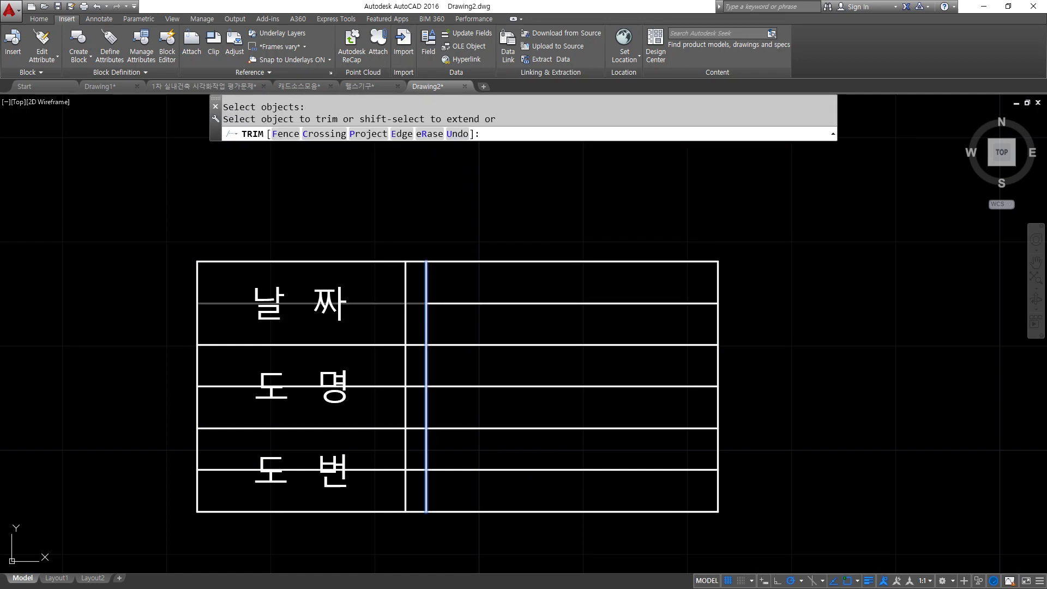
click(388, 303)
drag(385, 382, 411, 393)
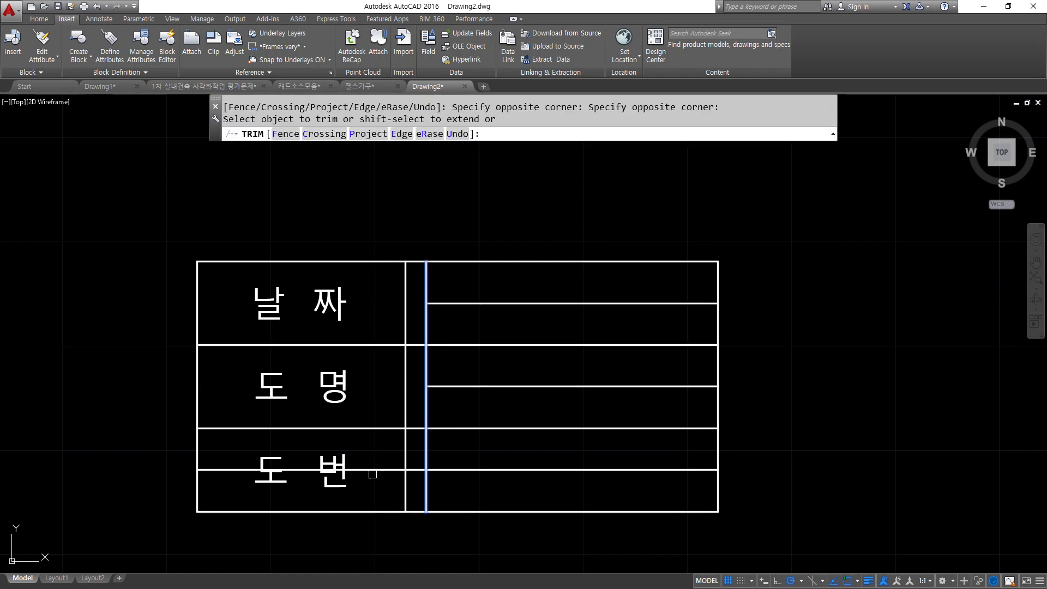
click(374, 468)
click(410, 468)
key(Return)
Step: Erase the vertical guide line beside the table's column divider
click(425, 445)
text(e)
key(Return)
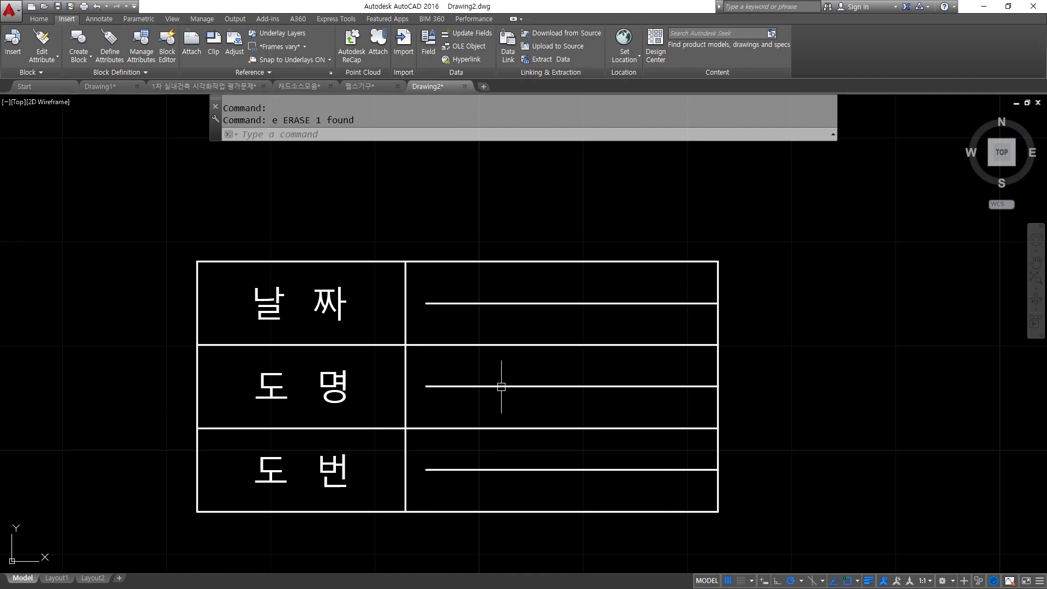
Step: Define an attribute with tag DWG_NO and place it at the guide line's left end in the bottom-right cell
text(at)
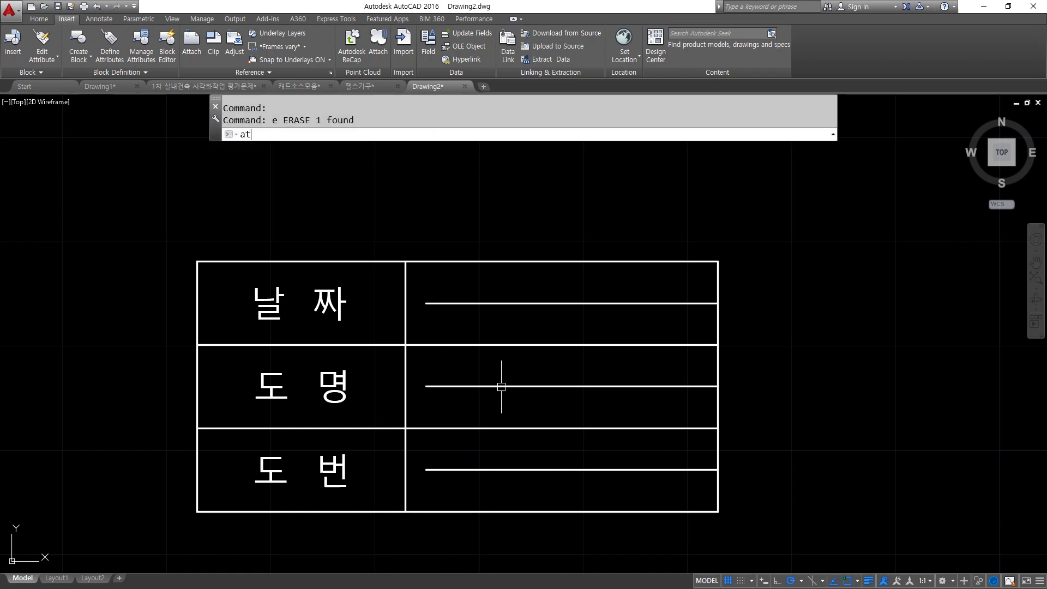
key(Return)
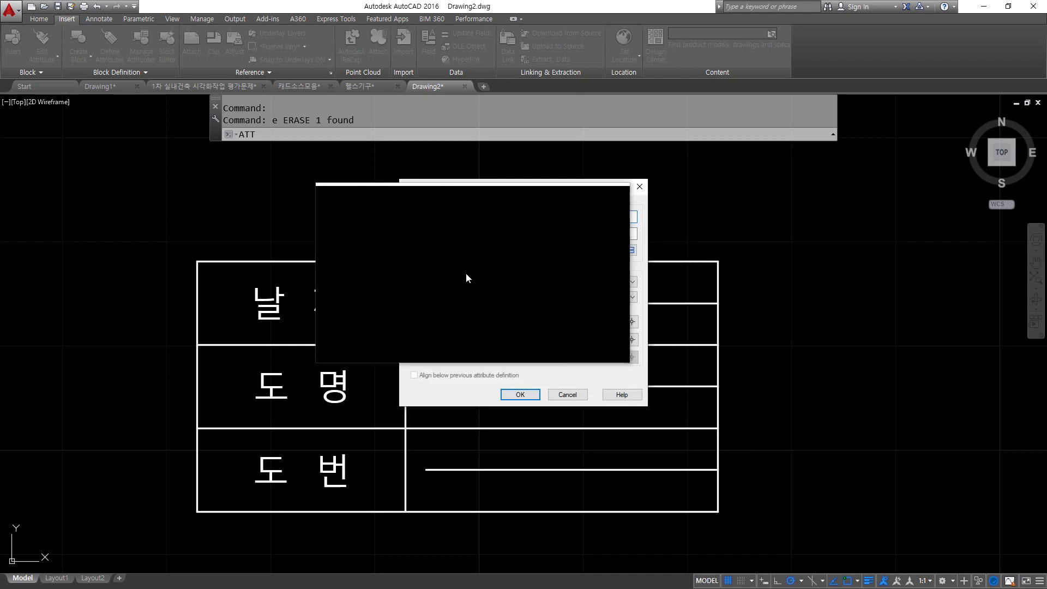
mouse_move(478, 205)
mouse_down()
mouse_move(476, 304)
mouse_move(443, 360)
mouse_move(406, 259)
mouse_move(468, 219)
mouse_move(424, 329)
mouse_up()
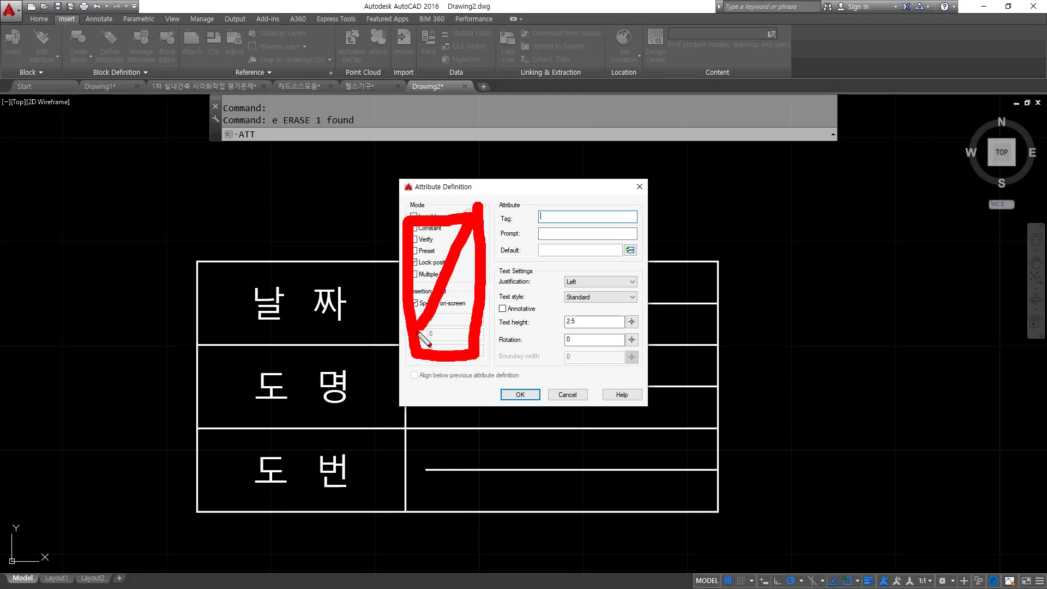
drag(416, 229, 453, 326)
mouse_move(597, 172)
mouse_down()
mouse_move(518, 215)
mouse_move(551, 361)
mouse_move(657, 230)
mouse_move(576, 178)
mouse_up()
key(Escape)
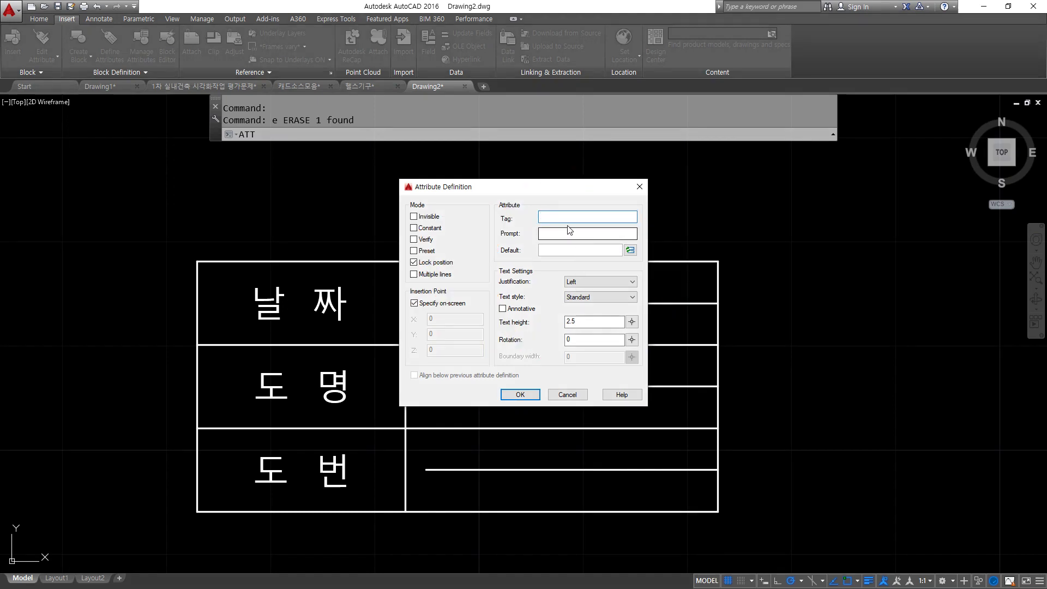
mouse_move(550, 189)
mouse_down()
mouse_move(816, 193)
mouse_move(804, 239)
mouse_move(811, 229)
mouse_move(778, 256)
mouse_move(769, 223)
mouse_move(425, 315)
mouse_move(442, 316)
mouse_move(441, 302)
mouse_move(829, 223)
mouse_up()
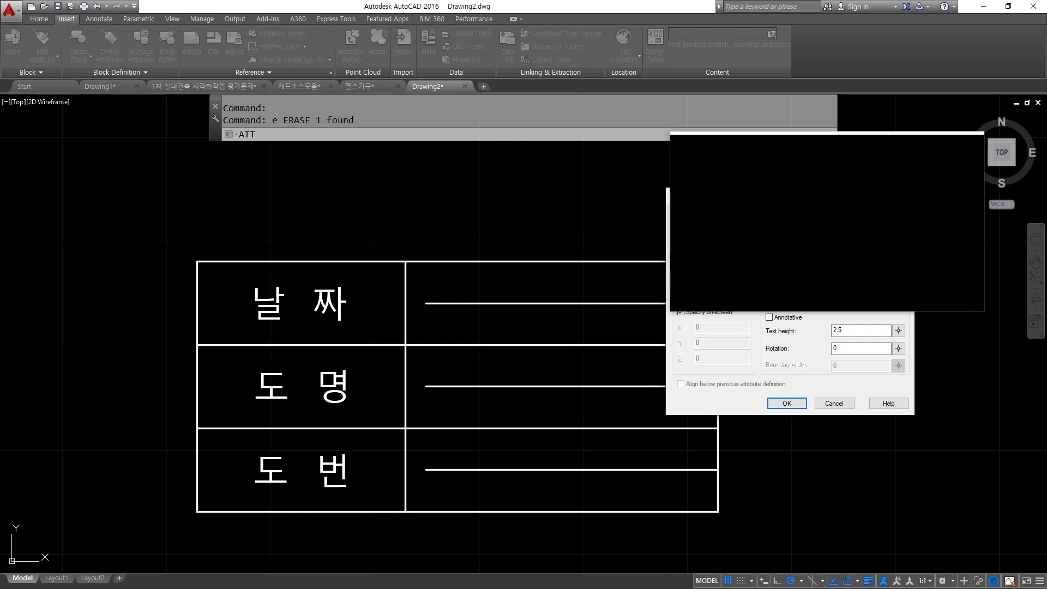
drag(834, 229, 798, 375)
click(779, 402)
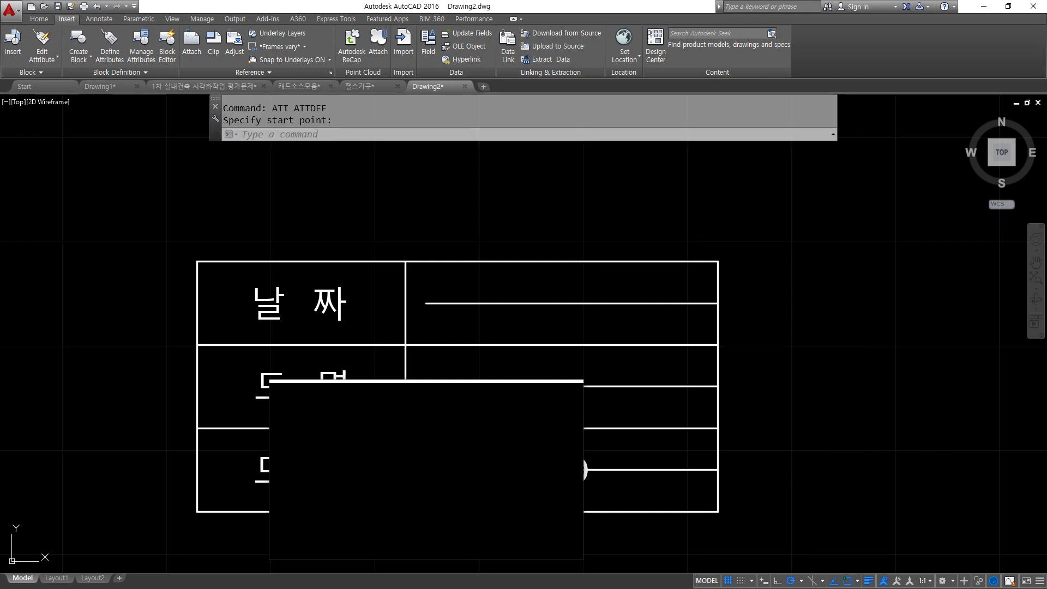
Step: Erase the guide line running through the DWG_NO attribute
click(426, 483)
text(e)
key(Return)
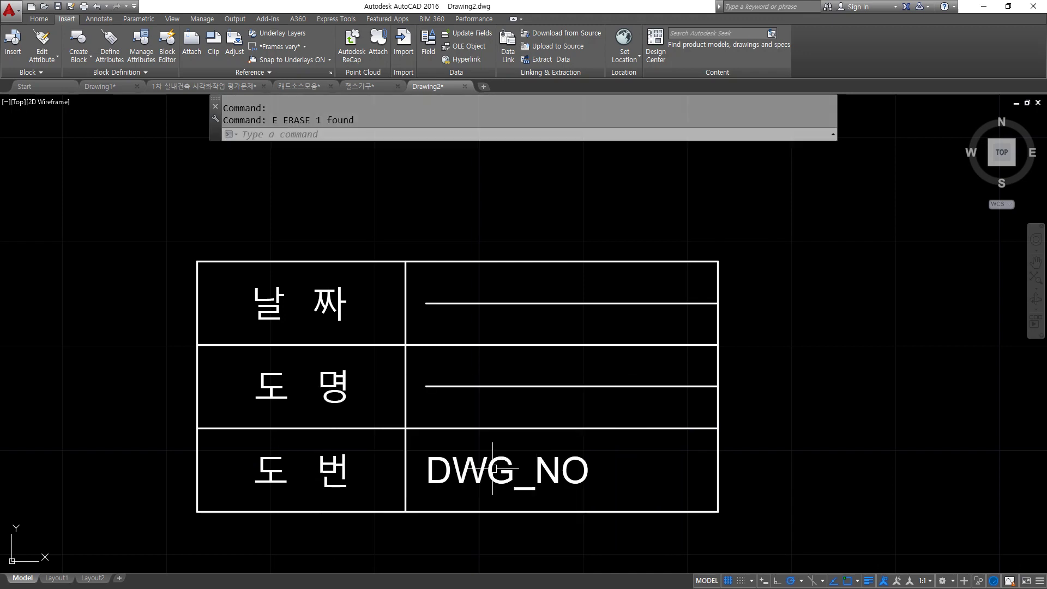
Step: Define an attribute with tag DWG_NAME, prompt 도명 and Middle left justification at the guide line's left end in the middle-right cell
click(243, 264)
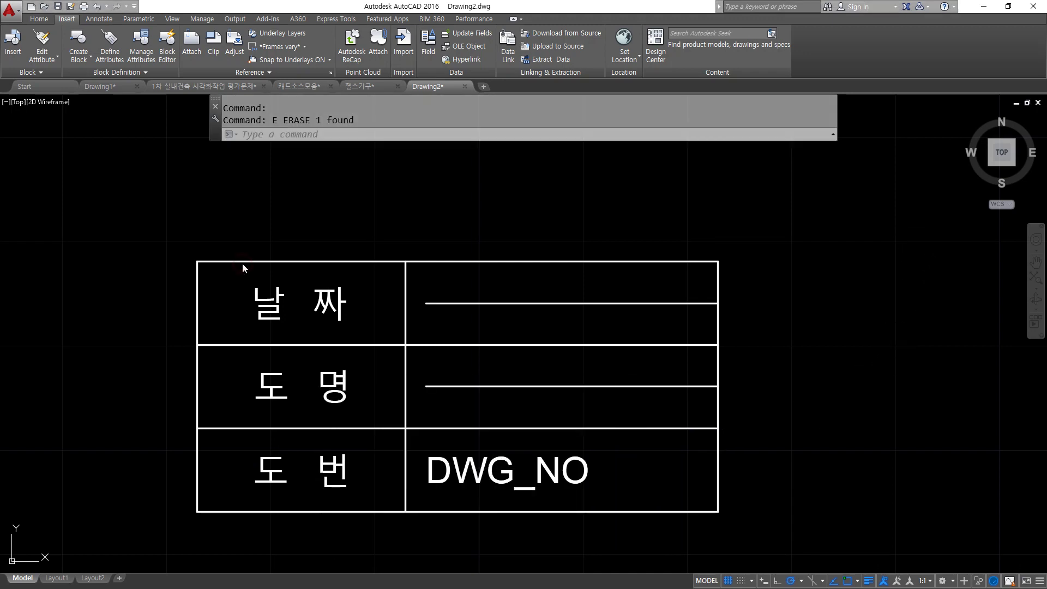
text(att)
key(Return)
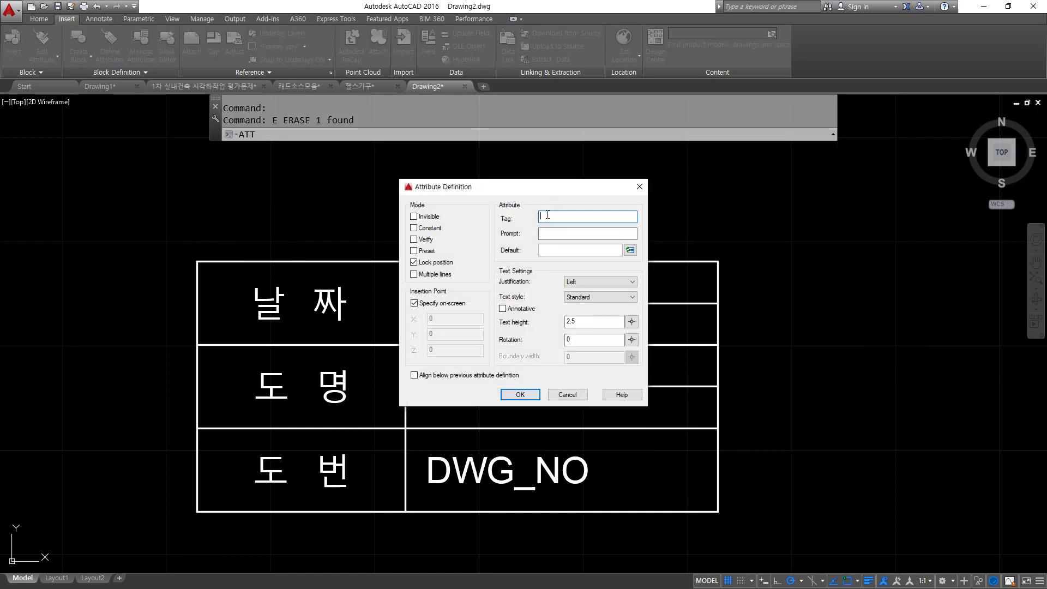
text(DWG_NAME)
click(555, 234)
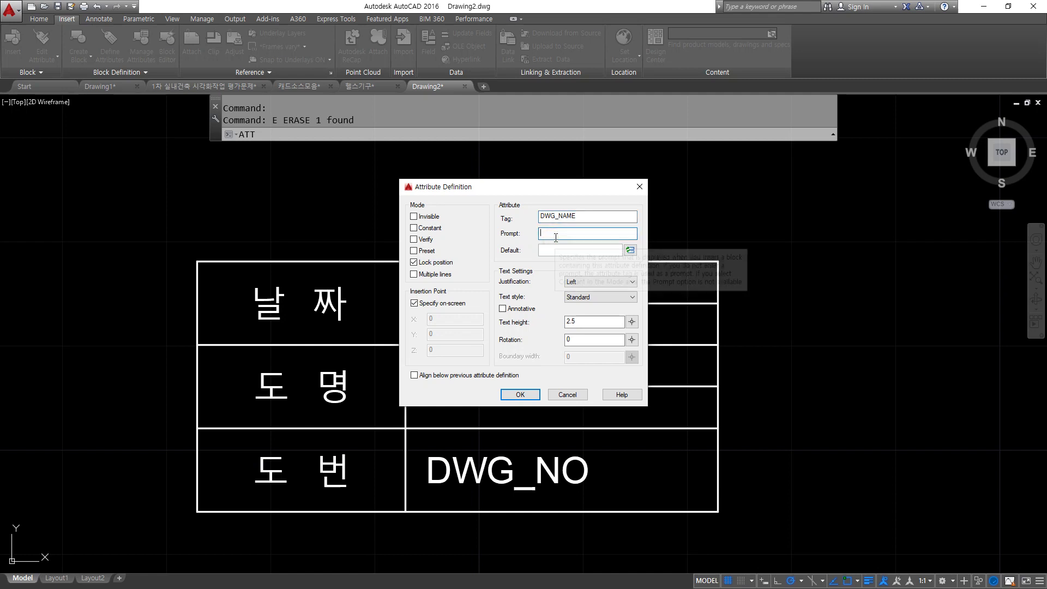
text(도명)
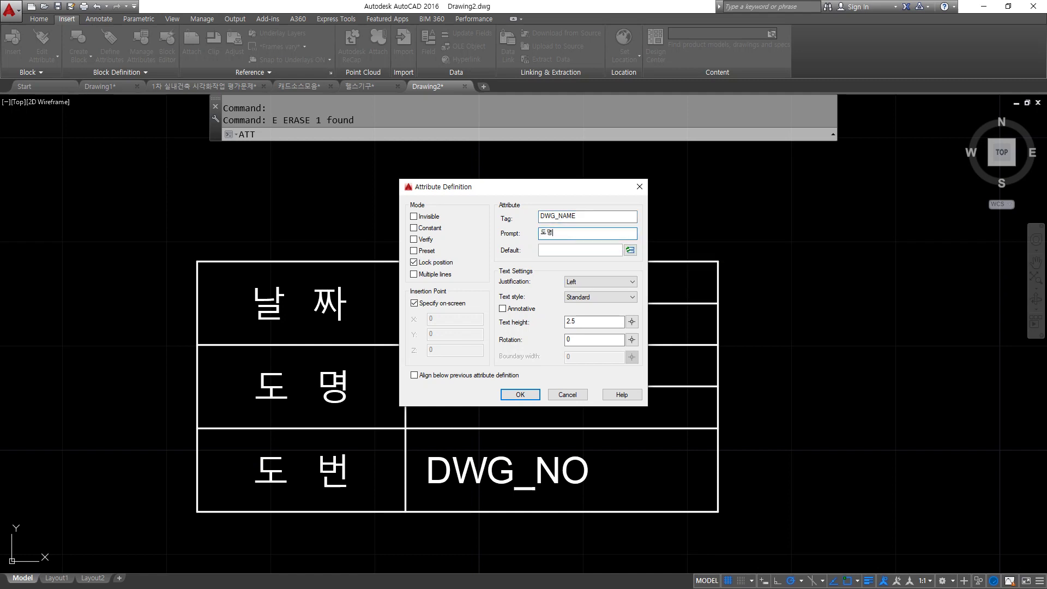
click(590, 280)
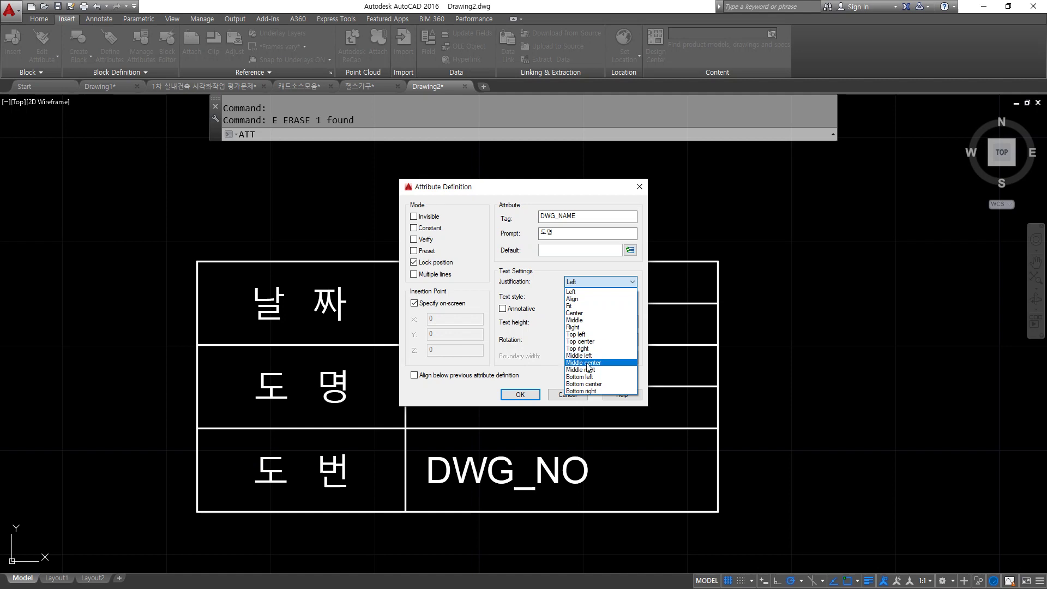
click(609, 362)
click(595, 281)
click(591, 355)
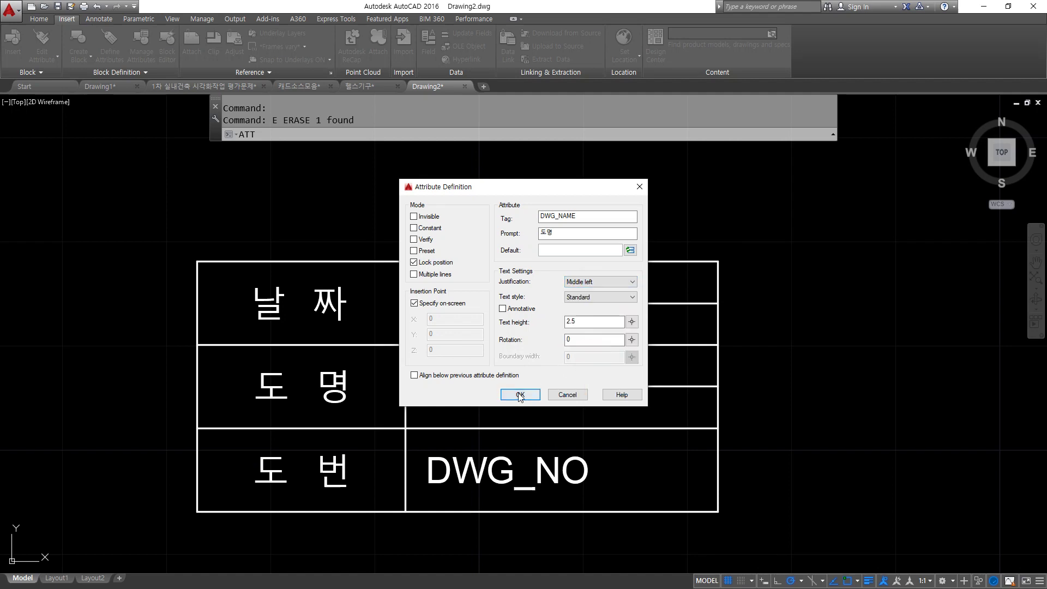
click(520, 395)
click(449, 389)
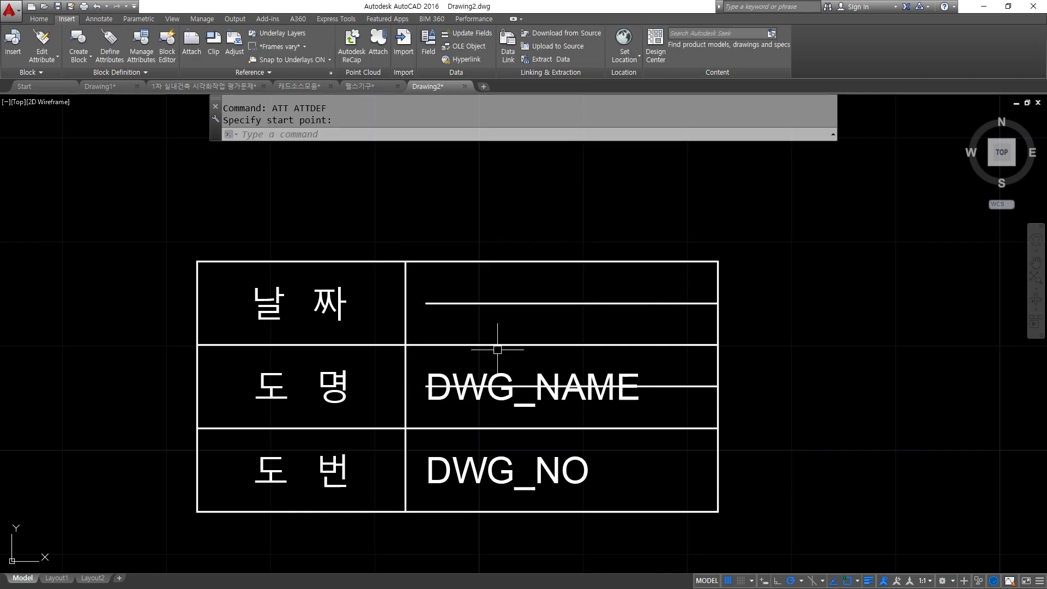
Step: Define an attribute with tag DATE, prompt 날짜 and Middle left justification at the guide line's left end in the top-right cell
key(Return)
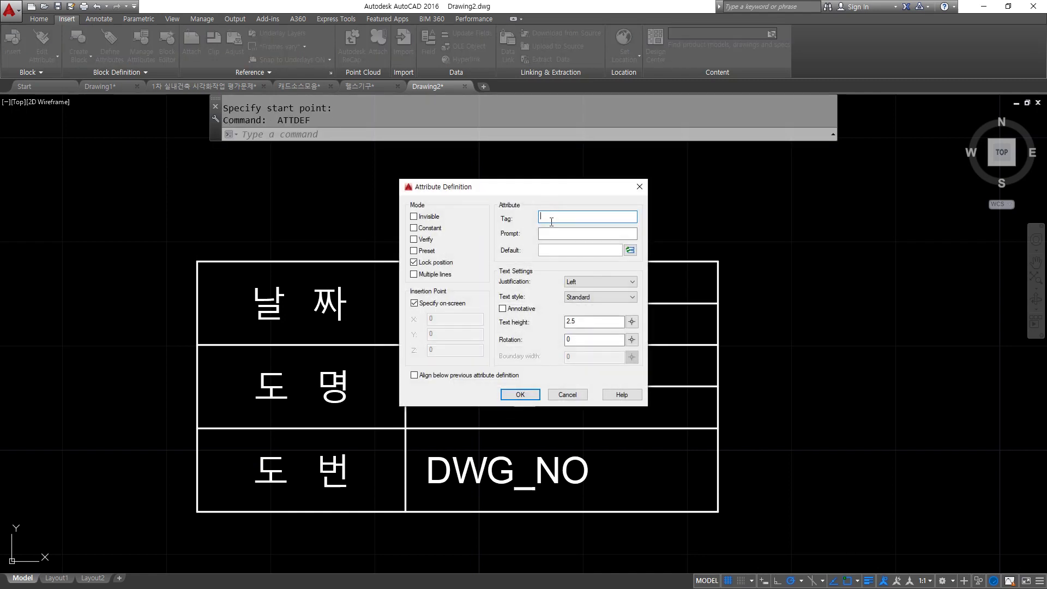
text(DATE)
click(588, 233)
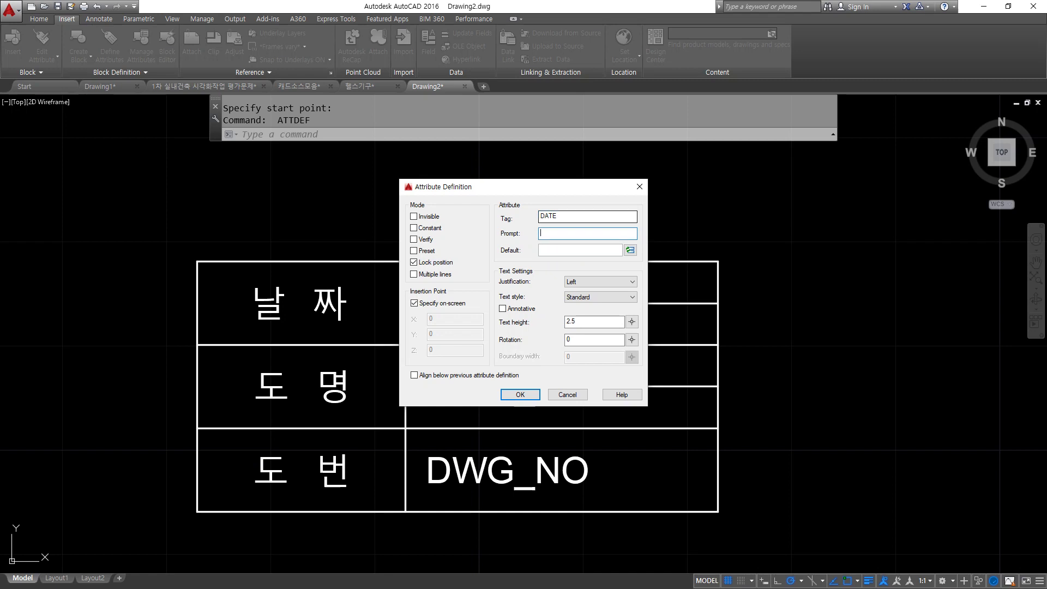
text(ㄴ)
text(날짜)
click(575, 283)
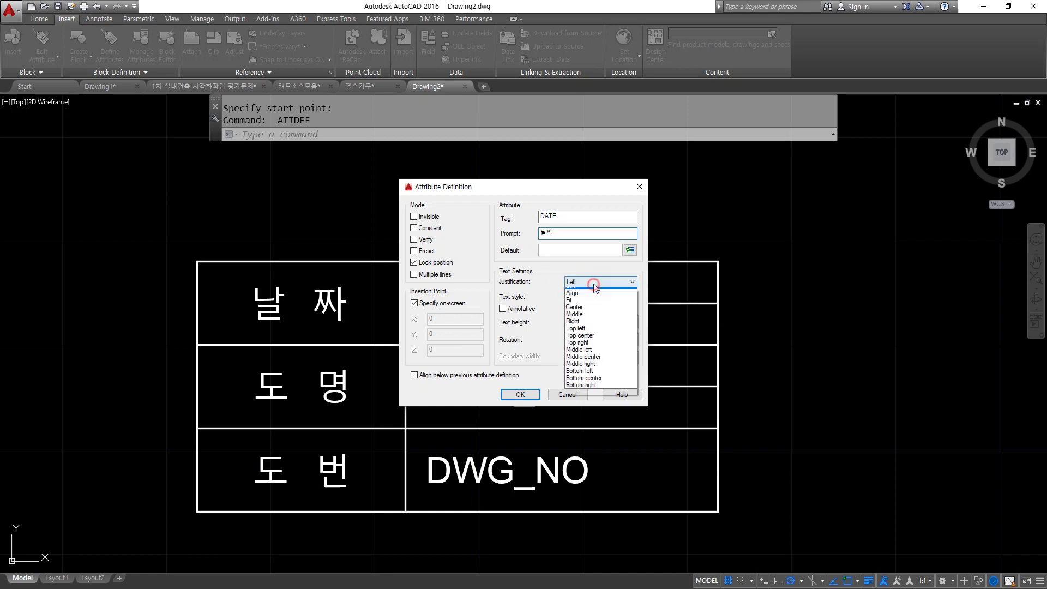
click(589, 356)
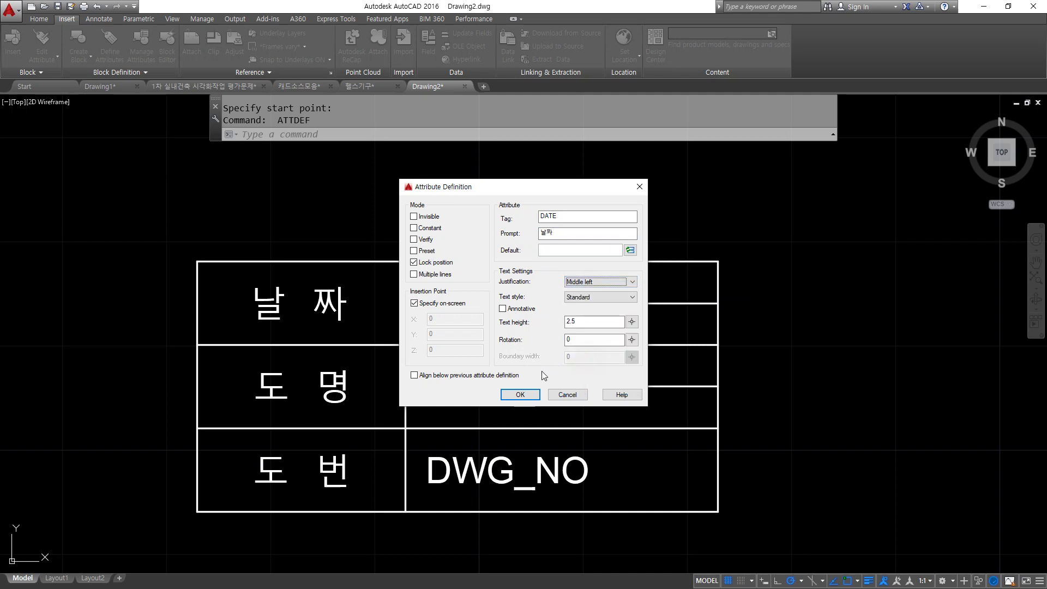
click(520, 394)
click(426, 303)
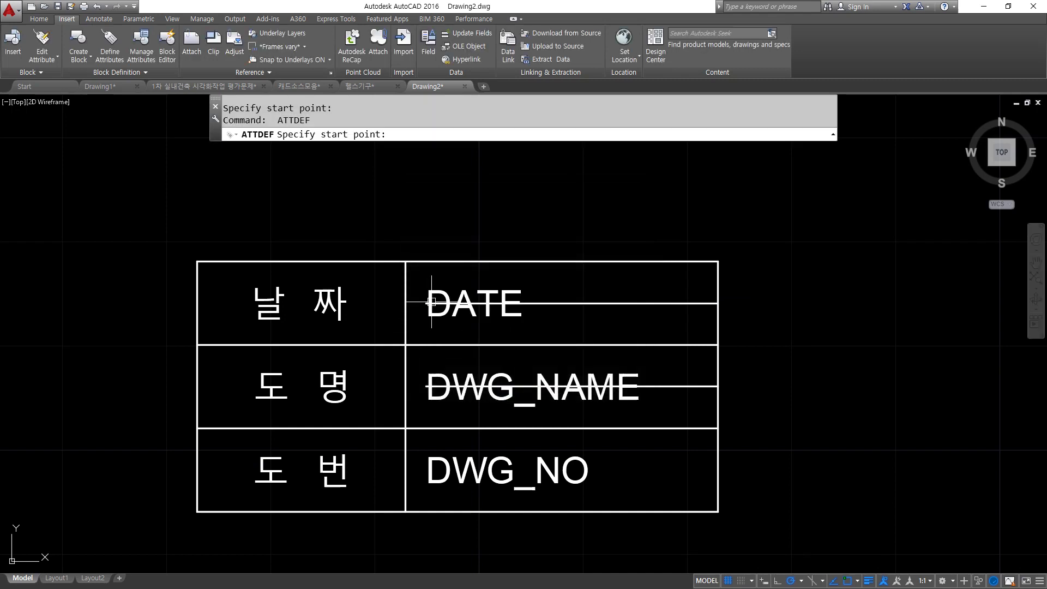
Step: Erase the two remaining guide lines running through the DATE and DWG_NAME attributes
click(600, 304)
click(666, 385)
key(Delete)
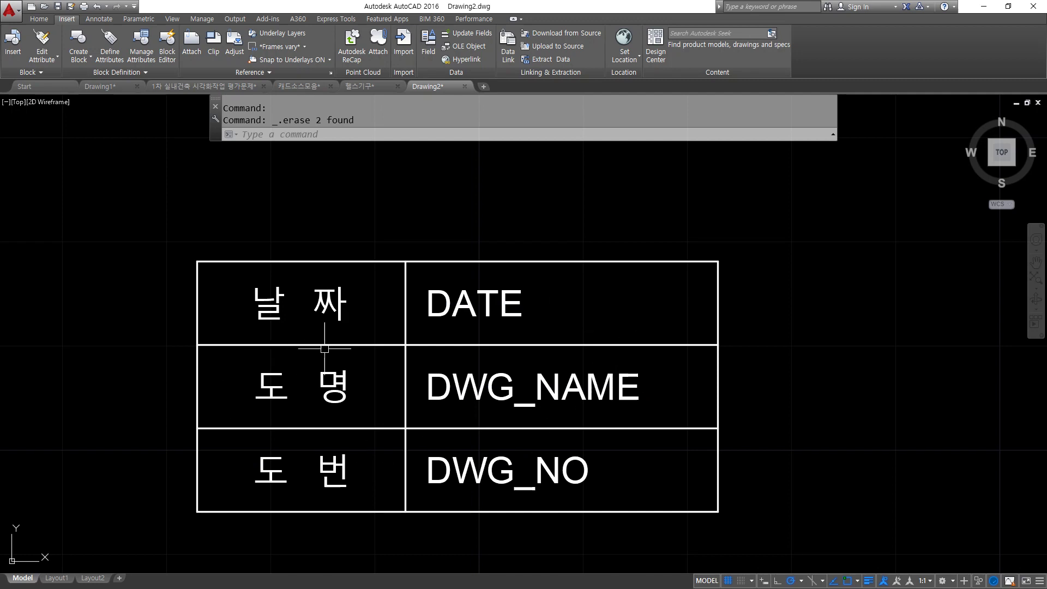
scroll(465, 447, down, 2)
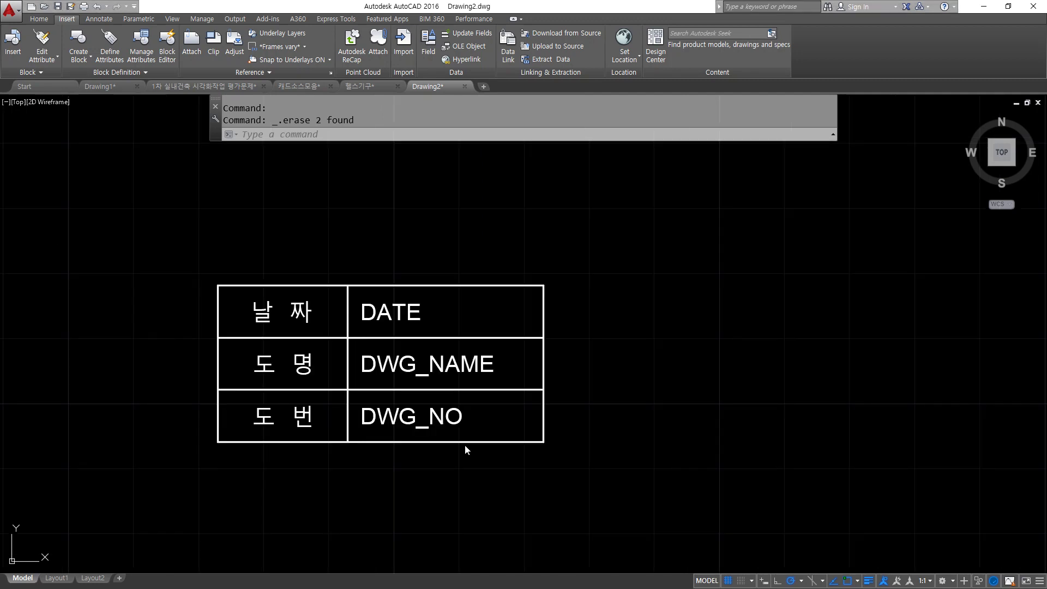
mouse_move(205, 217)
mouse_down()
mouse_move(244, 272)
mouse_move(206, 267)
mouse_up()
mouse_move(485, 235)
mouse_down()
mouse_move(430, 295)
mouse_move(467, 284)
mouse_up()
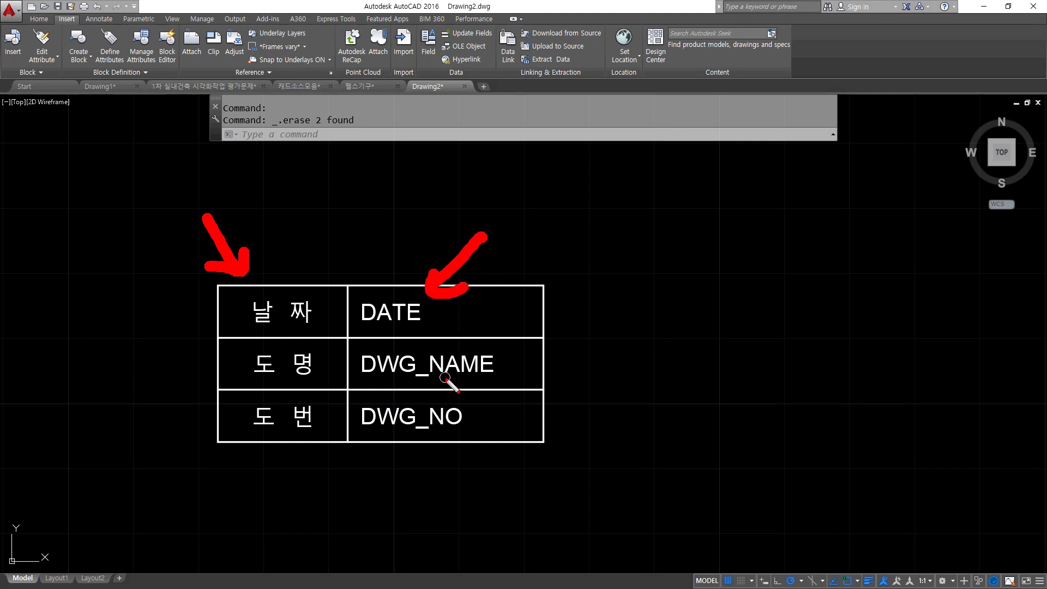
mouse_move(413, 552)
mouse_down()
mouse_move(180, 298)
mouse_move(530, 427)
mouse_move(340, 470)
mouse_up()
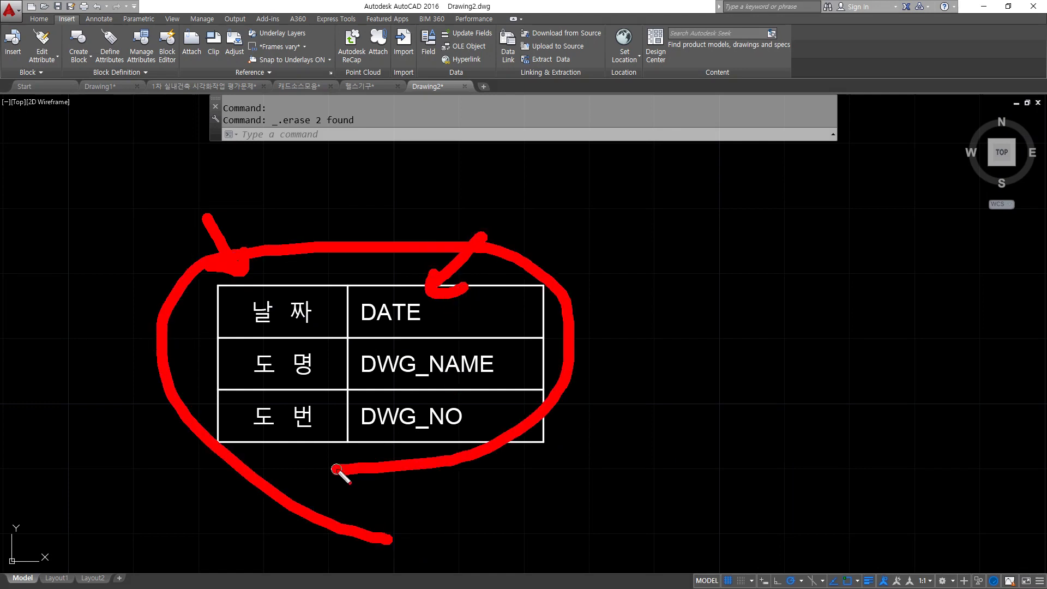
key(Escape)
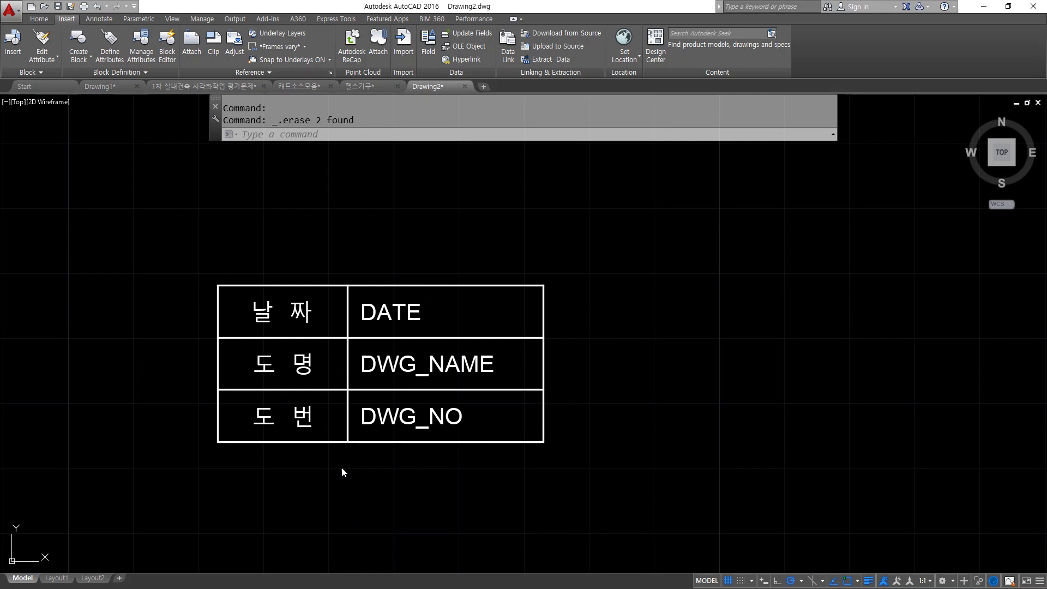
Step: Start a block definition named 표제란 with its base point at the table's lower-left corner
text(B)
key(Return)
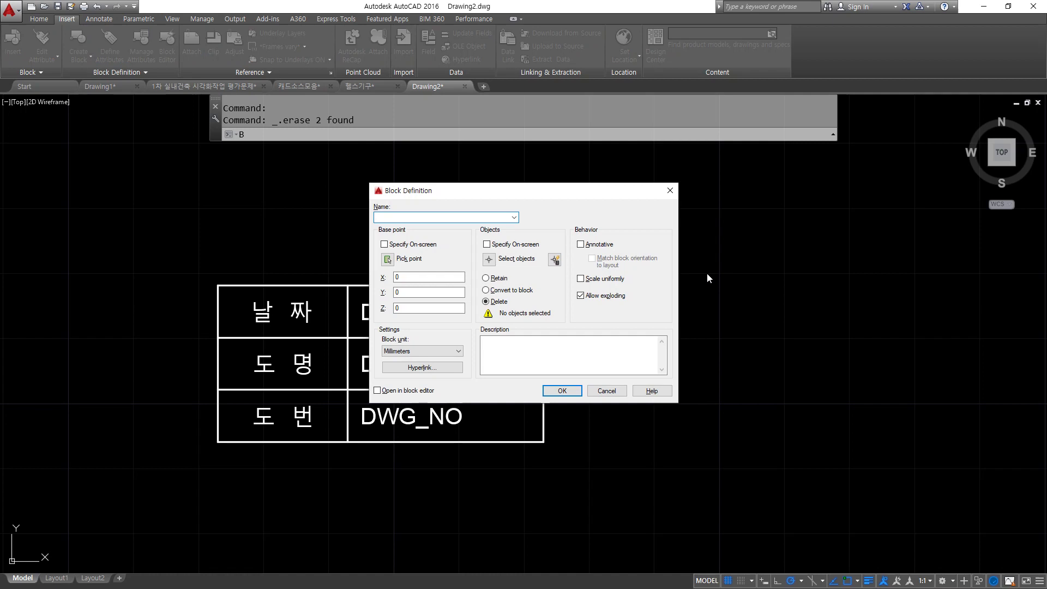
click(453, 218)
text(표제란)
click(387, 260)
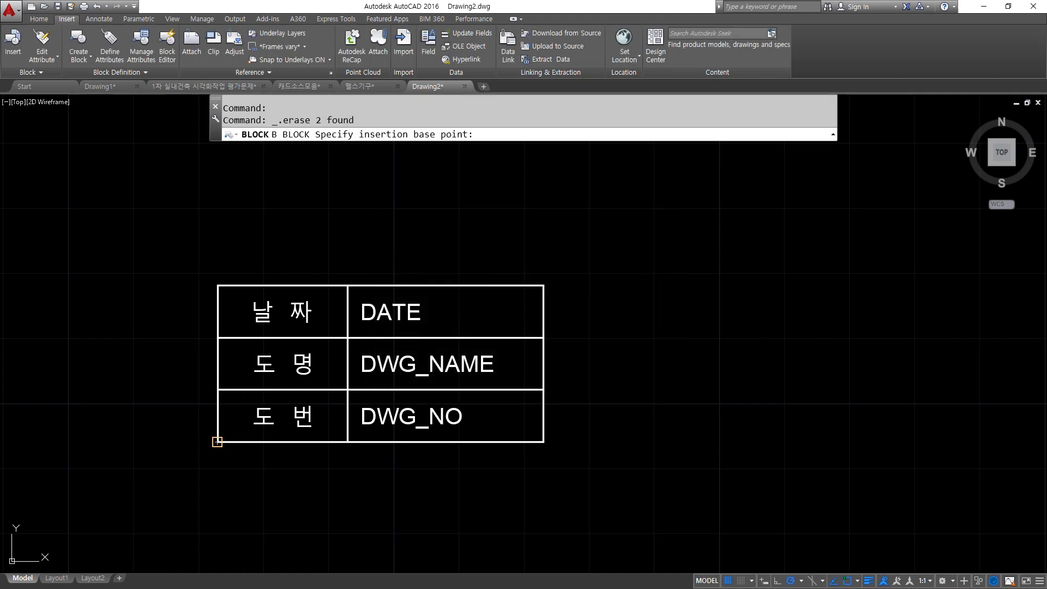
click(217, 442)
Step: Select the whole table with its labels and attributes as the block's objects and complete the definition
click(489, 259)
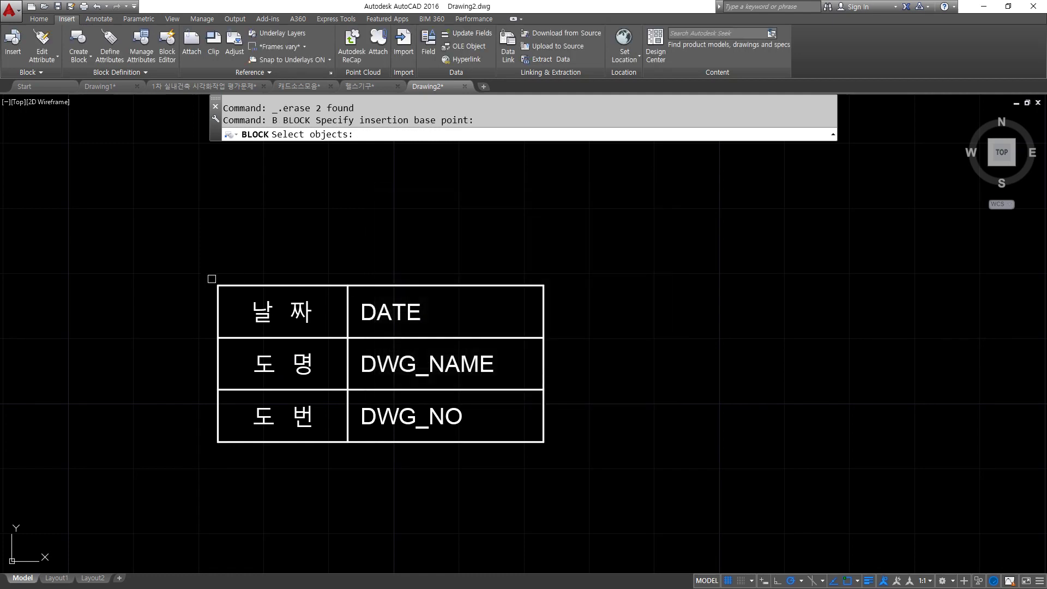
click(172, 266)
click(555, 463)
key(Return)
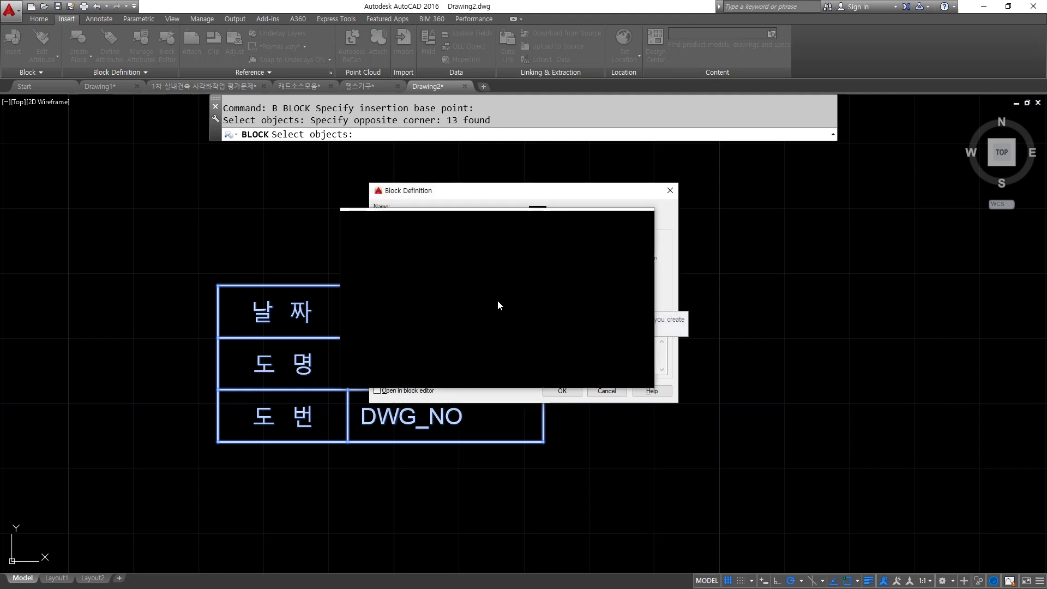
key(Return)
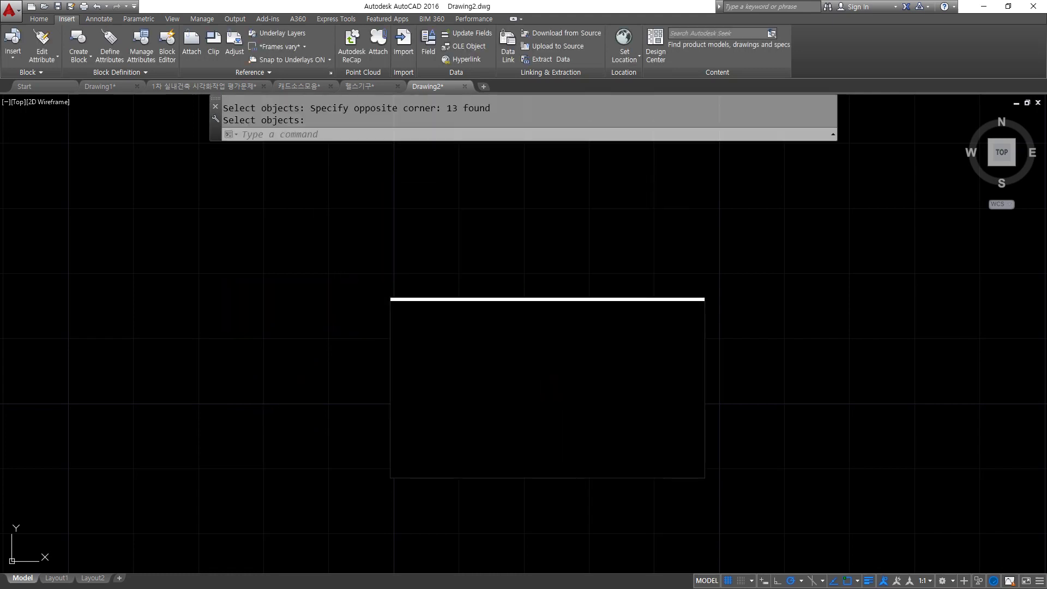
Step: Start inserting the 표제란 block at scale 1 with insertion point and rotation specified on screen
scroll(454, 409, down, 2)
scroll(455, 409, down, 1)
mouse_move(456, 409)
middle_down()
mouse_move(482, 412)
mouse_move(466, 413)
middle_up()
text(i)
key(Return)
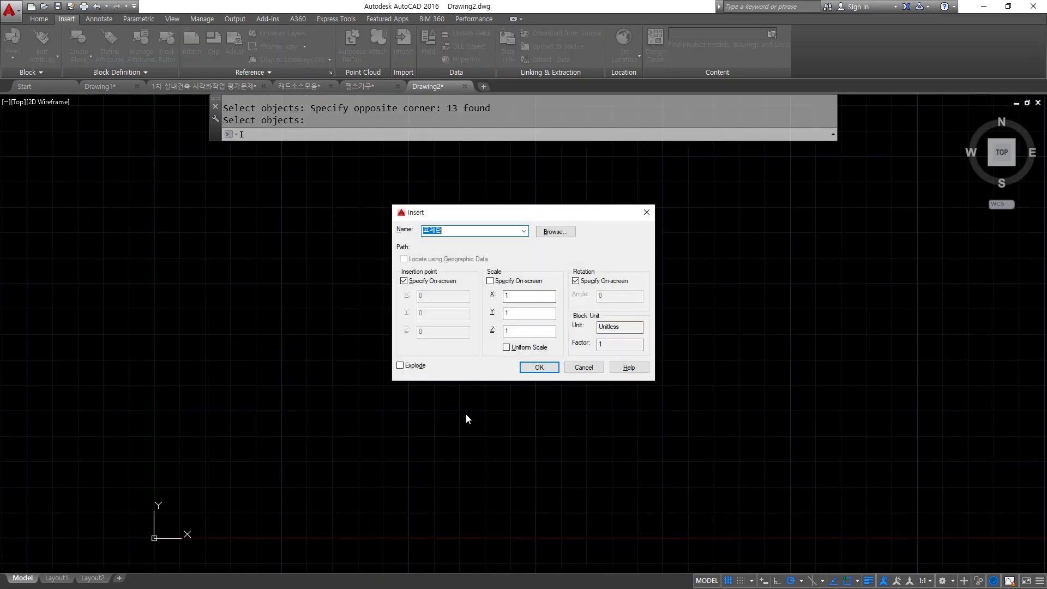
click(539, 367)
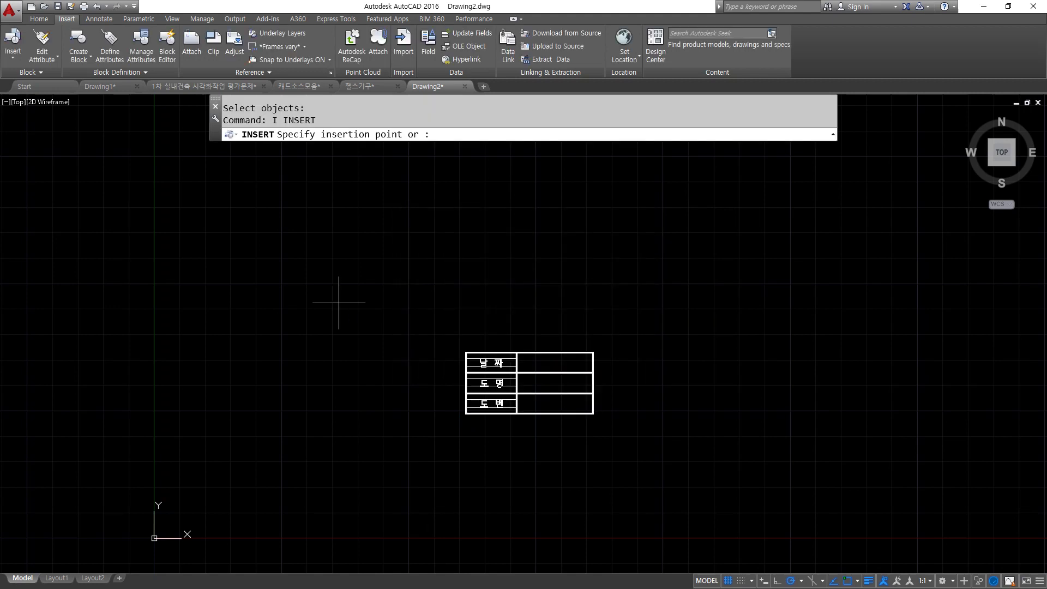
scroll(279, 254, up, 4)
scroll(267, 386, up, 2)
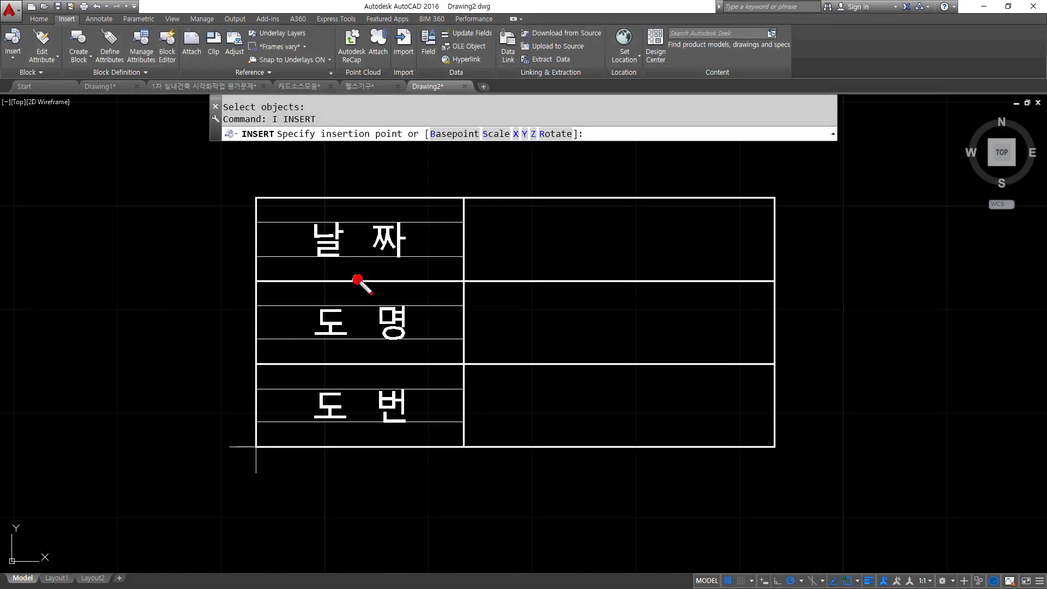
drag(358, 280, 400, 283)
drag(585, 225, 588, 256)
click(587, 263)
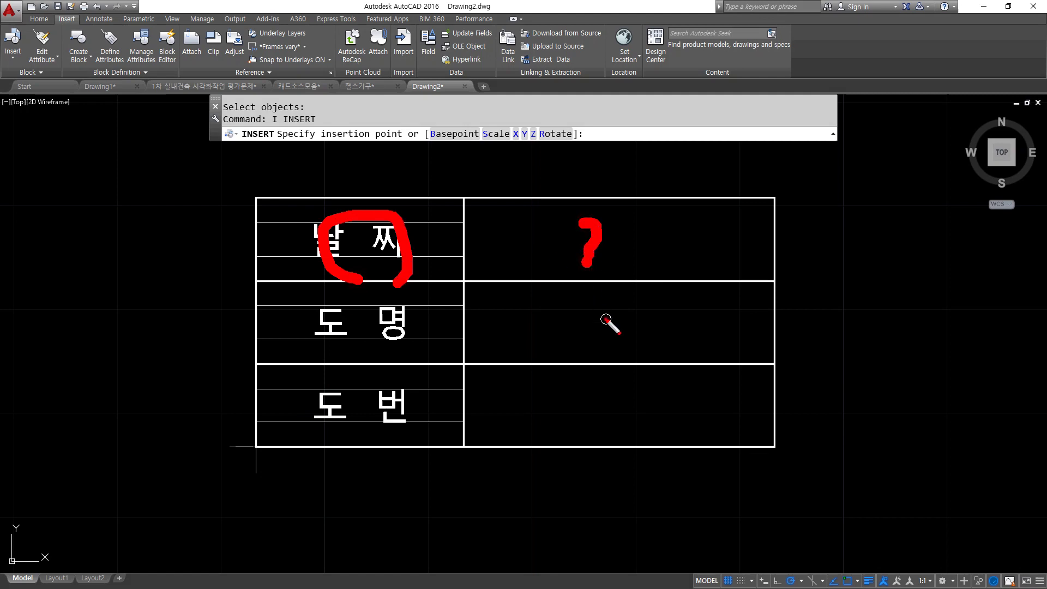
drag(577, 312, 600, 347)
drag(608, 316, 584, 345)
mouse_move(627, 406)
mouse_down()
mouse_move(591, 428)
mouse_move(618, 437)
mouse_move(612, 455)
mouse_move(581, 202)
mouse_move(654, 410)
mouse_up()
key(Escape)
Step: Place the 표제란 block in the empty area above the origin with a horizontal orientation
scroll(415, 388, down, 8)
click(389, 321)
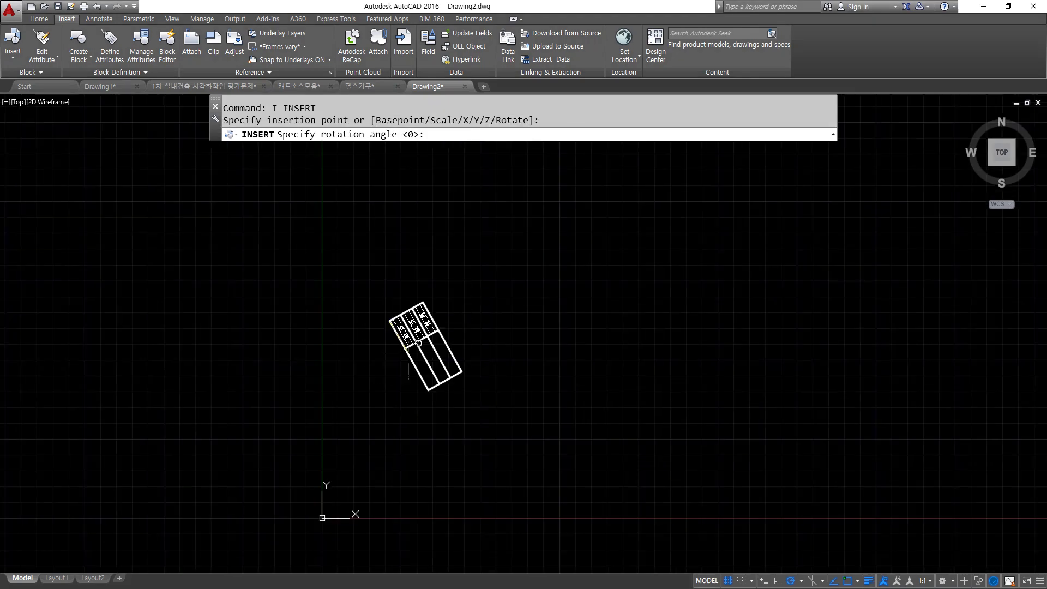
click(487, 321)
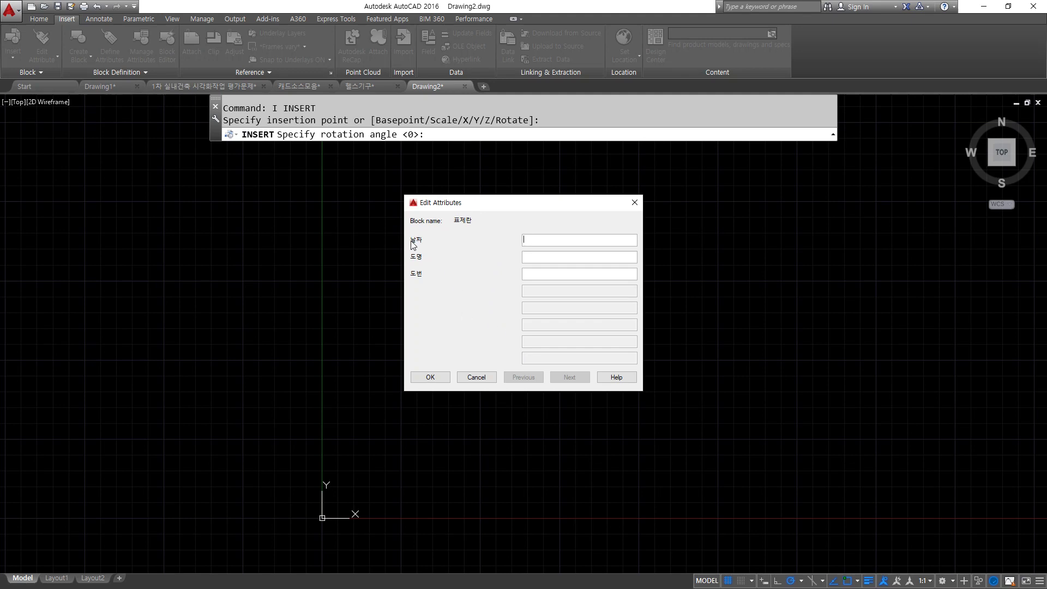
Step: Fill in the block's attributes with date 2022-12-08, a drawing name of the owner's name plus 'S House, and drawing number H-001
drag(435, 247, 544, 234)
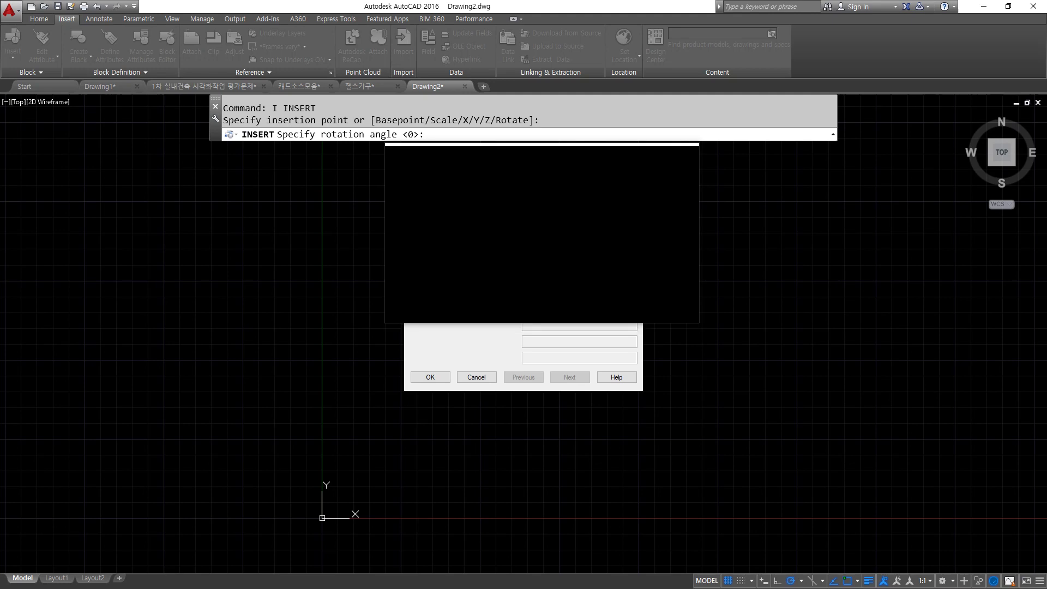
drag(545, 234, 557, 276)
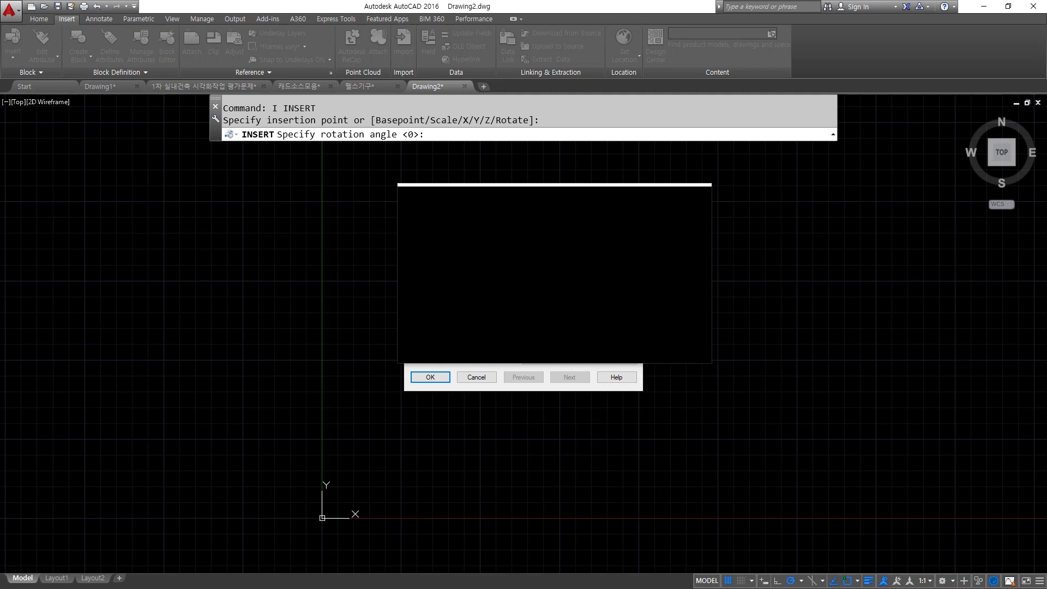
drag(557, 276, 533, 288)
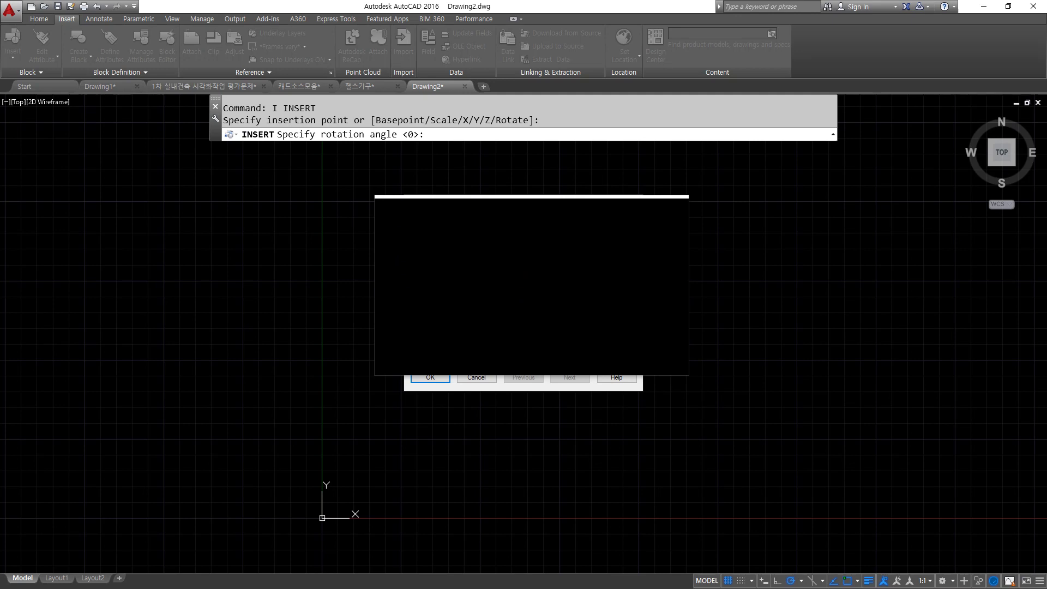
drag(533, 288, 532, 290)
click(432, 376)
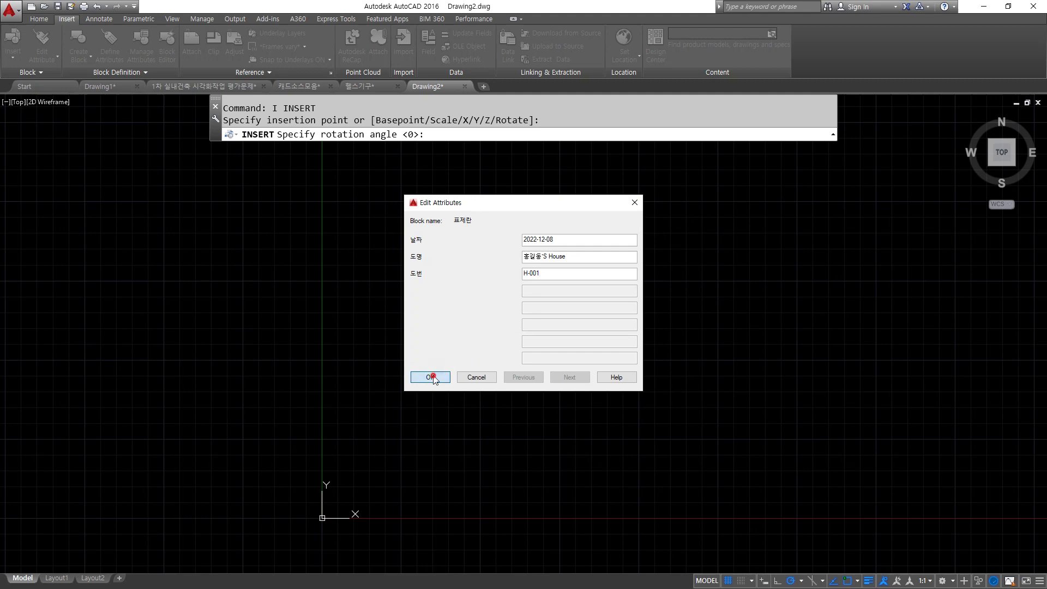
Step: Insert a second 표제란 block to the right of the first one with the default rotation of 0
scroll(433, 316, up, 8)
mouse_move(529, 344)
middle_down()
mouse_move(492, 366)
mouse_move(434, 367)
middle_up()
scroll(548, 360, down, 3)
key(space)
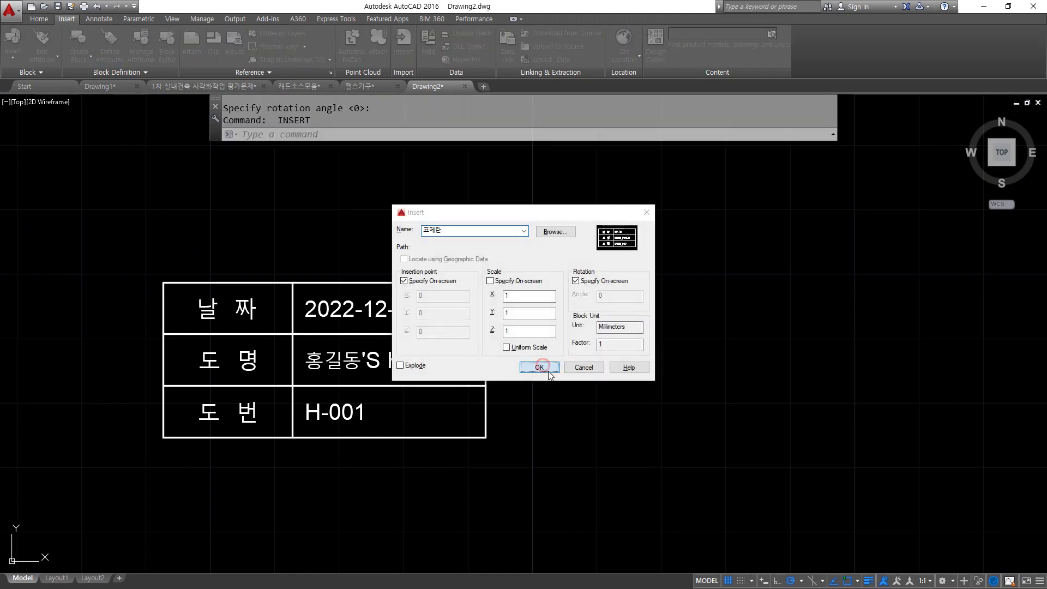
click(539, 368)
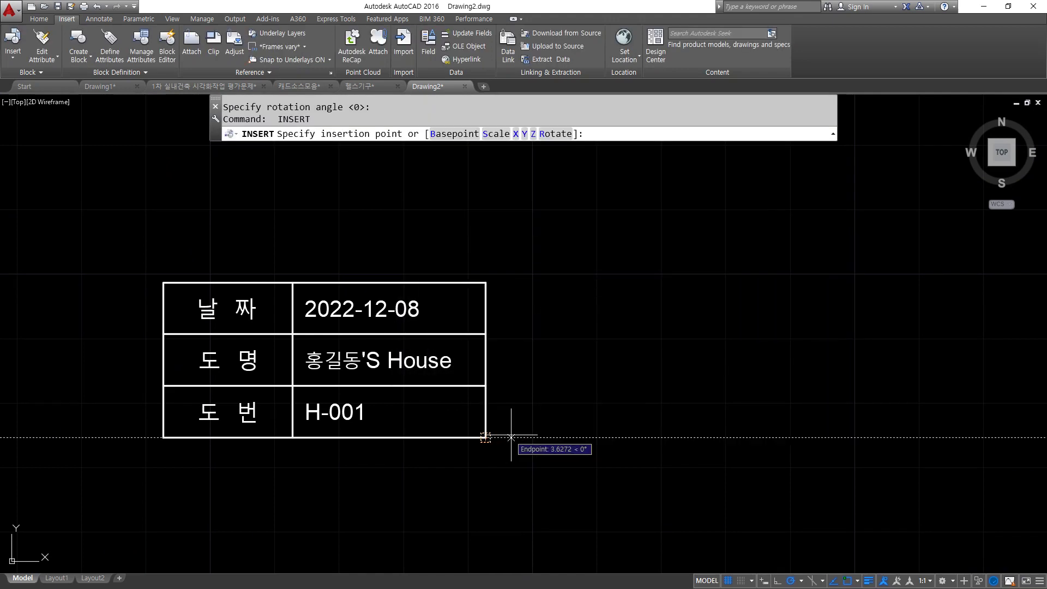
click(550, 427)
key(Return)
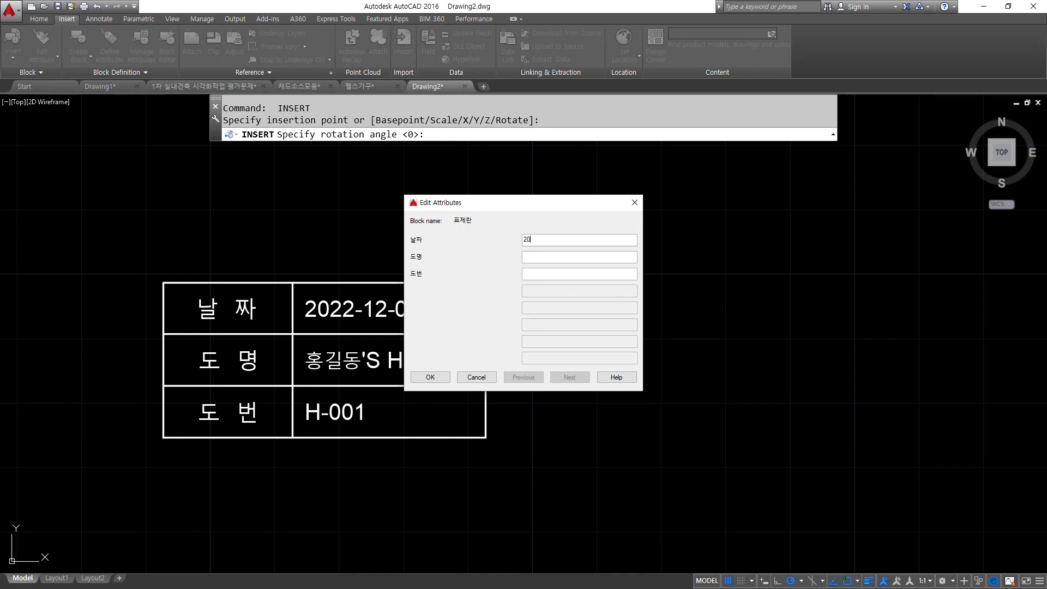
Step: Fill in the second block's attributes with date 2022-12-08, the owner's name plus "s House as drawing name, and number H-002
text(2022-12-08)
key(Tab)
text(홍길동')
text(순"s)
text( ㅗ)
key(BackSpace)
text(House)
click(430, 377)
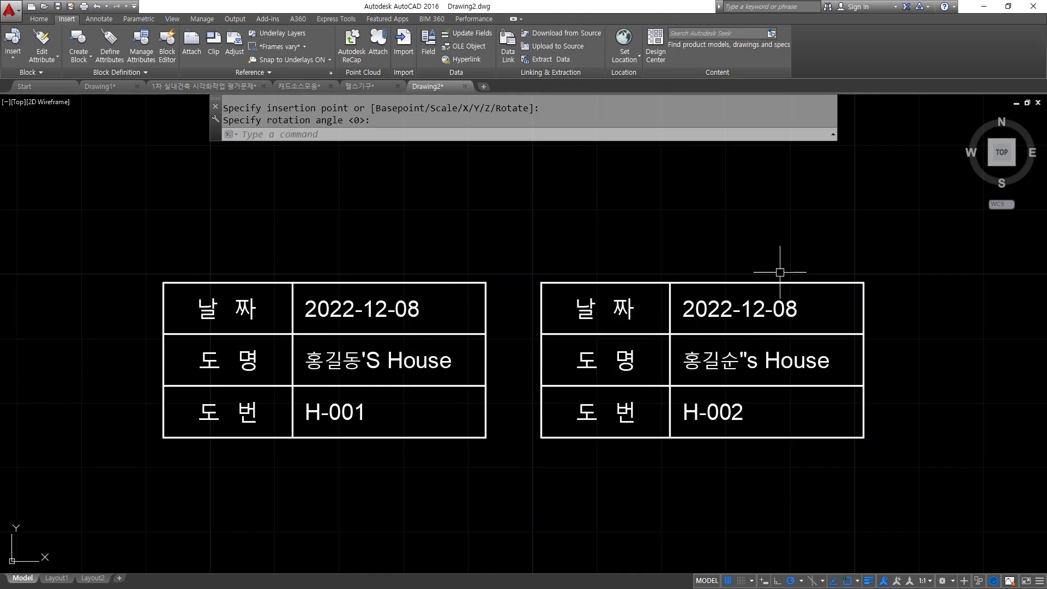
drag(767, 275, 785, 285)
mouse_move(439, 239)
mouse_down()
mouse_move(425, 287)
mouse_move(463, 269)
mouse_up()
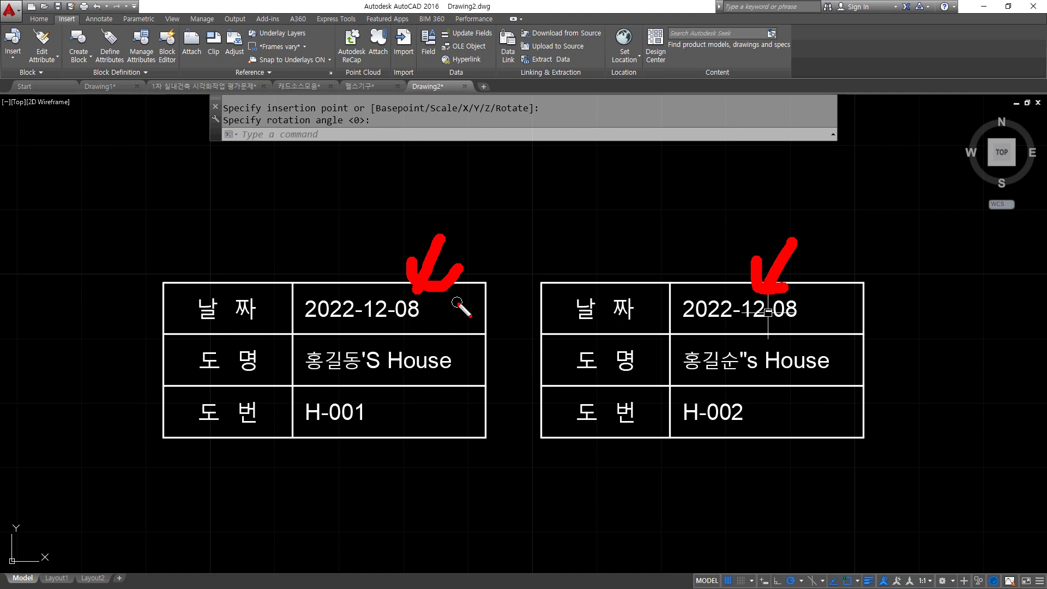
key(Escape)
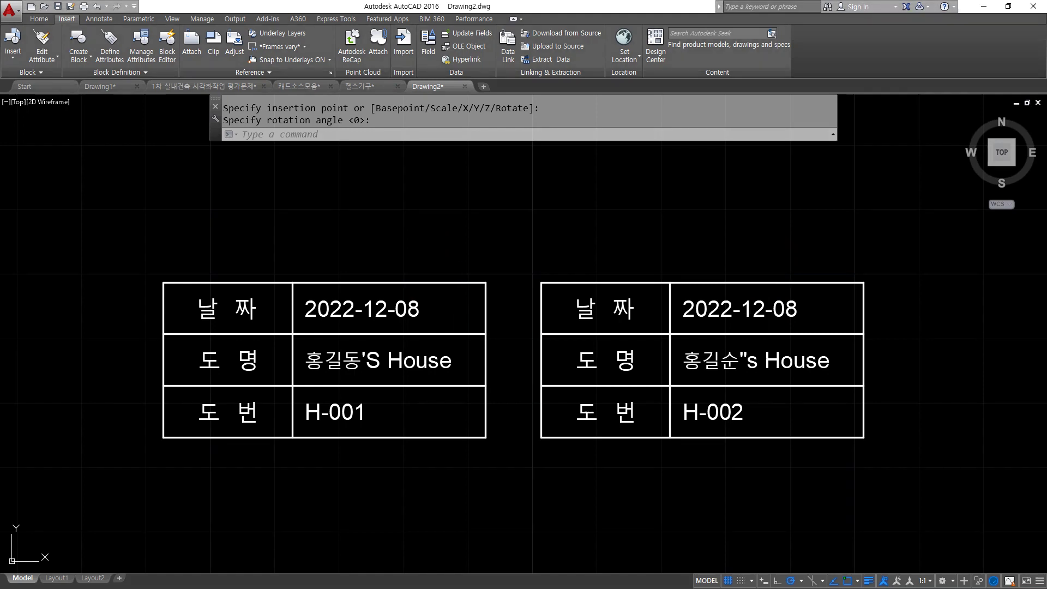
Step: Switch to the Notepad notes, highlight the ATTEDit command in the block attribute line, and return to AutoCAD
key(alt+Tab)
drag(424, 404, 531, 403)
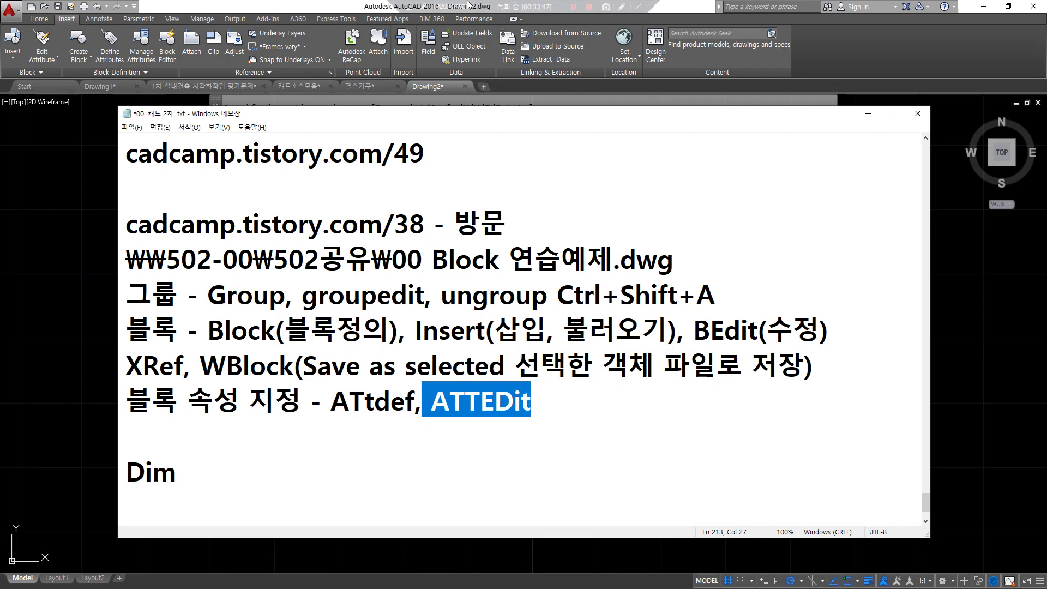
click(350, 8)
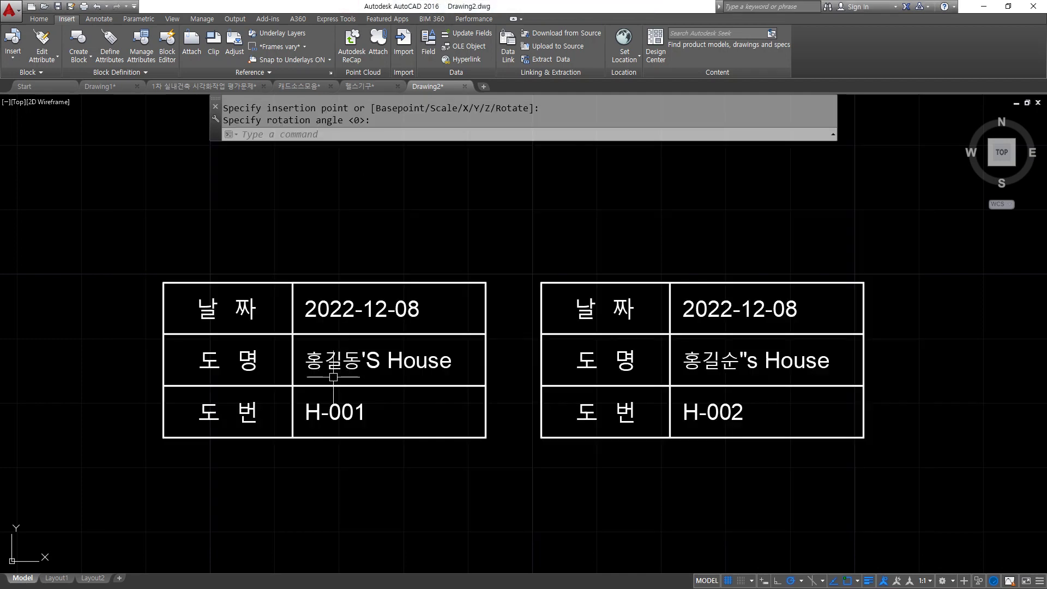
Step: Edit the left title block's attributes with ATTEDIT and set its date to 2022/12/08
text(atte)
key(Return)
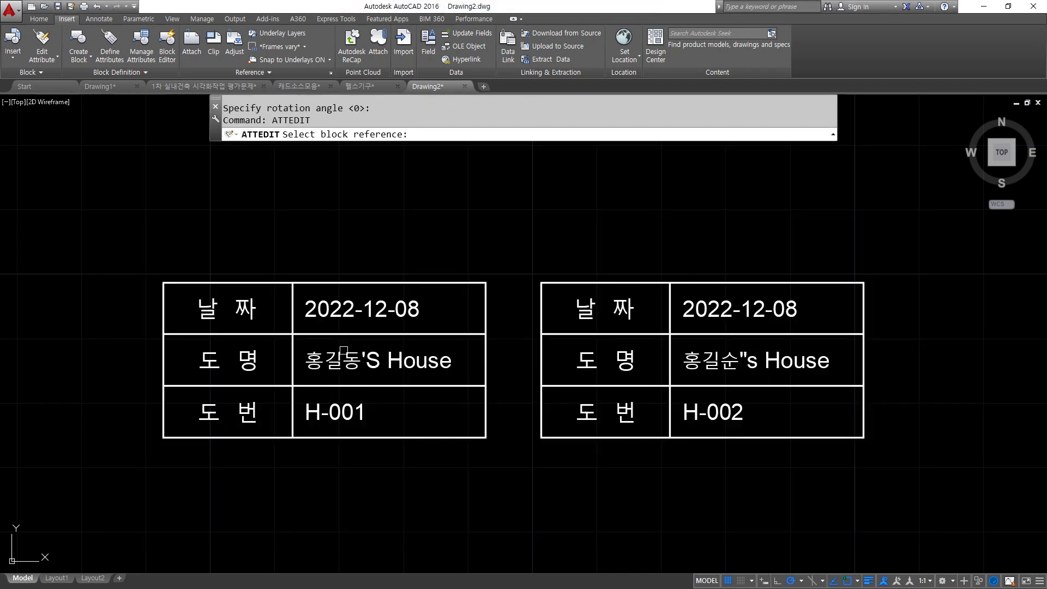
click(372, 366)
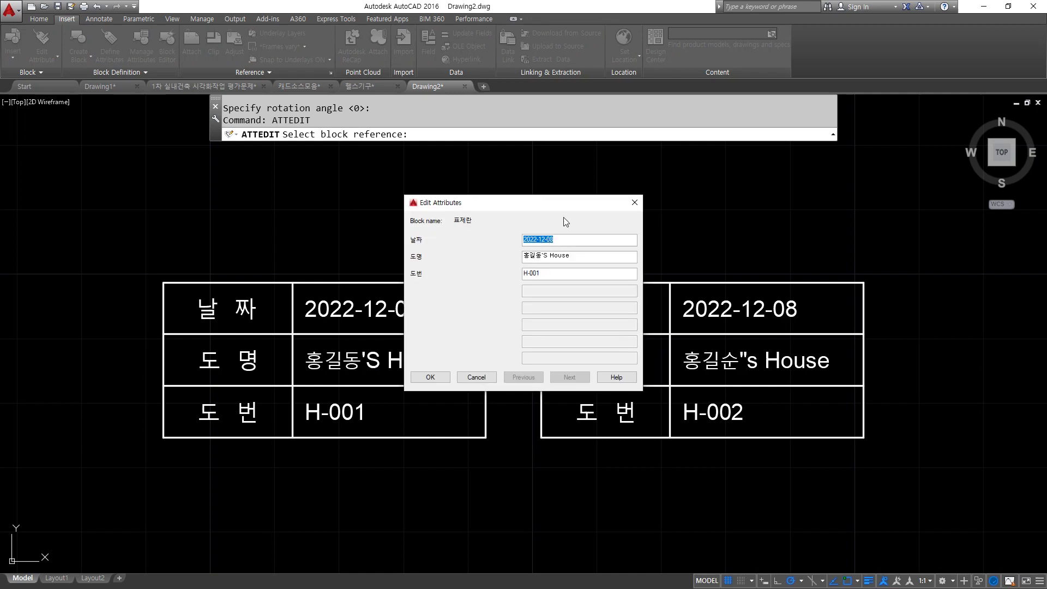
click(563, 240)
double_click(555, 242)
text(2/)
Step: Set the left block's drawing name to the owner's name plus 의 집 and its drawing number to A-001
key(Tab)
text(ㅎ)
key(Tab)
key(Home)
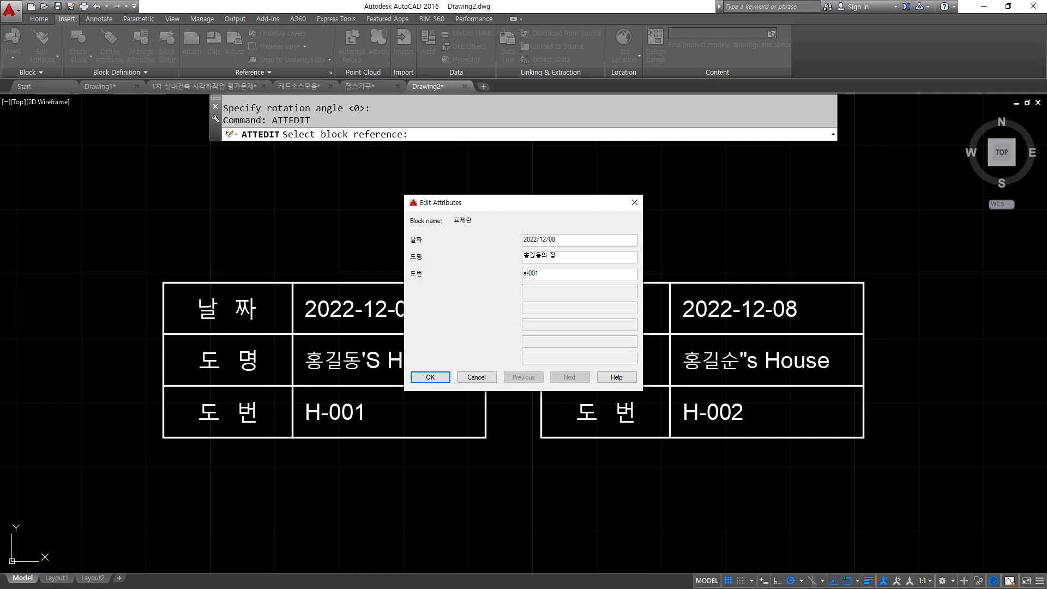
drag(524, 240, 554, 243)
click(432, 379)
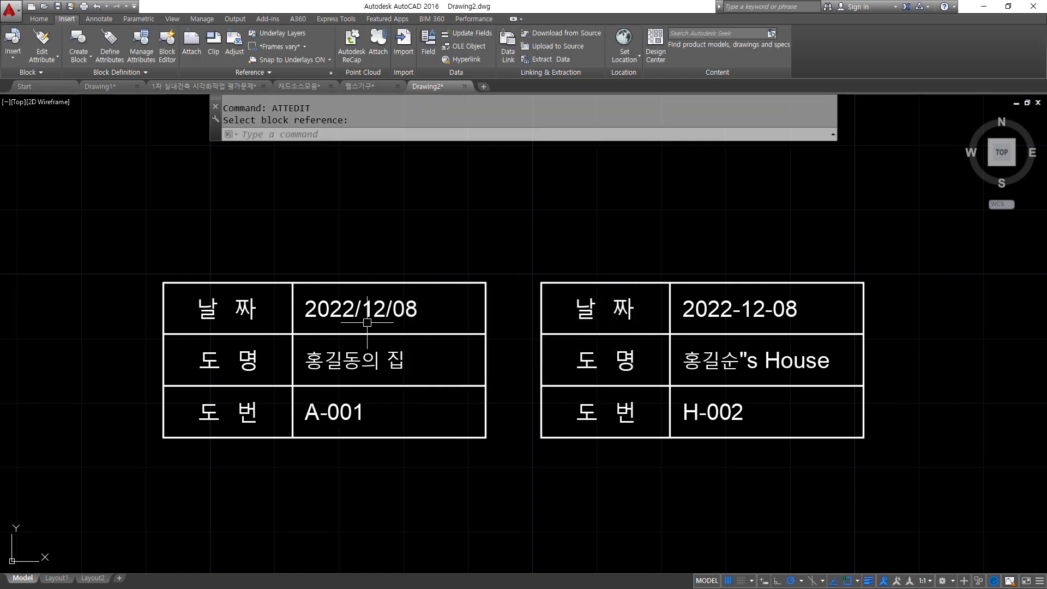
scroll(372, 282, up, 2)
scroll(418, 333, down, 2)
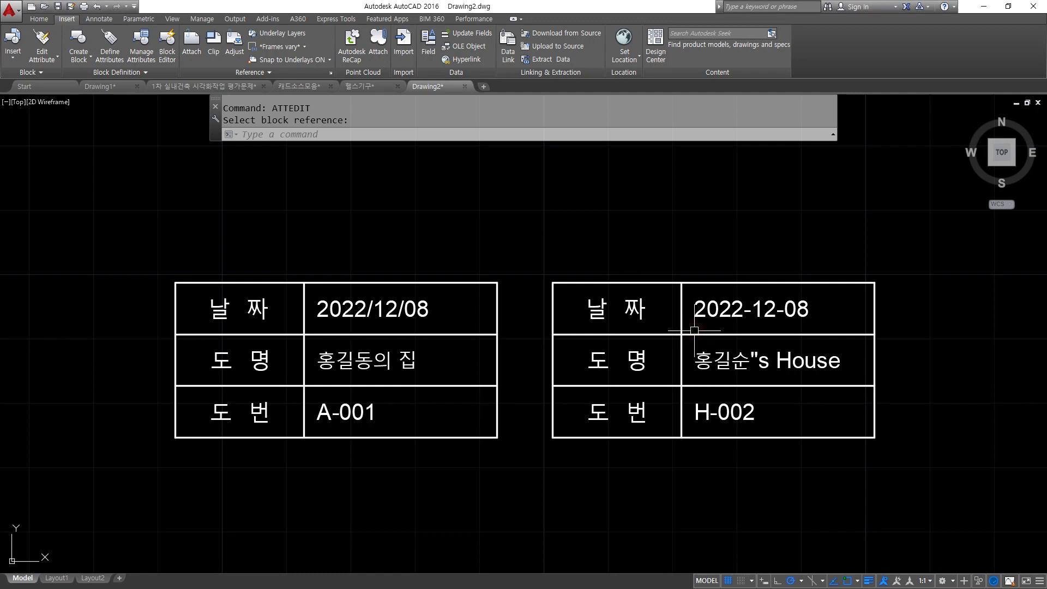
key(Escape)
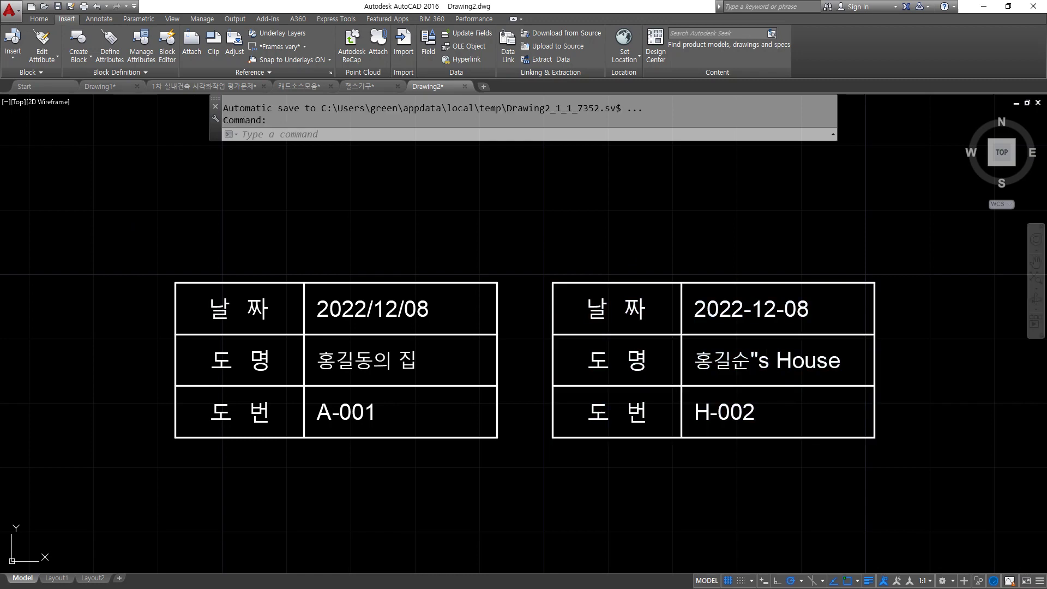
Step: Edit the right title block's attributes, changing the ending of the DWG_NAME value after the owner's name to 의 집
double_click(634, 349)
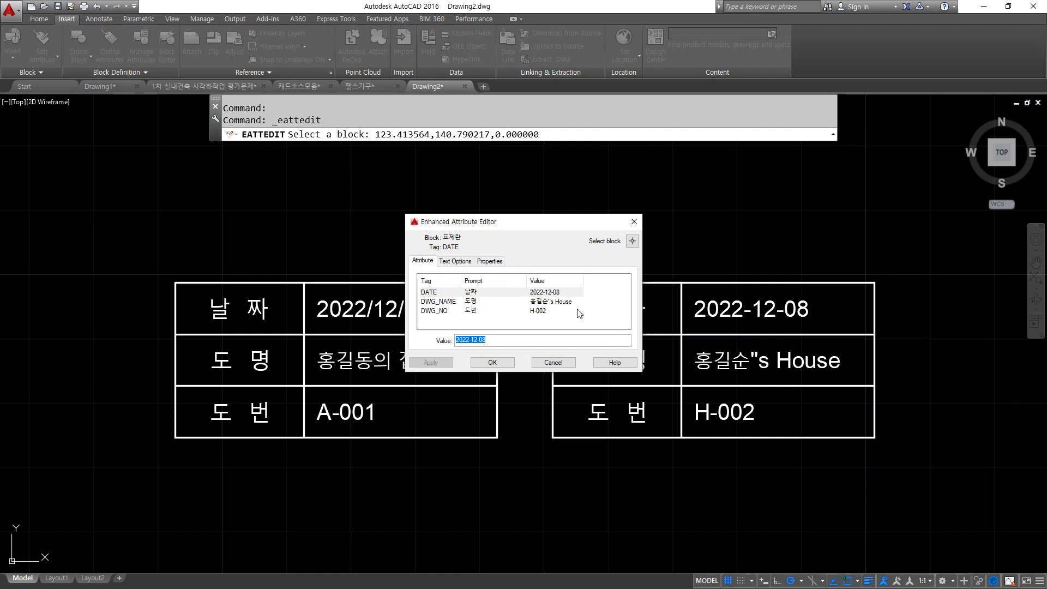
click(431, 293)
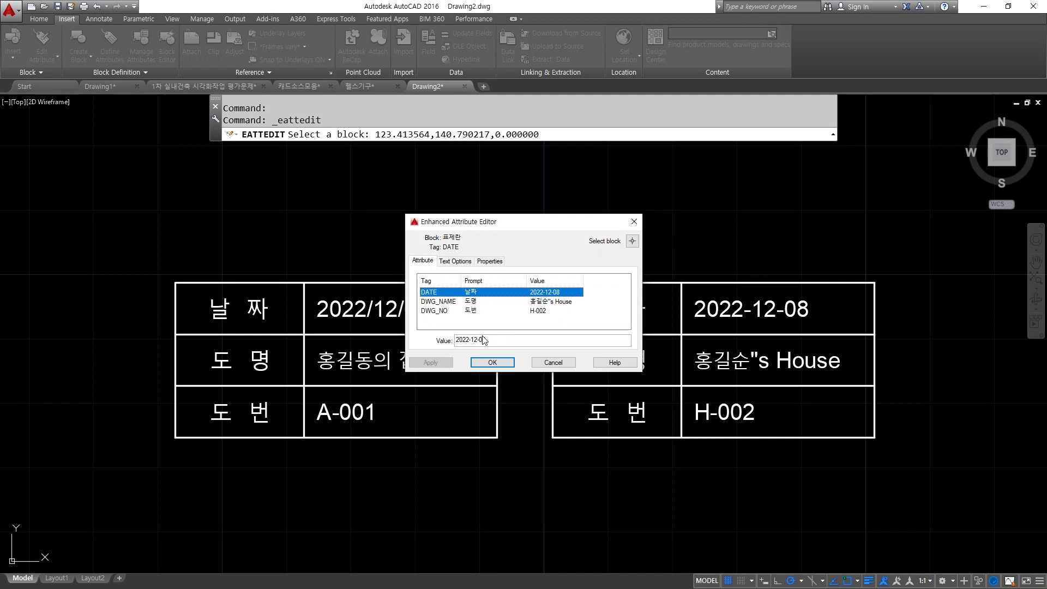
drag(461, 296, 514, 340)
key(BackSpace)
key(BackSpace)
key(BackSpace)
key(BackSpace)
key(BackSpace)
key(BackSpace)
key(BackSpace)
key(BackSpace)
text(의 집)
Step: Set the right block's DWG_NO attribute to H-001
drag(512, 335, 488, 343)
key(BackSpace)
text(1)
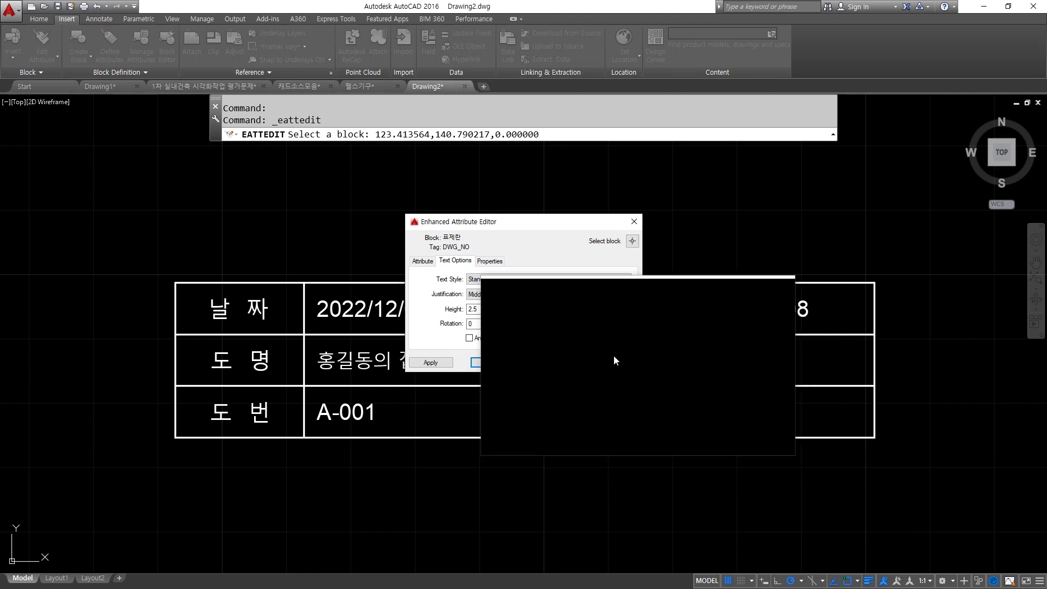
Step: Try an oblique angle of 15 on the right block's DATE text and clear it again
click(600, 323)
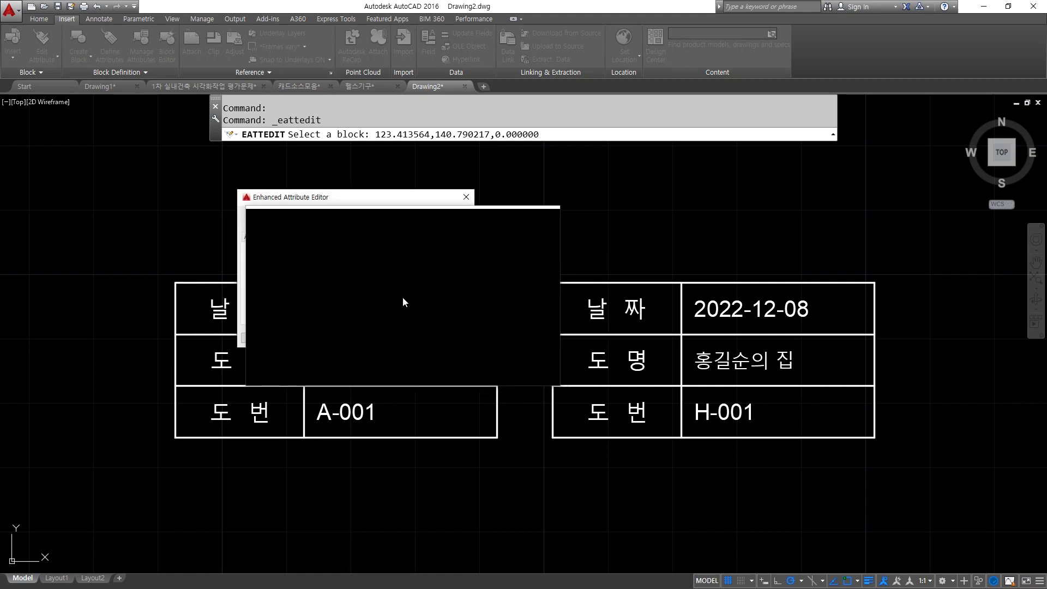
text(15)
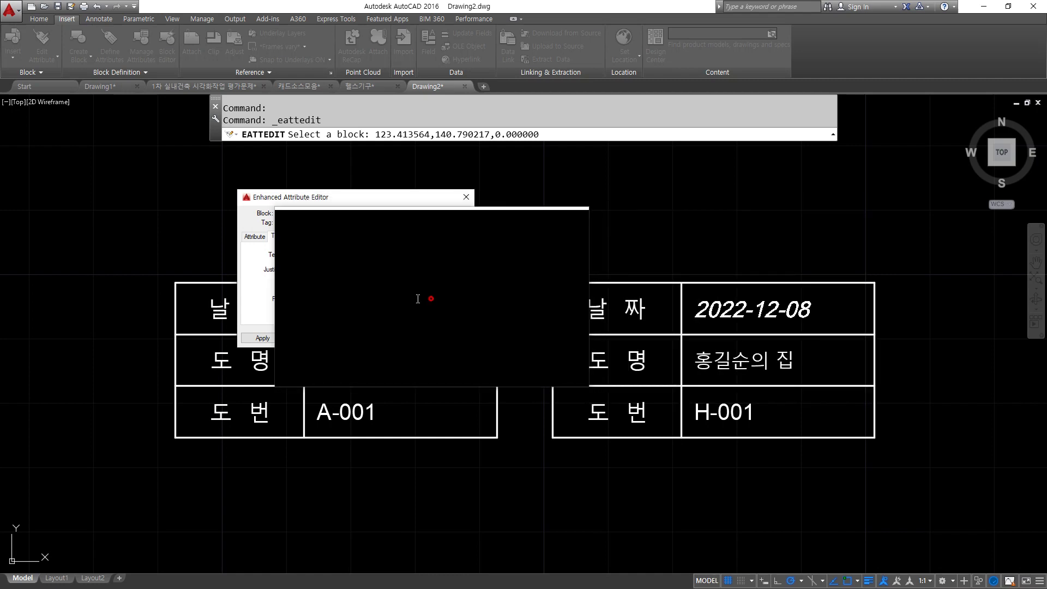
key(BackSpace)
key(BackSpace)
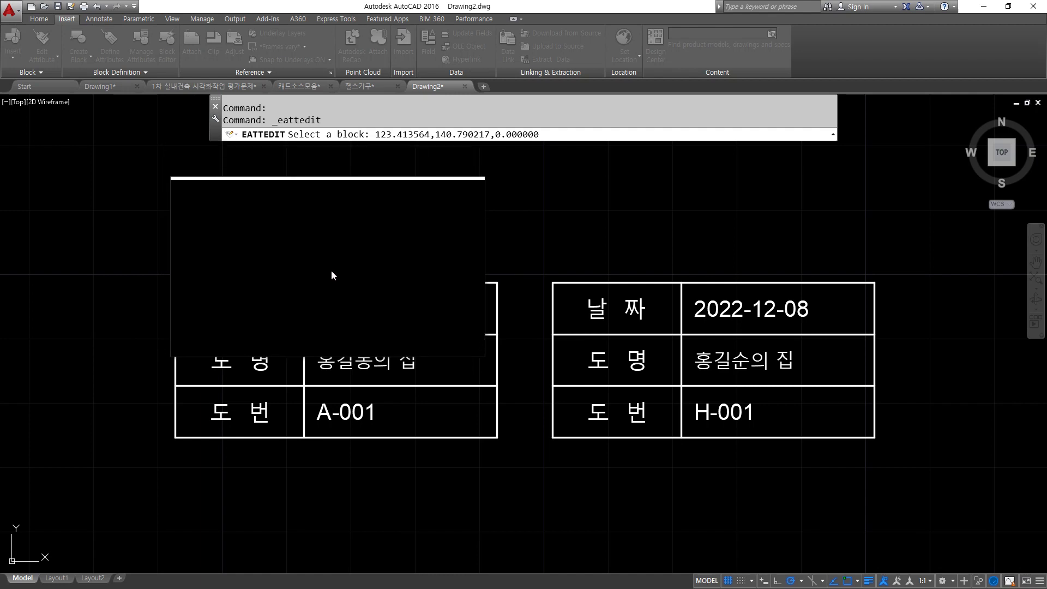
drag(339, 270, 321, 341)
key(Return)
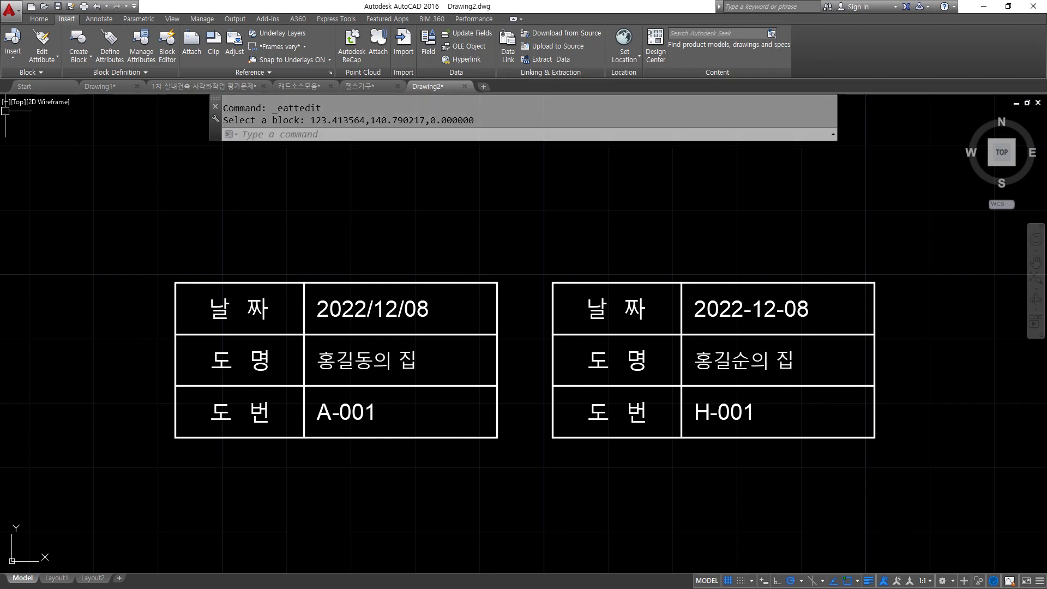
Step: Modify the Standard multileader style to use Block content with the Triangle source block
click(95, 18)
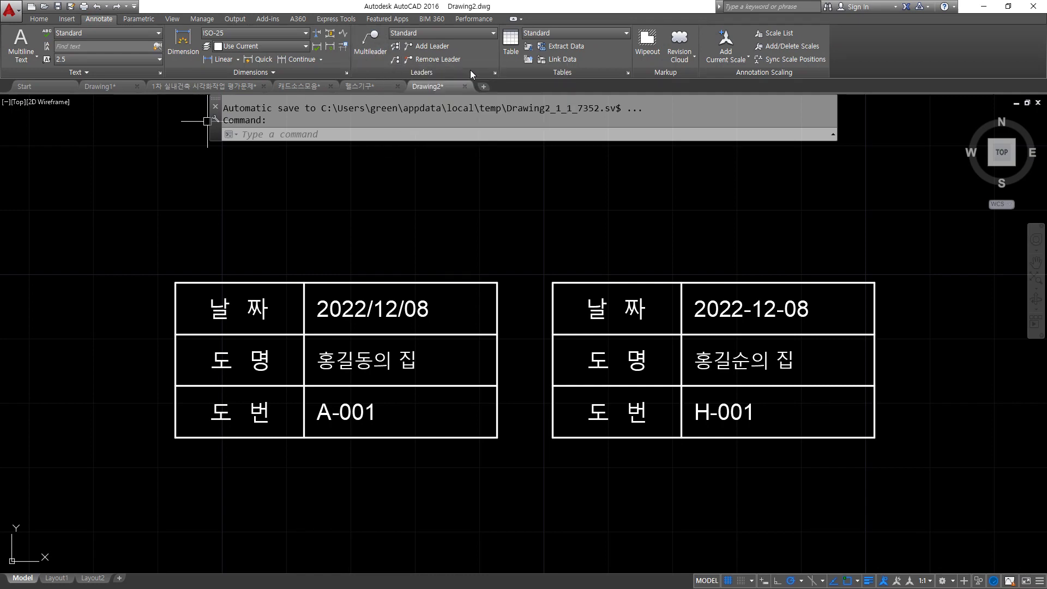
click(495, 74)
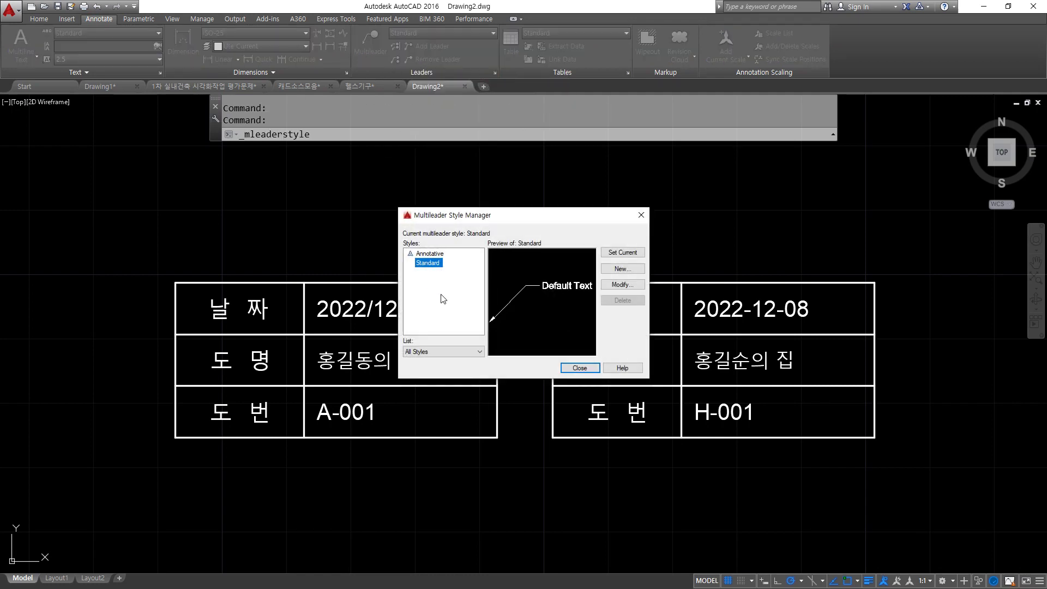
click(622, 284)
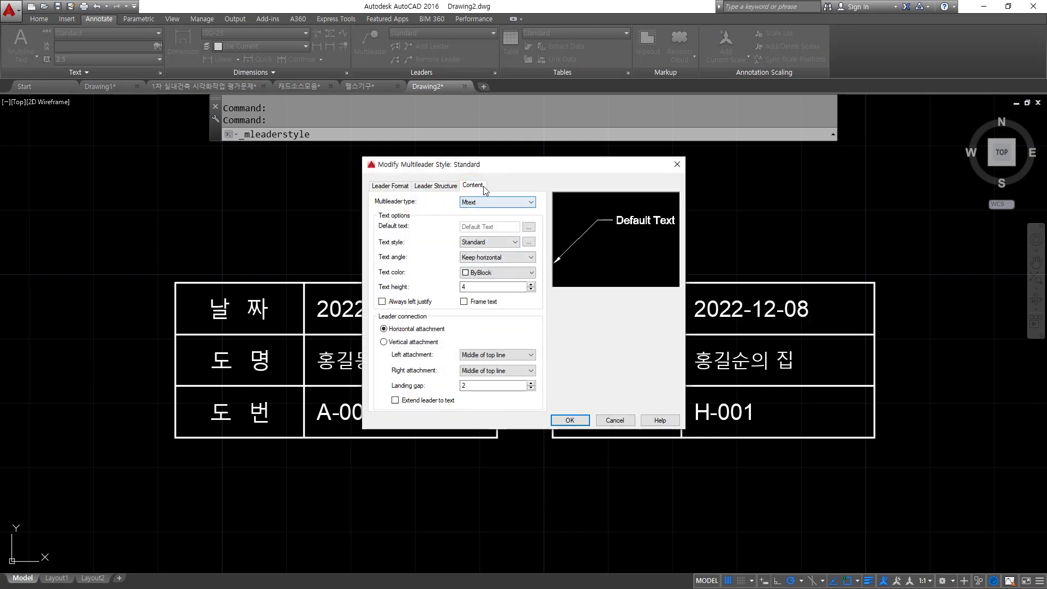
click(487, 202)
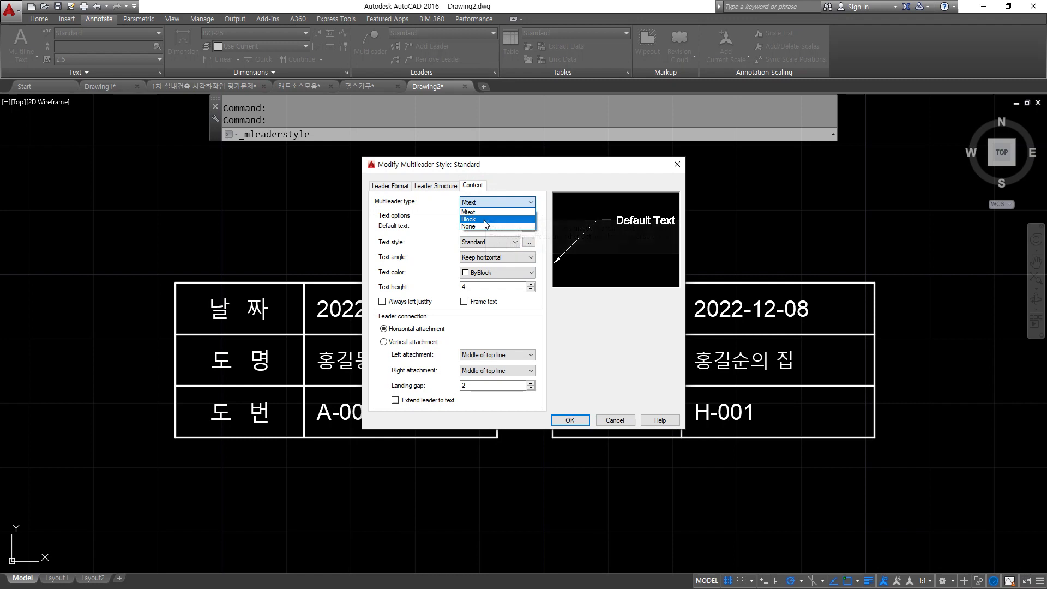
click(483, 219)
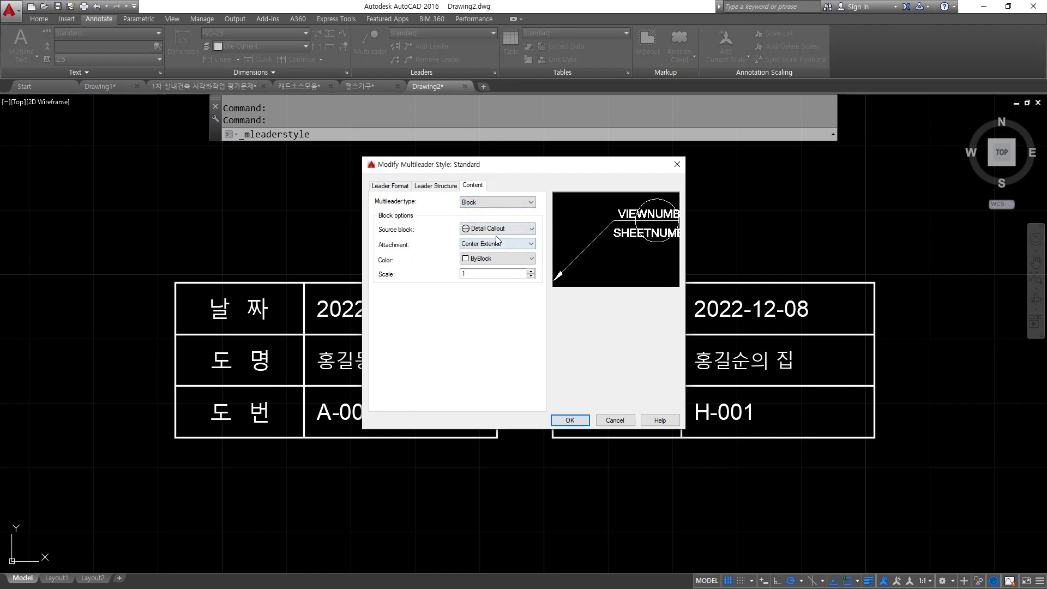
click(496, 229)
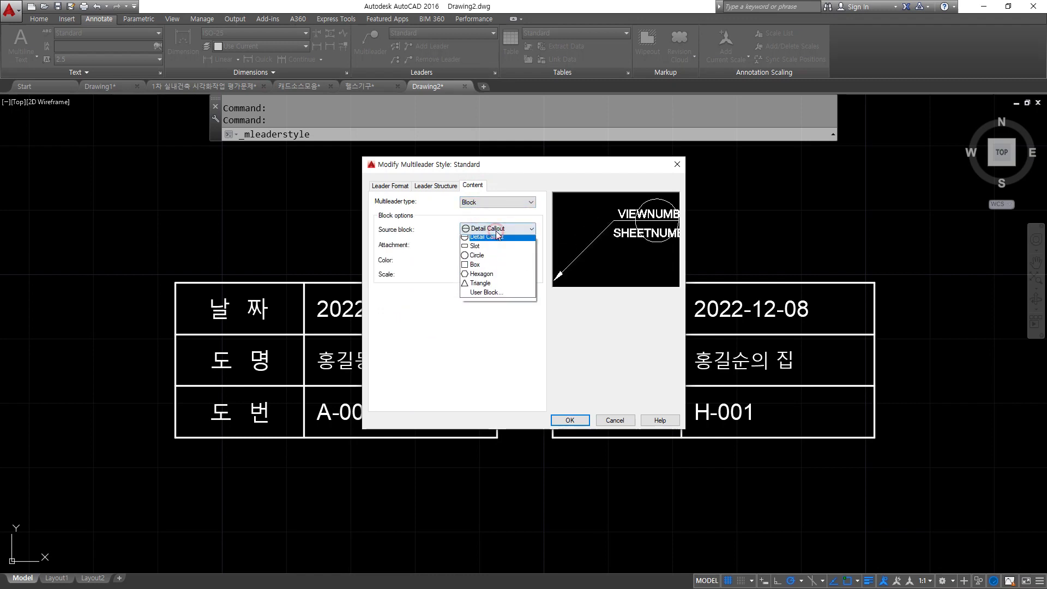
click(491, 287)
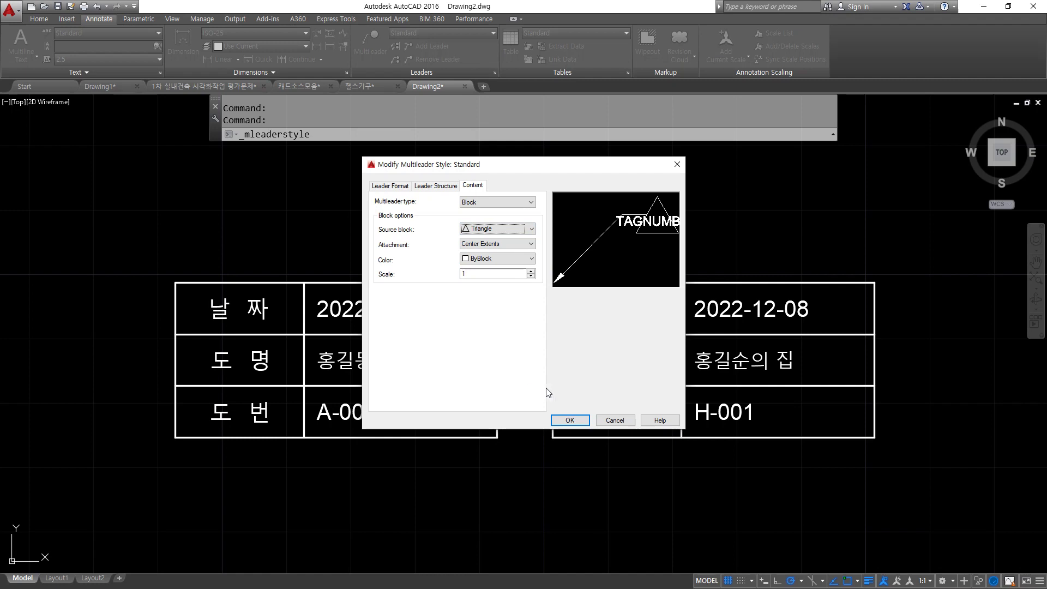
click(567, 421)
click(579, 368)
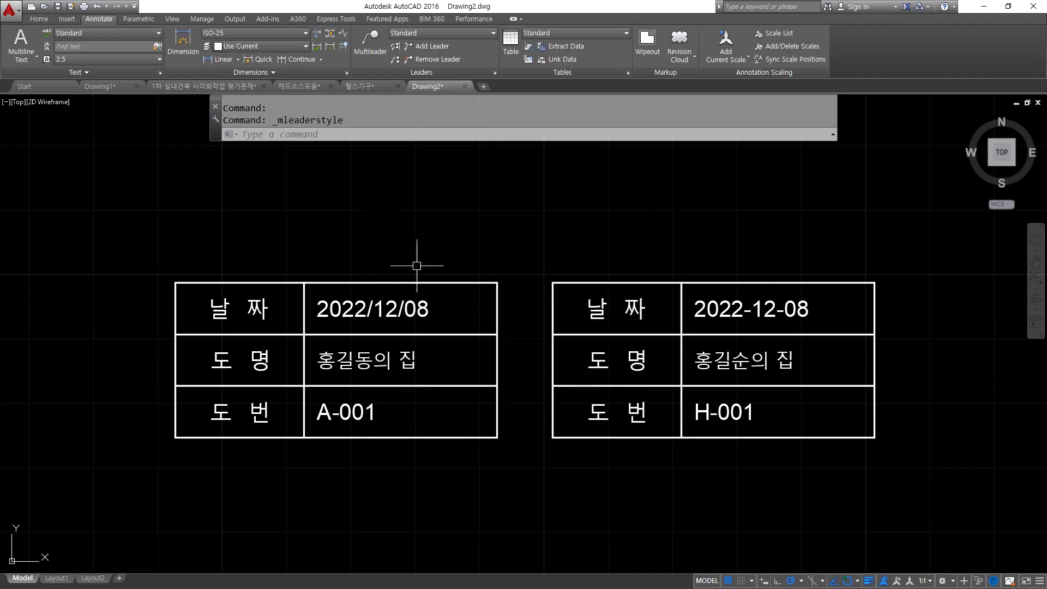
Step: Place a multileader pointing at the left title block's top edge, landing above it, with tag number 1
click(365, 46)
click(305, 281)
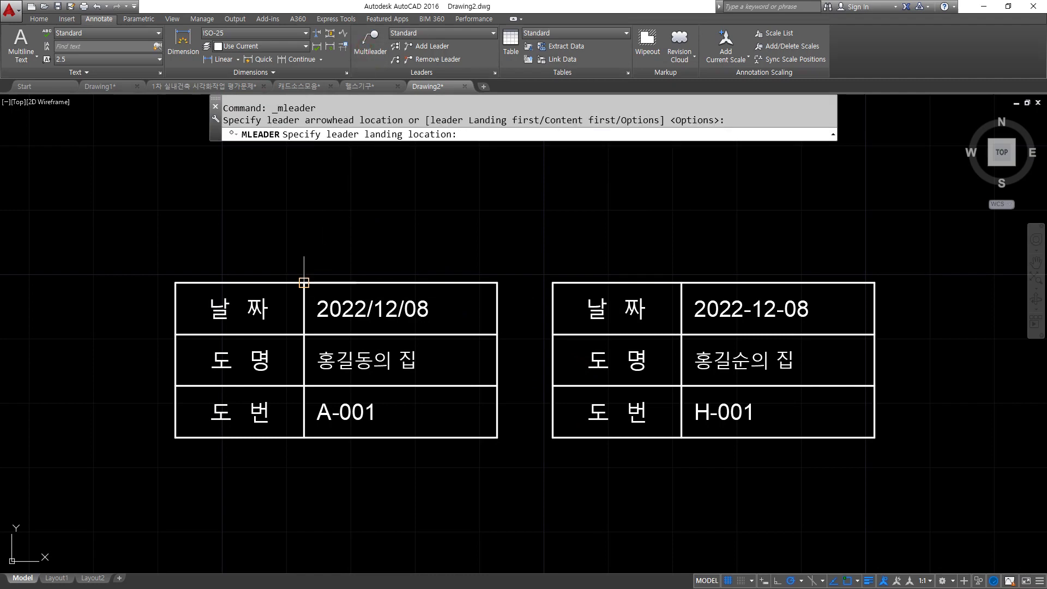
click(359, 184)
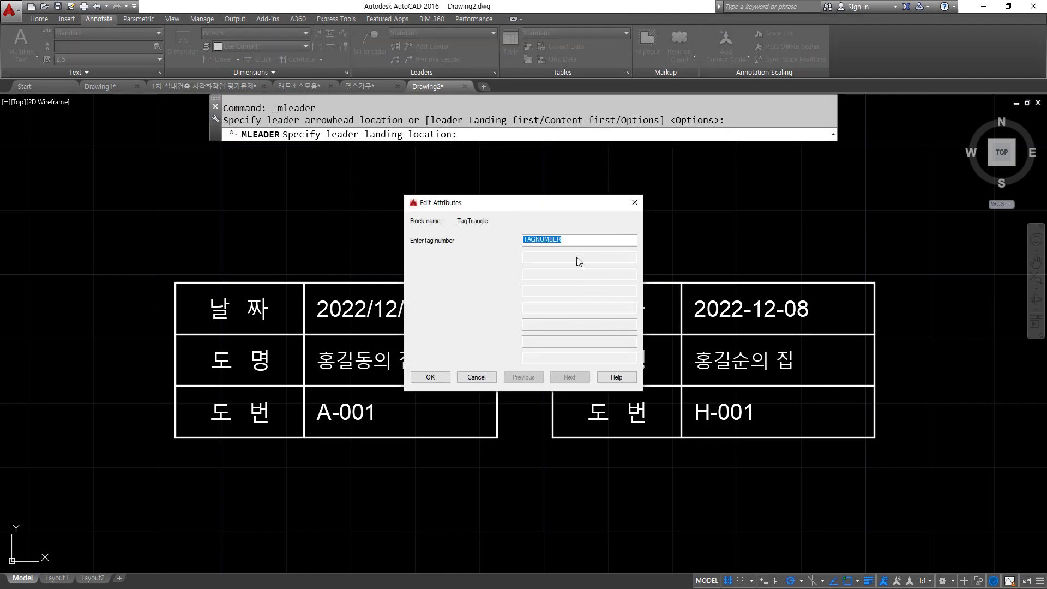
text(1)
click(430, 378)
Step: Set the multileader's leader type to None in its properties
mouse_move(393, 253)
middle_down()
mouse_move(435, 344)
mouse_move(471, 312)
mouse_move(520, 316)
middle_up()
key(ctrl+1)
click(512, 317)
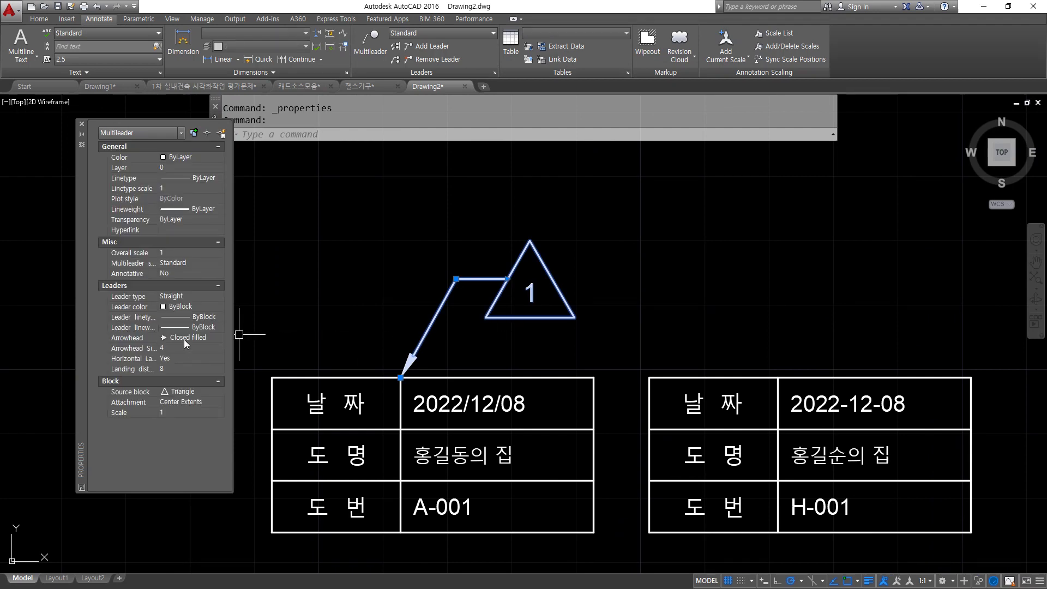
click(187, 297)
click(199, 295)
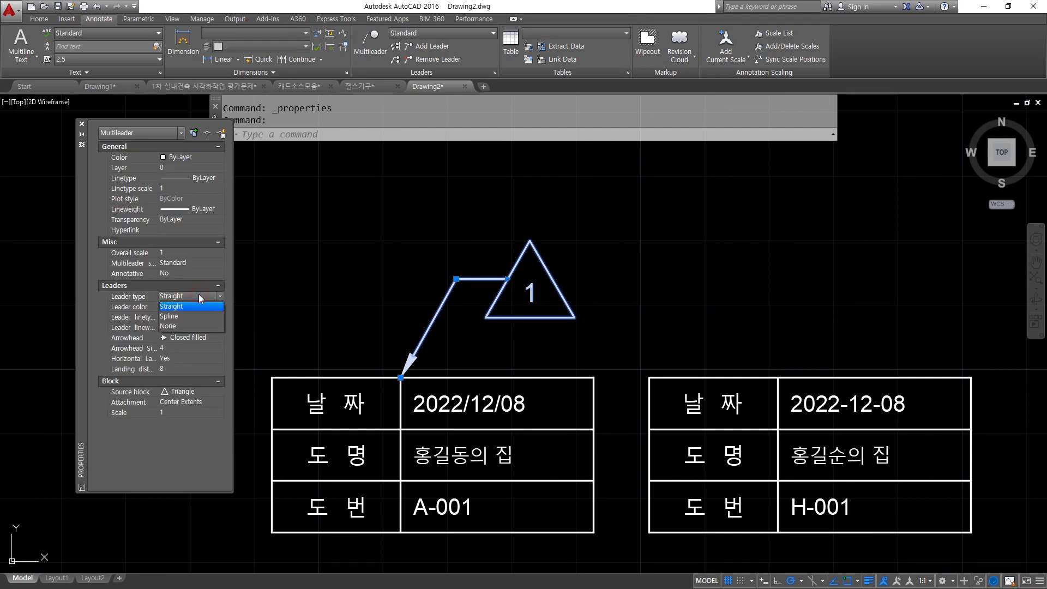
click(180, 326)
key(Escape)
key(Escape)
Step: Move the triangle tag up and to the right, well clear of the title blocks
mouse_move(432, 303)
middle_down()
mouse_move(444, 311)
mouse_move(437, 339)
middle_up()
text(m)
key(Return)
click(561, 355)
click(451, 276)
key(Return)
click(436, 330)
click(527, 224)
middle_drag(480, 245, 505, 337)
Step: Draw a closed freehand revision cloud beside the triangle tag, using two picked points for an arc length of about 14
text(rev)
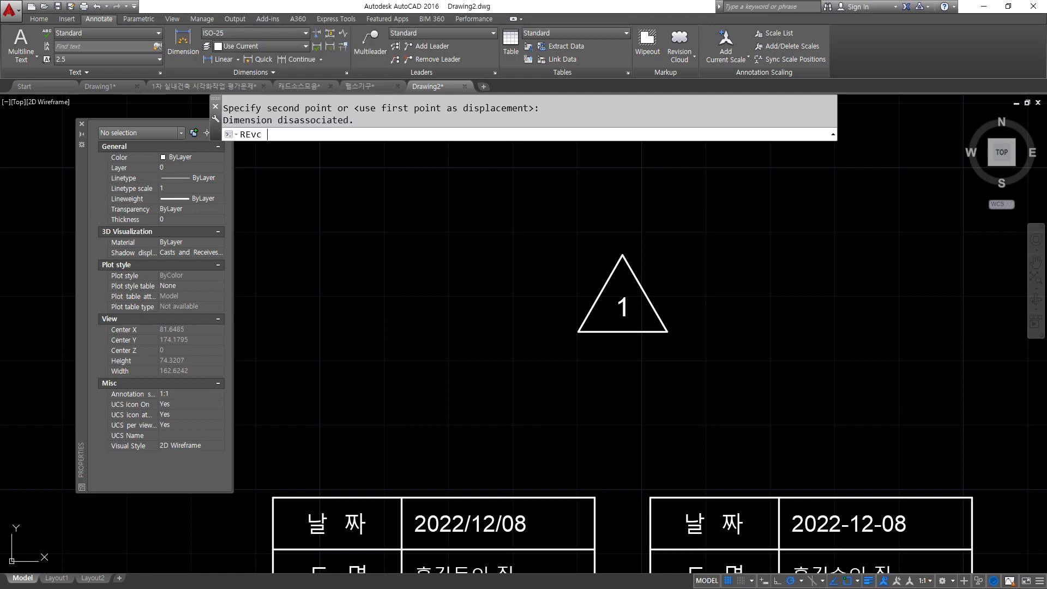
key(Return)
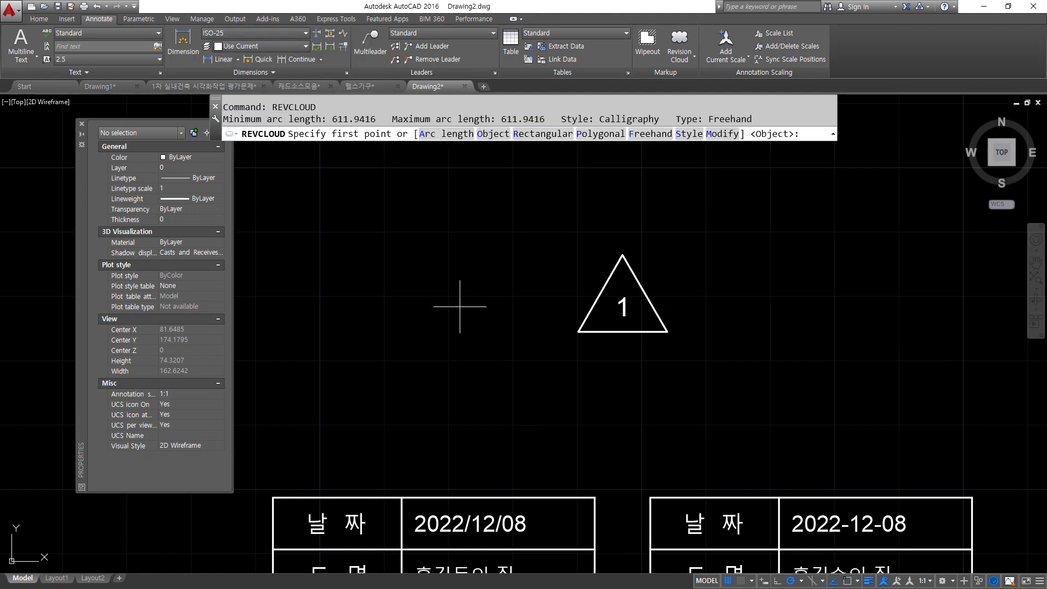
click(447, 133)
click(486, 247)
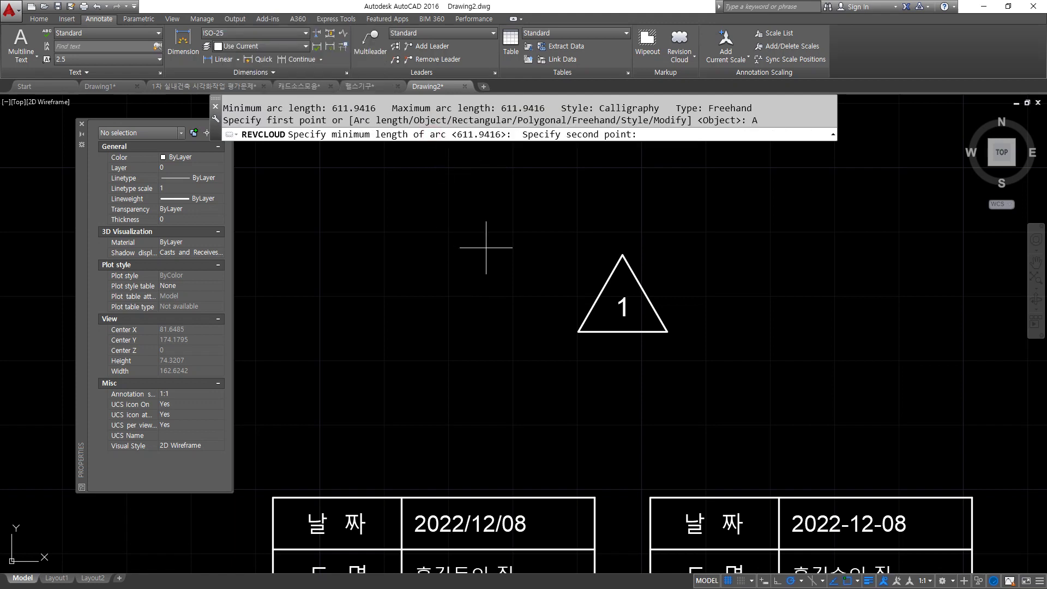
click(400, 228)
key(Return)
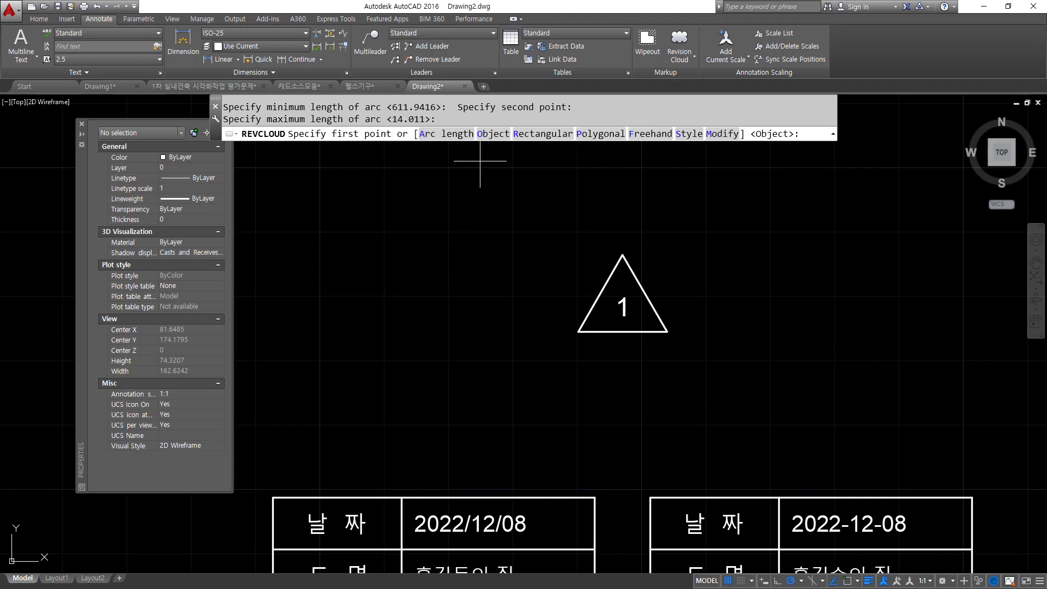
click(517, 266)
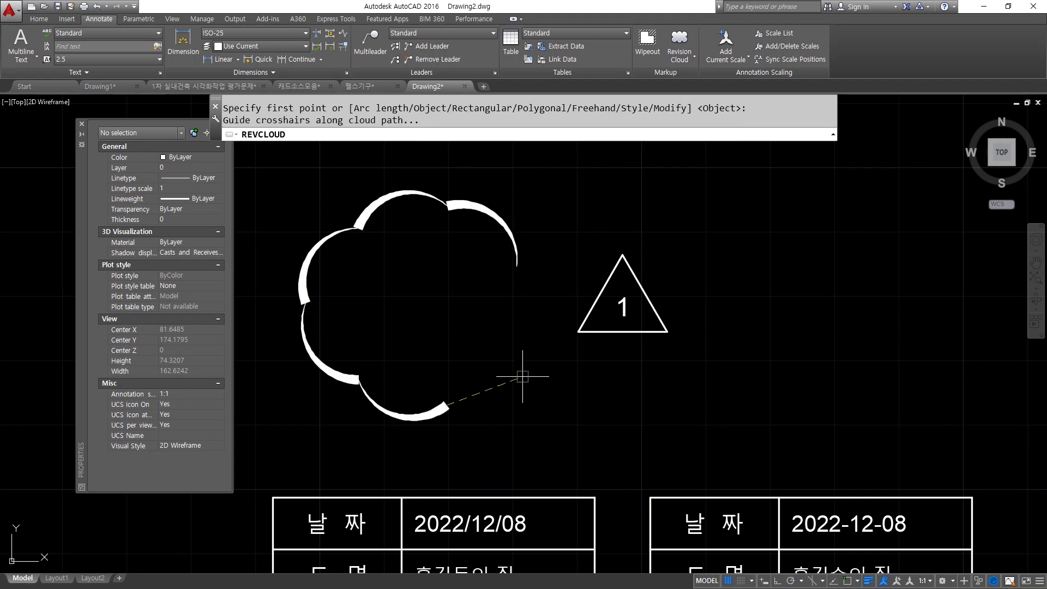
Step: Move the triangle tag closer to the revision cloud's upper right side
text(m)
key(Return)
click(635, 332)
key(Return)
click(623, 358)
click(593, 275)
middle_drag(661, 339, 690, 382)
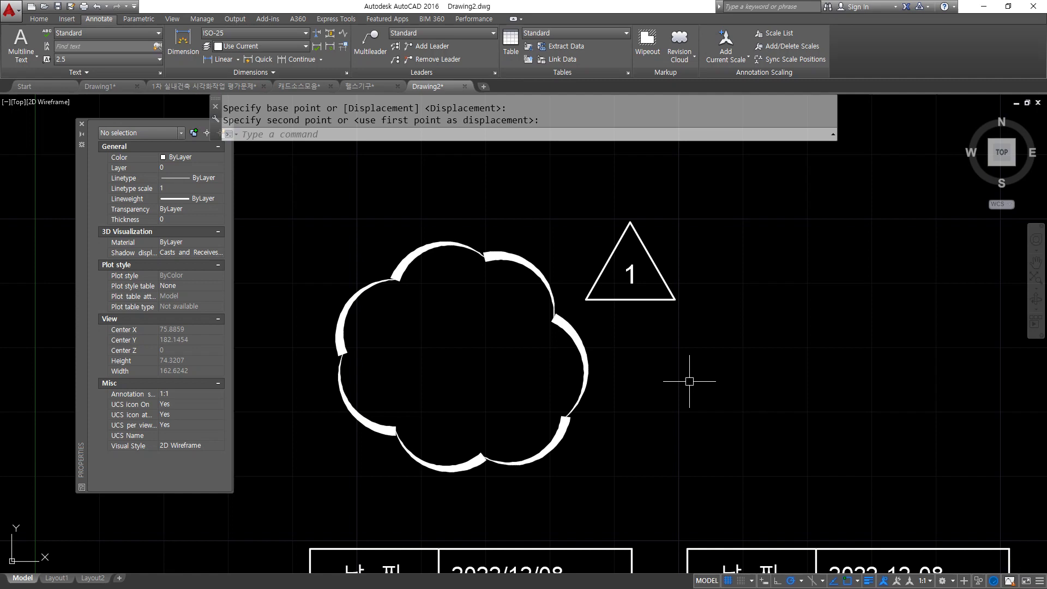
Step: Draw a three-sided polygon by a horizontal edge to the right of the triangle tag, about the tag's size
text(pol)
key(Return)
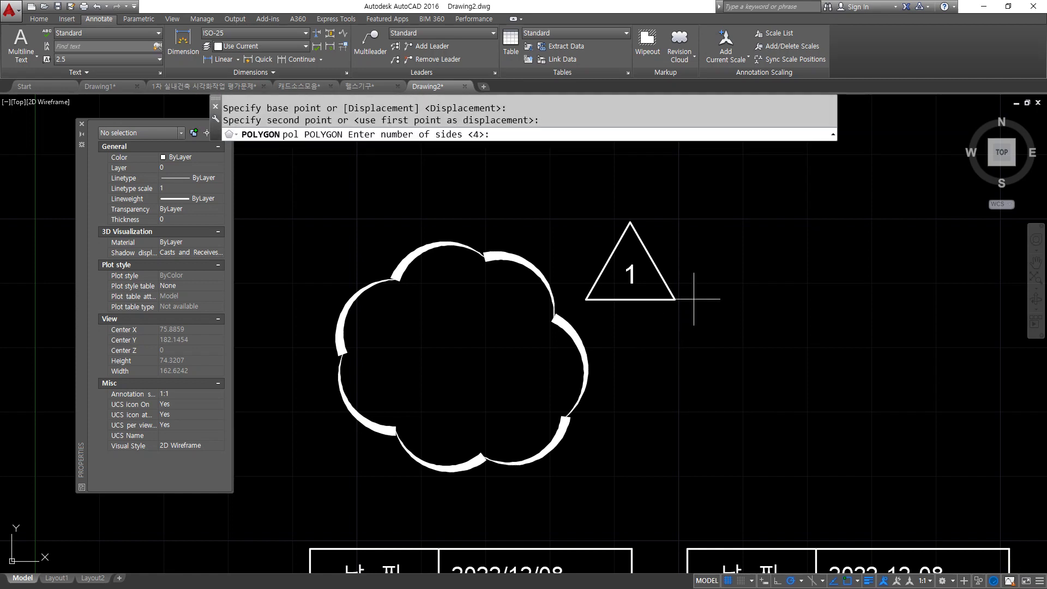
text(3)
key(Return)
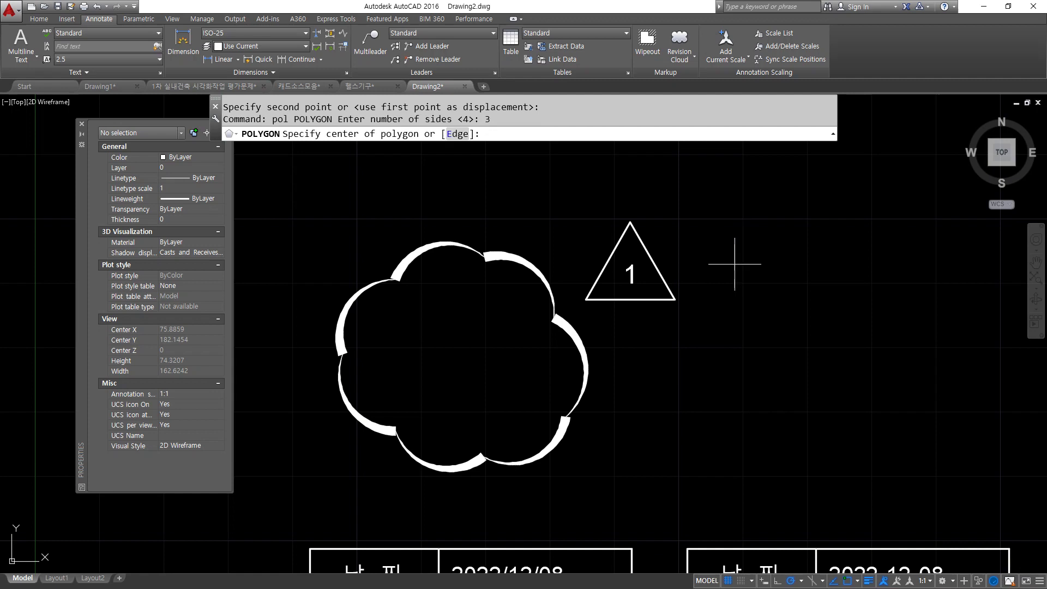
text(e)
key(Return)
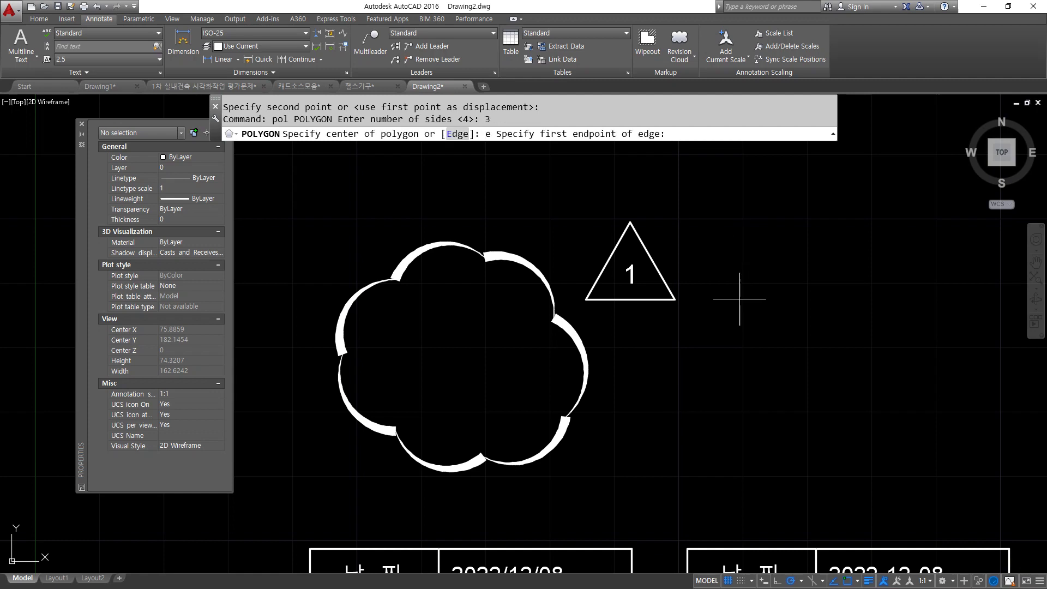
click(735, 301)
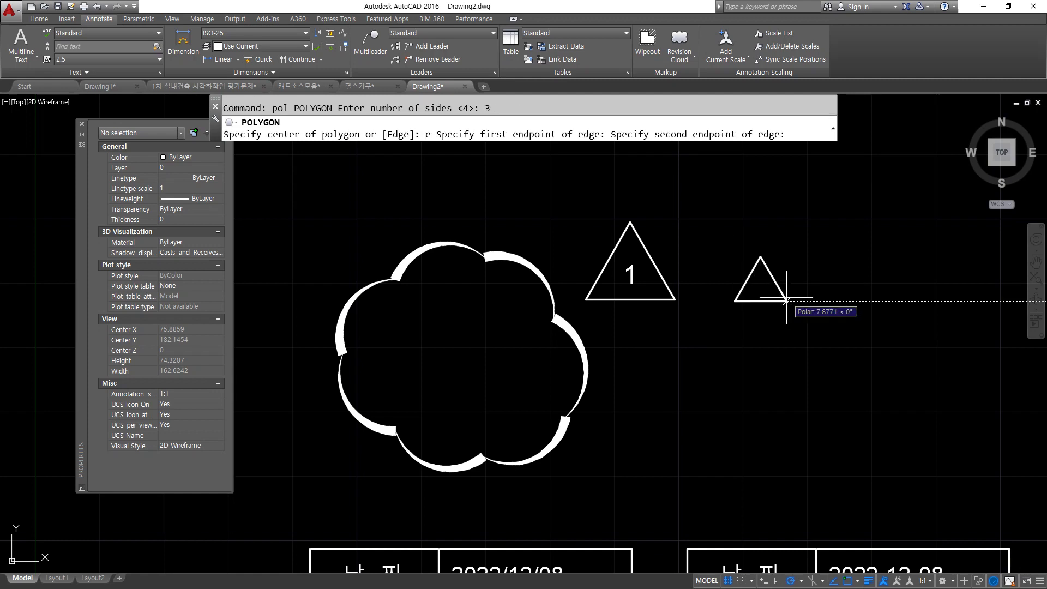
click(824, 301)
Step: Add the single-line text 1 inside the new triangle with middle-center justification, height 2.5 and rotation 0
text(Dt)
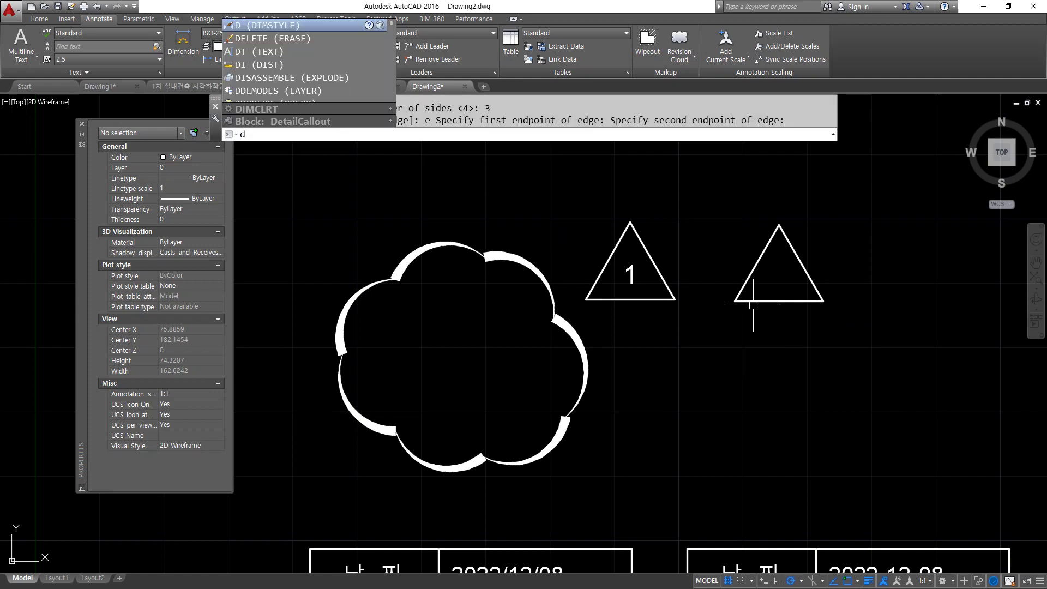
key(Return)
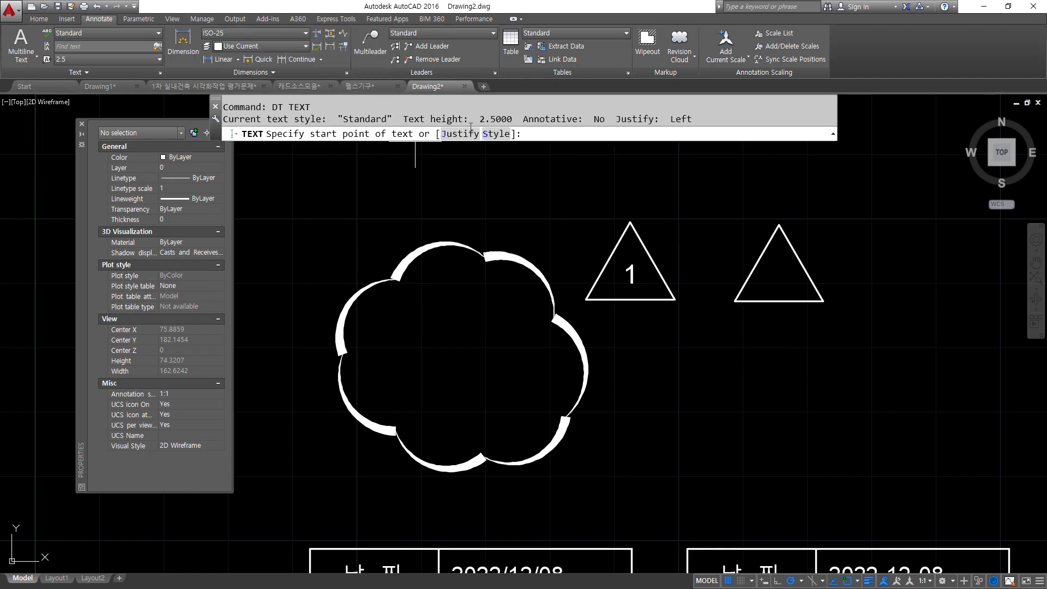
click(466, 135)
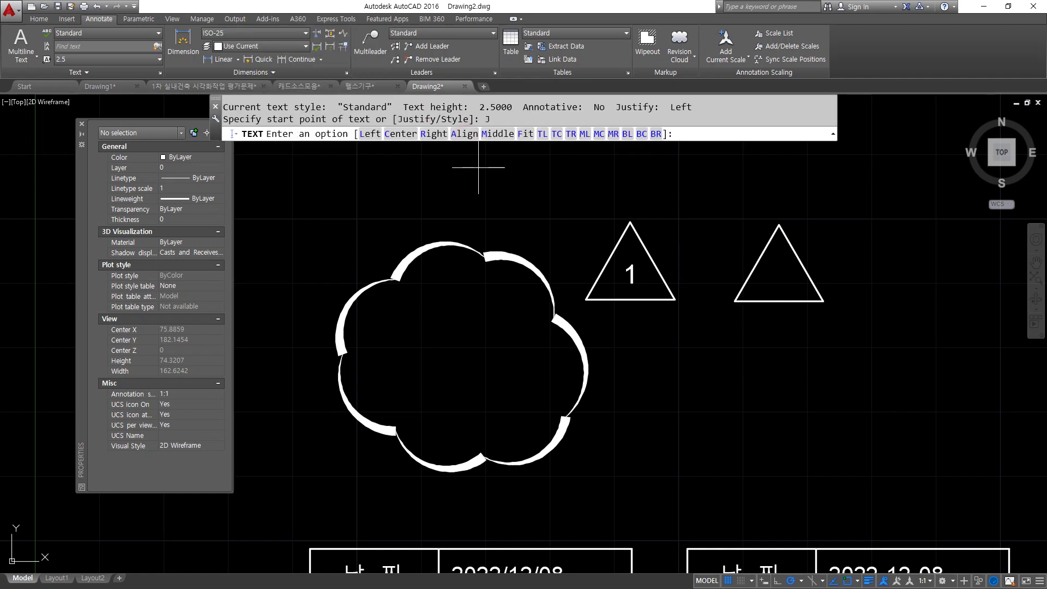
click(596, 134)
click(782, 283)
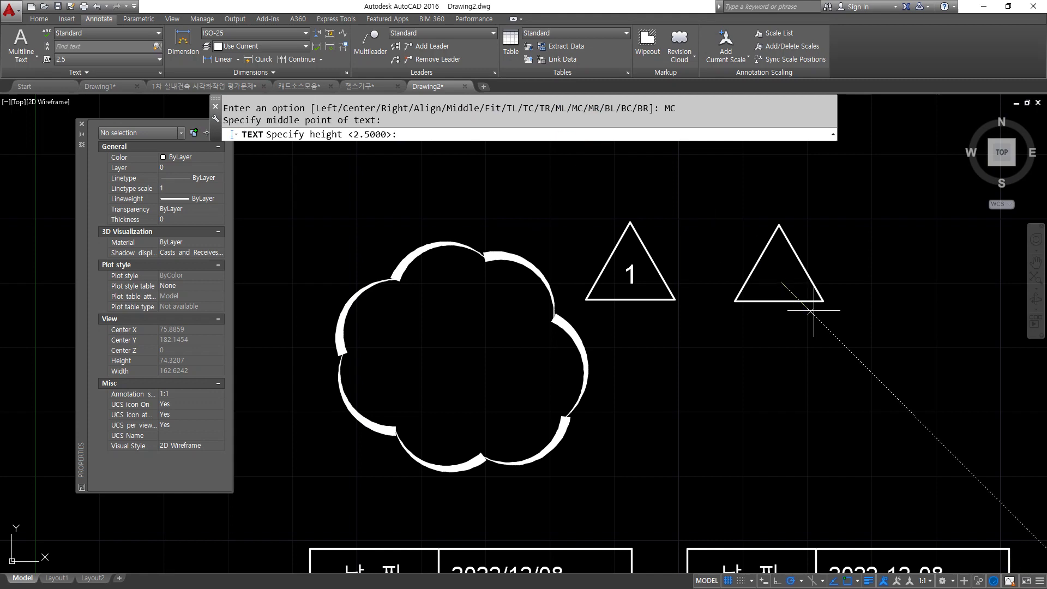
key(Return)
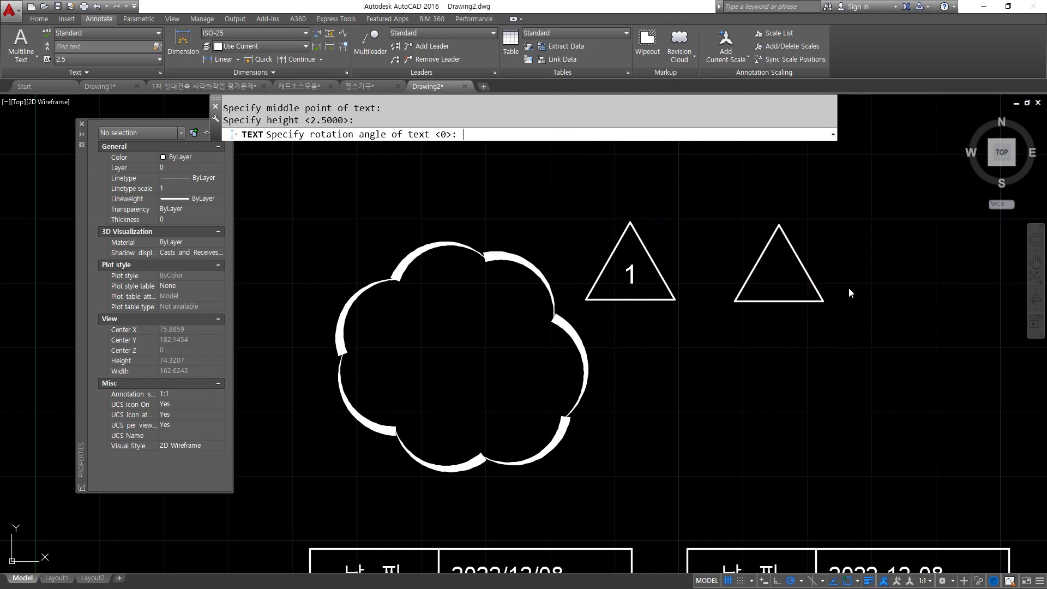
key(Return)
text(1)
key(Return)
key(Return)
Step: Move the text 1 slightly upward inside the drawn triangle
text(m)
key(Return)
click(780, 283)
key(Return)
click(775, 338)
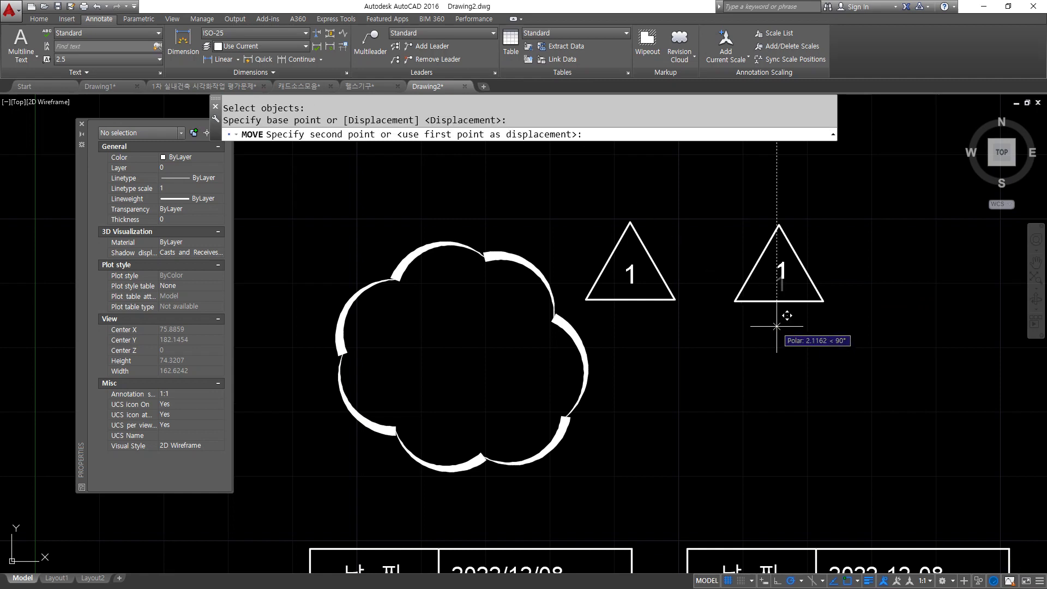
click(775, 327)
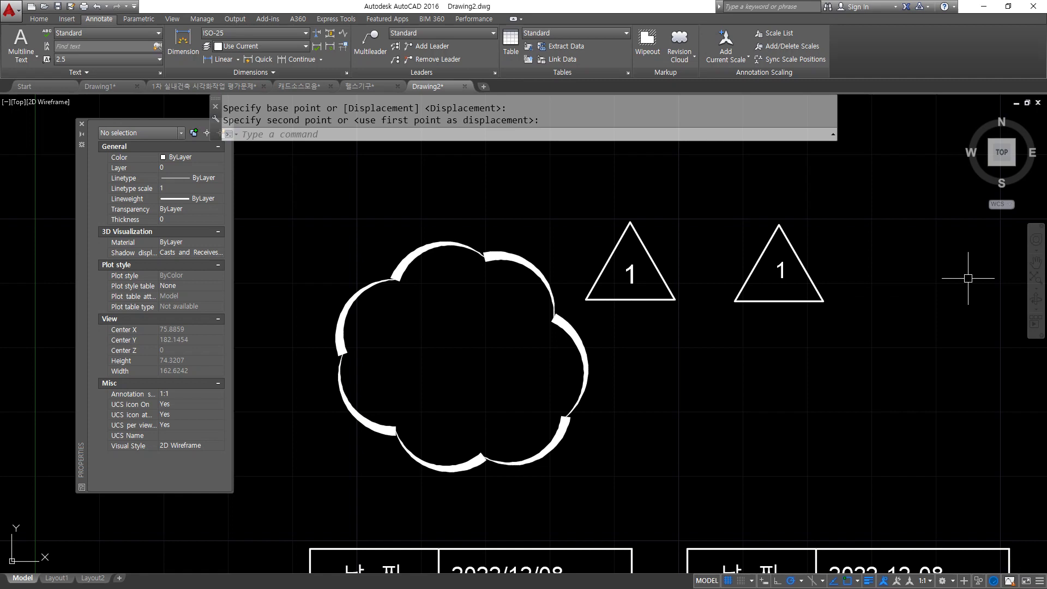
Step: Place another multileader to the right of the triangles, keeping the default tag number TAGNUMBER
click(376, 53)
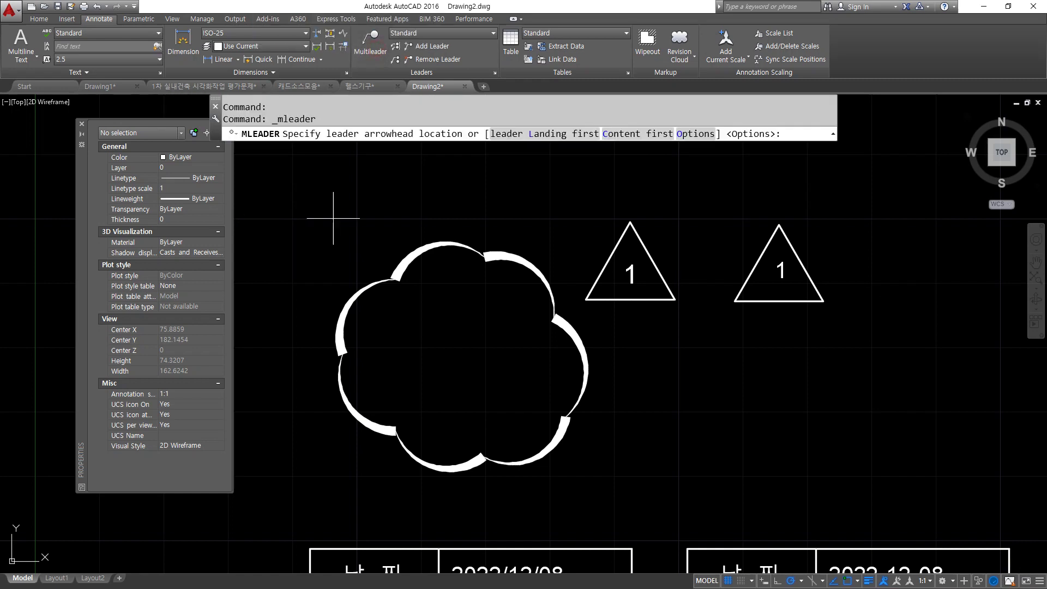
scroll(338, 306, down, 2)
middle_drag(543, 365, 495, 381)
click(495, 381)
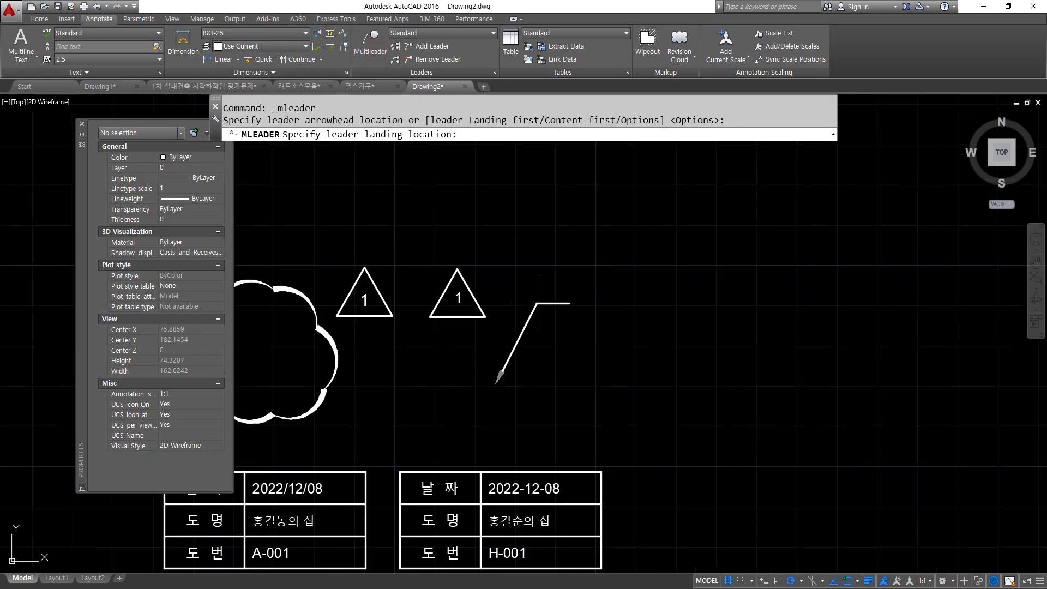
click(547, 287)
mouse_move(551, 365)
mouse_down()
mouse_move(409, 366)
mouse_move(611, 216)
mouse_move(540, 381)
mouse_move(509, 374)
mouse_up()
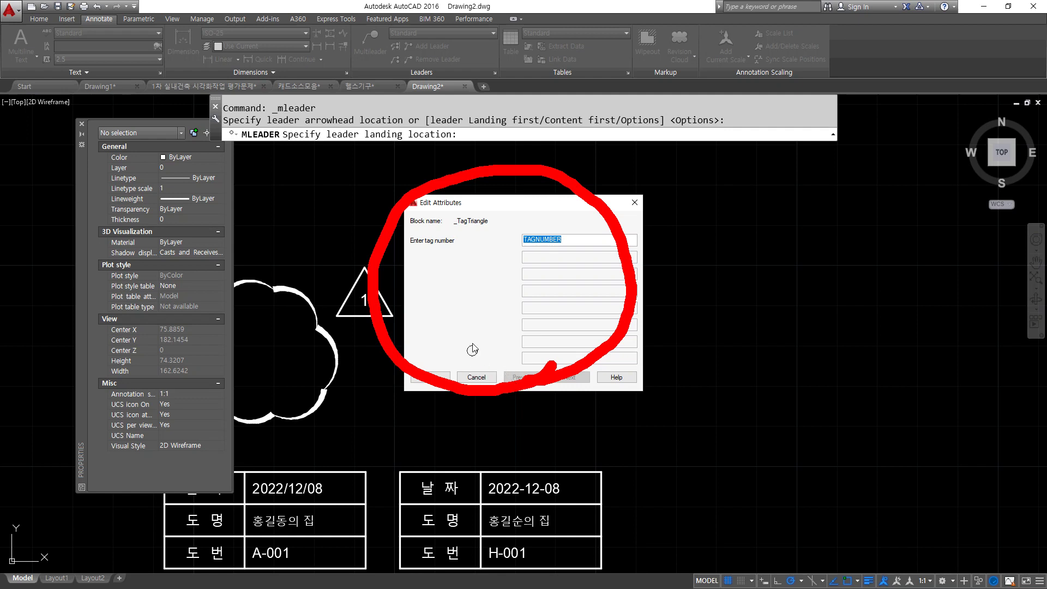
key(Return)
key(Escape)
key(Escape)
Step: Modify the Standard multileader style to use Circle as its source block
click(496, 71)
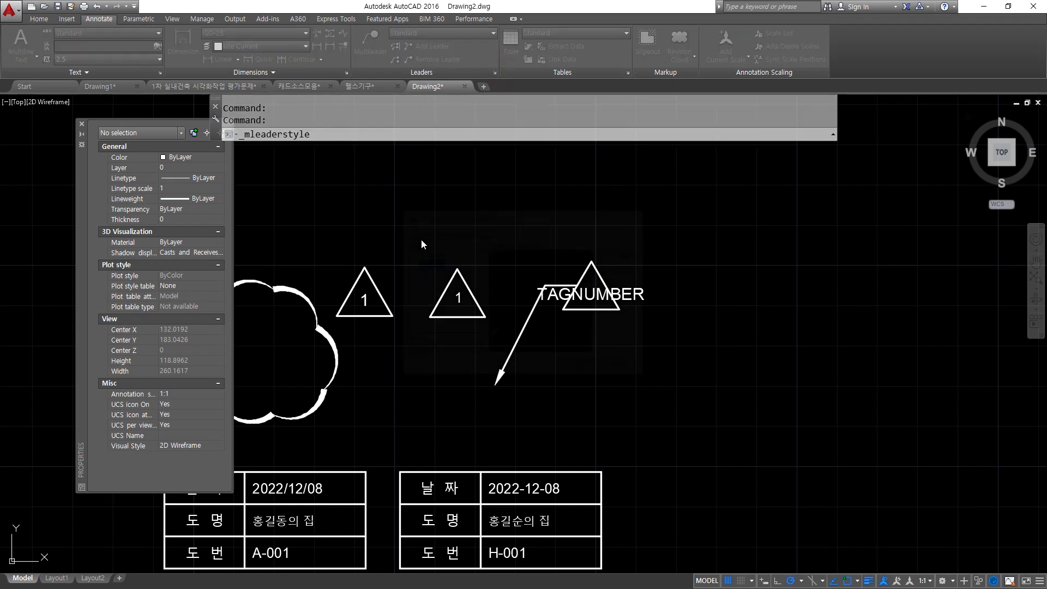
click(622, 284)
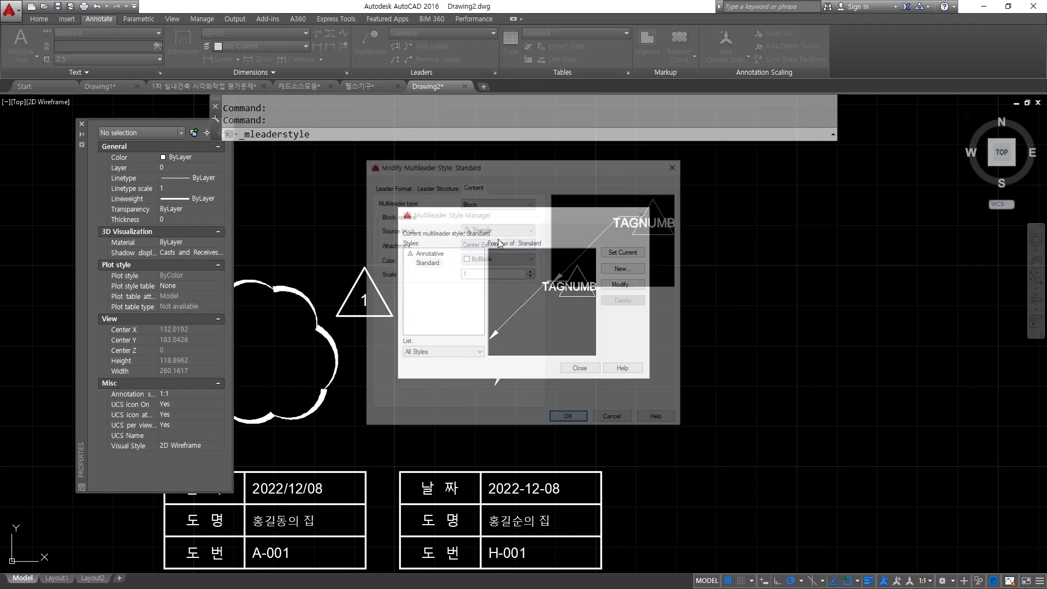
click(490, 229)
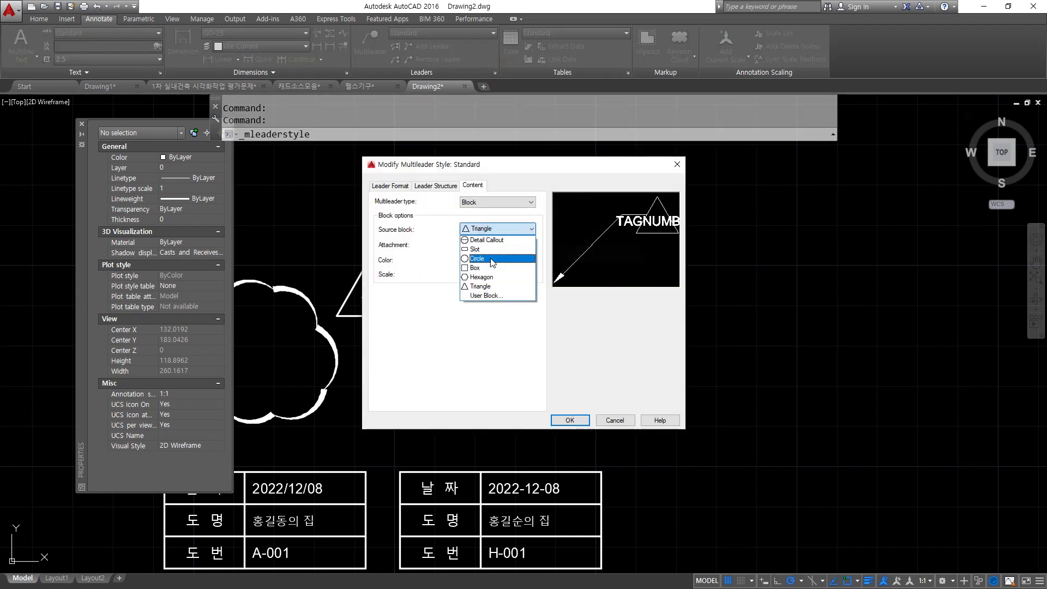
click(477, 259)
click(570, 420)
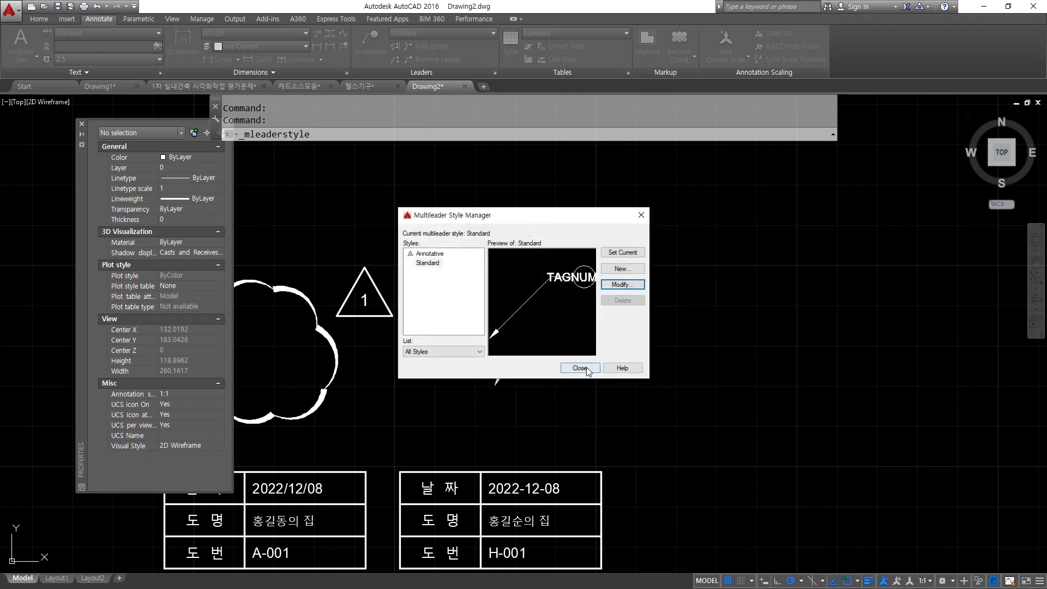
click(580, 369)
Step: Place a circle-tag multileader to the right of the triangle tags, arrowhead up and to the left, with tag number 1
click(371, 41)
middle_drag(666, 300, 482, 300)
click(508, 216)
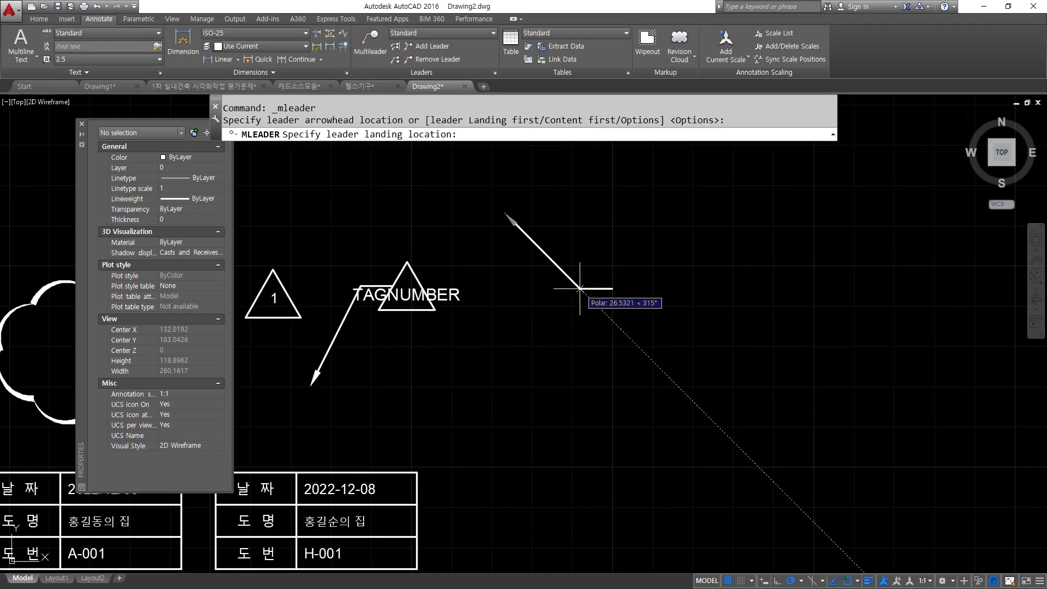
click(577, 287)
text(1)
click(431, 377)
Step: Place another circle-tag multileader below tag 1, arrowhead down and to the left, with tag number 2
key(Return)
click(505, 432)
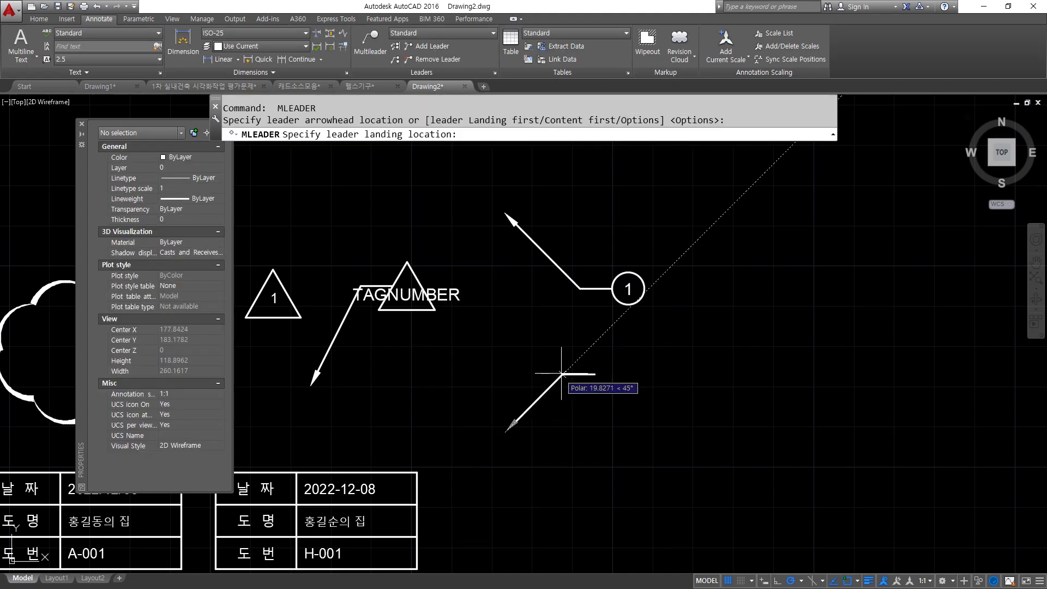
click(561, 376)
text(2)
click(441, 379)
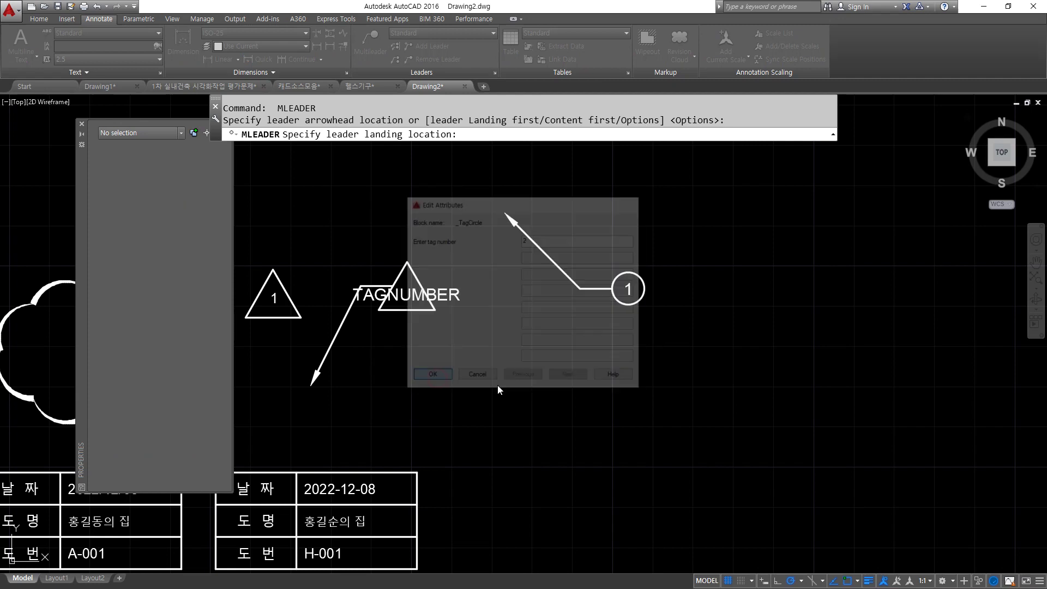
Step: Place a third circle-tag multileader with its arrowhead up and to the right and tag number 3
key(Return)
click(762, 213)
click(690, 332)
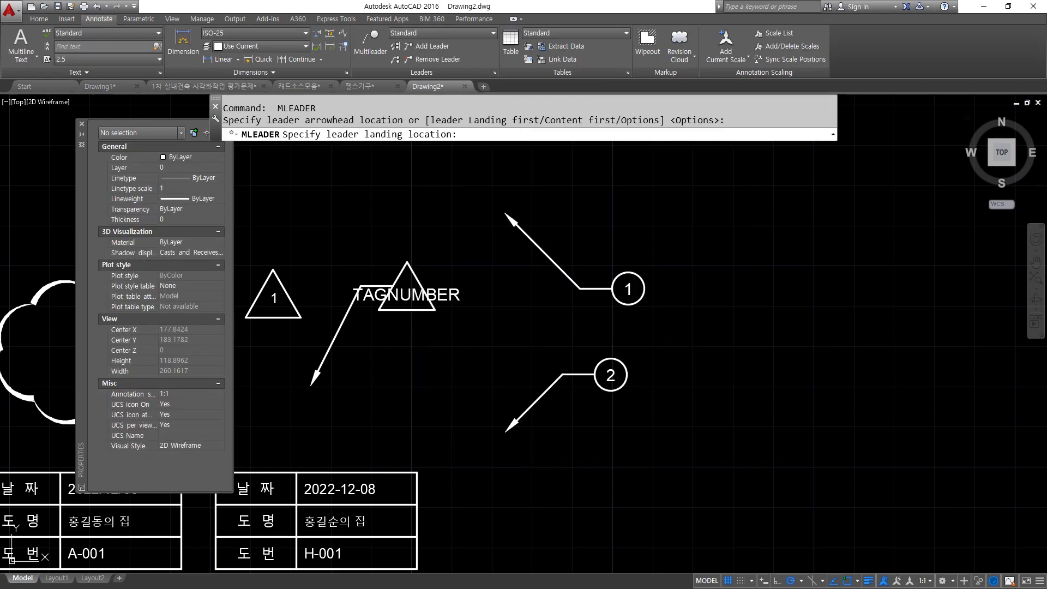
text(4)
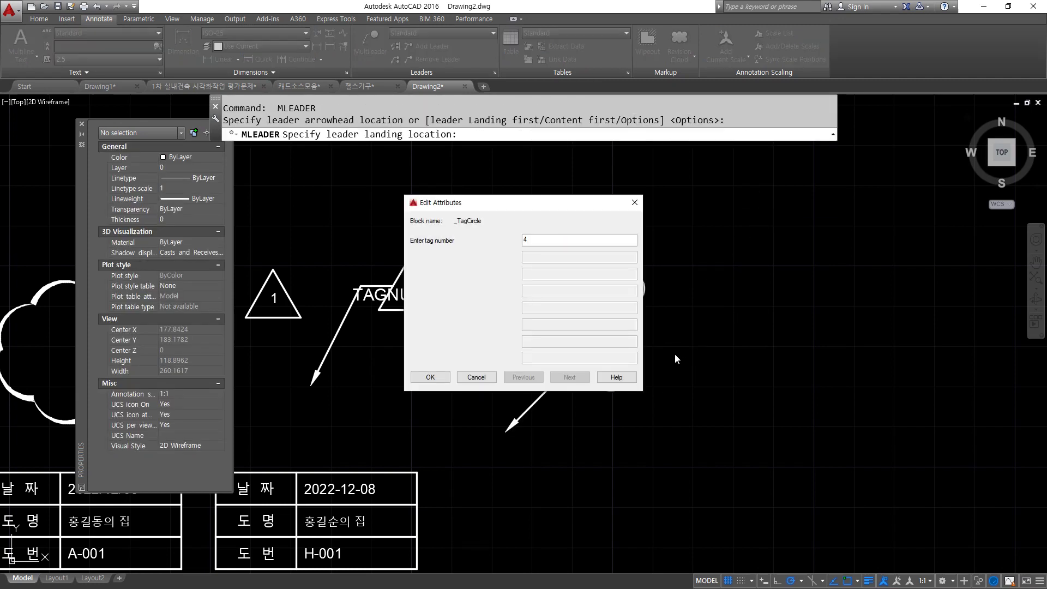
click(430, 377)
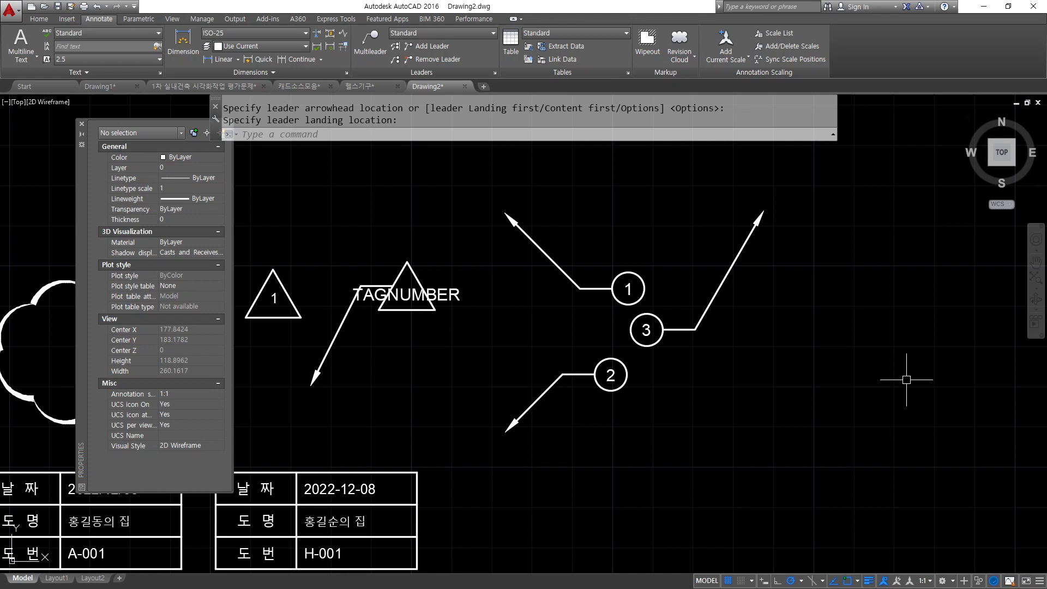
Step: Switch to the Notepad notes, add (외부참조도면) after XRef, and move the WBlock text to its own line without the separating comma
scroll(907, 380, down, 3)
scroll(506, 358, up, 2)
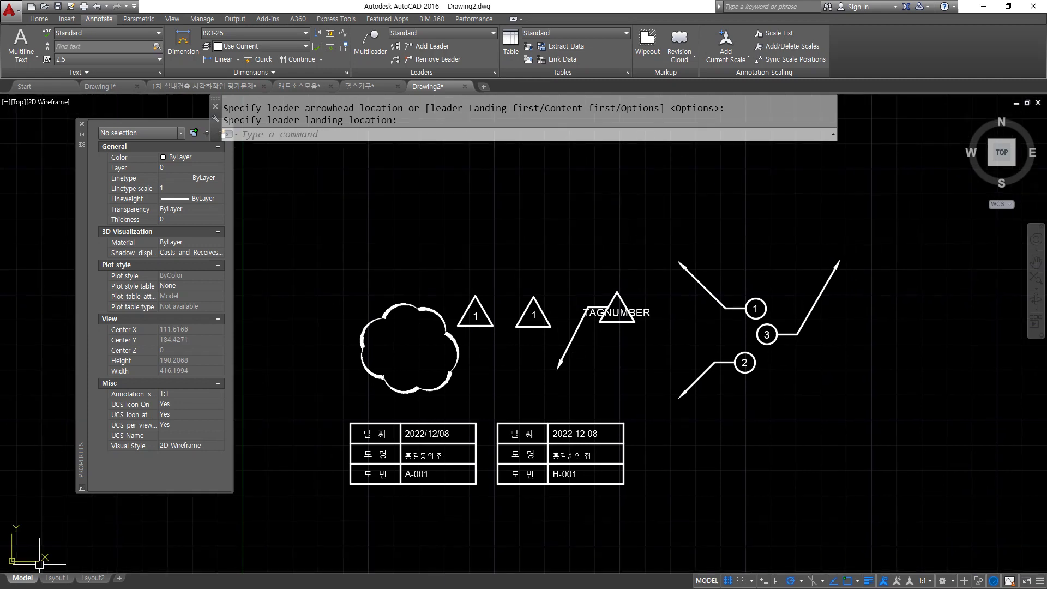
key(alt+Tab)
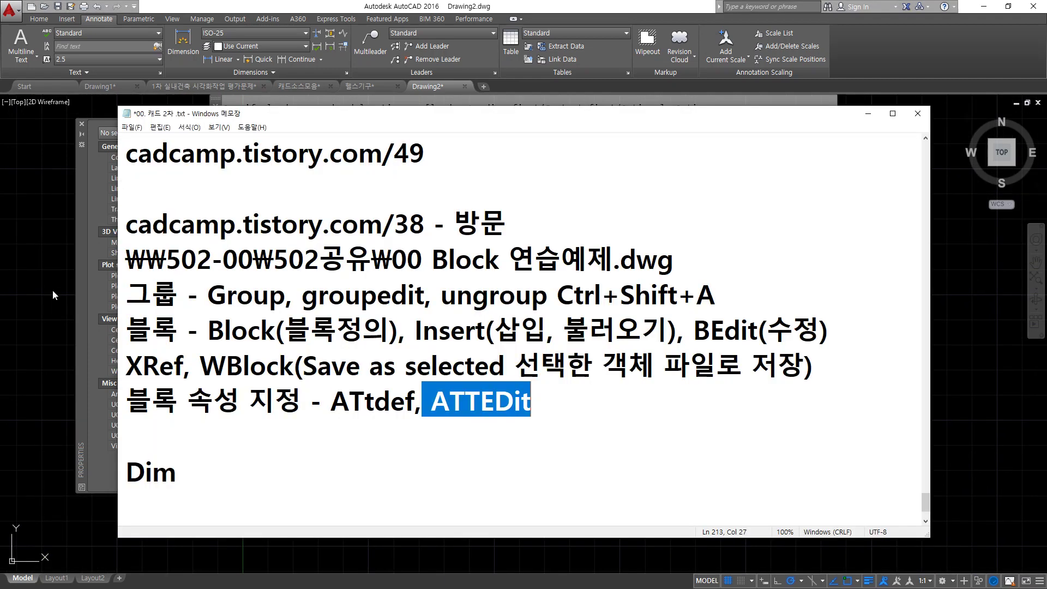
click(184, 364)
double_click(185, 364)
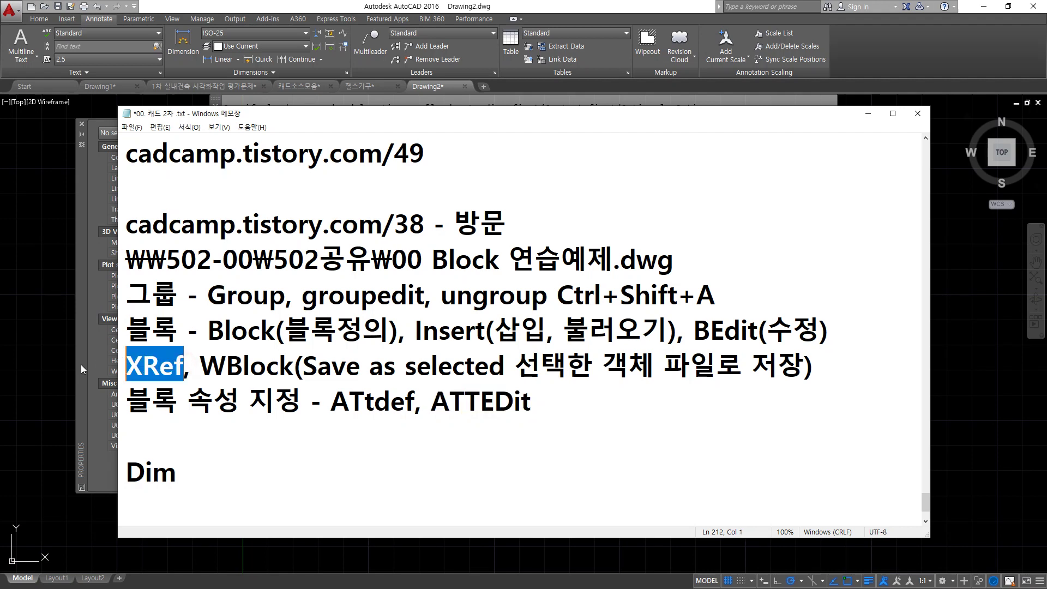
drag(175, 365, 184, 364)
key(Right)
text((외부참조)
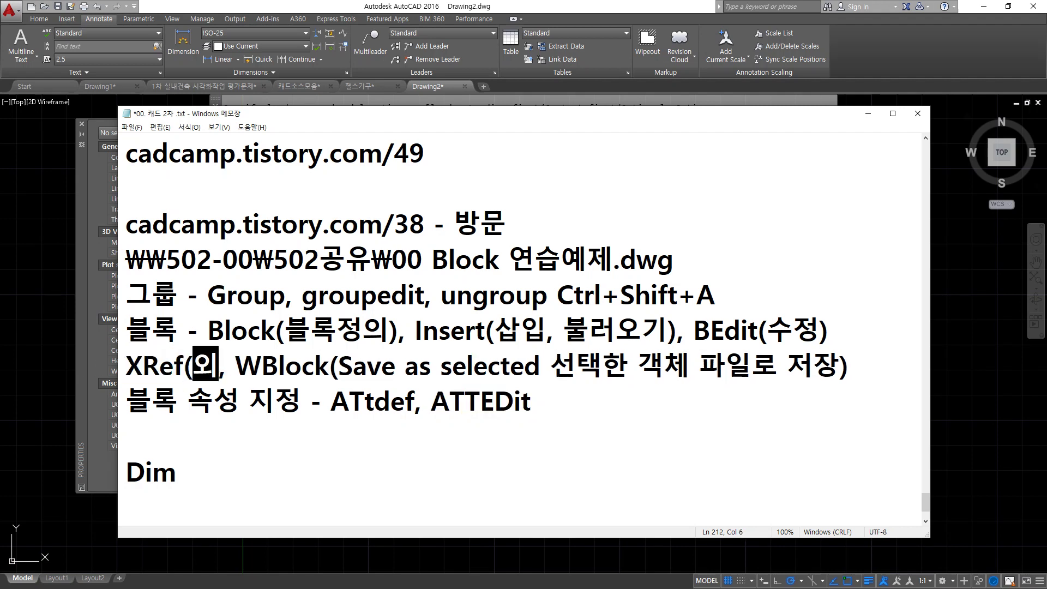
text(도면))
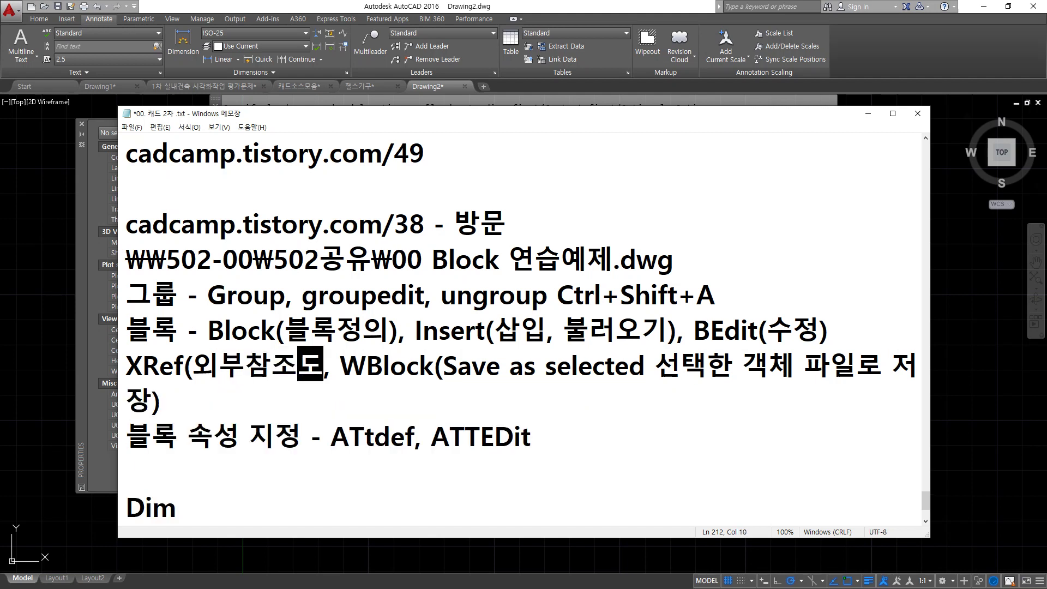
key(Delete)
key(Delete)
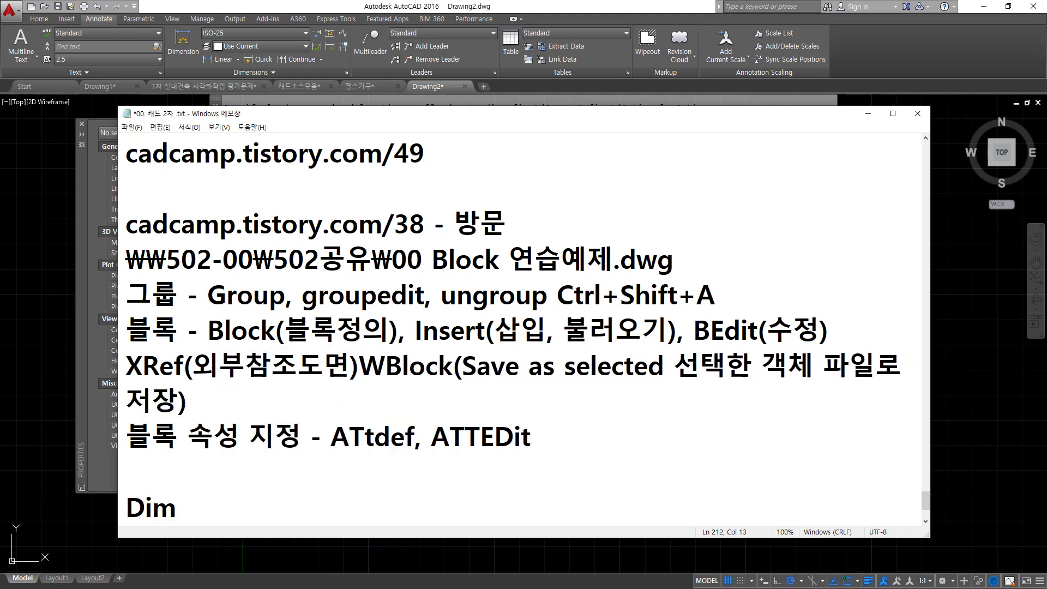
key(Return)
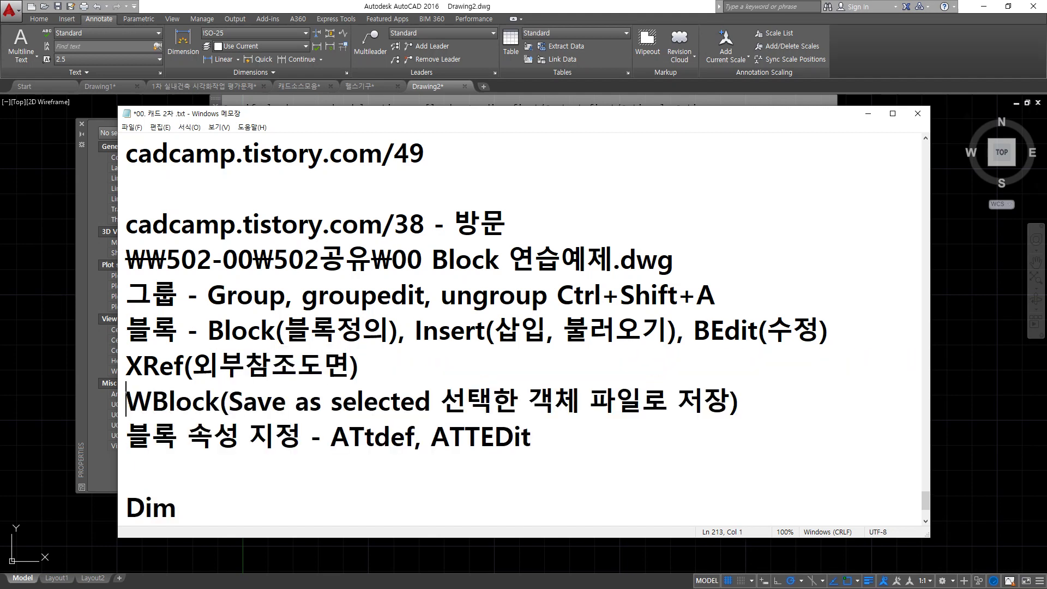
Step: Switch back to AutoCAD, bring up Drawing1, and close the Properties palette
click(53, 221)
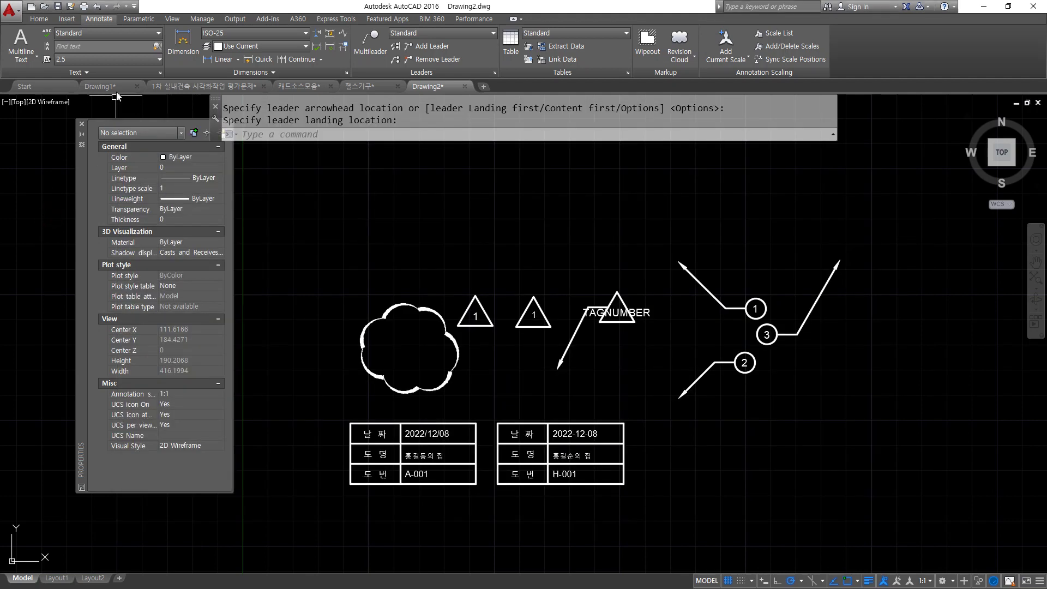
click(100, 87)
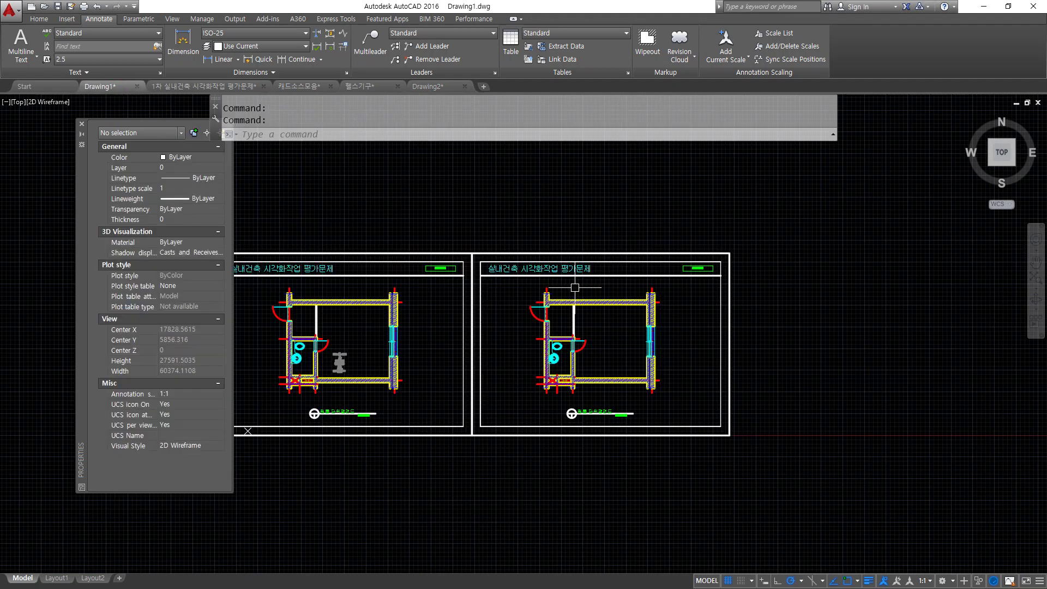
middle_drag(576, 295, 629, 295)
click(82, 123)
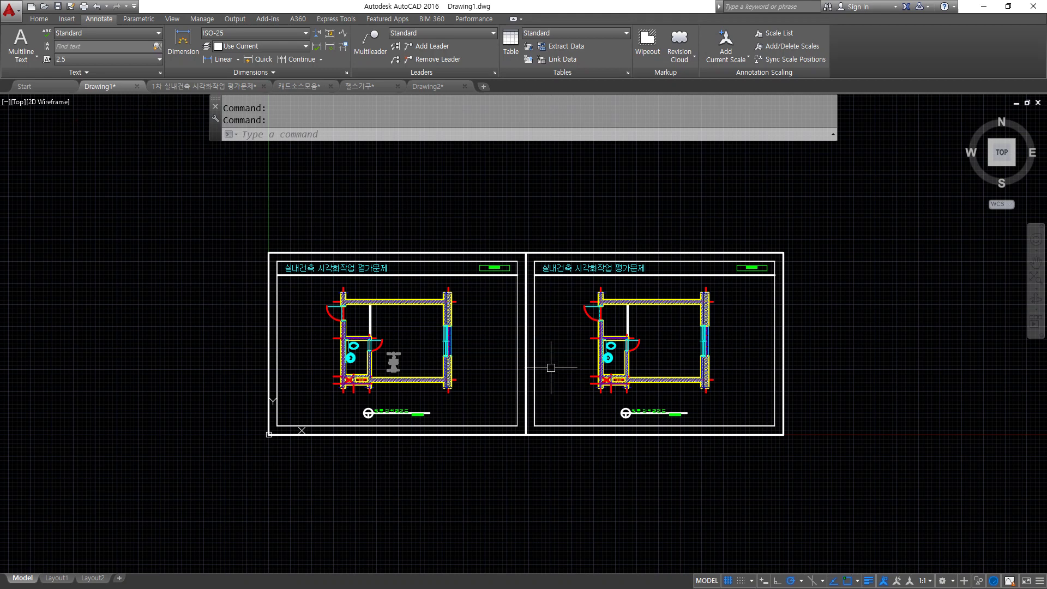
Step: Erase the right-hand copy of the floor plan sheet in Drawing1
click(666, 456)
text(e)
key(Return)
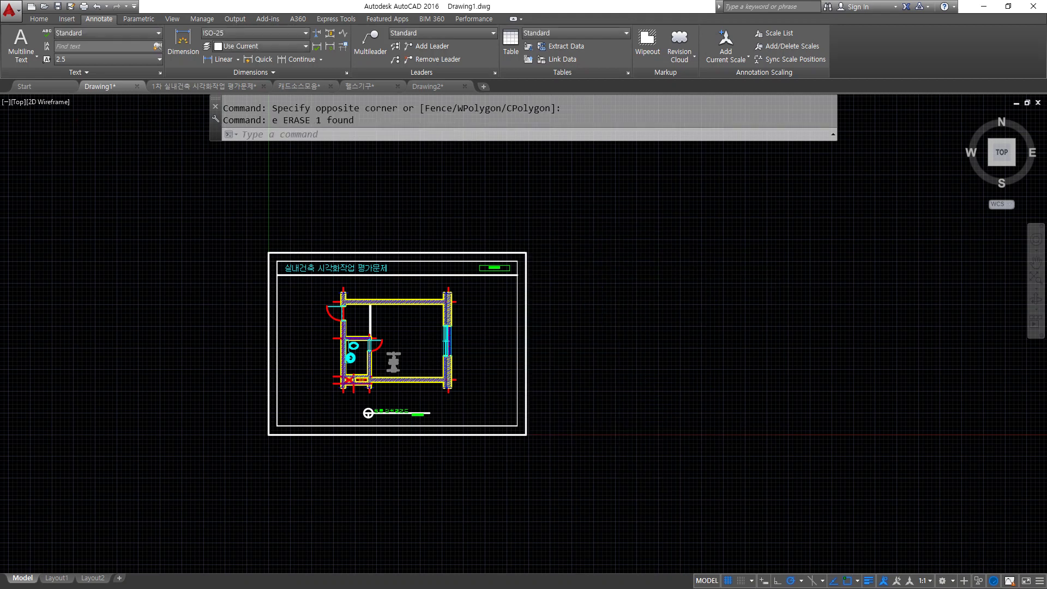
scroll(387, 355, up, 4)
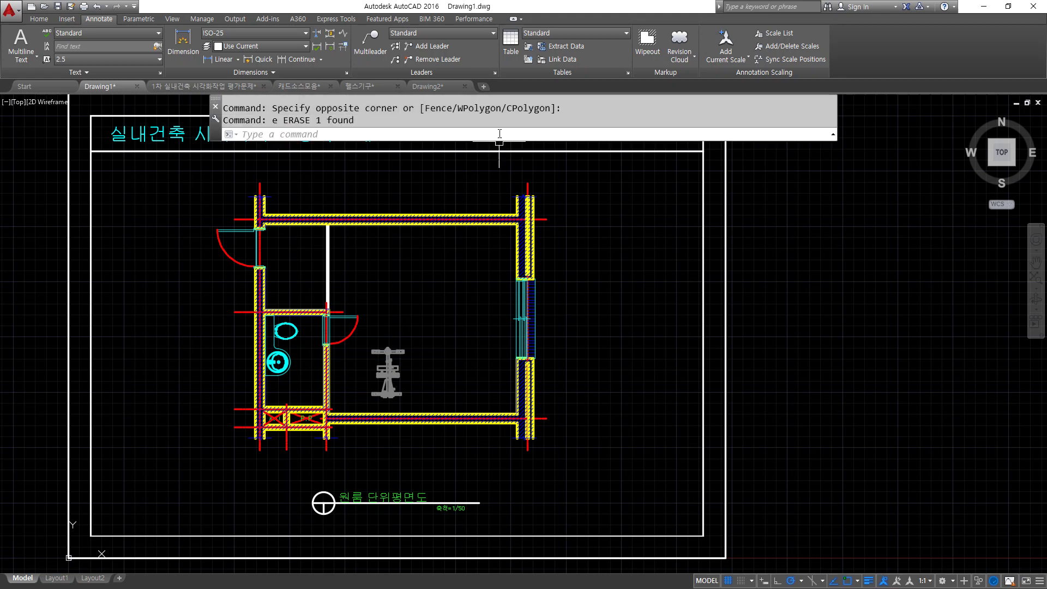
Step: Erase the revision cloud, tags, multileaders and both title blocks from Drawing2
click(427, 87)
scroll(681, 267, down, 3)
click(887, 188)
click(206, 562)
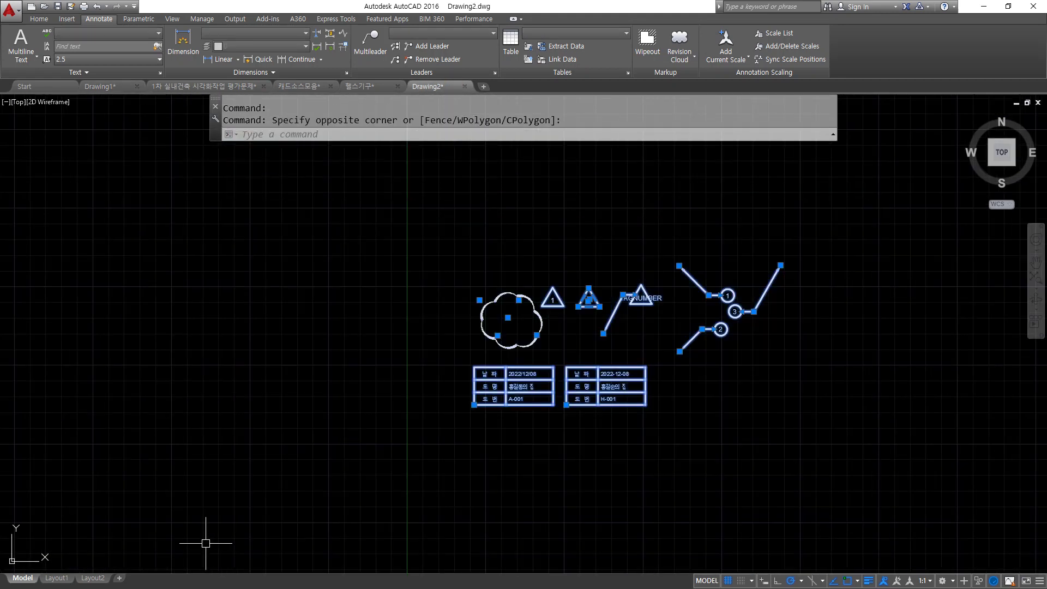
key(Delete)
Step: Open the External References manager with XREF and choose 헬스기구.dwg from the D: drive as the drawing to attach
text(xre)
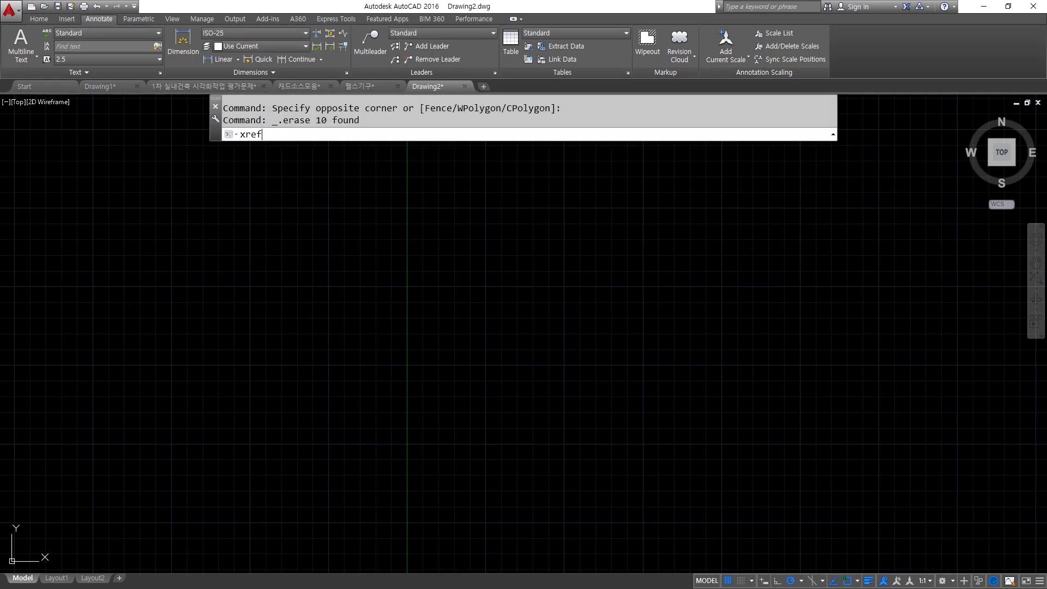
text(f)
key(Return)
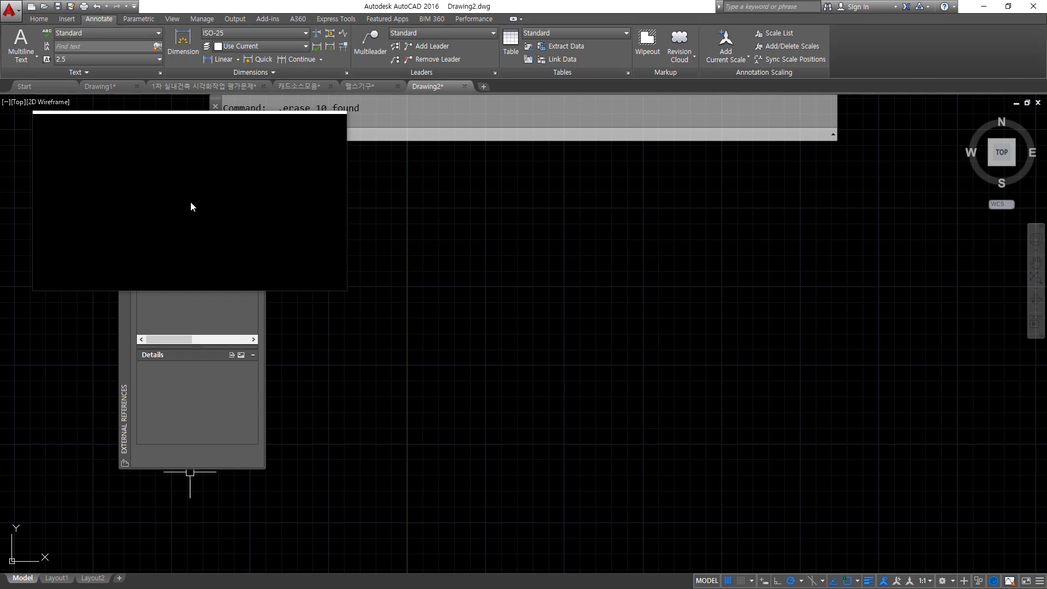
mouse_move(197, 223)
mouse_down()
mouse_move(198, 259)
mouse_move(198, 207)
mouse_move(212, 185)
mouse_up()
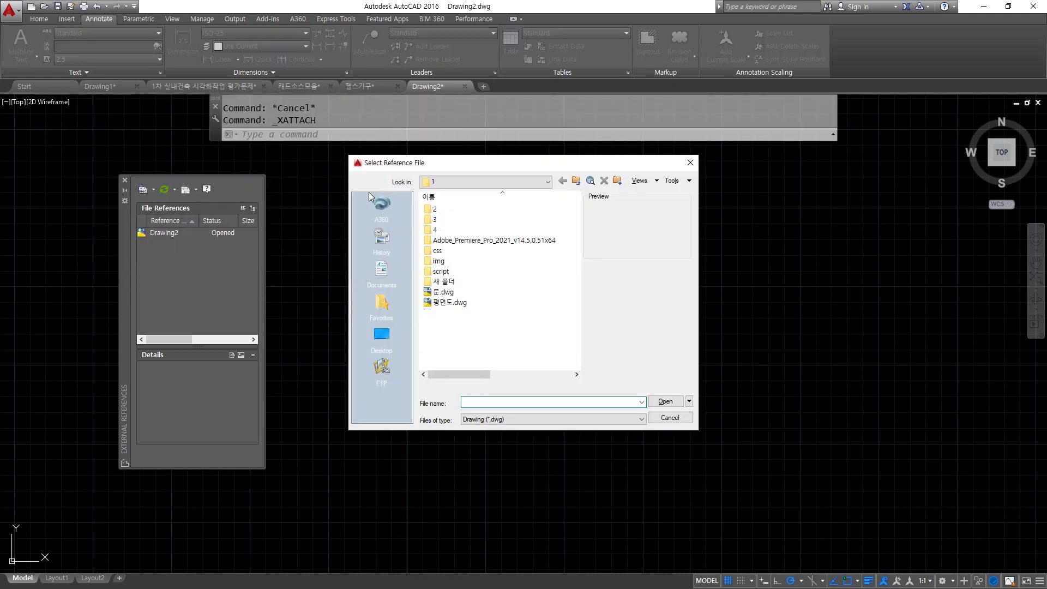
click(493, 181)
click(489, 213)
scroll(543, 336, down, 3)
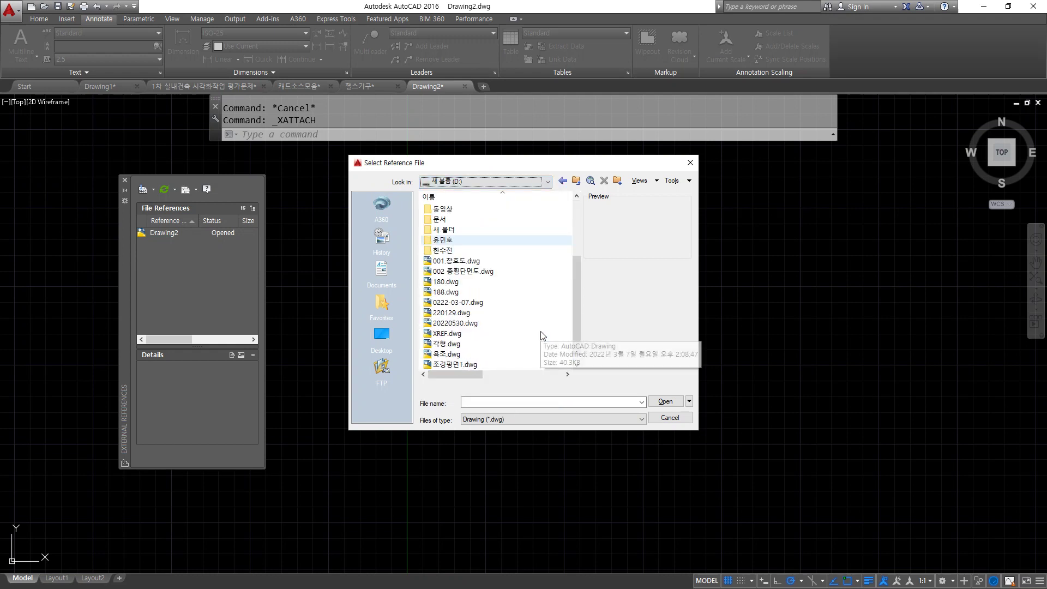
click(466, 364)
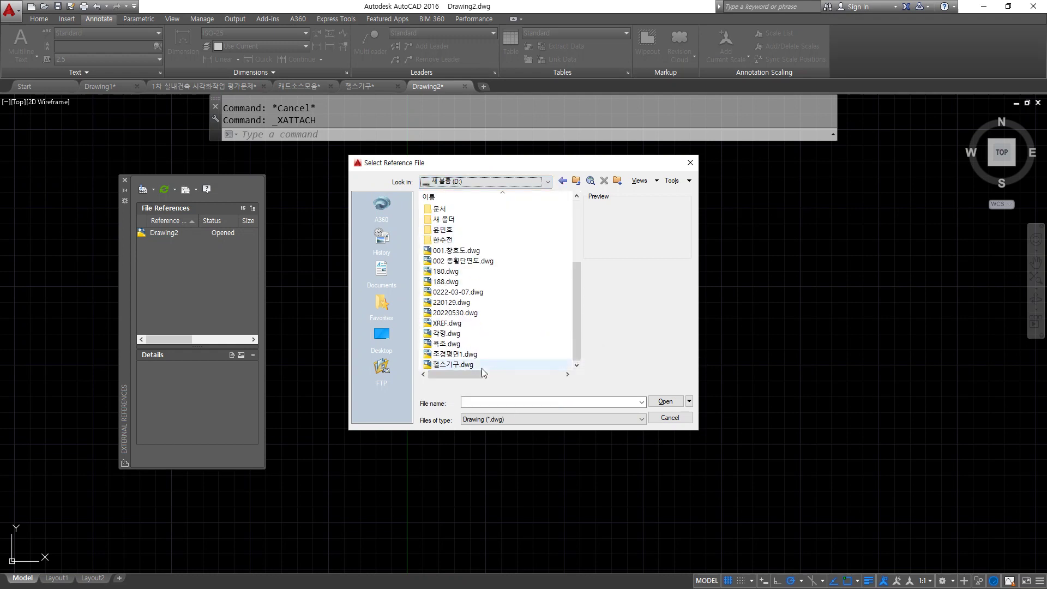
click(667, 402)
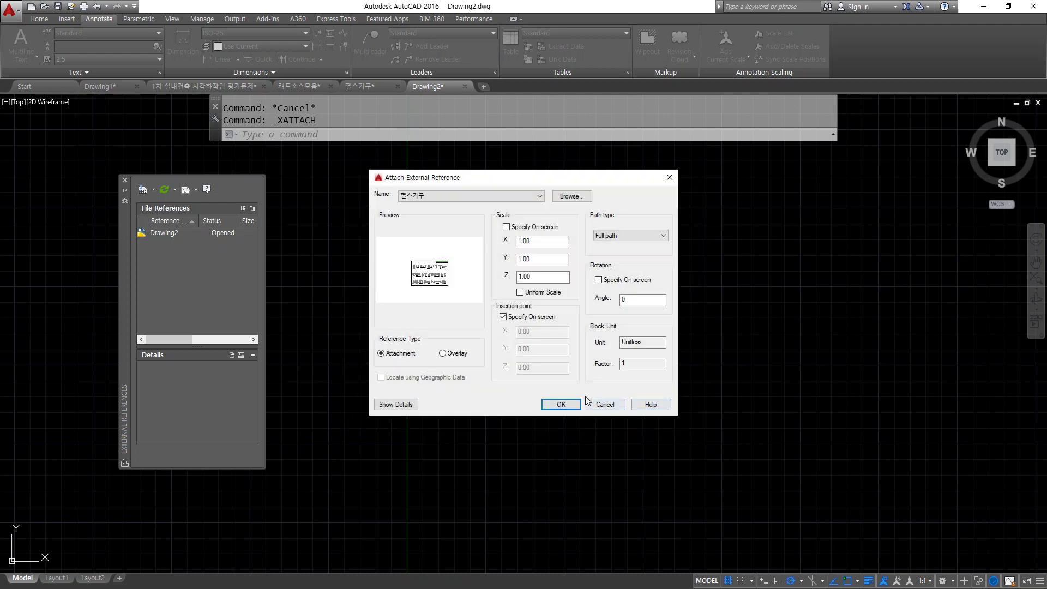
Step: Attach 헬스기구 as an Attachment with full path and scale 1.00, inserting it on screen near the origin
click(404, 198)
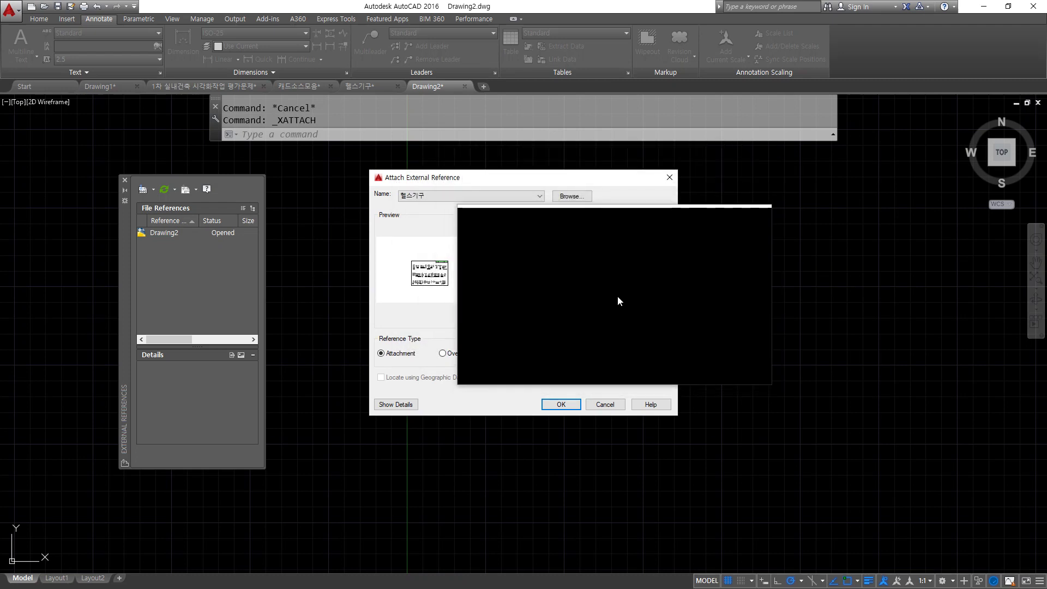
drag(532, 322, 526, 324)
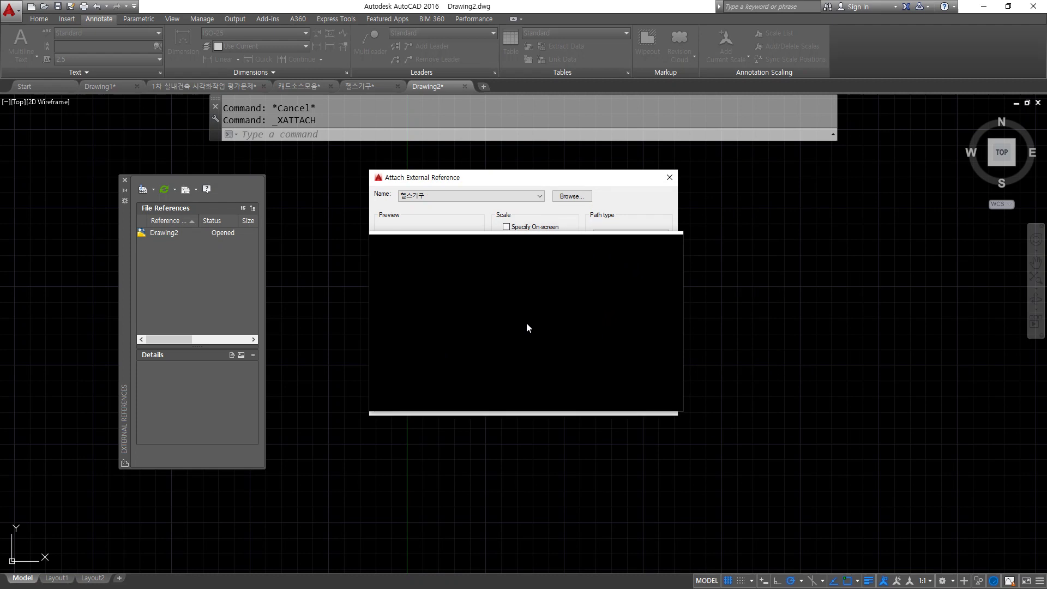
drag(527, 323, 424, 372)
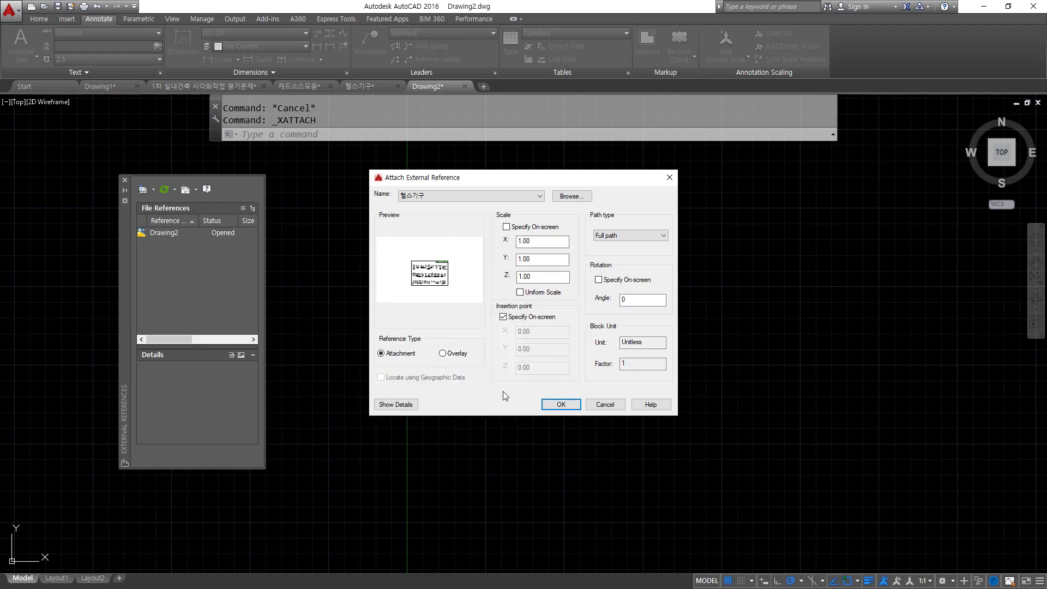
click(553, 405)
scroll(541, 382, down, 5)
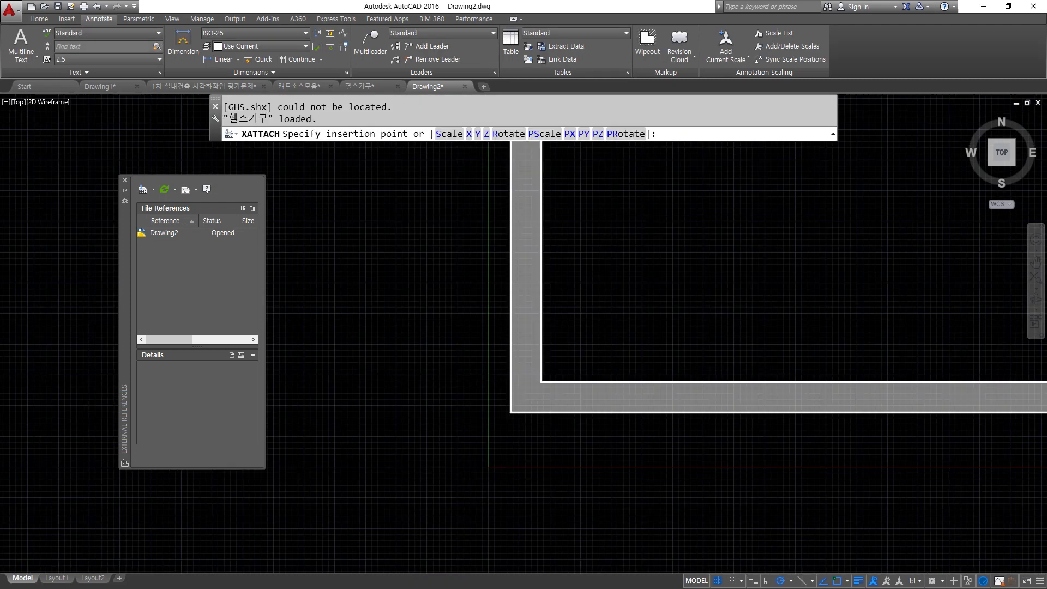
middle_drag(568, 367, 465, 370)
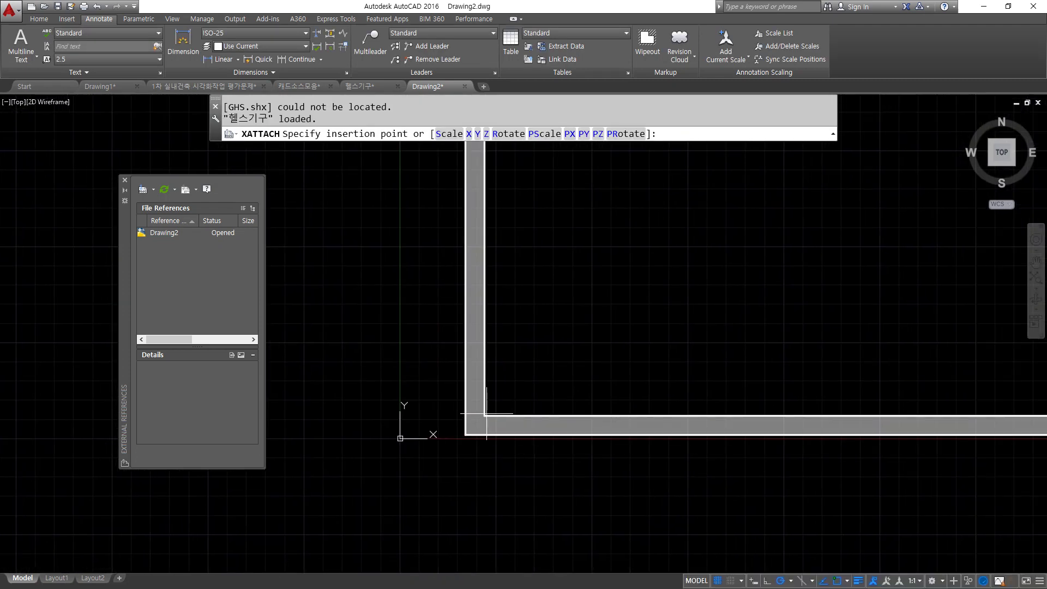
click(471, 380)
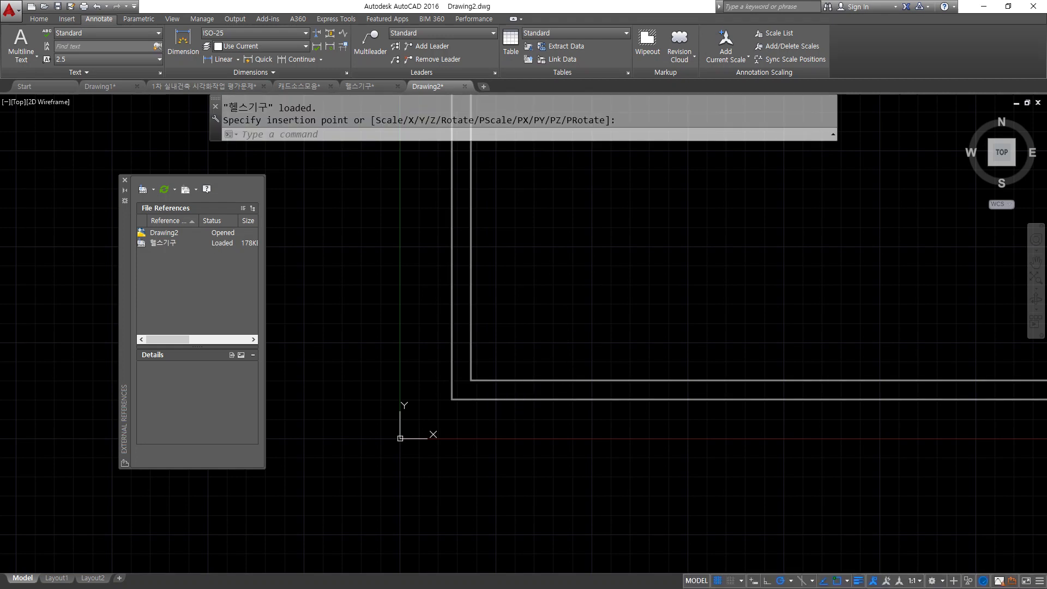
Step: Switch to the 헬스기구 drawing and draw a small circle above the upper-left corner of the equipment sheet
middle_click(545, 402)
middle_click(544, 402)
middle_drag(486, 408, 604, 392)
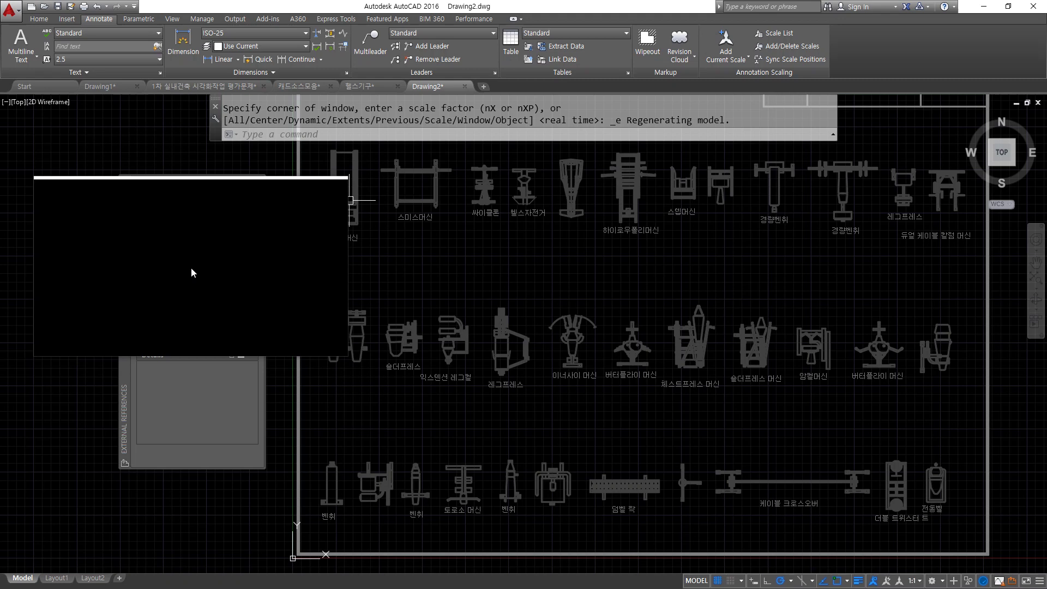
key(Escape)
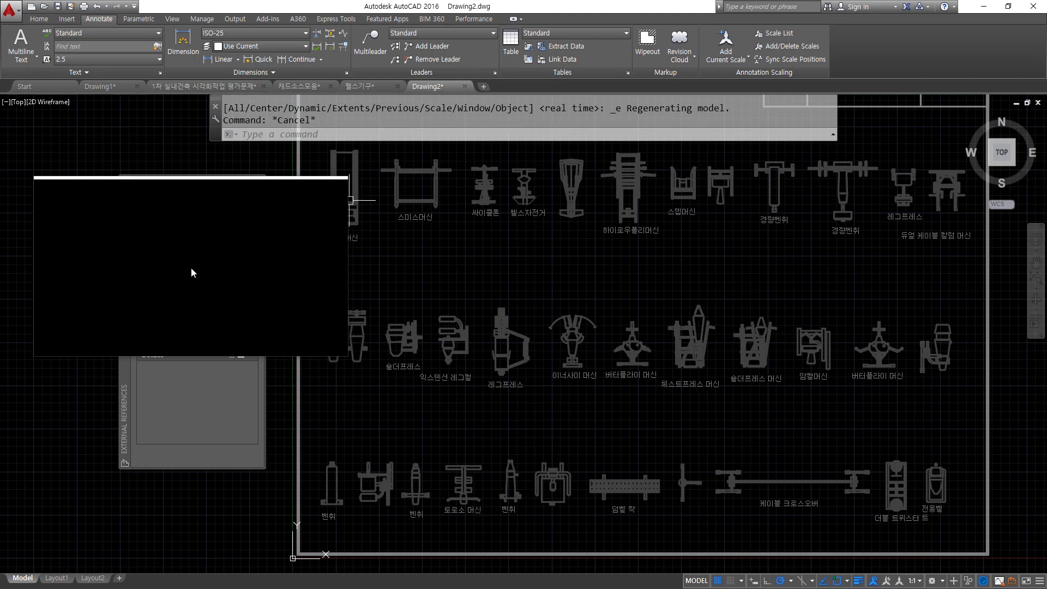
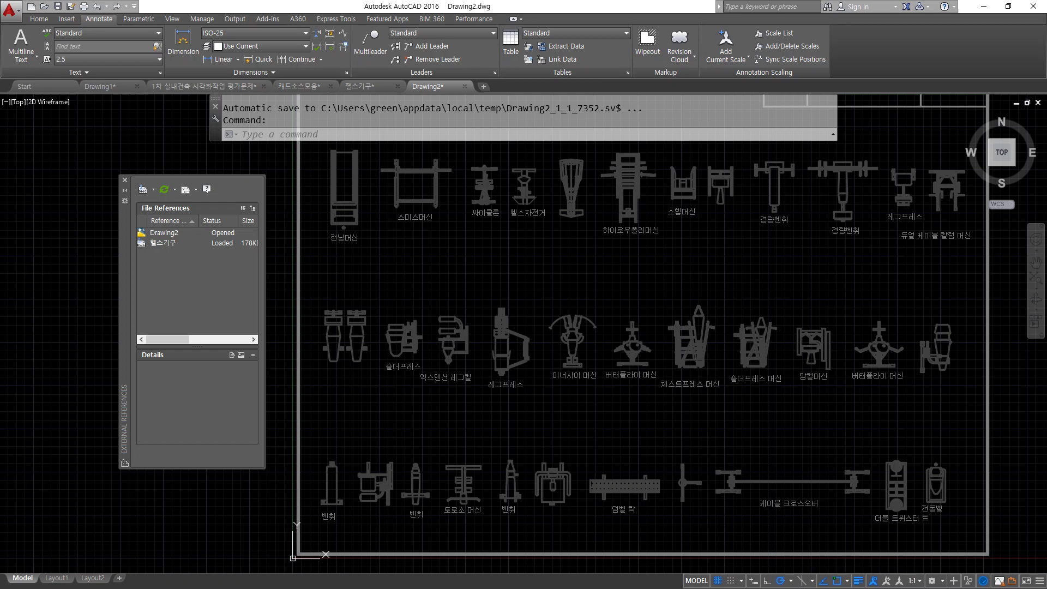
click(359, 87)
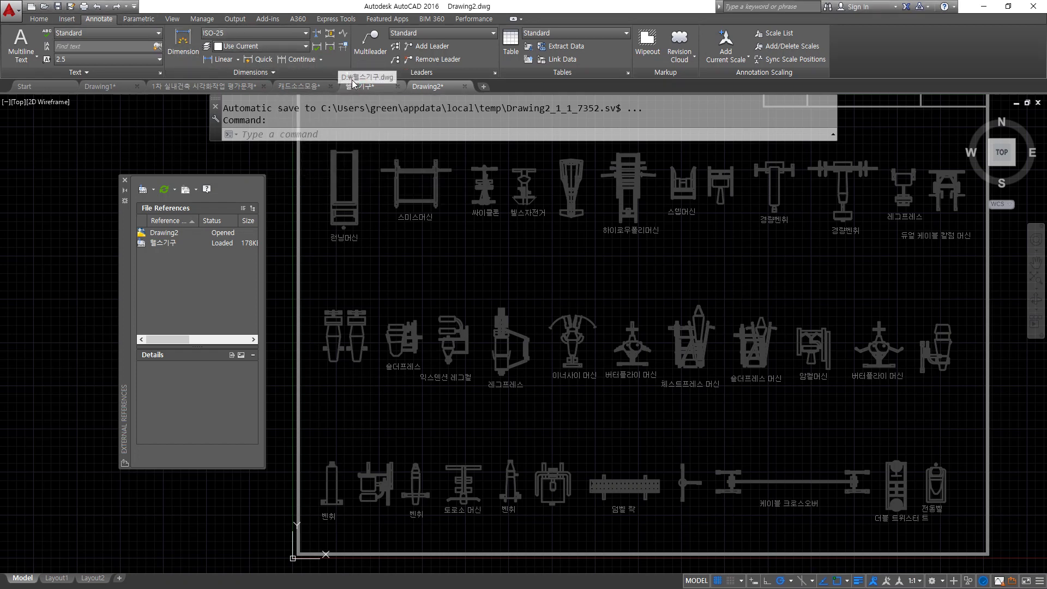
middle_drag(388, 235, 447, 243)
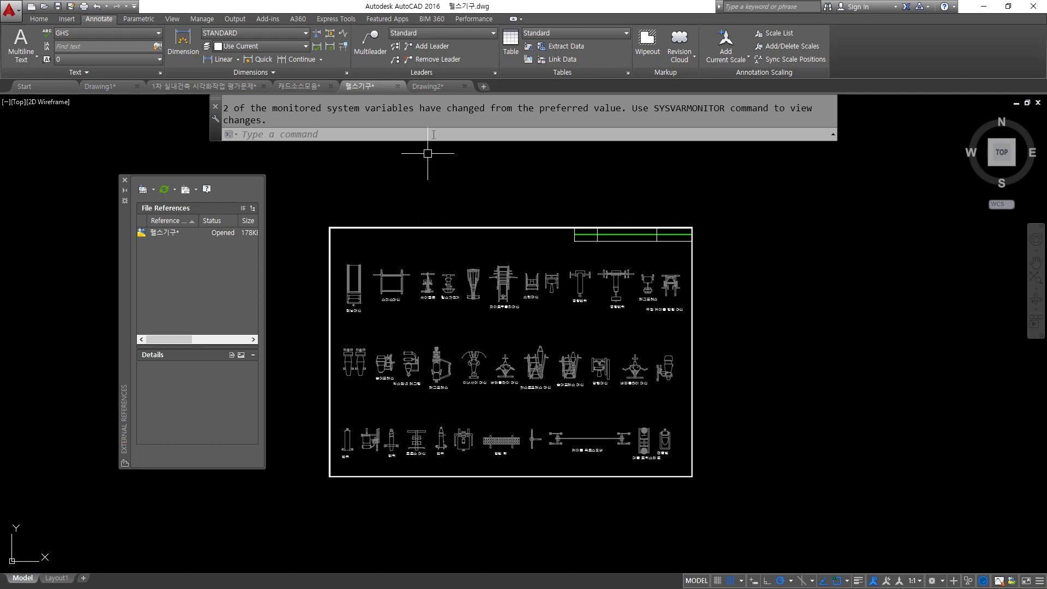
middle_drag(399, 209, 391, 243)
text(c)
key(Return)
click(351, 240)
click(351, 231)
Step: Copy the circle eight times in a horizontal row above the sheet and save the 헬스기구 drawing
text(cond p)
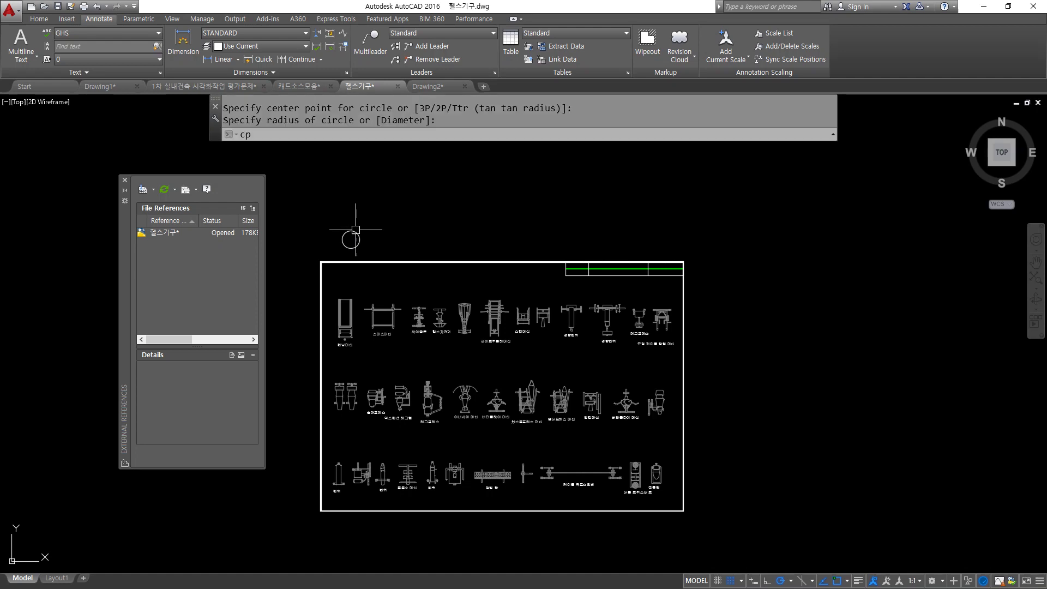
key(Return)
click(351, 233)
key(Return)
click(352, 220)
click(397, 221)
click(431, 220)
click(471, 220)
click(507, 220)
click(561, 221)
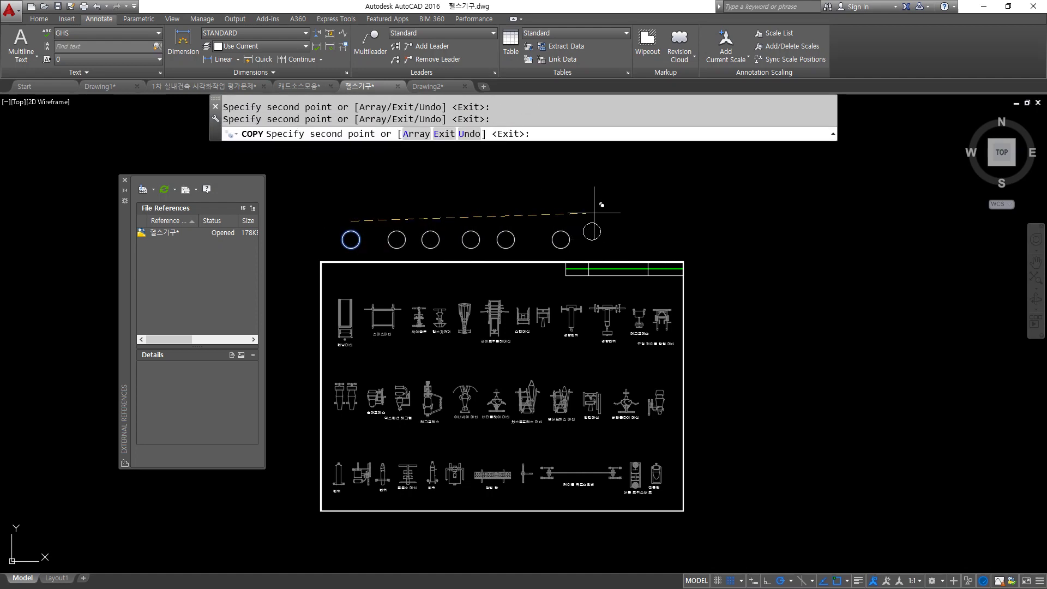
click(600, 220)
click(636, 220)
click(664, 221)
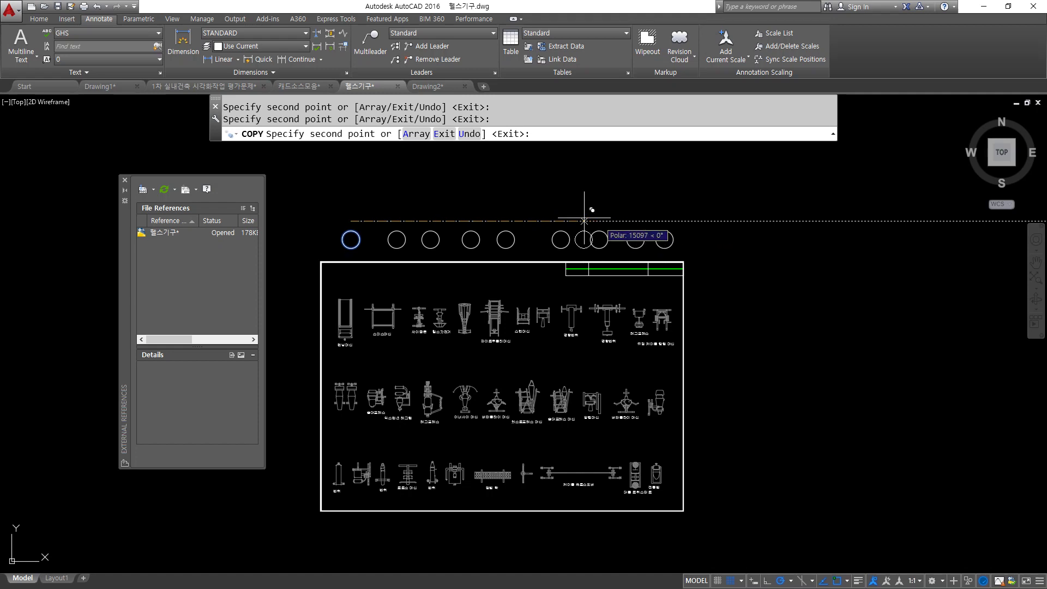
key(Return)
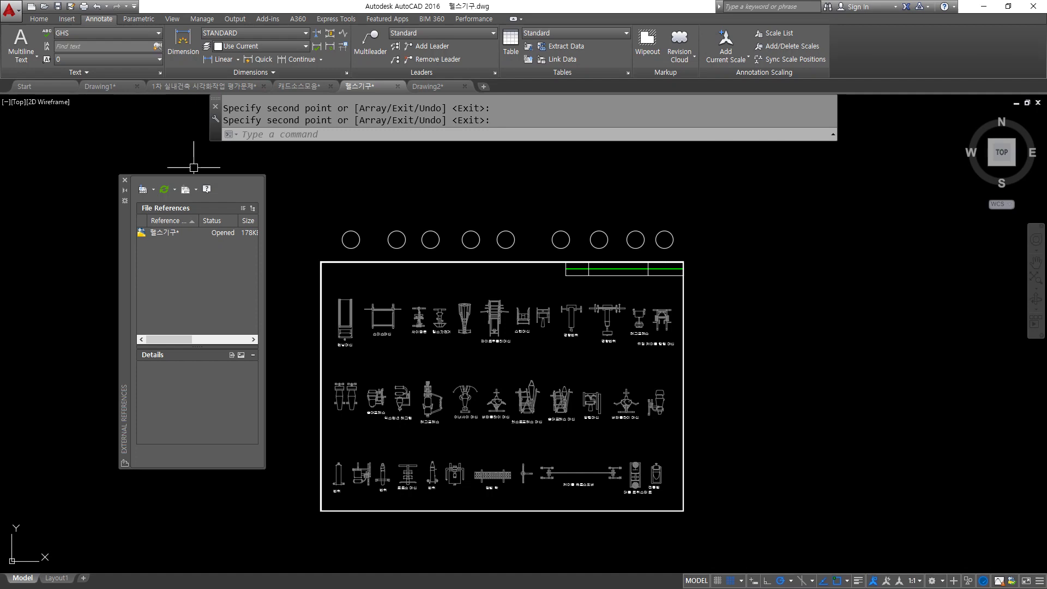
key(ctrl+s)
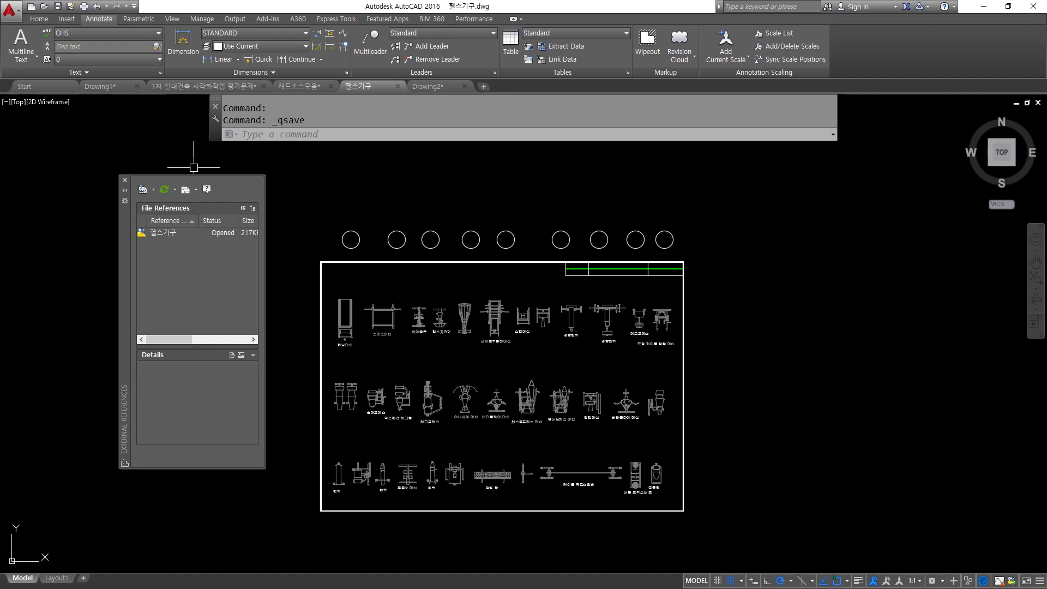
Step: Return to Drawing2 and reload the changed 헬스기구 external reference
click(435, 87)
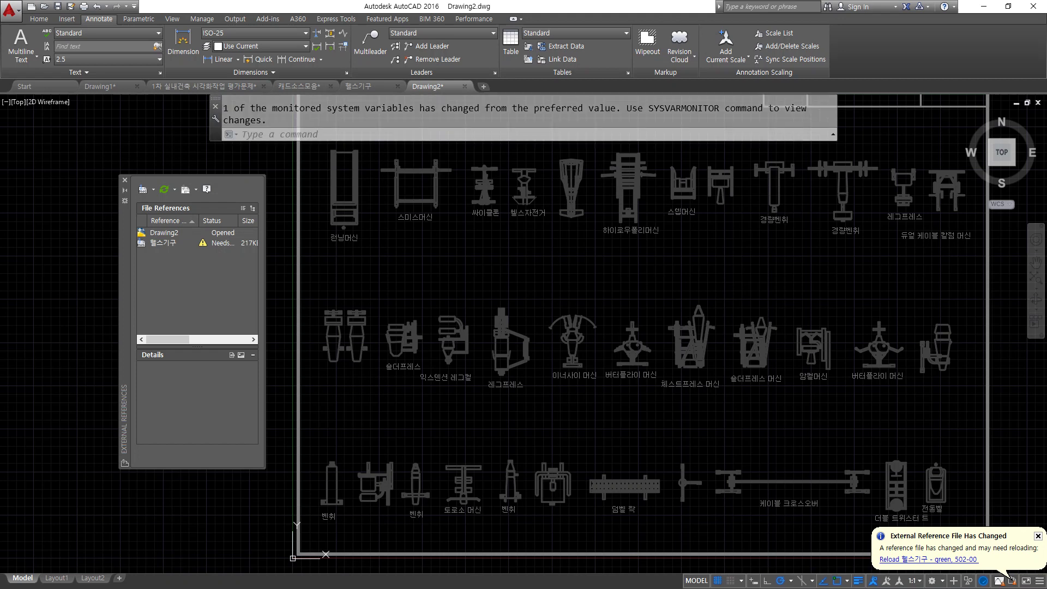
double_click(182, 263)
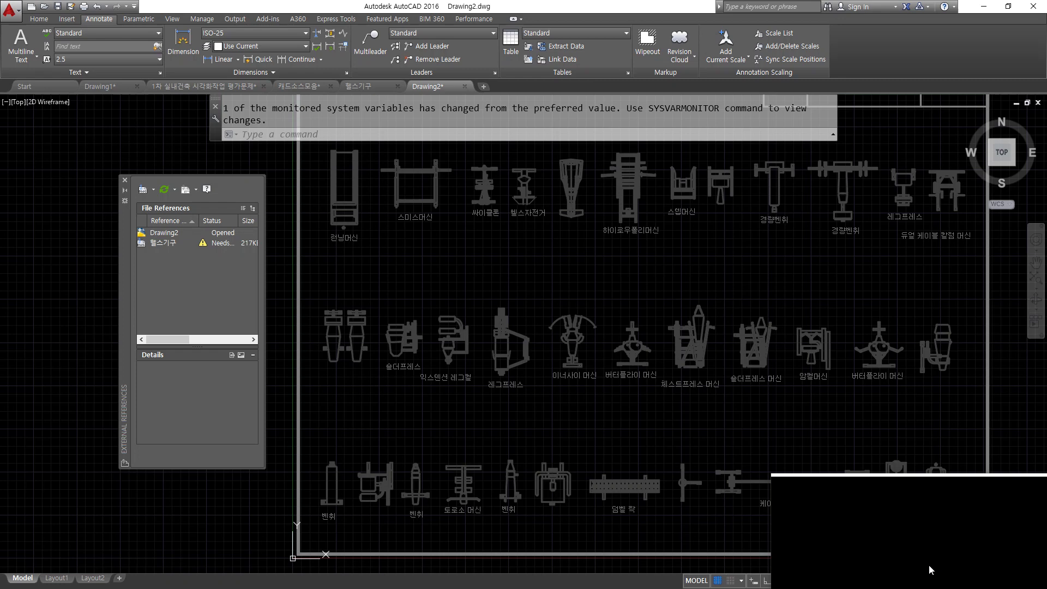
click(930, 560)
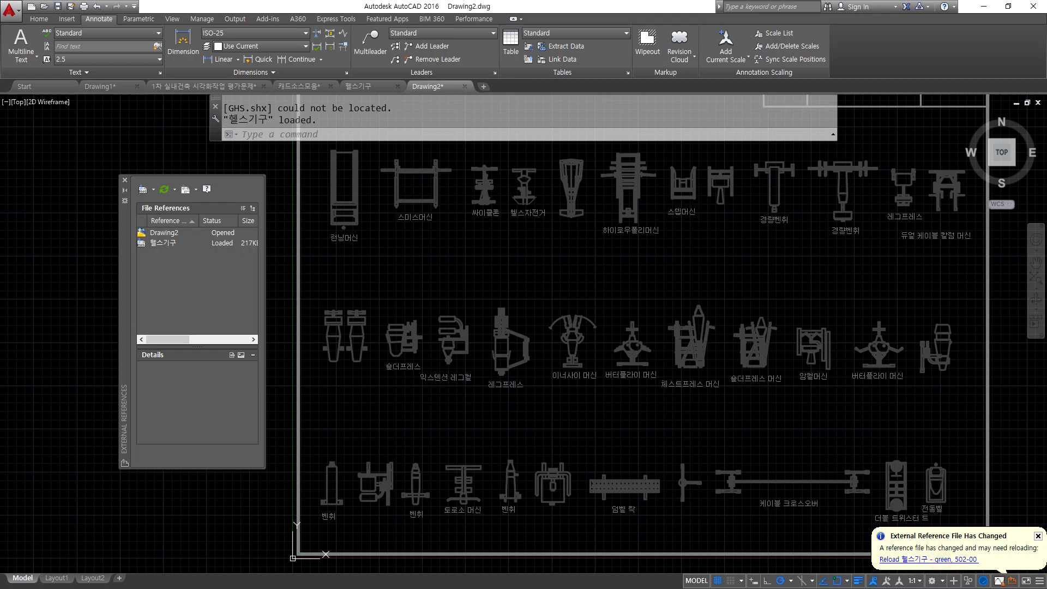
scroll(807, 207, down, 3)
middle_drag(787, 246, 670, 379)
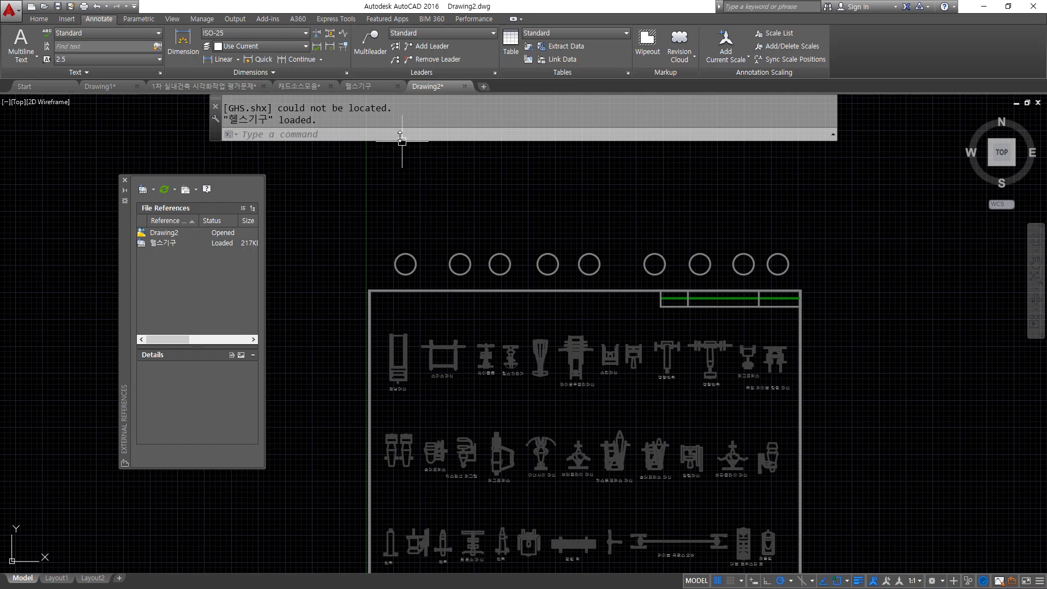
Step: Erase the four rightmost circles above the sheet in the 헬스기구 drawing and save it
click(369, 83)
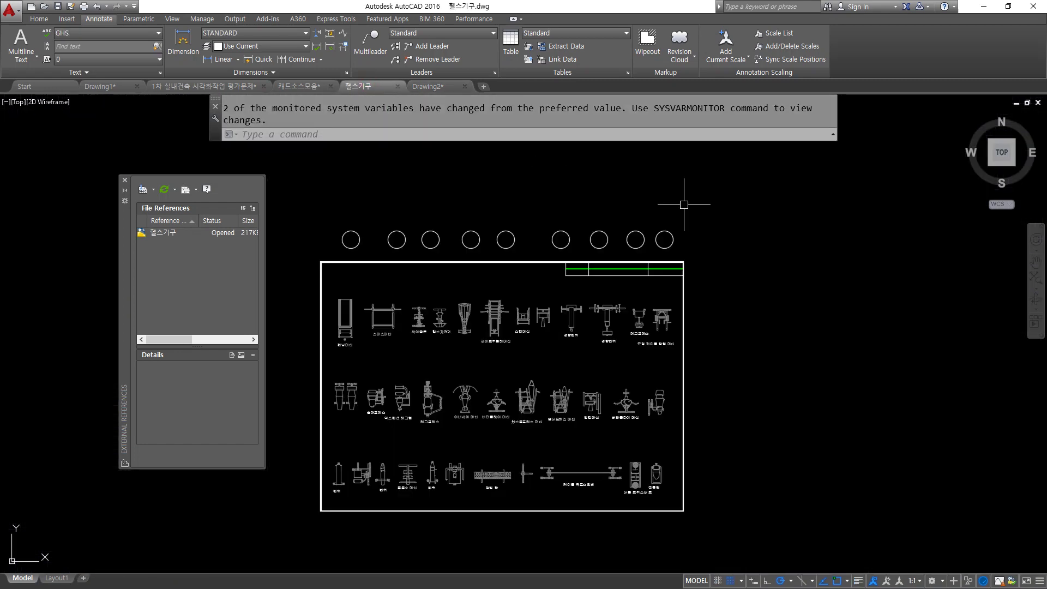
click(710, 209)
click(563, 237)
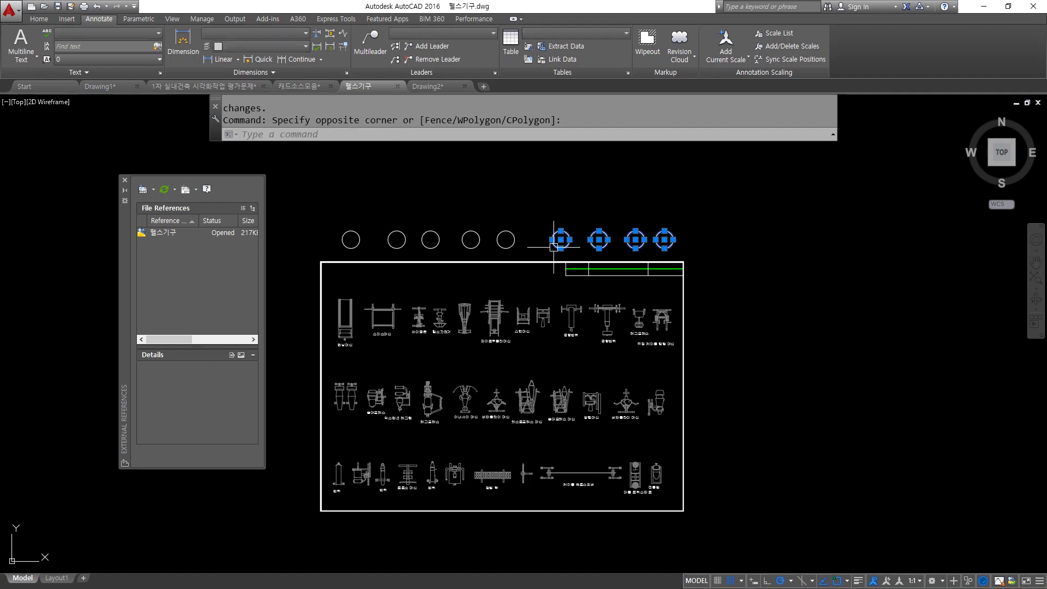
key(Delete)
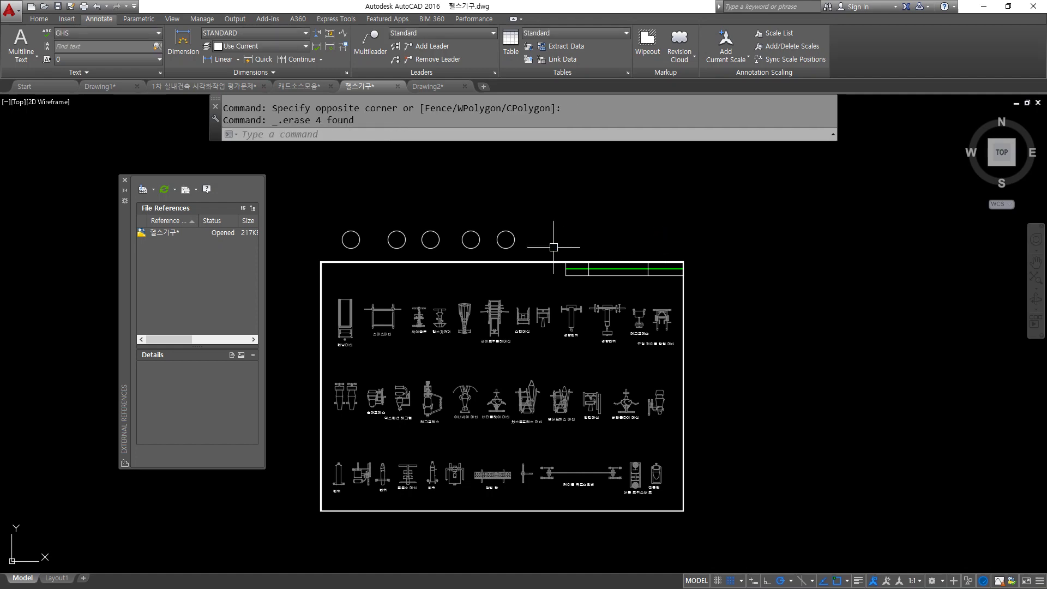
key(ctrl+s)
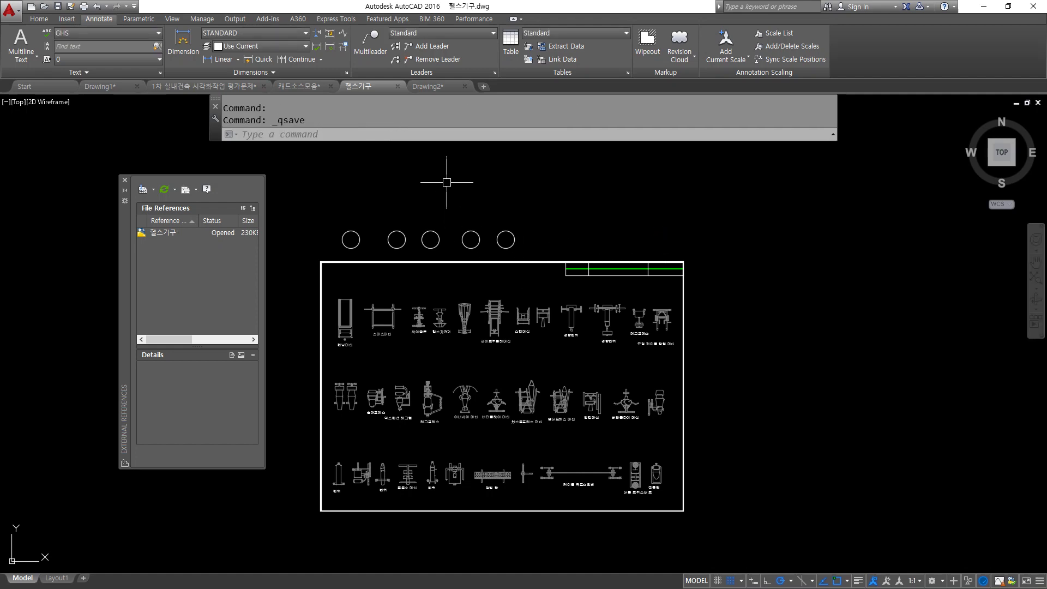
Step: Reload all references in Drawing2 from the External References manager
click(434, 86)
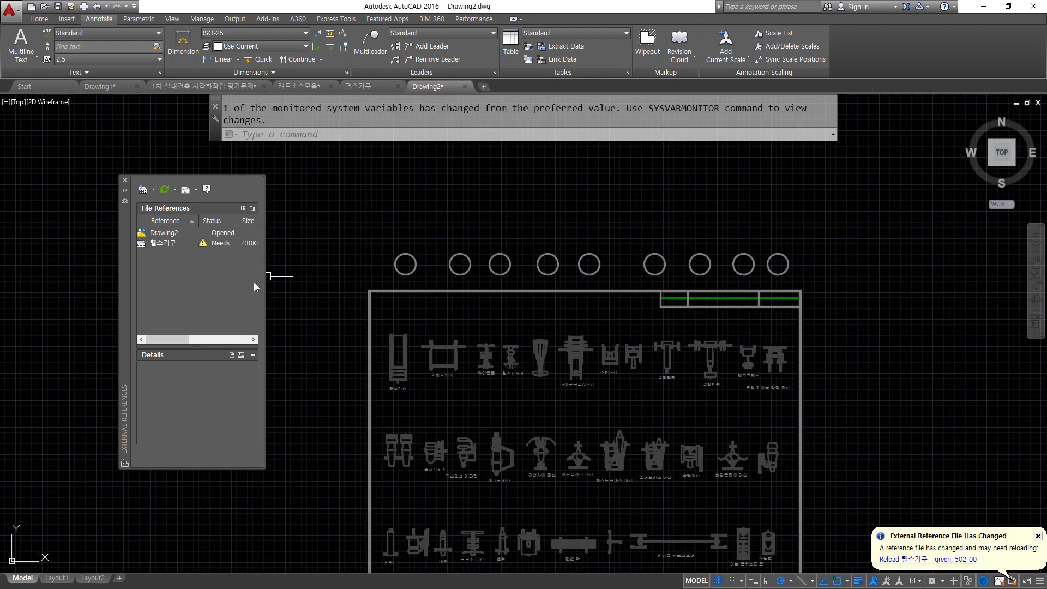
click(221, 244)
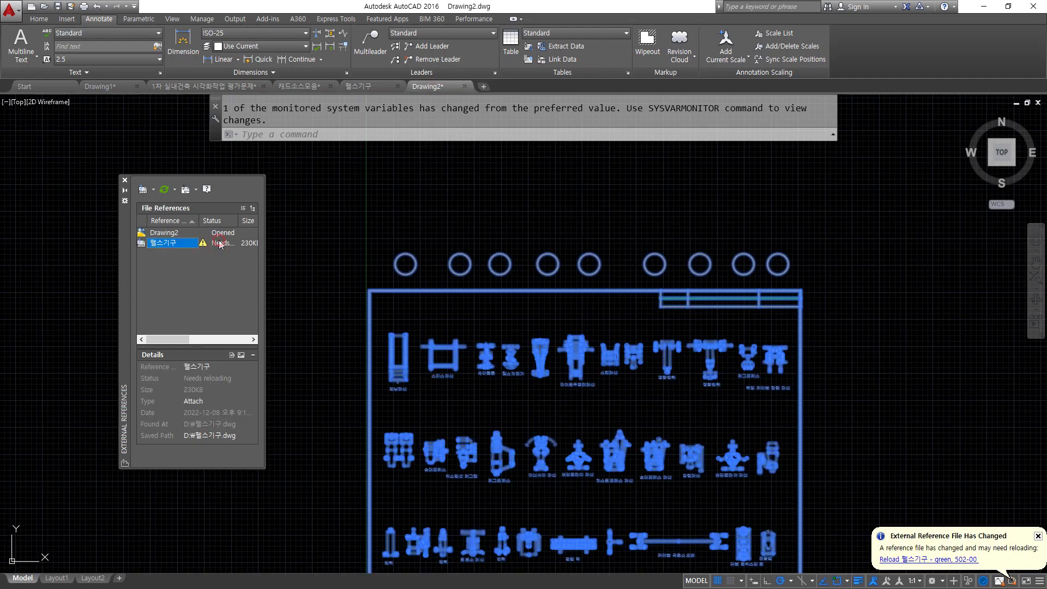
right_click(220, 244)
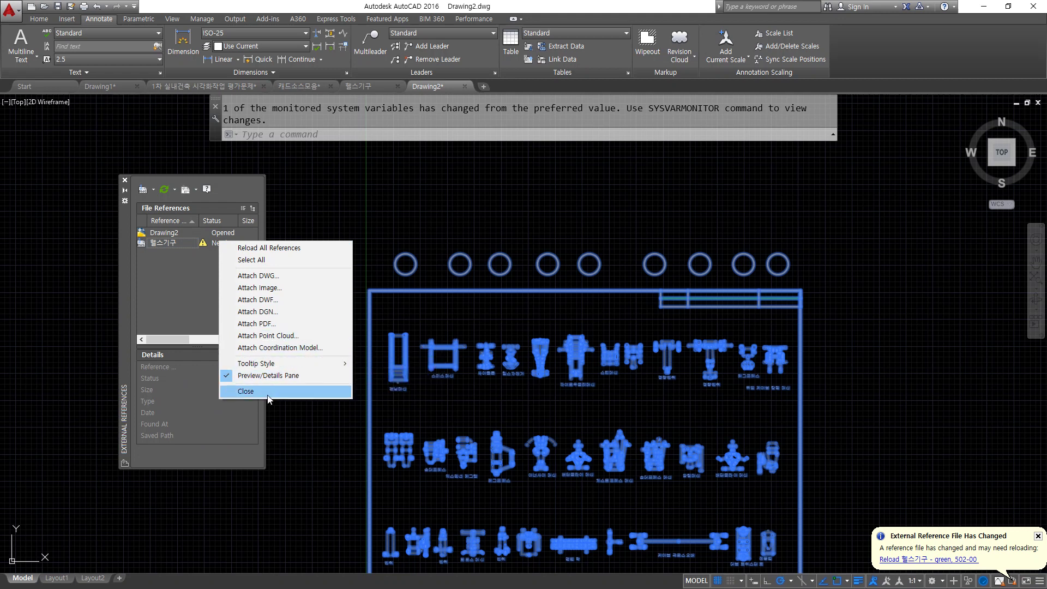
click(183, 251)
click(201, 244)
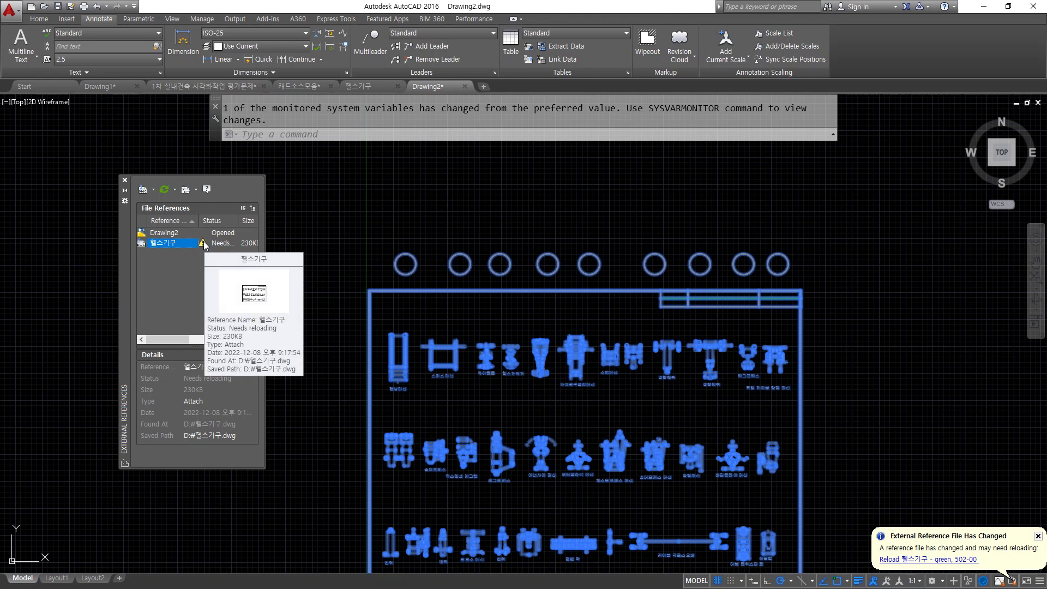
right_click(203, 244)
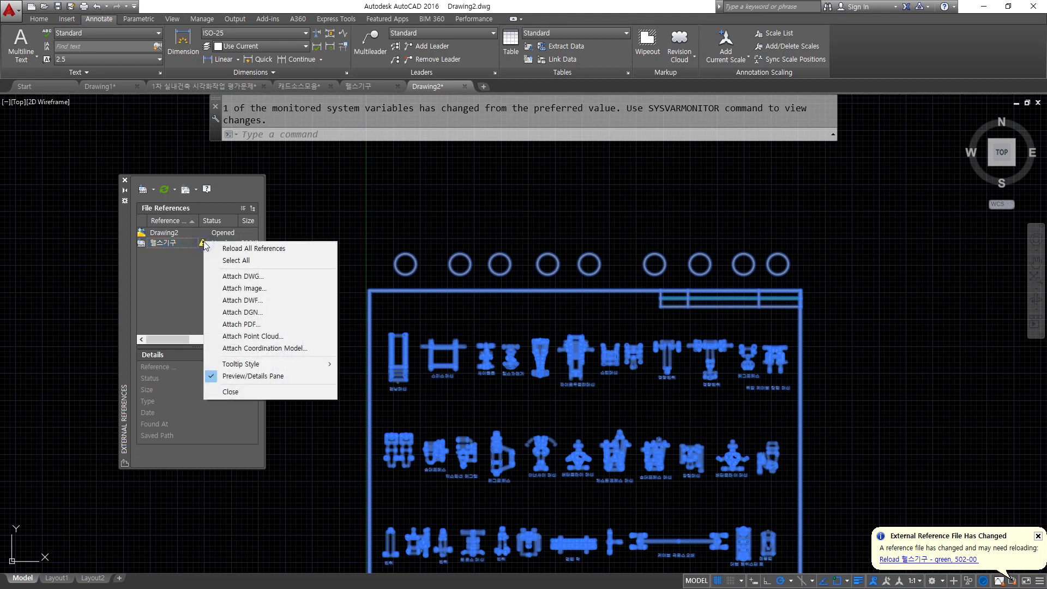
click(273, 251)
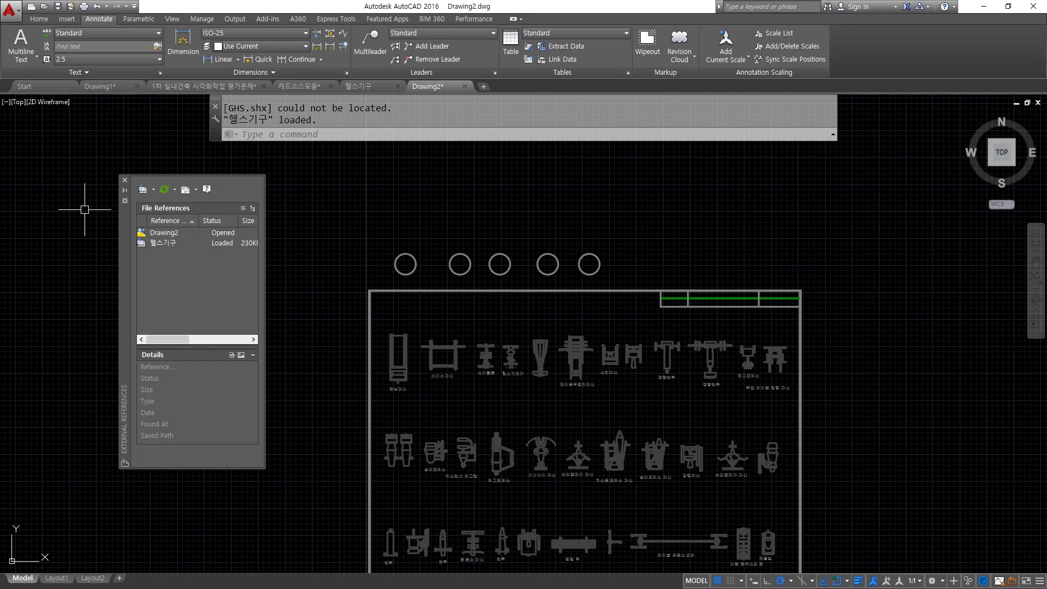
click(113, 90)
scroll(364, 263, down, 2)
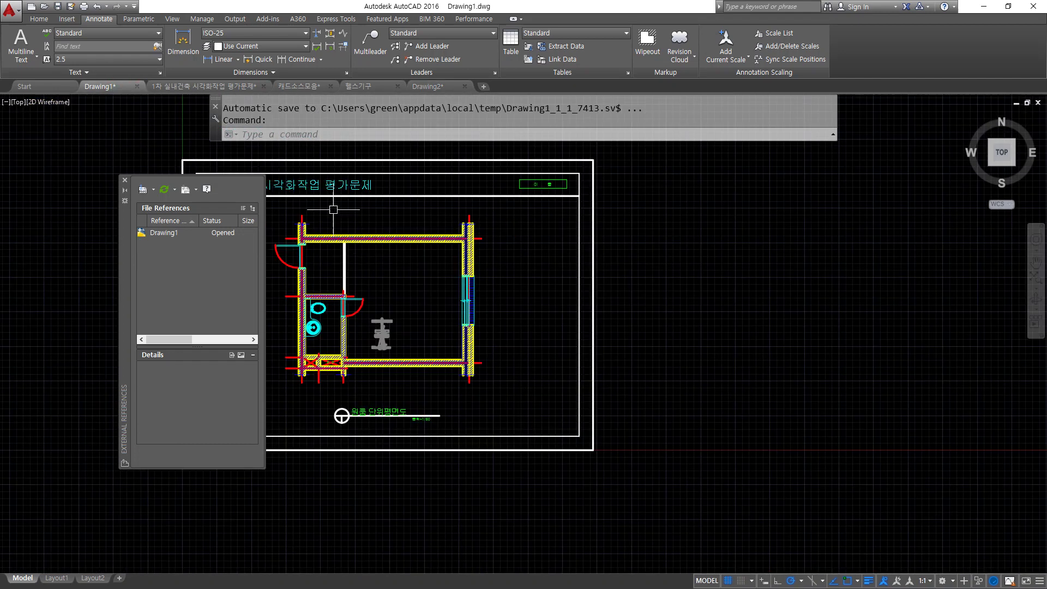
click(232, 87)
click(297, 86)
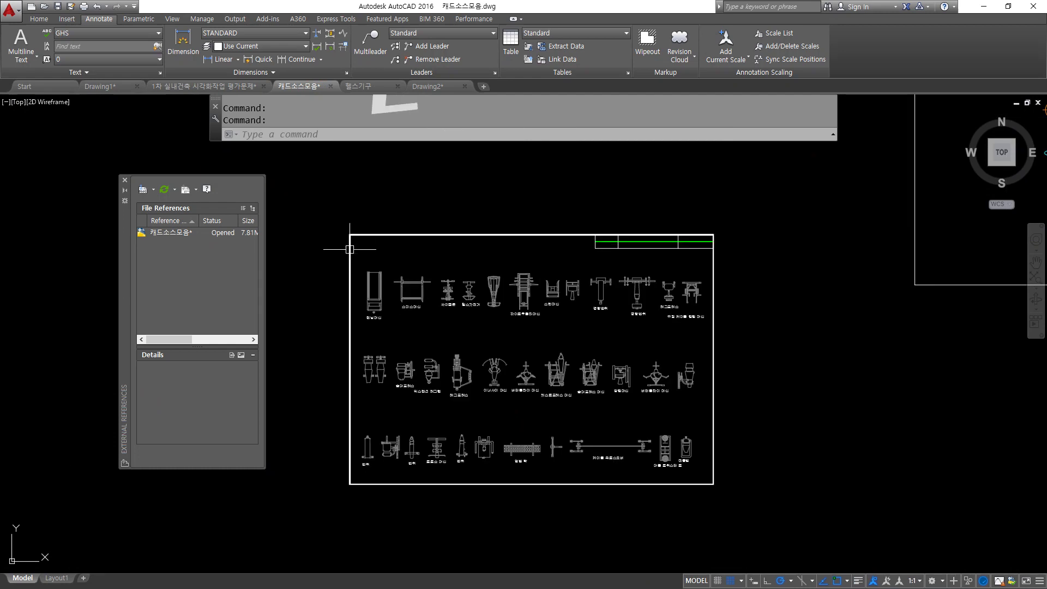
Step: Start the Insert command in Drawing1 and choose 헬스기구.dwg from the D: drive as the block
click(109, 86)
scroll(444, 353, down, 2)
middle_drag(444, 326, 444, 355)
text(i)
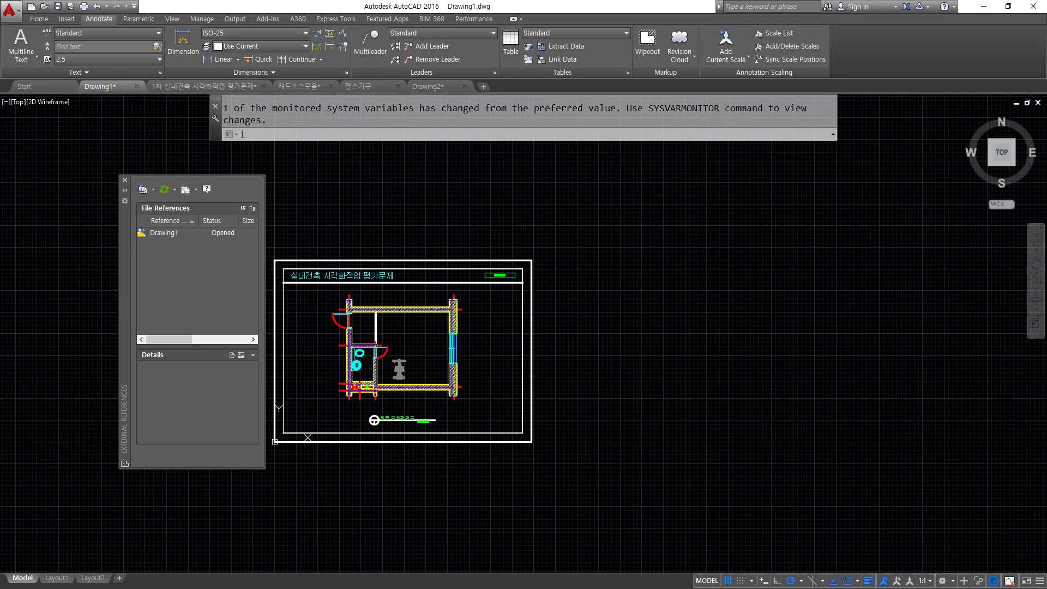
key(Return)
text(_Dot)
click(525, 232)
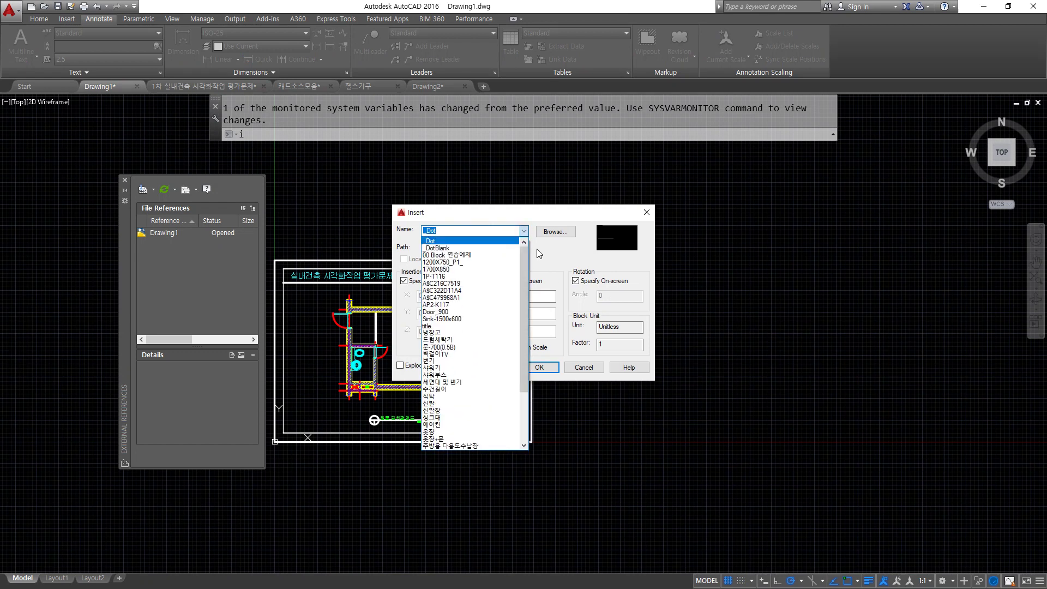
click(552, 237)
click(553, 237)
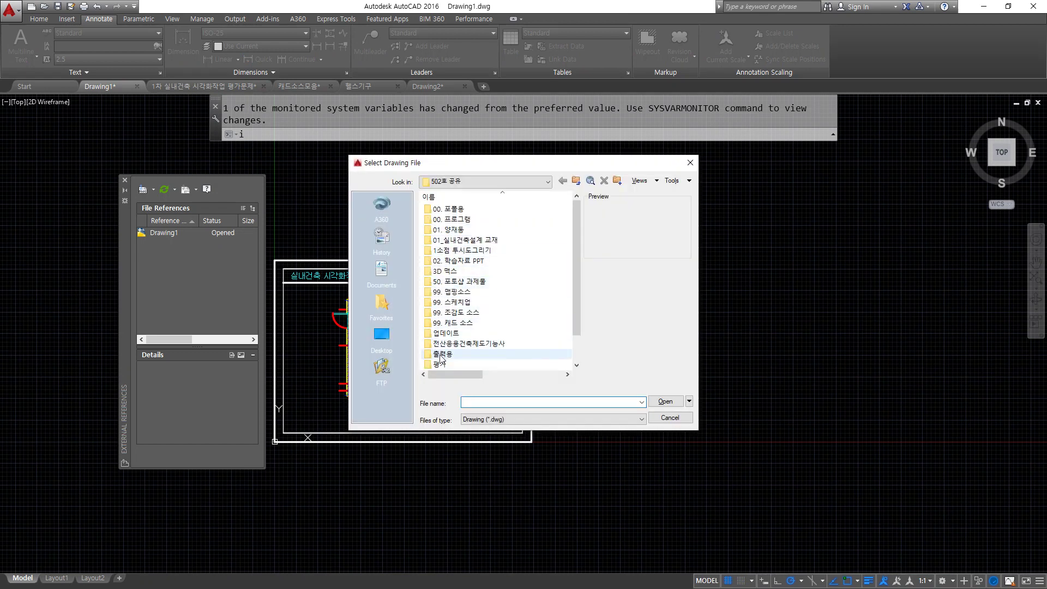
click(521, 182)
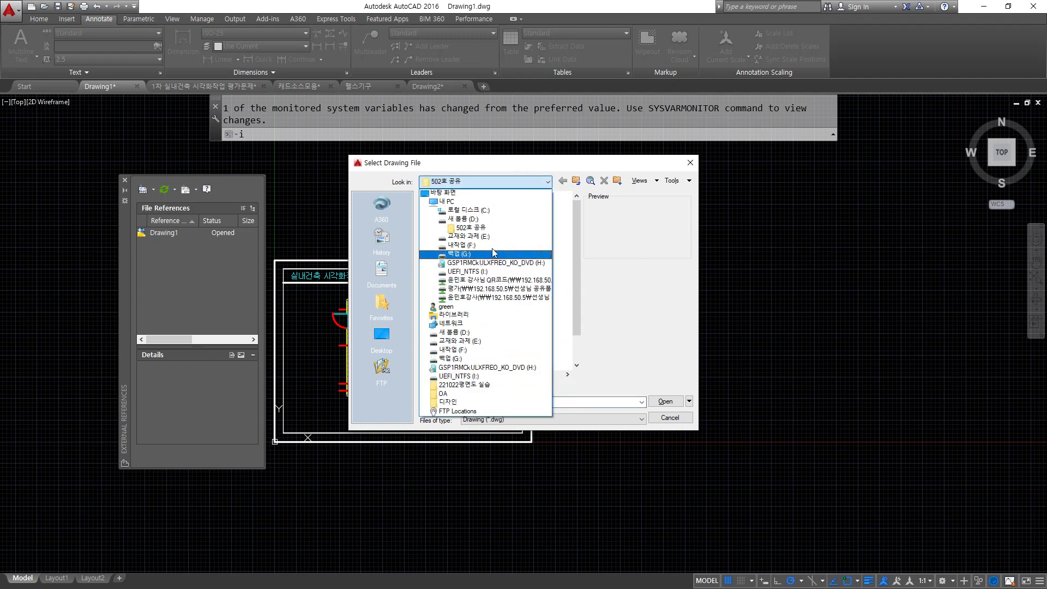
click(480, 219)
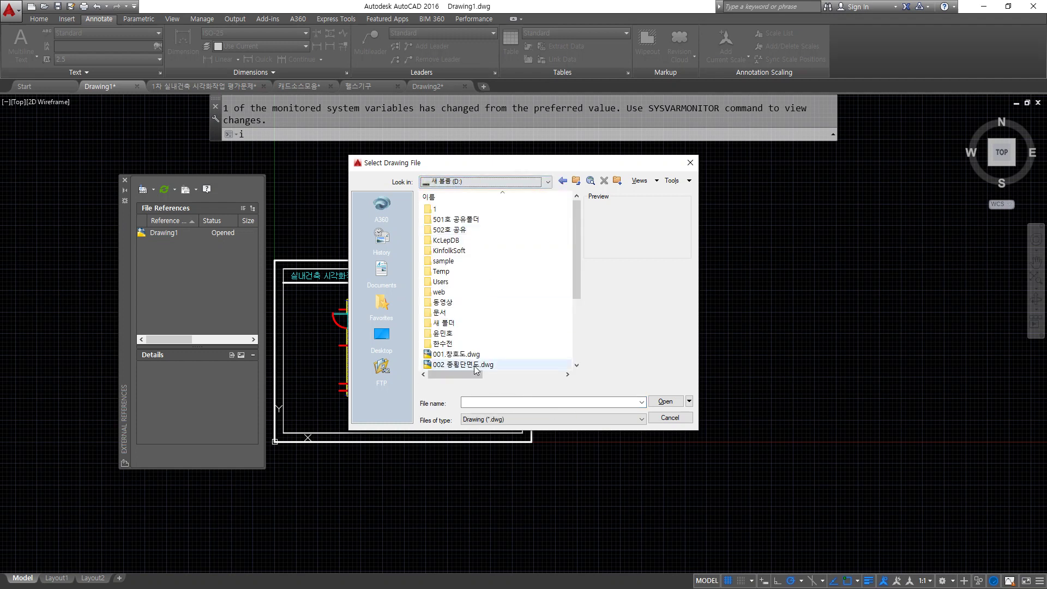
double_click(461, 365)
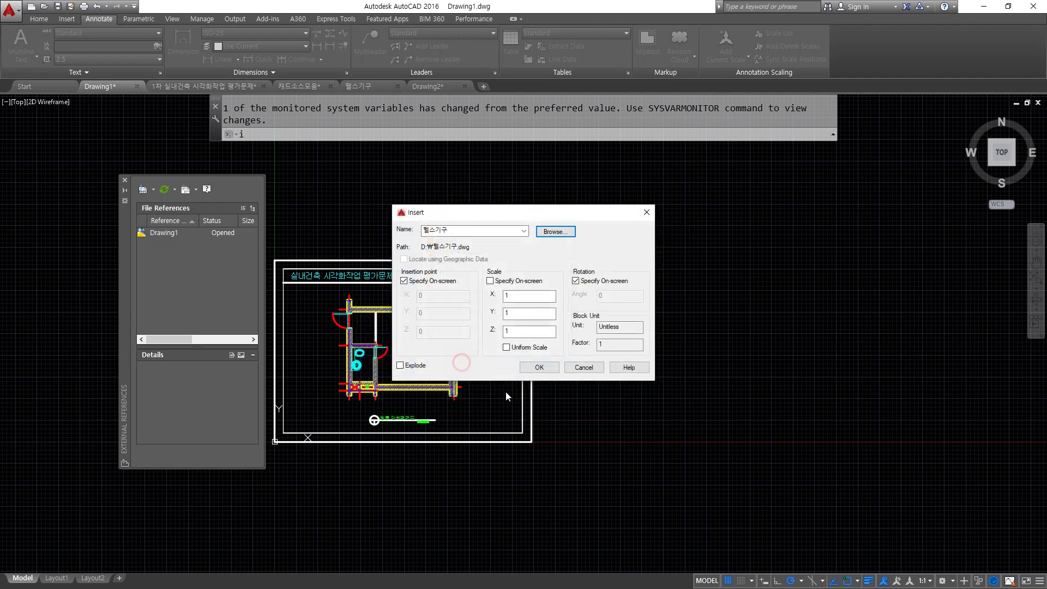
Step: Place the 헬스기구 block unrotated at scale 1 on the lower-right corner of the floor plan sheet
click(537, 367)
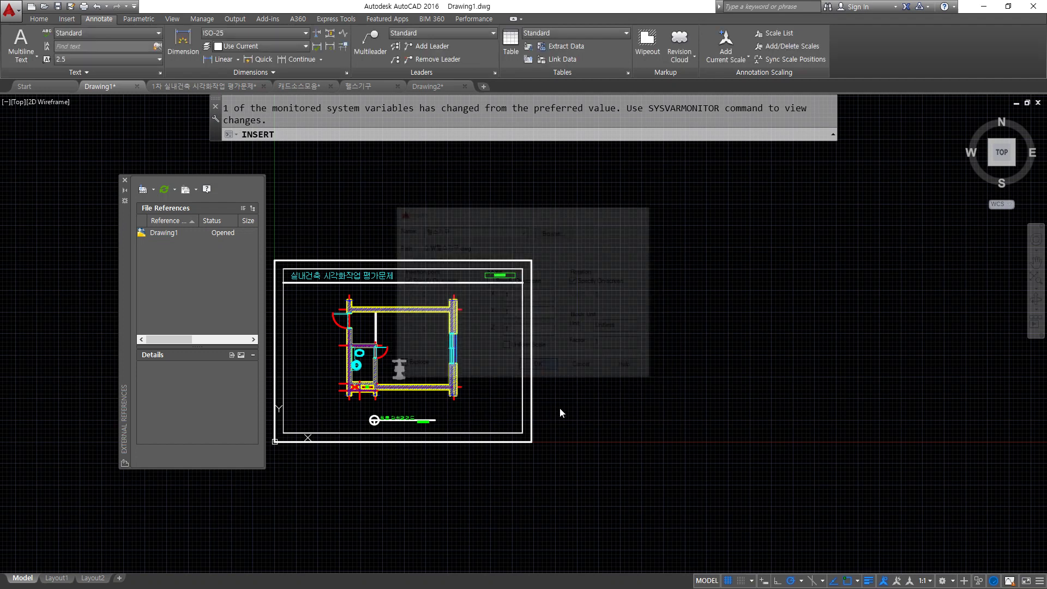
click(531, 442)
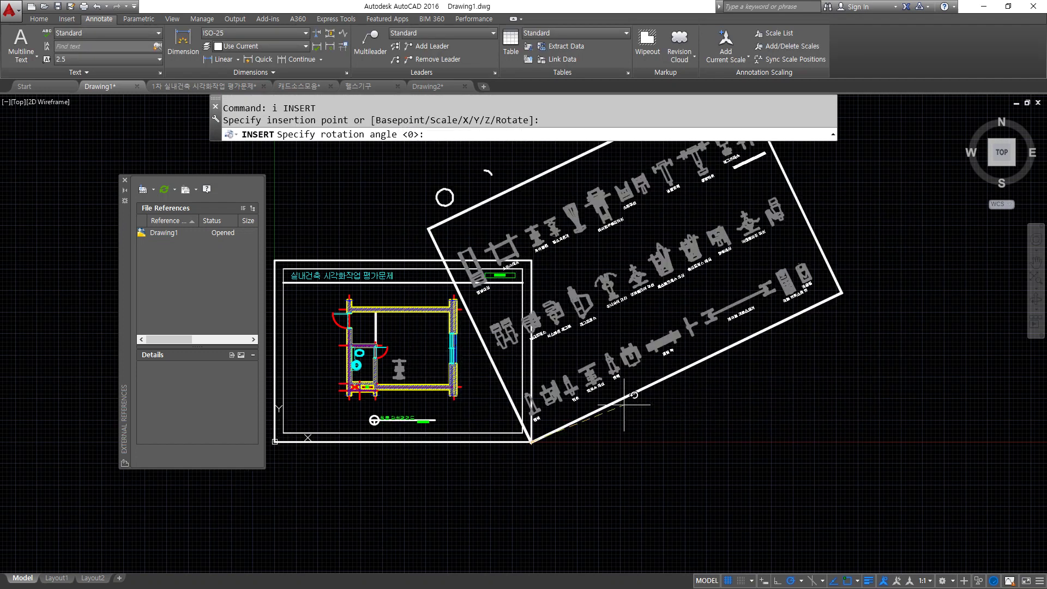
click(694, 442)
middle_drag(687, 216, 637, 295)
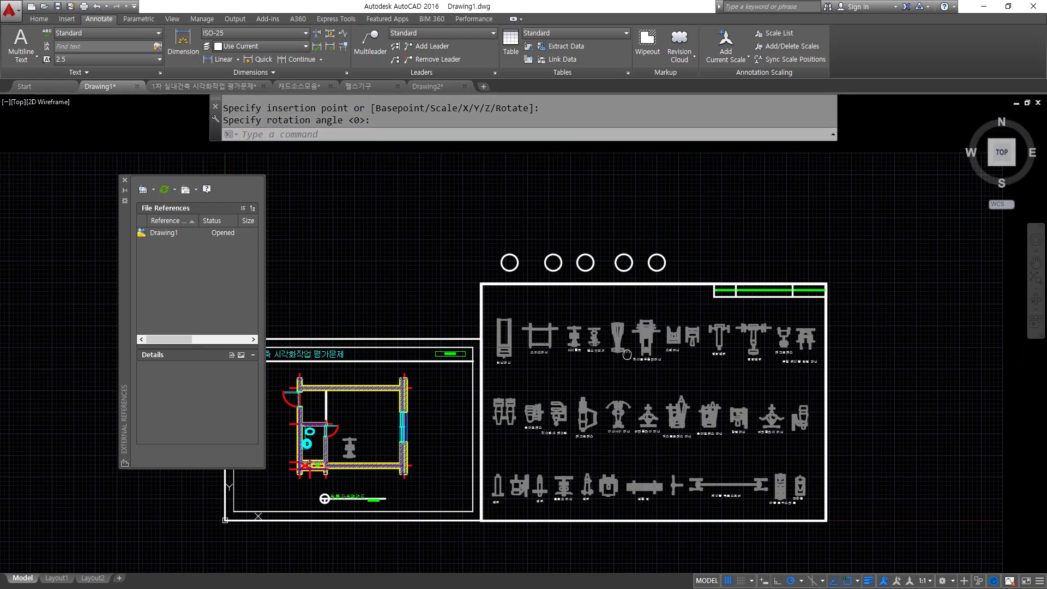
Step: Erase the five circles above the sheet in the 헬스기구 drawing and save the file
mouse_move(631, 288)
mouse_down()
mouse_move(479, 270)
mouse_move(756, 254)
mouse_move(659, 298)
mouse_up()
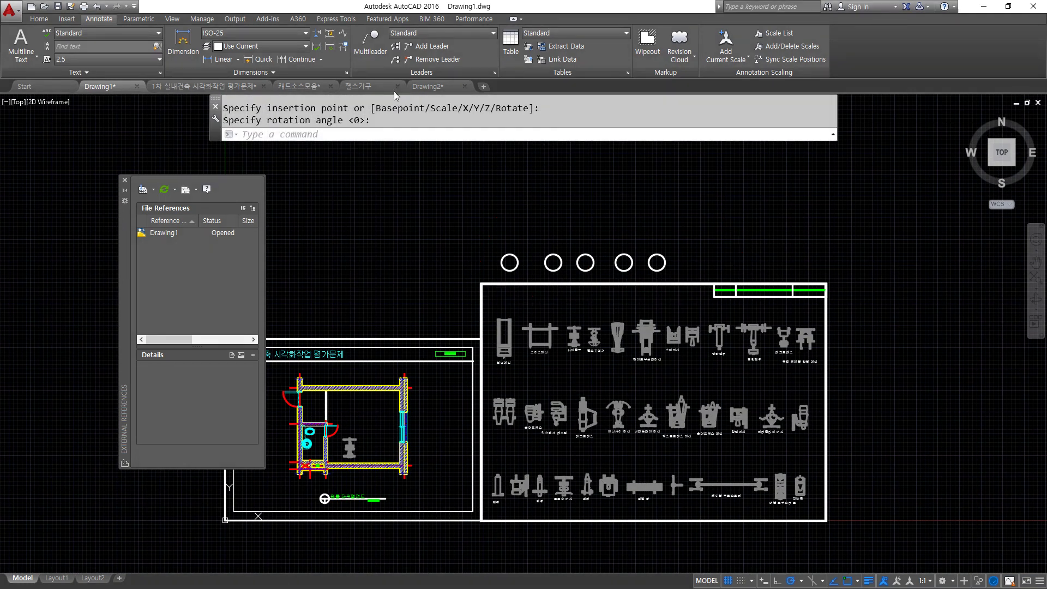
click(367, 87)
click(562, 256)
click(308, 214)
key(Delete)
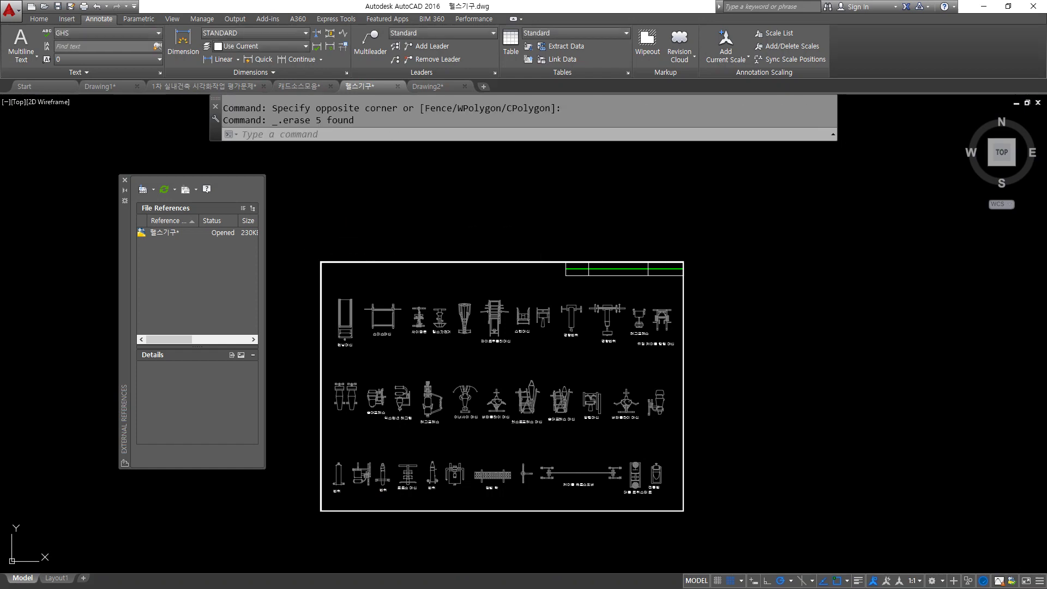
key(ctrl+s)
Step: Return to Drawing1 and examine the circles above the inserted 헬스기구 block
click(101, 87)
mouse_move(650, 293)
mouse_down()
mouse_move(611, 307)
mouse_move(629, 217)
mouse_move(641, 301)
mouse_move(604, 297)
mouse_up()
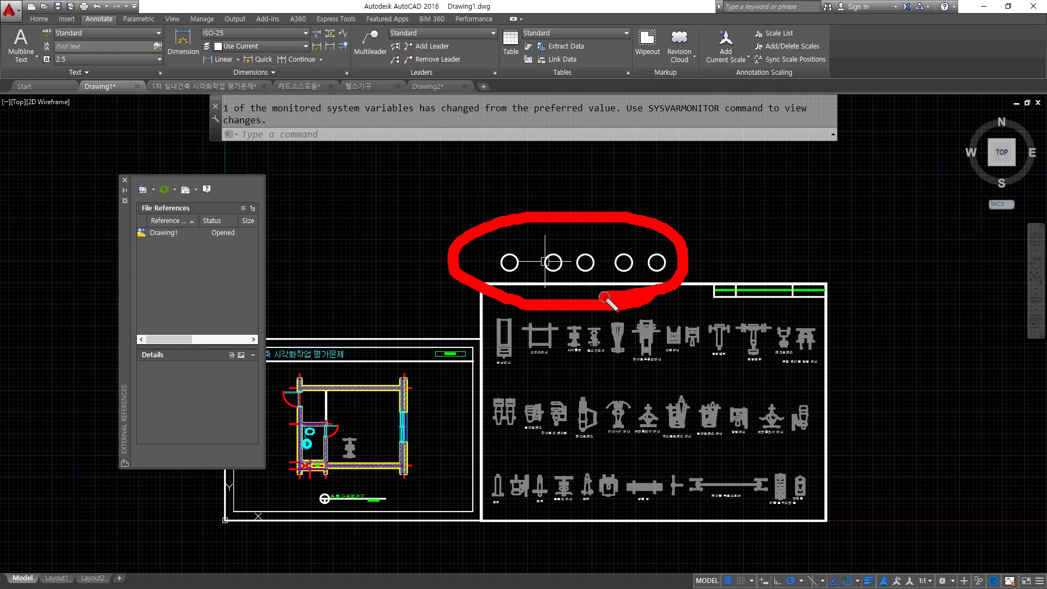
key(Escape)
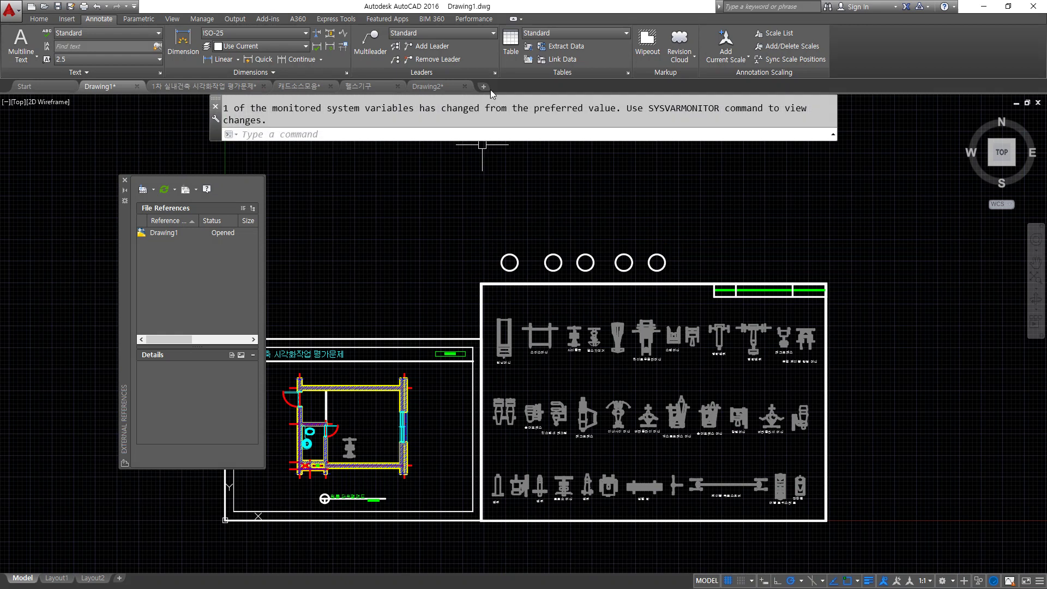
Step: Switch to Drawing2 and reload the changed 헬스기구 reference
click(448, 87)
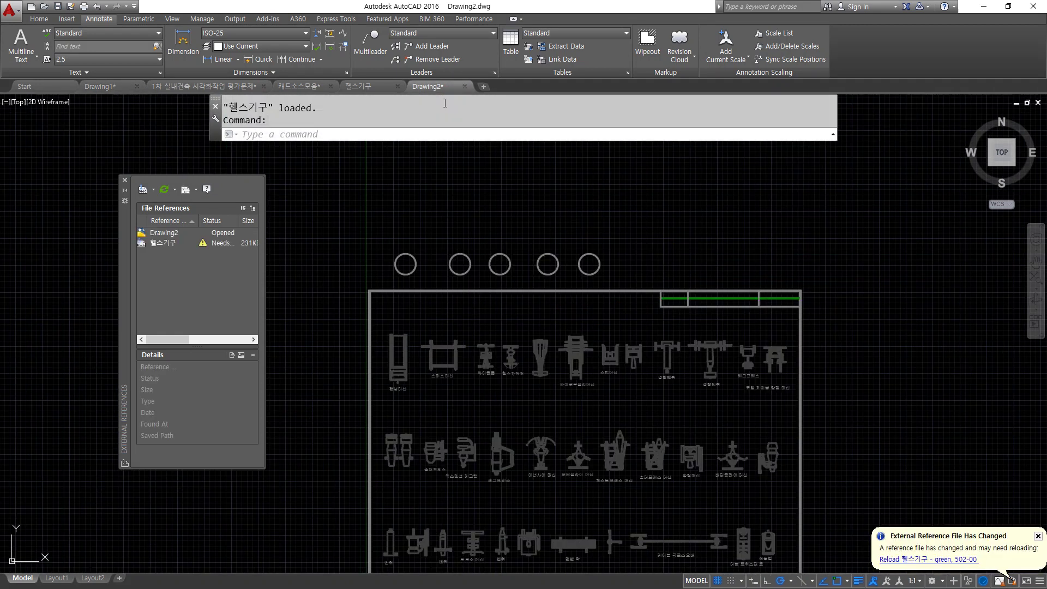
click(896, 556)
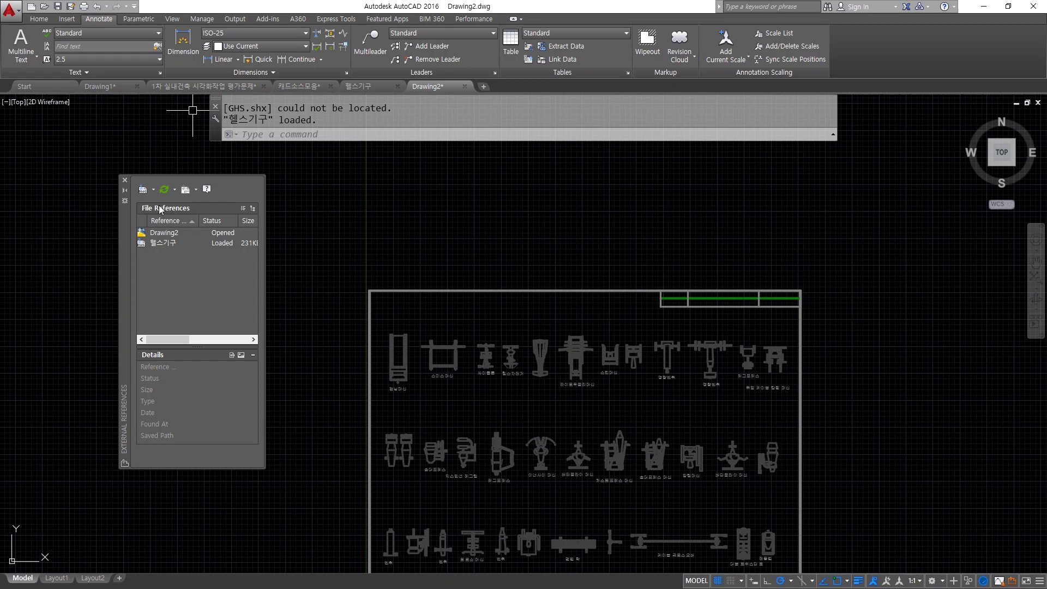
Step: Change the saved path of the 헬스기구 reference to 002 종횡단면도.dwg on the D: drive
click(171, 244)
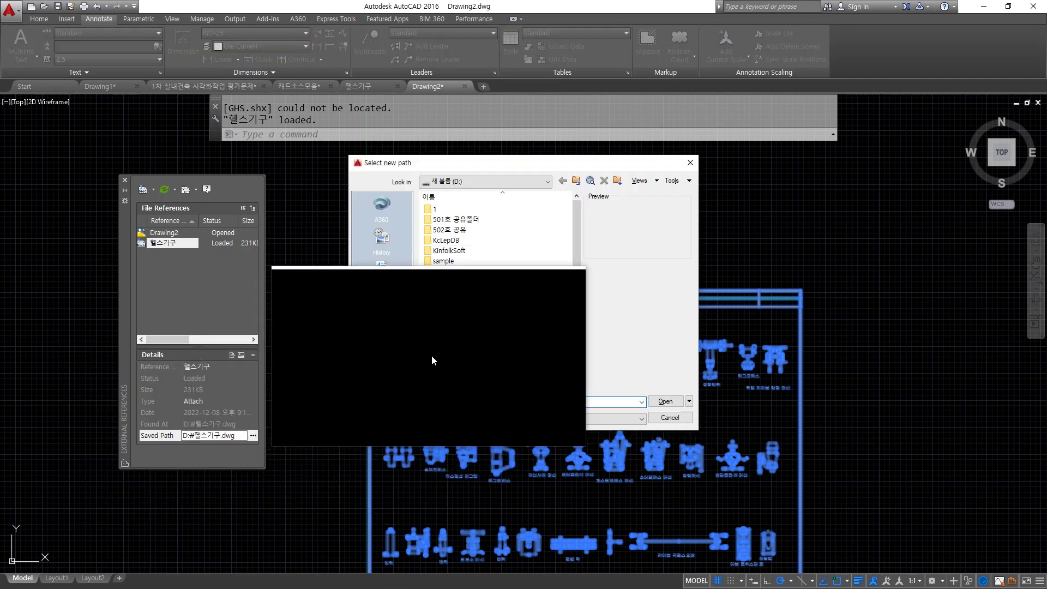
click(545, 375)
click(665, 401)
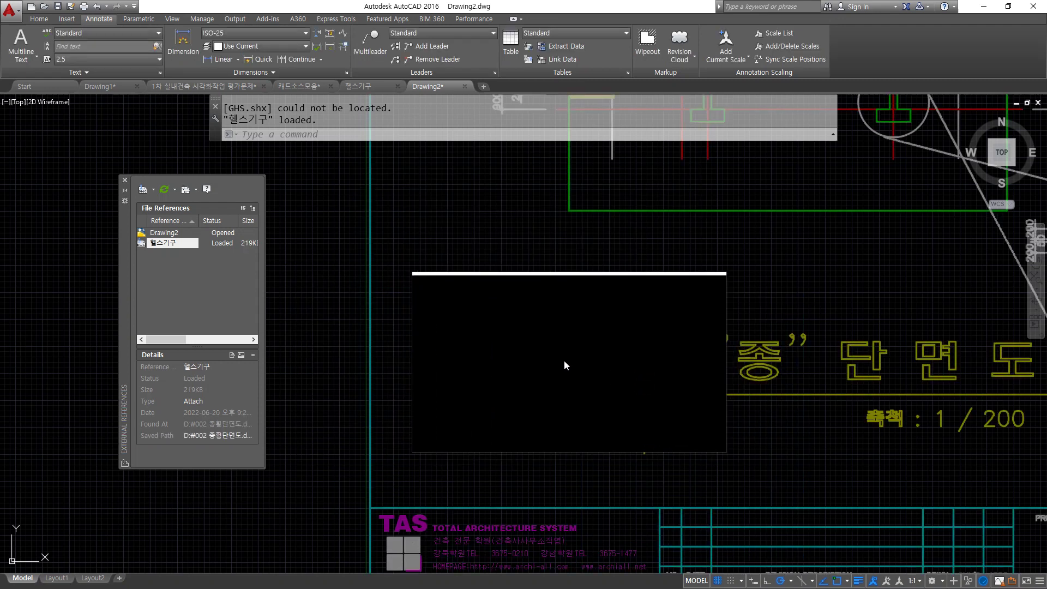
scroll(564, 360, down, 3)
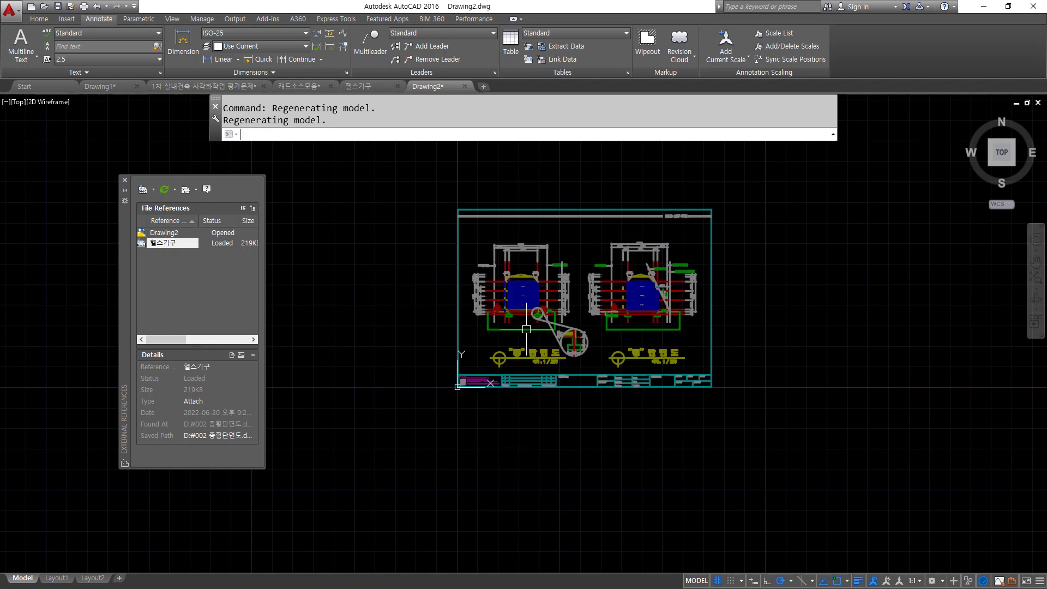
Step: Point the saved path of the 헬스기구 reference back to 헬스기구.dwg on the D: drive
click(207, 439)
click(253, 435)
scroll(508, 306, down, 3)
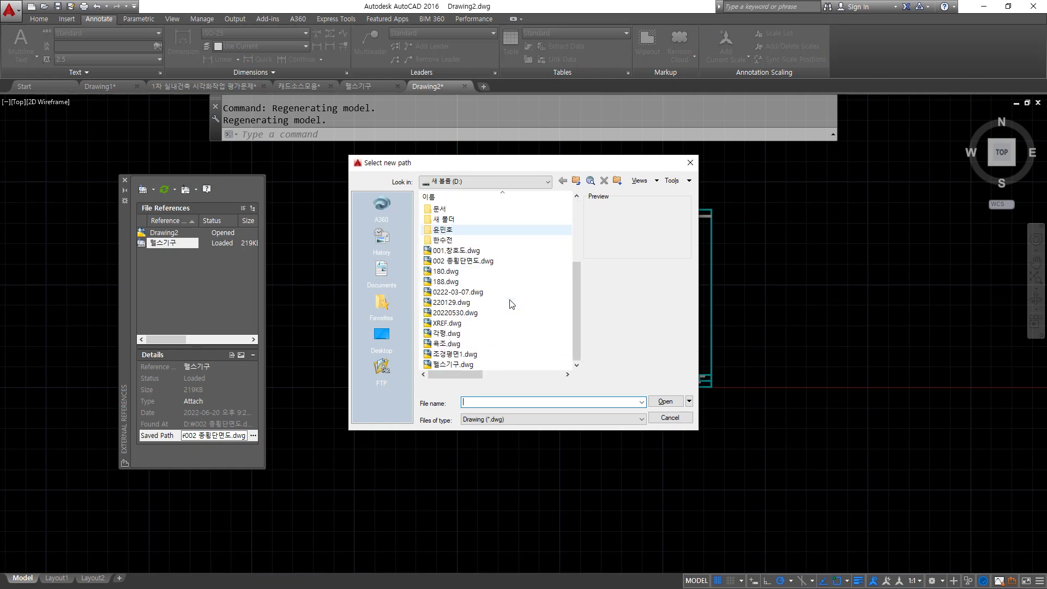
click(461, 356)
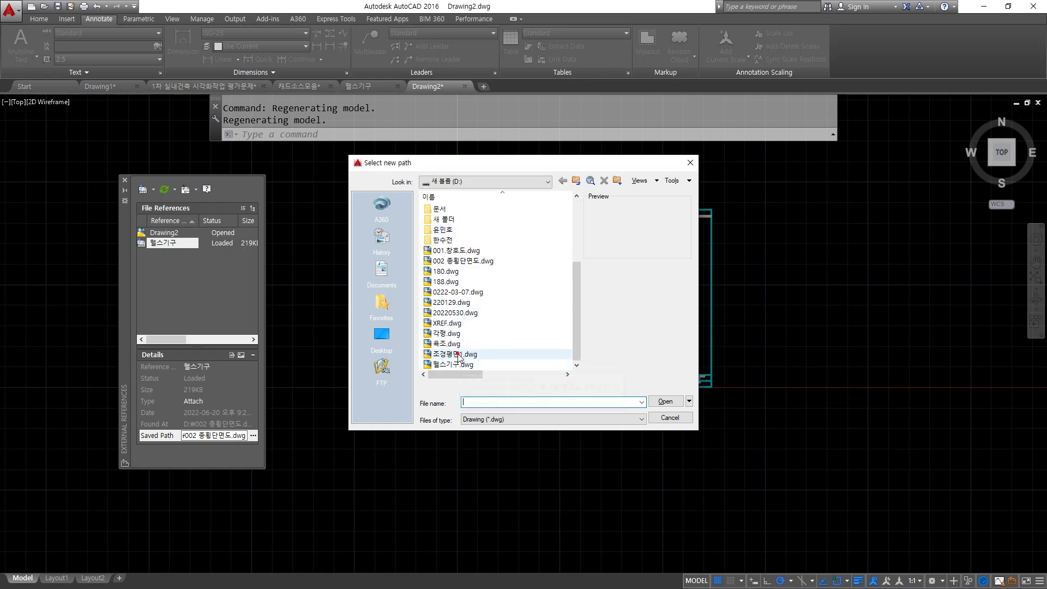
click(458, 364)
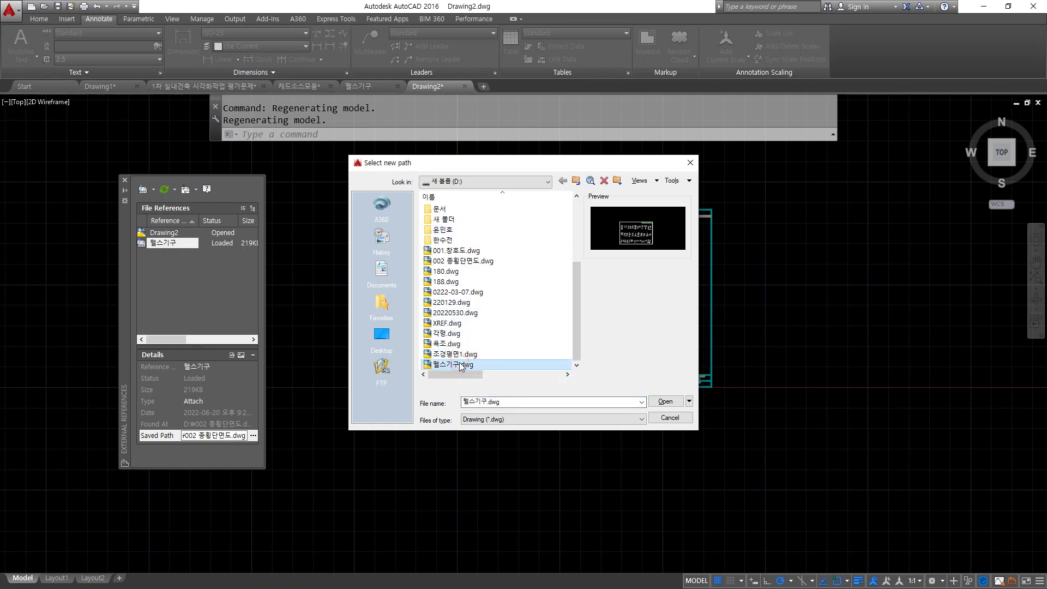
click(652, 403)
scroll(485, 338, up, 10)
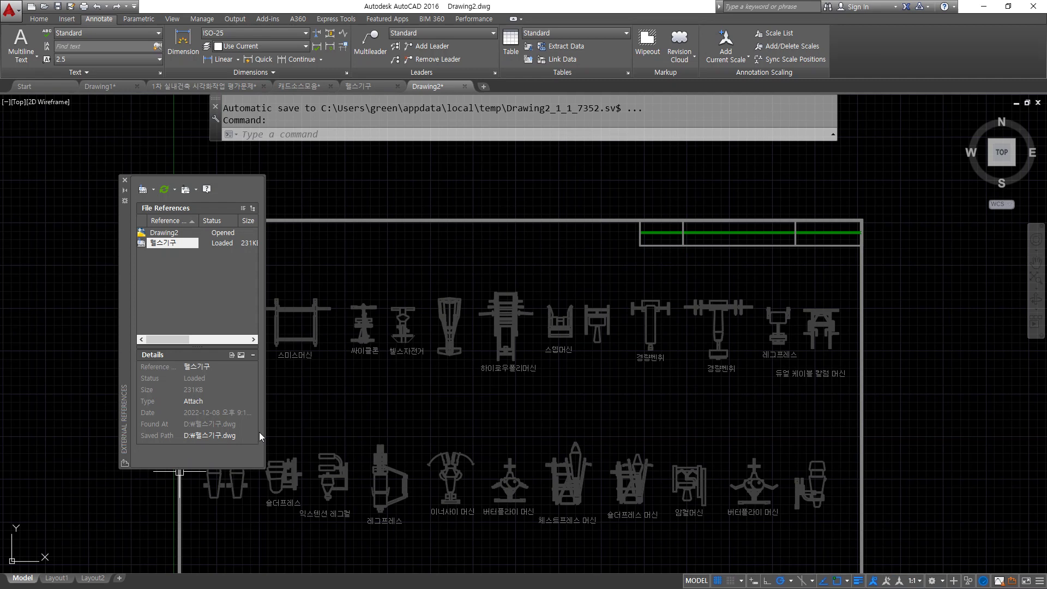
mouse_move(140, 449)
mouse_down()
mouse_move(127, 434)
mouse_move(191, 421)
mouse_move(253, 443)
mouse_move(115, 447)
mouse_up()
mouse_move(480, 374)
mouse_down()
mouse_move(497, 286)
mouse_move(474, 366)
mouse_up()
key(Escape)
click(216, 263)
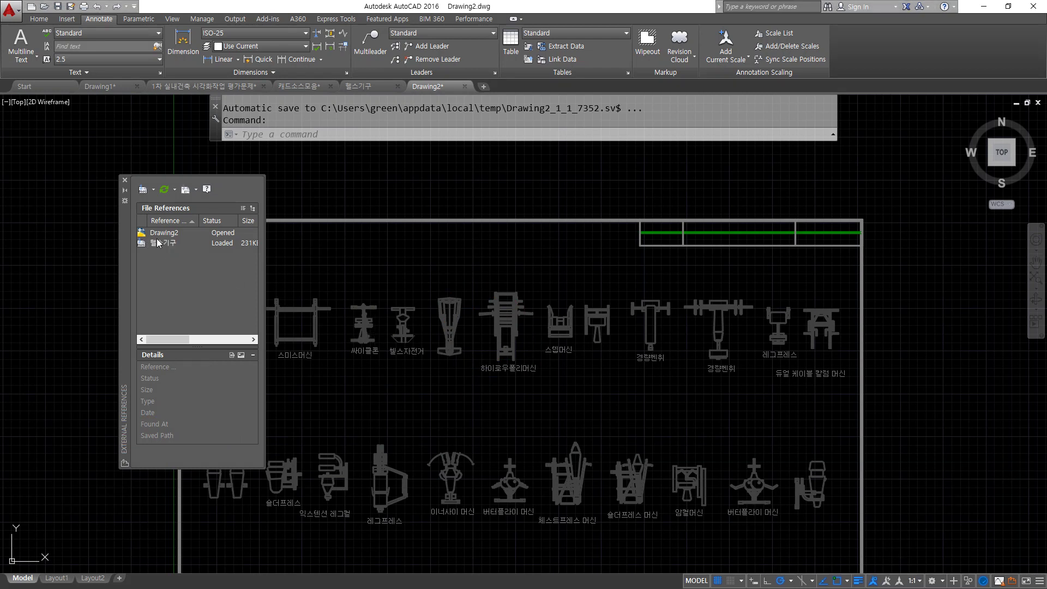
Step: Bind the 헬스기구 external reference into Drawing2
click(167, 243)
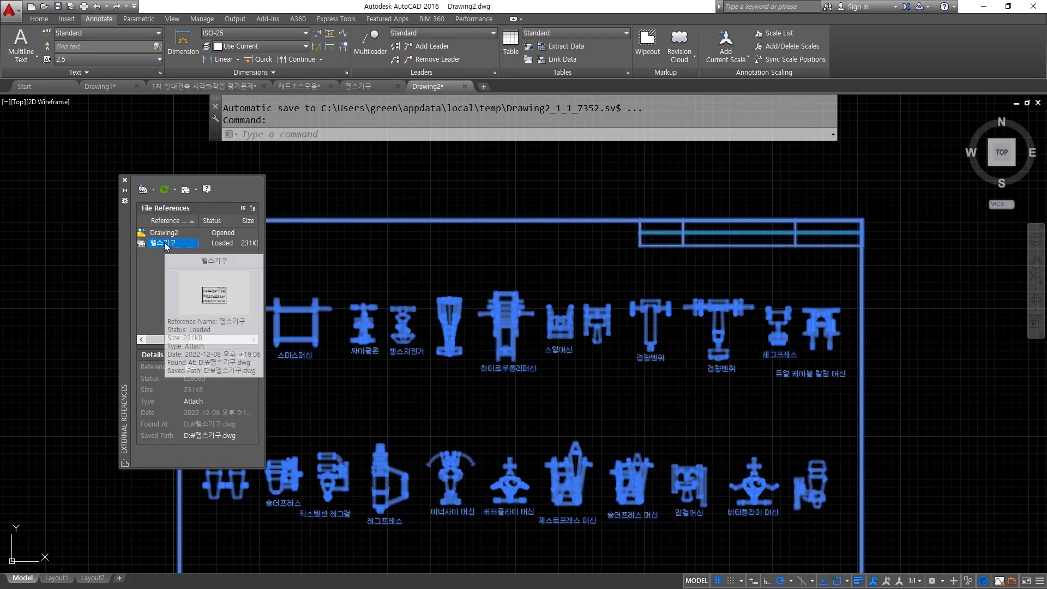
right_click(167, 276)
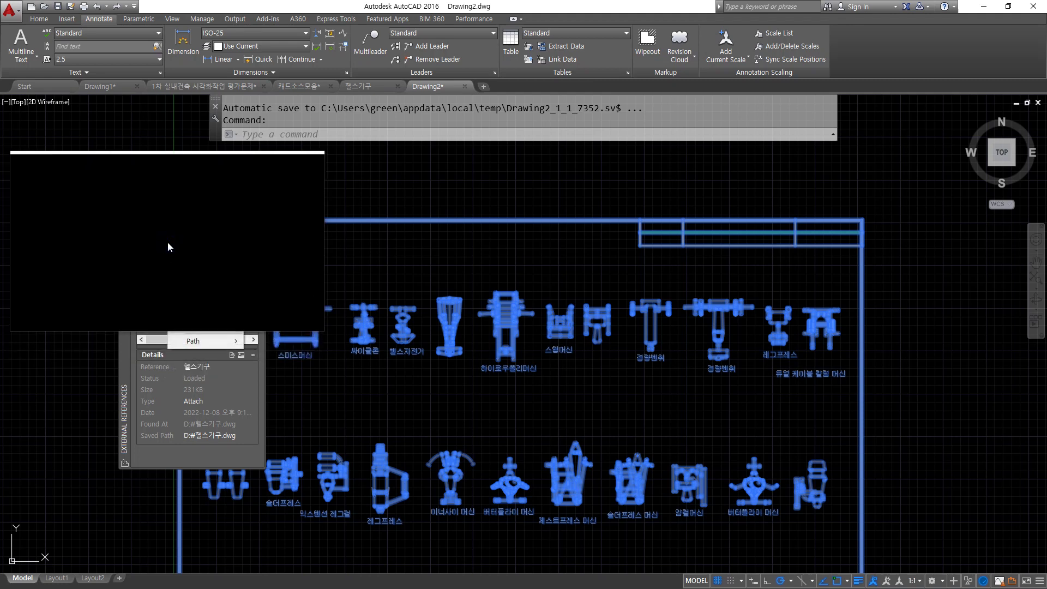
drag(174, 249, 208, 321)
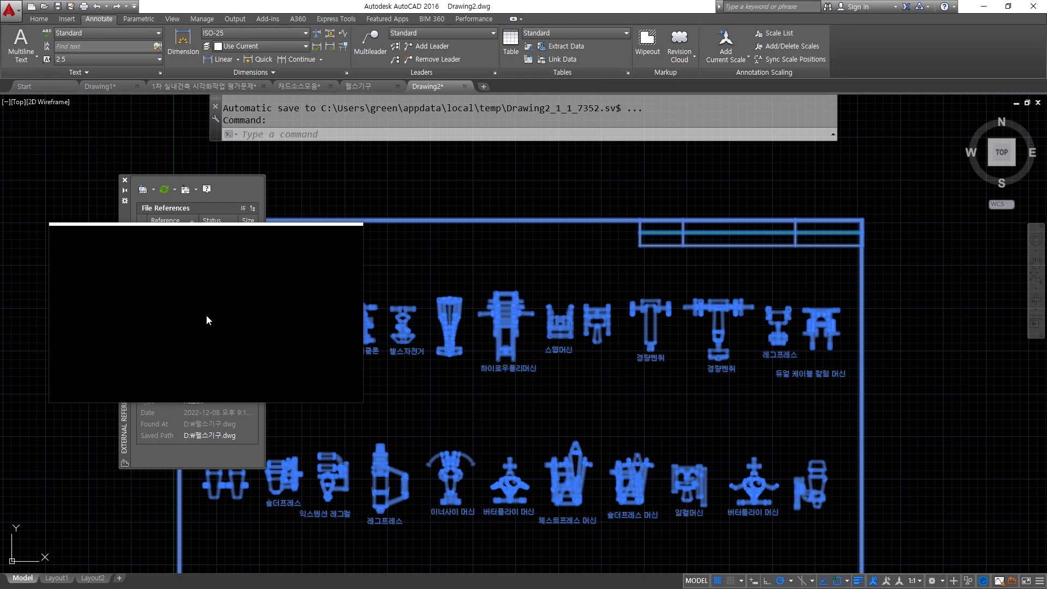
click(206, 315)
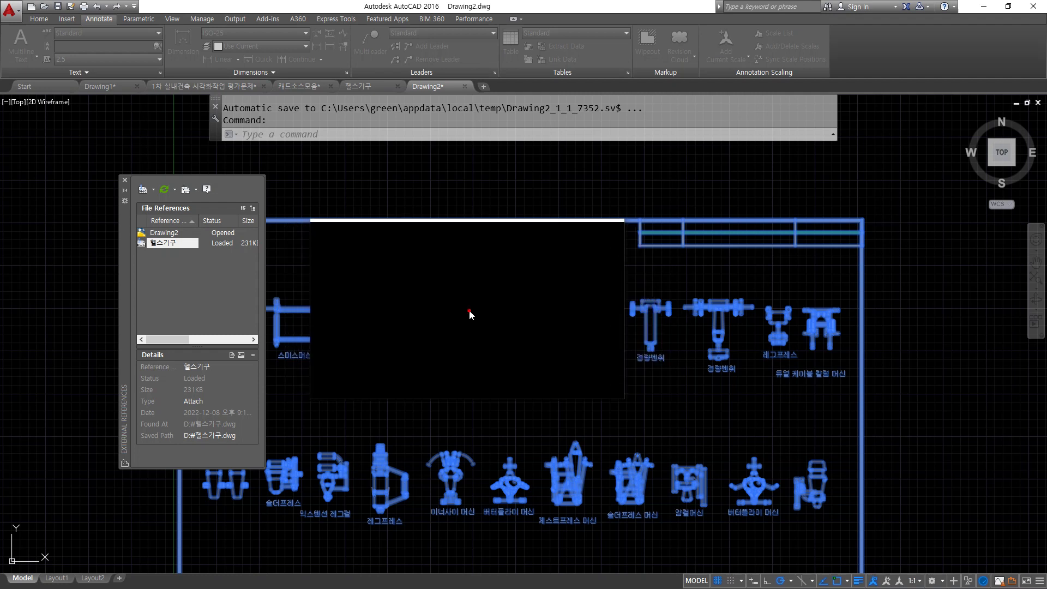
drag(470, 315, 569, 291)
click(569, 291)
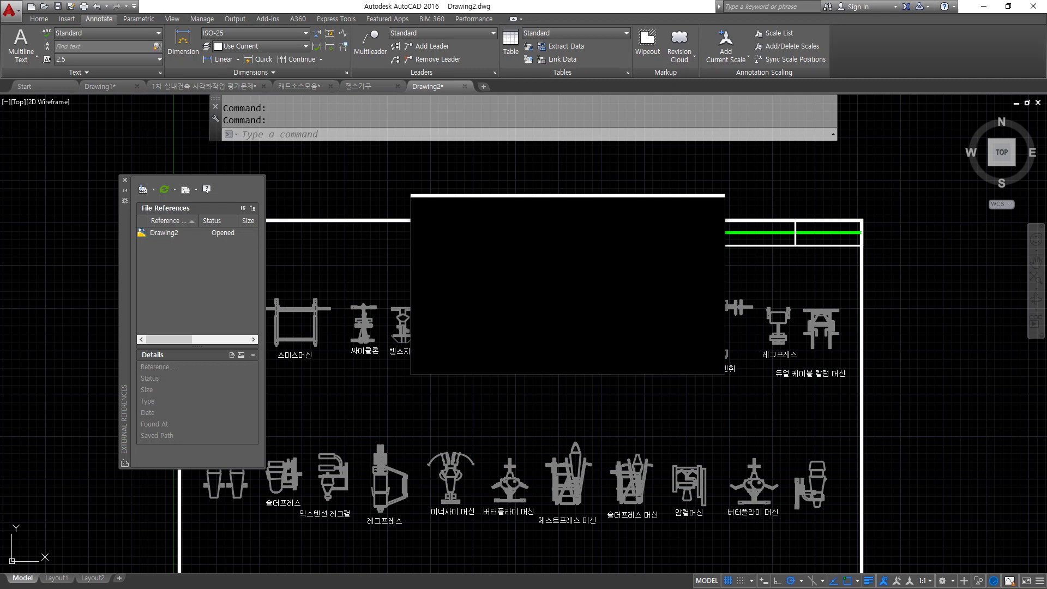
Step: Create a new drawing from the acadiso.dwt template
mouse_move(566, 290)
mouse_down()
mouse_move(560, 278)
mouse_move(337, 264)
mouse_move(198, 270)
mouse_up()
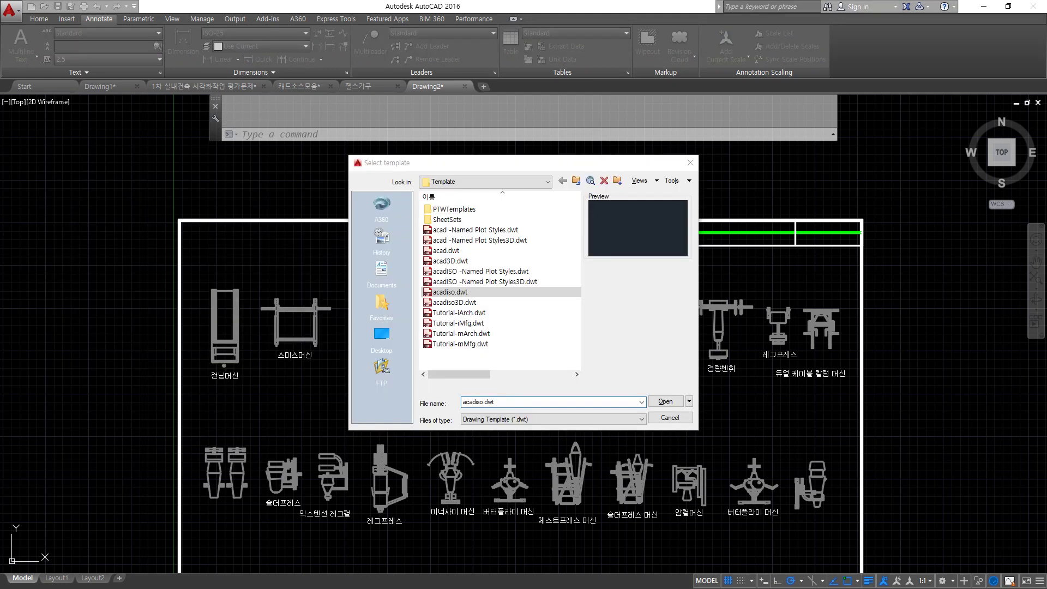
click(654, 400)
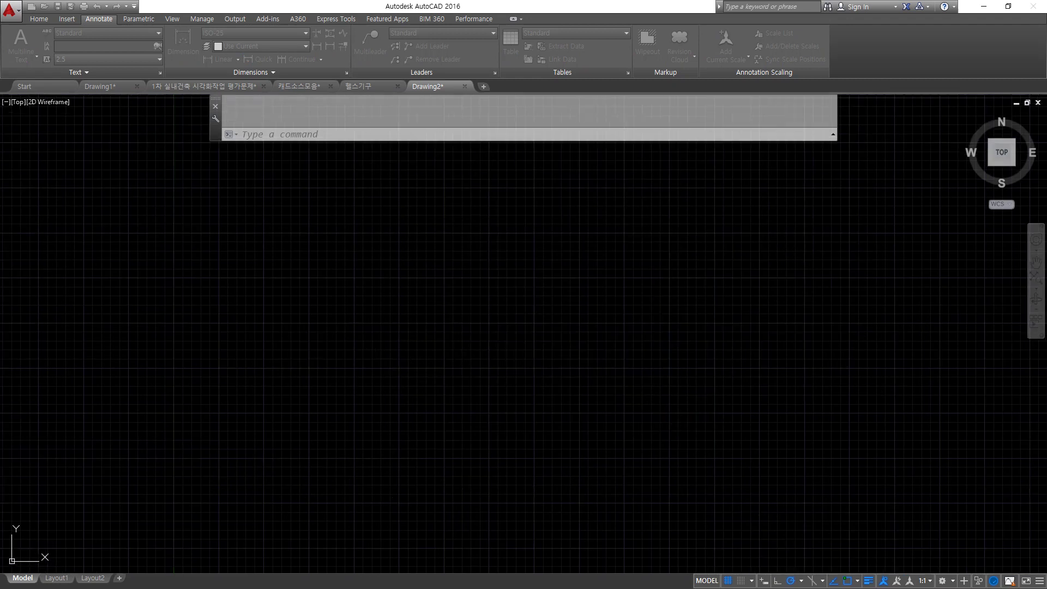
middle_drag(416, 375, 313, 378)
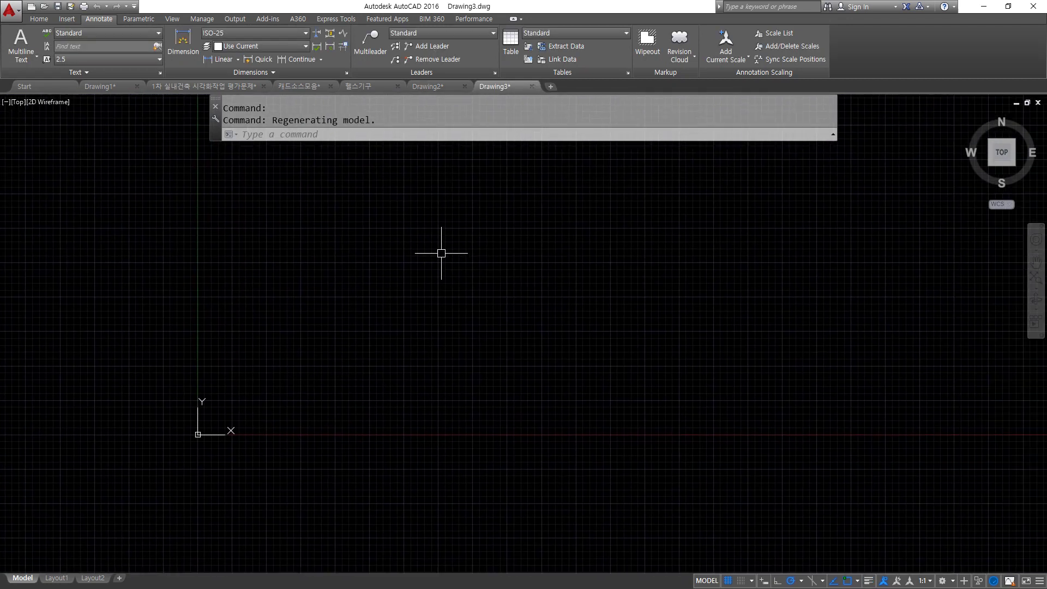
Step: Create two new layers named cen and col in the new drawing
click(38, 19)
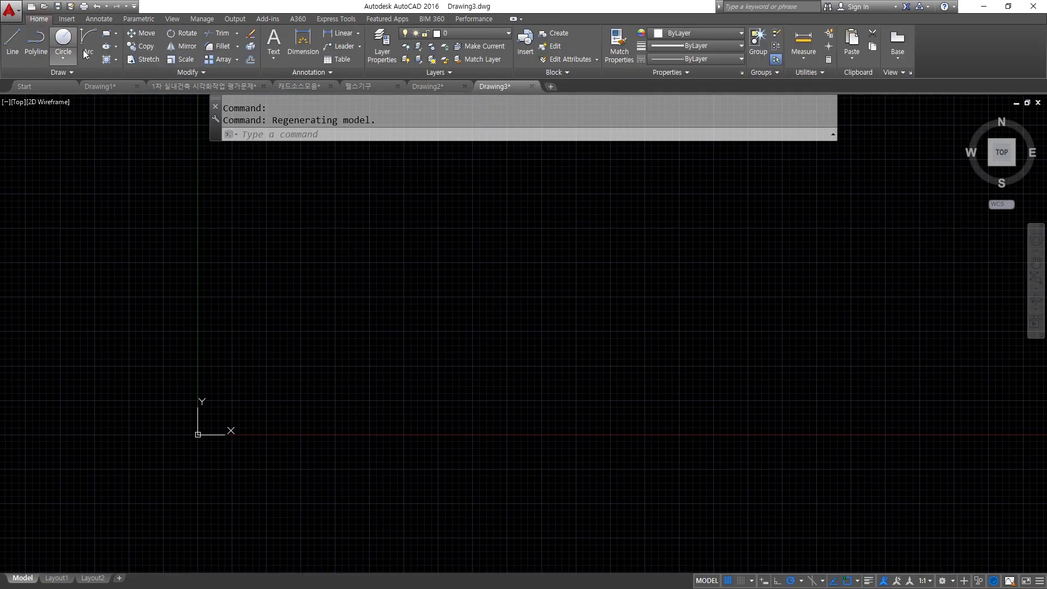
click(382, 47)
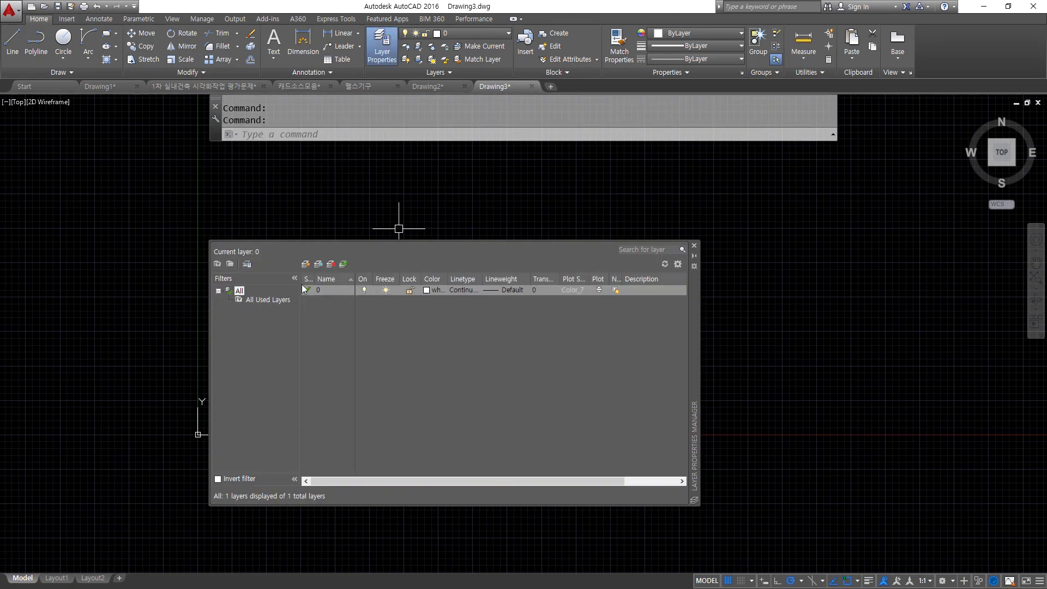
click(305, 264)
text(cen)
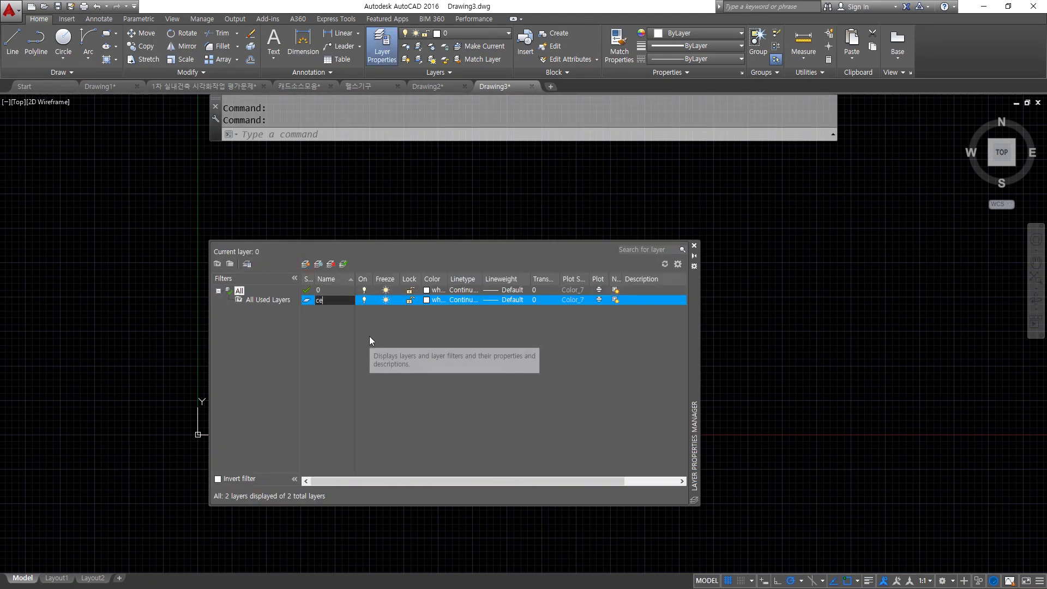
click(307, 265)
text(col)
key(Return)
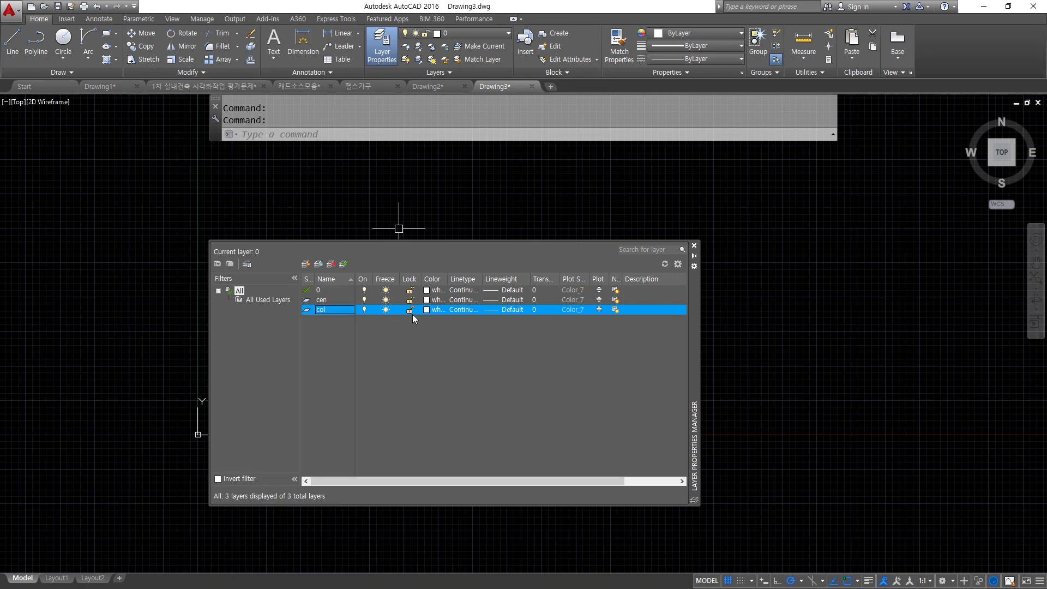
Step: Set the col layer's color to 2 (yellow) and the cen layer's color to 1 (red)
click(427, 310)
text(2)
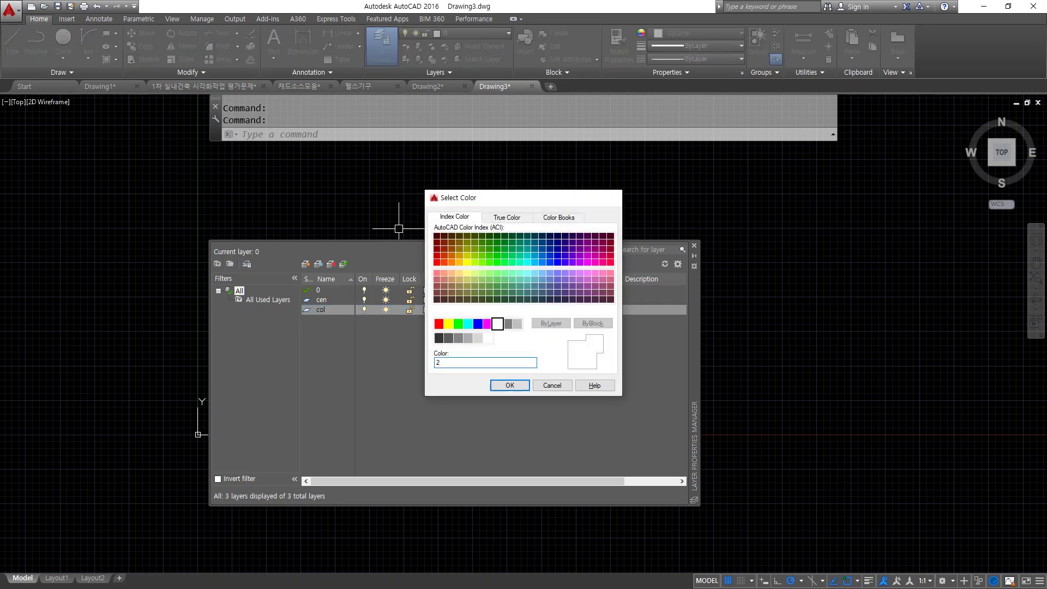
key(Return)
click(427, 300)
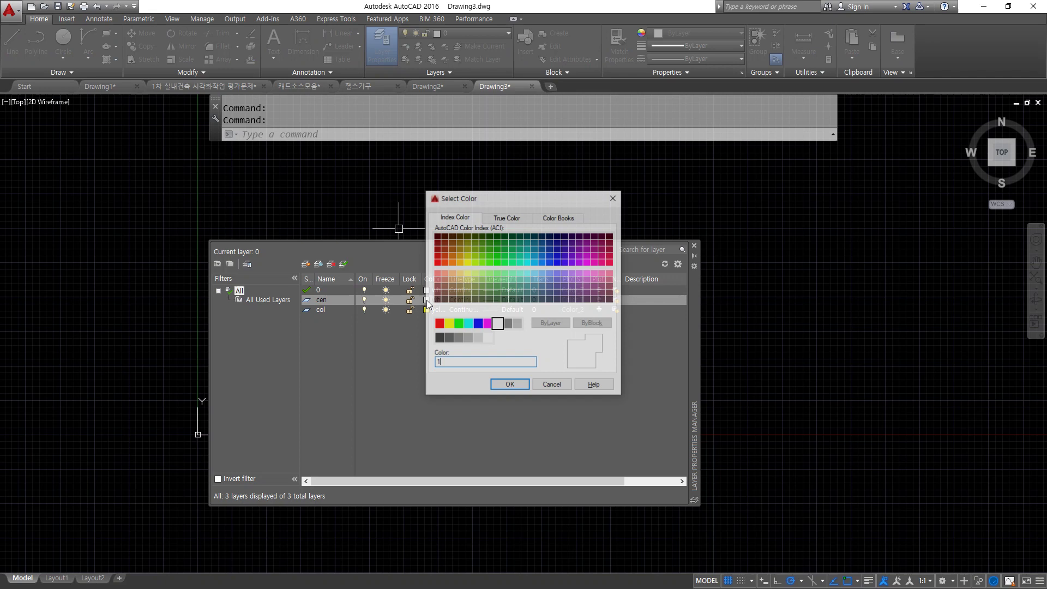
text(1)
key(Return)
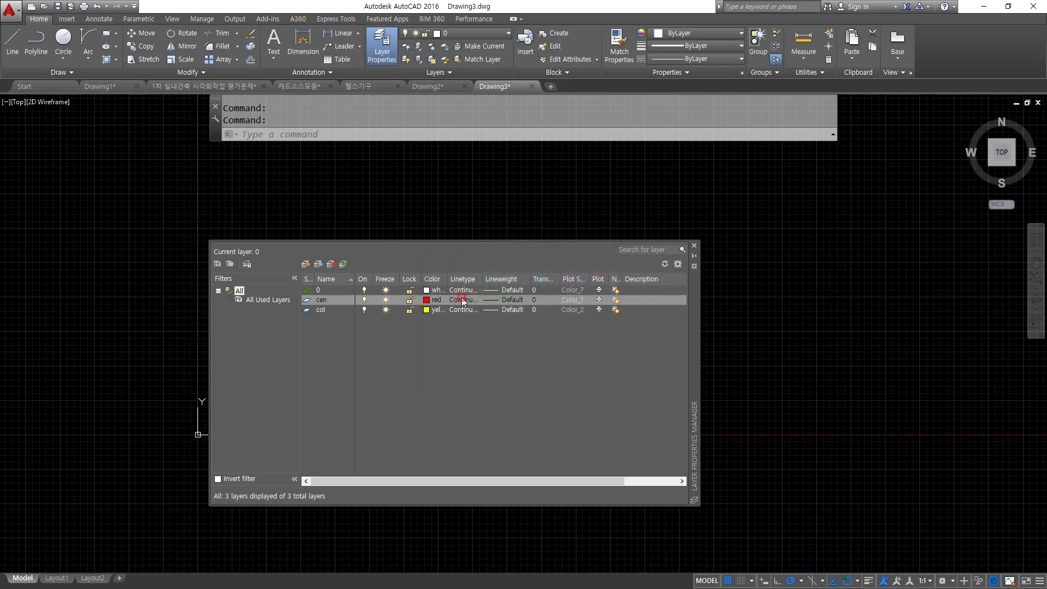
Step: Load the CENTER linetype, assign it to the cen layer and close the layer manager
click(461, 300)
click(547, 358)
click(427, 278)
click(463, 371)
click(425, 272)
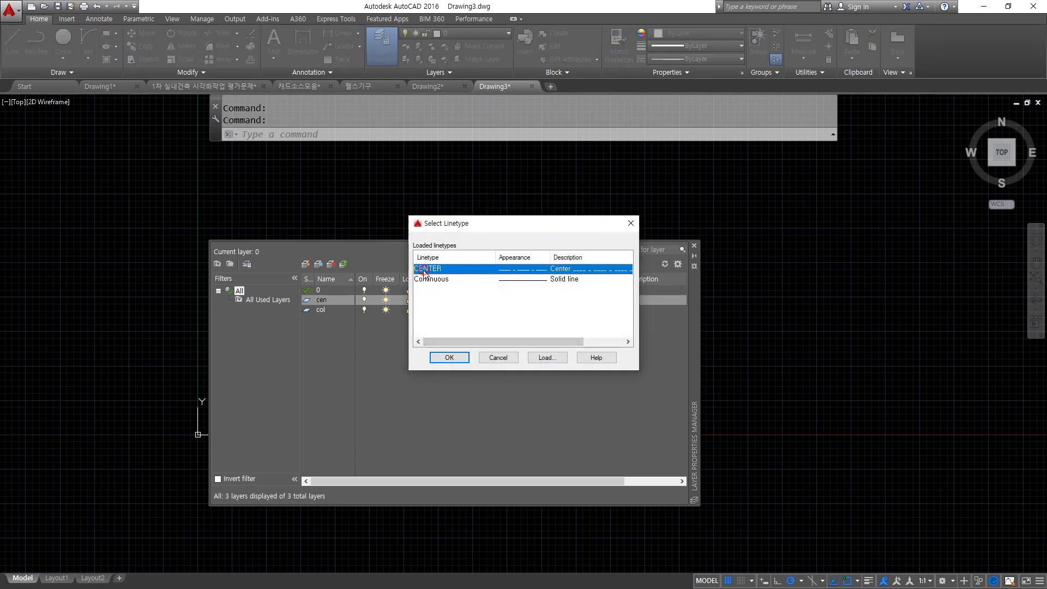
click(447, 360)
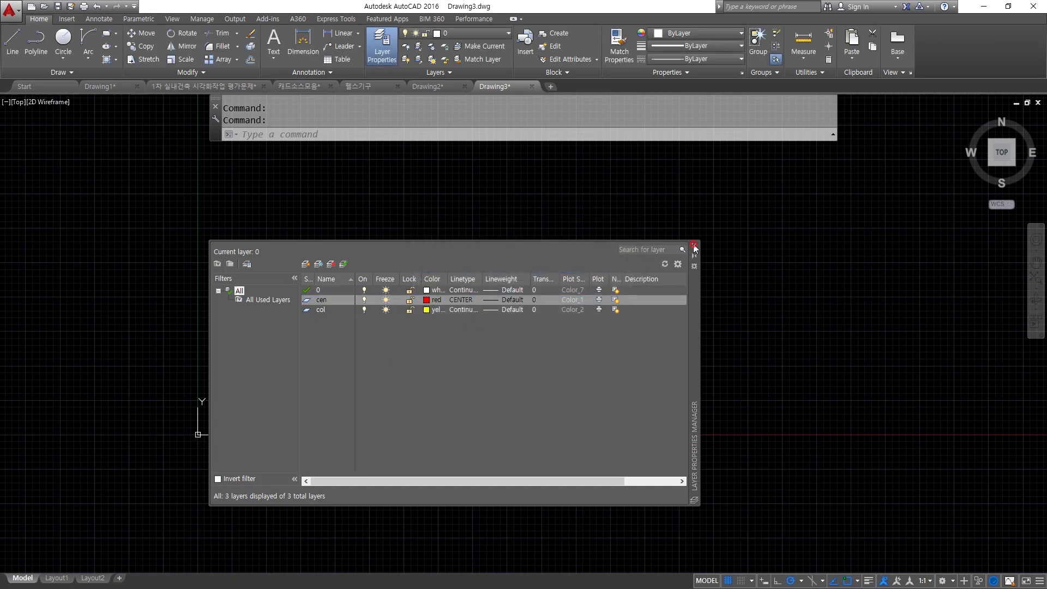
click(694, 246)
text(xl)
key(Return)
click(463, 319)
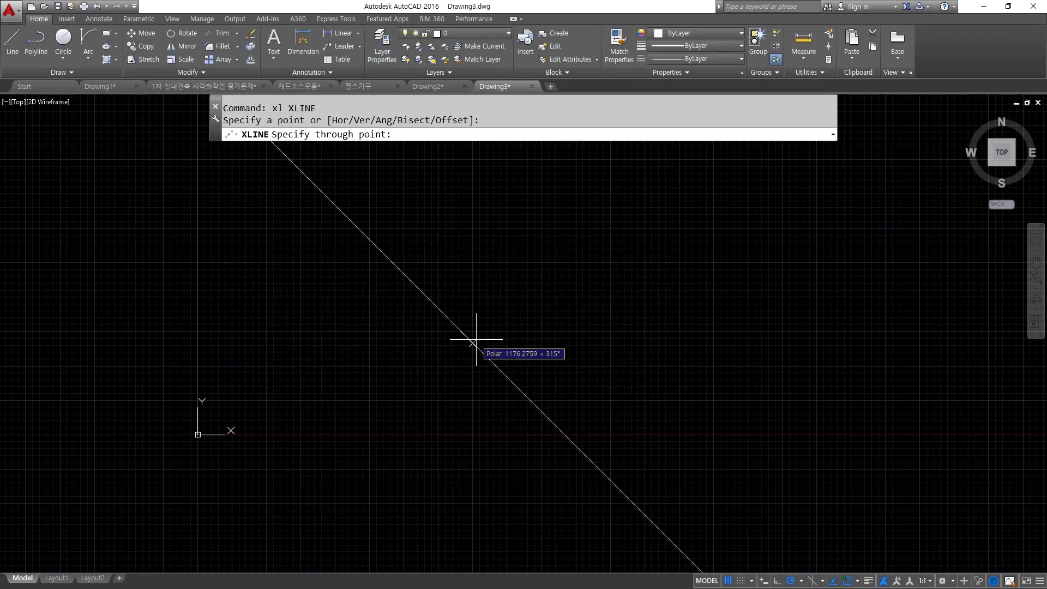
key(Escape)
Step: Draw one horizontal and one vertical construction line crossing at a common point to the upper right of the origin
scroll(627, 338, down, 5)
middle_drag(594, 329, 573, 335)
scroll(574, 335, up, 3)
text(xl)
key(Return)
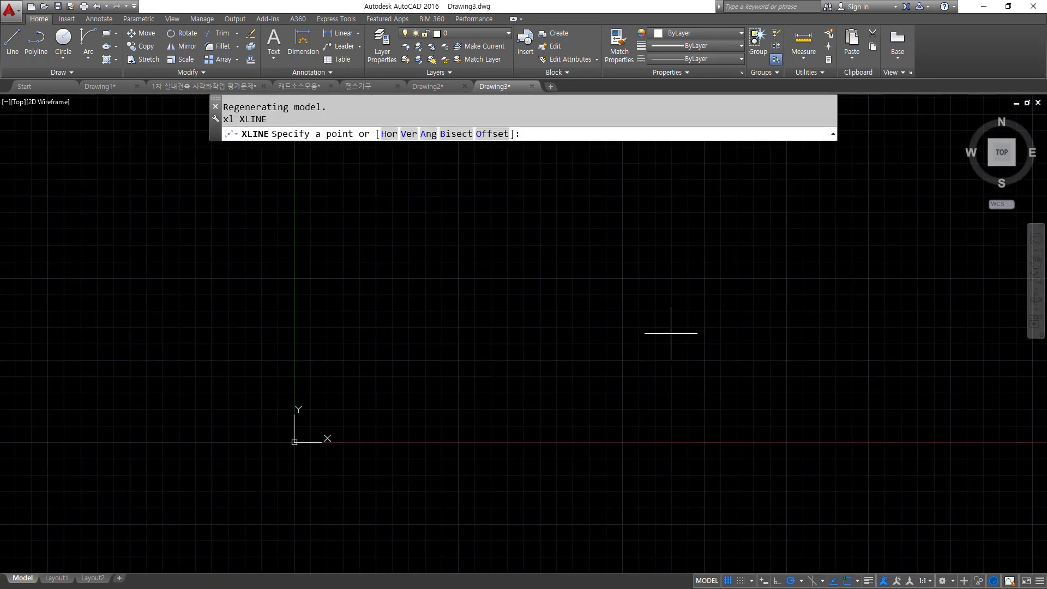
click(758, 342)
click(795, 344)
click(759, 292)
key(Return)
Step: Move both construction lines to the cen layer
click(801, 366)
click(747, 325)
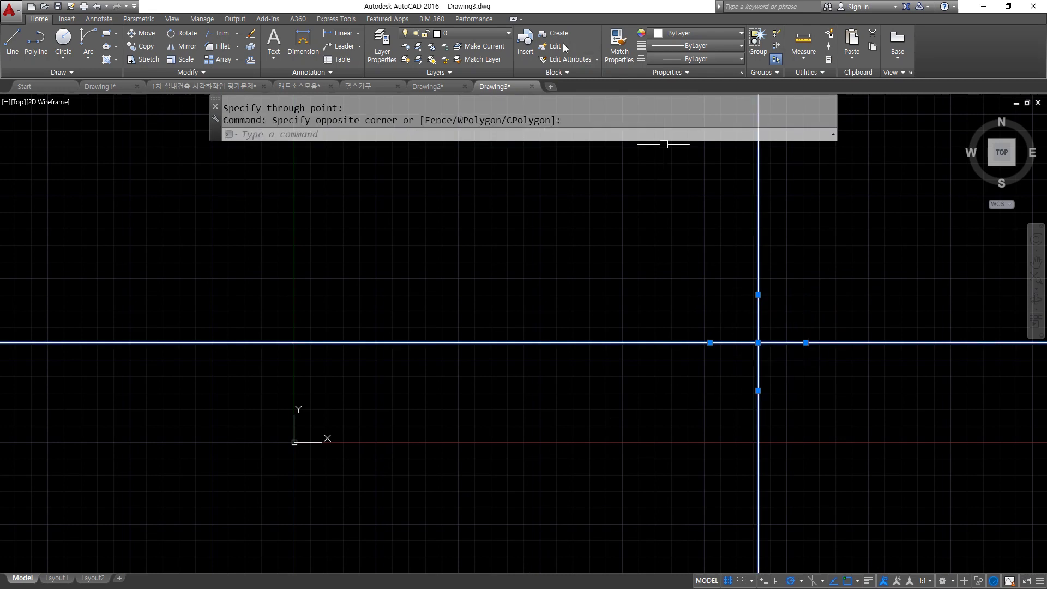
click(480, 33)
click(487, 59)
key(Escape)
key(Escape)
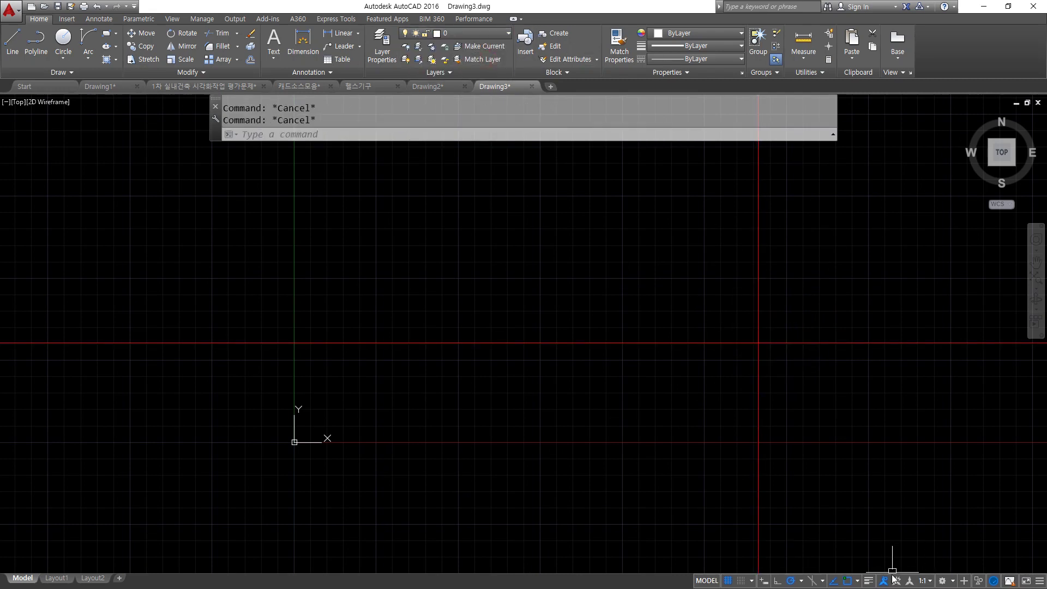
Step: Turn on lineweight display and offset the horizontal center line 4300 upward
click(870, 581)
middle_drag(806, 297, 667, 419)
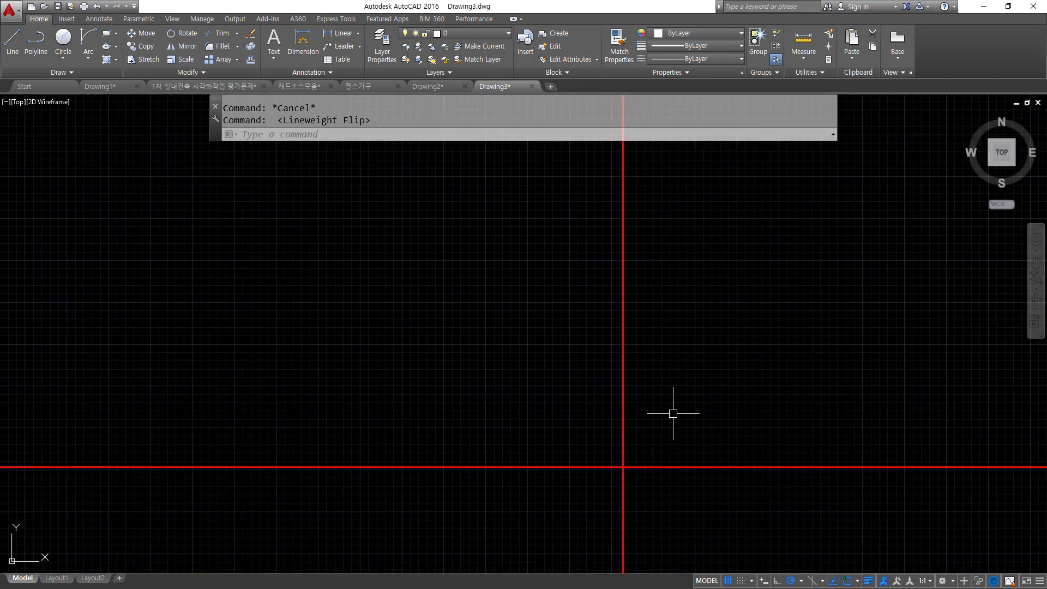
text(o)
key(Return)
text(4300)
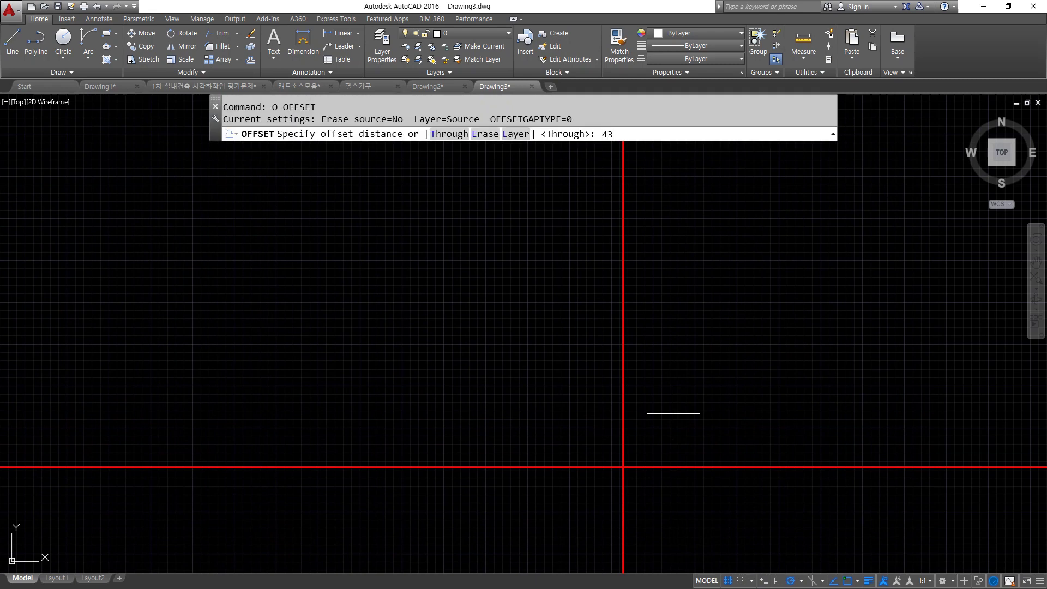
key(Return)
click(669, 467)
click(666, 378)
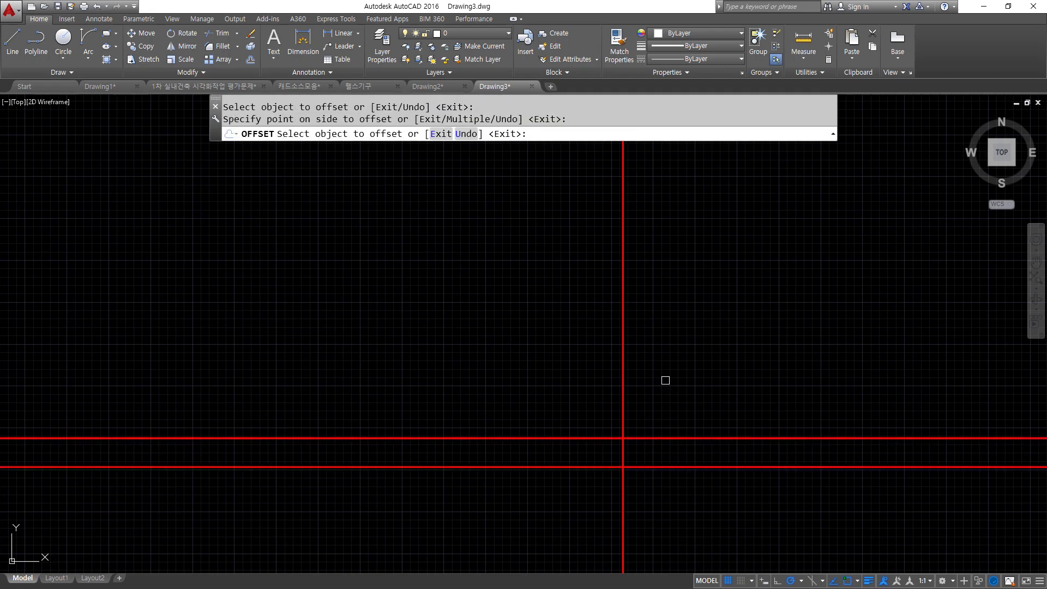
key(Return)
scroll(631, 445, up, 8)
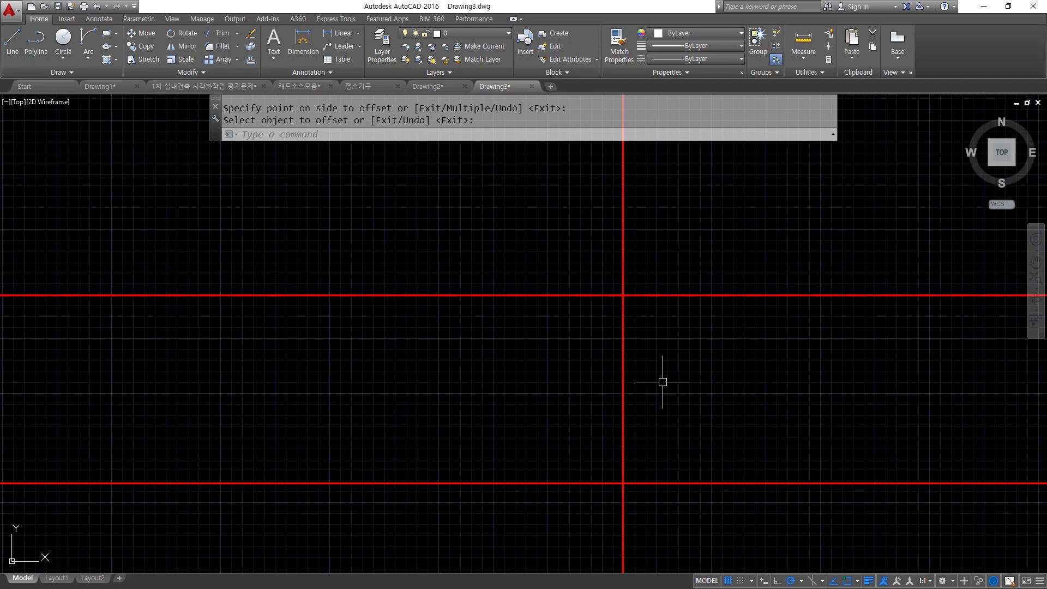
Step: Offset the upper horizontal center line 2400 upward
text(o)
key(Return)
text(2400)
key(Return)
click(682, 295)
click(687, 257)
key(Return)
Step: Offset the topmost horizontal center line another 3000 upward
key(Return)
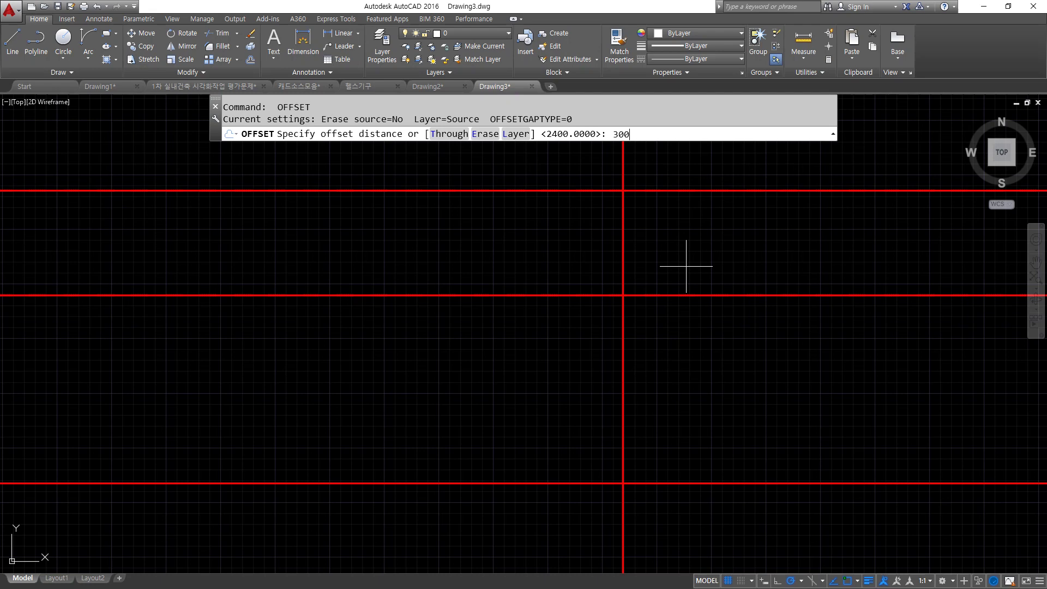
text(3000)
key(Return)
middle_drag(686, 266, 705, 336)
click(676, 269)
click(671, 243)
key(Return)
scroll(671, 272, down, 2)
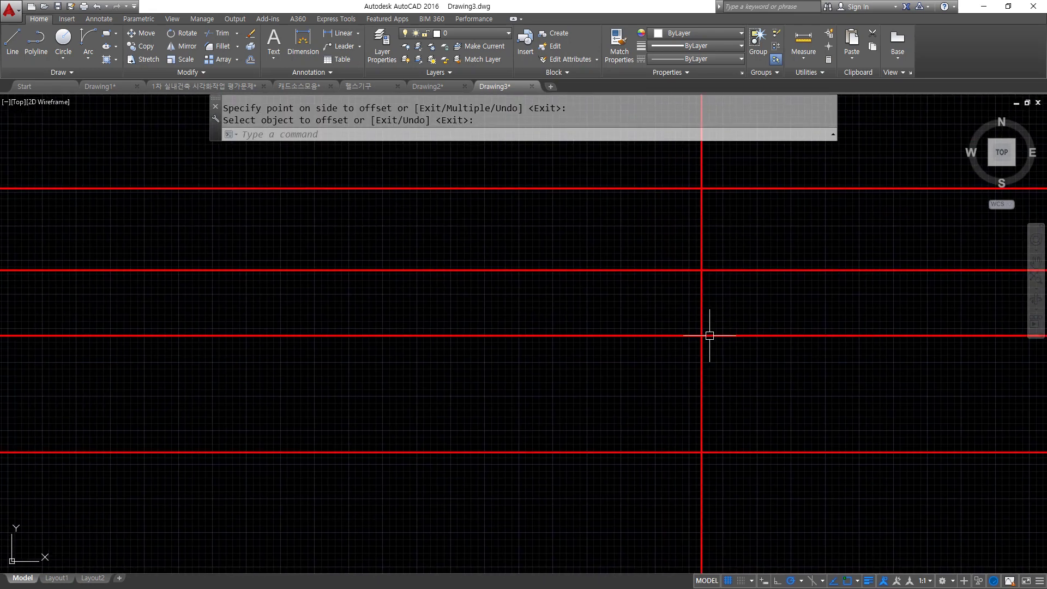
Step: Offset the vertical center line 1300 to the left
text(o)
key(Return)
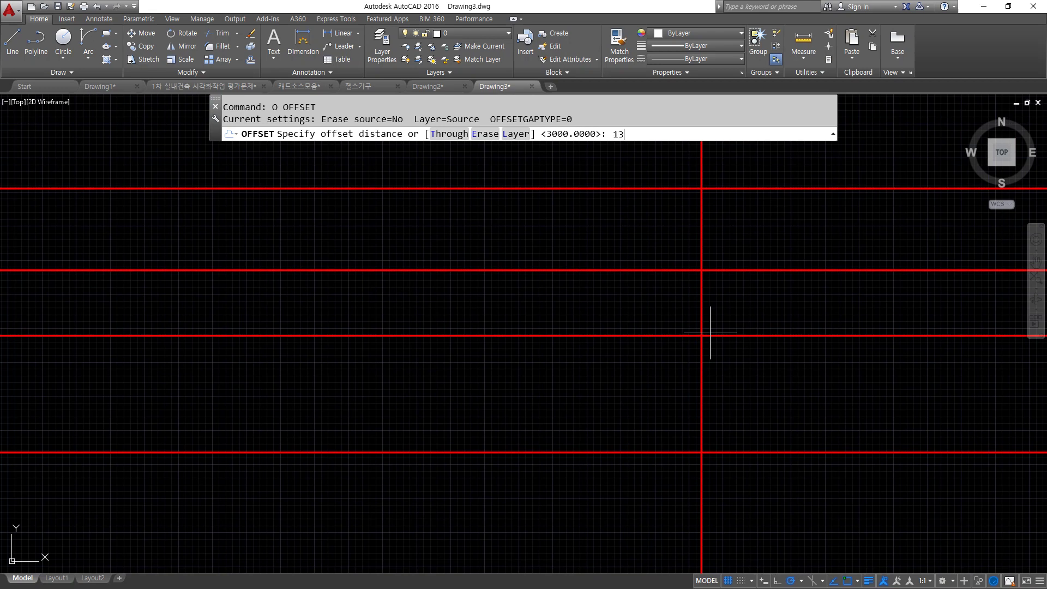
text(1300)
key(Return)
click(701, 241)
click(644, 244)
key(Return)
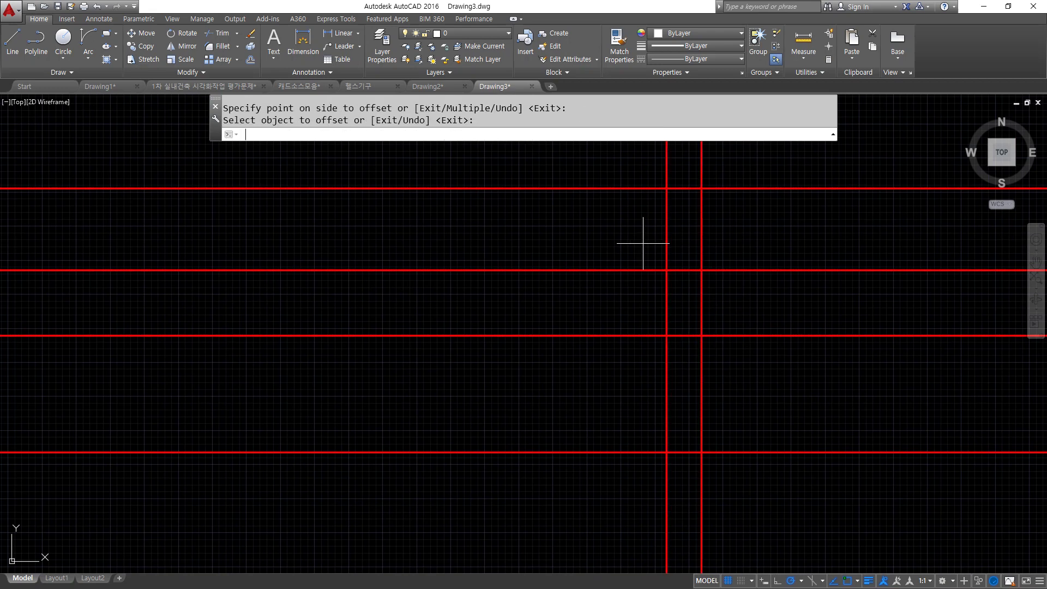
Step: Offset the leftmost vertical center line 3300 to the left
key(Return)
text(3300)
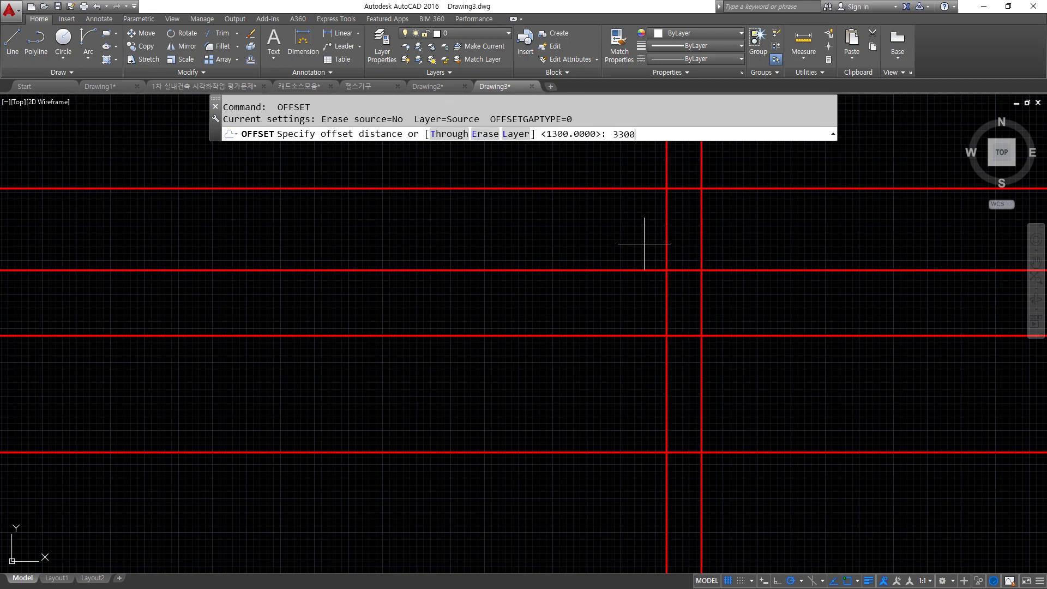
key(Return)
click(667, 228)
click(580, 237)
key(Return)
Step: Add a fourth vertical center line by offsetting the leftmost one 4000 to the left
key(Return)
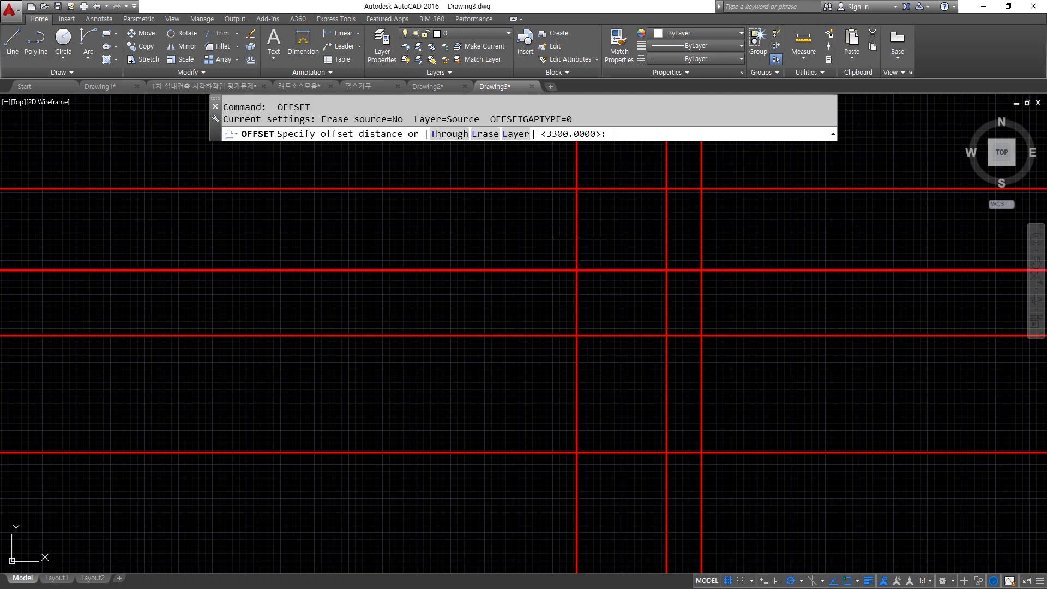
text(4000)
key(Return)
click(579, 238)
click(498, 246)
key(Return)
Step: Add a fifth vertical center line by offsetting the leftmost one 3600 to the left
key(Return)
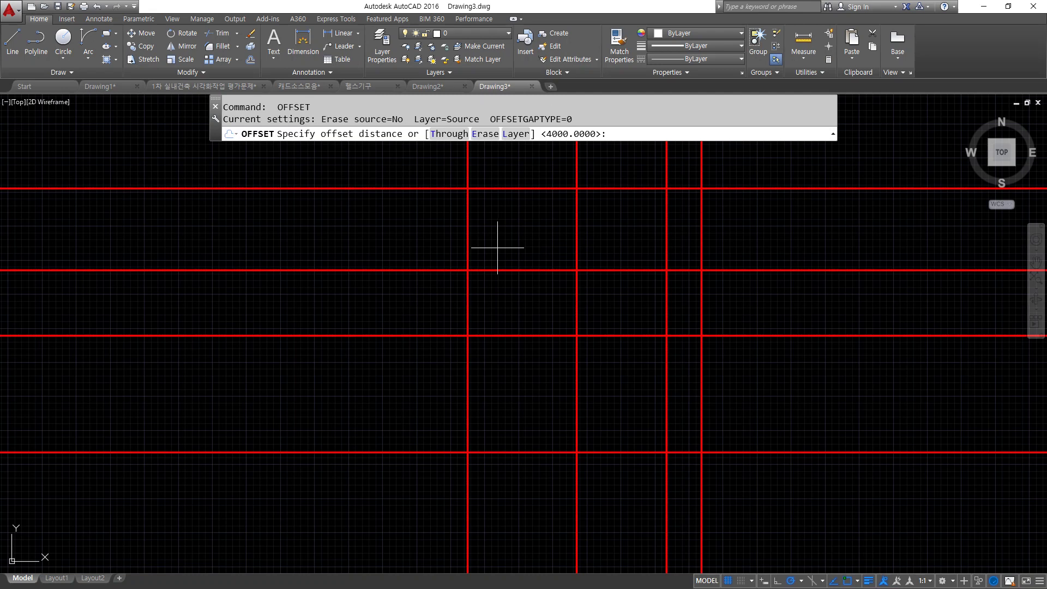
text(3600)
key(Return)
click(467, 240)
click(344, 250)
key(Return)
Step: Add a sixth vertical center line by offsetting the leftmost one 1800 to the left
key(Return)
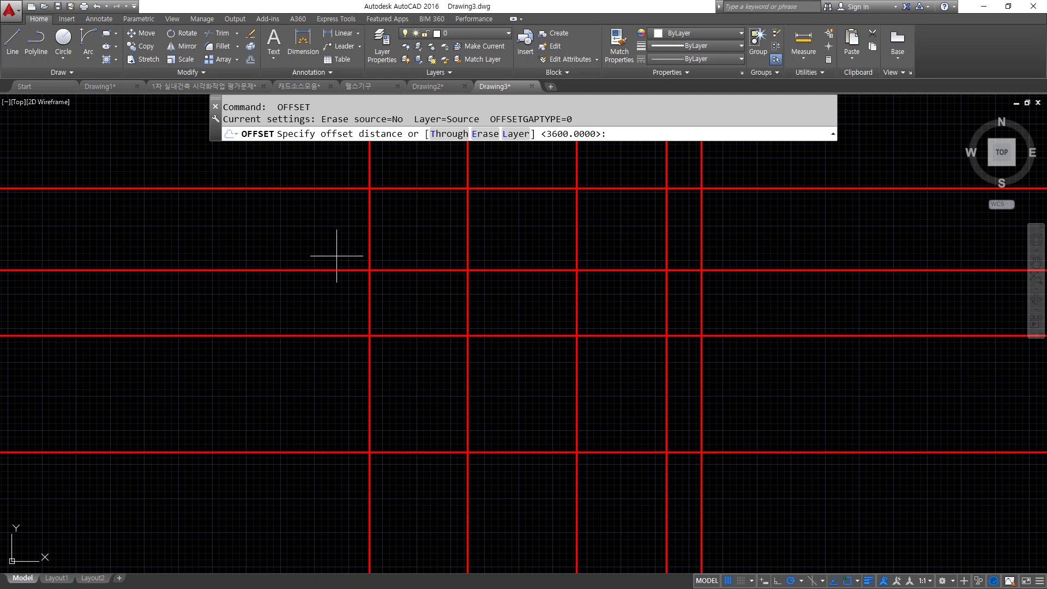
text(1800)
key(Return)
click(370, 240)
click(284, 247)
key(Return)
Step: Trim all center lines where they overhang the outer rectangle of the grid on its four sides
text(tr)
key(Return)
key(Return)
drag(874, 514, 755, 180)
drag(788, 509, 229, 184)
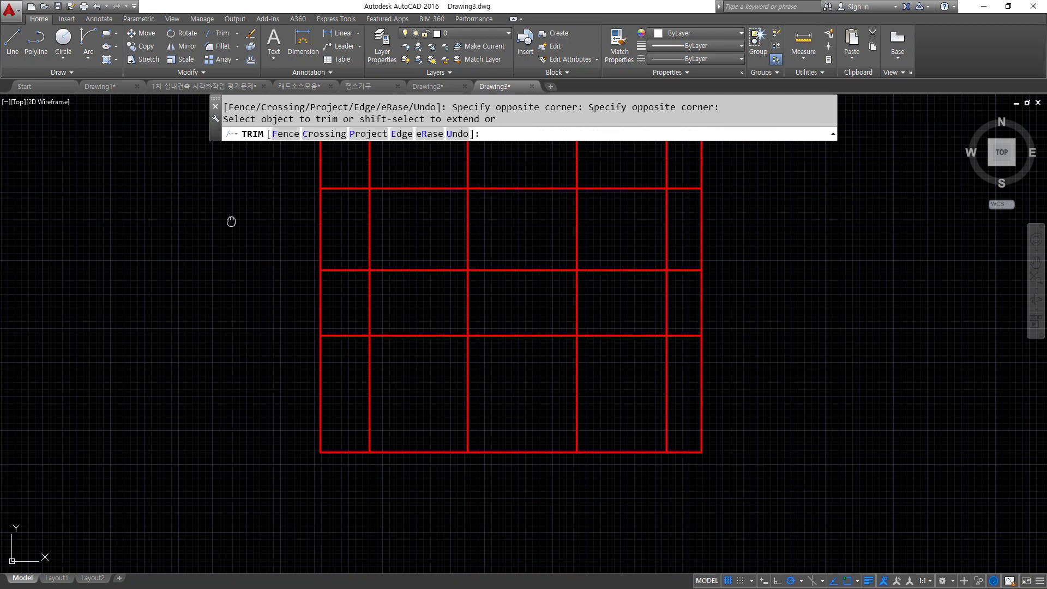
middle_drag(229, 222, 207, 323)
drag(749, 239, 251, 167)
Step: Trim the outer edges of the grid's top-left and top-right corner cells so both corners are cut out
middle_drag(407, 365, 398, 304)
scroll(398, 304, up, 2)
drag(255, 234, 240, 176)
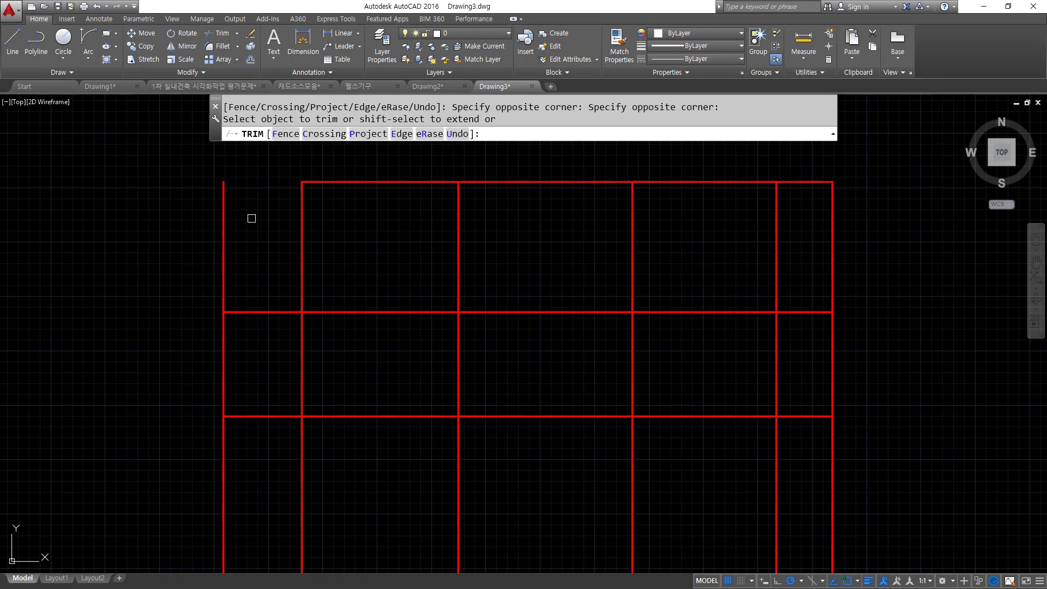
click(223, 229)
drag(873, 143, 819, 265)
middle_drag(857, 278, 847, 252)
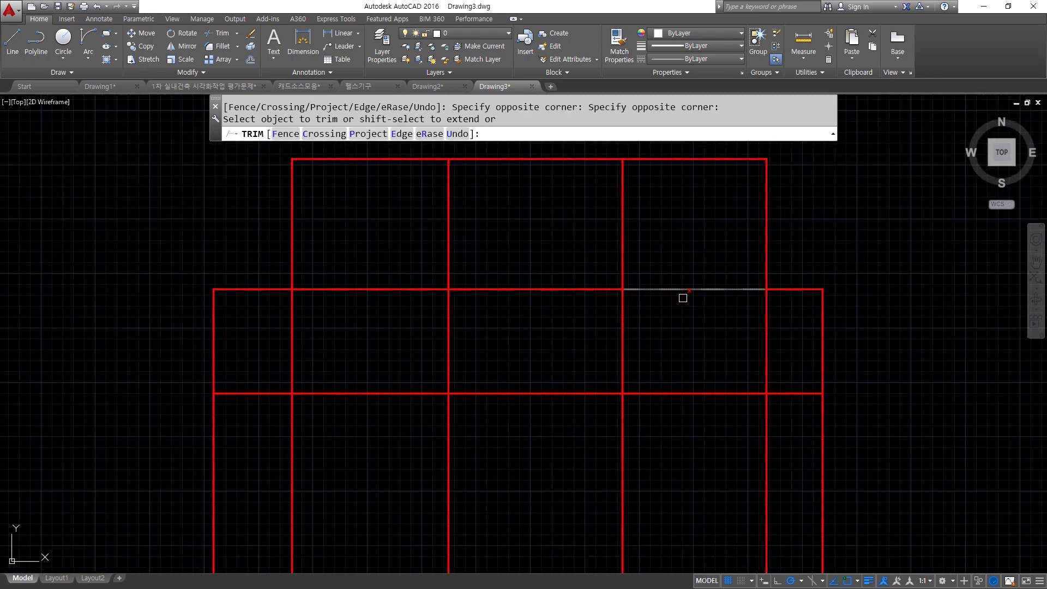
key(Return)
key(Return)
drag(690, 283, 655, 320)
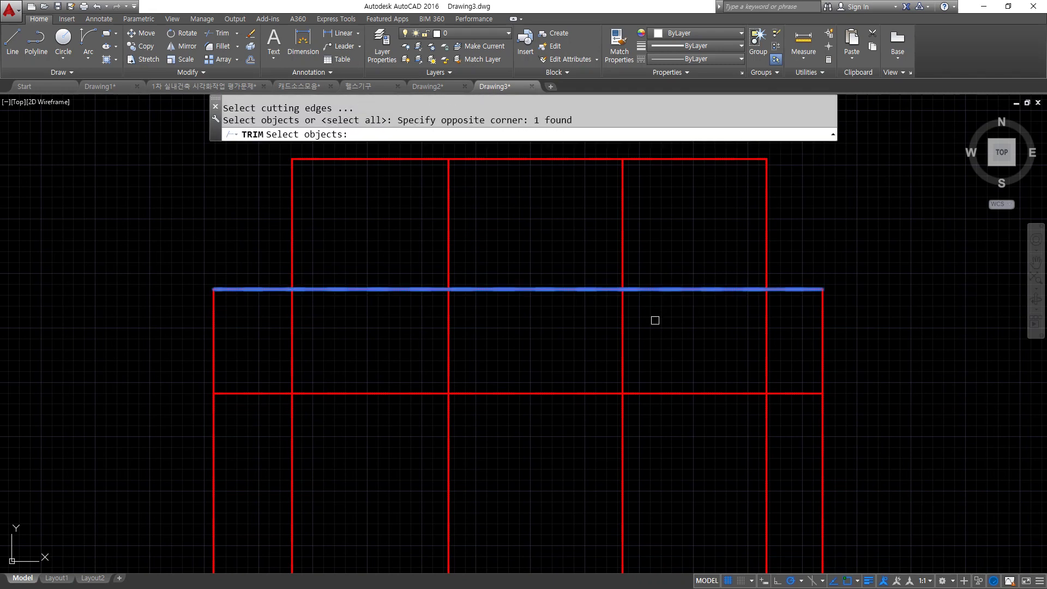
drag(785, 327, 270, 358)
key(Escape)
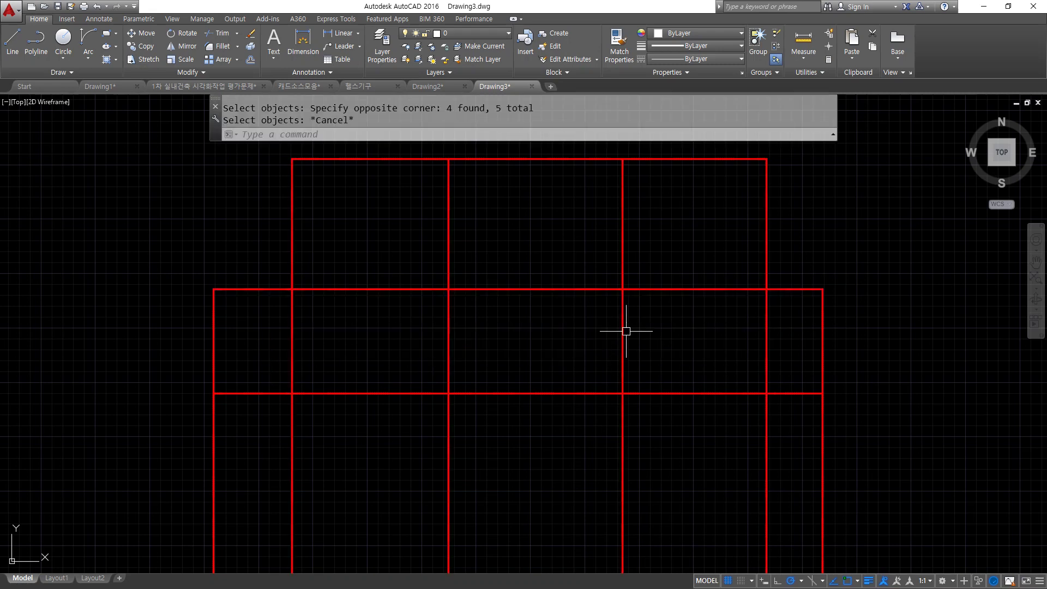
Step: Trim the four inner vertical lines below the second horizontal line from the top, using that line as cutting edge
key(Return)
click(582, 288)
key(Return)
drag(790, 345, 252, 375)
key(Return)
Step: Offset the left edge of the lower block 4200 to the right
scroll(271, 385, down, 2)
scroll(316, 389, up, 2)
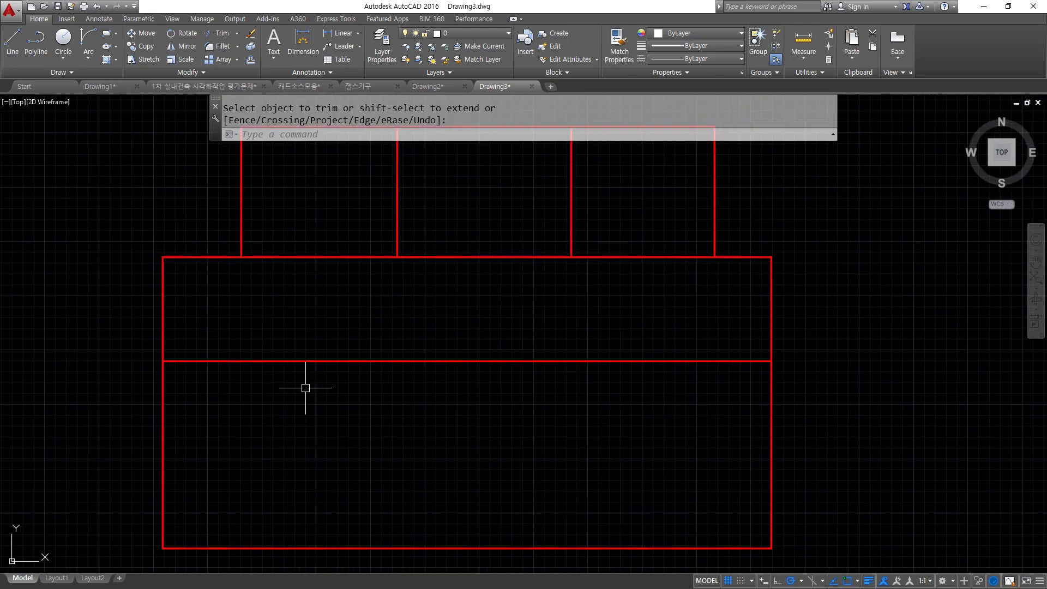
text(o)
key(Return)
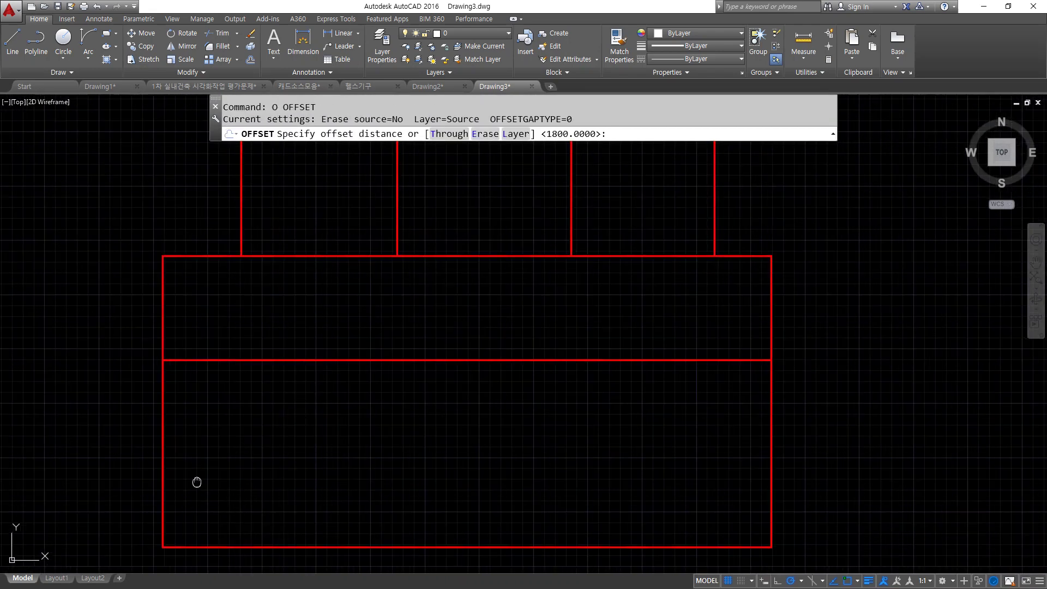
text(42)
key(Return)
click(159, 456)
click(362, 451)
key(Return)
Step: Offset the new inner vertical line 1800 to the right
key(Return)
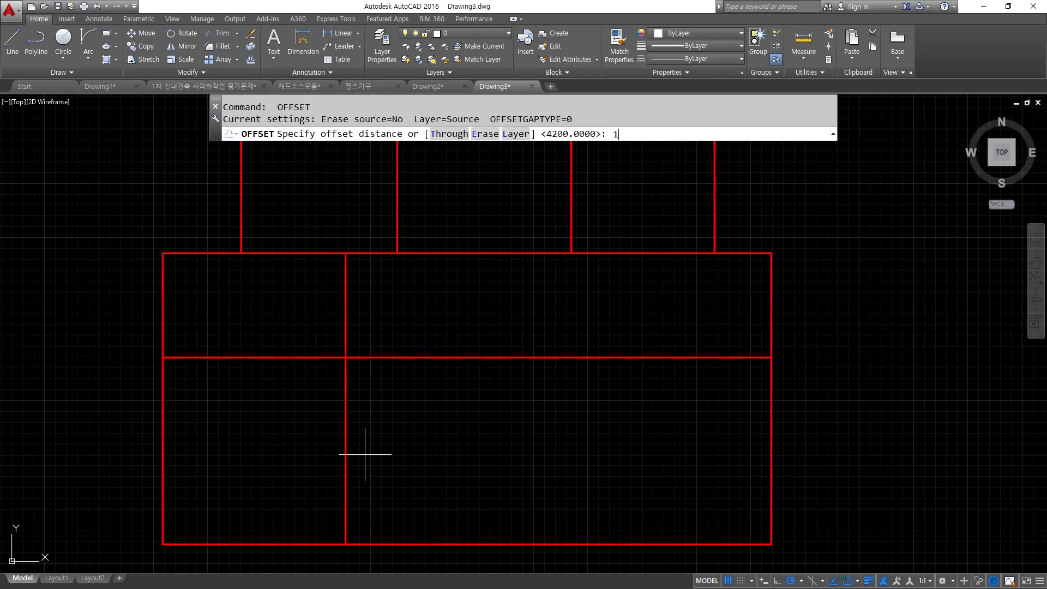
key(Return)
click(346, 468)
click(480, 470)
key(Return)
Step: Offset the second inner vertical line of the lower block 1600 to the right
key(Return)
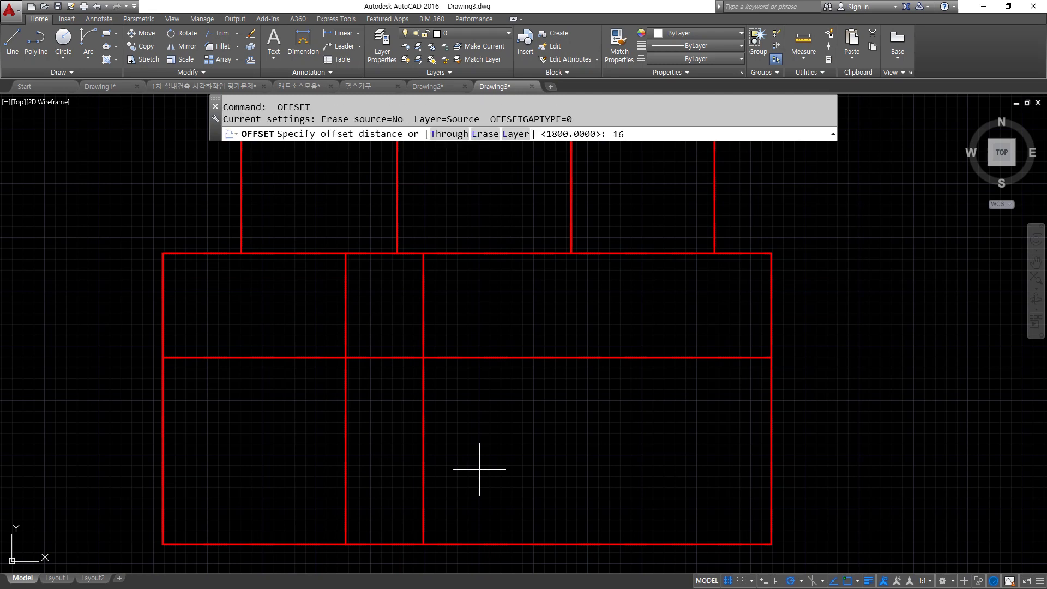
text(1600)
key(Return)
click(424, 474)
click(564, 475)
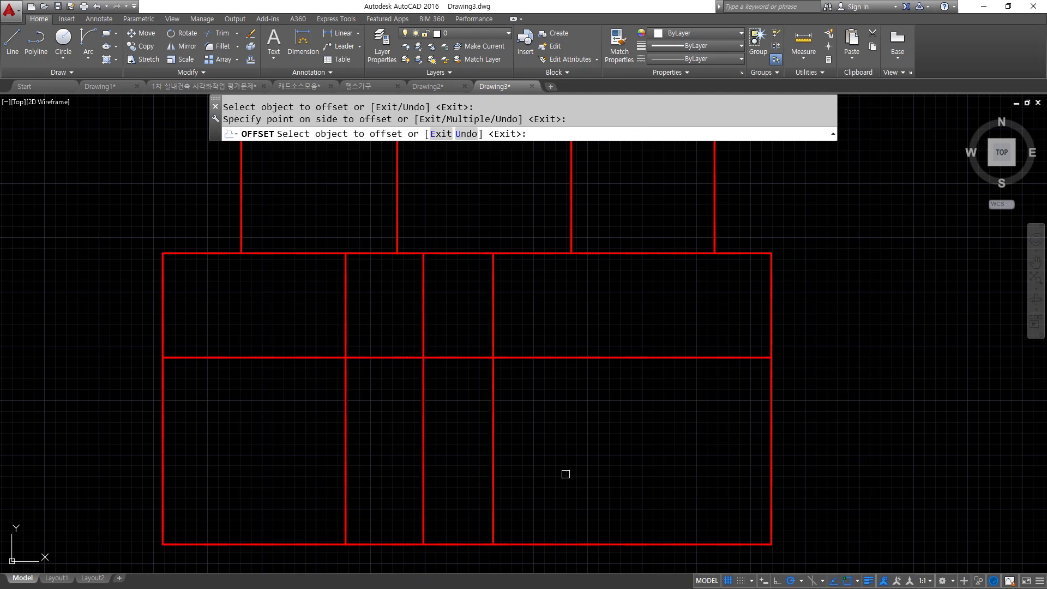
key(Return)
Step: Offset the third inner vertical line of the lower block 1900 to the right
key(Return)
text(1900)
key(Return)
click(494, 470)
click(706, 467)
key(Return)
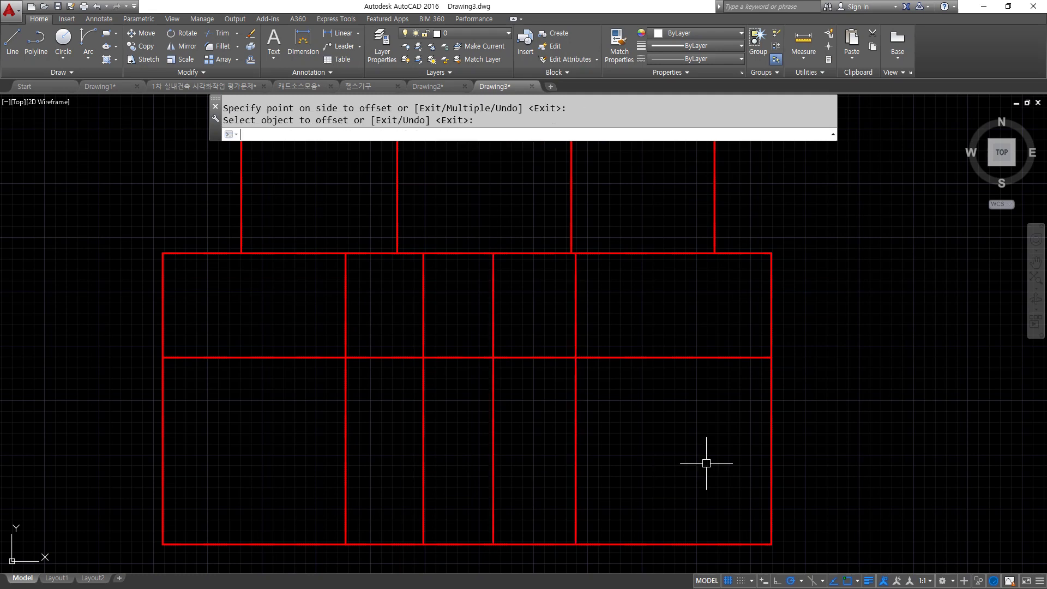
Step: Offset the middle horizontal line of the lower block 2100 downward
key(Return)
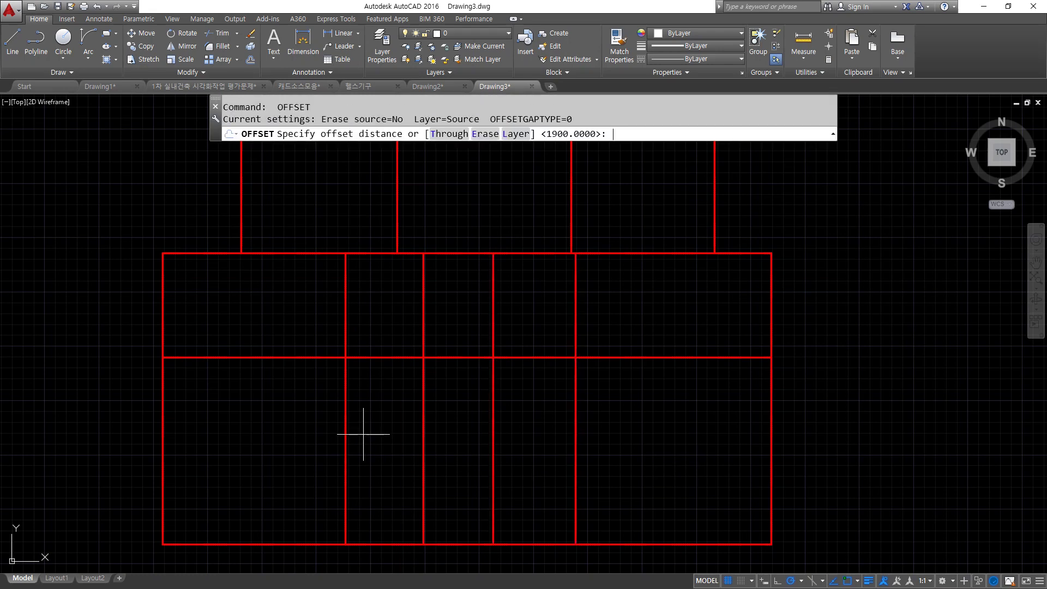
text(2100)
key(Return)
click(221, 358)
click(224, 458)
key(Return)
Step: Offset the new horizontal line 1200 downward
key(Return)
text(1200)
key(Return)
click(243, 448)
click(243, 486)
key(Return)
Step: Fillet the bottom edge with the rightmost inner vertical line into a square corner, keeping the right part of the edge
text(f)
key(Return)
click(604, 544)
click(581, 527)
click(581, 527)
click(577, 518)
key(Return)
click(577, 518)
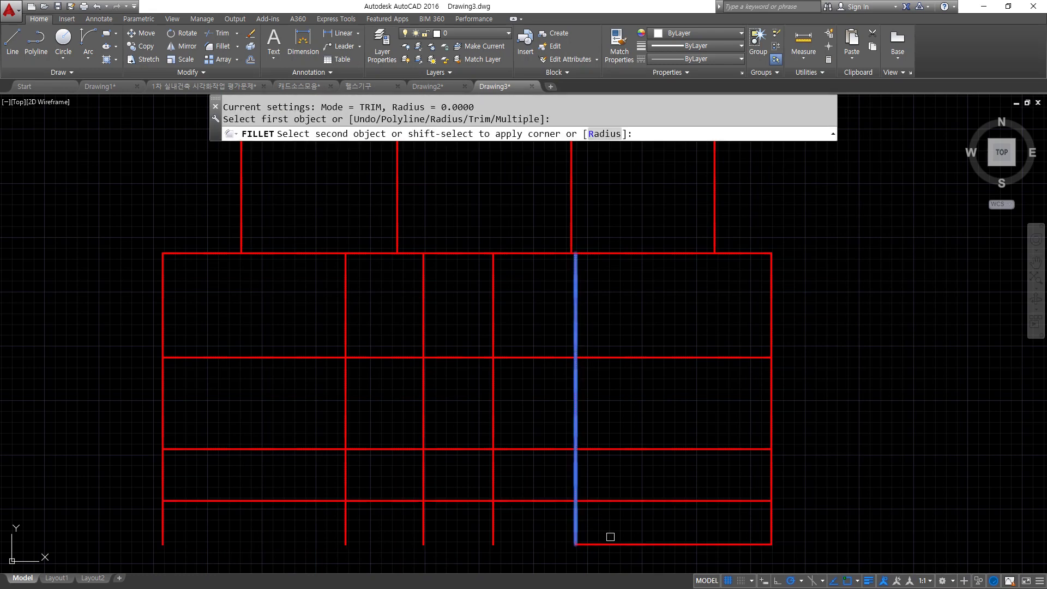
key(Escape)
Step: Trim the vertical stubs below the 1200 offset line and both lower horizontal lines inside the right-hand bay
text(tr)
key(Return)
key(Return)
click(530, 549)
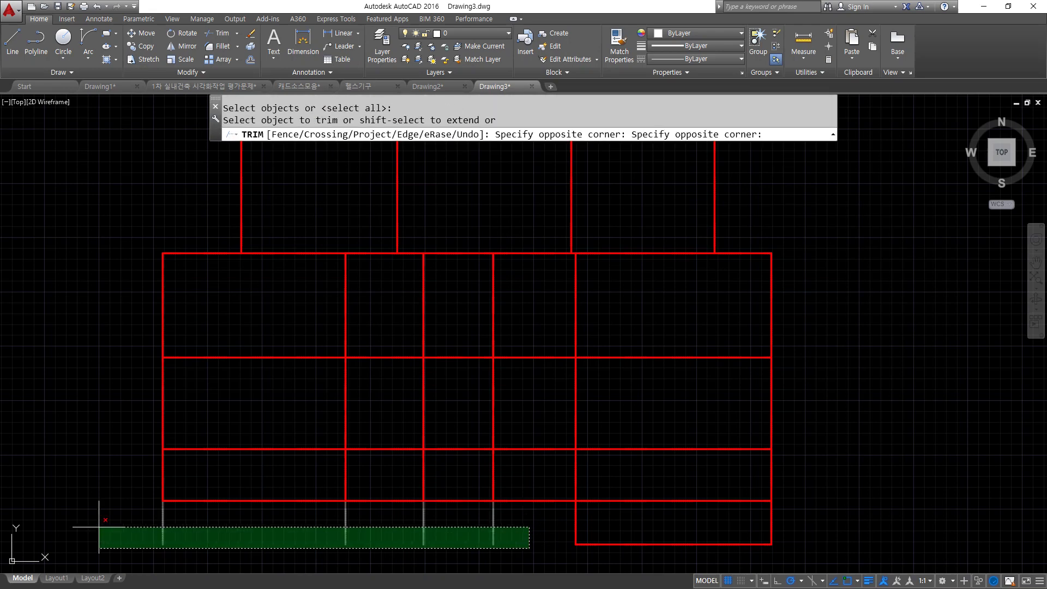
click(99, 527)
click(587, 543)
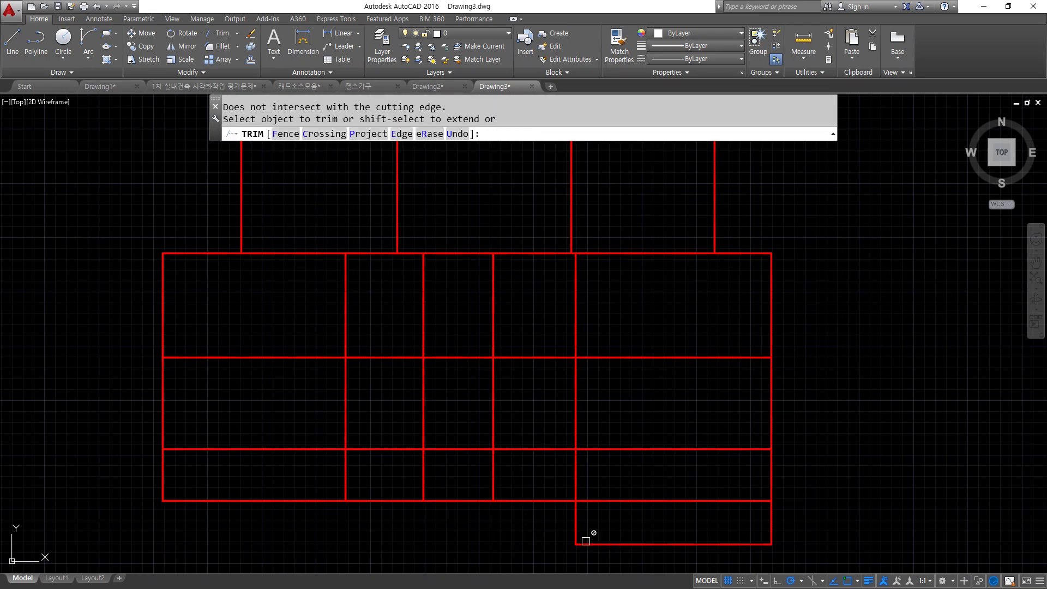
click(669, 513)
click(654, 429)
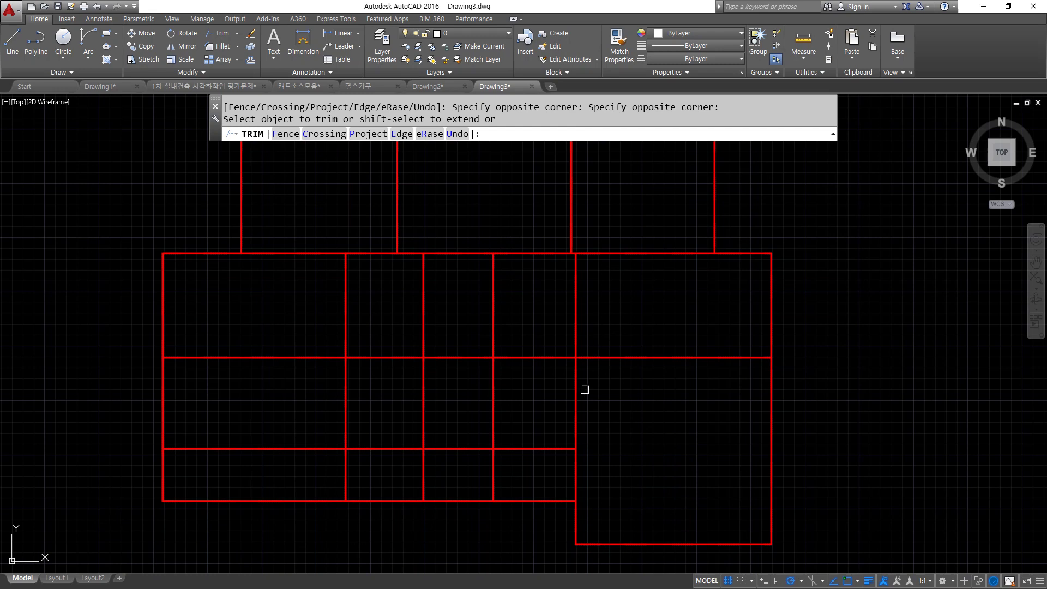
Step: Trim the three right inner vertical lines above the 2100 offset line, up to the block's top edge
click(597, 323)
click(418, 304)
click(602, 412)
click(391, 378)
key(Return)
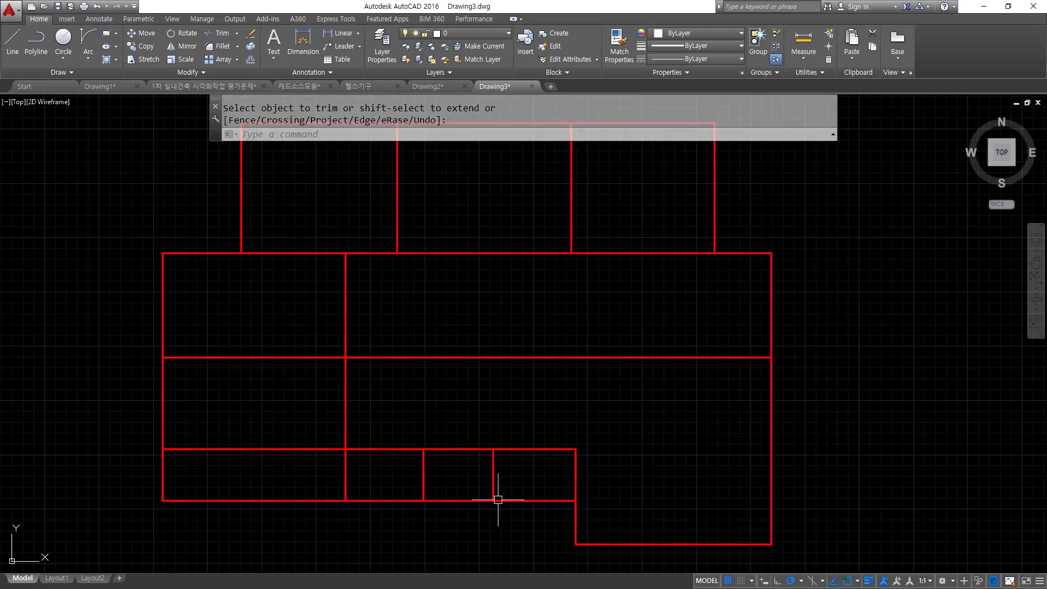
Step: Trim the lowest horizontal line between the second and third inner vertical lines
text(t)
key(Return)
key(Return)
click(468, 500)
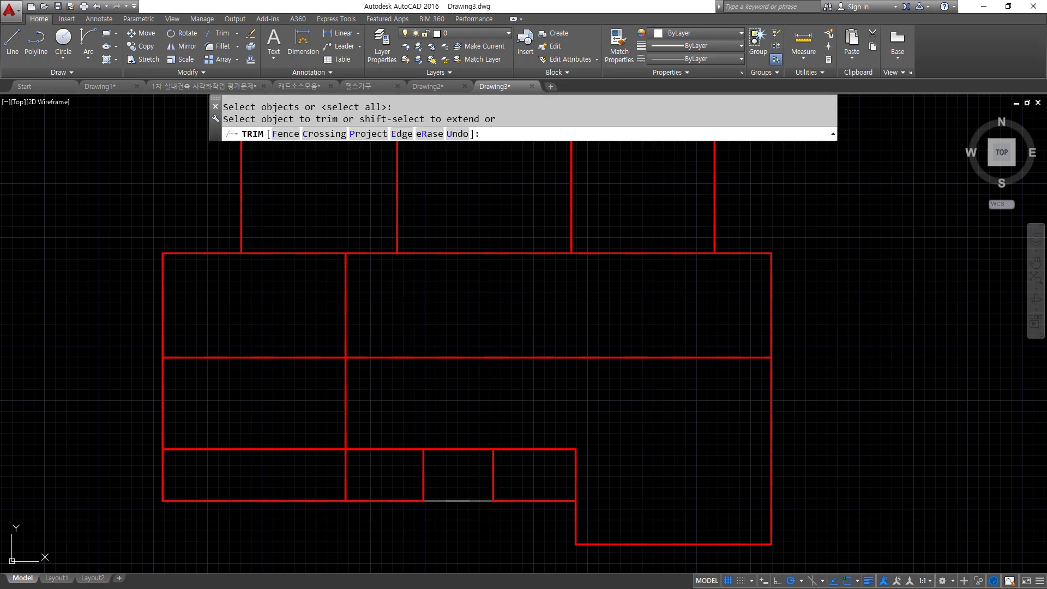
key(Return)
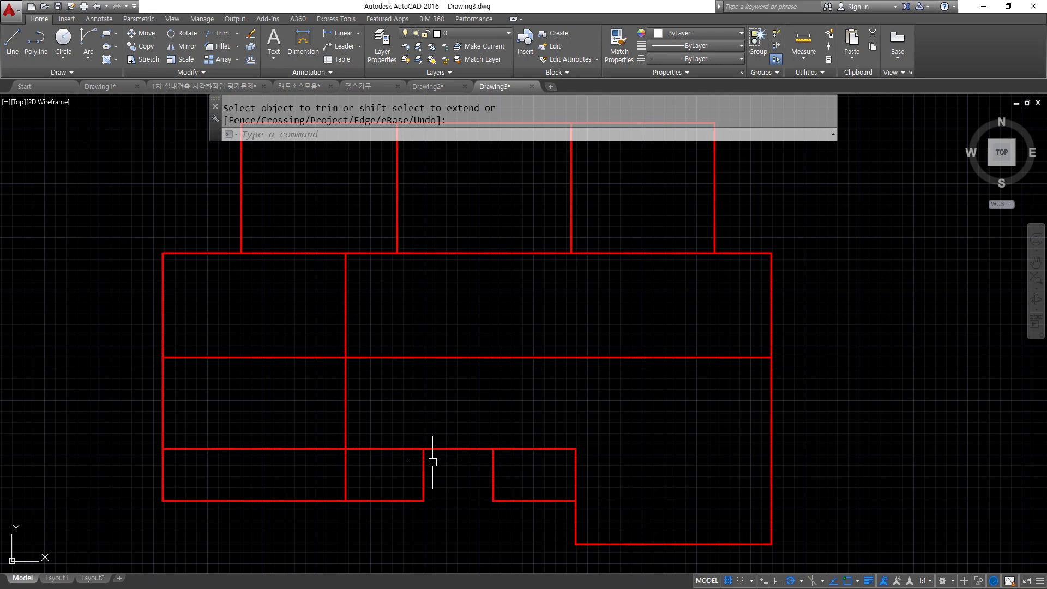
Step: Fillet the second inner vertical line with the middle horizontal line into a square corner, keeping the horizontal's left part
key(Return)
text(f)
key(Return)
click(423, 461)
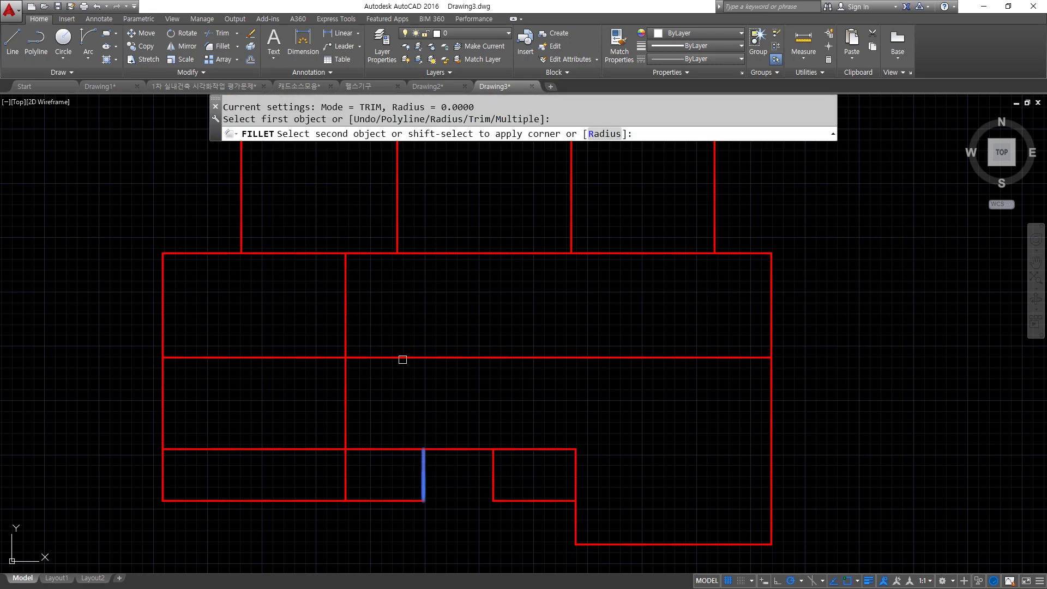
click(401, 356)
Step: Trim the three vertical segments between the two lowest horizontal lines at the block's lower left
text(t)
key(Return)
key(Return)
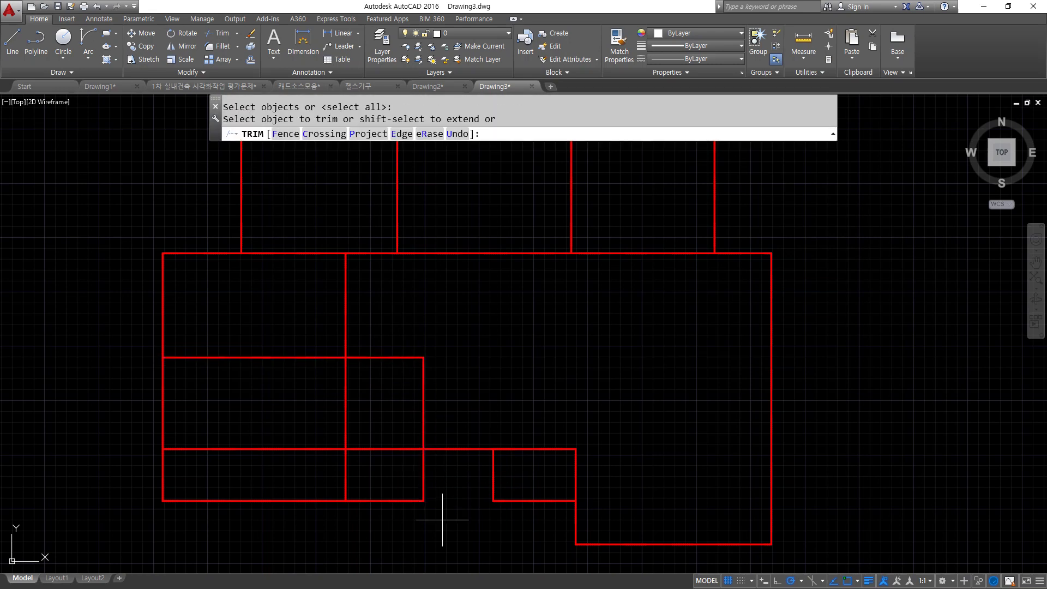
click(442, 519)
click(113, 485)
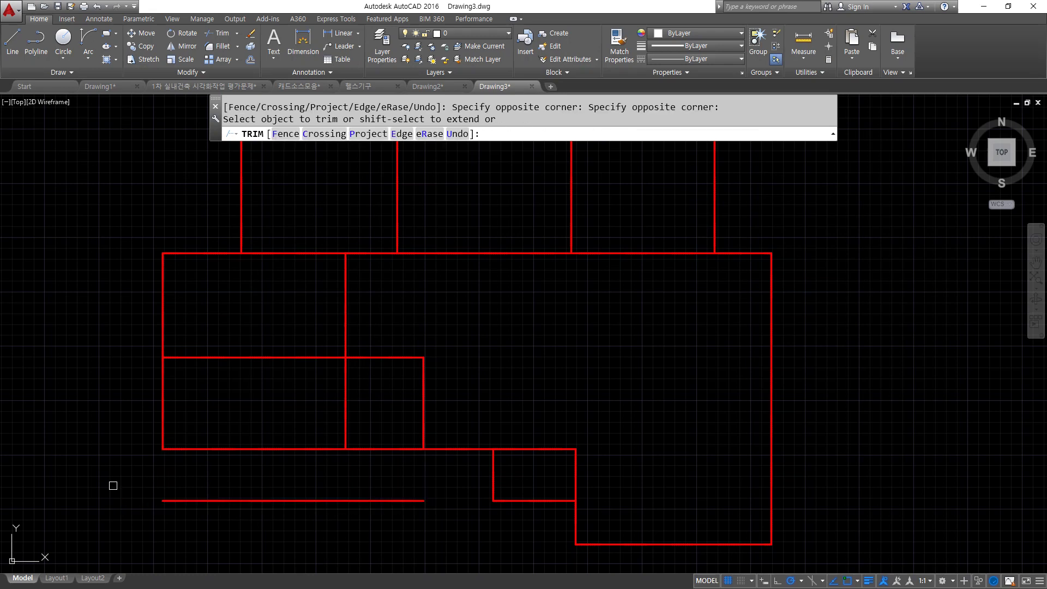
key(Return)
key(Escape)
Step: Erase the leftover horizontal line below the block's lower-left part
click(288, 501)
text(e)
key(Return)
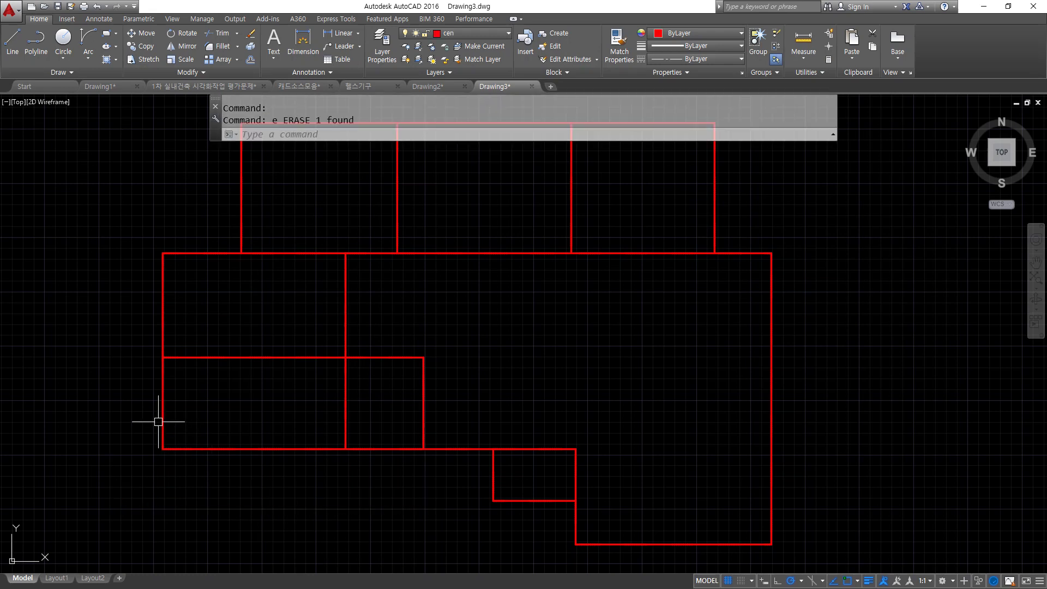
Step: Trim the middle horizontal line between the block's left edge and the first inner vertical line
text(tr)
key(Return)
key(Return)
click(289, 357)
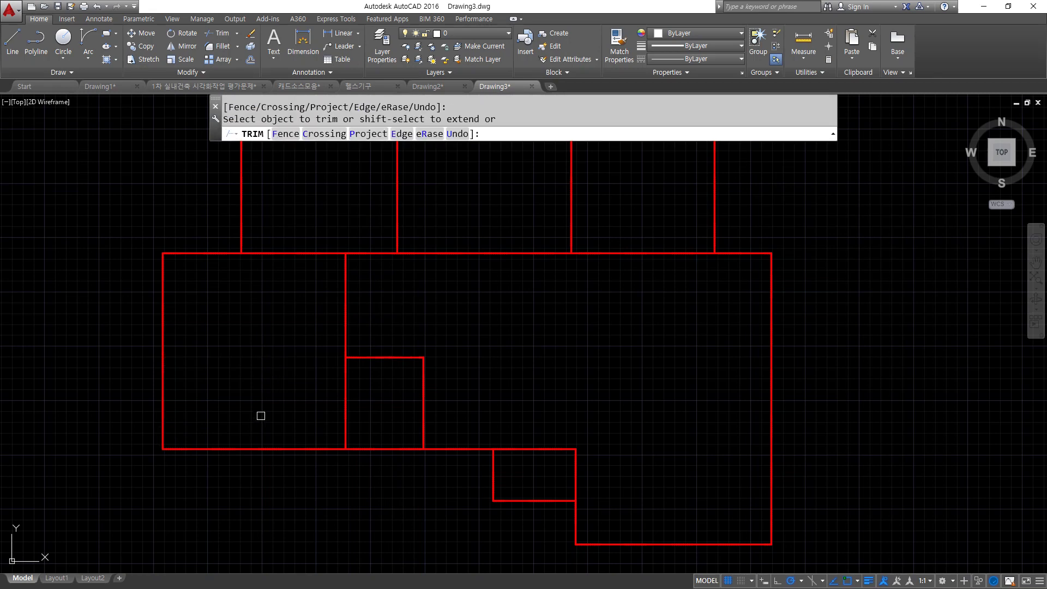
key(Return)
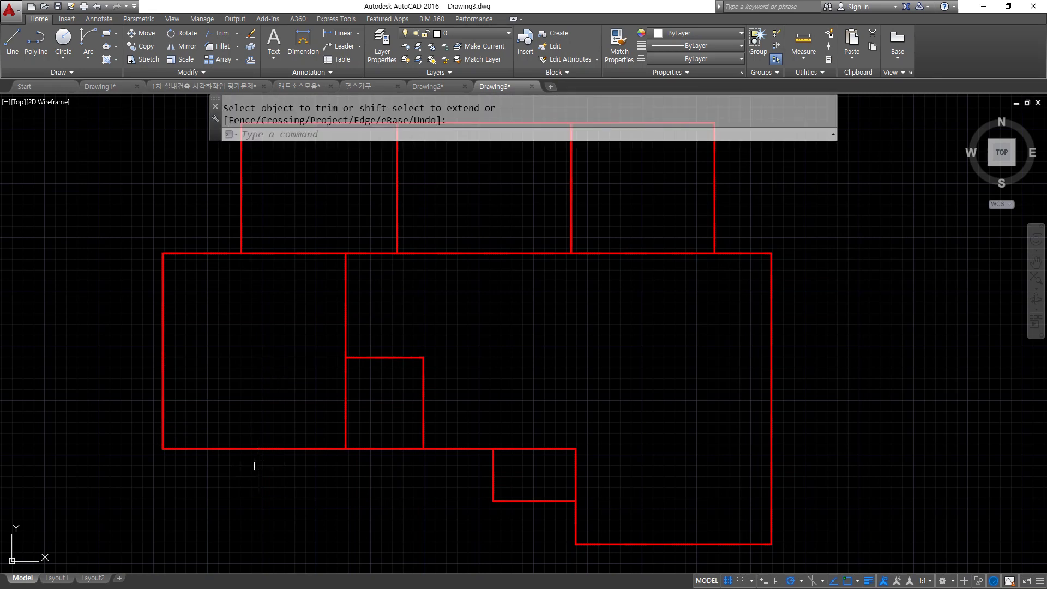
Step: Draw a horizontal line from the small inner room's upper right corner to the block's right edge
scroll(272, 449, down, 2)
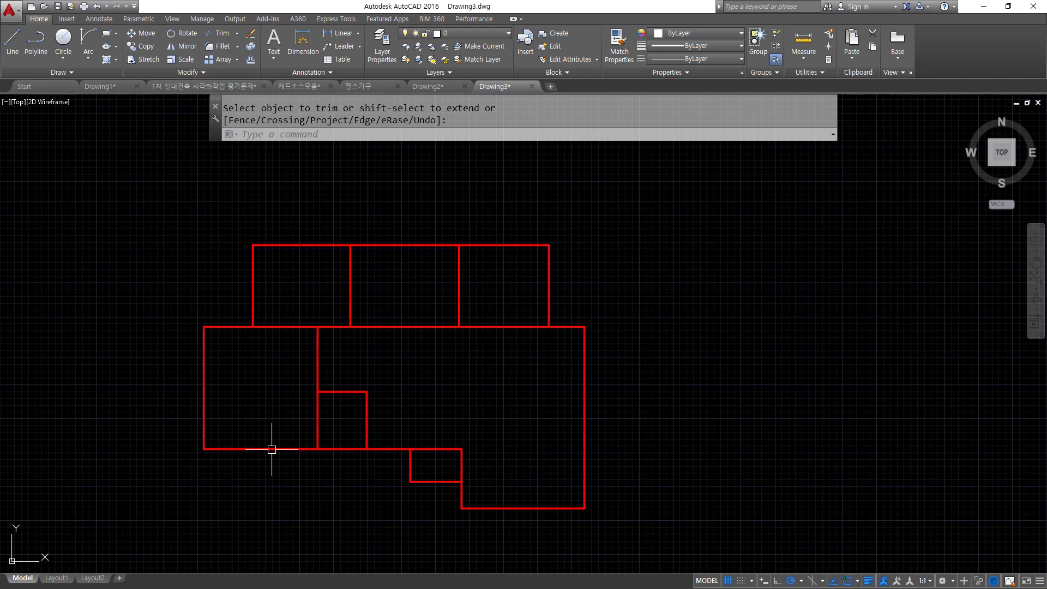
text(l)
key(Return)
click(367, 392)
click(585, 392)
key(Return)
Step: Draw a helper line along the upper right room's lower edge and a vertical from its midpoint down to the new horizontal line
key(Return)
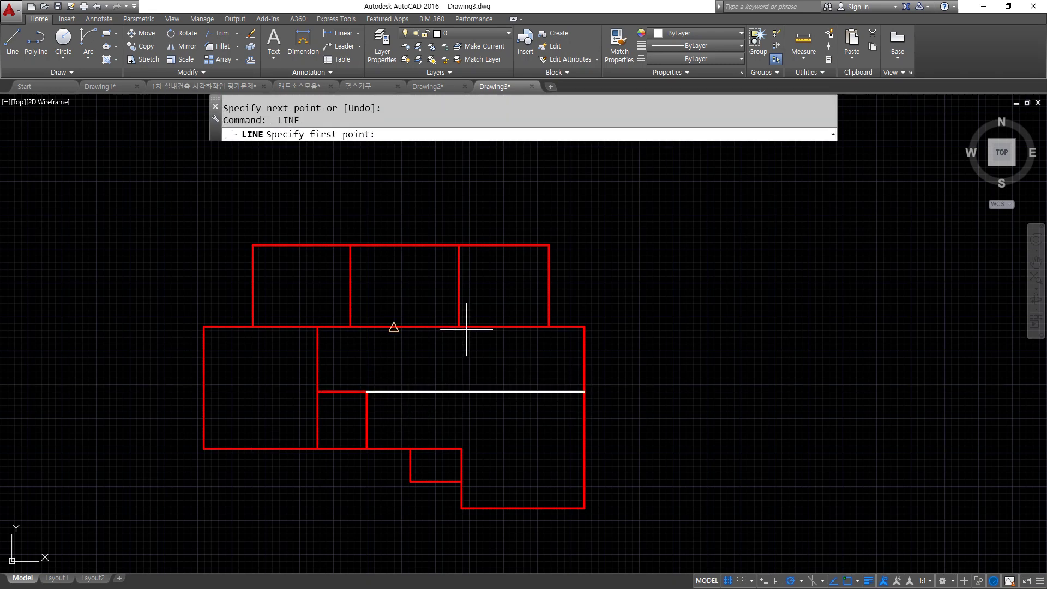
click(458, 327)
click(550, 326)
key(Return)
key(Return)
click(504, 327)
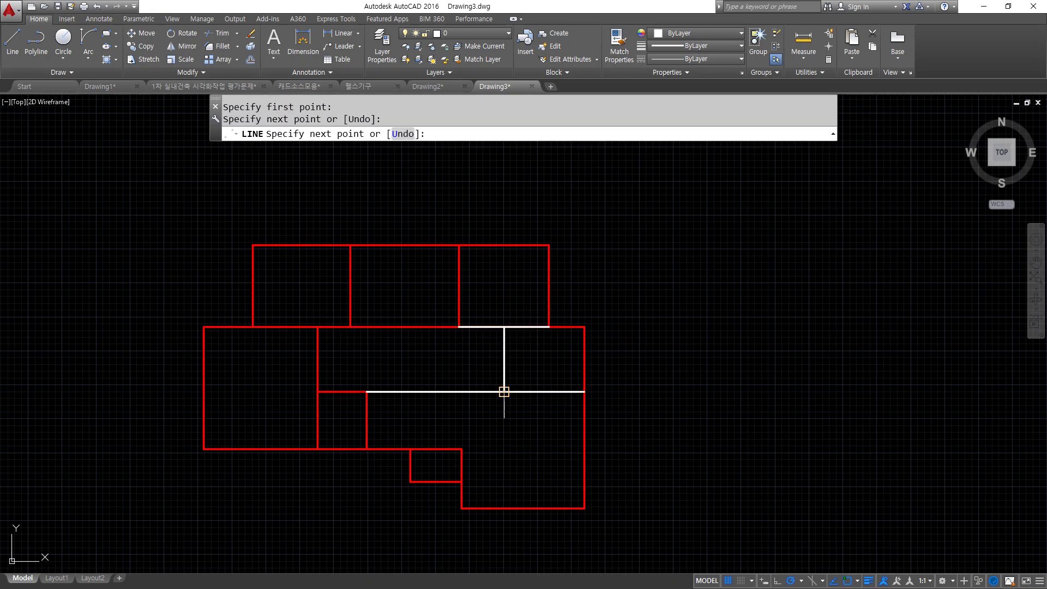
click(504, 391)
key(Return)
Step: Erase the helper line along the upper right room's lower edge
click(434, 312)
click(555, 334)
text(e)
key(Return)
Step: Fillet the new vertical line with the new horizontal line into a square corner, keeping the horizontal's right part
text(f)
key(Return)
click(505, 378)
click(541, 392)
Step: Match the properties of the block's red right edge onto the two new white lines
text(ma)
key(Return)
click(583, 370)
click(556, 370)
click(461, 431)
key(Return)
Step: Set the global linetype scale factor to 20
text(lts)
key(Return)
text(20)
key(Return)
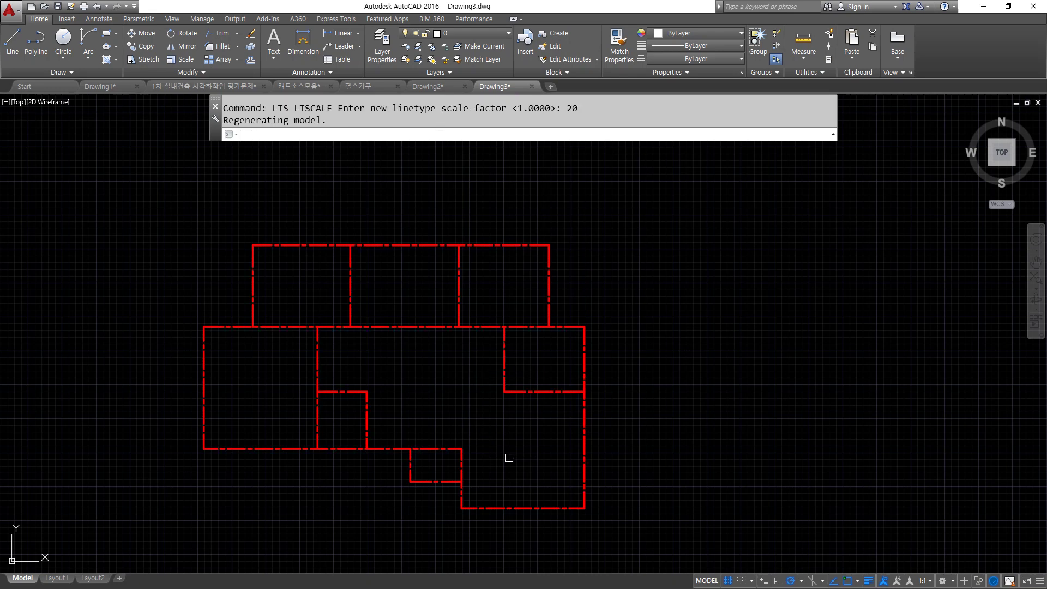
scroll(437, 475, up, 2)
scroll(570, 491, up, 1)
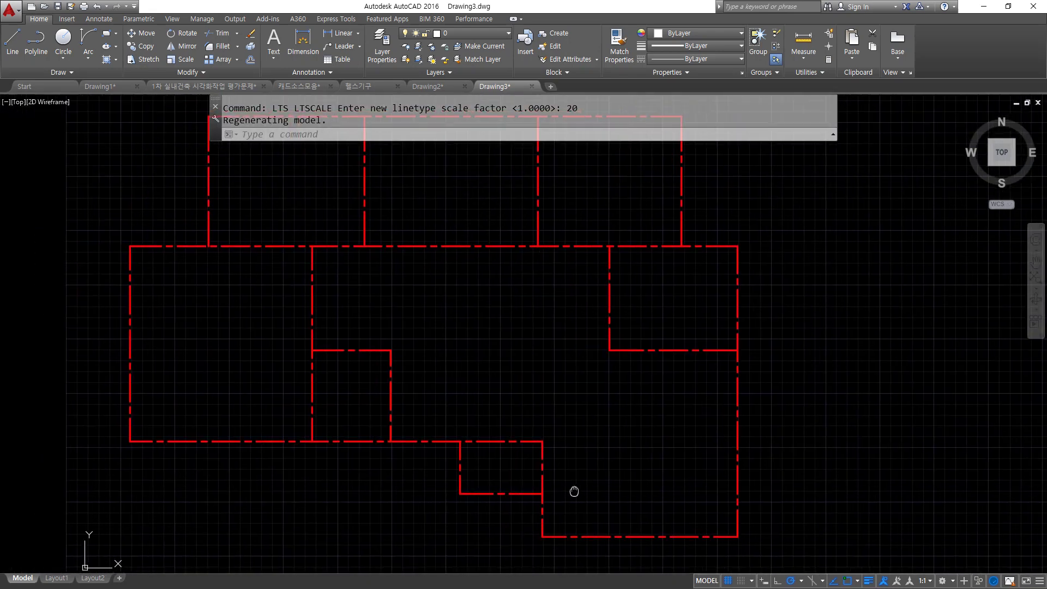
scroll(573, 489, down, 2)
middle_drag(570, 489, 533, 468)
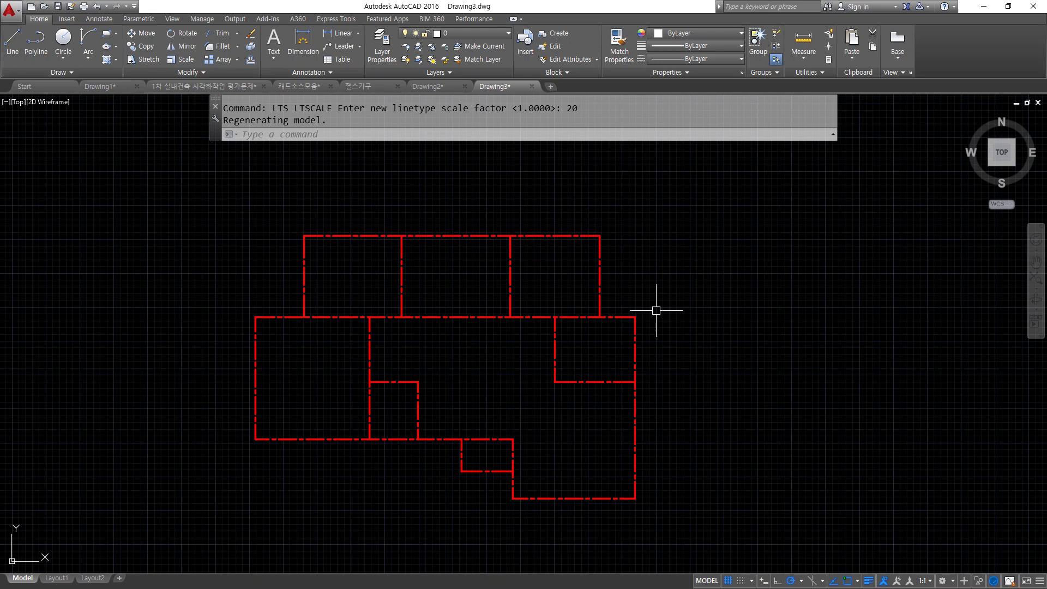
Step: Create a new multiline style named W200 based on STANDARD
text(mlstyle)
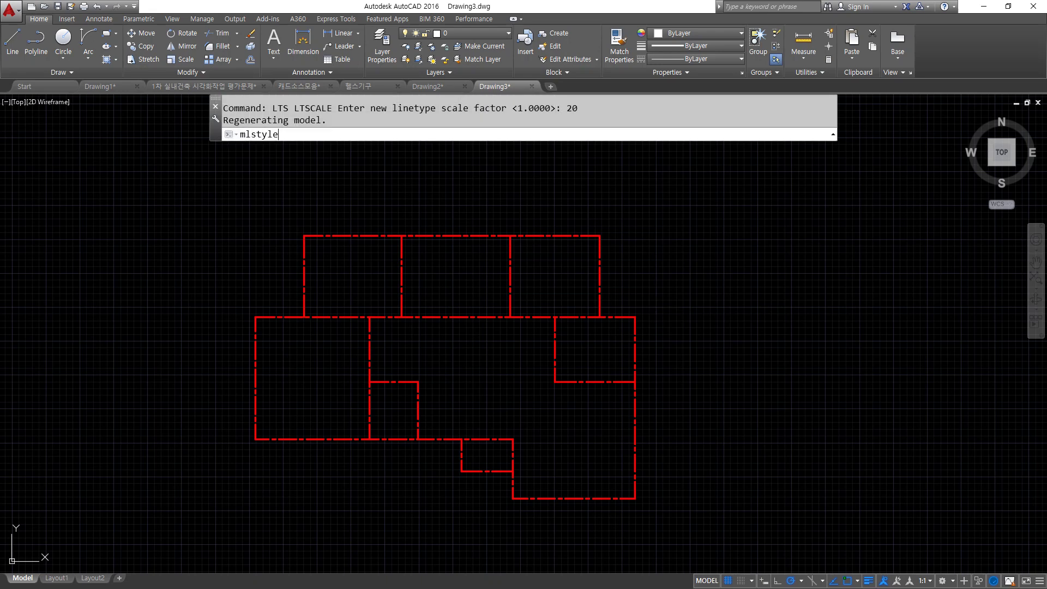
key(Return)
click(711, 225)
text(W200)
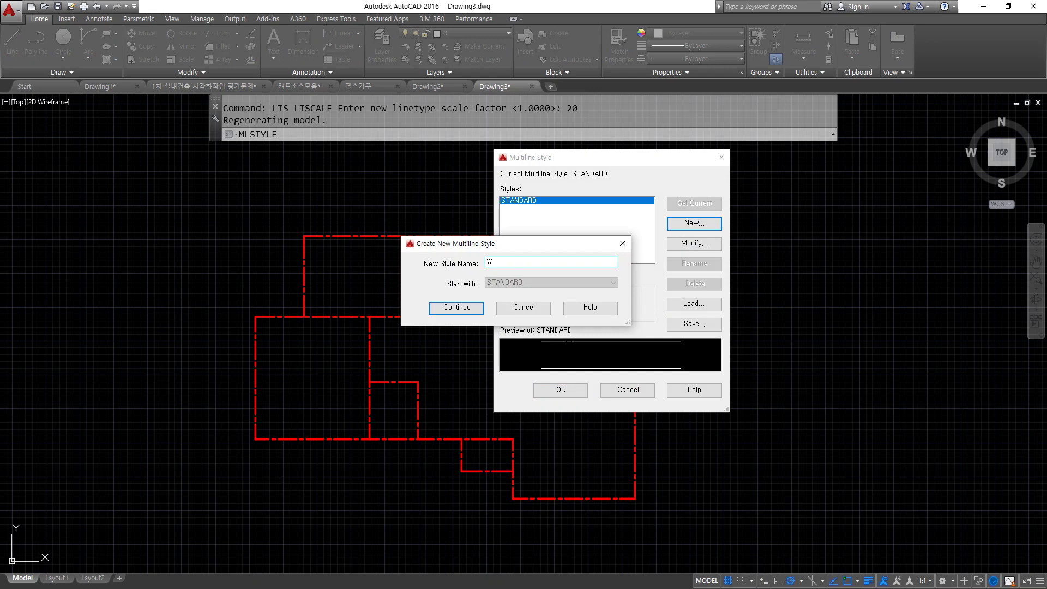
key(Return)
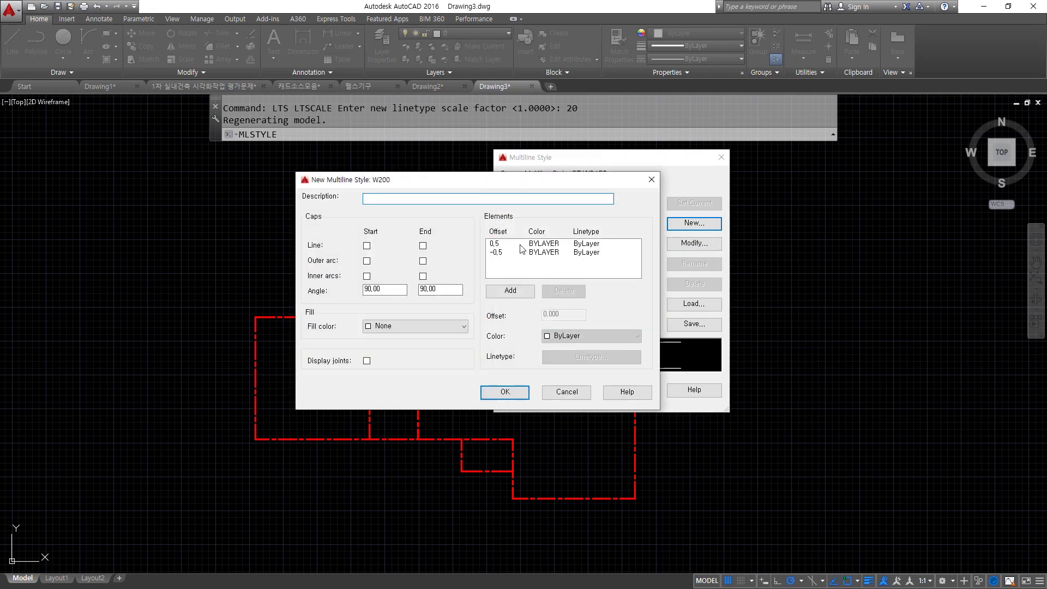
Step: Set the W200 style's two element offsets to 100 and -100 and accept the style
click(494, 246)
double_click(558, 315)
text(100)
click(497, 252)
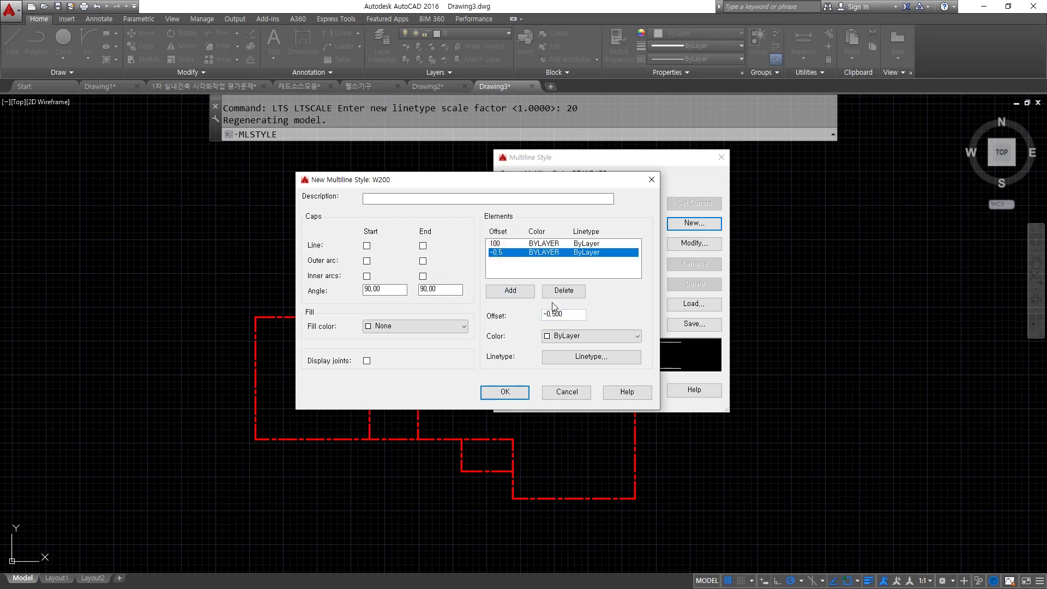
double_click(568, 314)
text(-100)
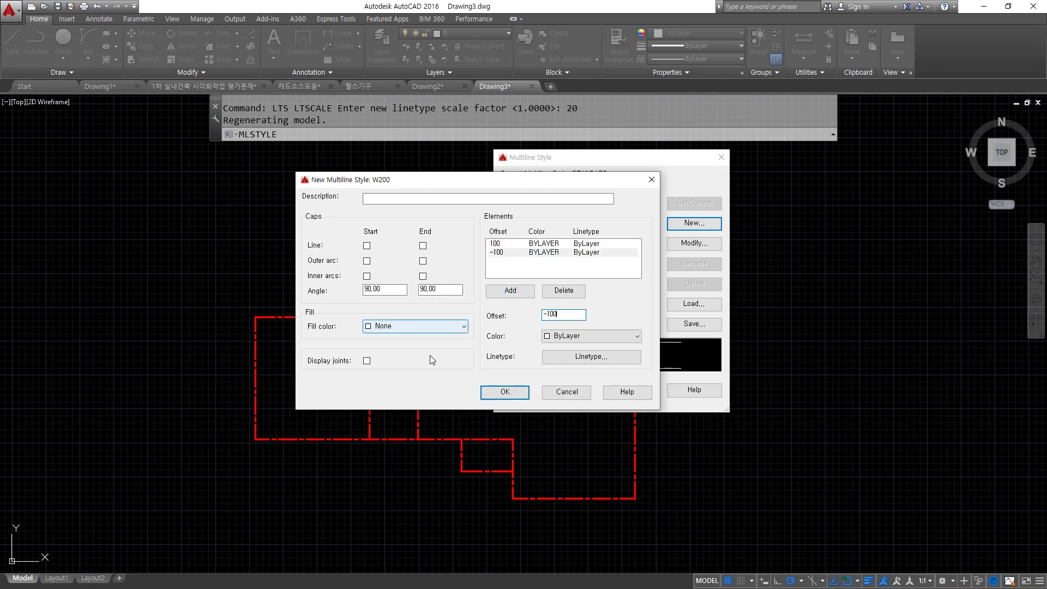
click(512, 391)
Step: Create a multiline style named W420 based on W200 and add two more elements to it
click(696, 224)
text(W420)
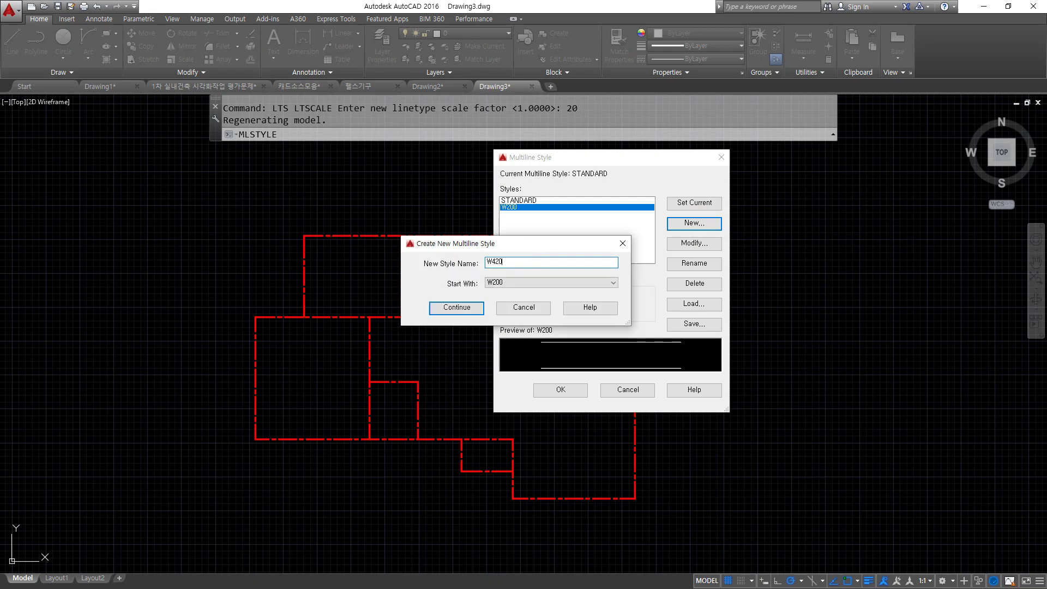
click(470, 309)
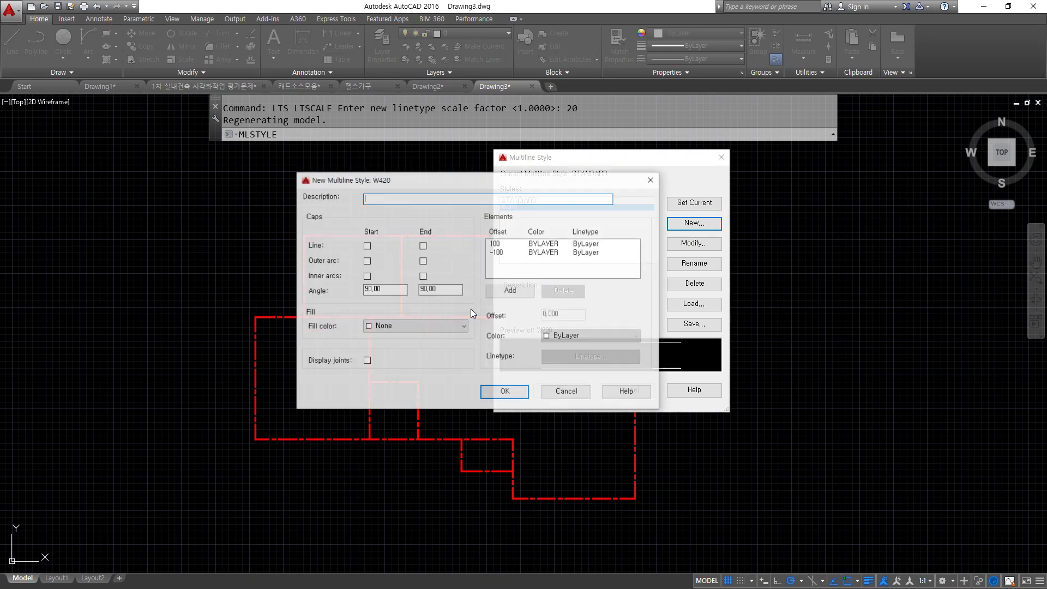
click(510, 291)
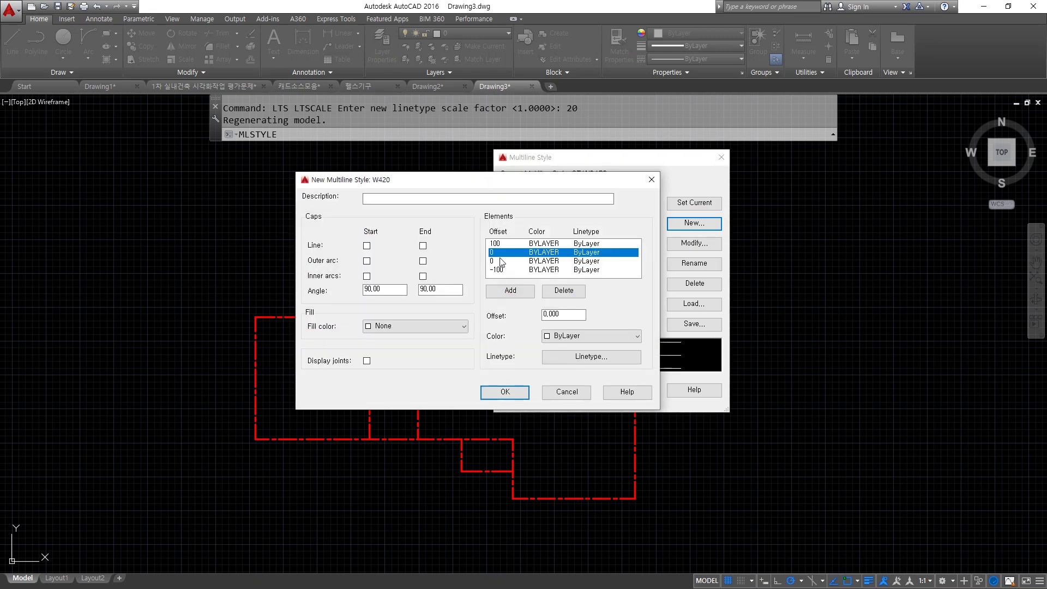
click(510, 292)
Step: Set the offsets of the two added W420 elements to 220 and 320 and accept the style
double_click(566, 313)
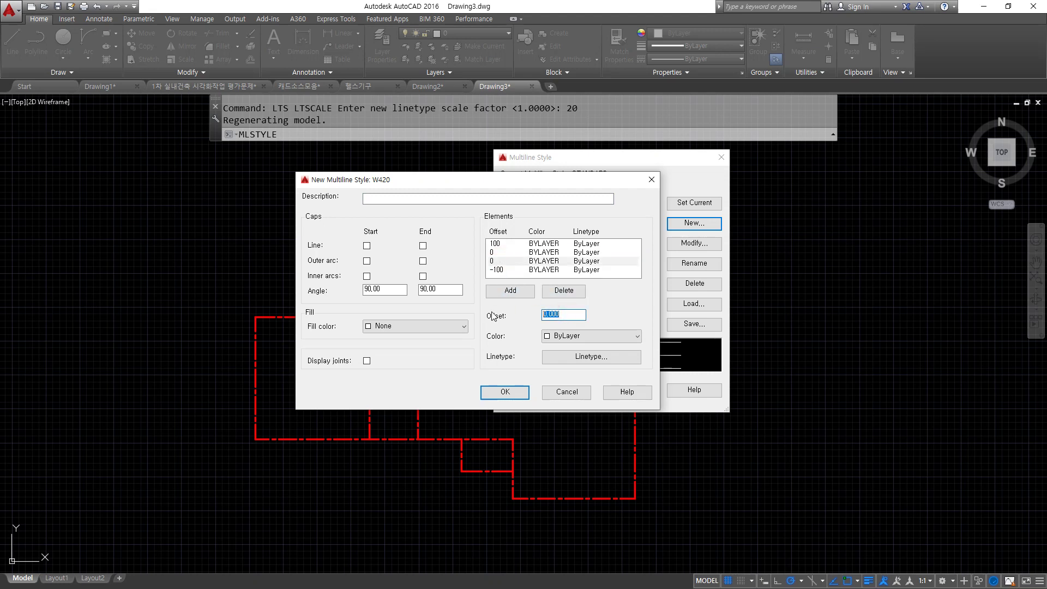
text(220)
click(504, 254)
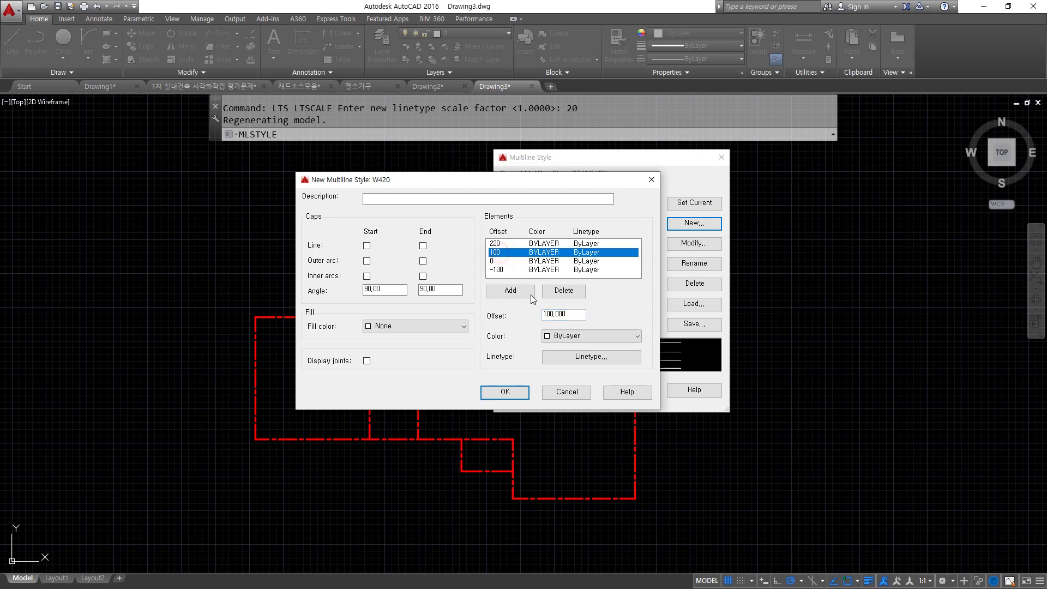
click(499, 261)
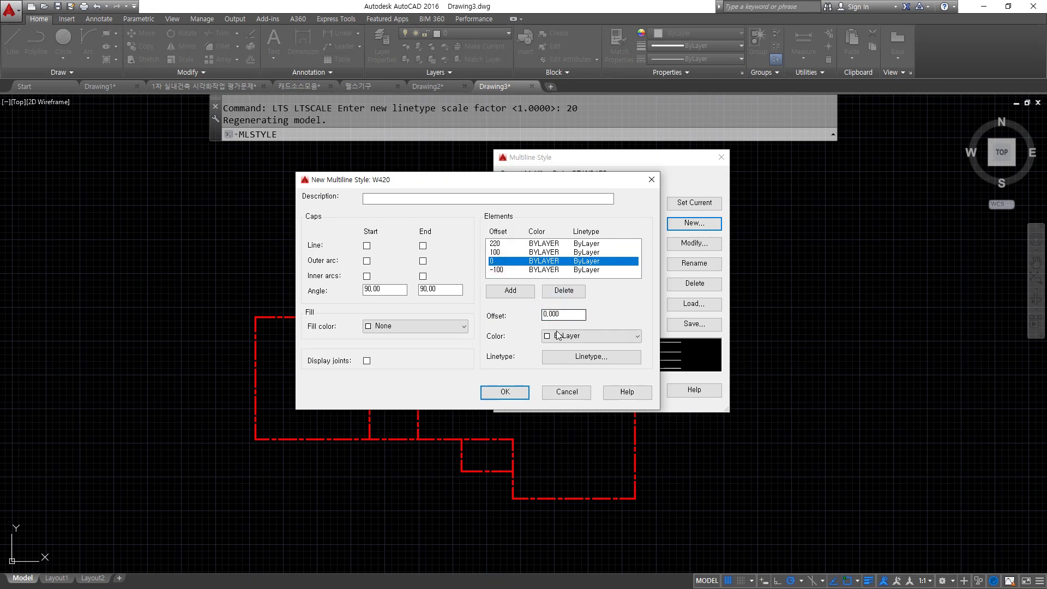
double_click(566, 314)
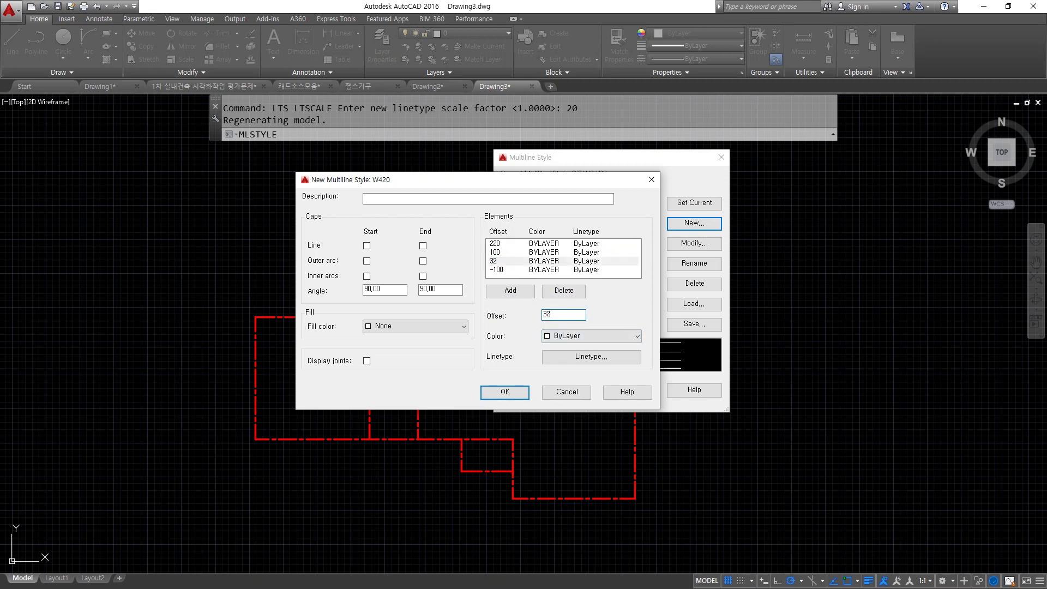
click(508, 392)
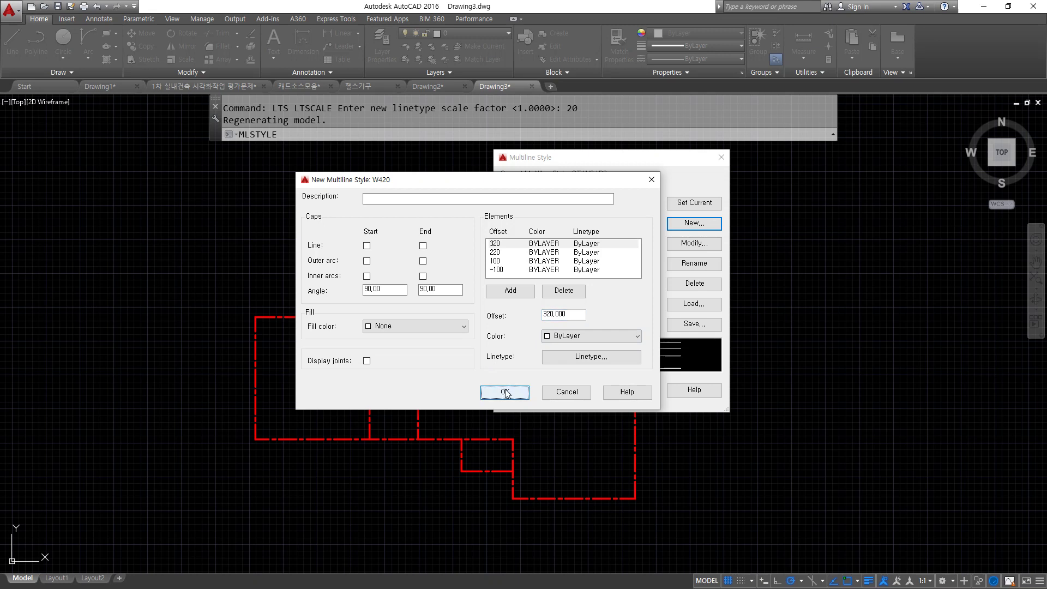
click(505, 393)
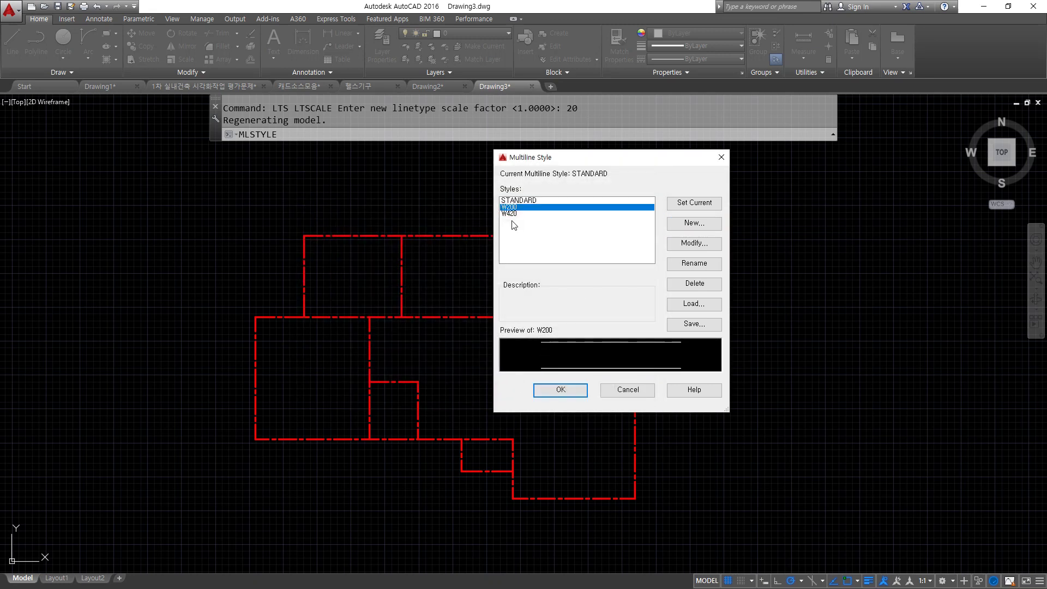
Step: Make W420 the current multiline style and col the current layer
click(711, 204)
click(564, 391)
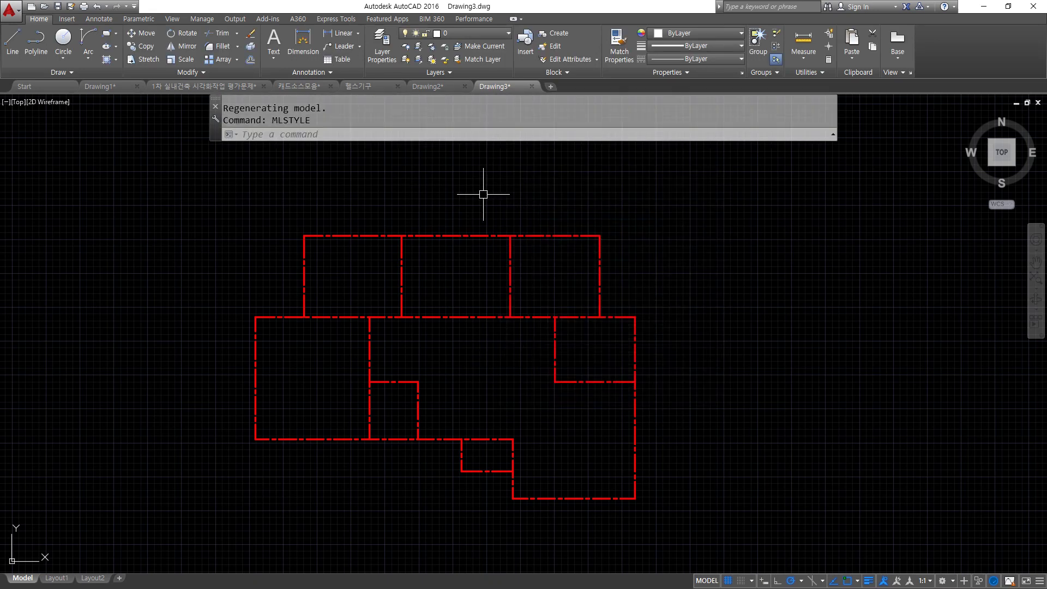
click(461, 33)
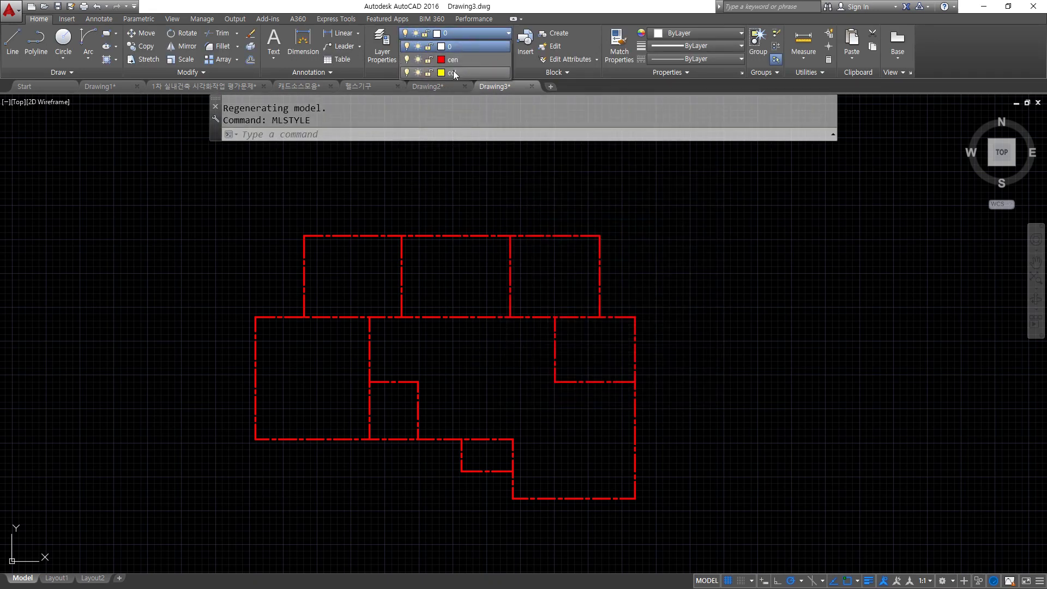
click(452, 73)
text(ml)
key(Return)
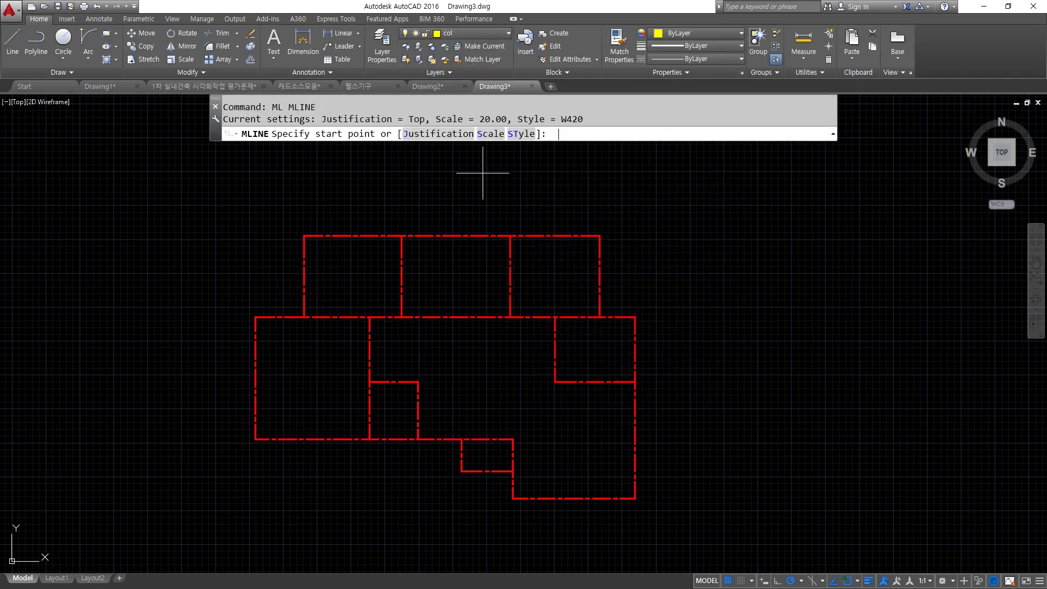
click(304, 236)
key(Escape)
Step: Start a multiline with its justification set to Zero and its scale set to 1
key(Return)
click(440, 133)
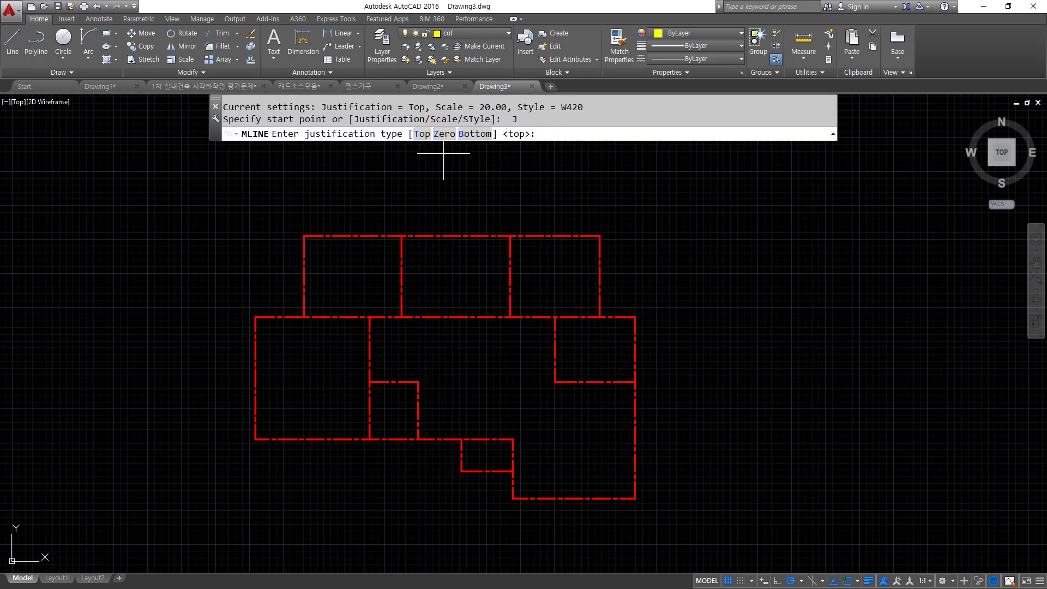
click(444, 133)
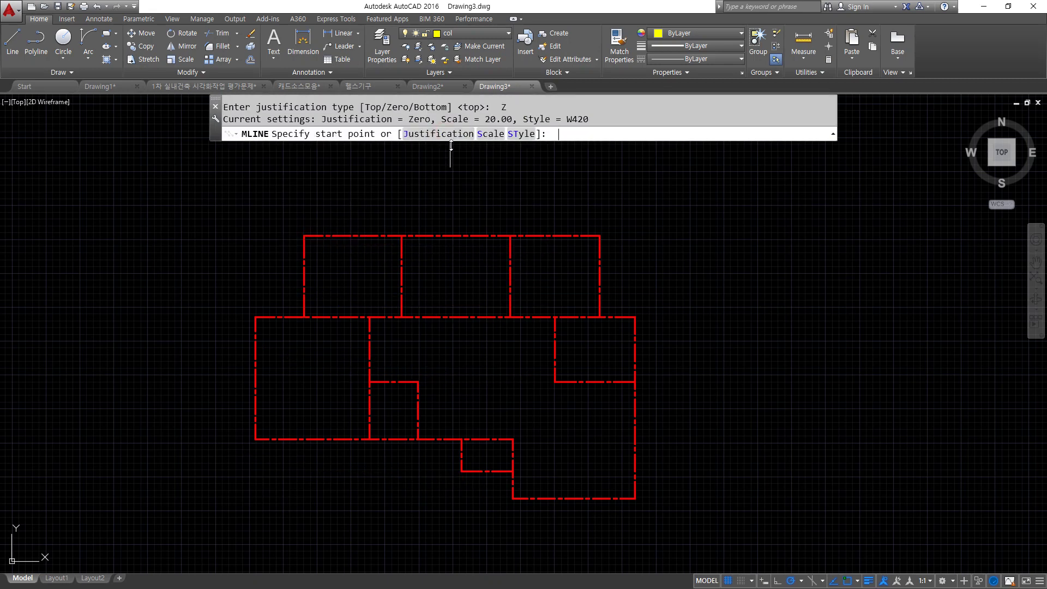
click(490, 134)
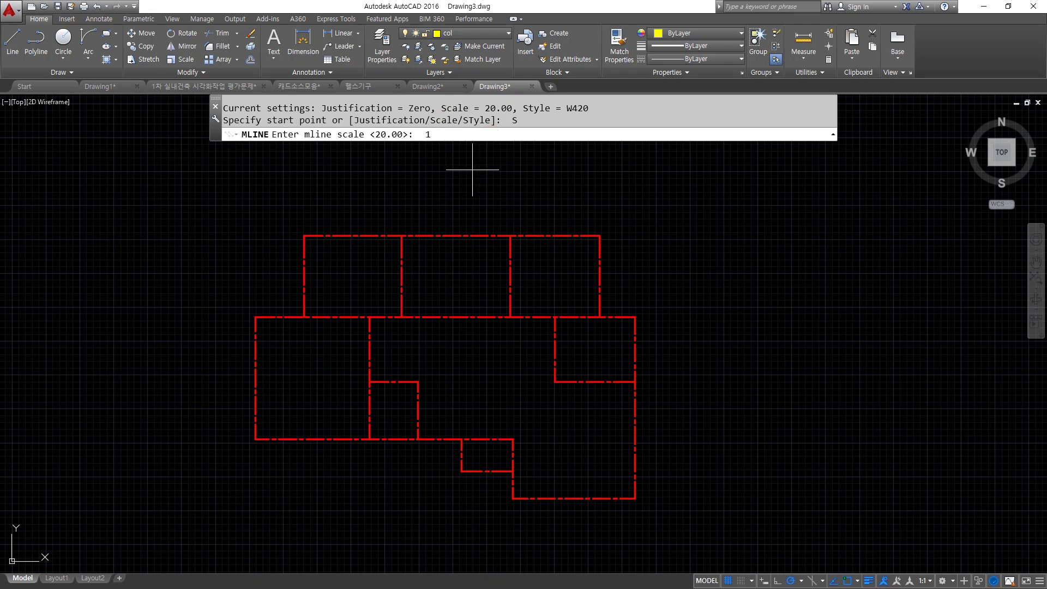
key(Return)
Step: Draw the outer wall as a closed W420 multiline clockwise around the plan's outline from the upper left corner, excluding the small lower projection
click(305, 235)
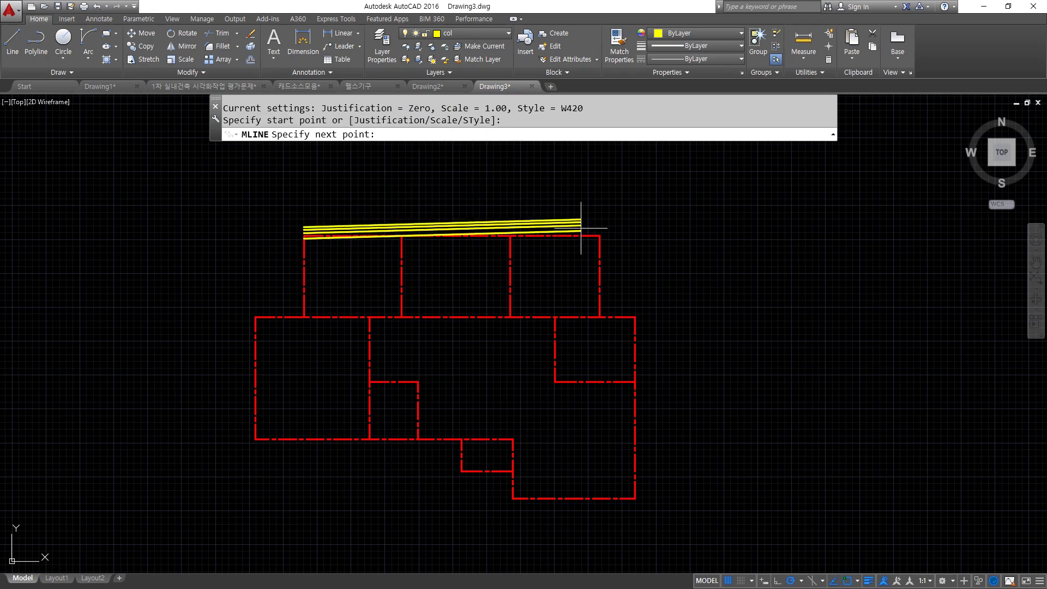
click(601, 234)
click(603, 316)
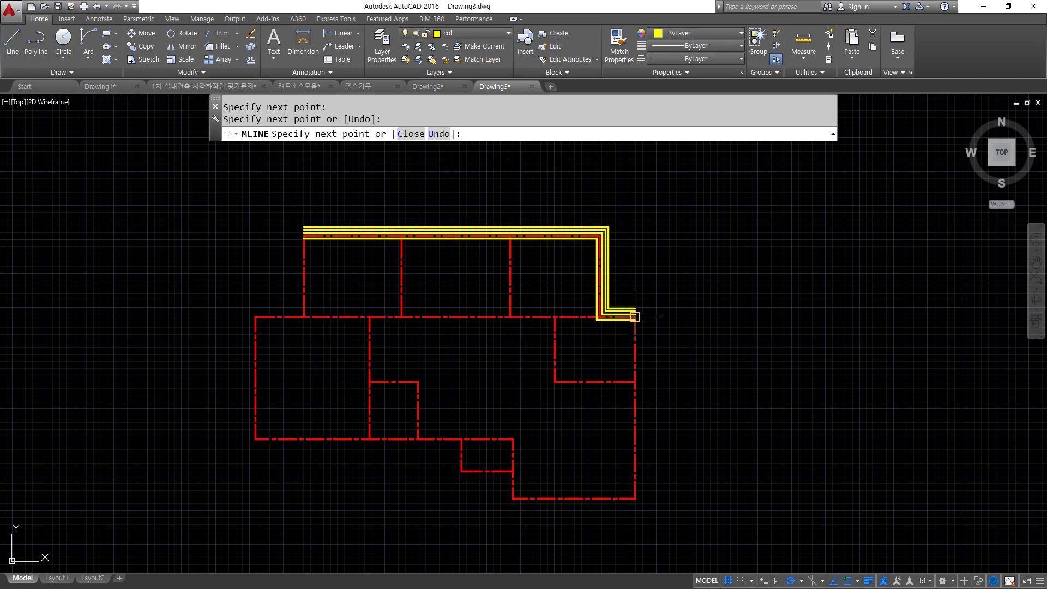
click(635, 317)
click(635, 499)
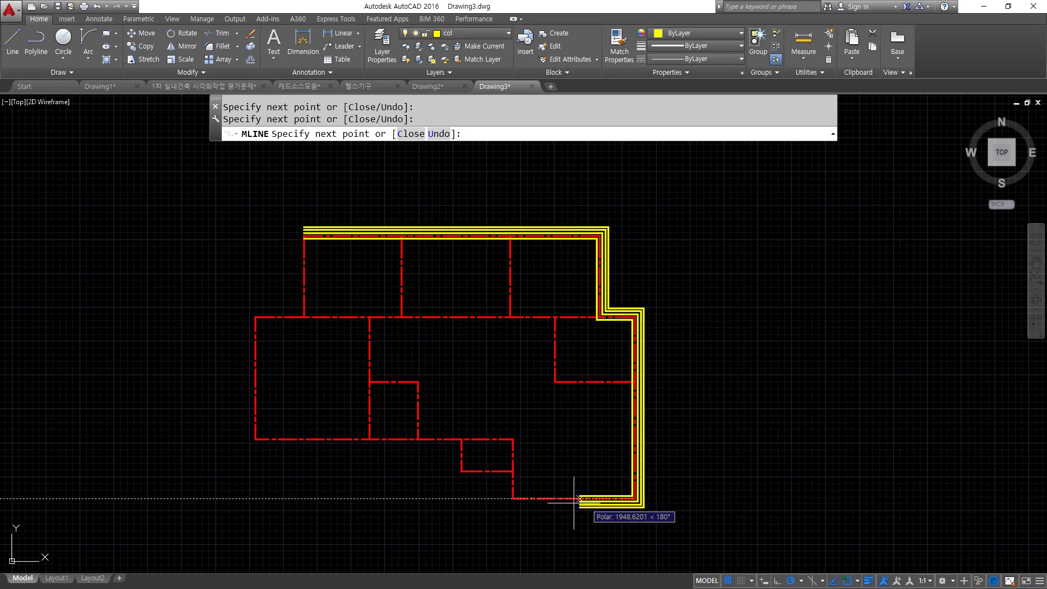
click(513, 499)
click(515, 440)
click(255, 440)
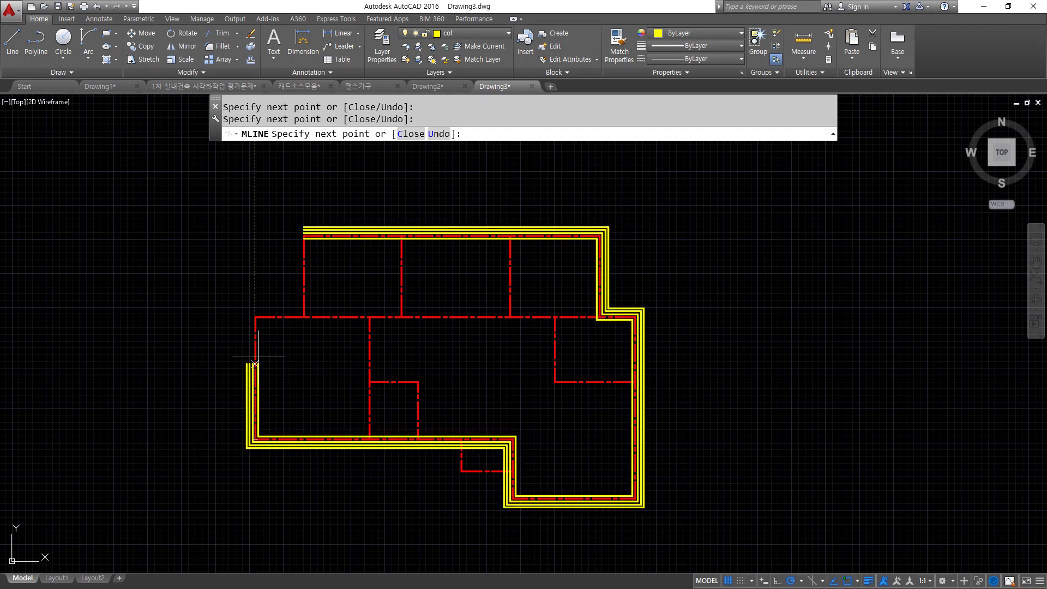
click(255, 317)
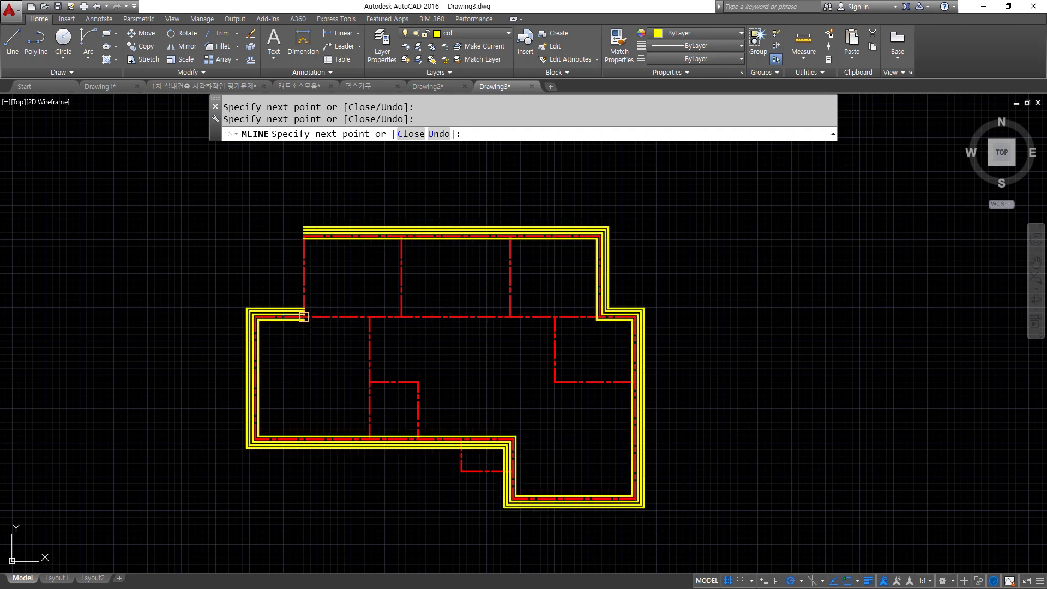
text(c)
key(Return)
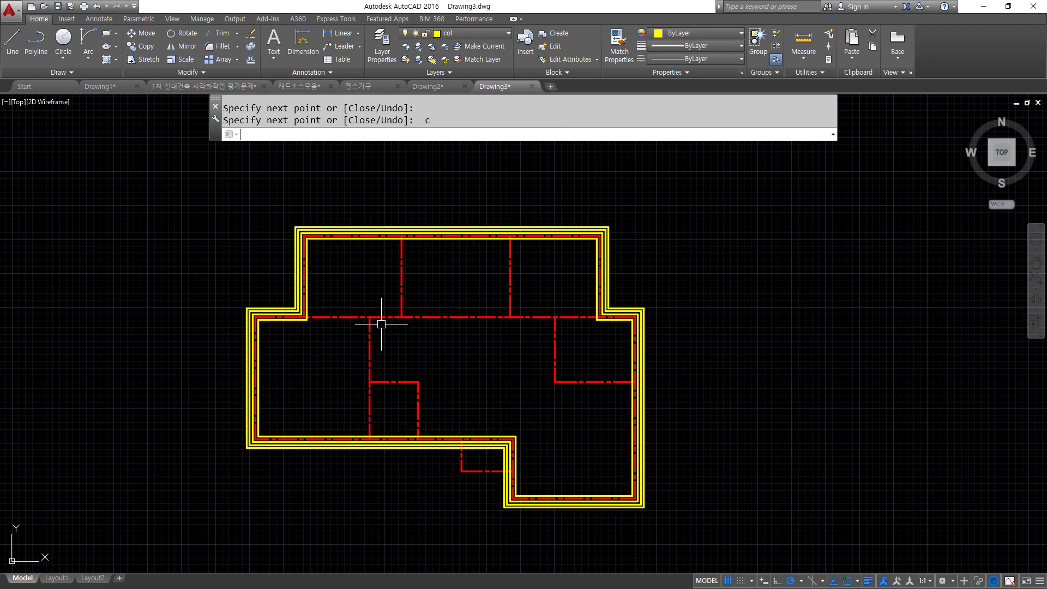
scroll(423, 327, up, 2)
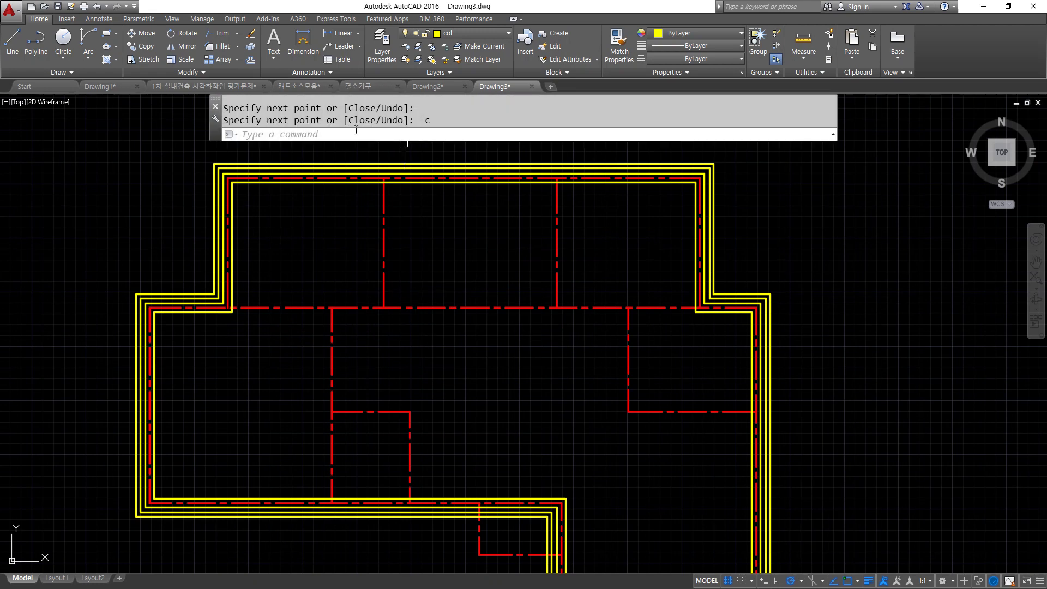
Step: Start a multiline and set its style to W200
text(ml)
key(Return)
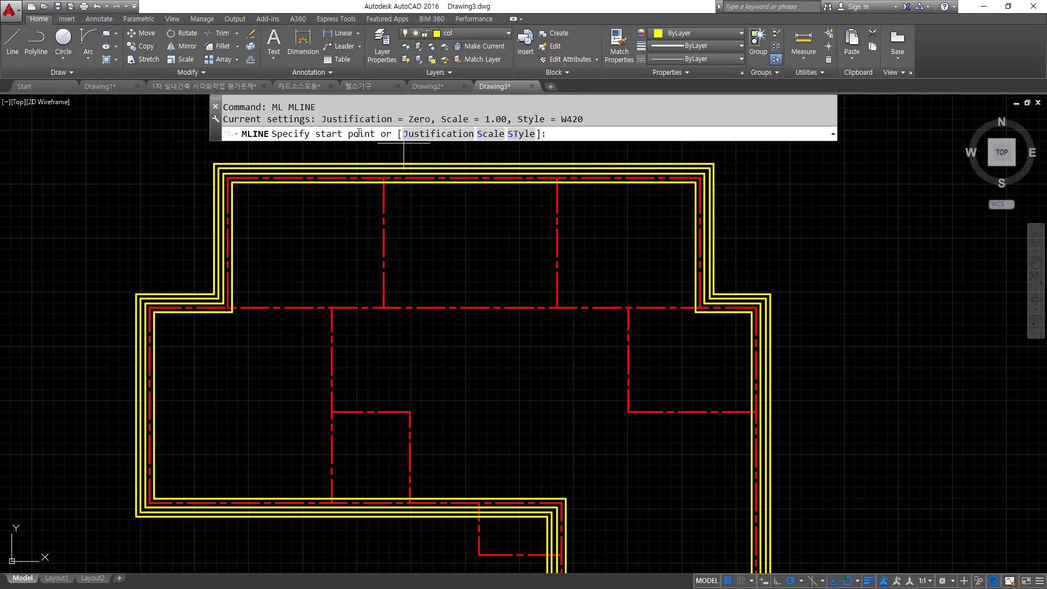
text(st)
key(Return)
text(w)
key(Return)
key(Escape)
text(ml)
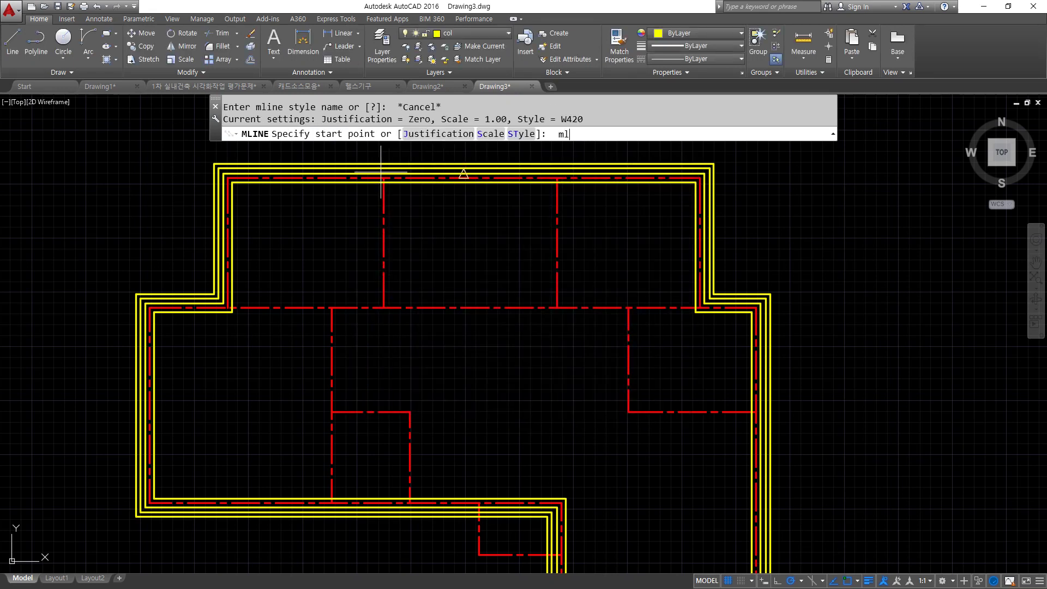
key(Return)
text(ST)
key(Return)
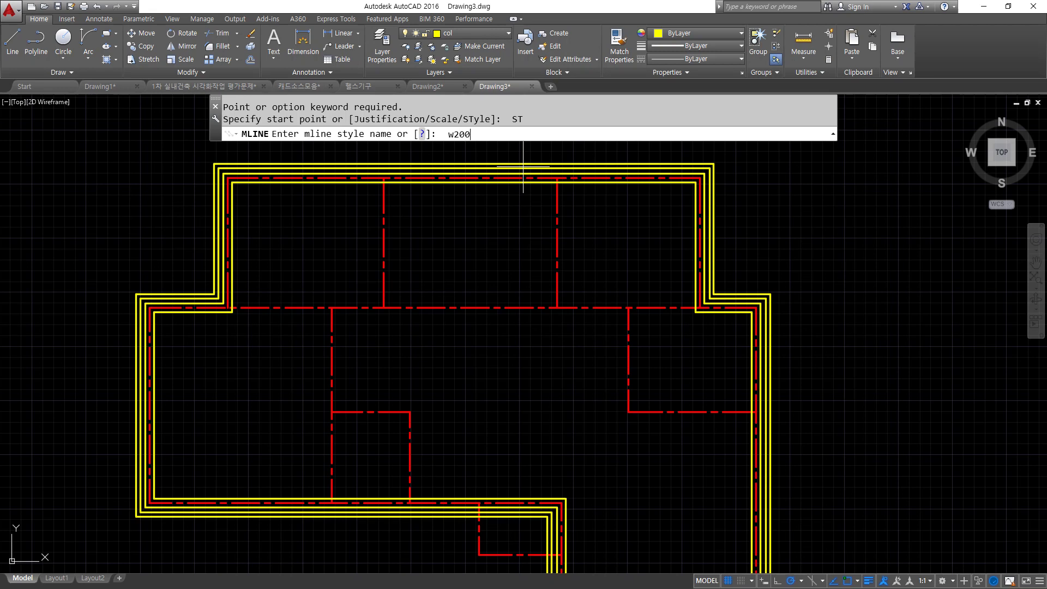
key(Return)
Step: Draw two W200 partition walls along the vertical center lines between the three upper rooms, down to the long horizontal center line
scroll(389, 195, up, 2)
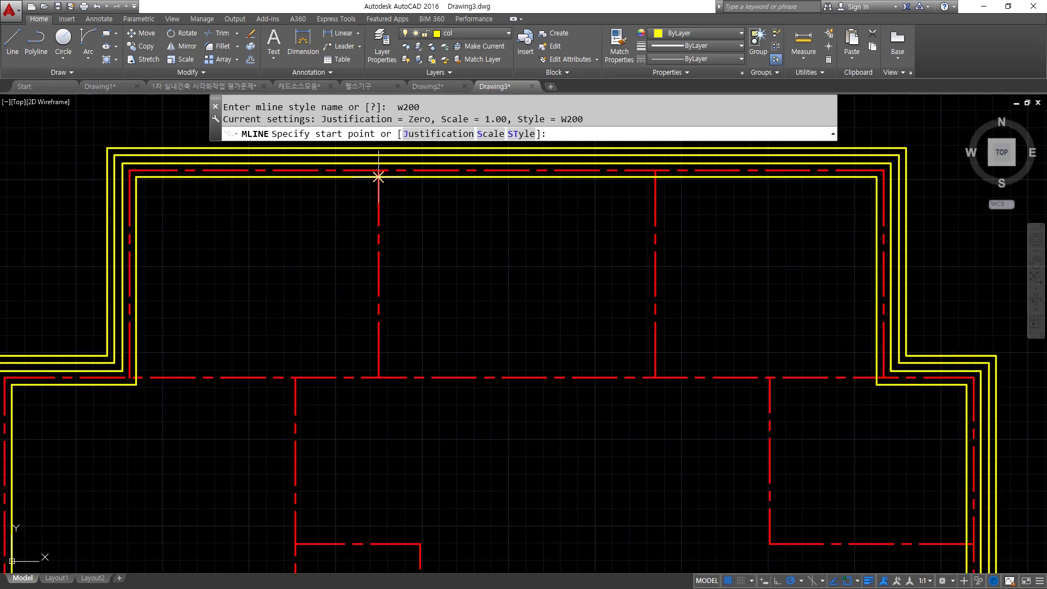
click(379, 170)
click(379, 378)
key(Return)
key(Return)
click(655, 170)
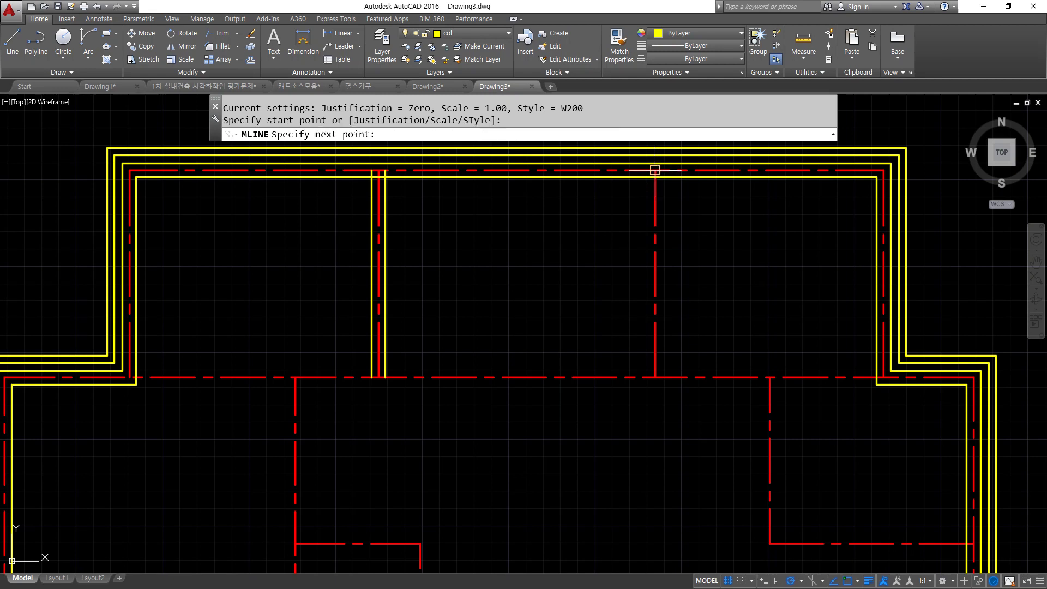
click(656, 377)
key(Return)
Step: Draw a horizontal W200 wall beneath the three upper rooms, from the left inner corner to the right one
key(Return)
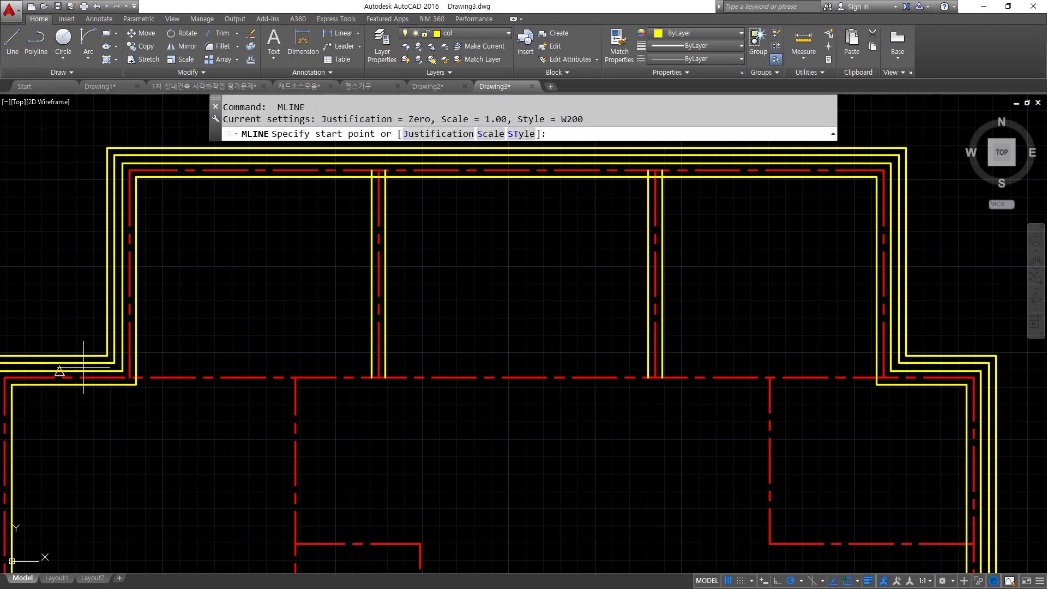
click(129, 377)
click(884, 378)
middle_drag(807, 421, 678, 281)
key(Return)
Step: Draw an L-shaped W200 wall enclosing the right-hand room, from the horizontal wall down and across to the right outer center line
key(Return)
click(663, 254)
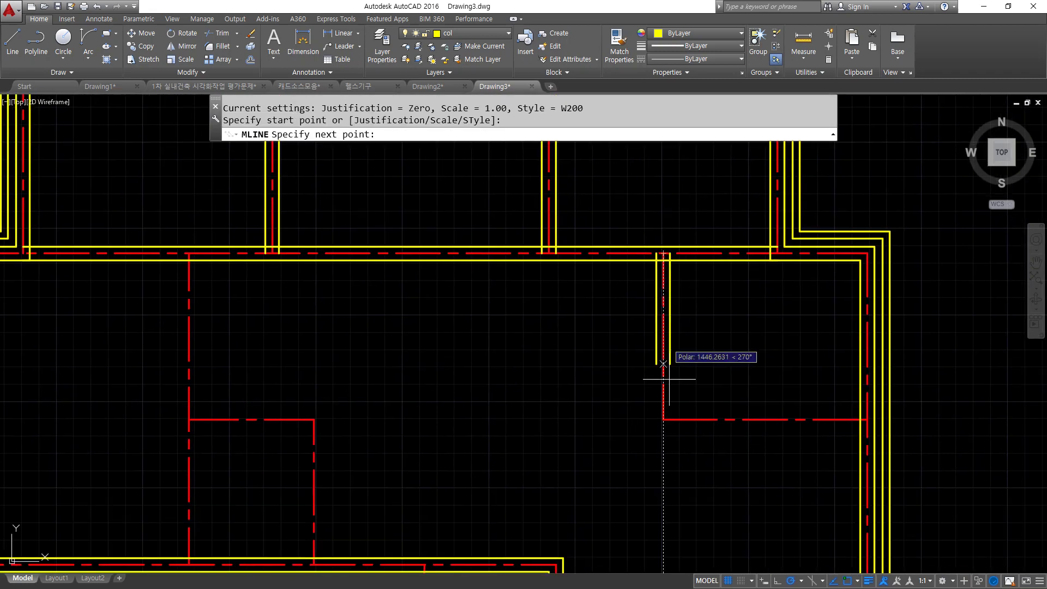
click(663, 420)
click(867, 420)
middle_drag(868, 420, 934, 353)
key(Return)
Step: Draw a W200 wall along the left interior vertical center line, from the horizontal wall down to the lower outer center line
key(Return)
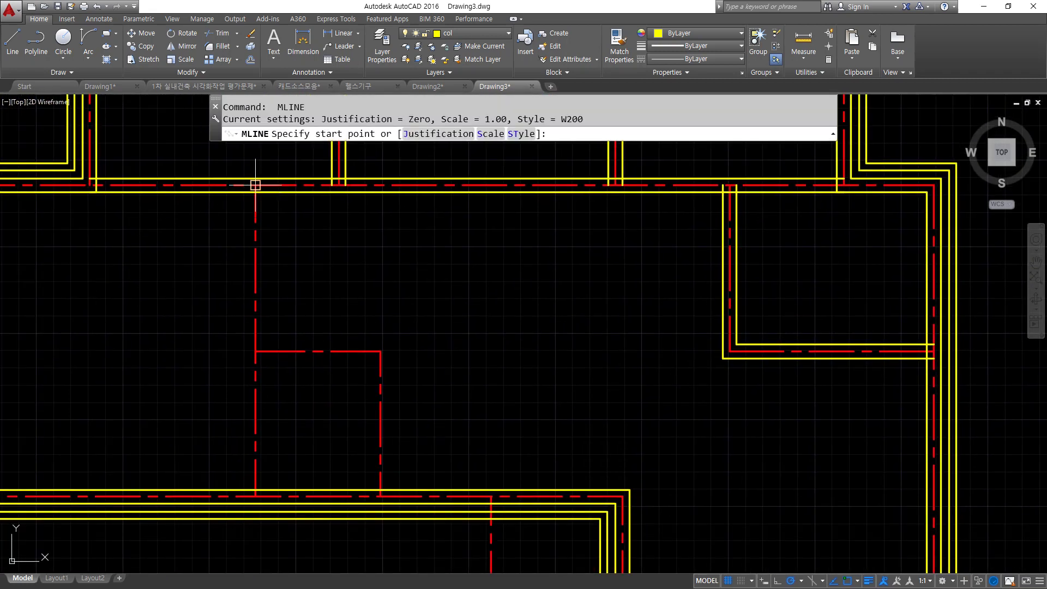
click(255, 186)
click(256, 496)
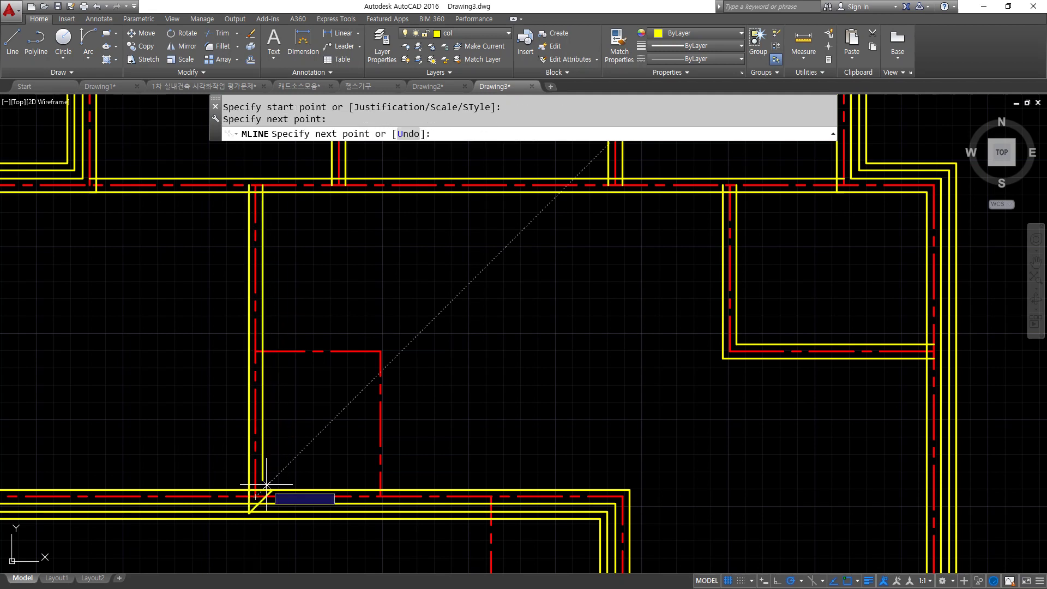
key(Return)
Step: Draw an L-shaped W200 wall around the small room beside the left vertical partition, ending at the lower outer center line
key(Return)
click(255, 352)
click(381, 352)
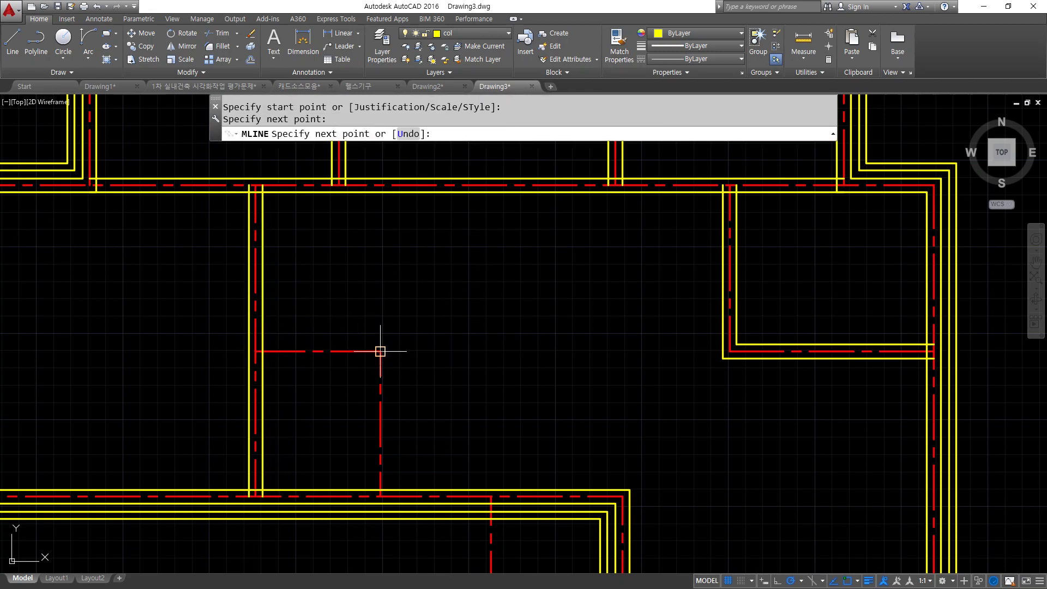
click(380, 497)
key(Return)
Step: Erase the closed W420 outer wall multiline
middle_drag(468, 497, 335, 316)
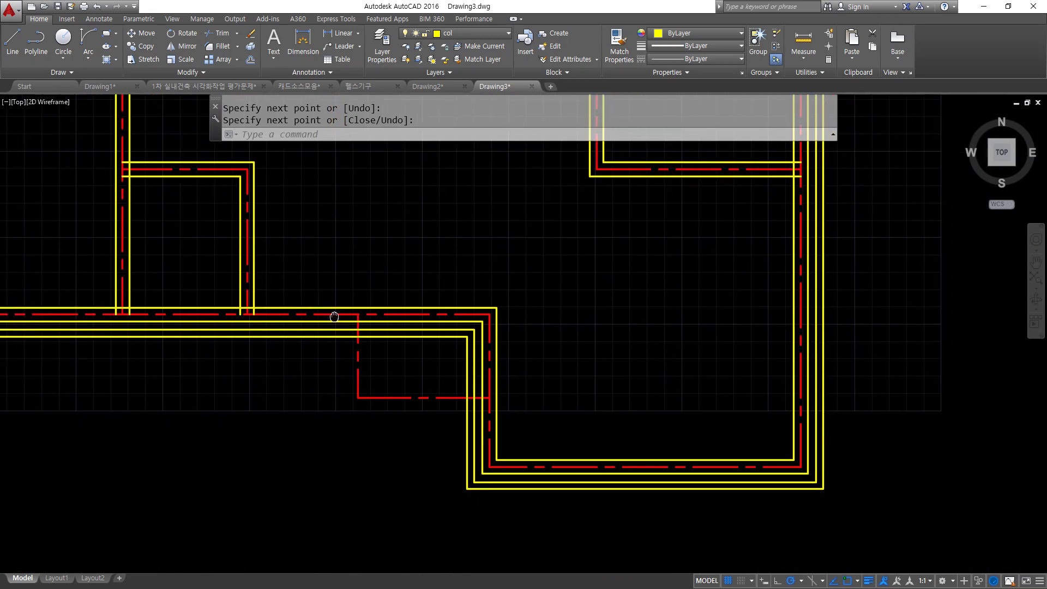
key(Return)
click(460, 334)
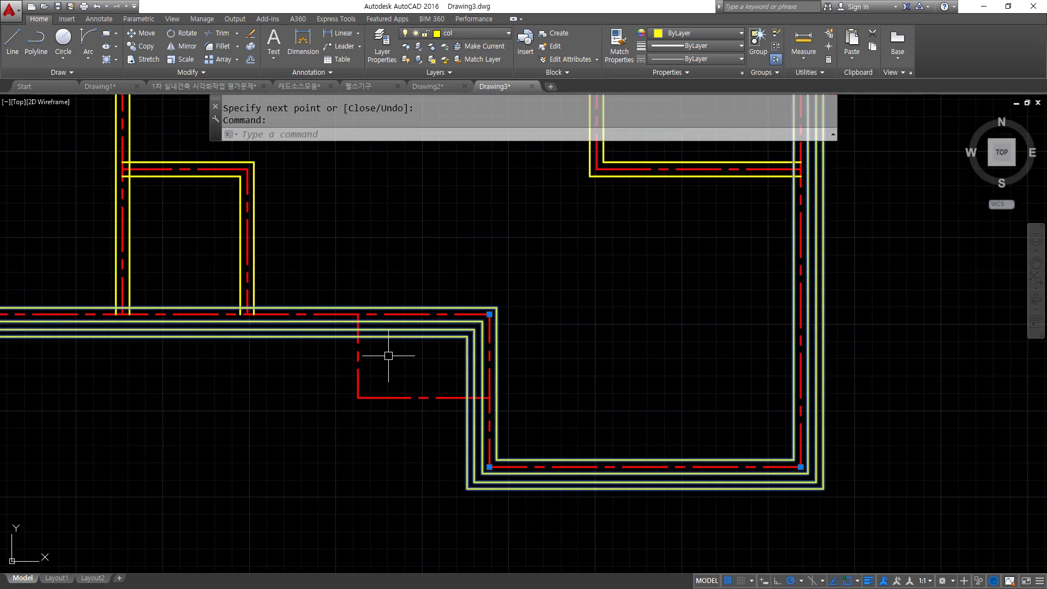
key(Escape)
key(Escape)
click(448, 337)
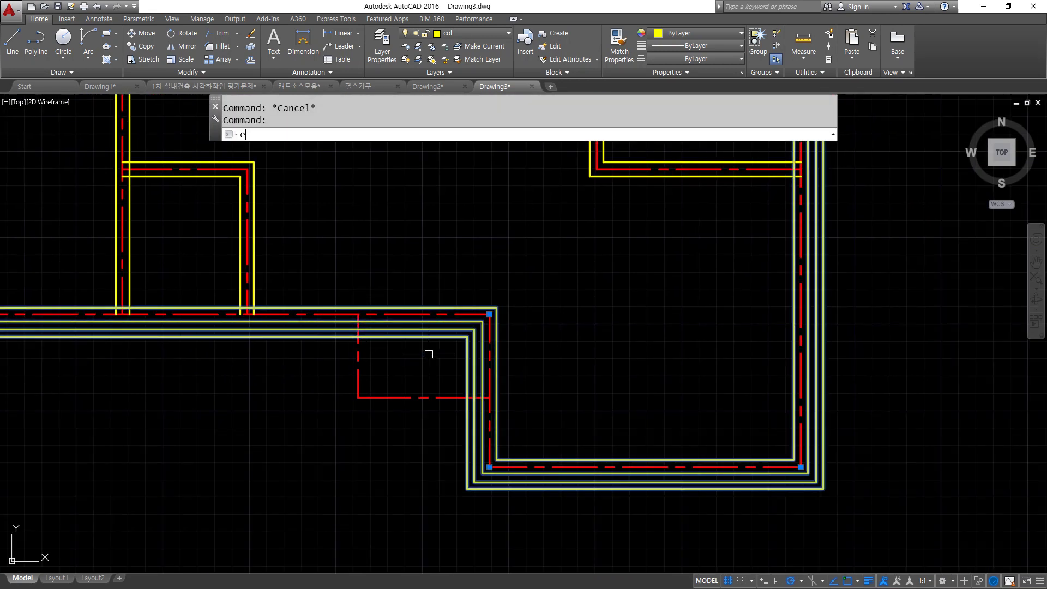
text(e)
key(Return)
key(Return)
key(Escape)
key(Escape)
Step: Draw an L-shaped W200 wall along the upper and right center lines of the small lower projection
text(ml)
key(Return)
click(358, 314)
click(490, 314)
click(489, 398)
key(Escape)
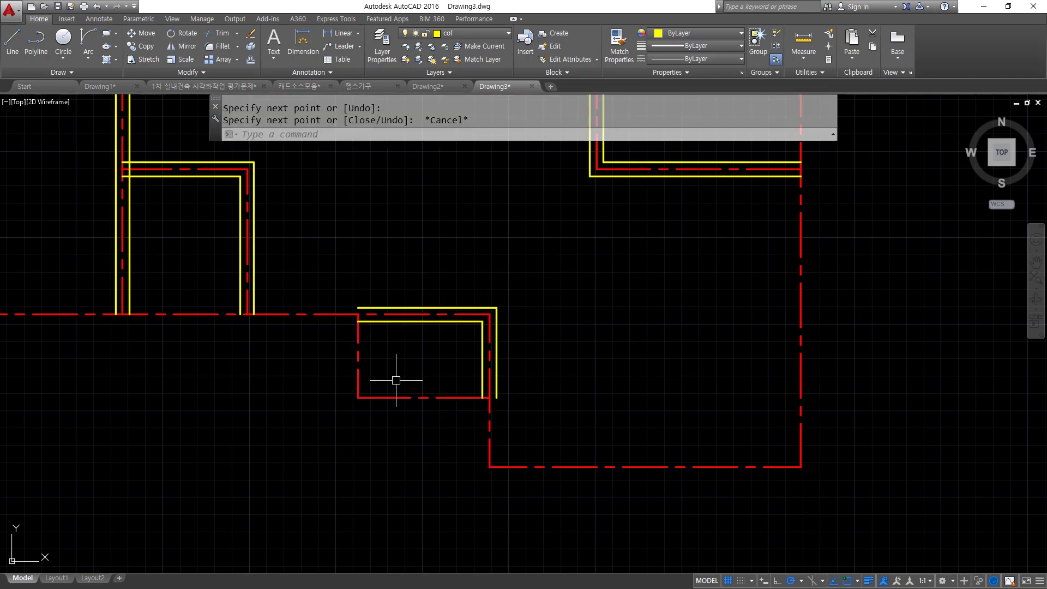
Step: Start a multiline and set its style to W420
scroll(397, 374, down, 4)
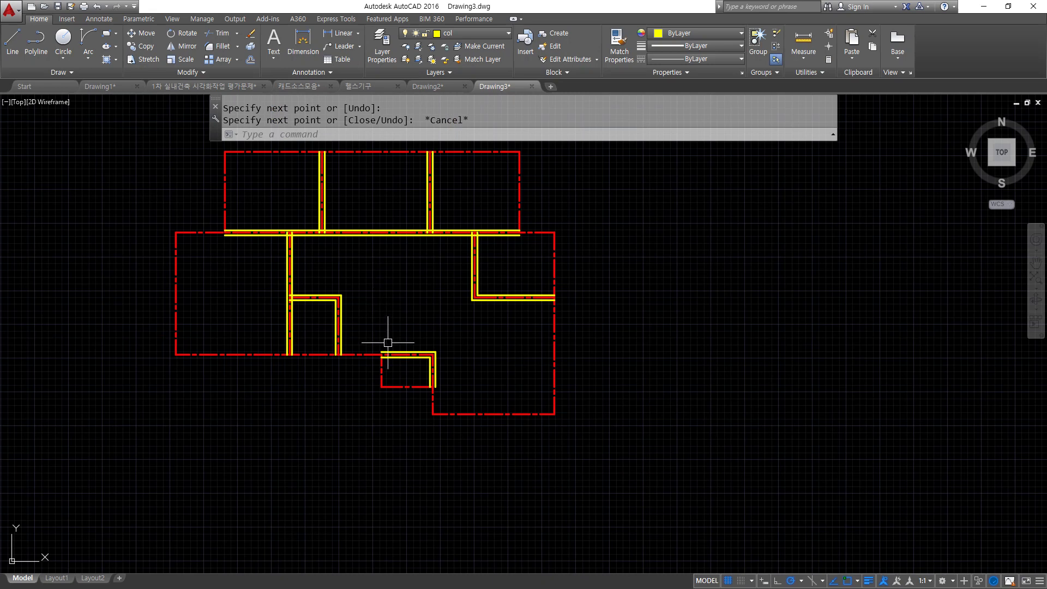
text(ml)
key(Return)
text(st)
key(Return)
text(w)
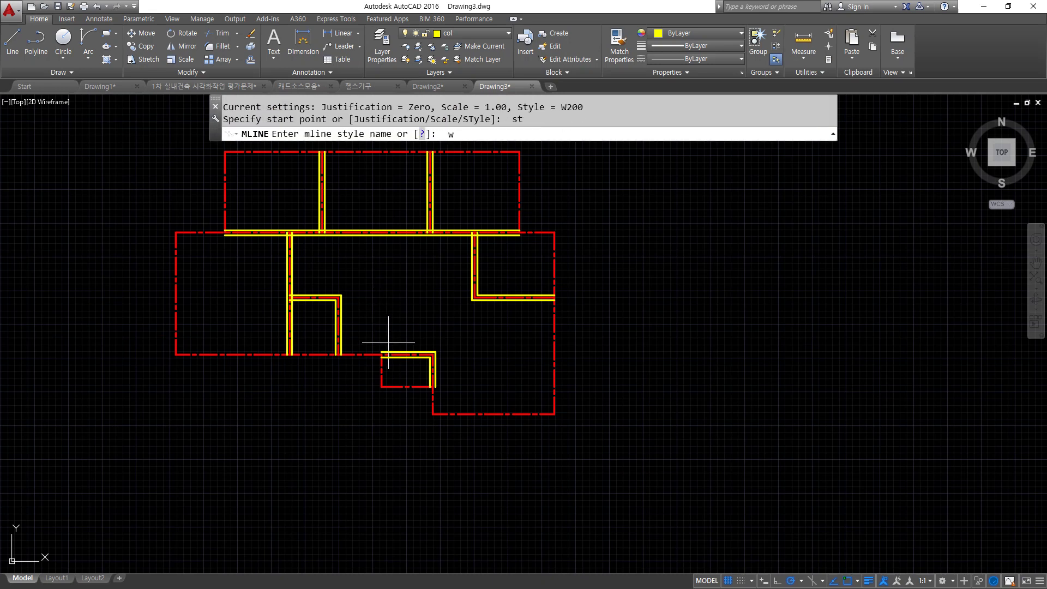
text(420)
key(Return)
Step: Draw the W420 outer wall from the plan's upper left corner across the upper edge and down the stepped right side to the lower right corner
middle_drag(323, 215, 230, 206)
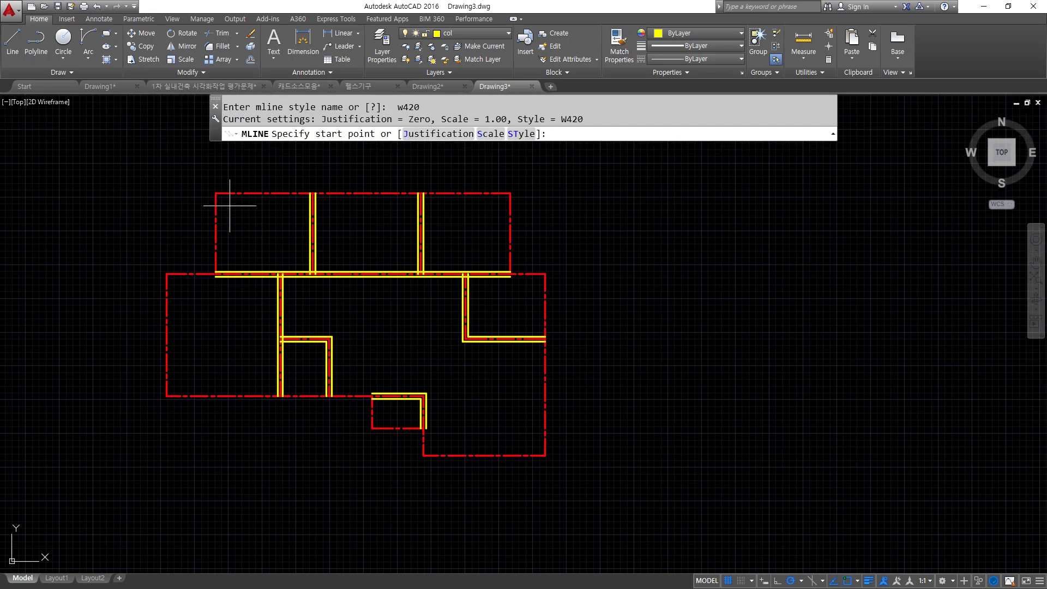
click(215, 193)
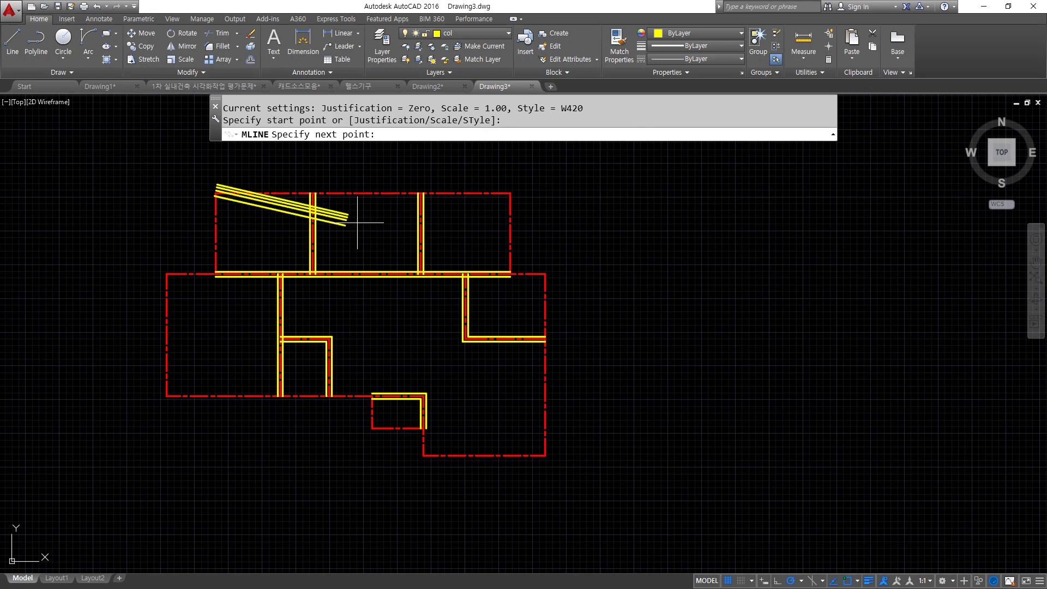
click(512, 193)
scroll(512, 193, up, 6)
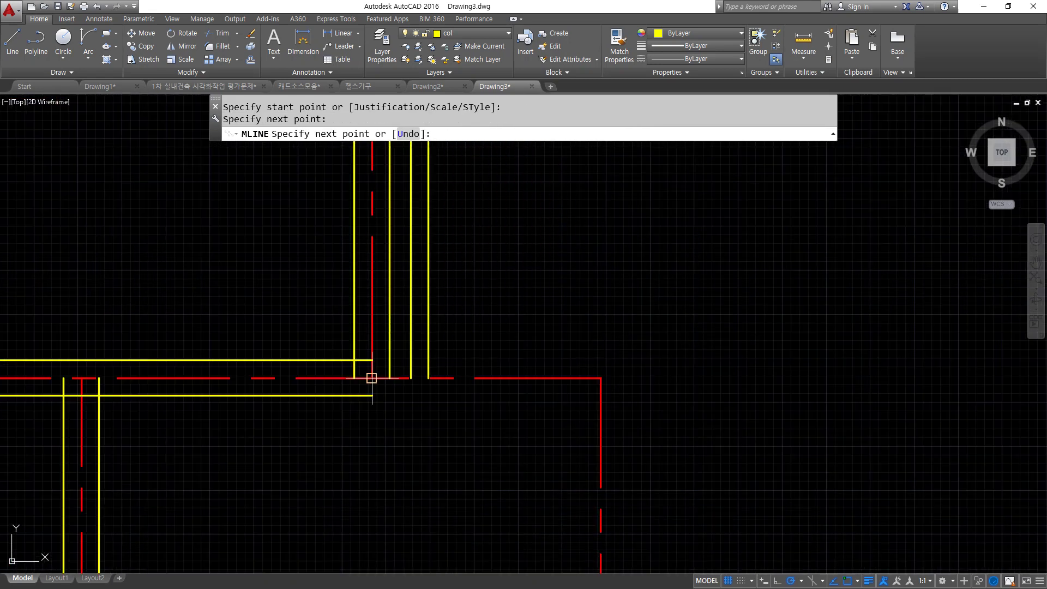
click(363, 378)
click(602, 378)
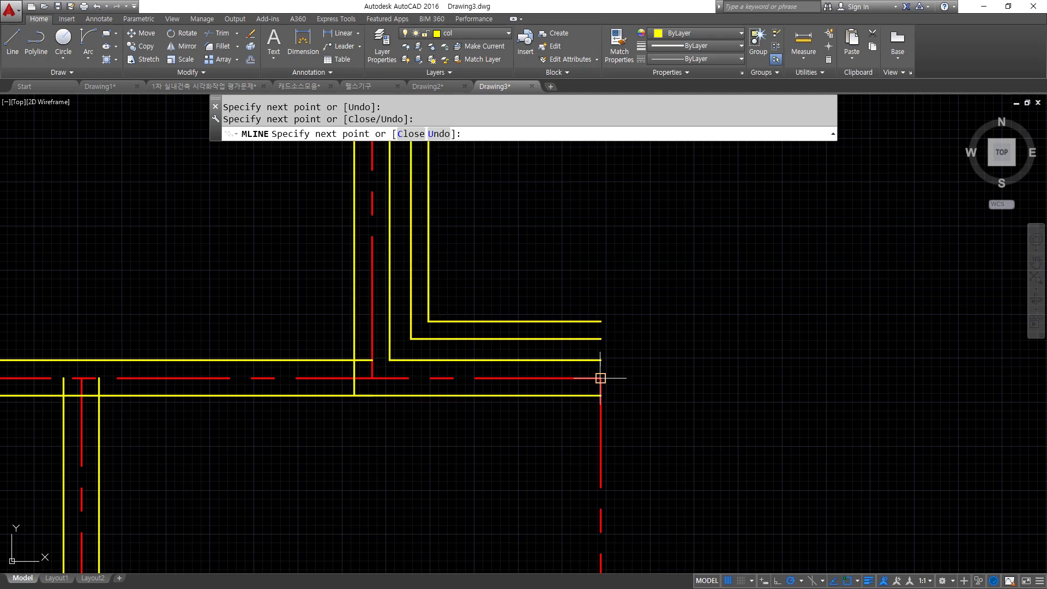
scroll(603, 382, down, 4)
middle_drag(599, 462, 579, 233)
click(580, 434)
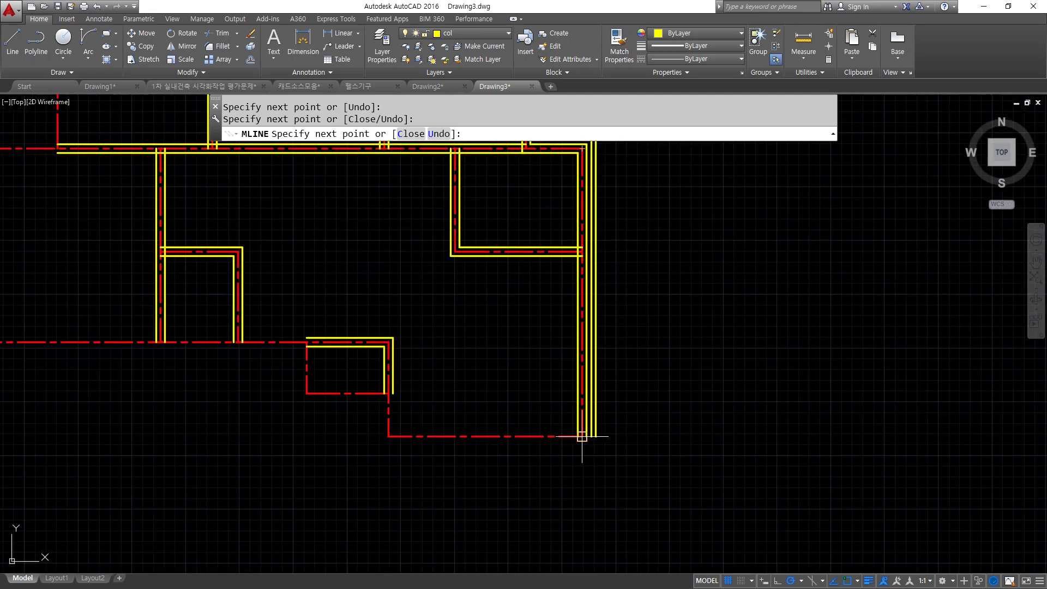
Step: Continue the W420 outer wall along the lower edge and around the outside of the small lower projection
scroll(370, 425, up, 4)
click(416, 453)
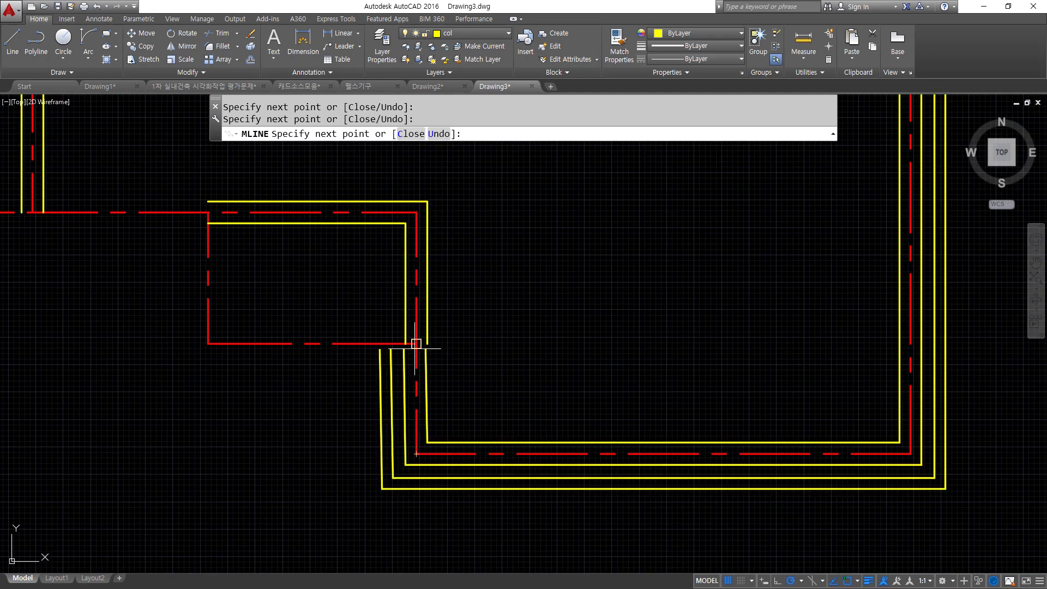
click(416, 344)
click(208, 344)
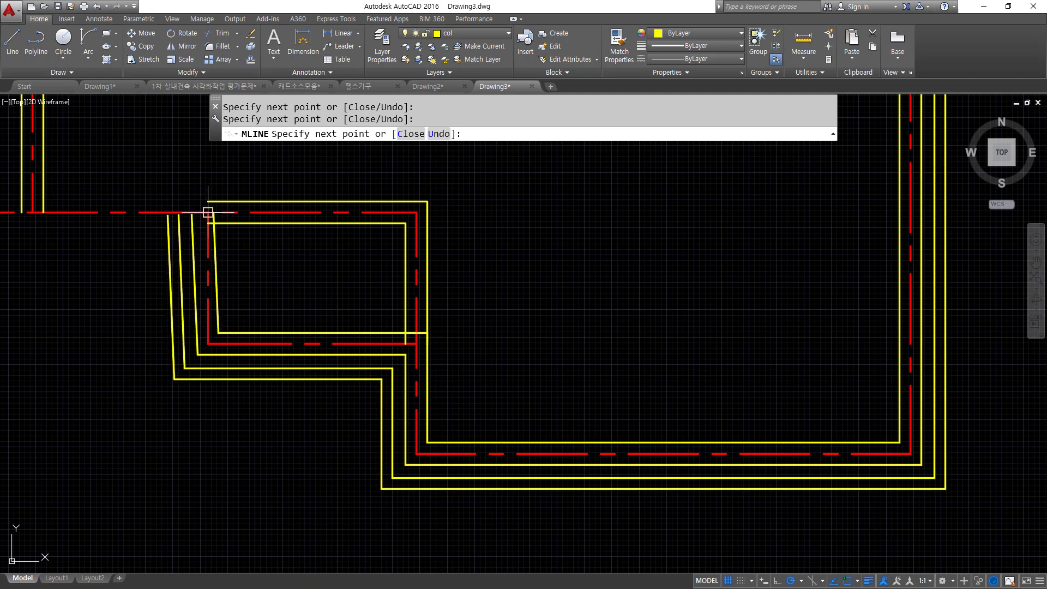
click(205, 215)
Step: Continue the W420 outer wall along the remaining lower edge and up the stepped left side, and close it at its start point
scroll(420, 297, down, 3)
scroll(140, 304, up, 2)
middle_drag(140, 304, 234, 339)
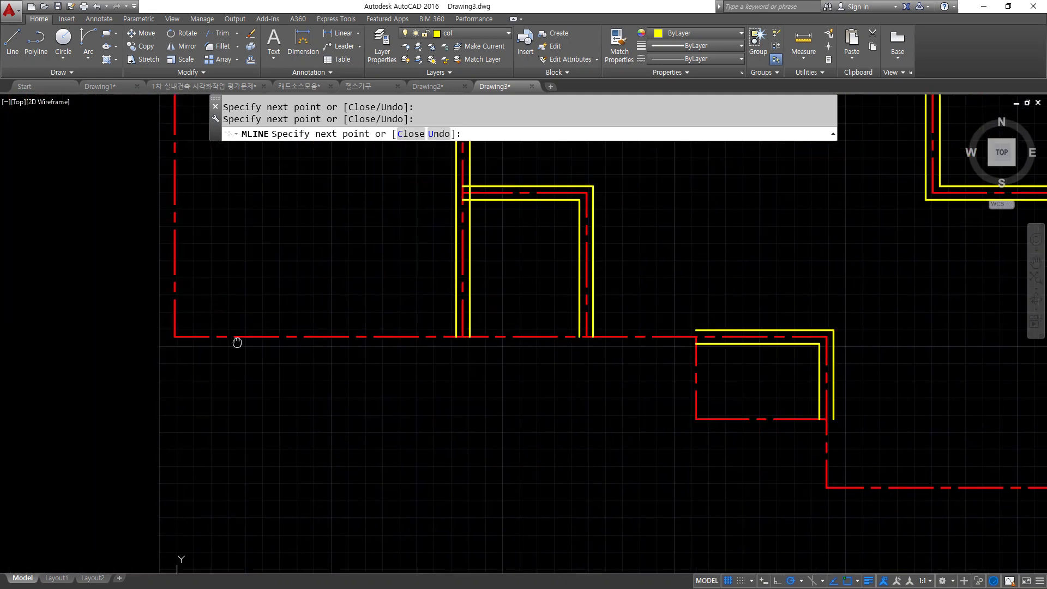
click(195, 337)
scroll(182, 334, down, 3)
scroll(185, 295, up, 2)
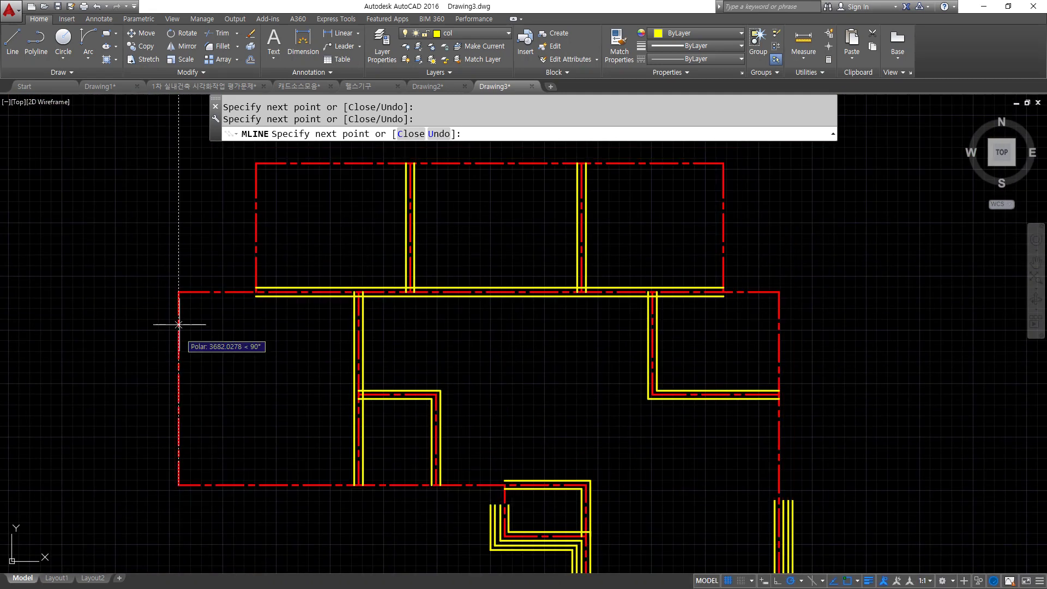
click(178, 292)
scroll(240, 292, up, 3)
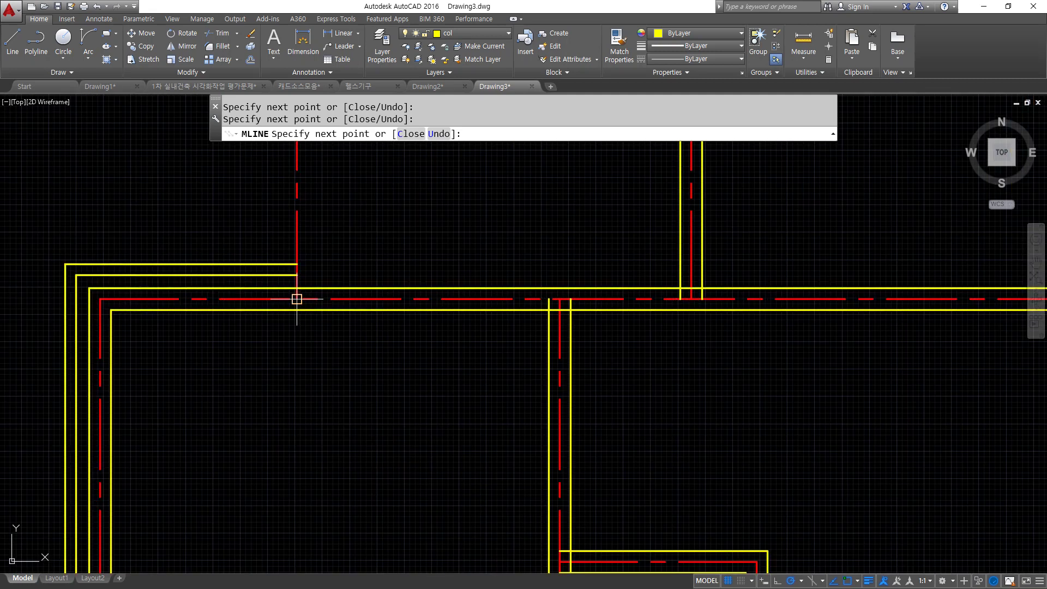
scroll(310, 263, down, 3)
text(c)
key(Return)
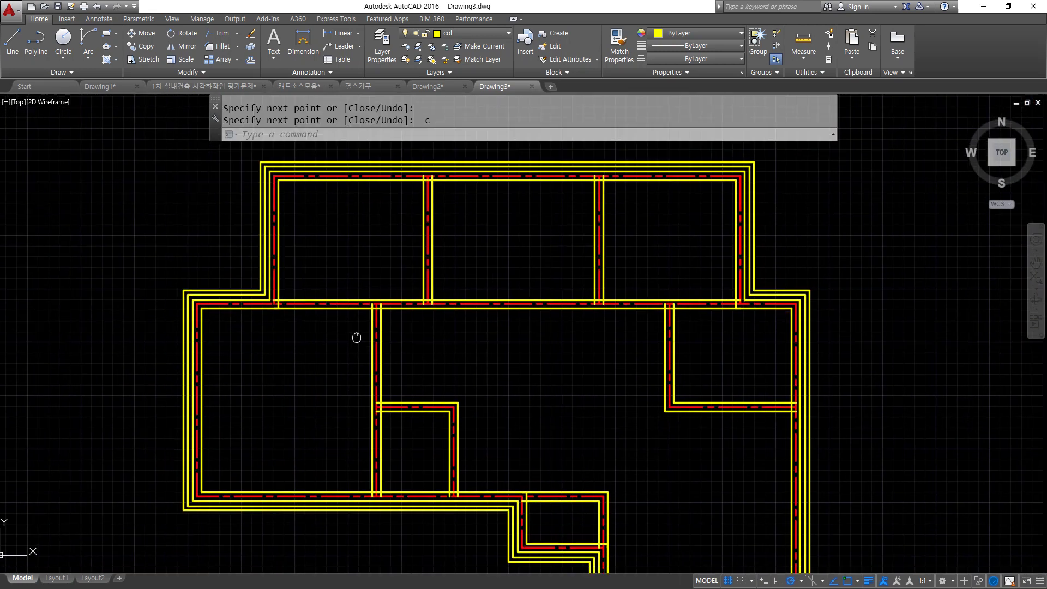
Step: Use the Merged Tee multiline edit to join both upper partitions to the upper outer wall
scroll(296, 337, down, 2)
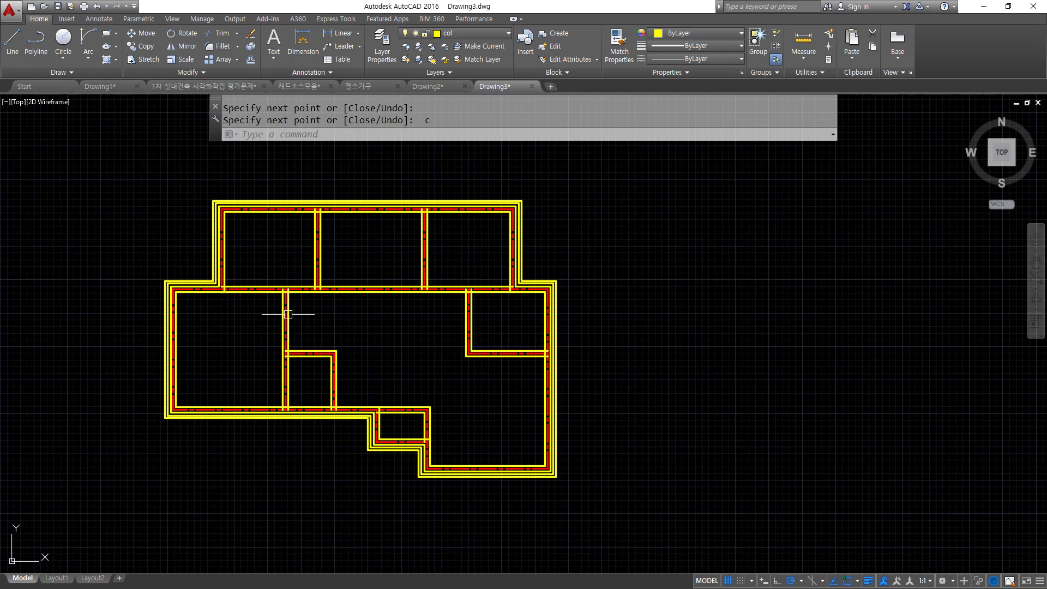
text(mledit)
key(Return)
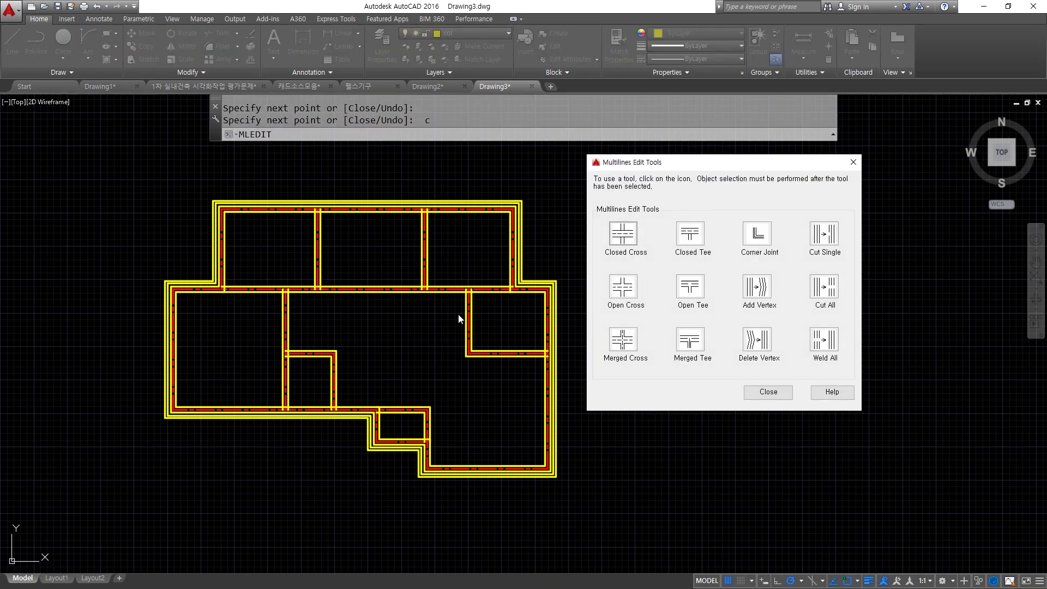
click(691, 341)
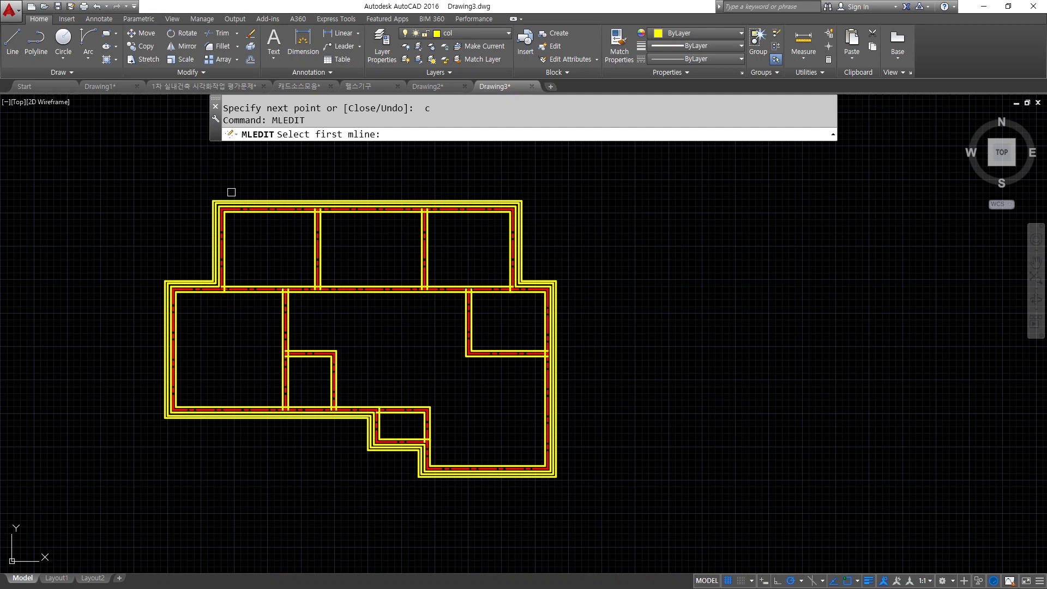
scroll(247, 202, up, 6)
middle_drag(598, 301, 472, 293)
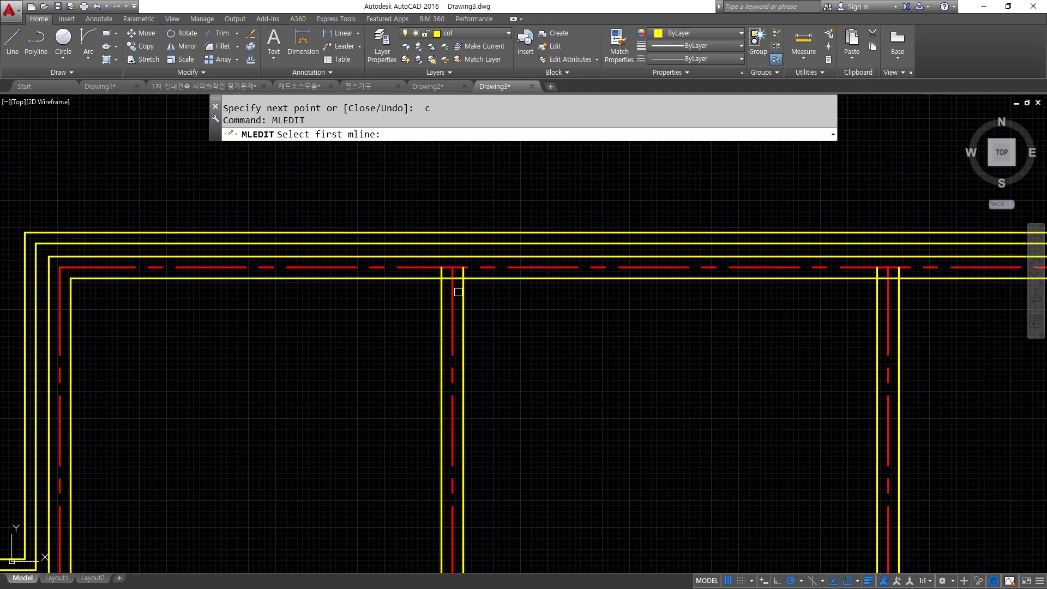
click(463, 292)
click(473, 279)
middle_drag(725, 306, 250, 310)
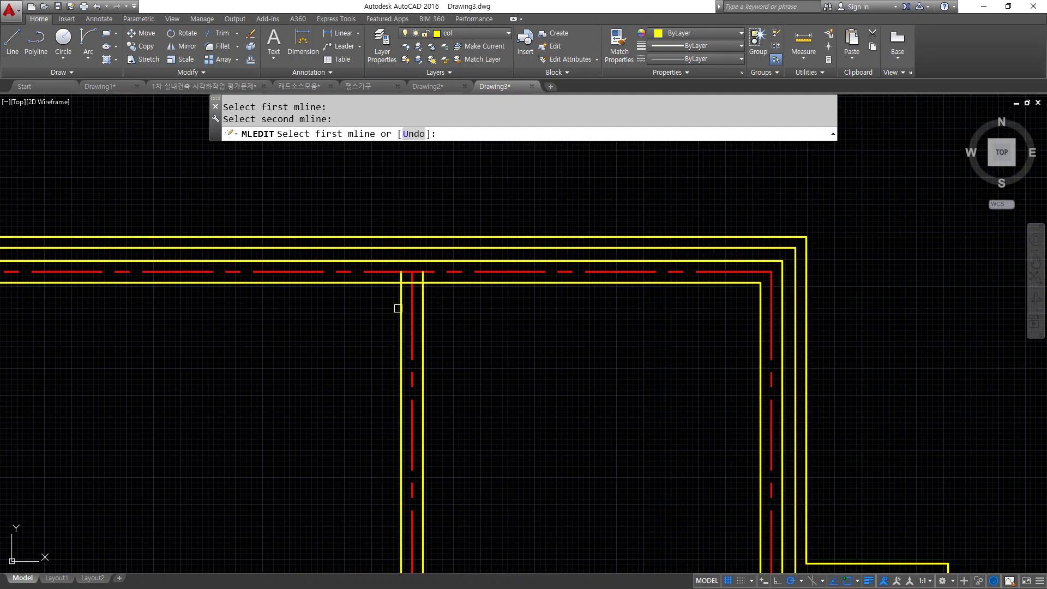
click(426, 303)
click(444, 284)
Step: Merge the right upper partition and the right-hand room's vertical wall into the long horizontal wall as tees
scroll(482, 217, down, 2)
scroll(376, 345, up, 4)
click(357, 372)
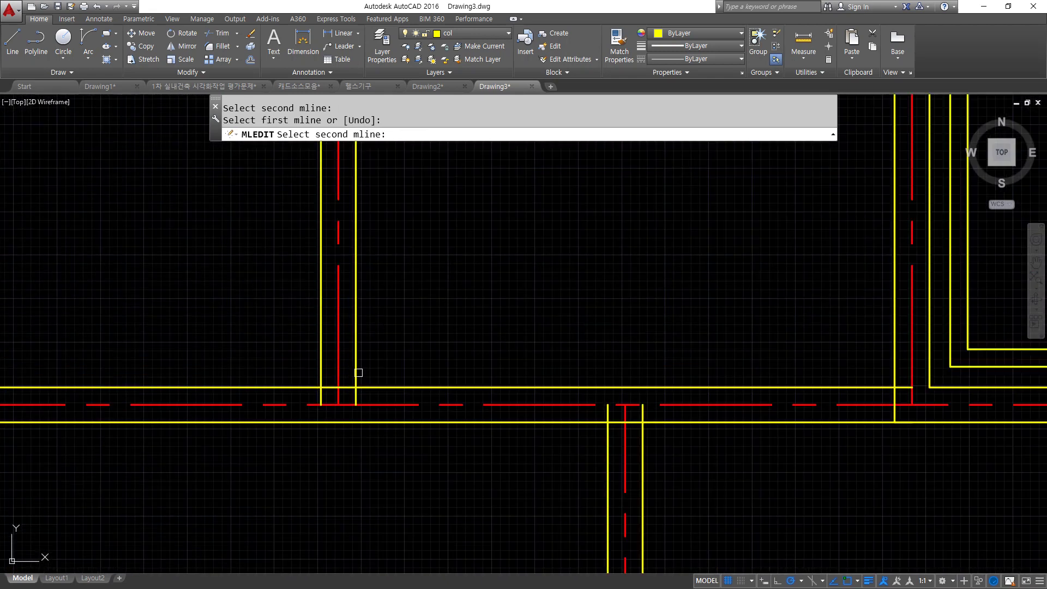
click(374, 387)
click(606, 447)
click(587, 423)
Step: Merge the left upper partition and the left lower vertical wall into the long horizontal wall as tees
scroll(566, 346, down, 3)
scroll(328, 366, up, 1)
click(287, 359)
click(298, 376)
middle_drag(130, 414, 346, 350)
click(370, 350)
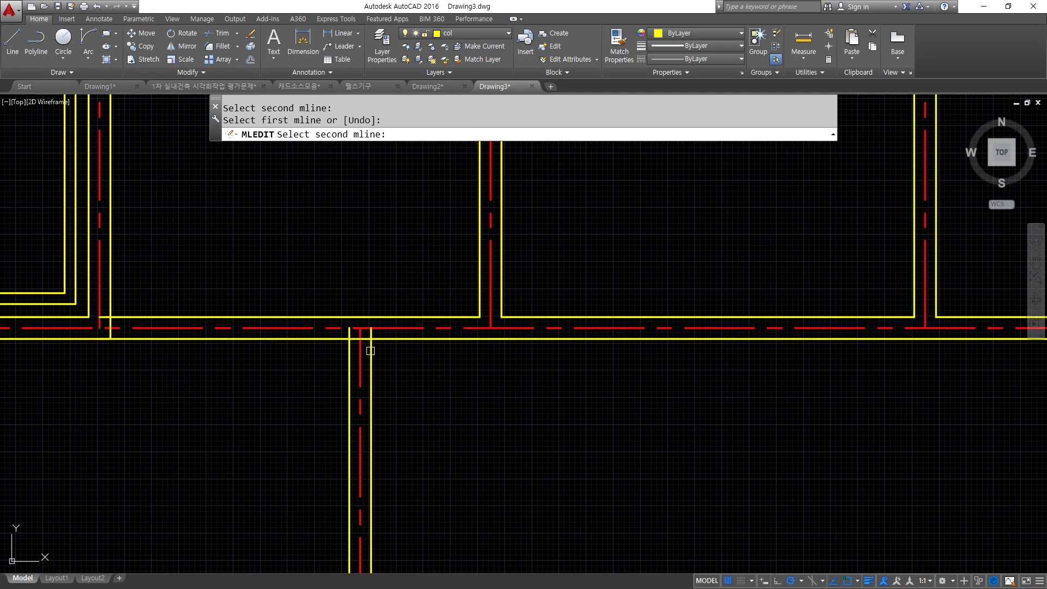
click(382, 342)
scroll(400, 395, down, 4)
scroll(303, 306, up, 4)
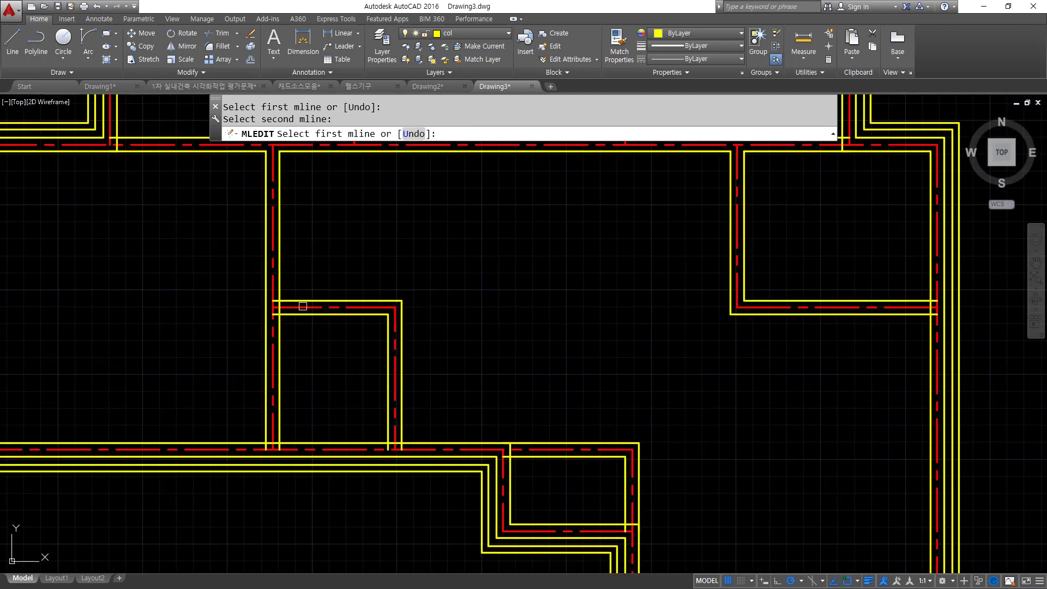
Step: Merge the small lower-left room's upper wall into the vertical partition, and that partition and the room's right wall into the lower wall
click(308, 313)
click(280, 327)
click(277, 426)
click(295, 442)
click(387, 422)
click(368, 440)
Step: Merge the right-hand room's lower wall into the right outer wall as a tee
mouse_move(367, 437)
middle_down()
mouse_move(356, 318)
mouse_move(182, 398)
mouse_move(101, 457)
middle_up()
click(504, 382)
click(518, 399)
Step: Merge the long horizontal wall with the outer wall at both upper stepped corners, the right one first and the left one second
middle_drag(405, 243, 402, 371)
scroll(423, 338, up, 2)
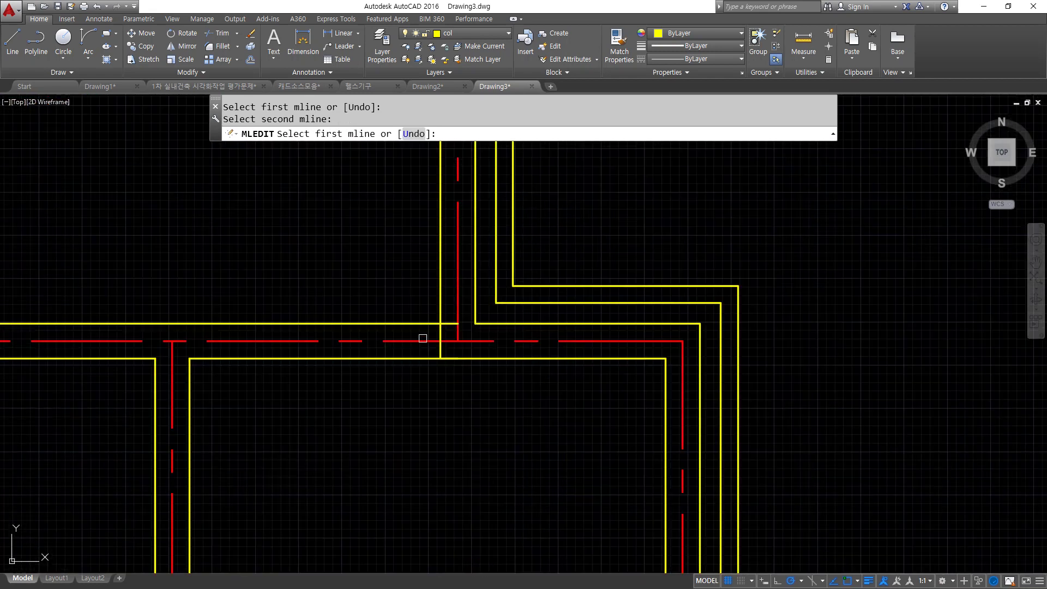
click(422, 326)
click(442, 304)
scroll(314, 337, down, 4)
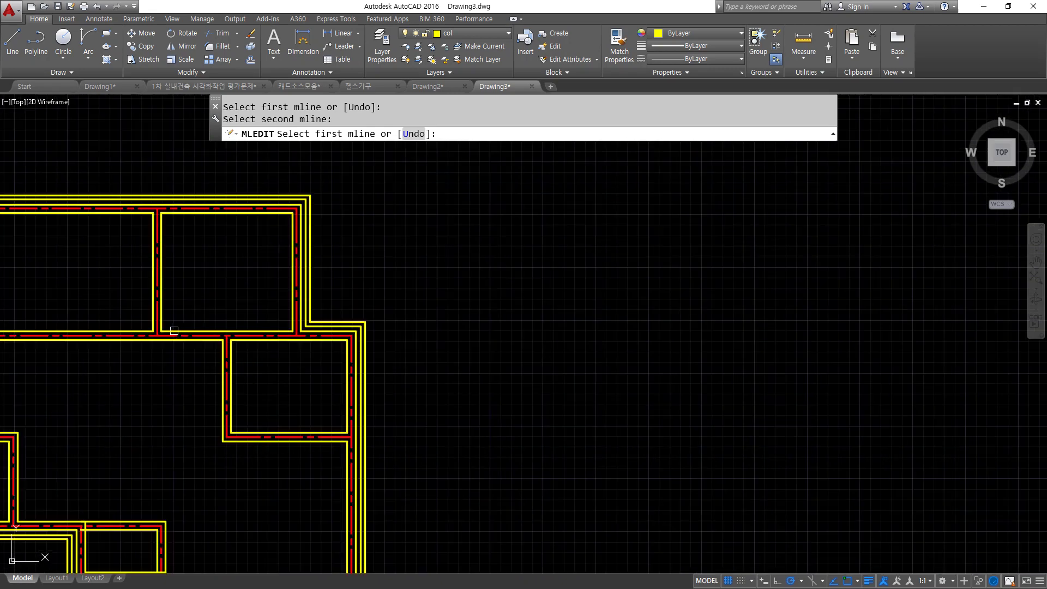
scroll(259, 339, up, 4)
click(330, 369)
click(295, 349)
scroll(351, 433, down, 4)
Step: Merge the multilines at the upper left corner of the small room on the lower step of the plan
scroll(297, 324, up, 4)
scroll(297, 324, down, 2)
scroll(412, 501, down, 2)
scroll(140, 227, up, 2)
scroll(307, 290, up, 3)
scroll(307, 290, up, 2)
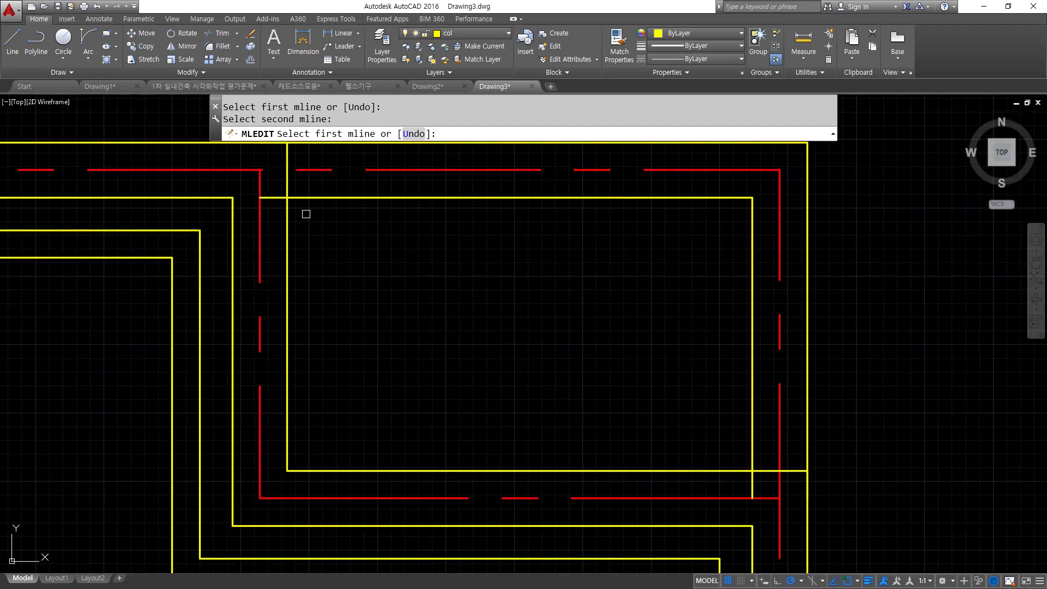
click(315, 201)
click(284, 232)
Step: Try to merge the lower right corner of the small stepped room, picking its lower wall before its right wall
scroll(326, 275, down, 2)
scroll(349, 289, up, 2)
click(411, 325)
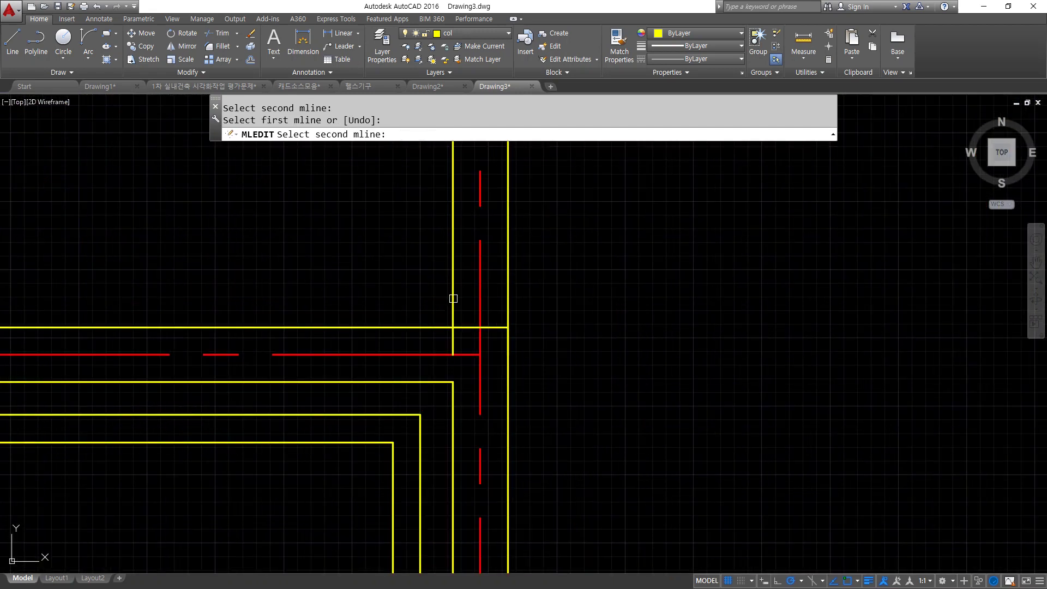
click(453, 299)
click(403, 327)
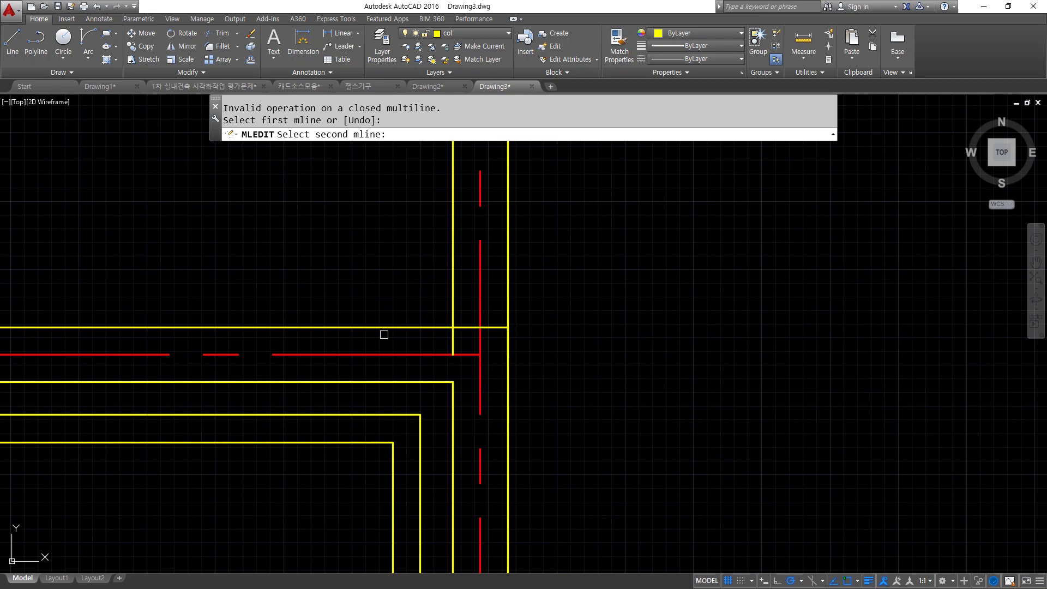
key(Return)
Step: Apply Merged Tee to the small stepped room's lower right corner, picking the right wall first and the lower wall second
key(Return)
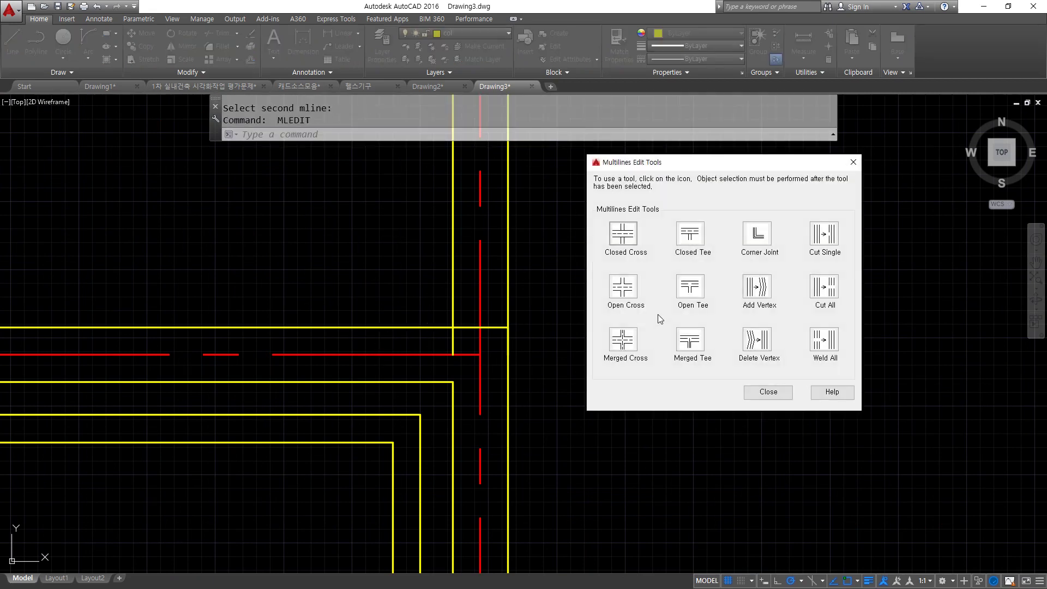
click(690, 340)
click(450, 291)
click(424, 326)
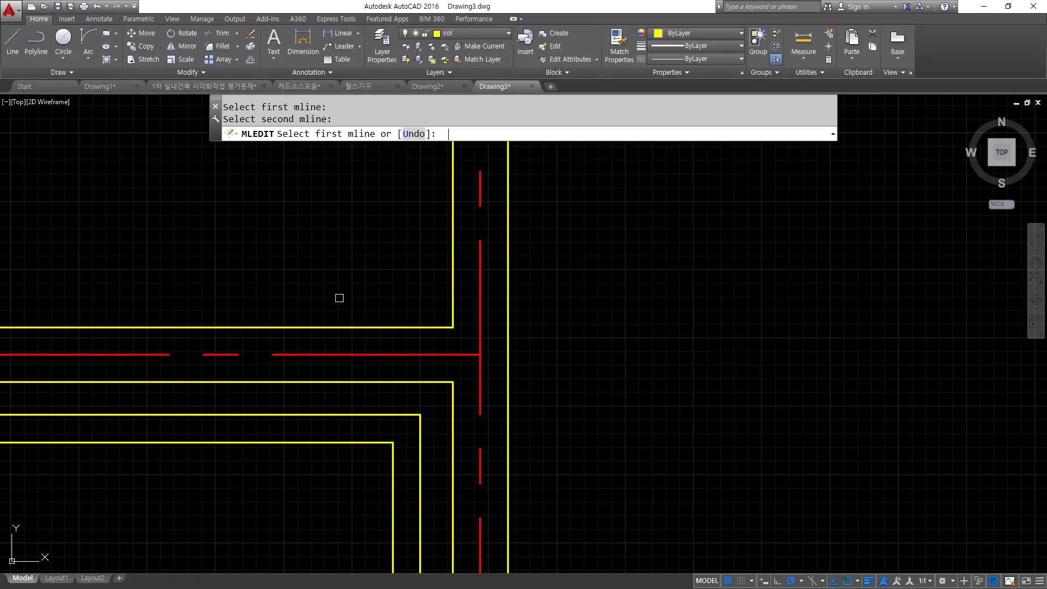
key(Return)
Step: Explode all multiline walls of the floor plan
scroll(327, 283, down, 8)
scroll(287, 263, down, 5)
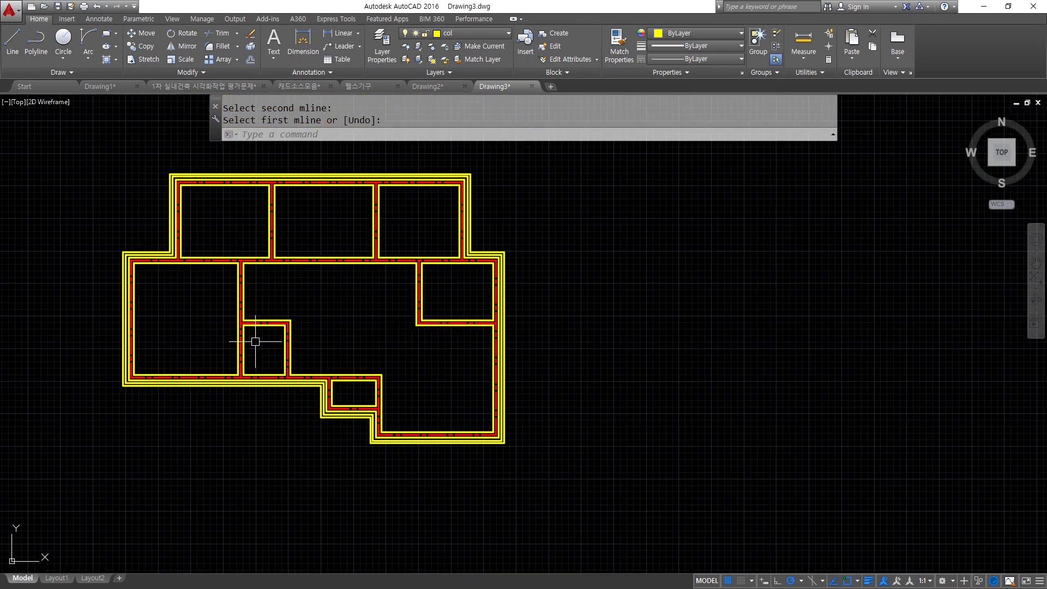
text(x)
key(Return)
click(58, 115)
click(567, 482)
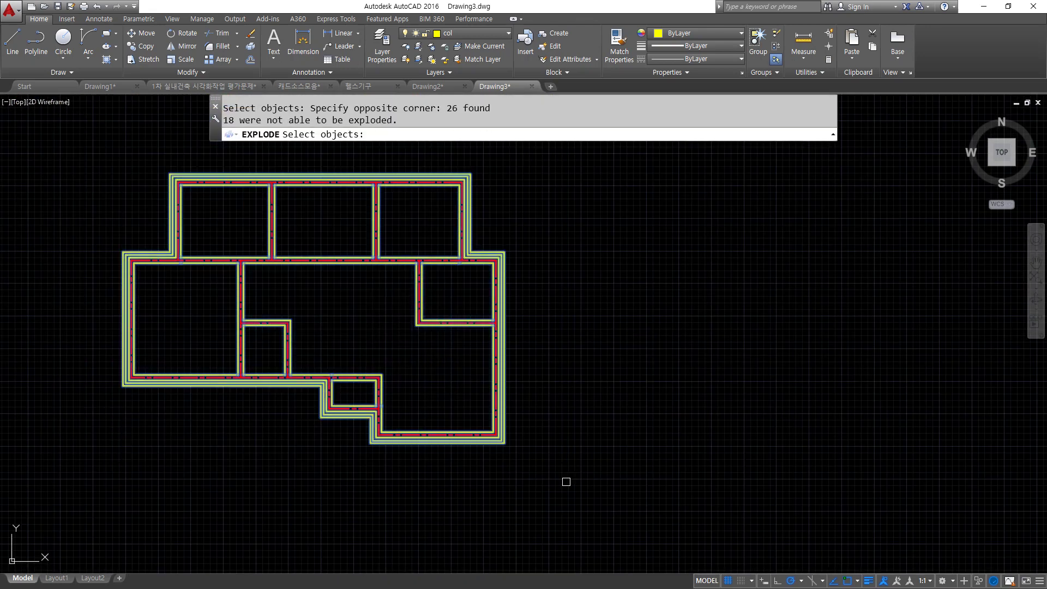
key(Return)
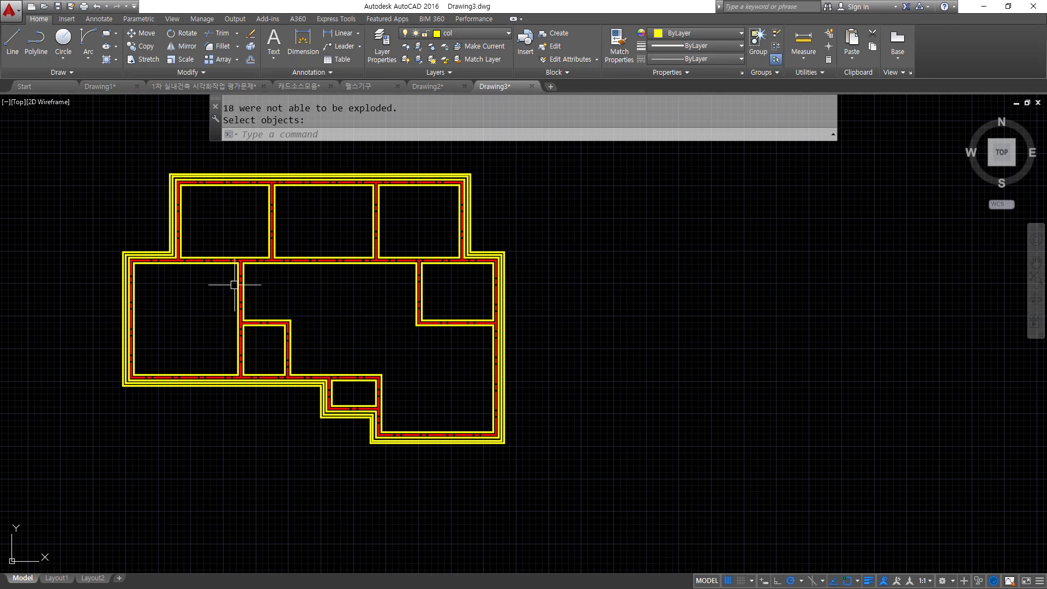
Step: Create a layer named WD with the colour green and make it the current layer
scroll(248, 304, up, 4)
scroll(289, 276, up, 2)
scroll(362, 409, down, 4)
middle_drag(527, 416, 398, 293)
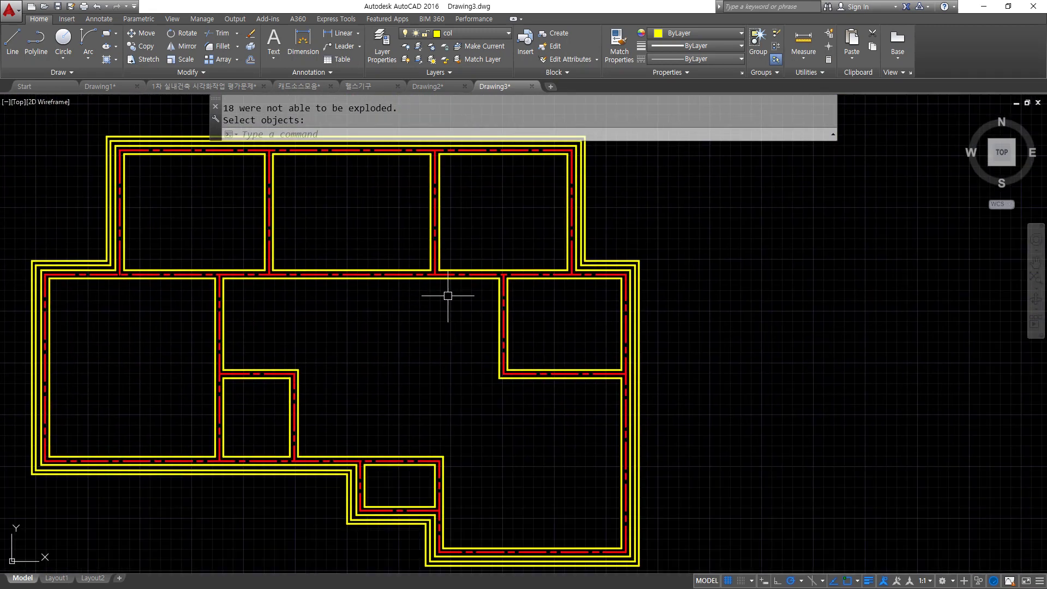
click(382, 44)
click(307, 265)
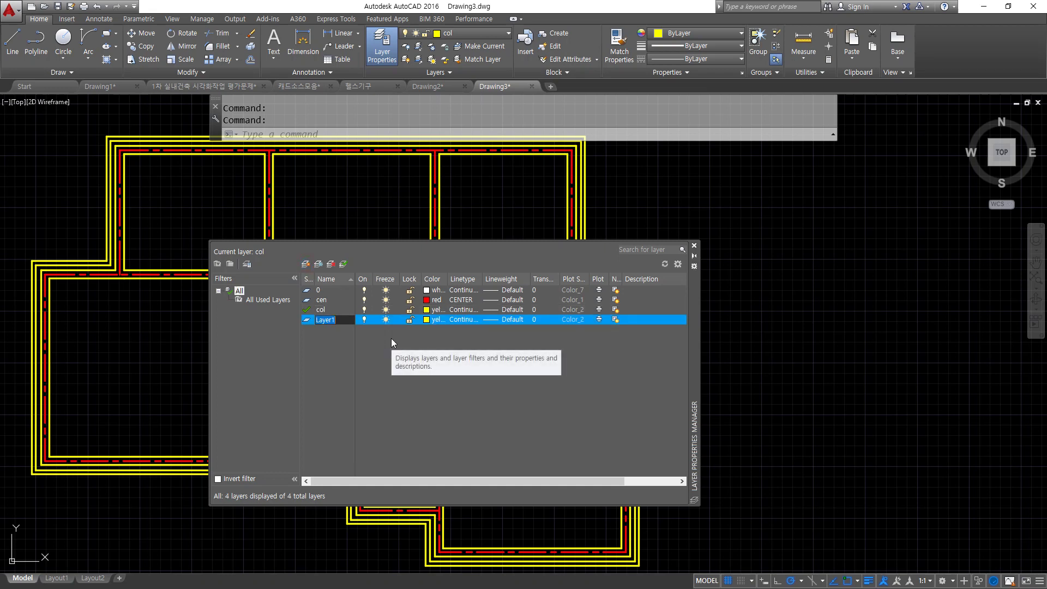
text(WD)
click(426, 319)
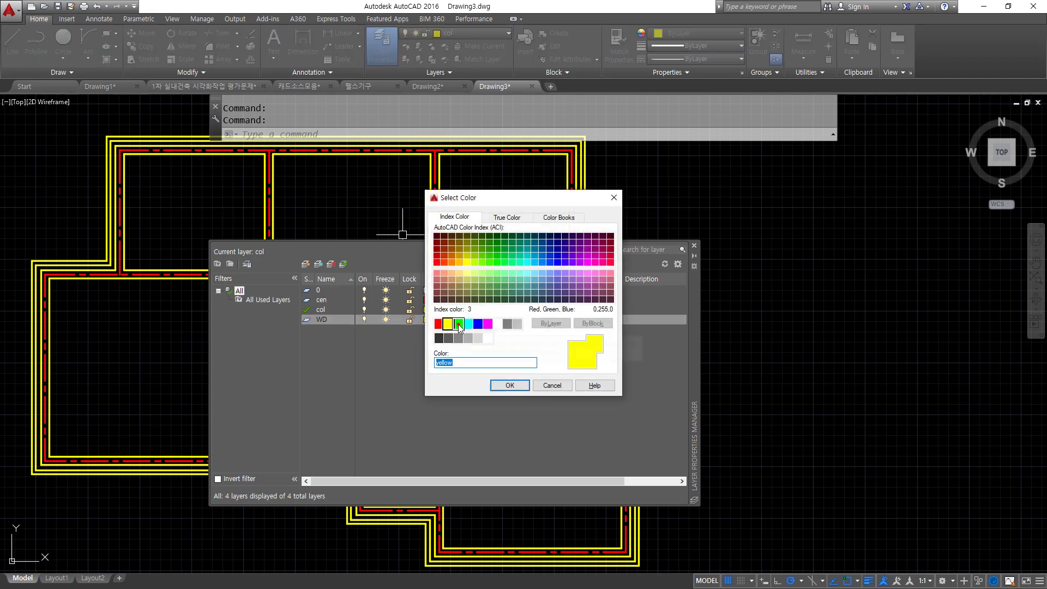
click(459, 324)
click(509, 385)
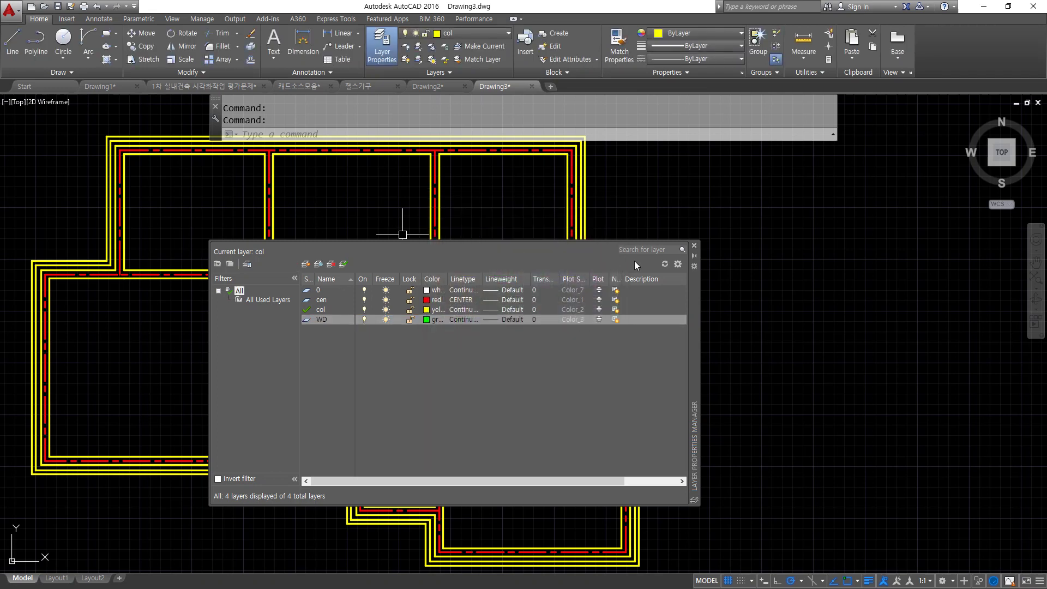
click(695, 246)
click(472, 34)
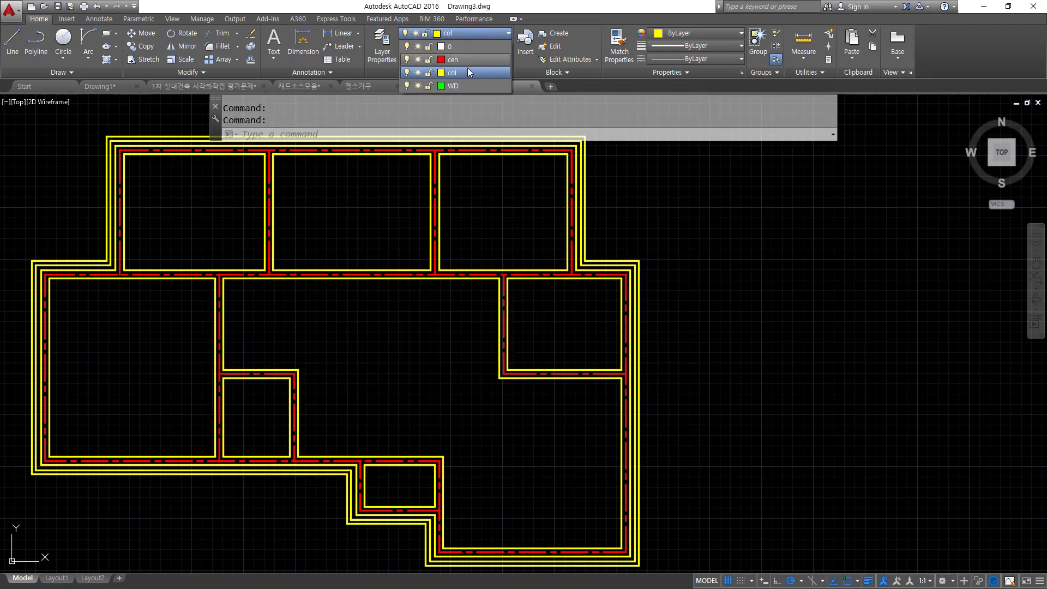
click(465, 85)
Step: Draw a 900 by 200 rectangle in the empty area beside the floor plan
scroll(353, 239, up, 3)
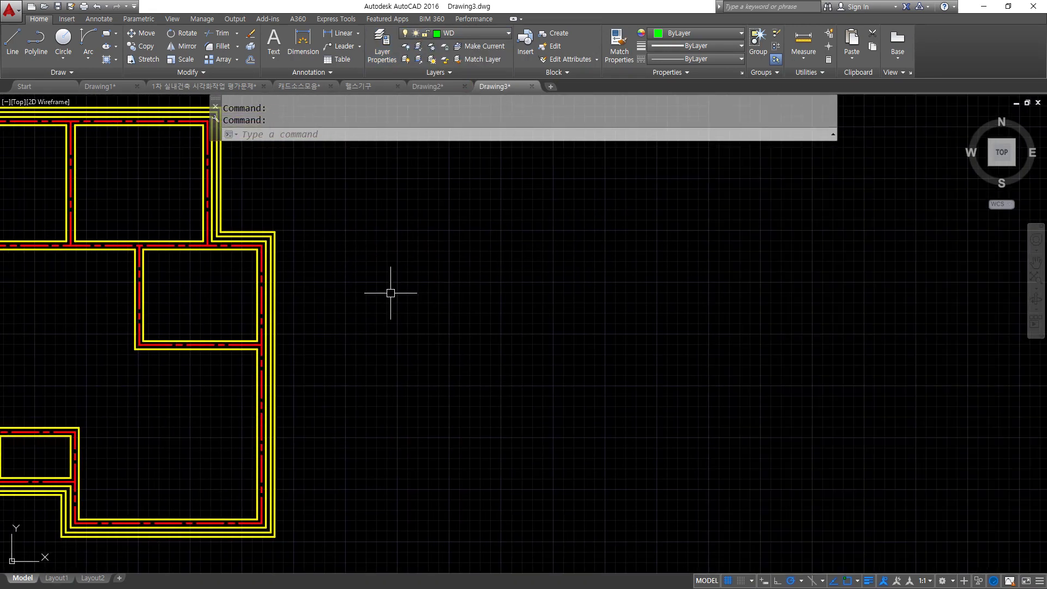
scroll(371, 285, up, 2)
scroll(371, 286, up, 1)
middle_drag(353, 276, 355, 360)
text(rec)
key(Return)
click(319, 374)
text(@)
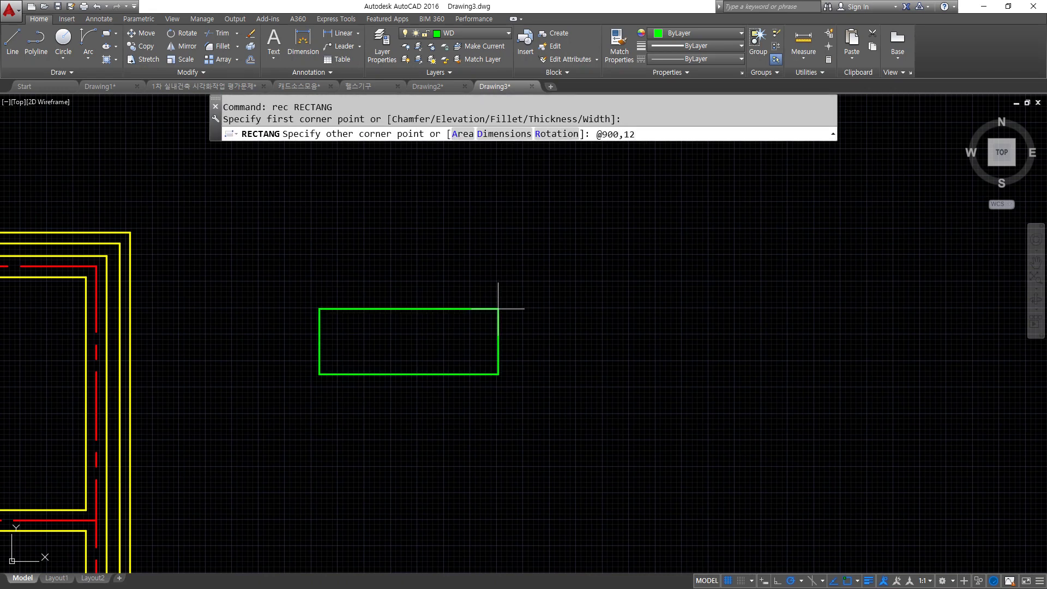
text(900,200)
key(Return)
Step: Explode the 900 by 200 rectangle into separate lines
scroll(284, 346, up, 6)
text(x)
key(Return)
click(593, 379)
click(526, 529)
key(Return)
middle_drag(526, 528, 420, 502)
Step: Offset the left, right and upper edges of the door frame inward by 40
text(o)
key(Return)
text(40)
key(Return)
click(333, 391)
click(403, 392)
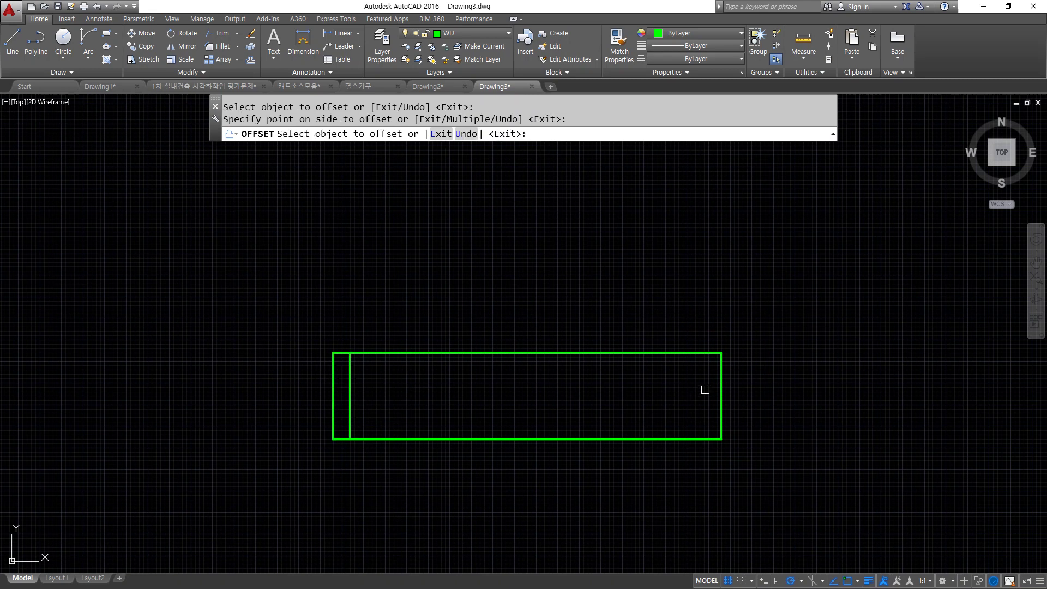
click(725, 382)
click(573, 385)
click(561, 353)
click(550, 419)
key(Return)
Step: Trim the frame's upper and lower edges between the two jambs
text(tr)
key(Return)
key(Return)
click(575, 463)
click(533, 420)
click(530, 355)
key(Return)
Step: Draw the door leaf rectangle between the jambs, from the upper edge to the offset line, and erase that offset line
text(rec)
key(Return)
click(334, 354)
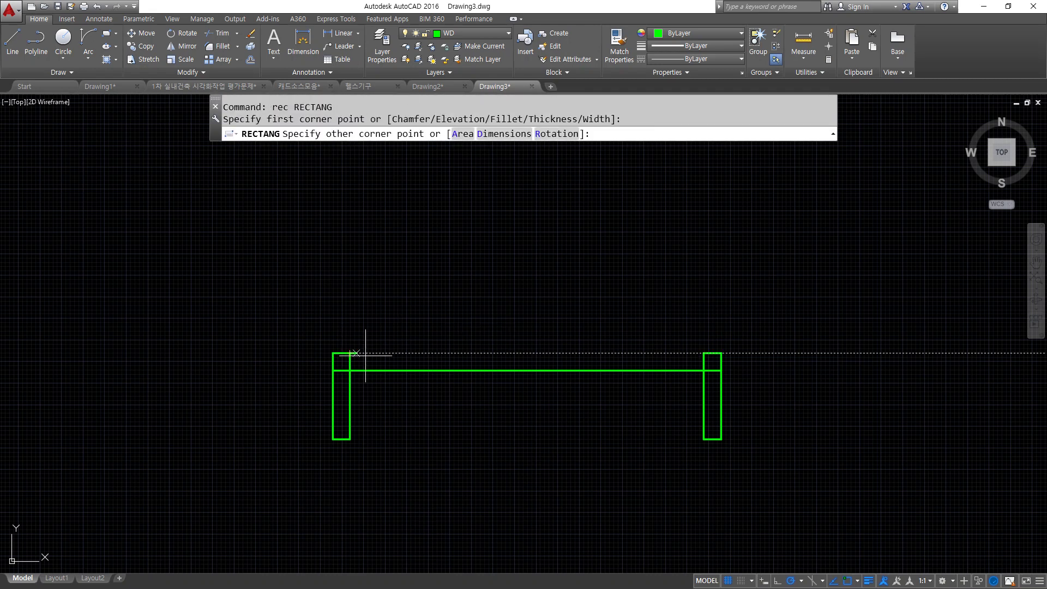
click(716, 369)
click(716, 370)
text(e)
key(Return)
Step: Rotate the door leaf 90° upright about the left jamb's upper inner corner
text(ro)
key(Return)
click(399, 353)
key(Return)
click(350, 354)
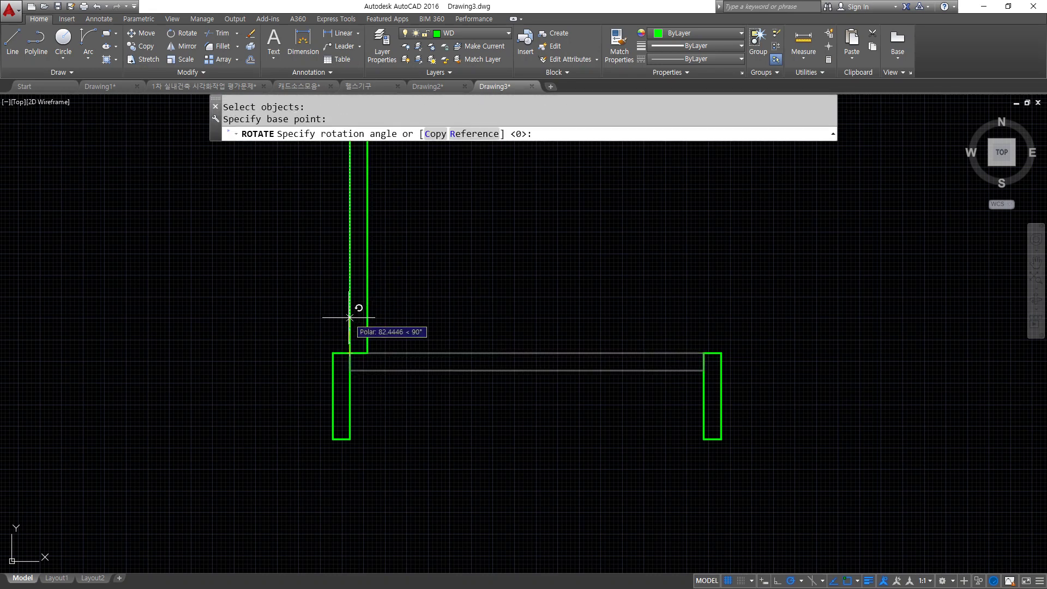
click(358, 303)
scroll(367, 328, down, 2)
middle_drag(367, 327, 406, 387)
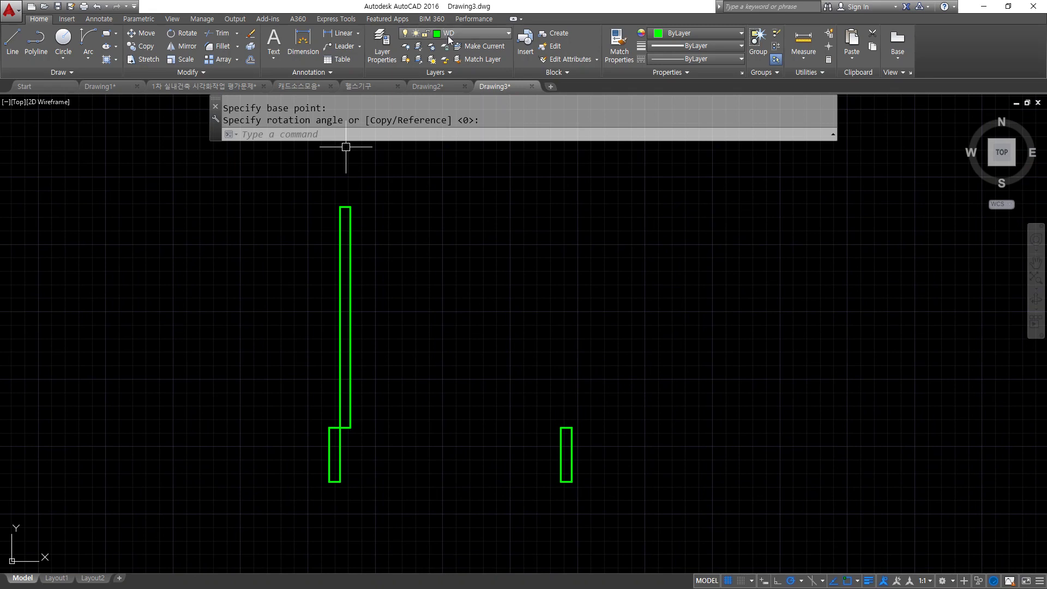
text(a)
key(Return)
key(Escape)
Step: Draw the door swing as a start, end, direction arc from the right jamb's upper outer corner to the leaf's upper left corner, tangent upward
click(88, 37)
click(573, 427)
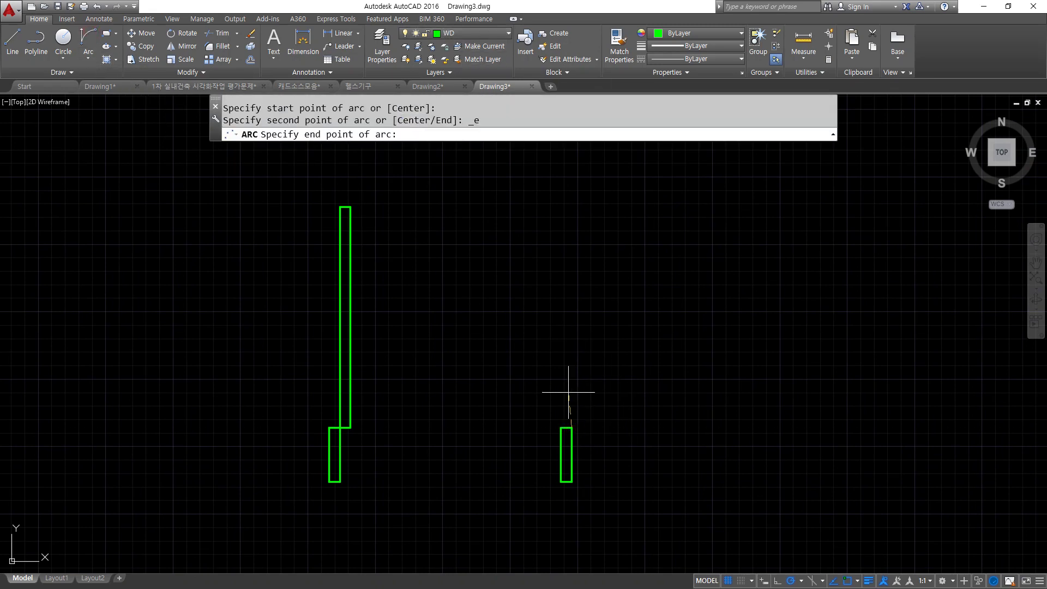
click(340, 207)
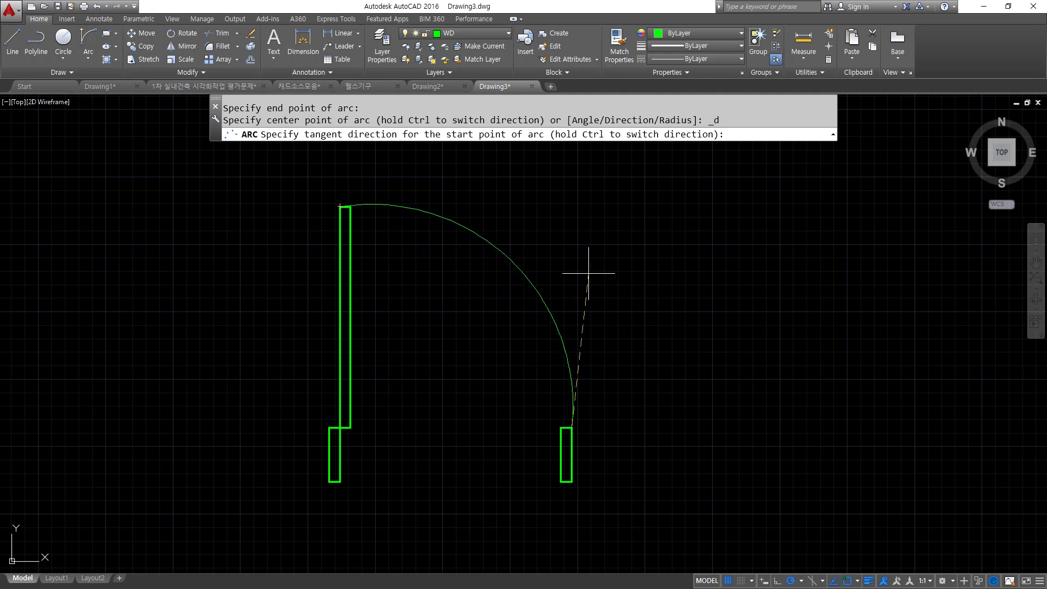
click(572, 272)
Step: Move the door swing arc to the cen layer
click(544, 243)
click(467, 182)
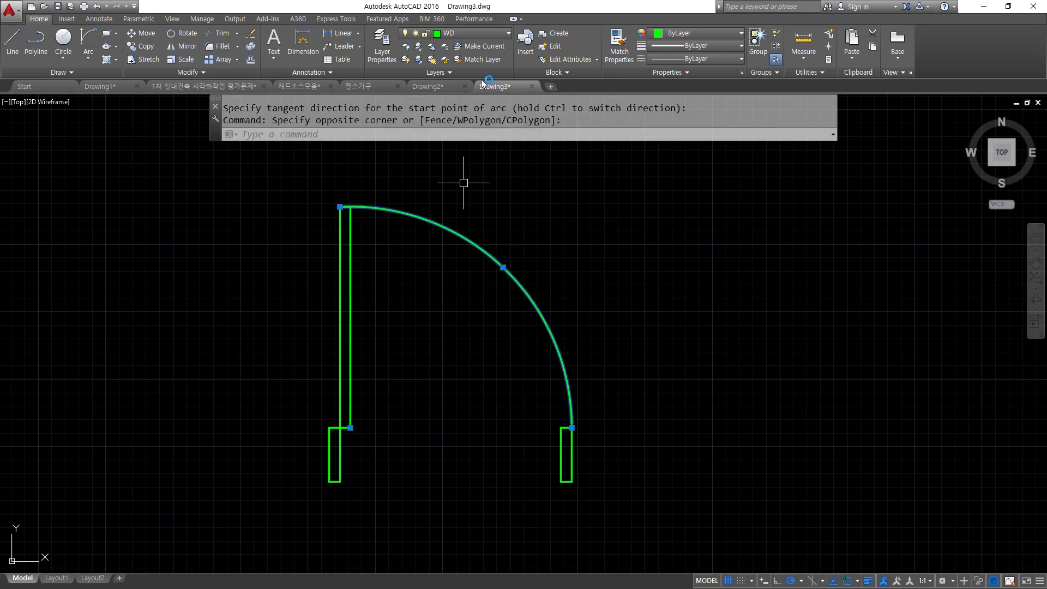
click(472, 32)
click(467, 61)
key(Escape)
key(Escape)
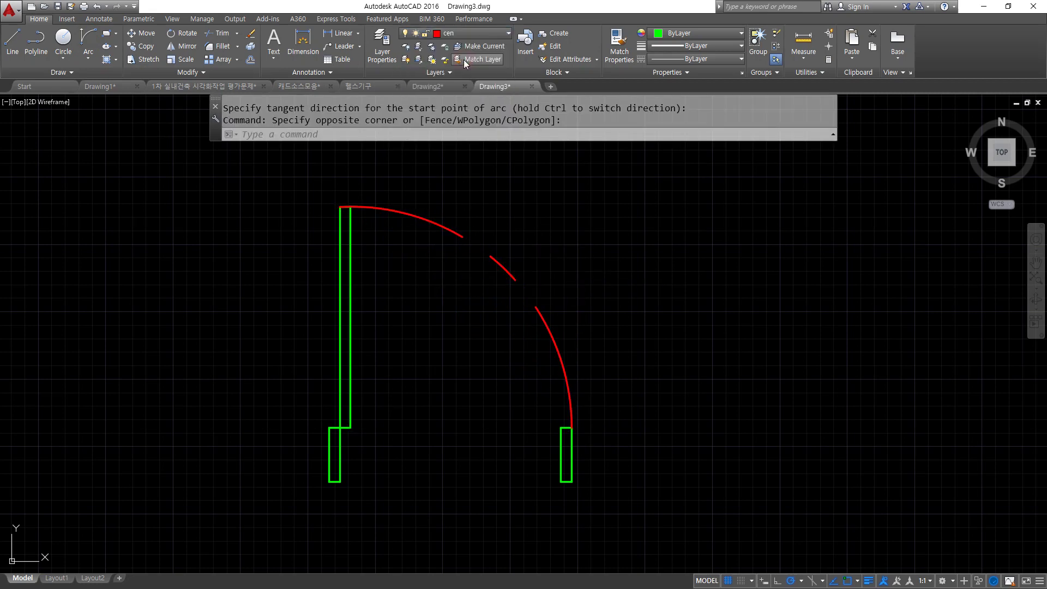
Step: Begin a block definition named Door_900 with its base point at the left jamb's lower outer corner
text(B)
key(Return)
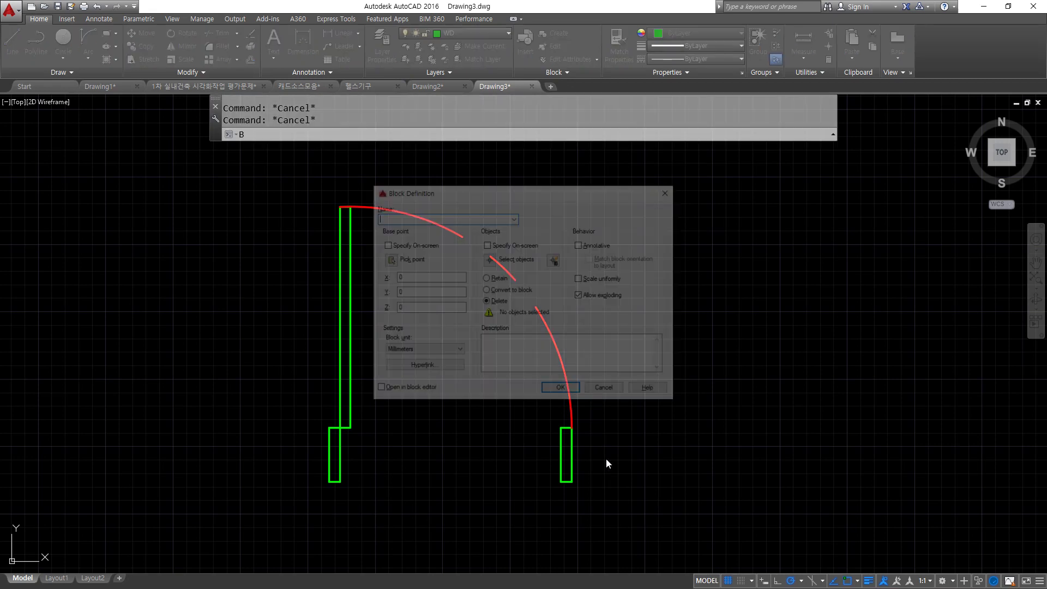
text(w)
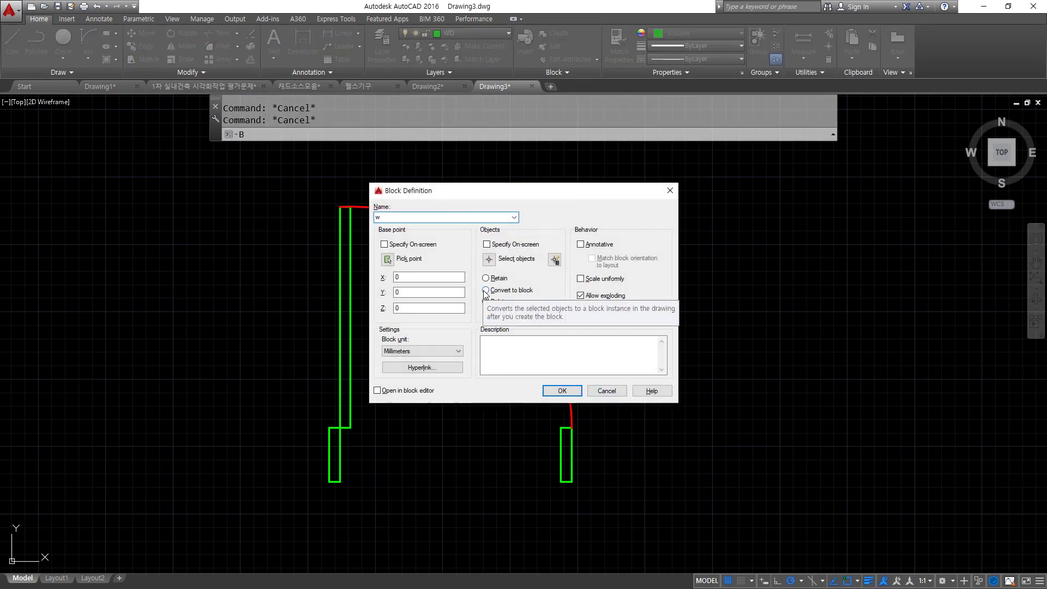
key(BackSpace)
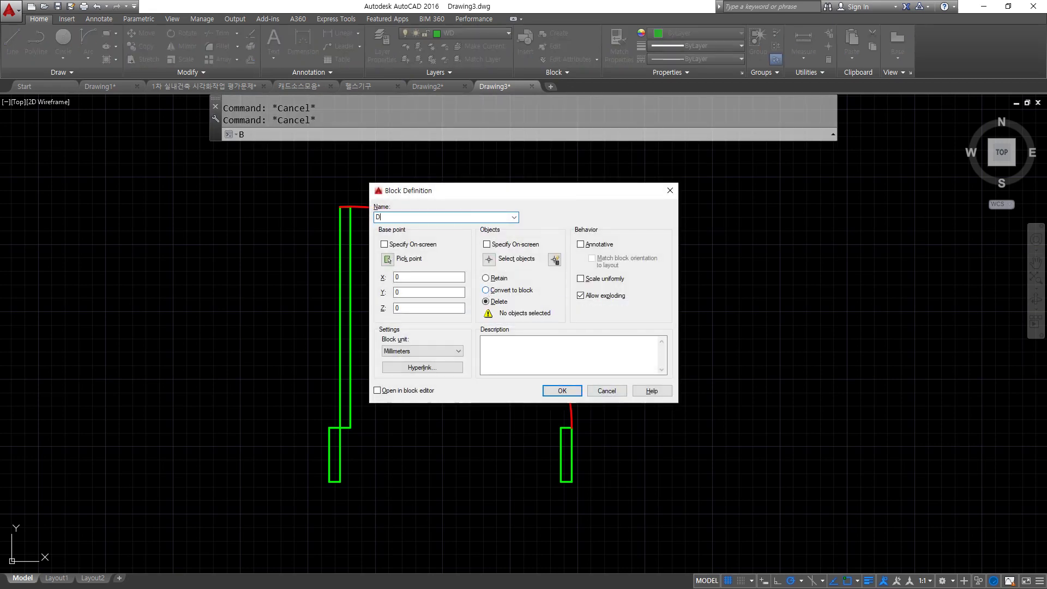
text(Door_900)
click(388, 260)
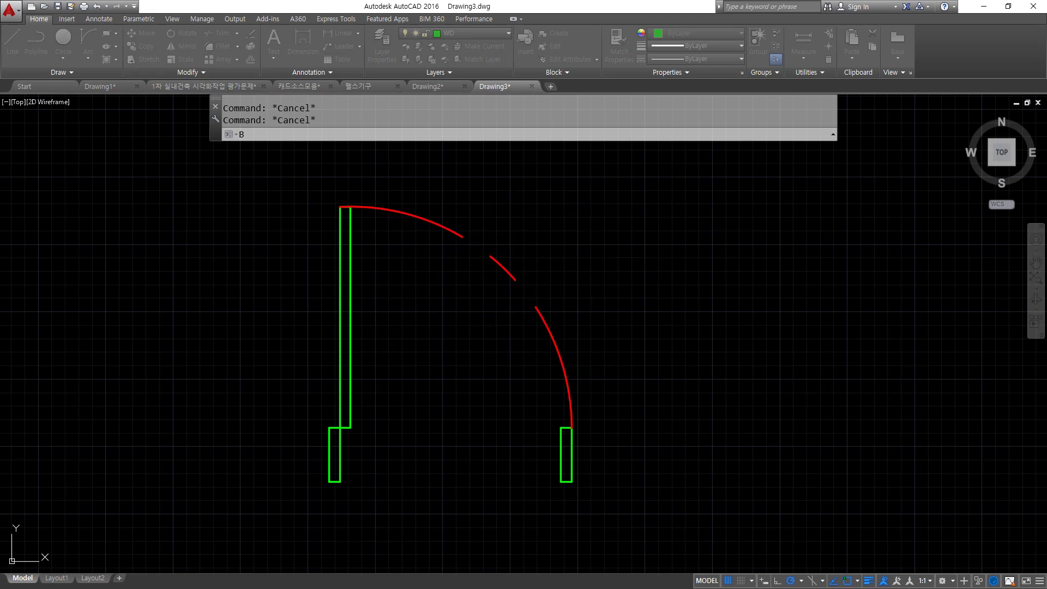
click(329, 482)
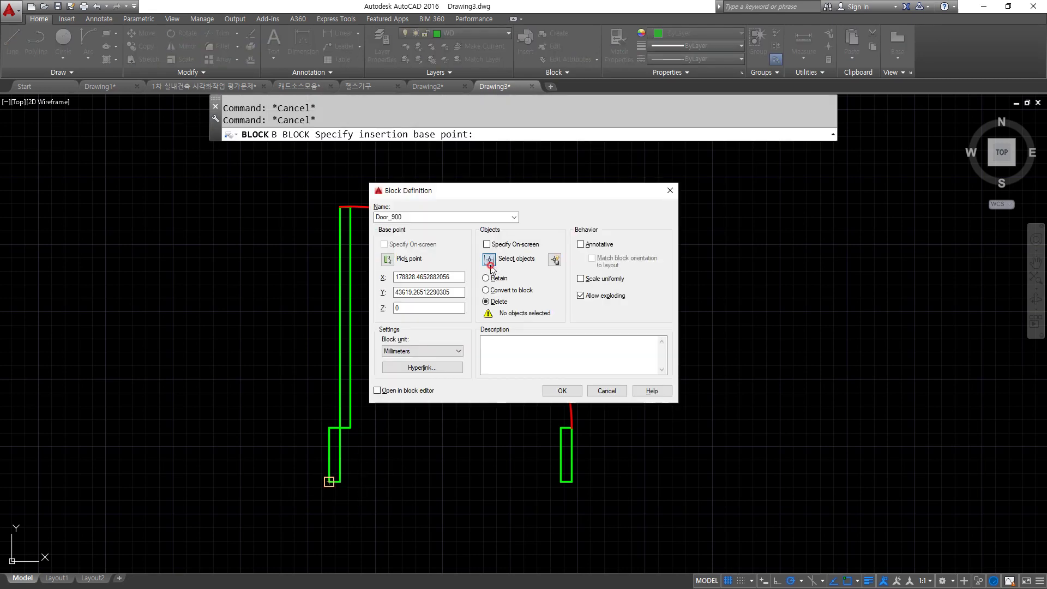
Step: Include the jambs, leaf and swing arc in the block and create it with the originals deleted
click(489, 260)
click(247, 175)
click(608, 518)
key(Return)
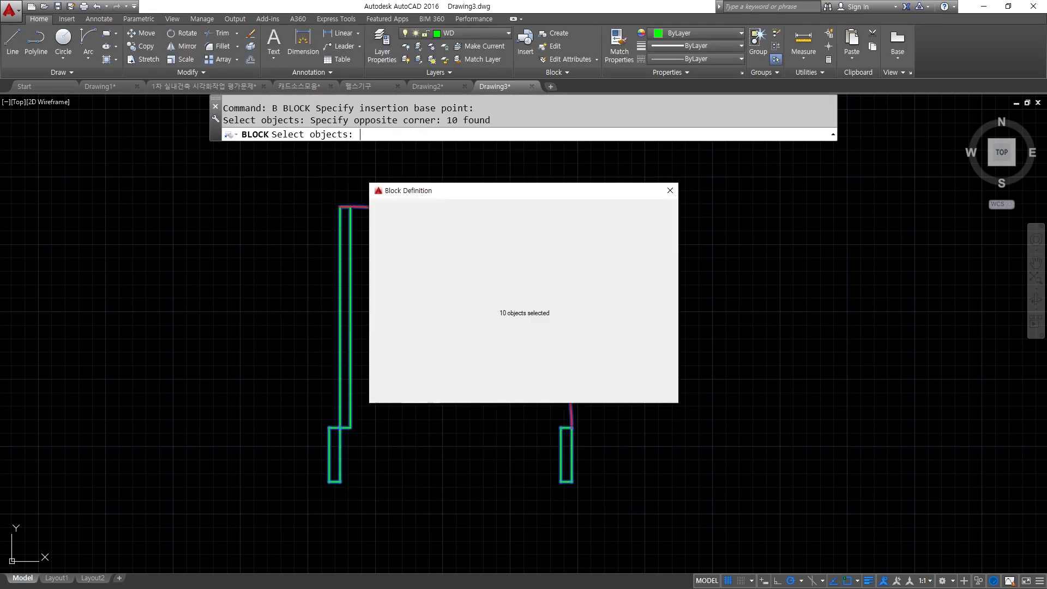
click(563, 391)
Step: Draw a line across the top of the vertical wall bordering the large left room, where it meets the horizontal corridor wall
scroll(334, 424, down, 5)
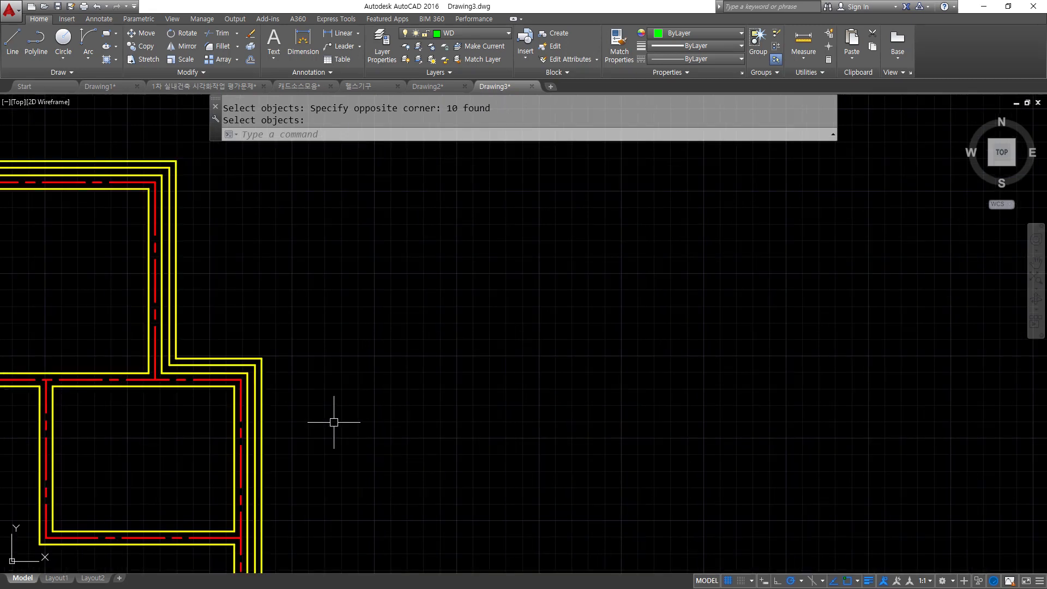
middle_drag(335, 424, 712, 424)
scroll(326, 440, down, 2)
middle_drag(326, 440, 526, 334)
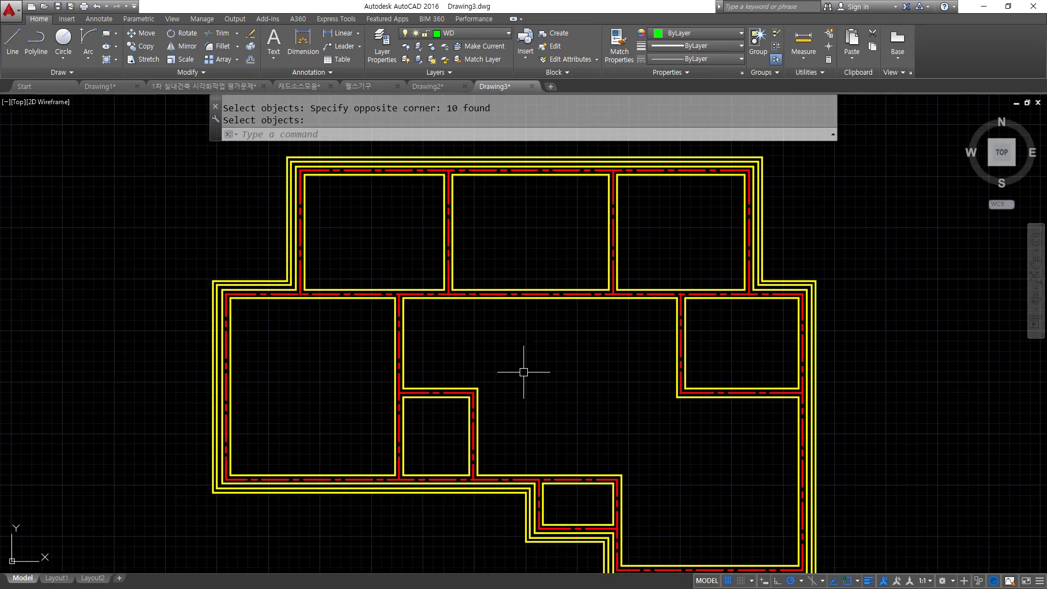
scroll(408, 301, up, 8)
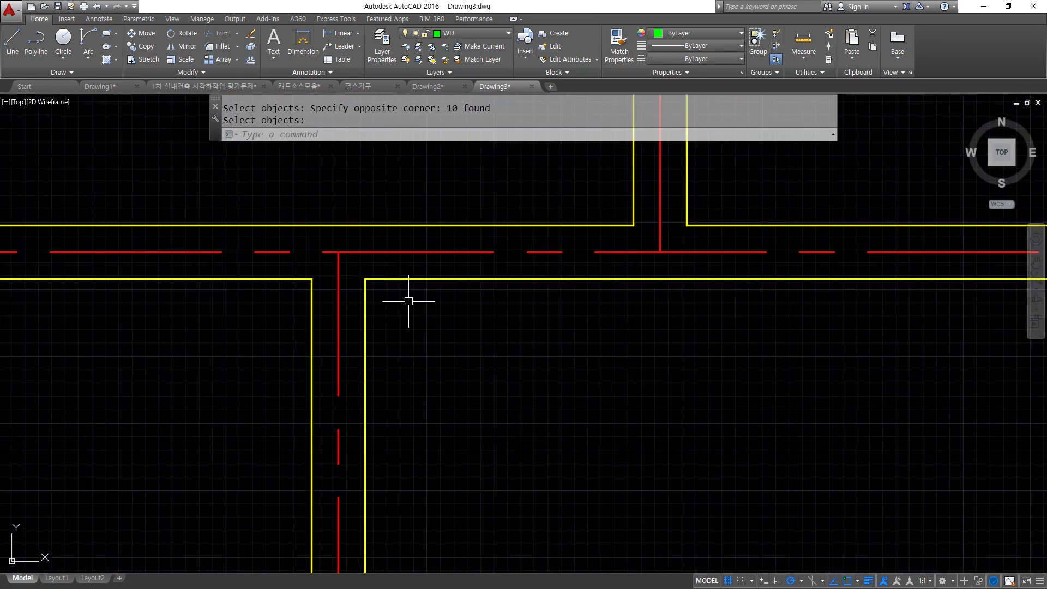
middle_drag(363, 310, 405, 276)
text(l)
key(Return)
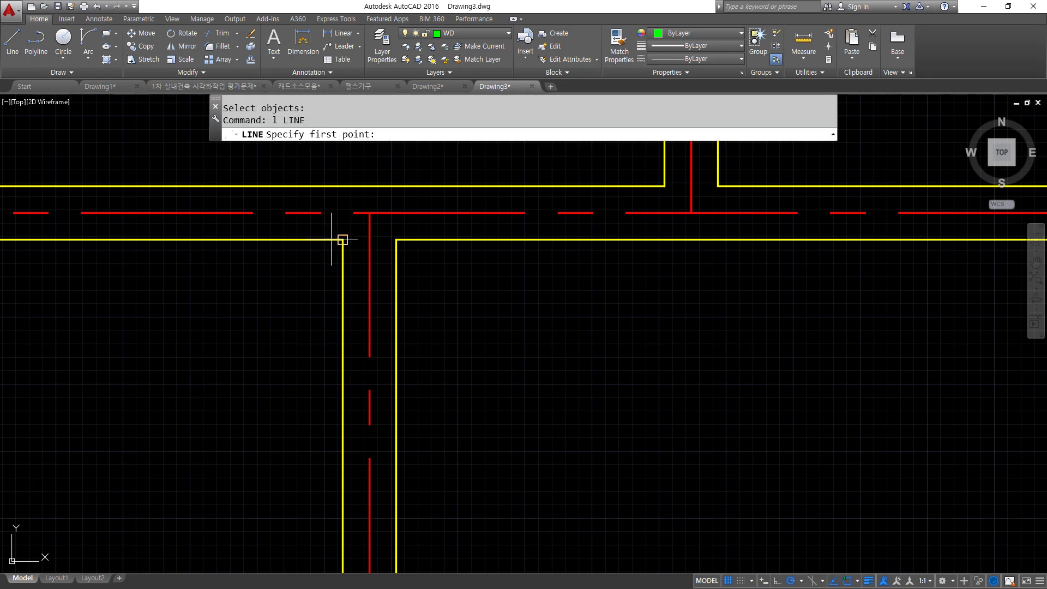
click(349, 240)
click(396, 239)
key(Return)
Step: Offset the line across the top of the vertical wall 100 downward
text(o)
key(Return)
text(100)
key(Return)
click(390, 240)
click(435, 339)
key(Return)
Step: Offset the new line another 900 downward to mark the door opening's width
key(Return)
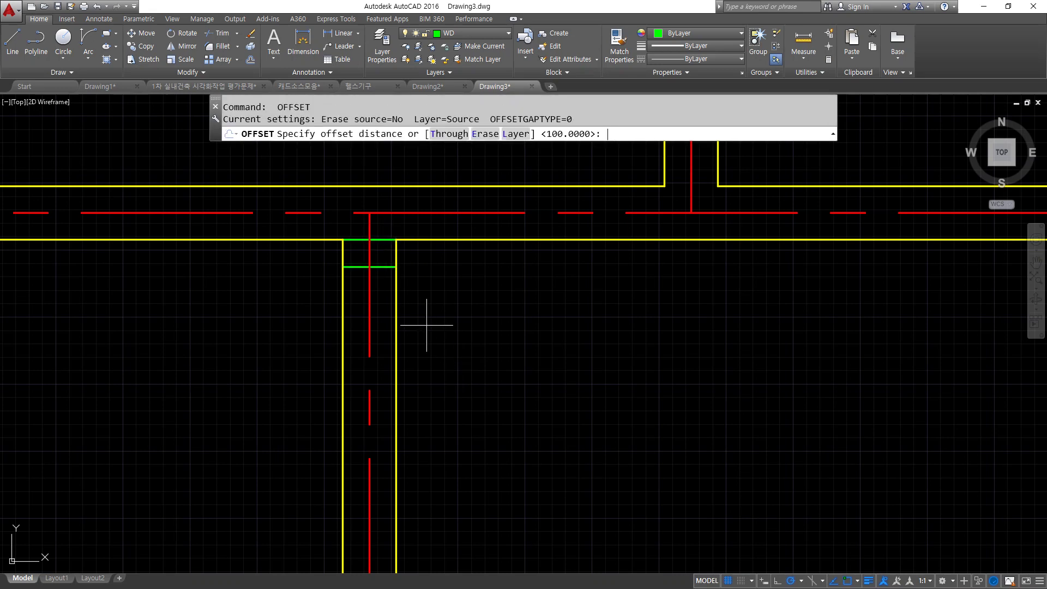
key(Return)
click(387, 266)
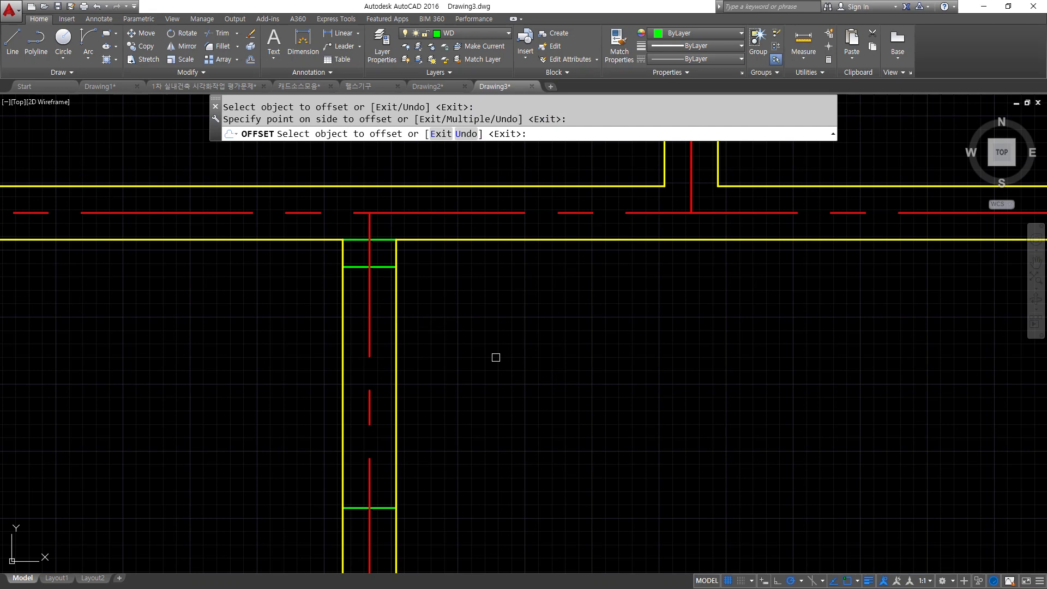
click(531, 376)
key(Return)
Step: Erase the original line at the wall corner and trim both wall faces between the two offset lines to open the doorway
text(e)
key(Return)
text(tr)
key(Return)
key(Return)
click(414, 375)
click(311, 367)
key(Return)
Step: Match the wall line's properties onto the two end lines of the vertical wall's door opening
text(ma)
key(Return)
click(421, 238)
click(317, 229)
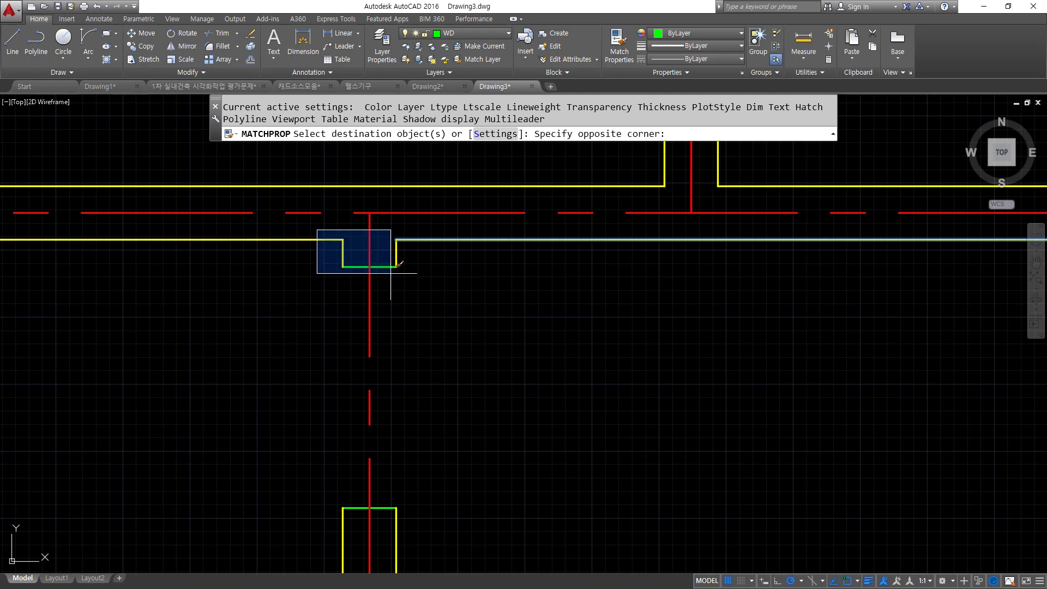
click(406, 287)
click(278, 447)
click(440, 531)
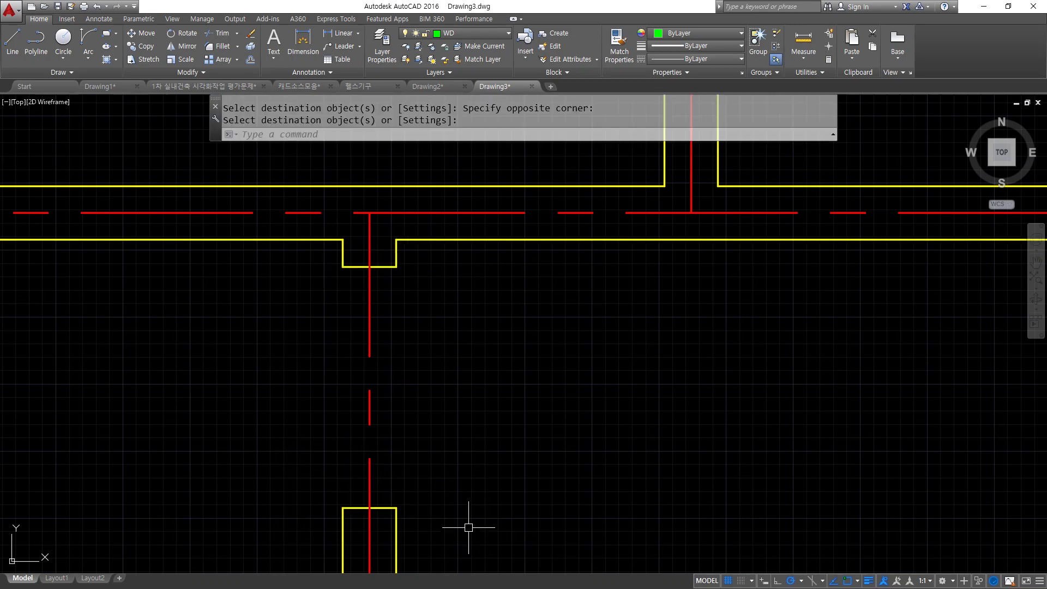
Step: Insert the Door_900 block at the right corner of the opening's lower end, rotated 90 degrees so it swings into the left room
text(i)
key(Return)
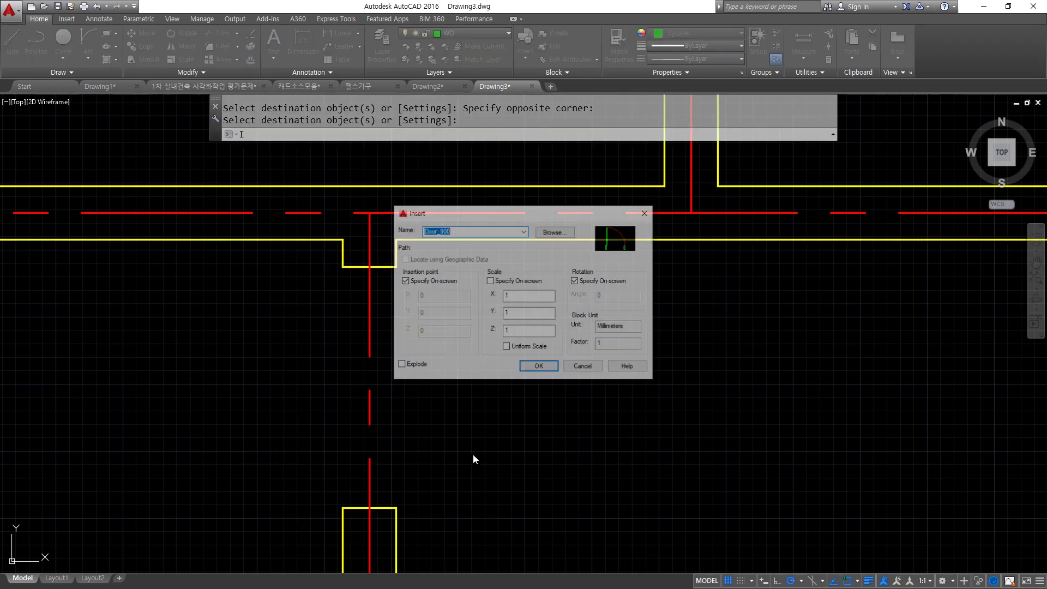
click(531, 367)
click(396, 508)
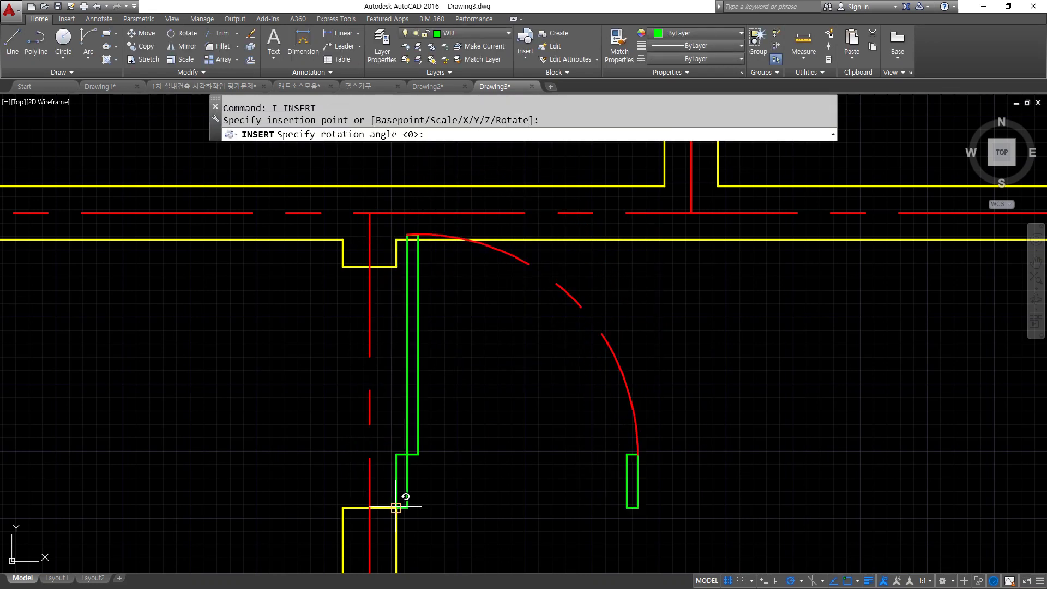
click(413, 498)
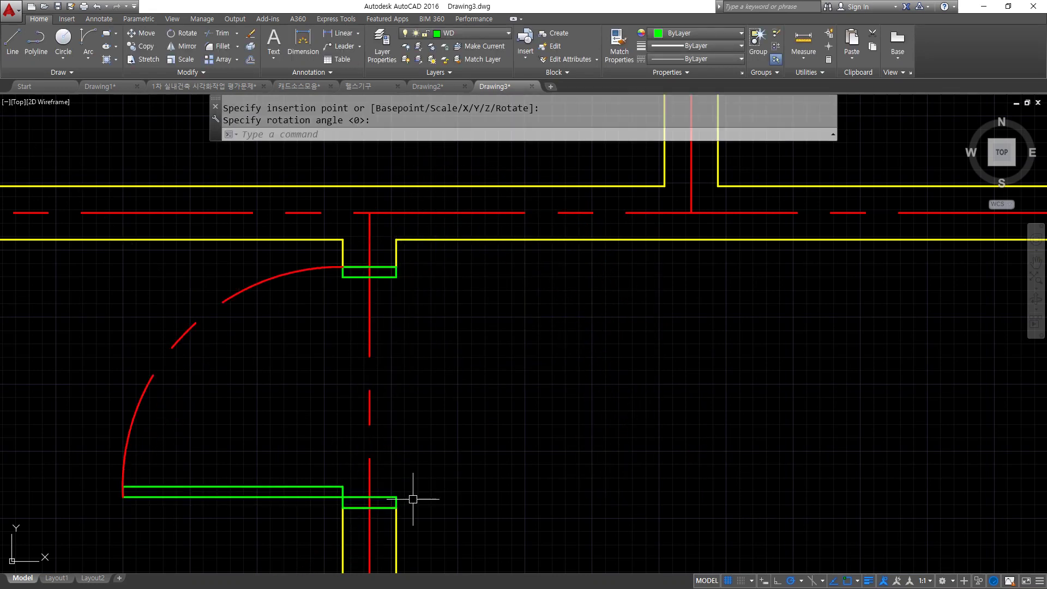
drag(287, 386, 487, 382)
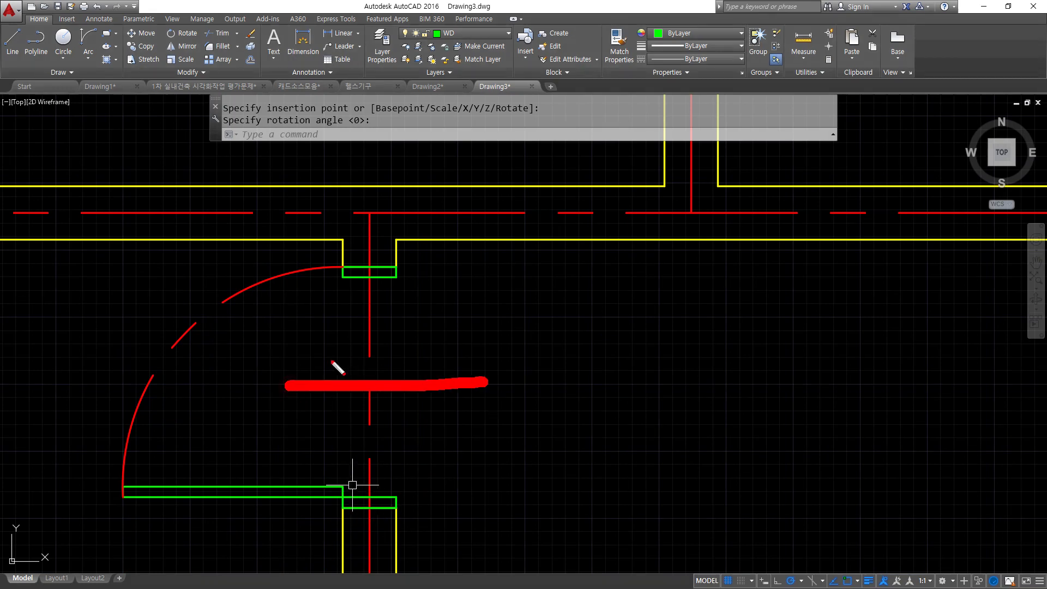
key(Escape)
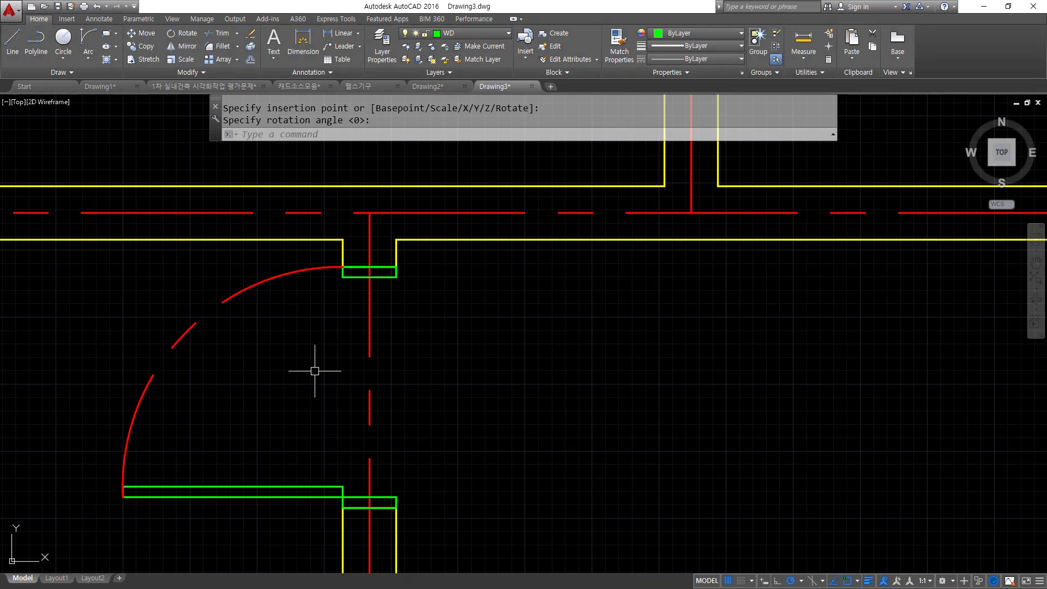
Step: Mirror the inserted door about a horizontal line through the opening, keeping the source object
text(mi)
key(Return)
click(280, 486)
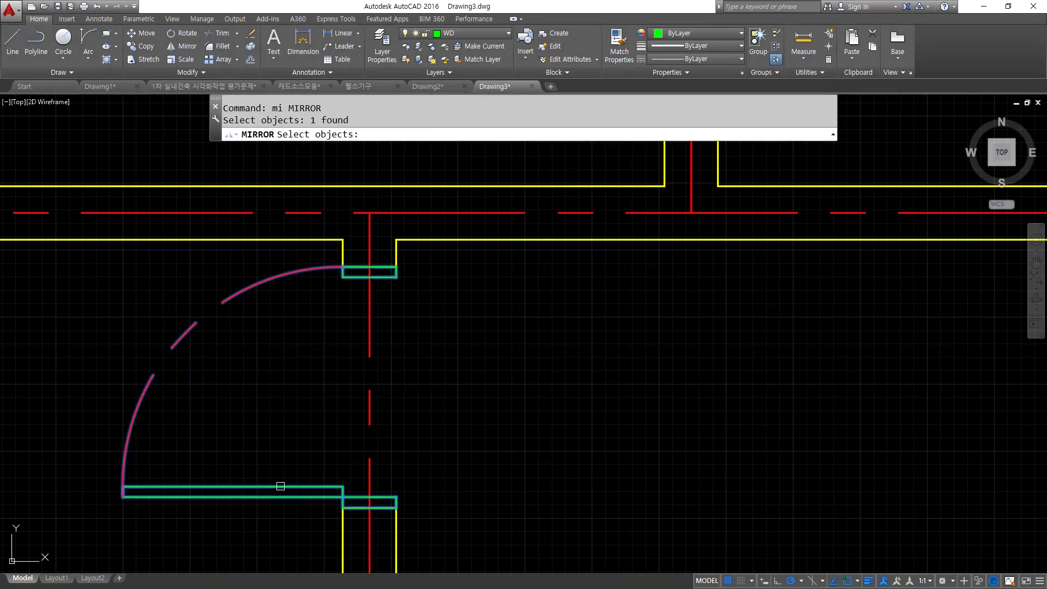
click(370, 424)
click(444, 420)
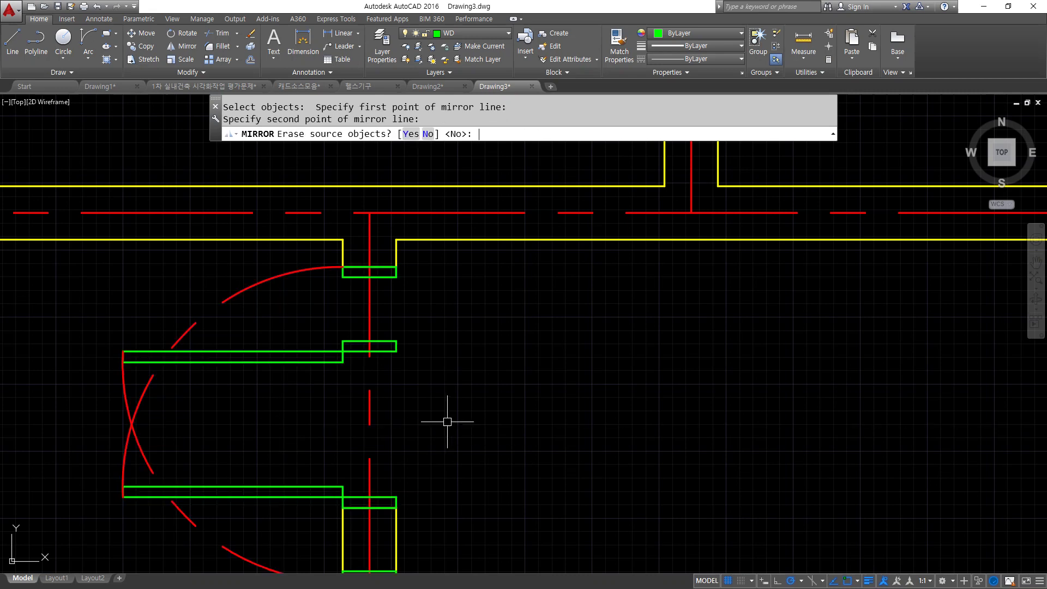
key(Return)
Step: Move the original door clear of the wall to the right and erase it
text(m)
key(Return)
click(367, 273)
key(Return)
click(396, 277)
click(777, 316)
click(799, 327)
click(706, 297)
text(e)
key(Return)
Step: Move the mirrored door from its upper right jamb corner to the right corner of the opening's upper end
text(m)
key(Return)
click(396, 352)
key(Return)
click(397, 341)
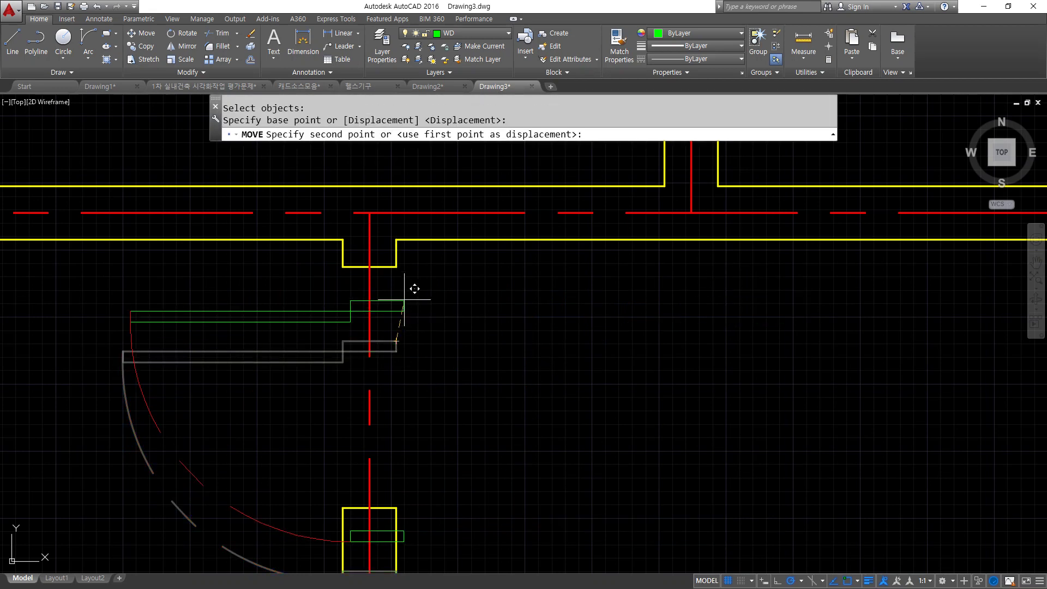
click(396, 267)
Step: Draw two lines across the horizontal wall, one at the right face of the door wall and one at the upper partition's left face
scroll(274, 460, down, 4)
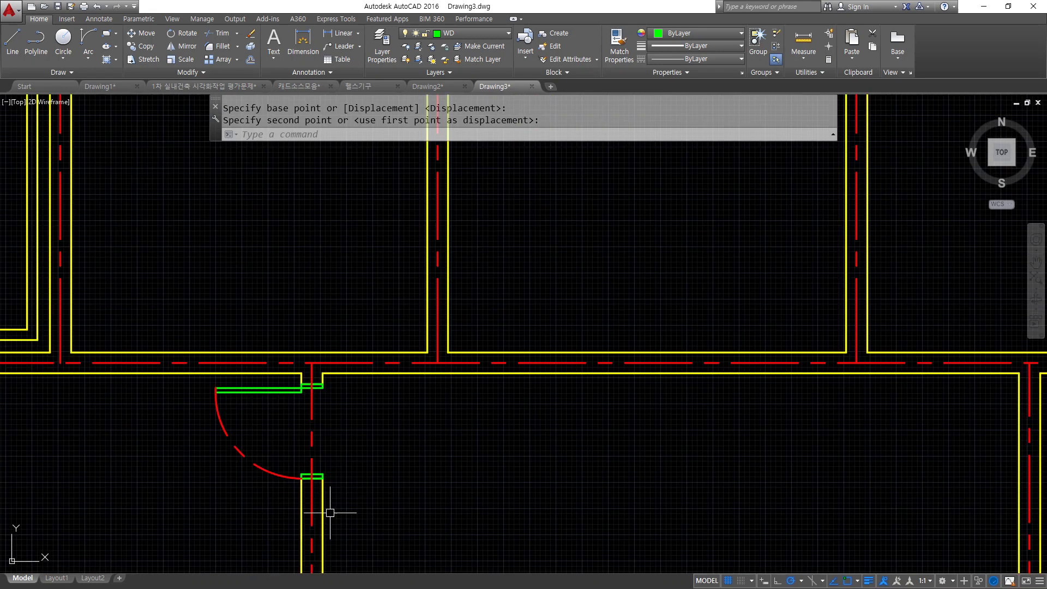
scroll(314, 436, up, 2)
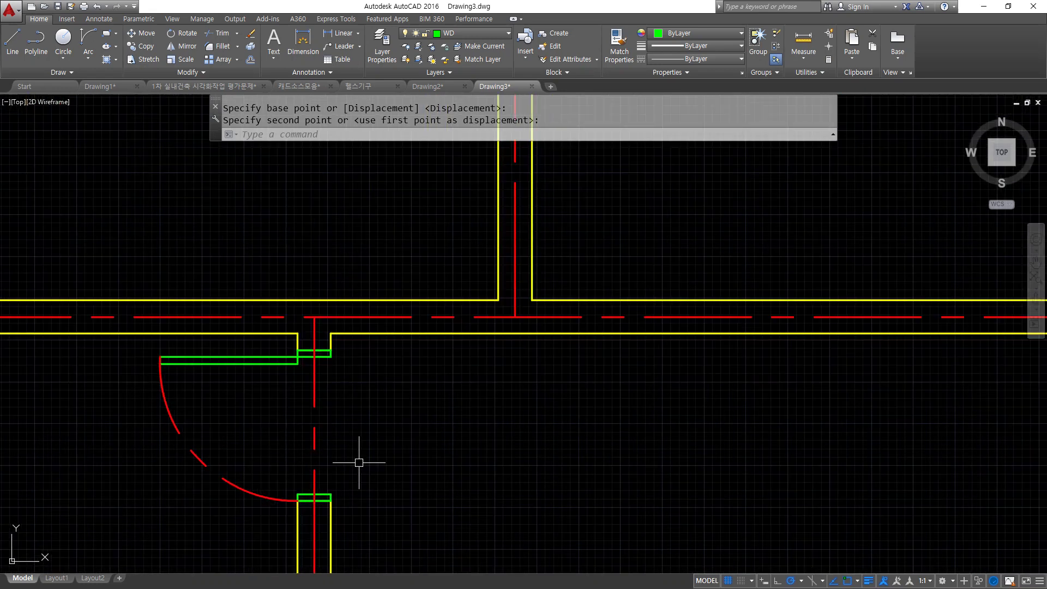
scroll(444, 278, up, 2)
middle_drag(444, 281, 451, 308)
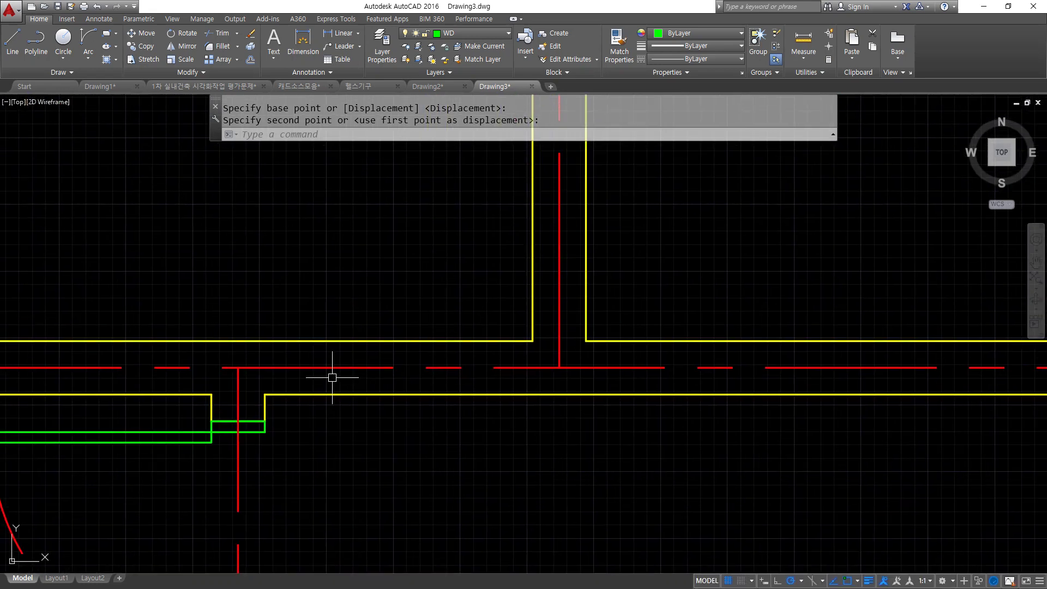
text(l)
key(Return)
click(265, 394)
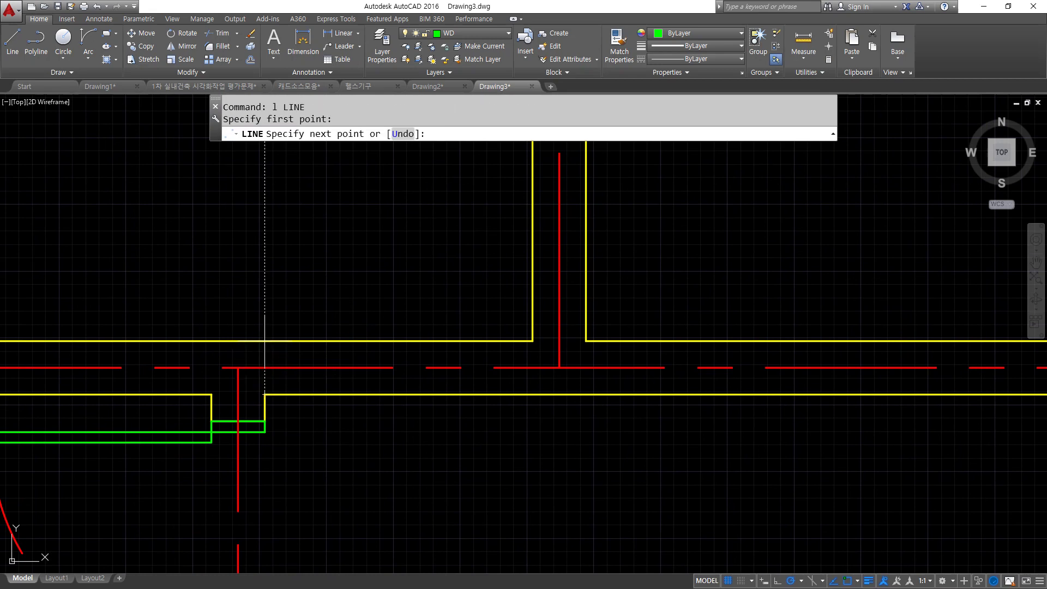
click(265, 341)
key(Return)
key(Return)
click(533, 341)
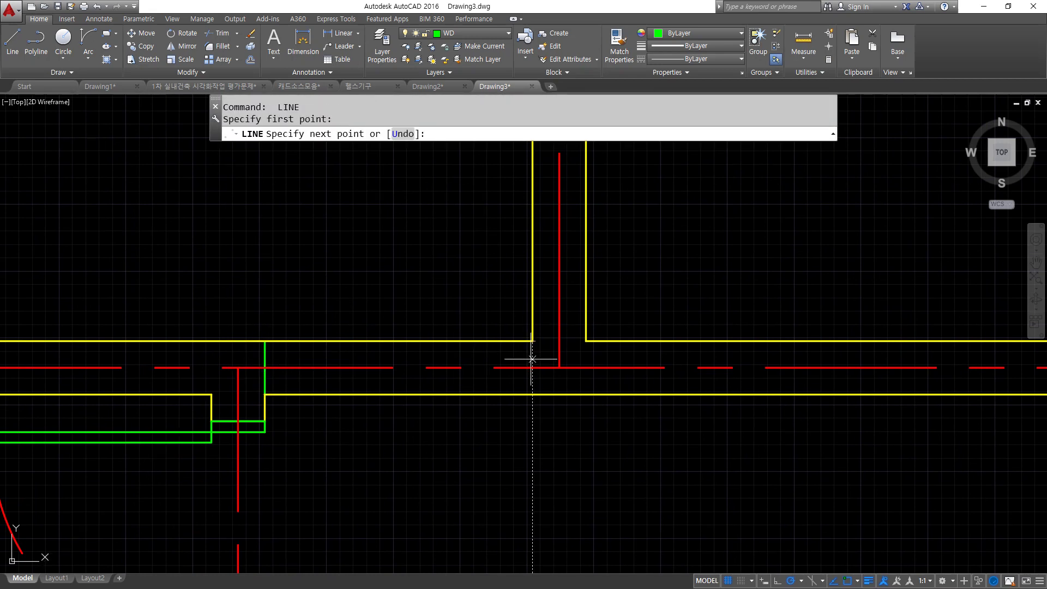
click(533, 394)
key(Return)
Step: Offset the line at the upper partition's left face 100 to the left
text(o)
key(Return)
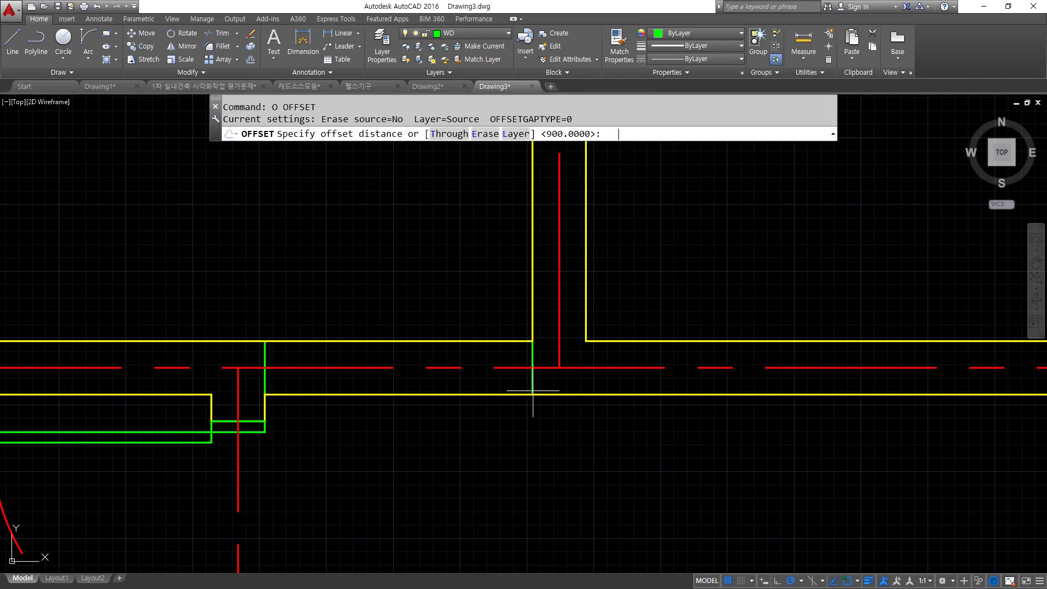
text(100)
key(Return)
click(532, 377)
click(506, 375)
key(Return)
Step: Measure the opening width between the offset line and the line at the door wall's corner
text(di)
key(Return)
click(505, 395)
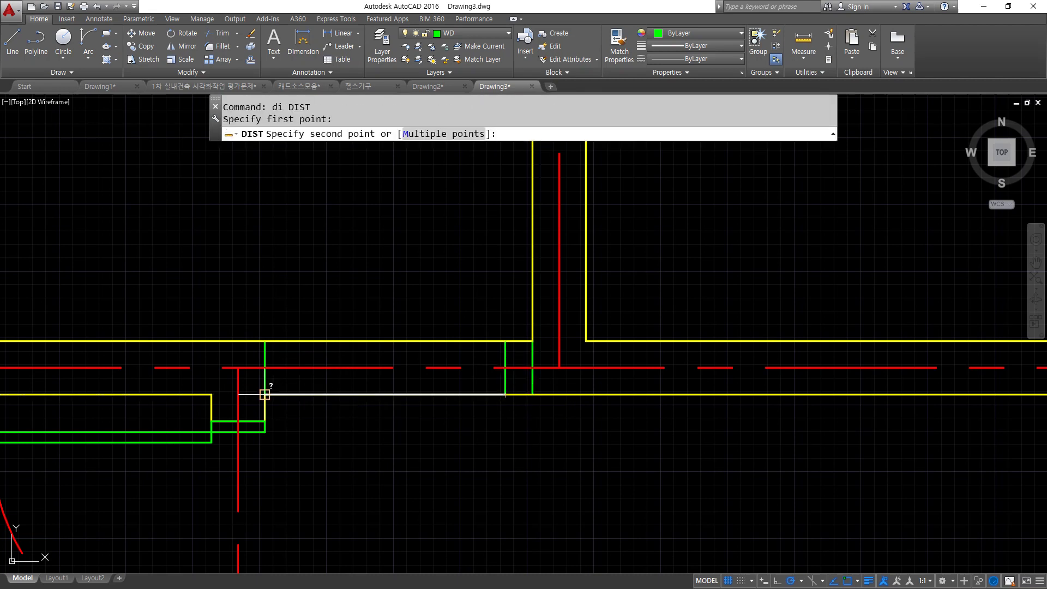
click(265, 394)
Step: Erase the line at the upper partition's face and trim the horizontal wall's faces between the two remaining lines
click(533, 374)
text(e)
key(Return)
text(tr)
key(Return)
key(Return)
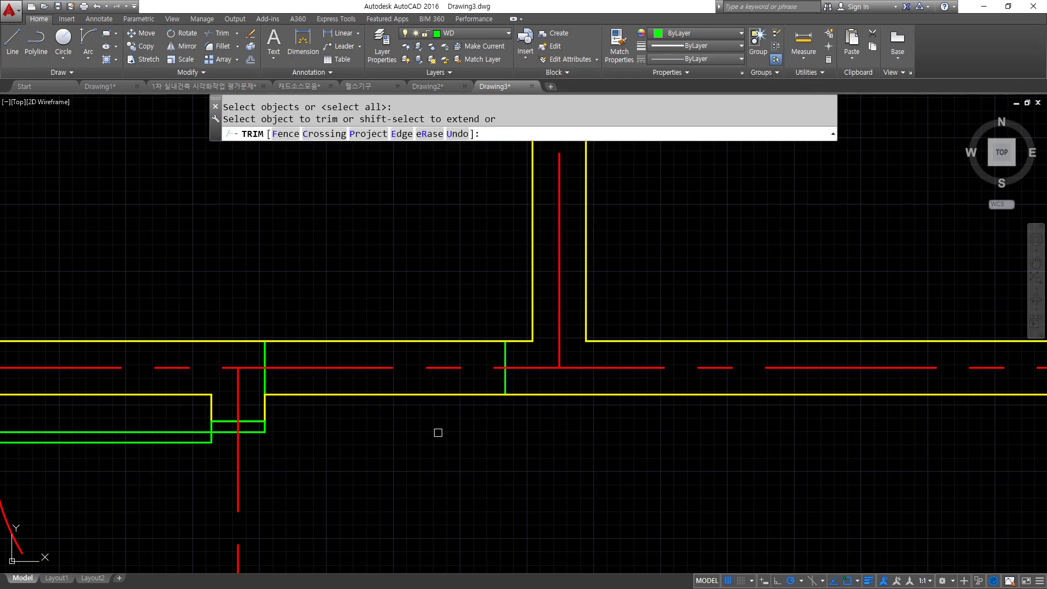
click(410, 418)
click(410, 382)
click(416, 355)
click(403, 320)
Step: Match the wall line's properties onto both end lines of the horizontal wall's opening
text(ma)
key(Return)
click(512, 393)
click(242, 318)
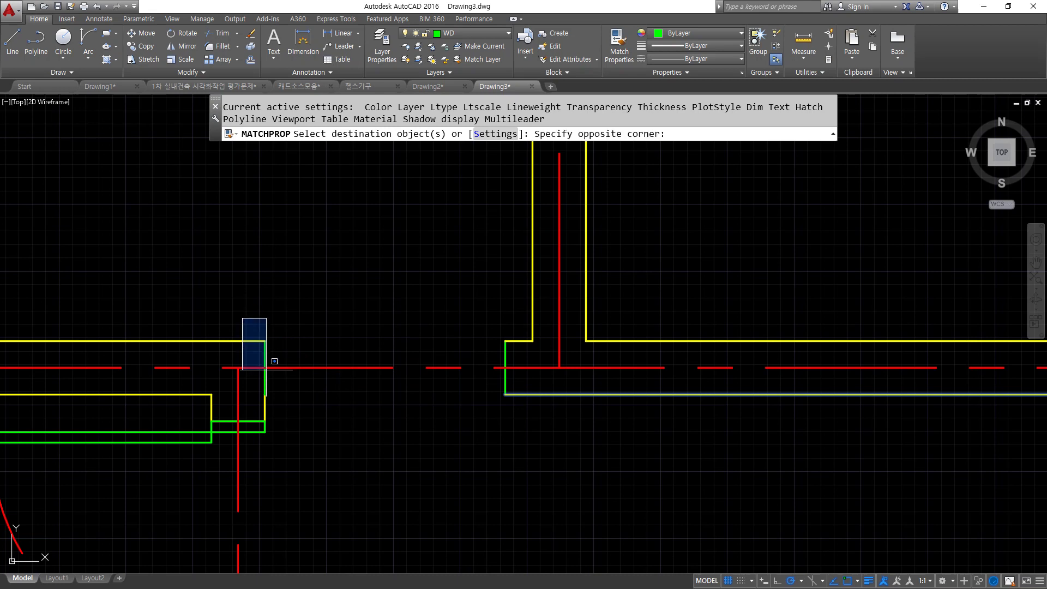
click(526, 402)
key(Return)
Step: Copy the placed door from its upper right jamb corner to the lower right corner of the horizontal wall's opening
text(cp)
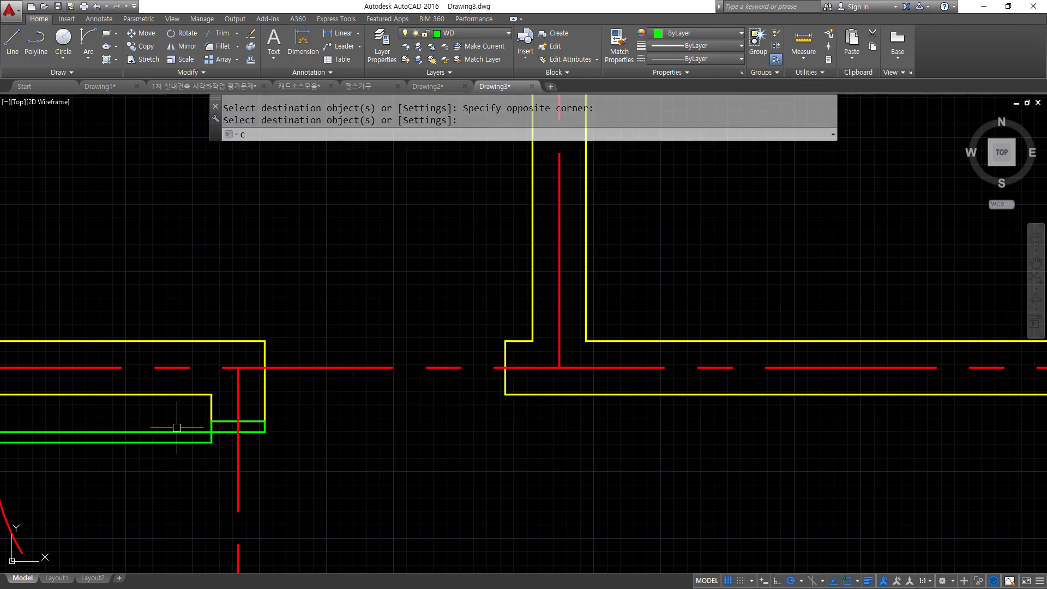
key(Return)
click(167, 439)
key(Return)
click(265, 421)
click(504, 394)
Step: Rotate the copied door a quarter turn clockwise about the opening's lower right corner so it swings into the upper room
text(ro)
key(Return)
click(487, 395)
key(Return)
click(505, 368)
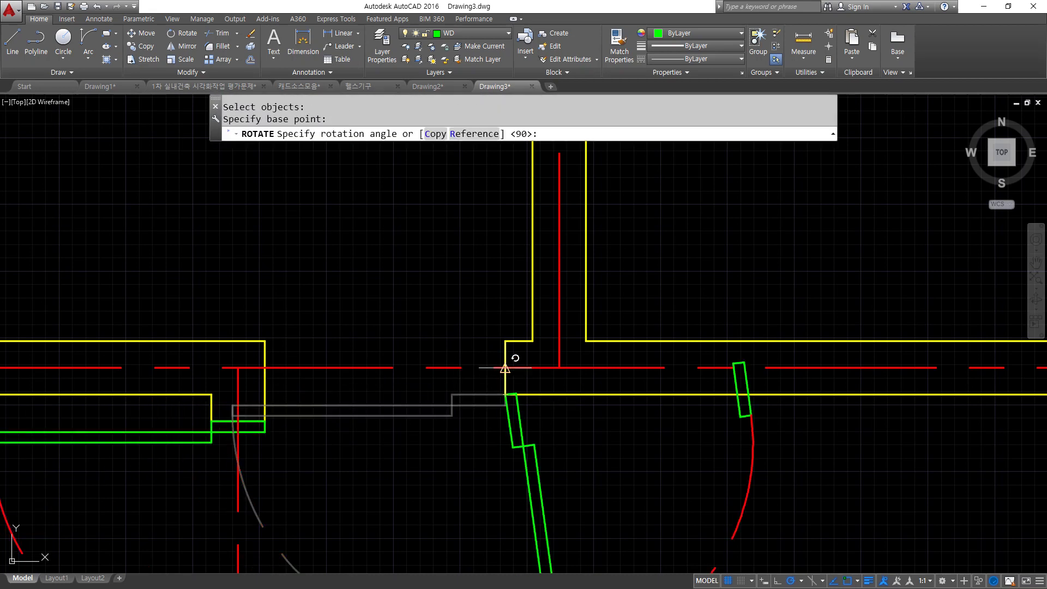
click(513, 415)
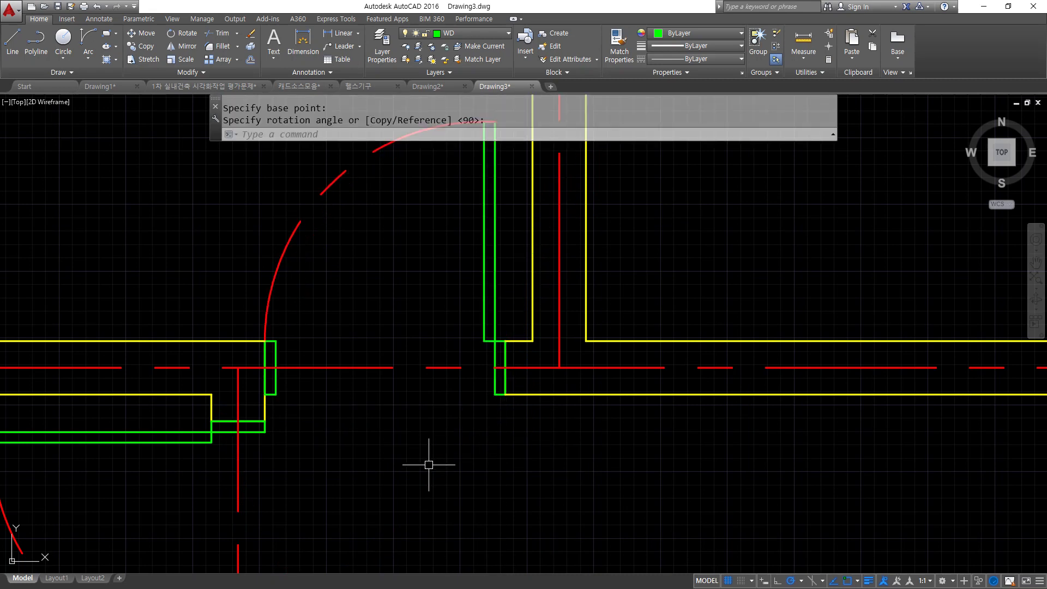
Step: Draw a line across the base of the partition between the large left room and the small room beside it
scroll(429, 464, down, 3)
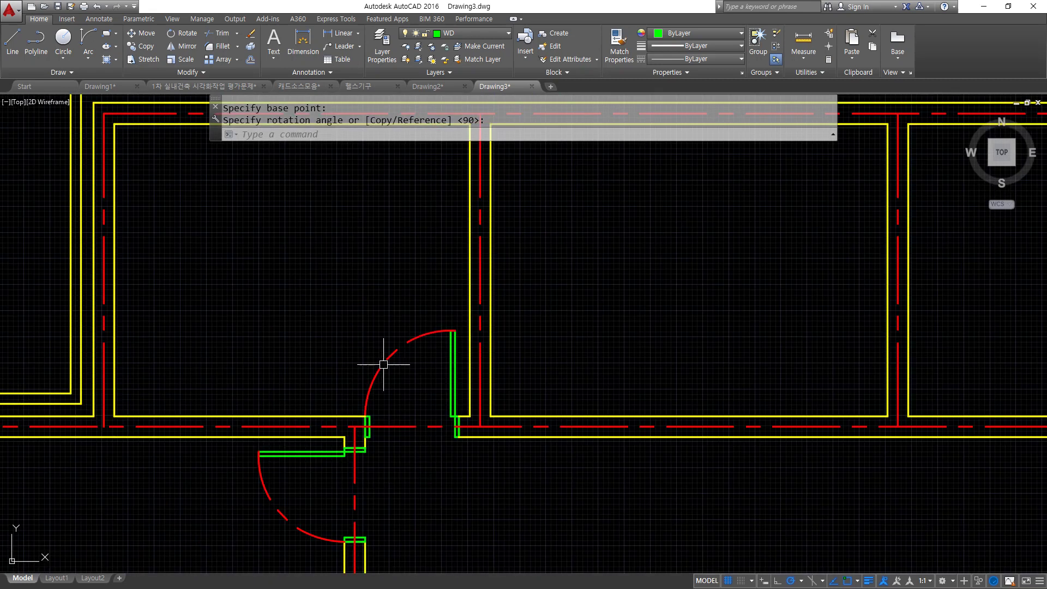
mouse_move(406, 418)
middle_down()
mouse_move(386, 323)
mouse_move(355, 288)
middle_up()
scroll(380, 439, up, 4)
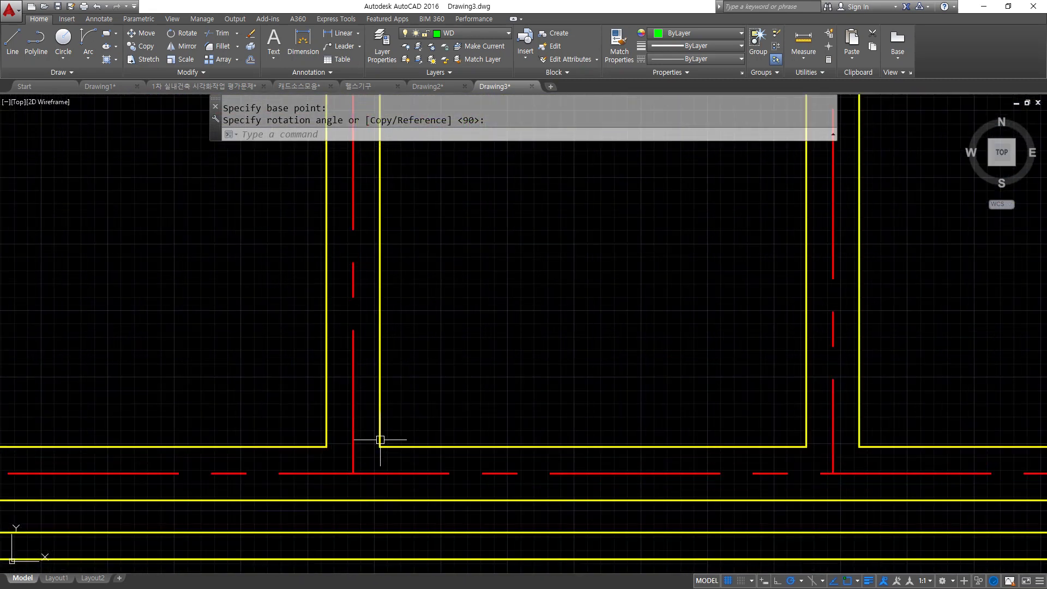
text(l)
key(Return)
click(326, 446)
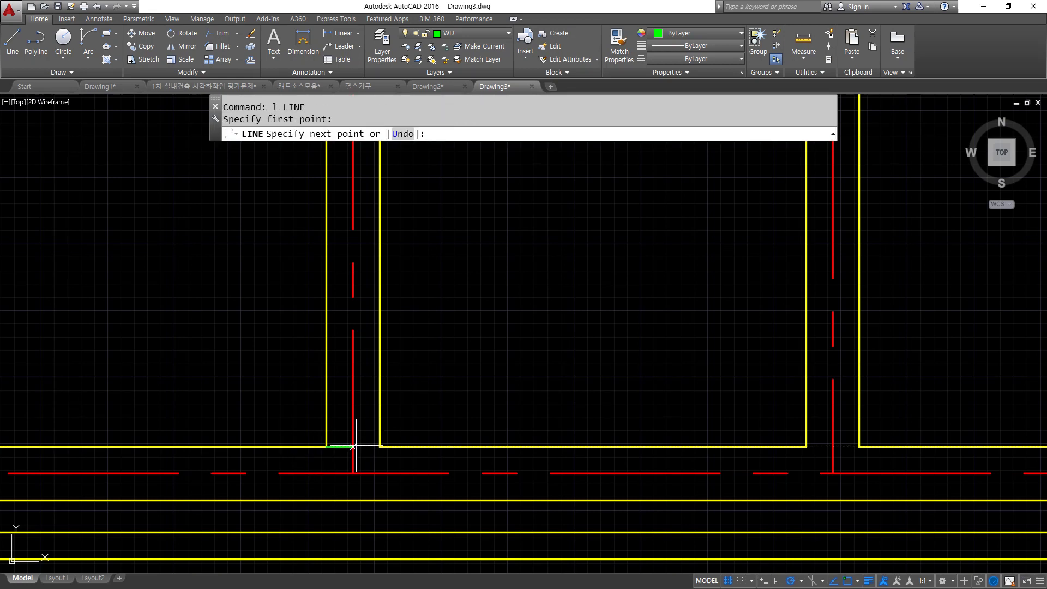
click(380, 446)
key(Return)
Step: Offset the line at the partition's base 100 upward
text(o)
key(Return)
text(1)
key(Return)
click(367, 446)
click(428, 391)
key(Return)
Step: Offset the new partition line another 900 upward to mark the door opening
key(Return)
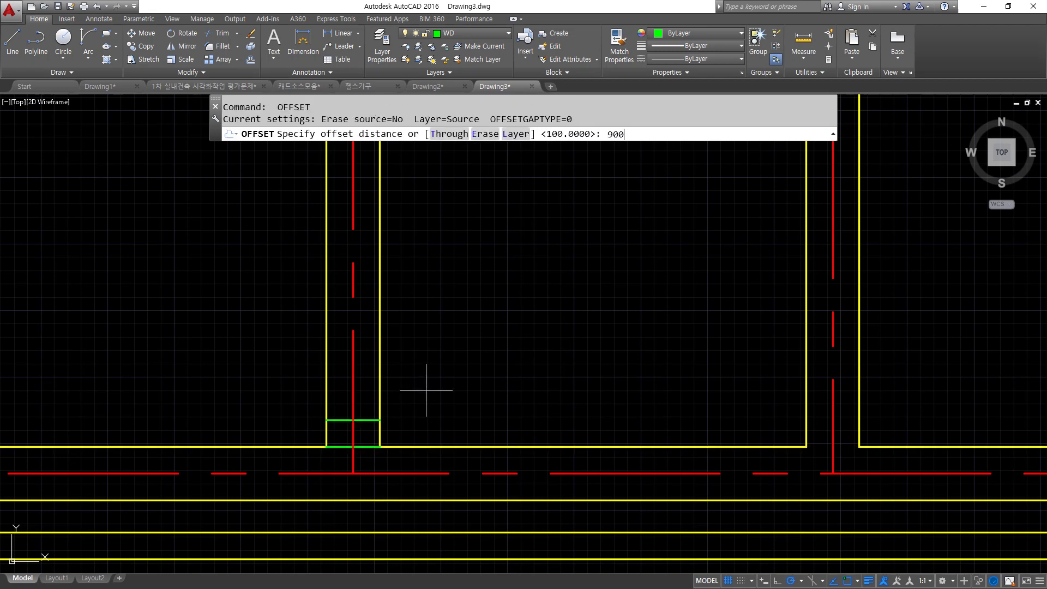
text(900)
key(Return)
click(352, 420)
click(436, 351)
Step: Erase the line at the partition's base and trim both partition faces between the two offset lines
click(310, 433)
click(375, 451)
text(e)
key(Return)
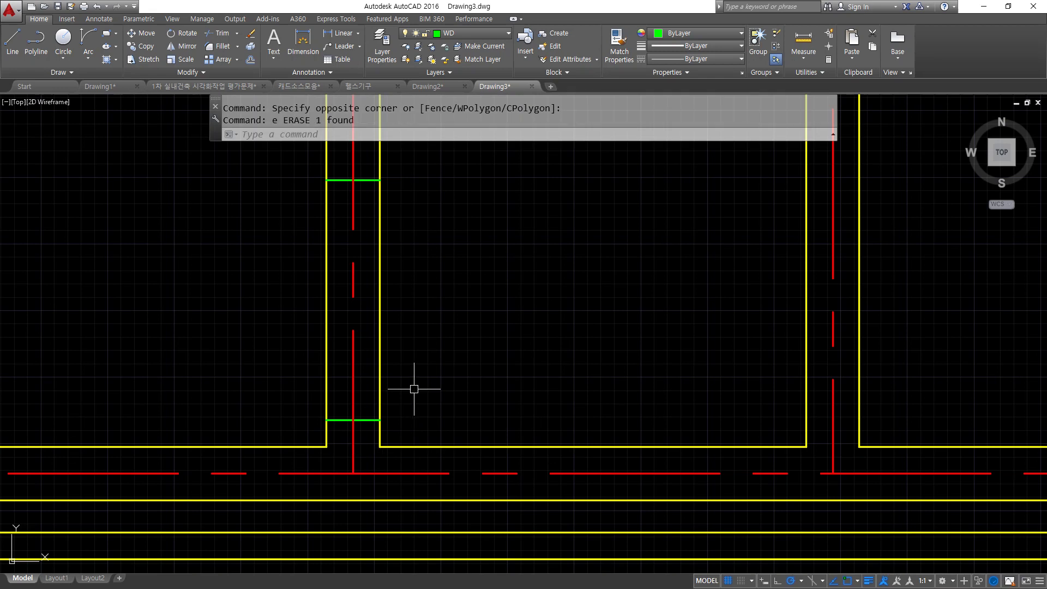
text(tr)
key(Return)
key(Return)
click(402, 304)
click(299, 318)
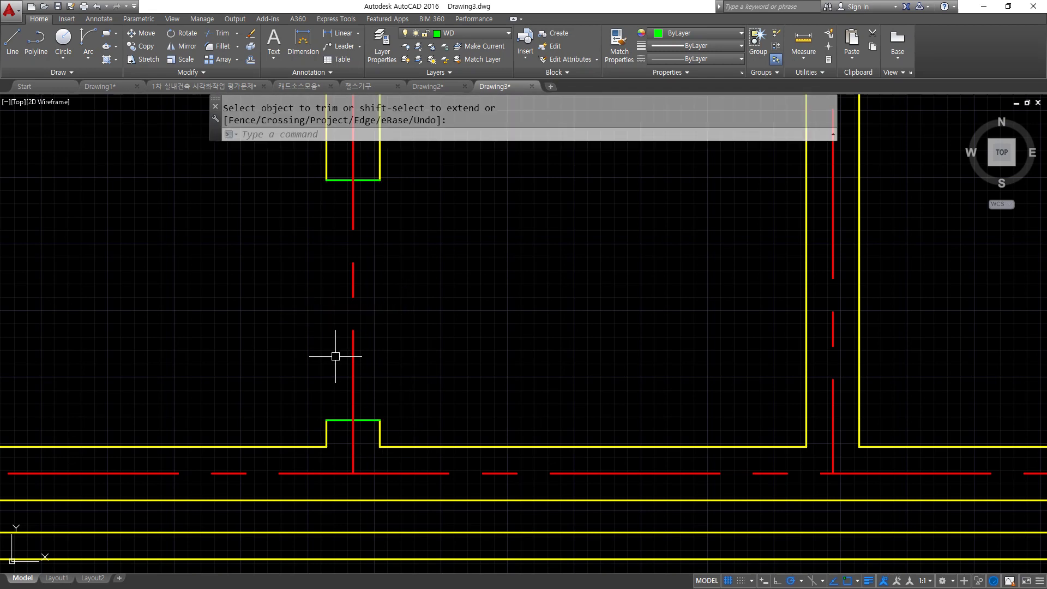
Step: Match the two end lines of the opening between the large left room and the small room to the yellow wall line properties
text(ma)
key(Return)
click(390, 447)
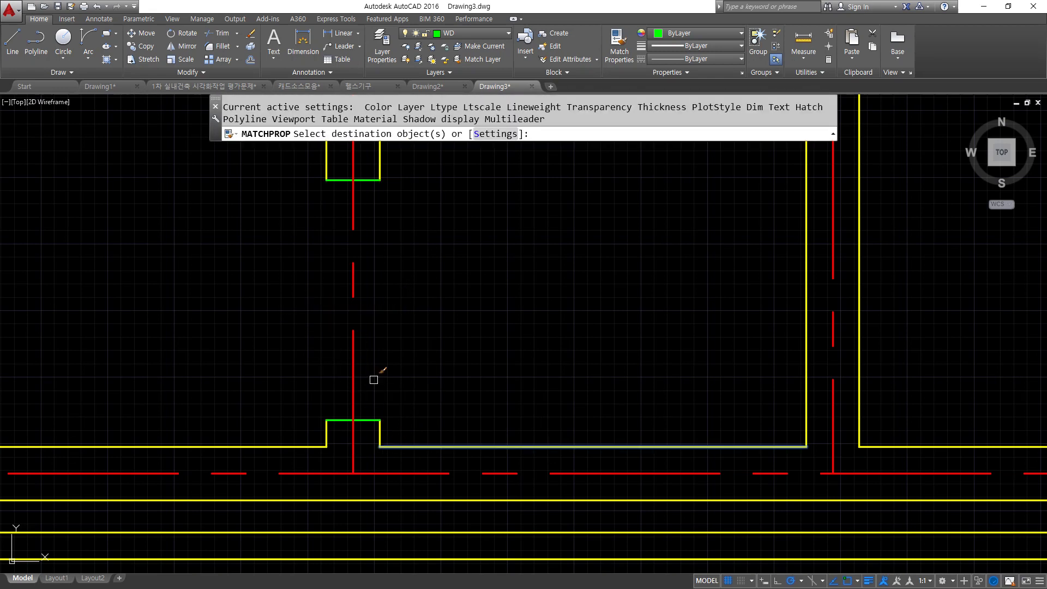
click(290, 165)
click(430, 428)
key(Return)
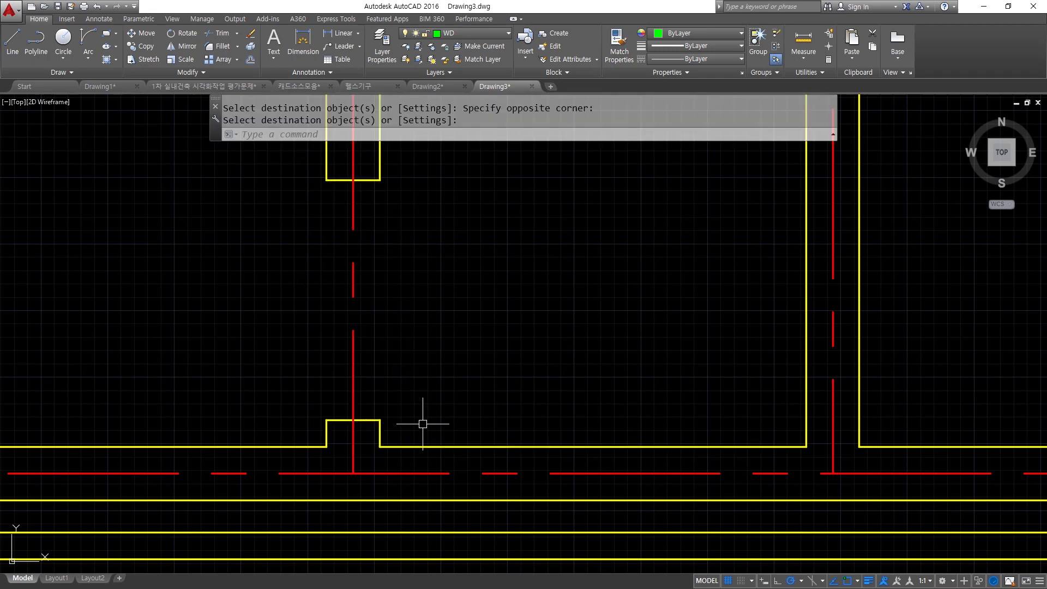
Step: Insert the Door_900 block at the lower right corner of this opening, rotated so the door swings into the large left room
text(i)
key(Return)
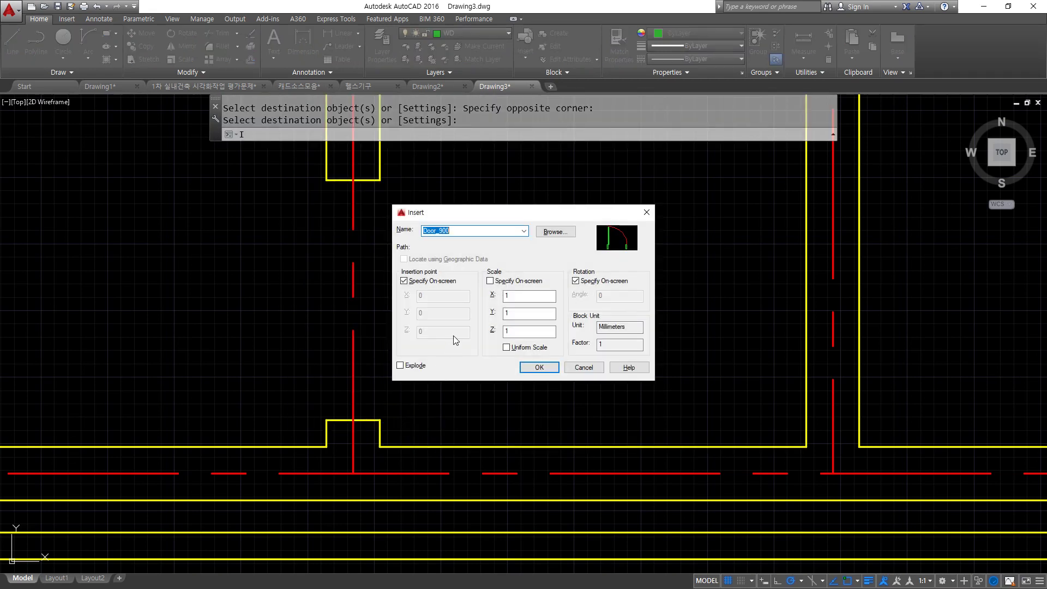
click(519, 368)
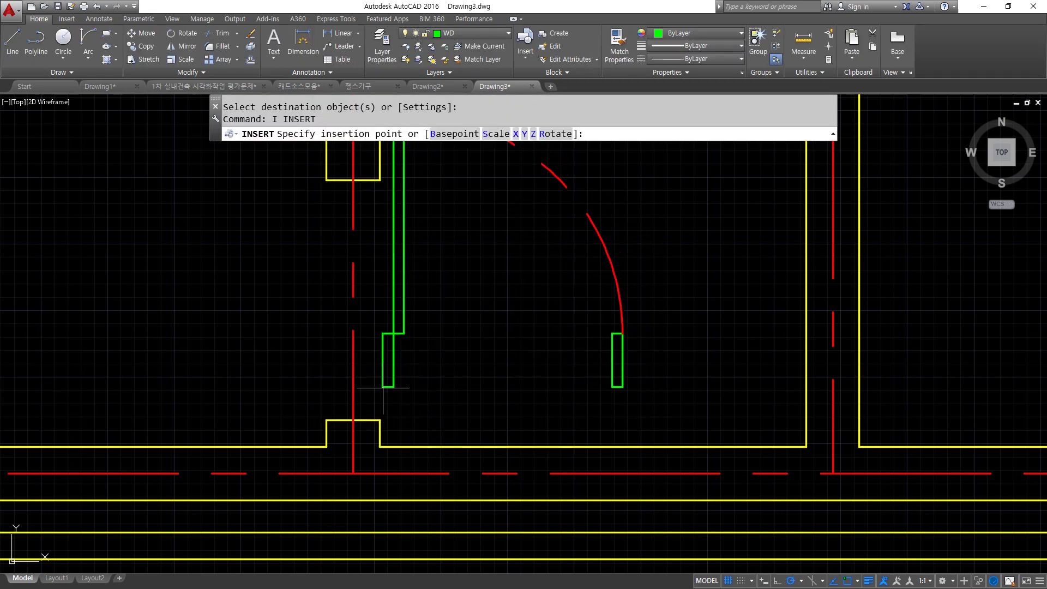
click(380, 420)
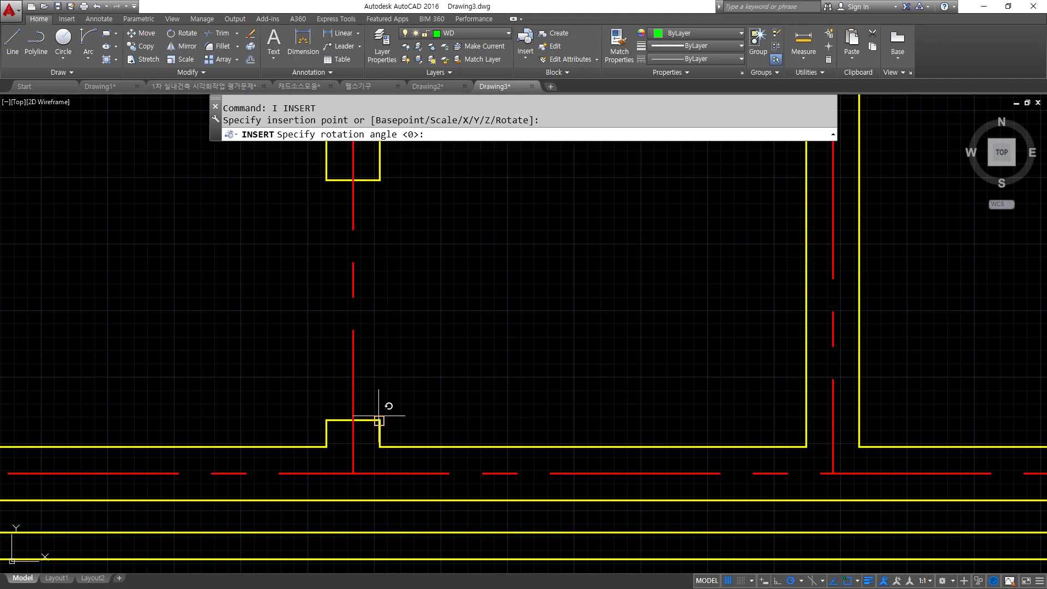
key(Return)
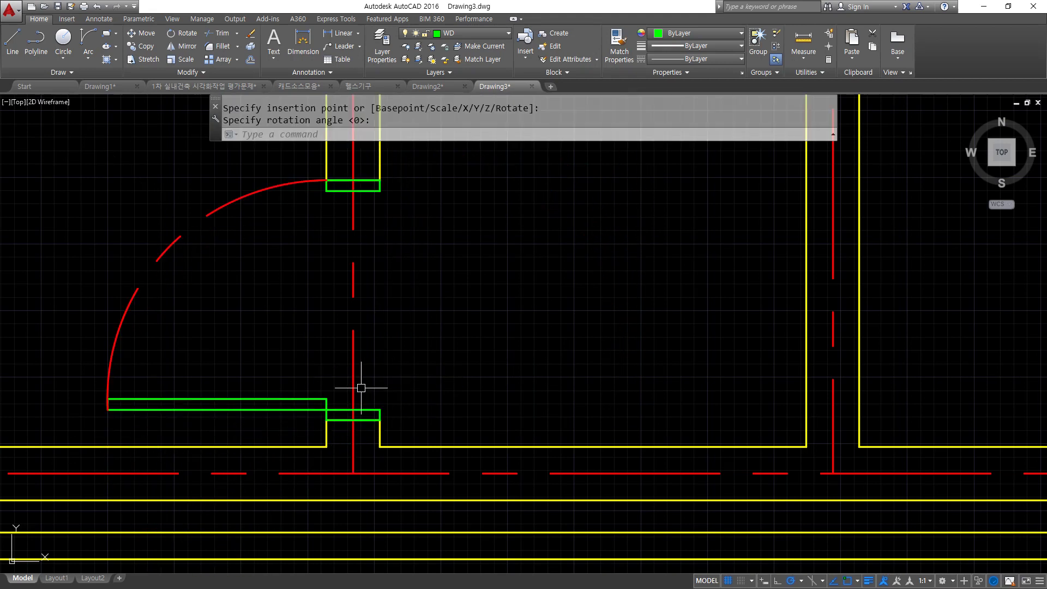
Step: Mirror the inserted door across the partition's centreline, keeping the source door
text(mi)
key(Return)
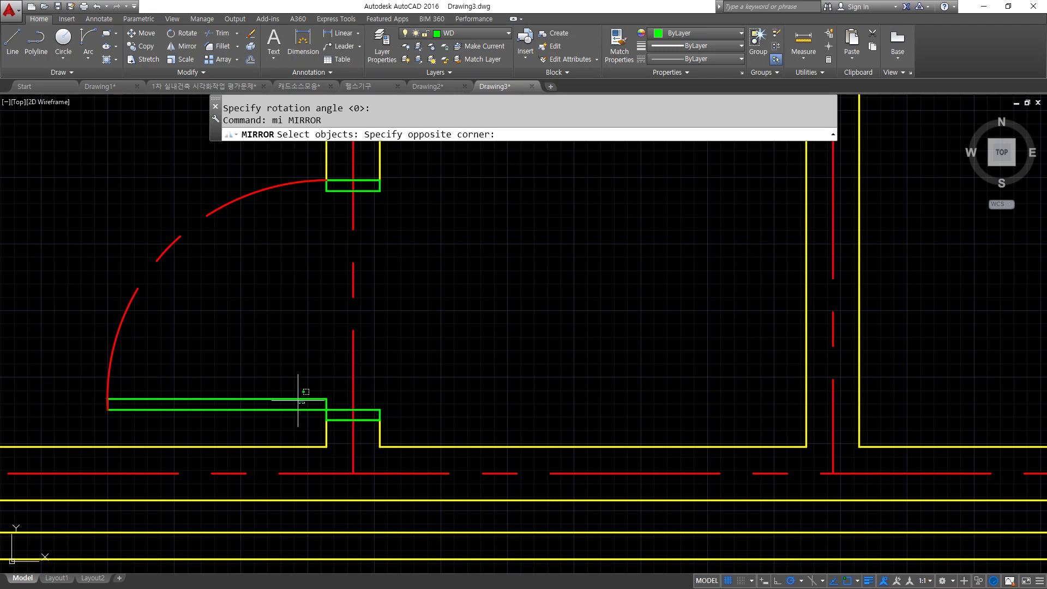
click(299, 402)
click(347, 416)
click(354, 377)
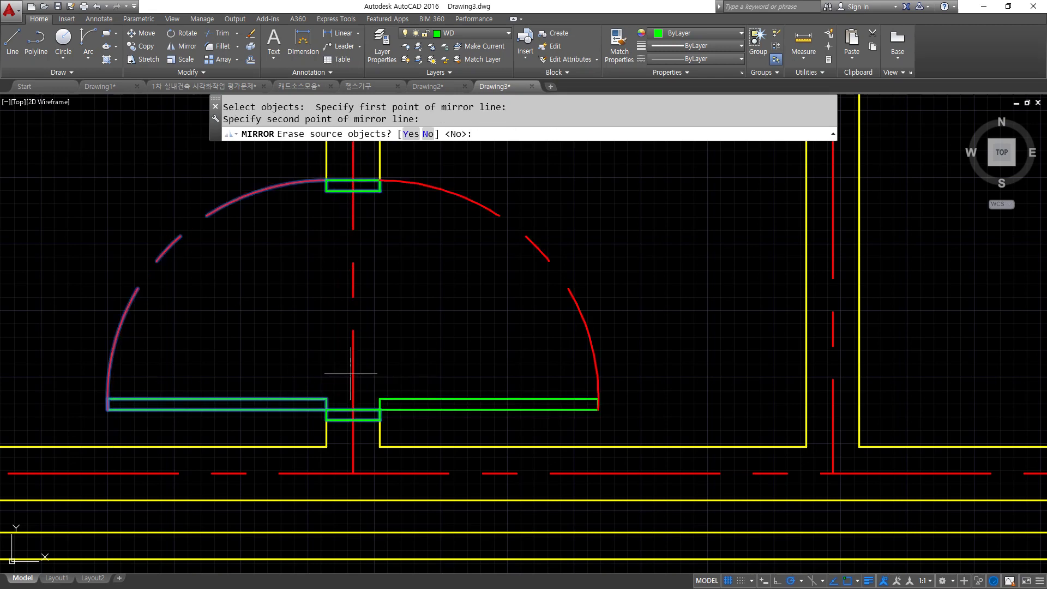
key(Return)
Step: Erase the original door that swings into the large left room
click(258, 411)
click(202, 369)
text(e)
key(Return)
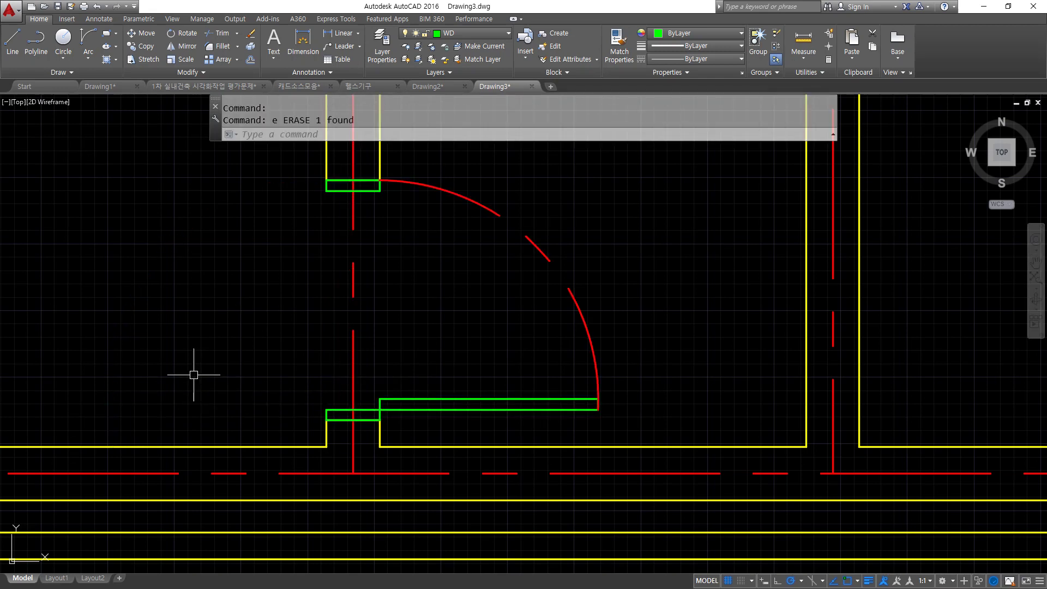
Step: Draw a line across the left partition of the right-hand room, level with the room's lower inner corner
scroll(248, 366, down, 2)
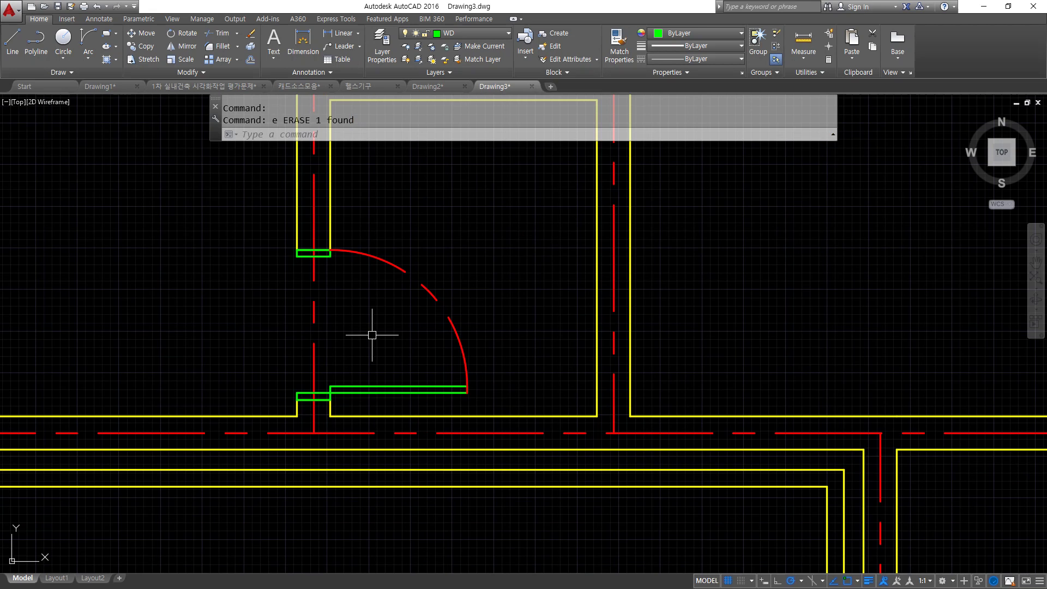
scroll(632, 281, down, 3)
middle_drag(631, 280, 213, 430)
scroll(607, 316, down, 2)
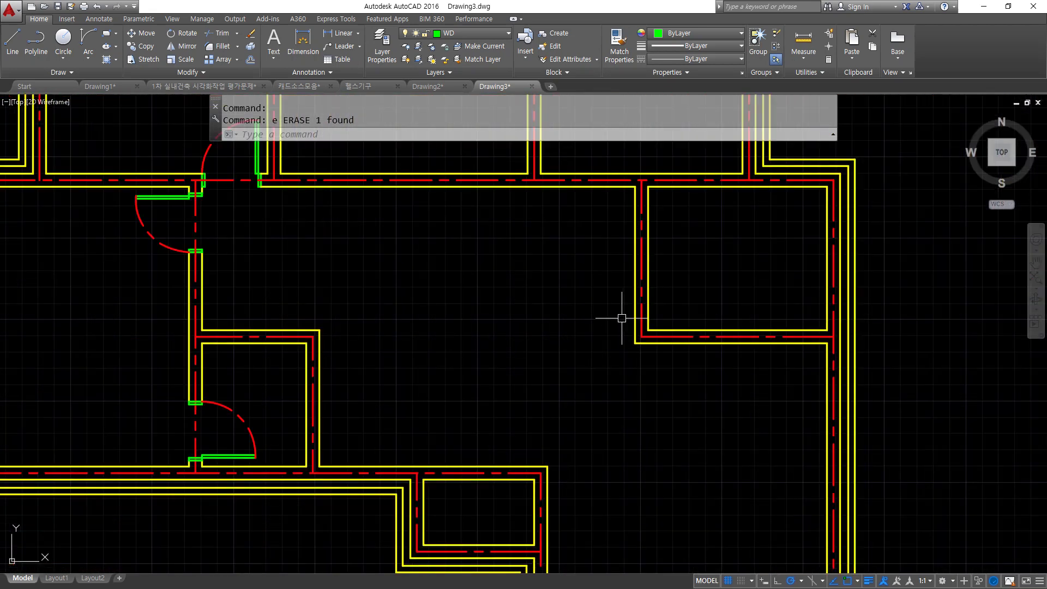
scroll(457, 368, up, 4)
scroll(413, 362, up, 2)
text(l)
key(Return)
click(461, 427)
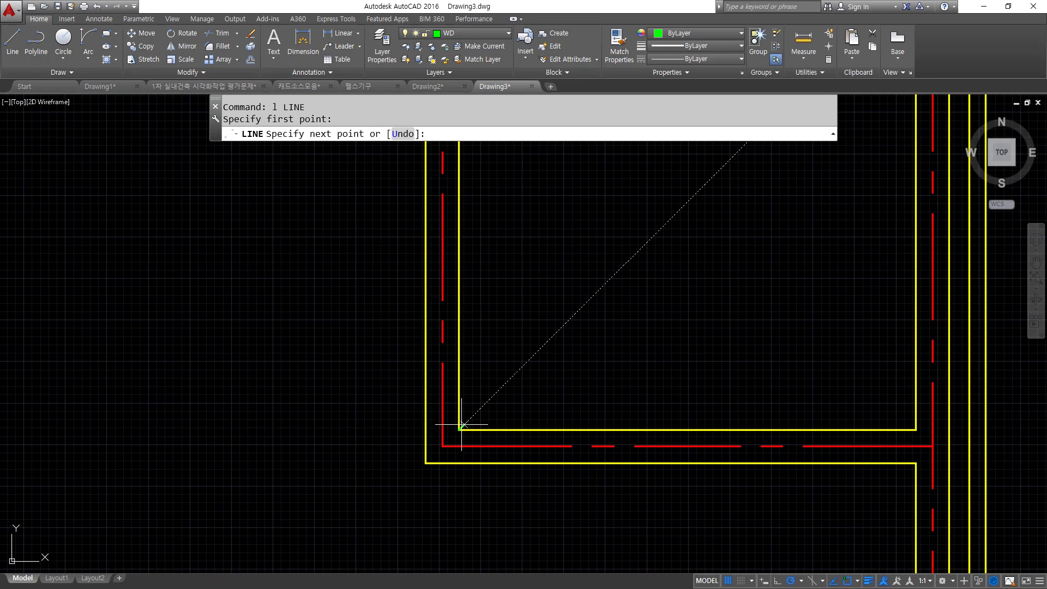
click(426, 430)
key(Return)
Step: Offset the line across the right-hand room's partition 100 upward
text(o)
key(Return)
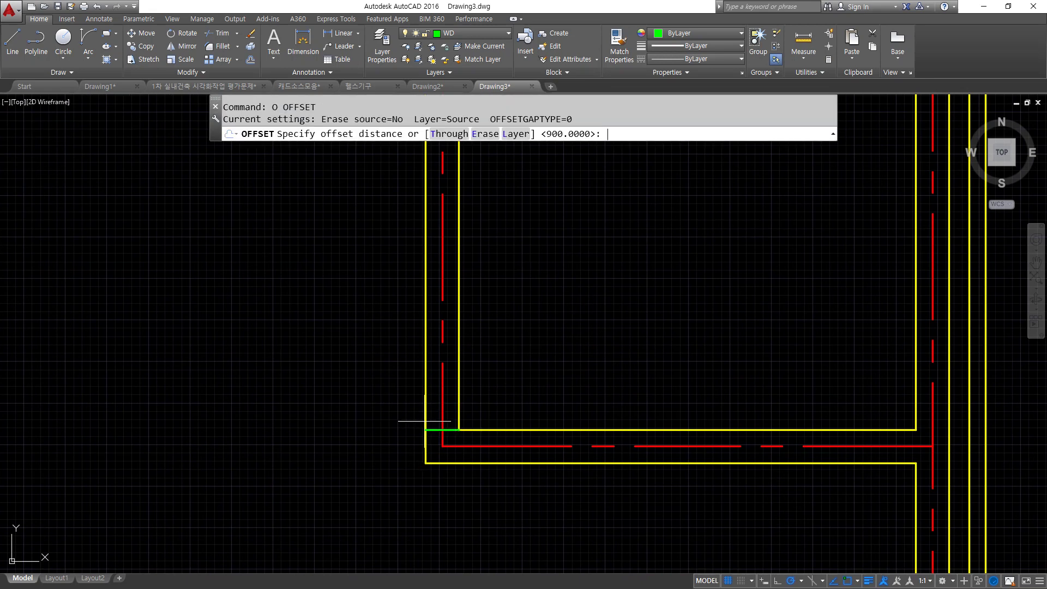
text(100)
key(Return)
click(435, 429)
click(510, 374)
key(Return)
Step: Offset the new line in the right-hand room's partition another 900 upward to mark the door opening
key(Return)
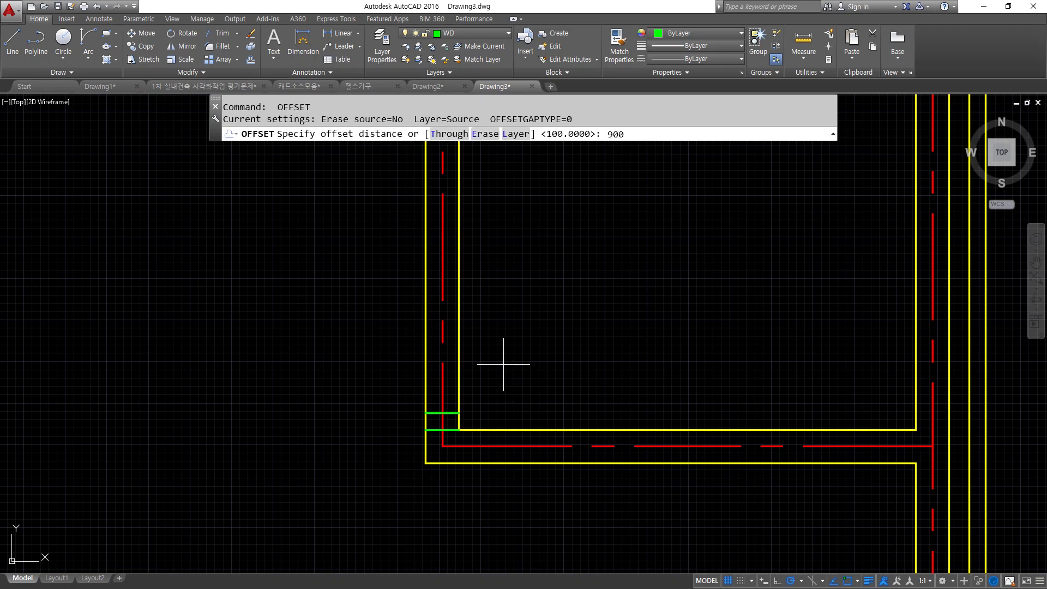
text(900)
key(Return)
scroll(442, 407, up, 4)
click(450, 424)
click(430, 461)
key(Return)
Step: Erase the base line in the right-hand room's partition and trim both partition faces between the two offset lines
click(418, 465)
key(Delete)
scroll(528, 311, down, 2)
text(tr)
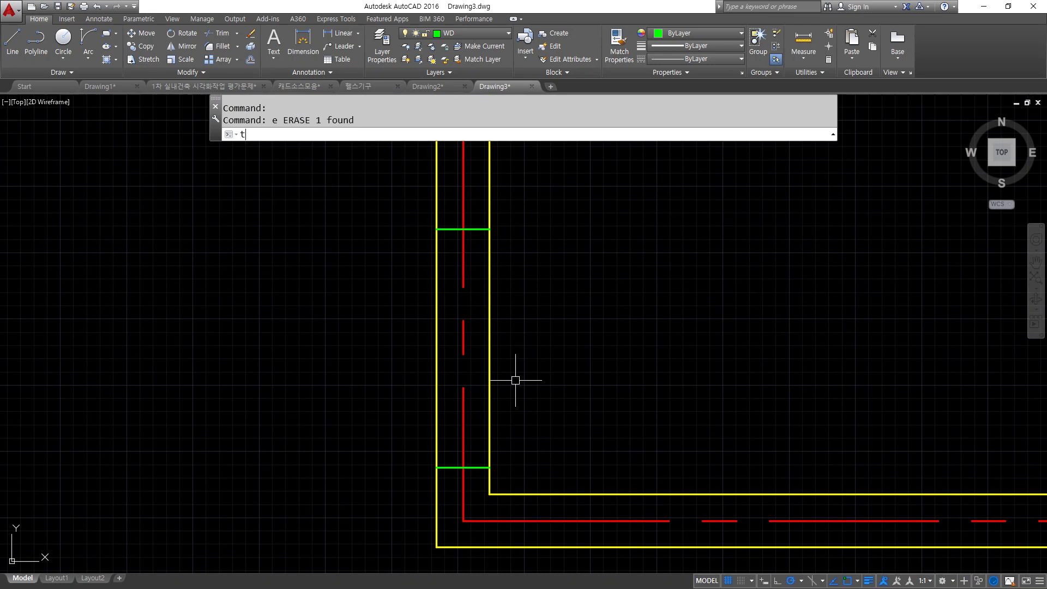
key(Return)
key(Return)
click(503, 357)
click(382, 366)
key(Return)
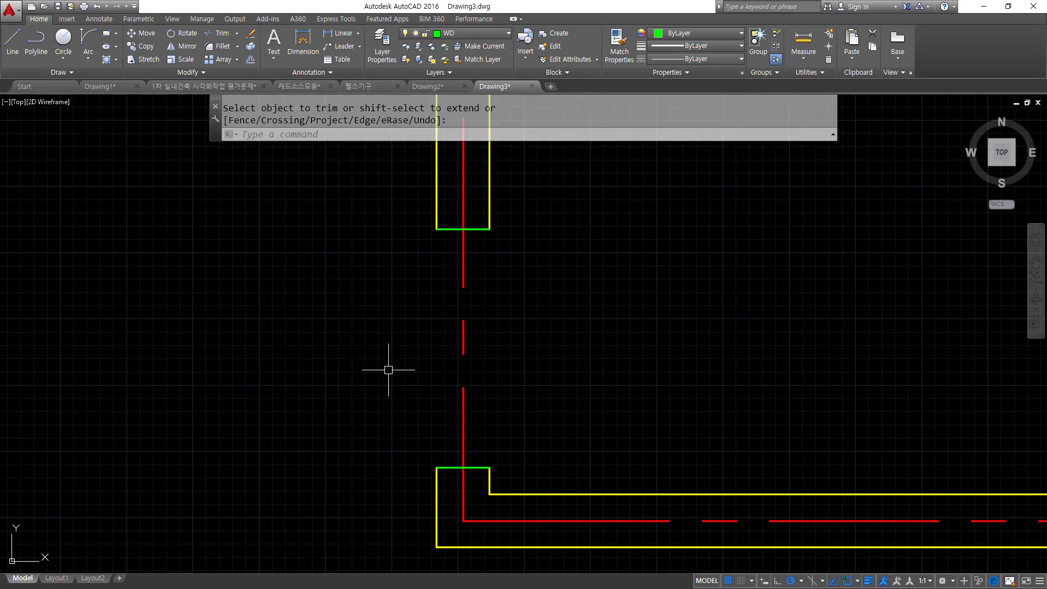
Step: Match the end lines of the right-hand room's opening to the yellow wall line properties
text(ma)
key(Return)
click(490, 211)
click(381, 206)
click(527, 471)
key(Return)
Step: Copy the small room's door by its lower left corner into the matching corner of the right-hand room's opening
scroll(491, 447, down, 5)
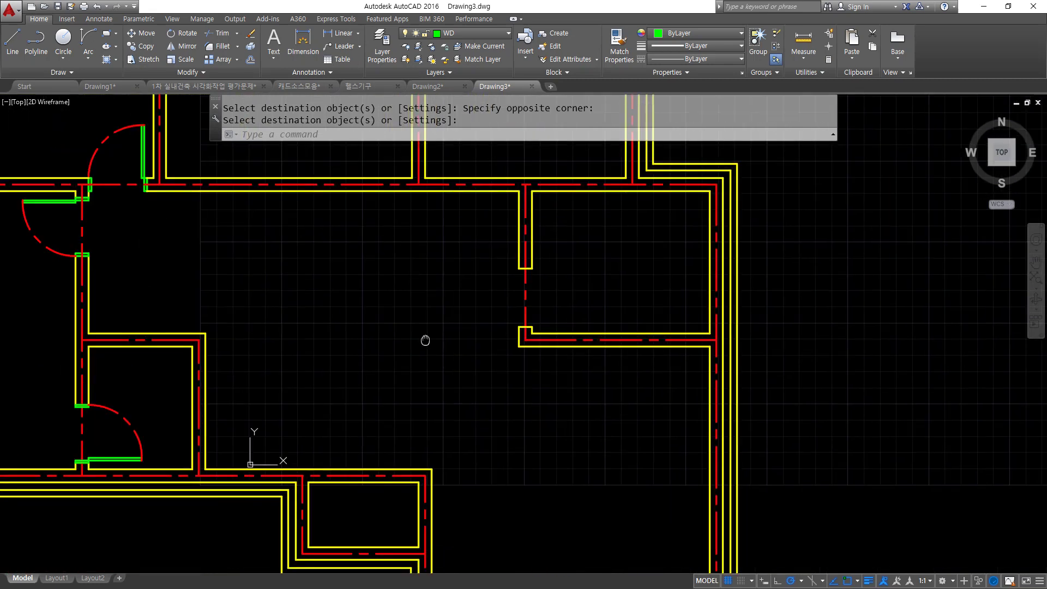
text(cp)
key(Return)
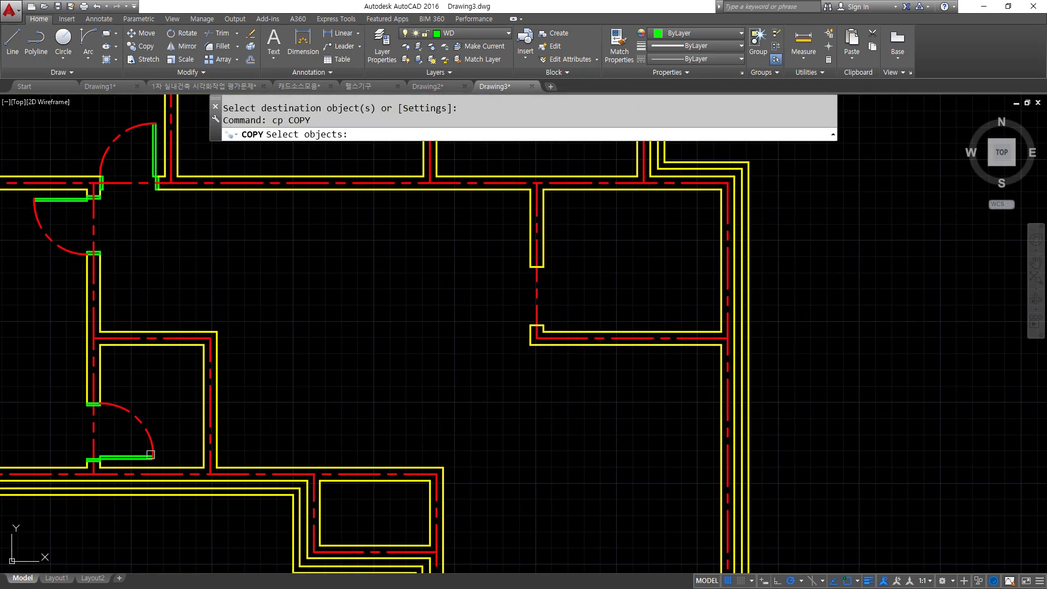
click(149, 450)
key(Return)
scroll(90, 458, up, 6)
click(77, 470)
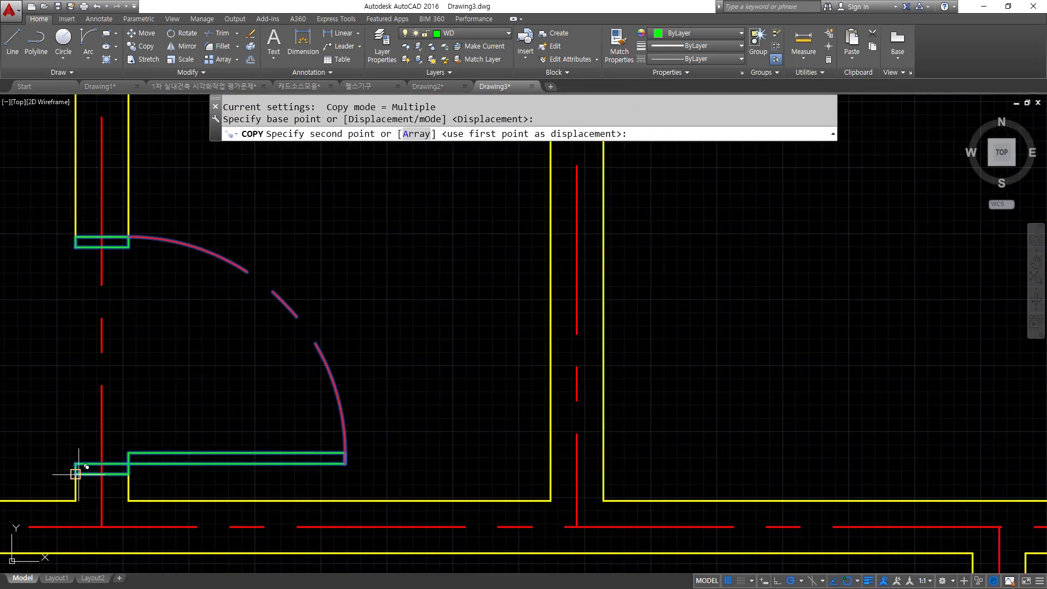
scroll(431, 368, down, 5)
scroll(406, 458, up, 2)
scroll(654, 389, up, 2)
click(642, 417)
key(Return)
Step: Draw a line across the horizontal wall below the upper right room, starting at that room's lower left inner corner
scroll(509, 419, down, 4)
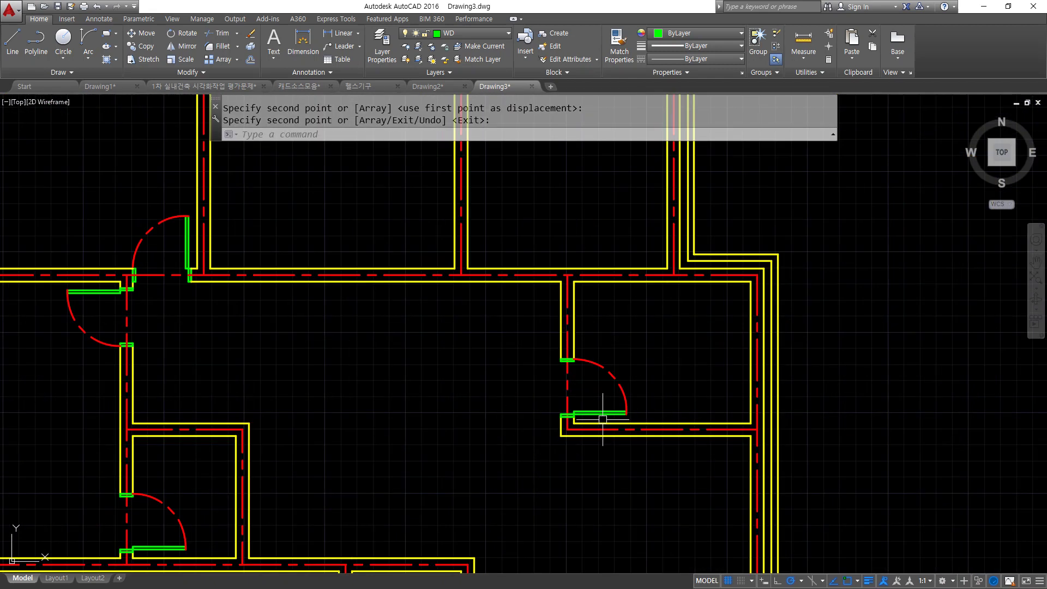
scroll(542, 338, up, 4)
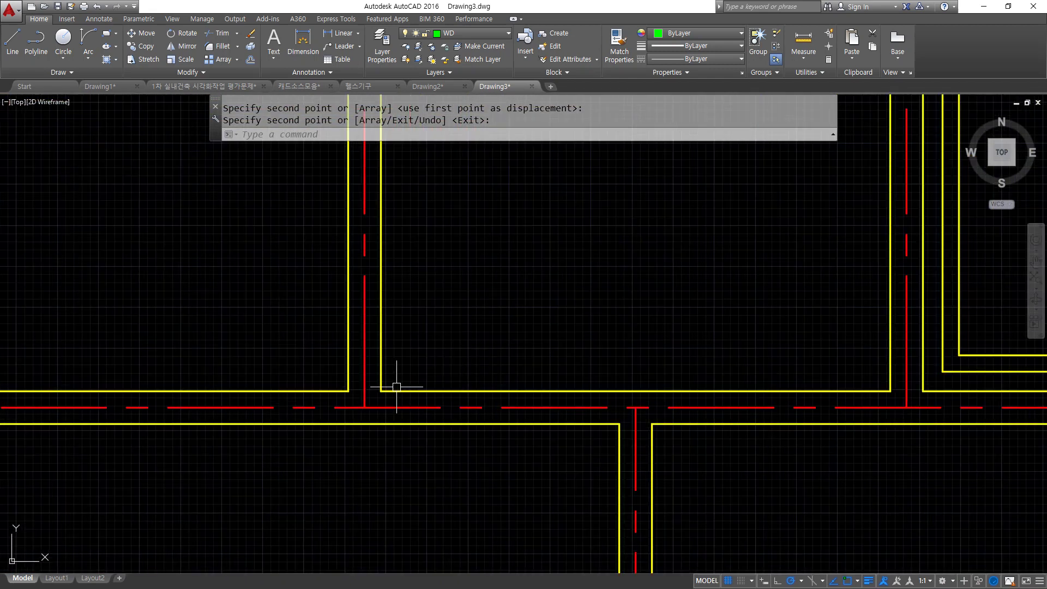
text(l)
key(Return)
click(381, 391)
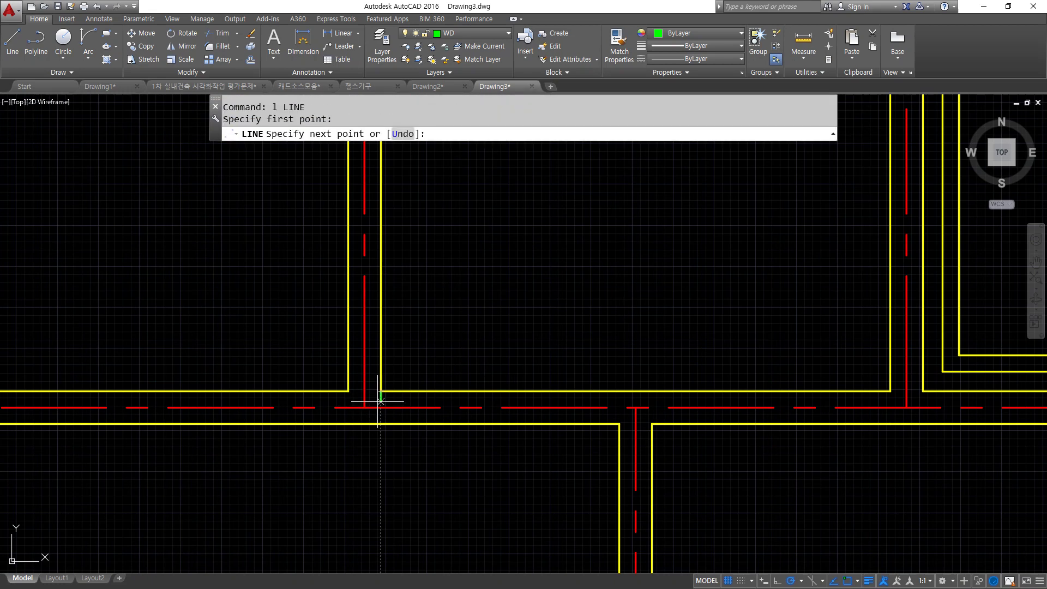
click(378, 421)
key(Return)
Step: Offset the line across the upper right room's lower wall 100 to the right
text(o)
key(Return)
text(1)
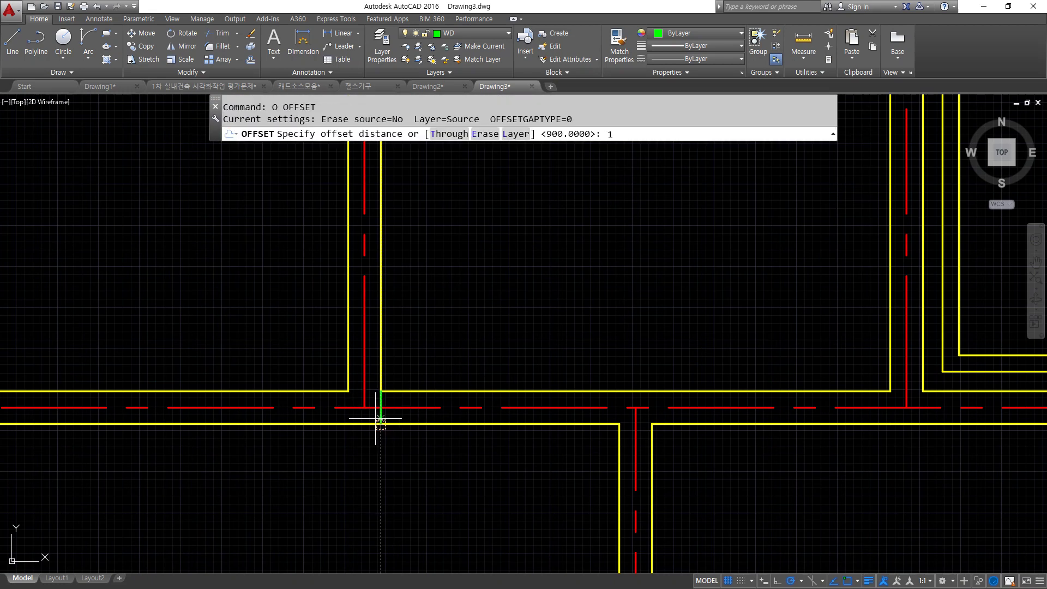
key(Return)
click(440, 433)
key(Return)
Step: Offset the new line in the upper right room's lower wall another 900 to the right to mark the opening
key(Return)
text(900)
key(Return)
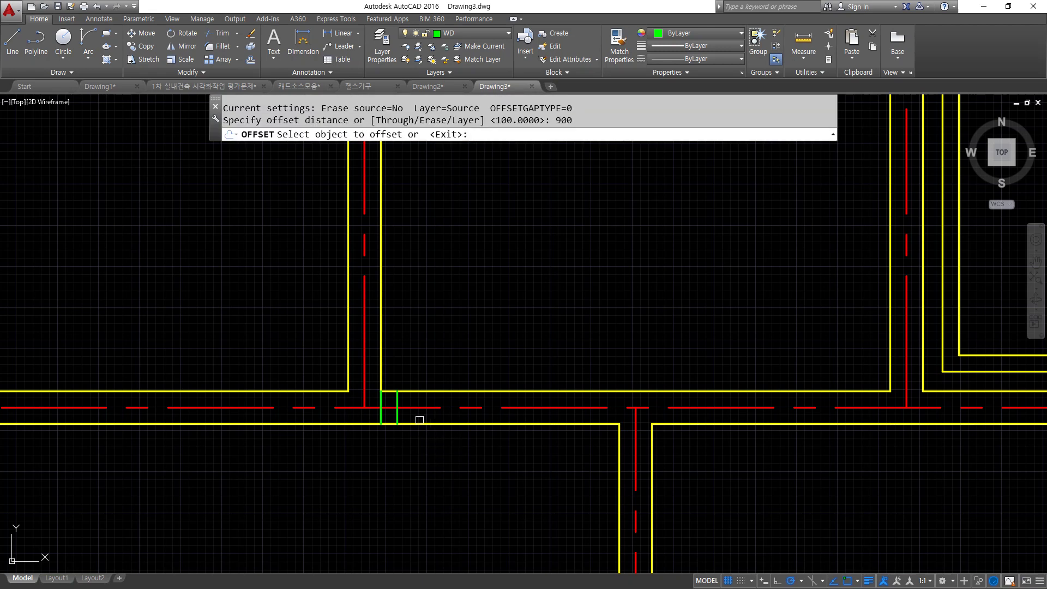
click(397, 416)
click(439, 416)
key(Return)
Step: Erase the first line at the upper right room's corner and trim both wall faces between the two offset lines
scroll(365, 388, up, 4)
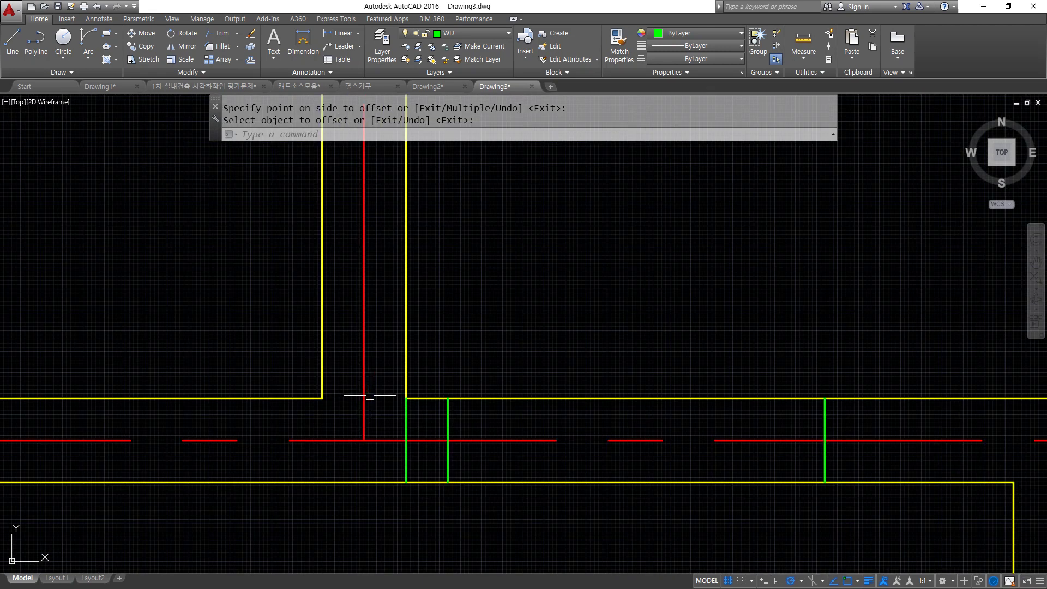
click(406, 431)
text(e)
key(Return)
text(tr)
key(Return)
key(Return)
click(577, 496)
click(568, 355)
key(Return)
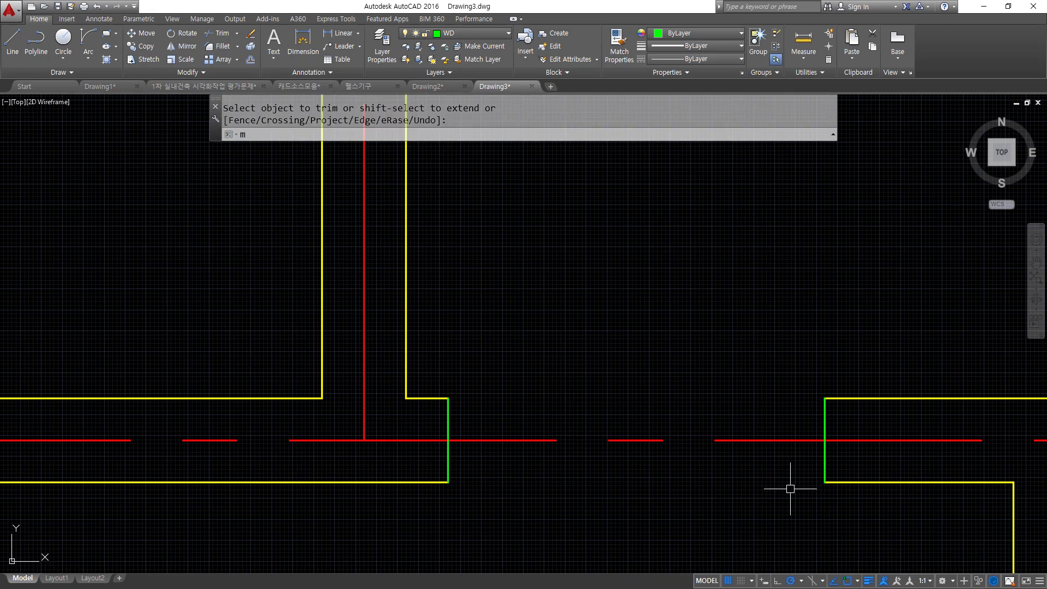
Step: Match the end lines of the upper right room's opening to the yellow wall line properties
text(ma)
key(Return)
click(838, 482)
click(440, 350)
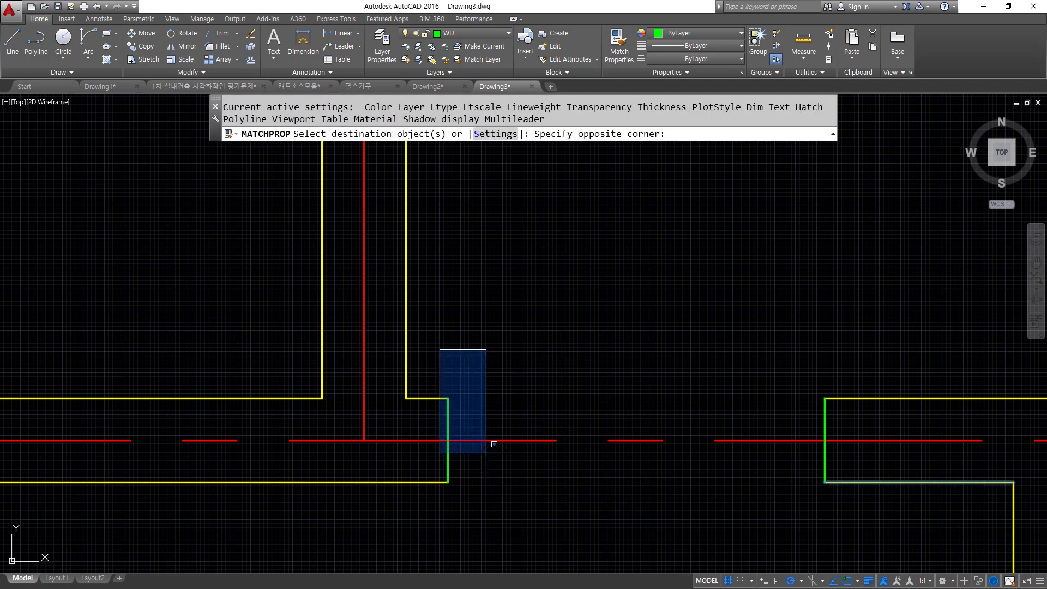
click(869, 548)
key(Return)
Step: Insert the Door_900 block at the lower left corner of the upper right room's opening at rotation 0
text(i)
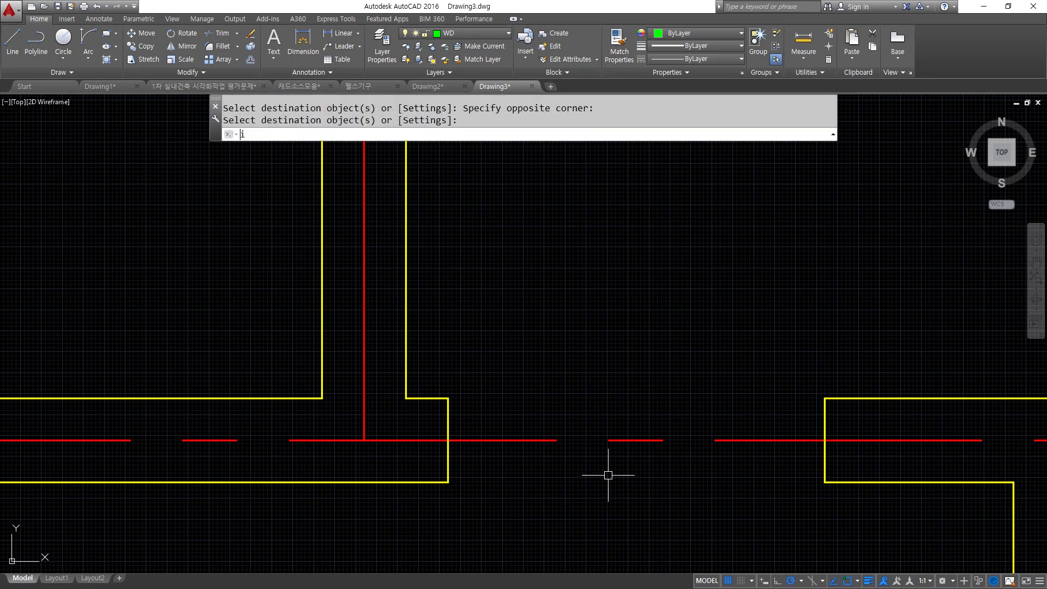
key(Return)
click(534, 369)
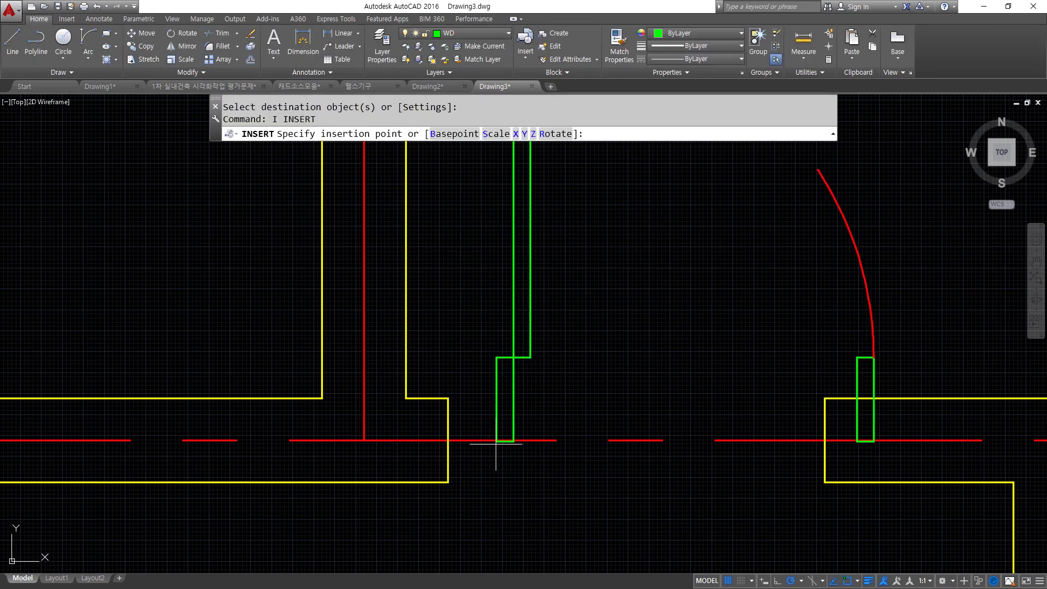
click(448, 482)
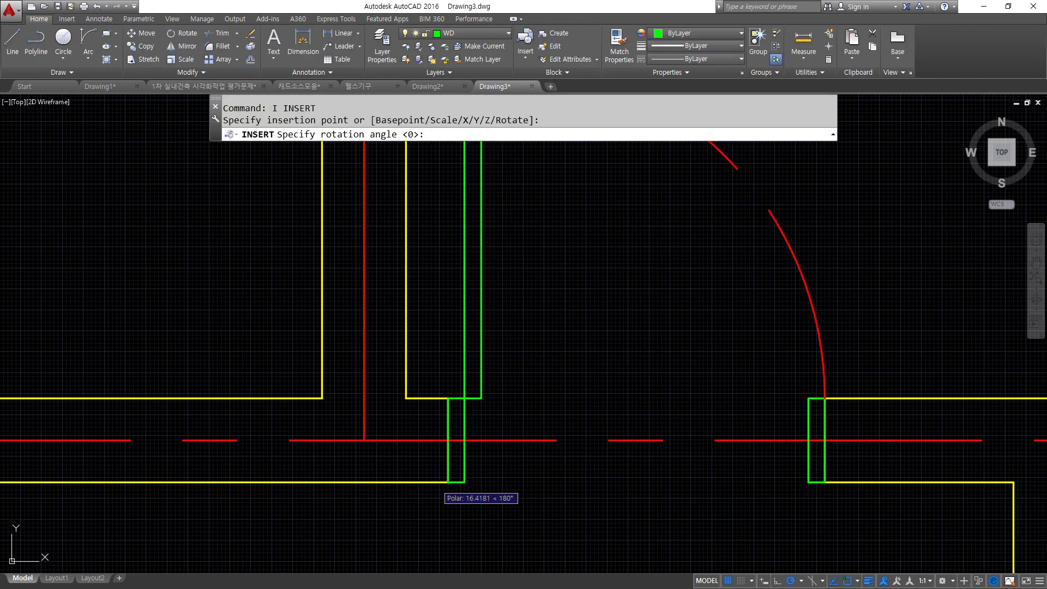
key(Return)
scroll(526, 420, down, 4)
scroll(526, 422, down, 5)
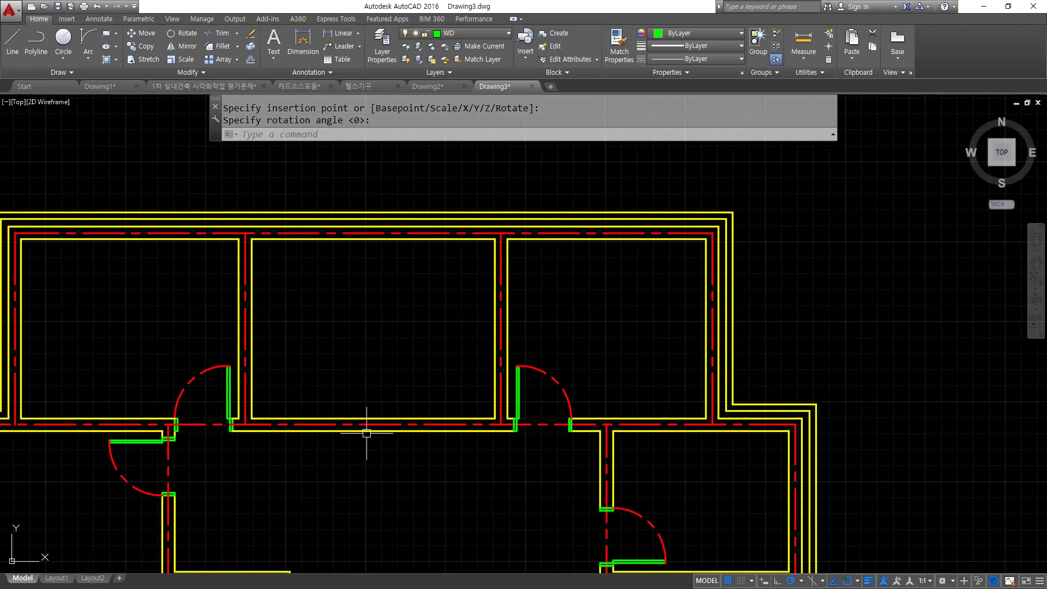
mouse_move(514, 432)
middle_down()
mouse_move(539, 370)
mouse_move(530, 300)
middle_up()
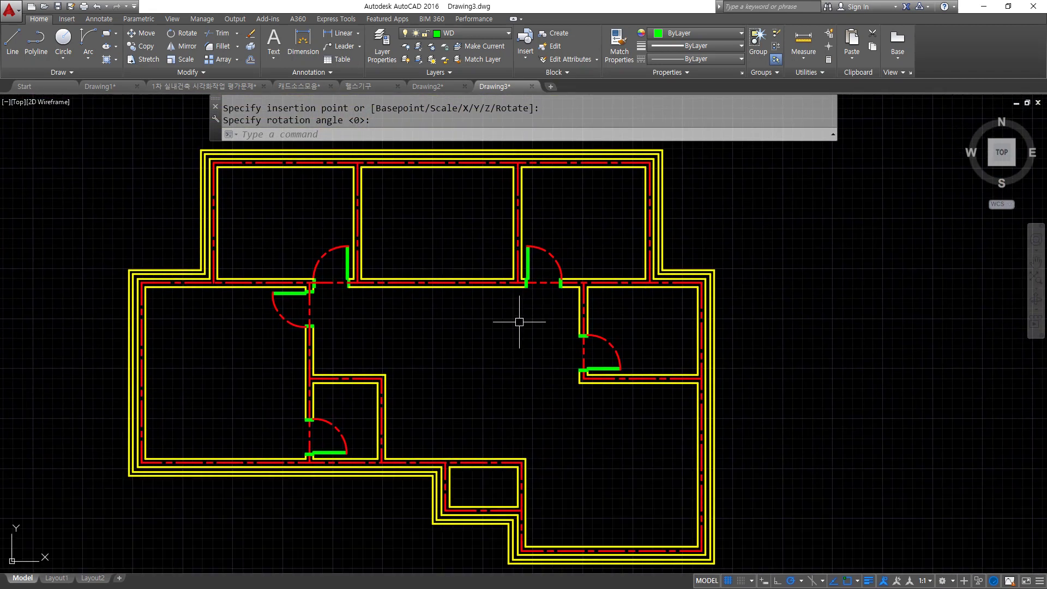